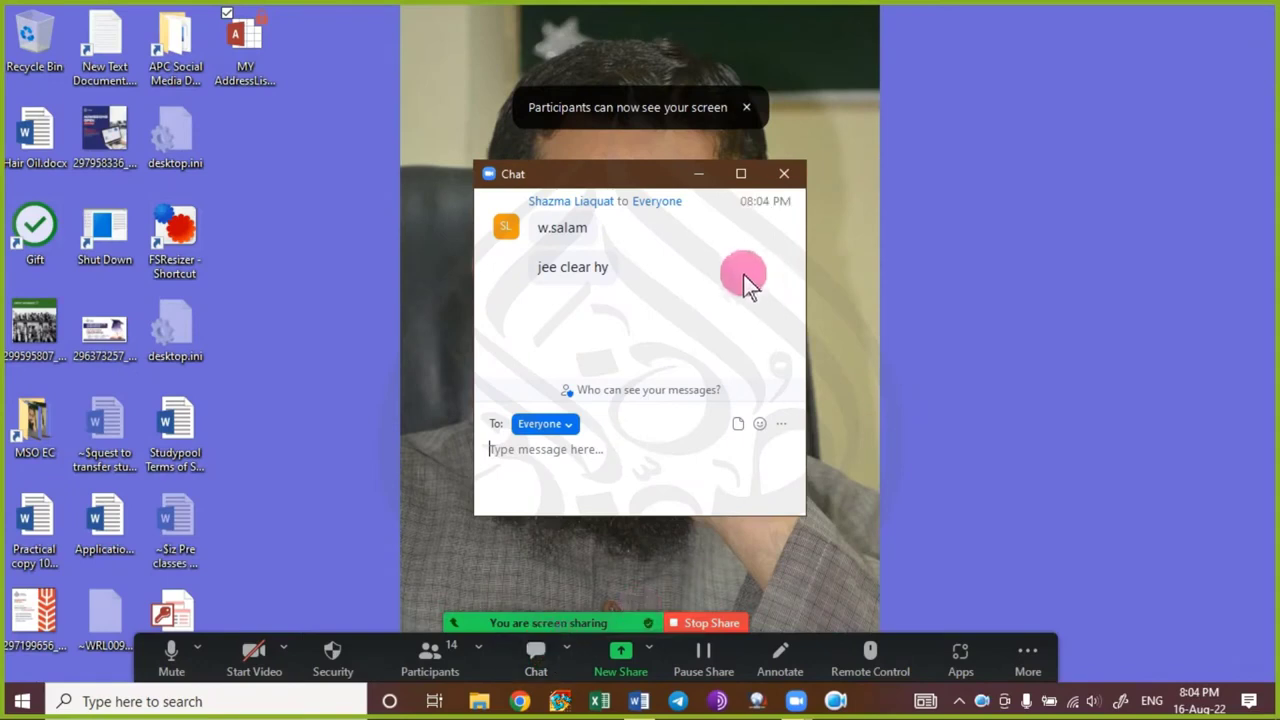
Hide the Zoom meeting chat, dismiss the screen-sharing notice, and launch Excel from the taskbar.
{"action": "left_click", "coordinate": [698, 174]}
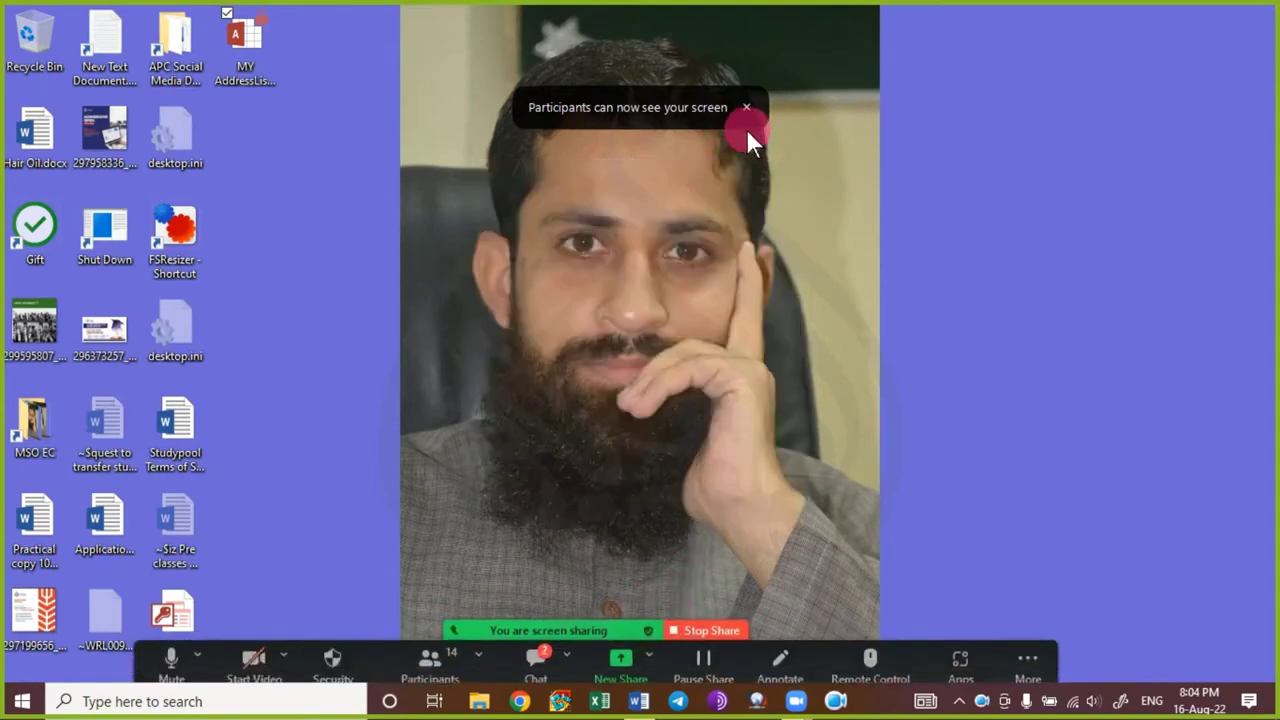
{"action": "left_click", "coordinate": [747, 107]}
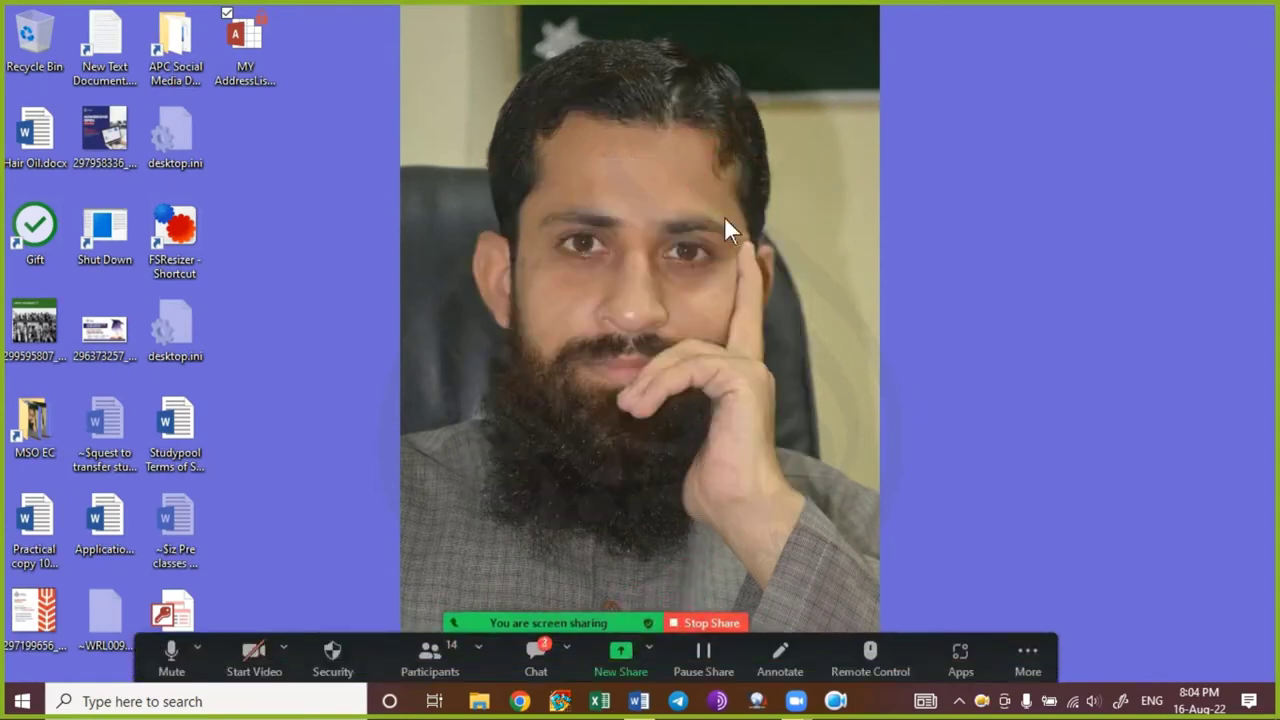
{"action": "left_click", "coordinate": [536, 655]}
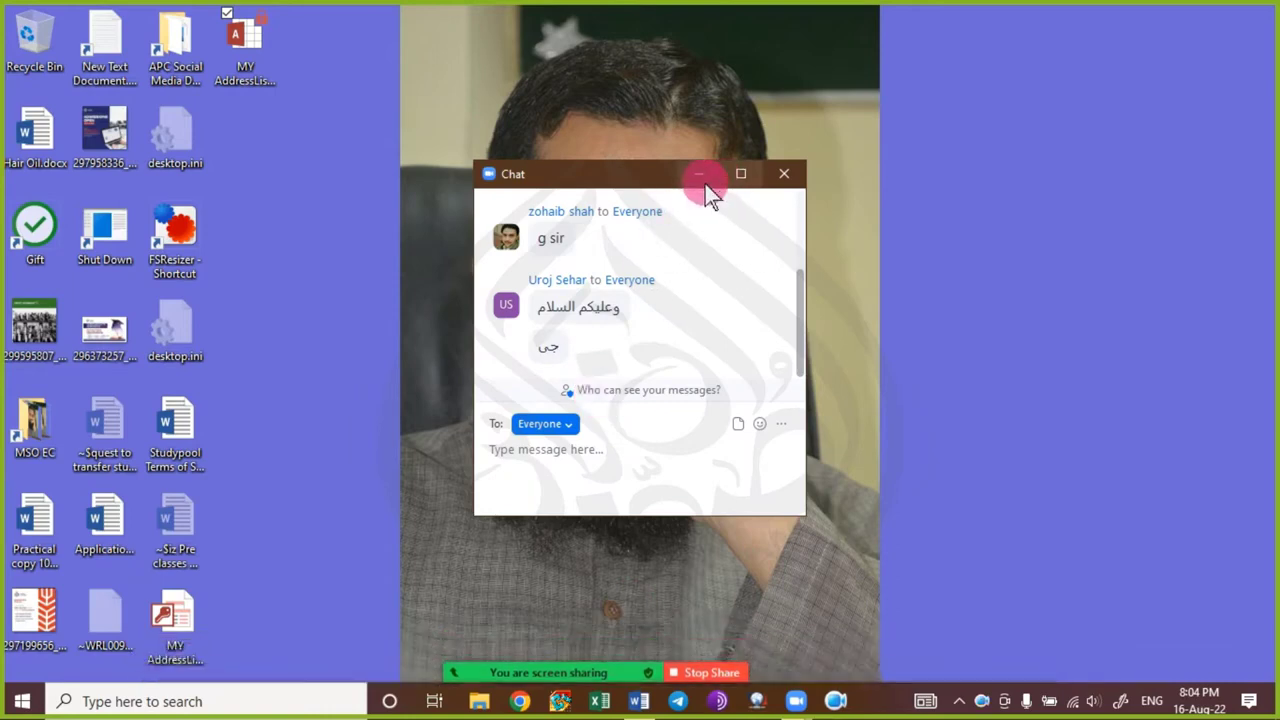
{"action": "left_click", "coordinate": [703, 182]}
{"action": "left_click", "coordinate": [610, 702]}
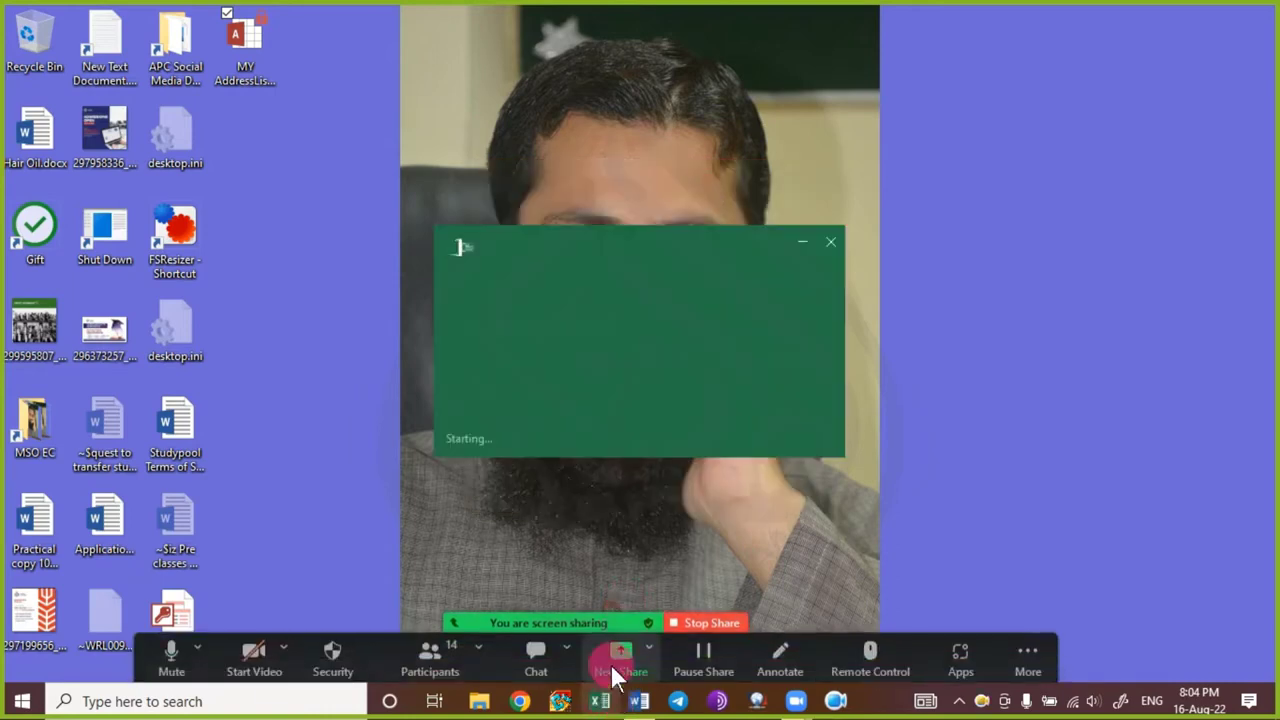
Create a blank workbook (Book1), then briefly open and close the meeting chat.
{"action": "left_click", "coordinate": [583, 262]}
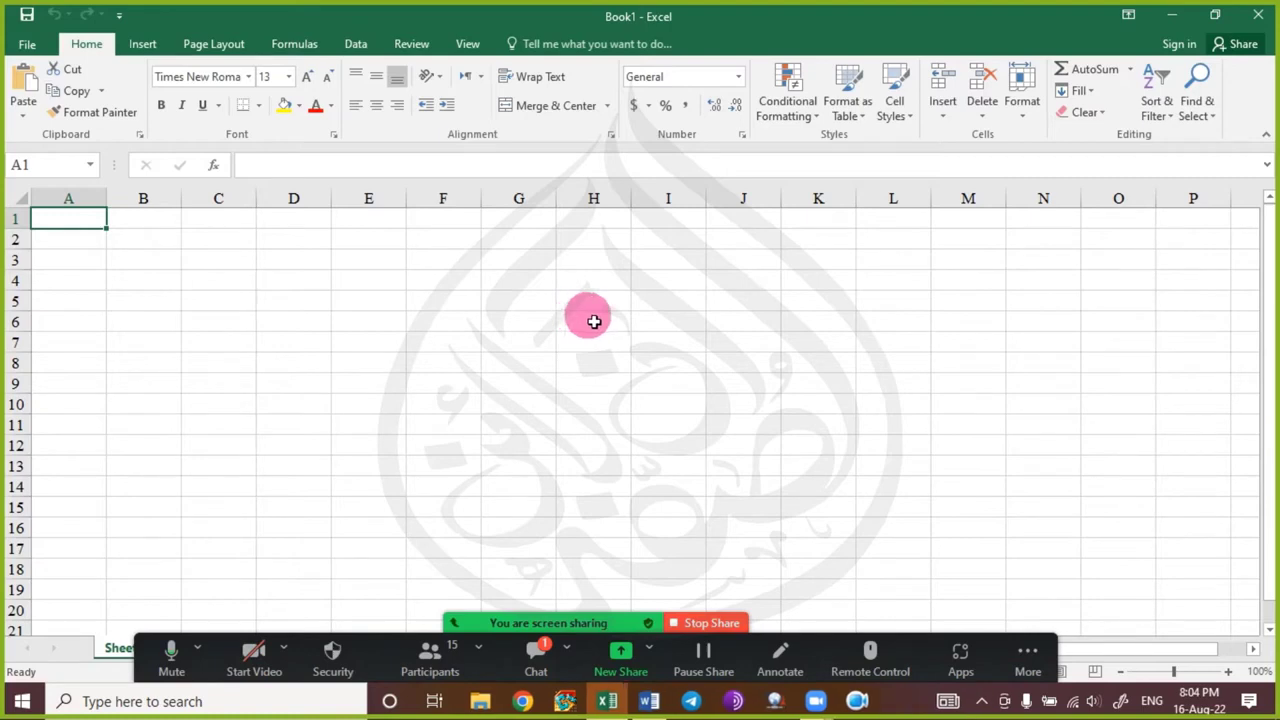
{"action": "left_click", "coordinate": [534, 655]}
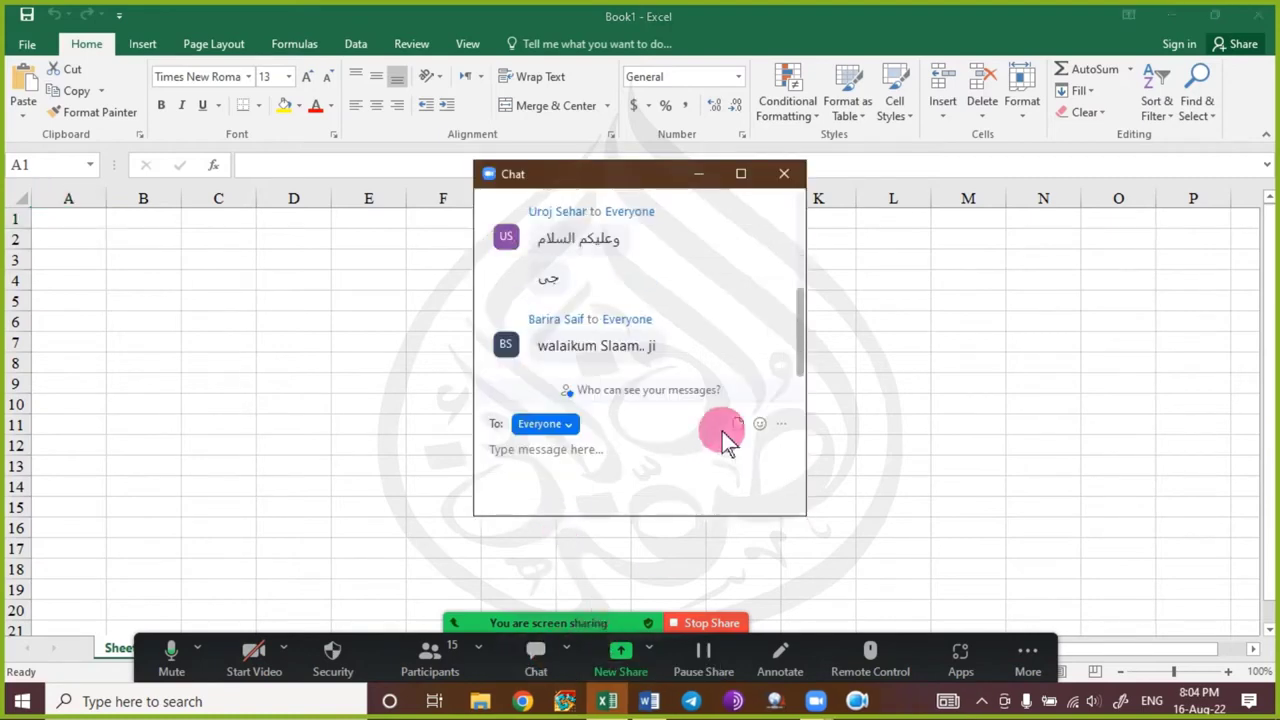
{"action": "left_click", "coordinate": [784, 175]}
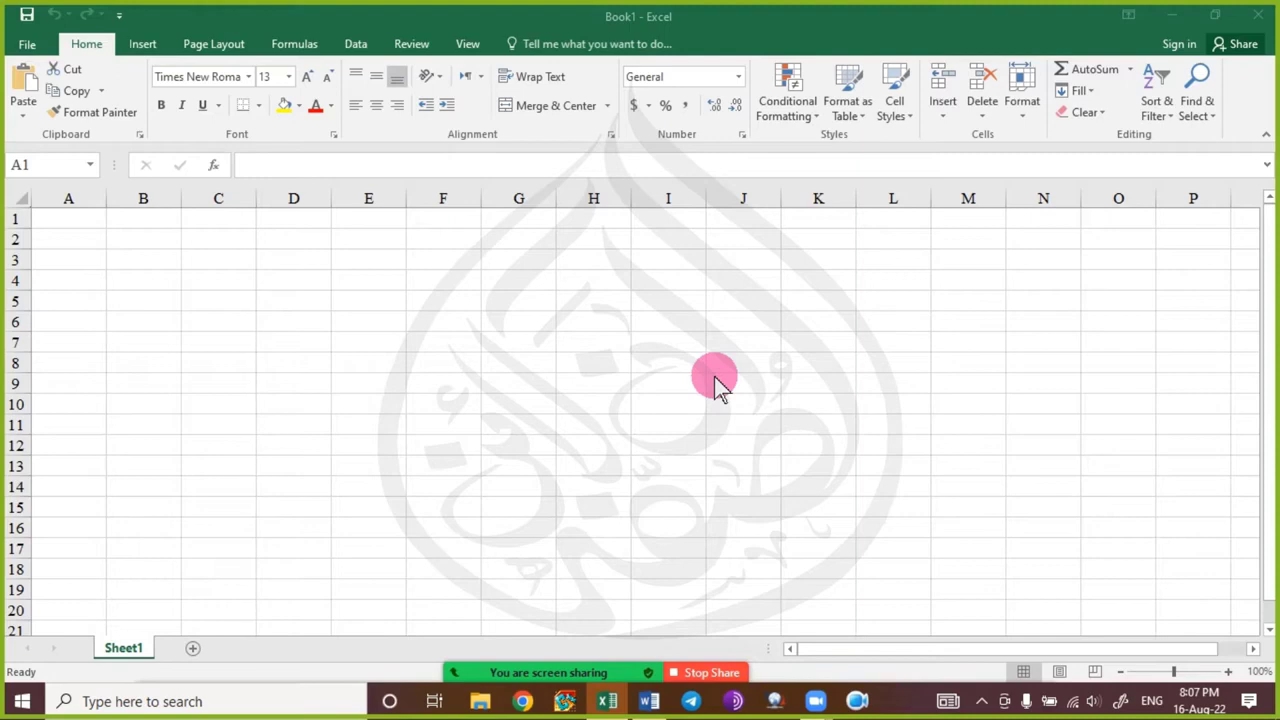
{"action": "left_click", "coordinate": [78, 222]}
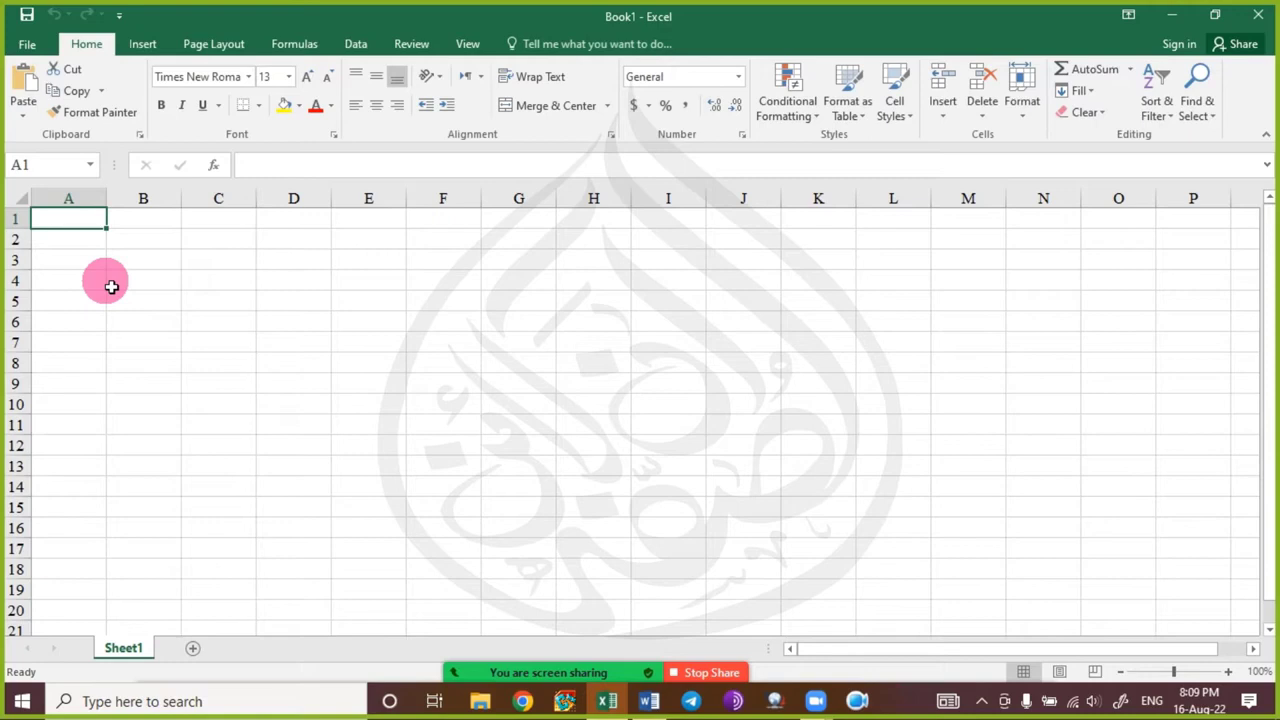
Enter 'Workbook' in cell A1 and 'Worksheet' in cell A4.
{"action": "type", "text": "Work"}
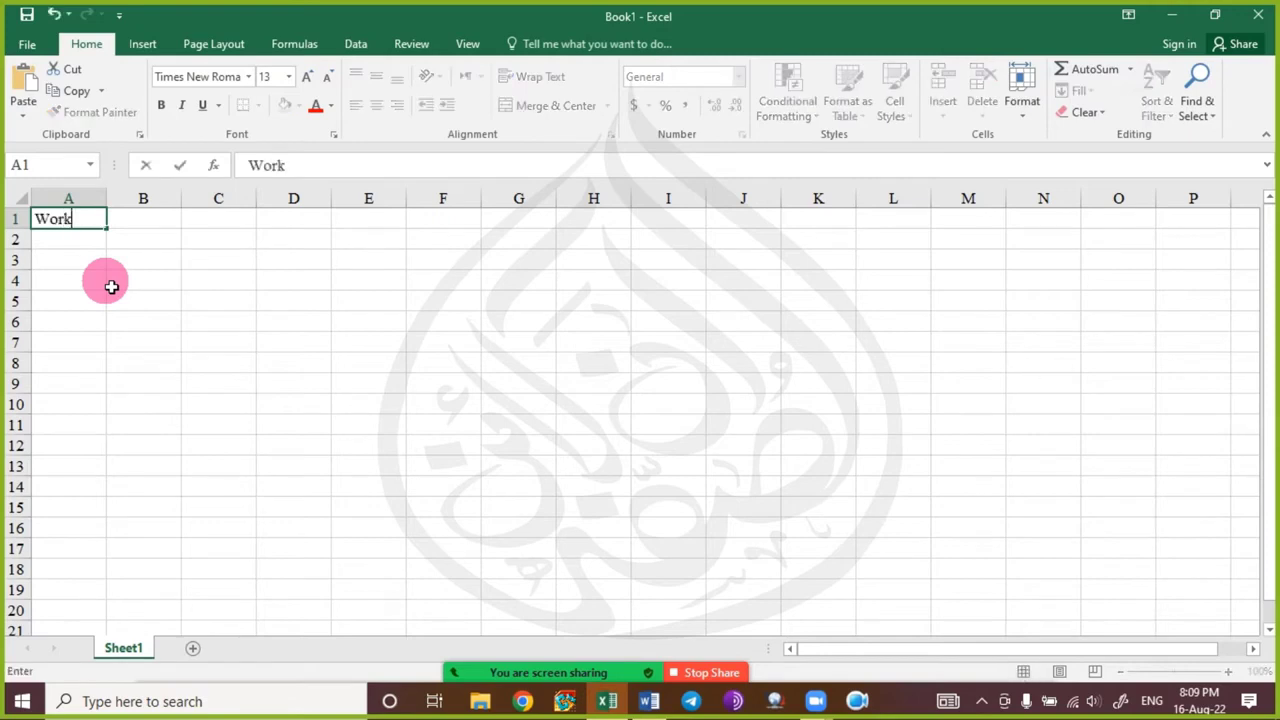
{"action": "type", "text": "book"}
{"action": "key", "text": "Return"}
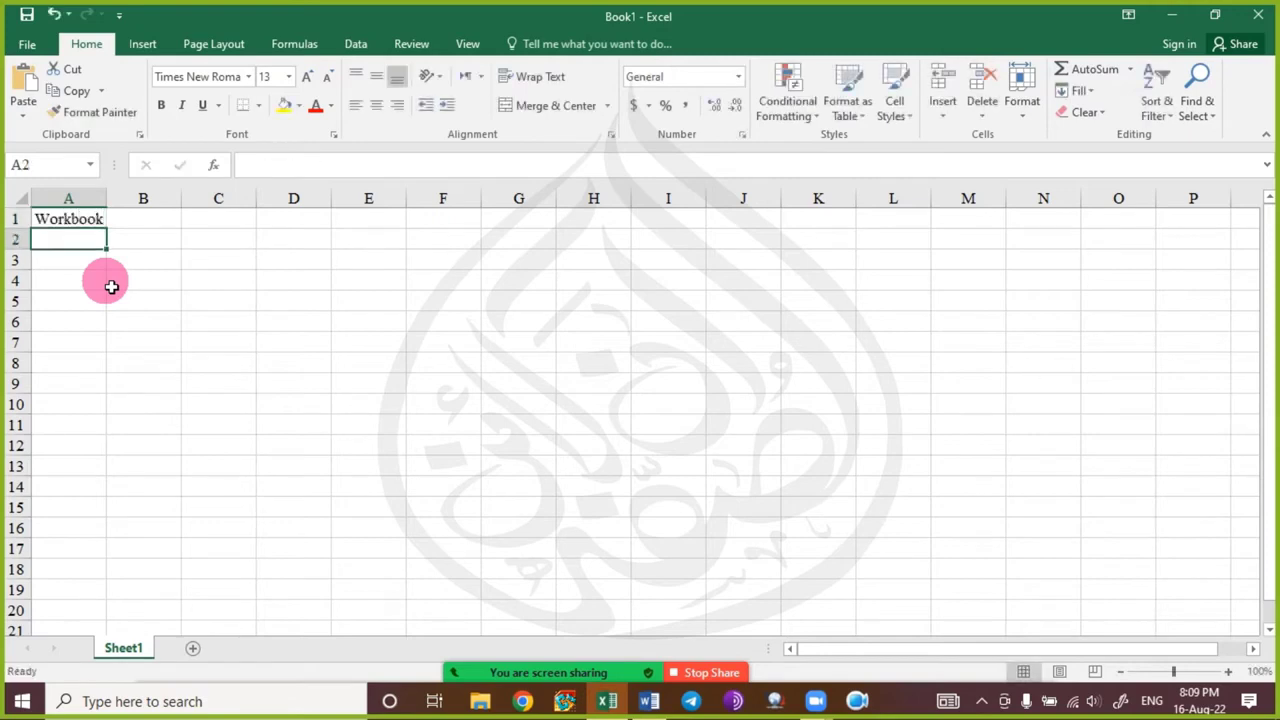
{"action": "key", "text": "Down"}
{"action": "key", "text": "Down"}
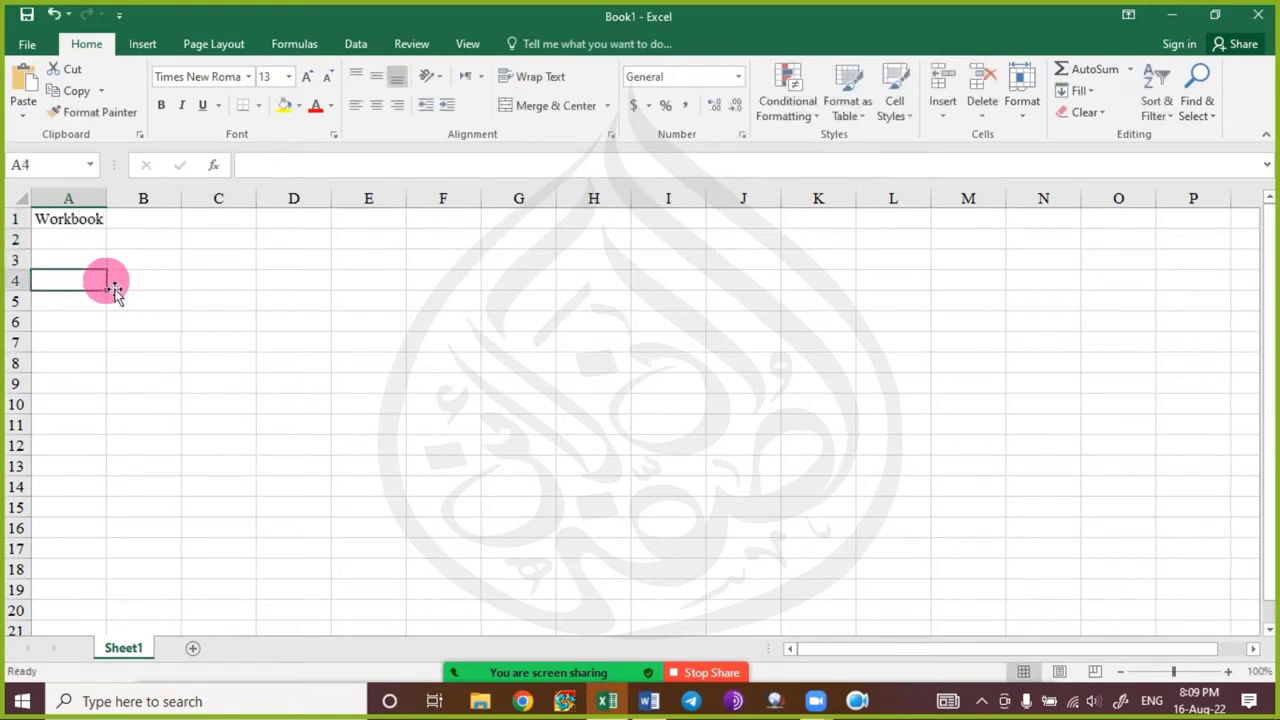
{"action": "type", "text": "Wor"}
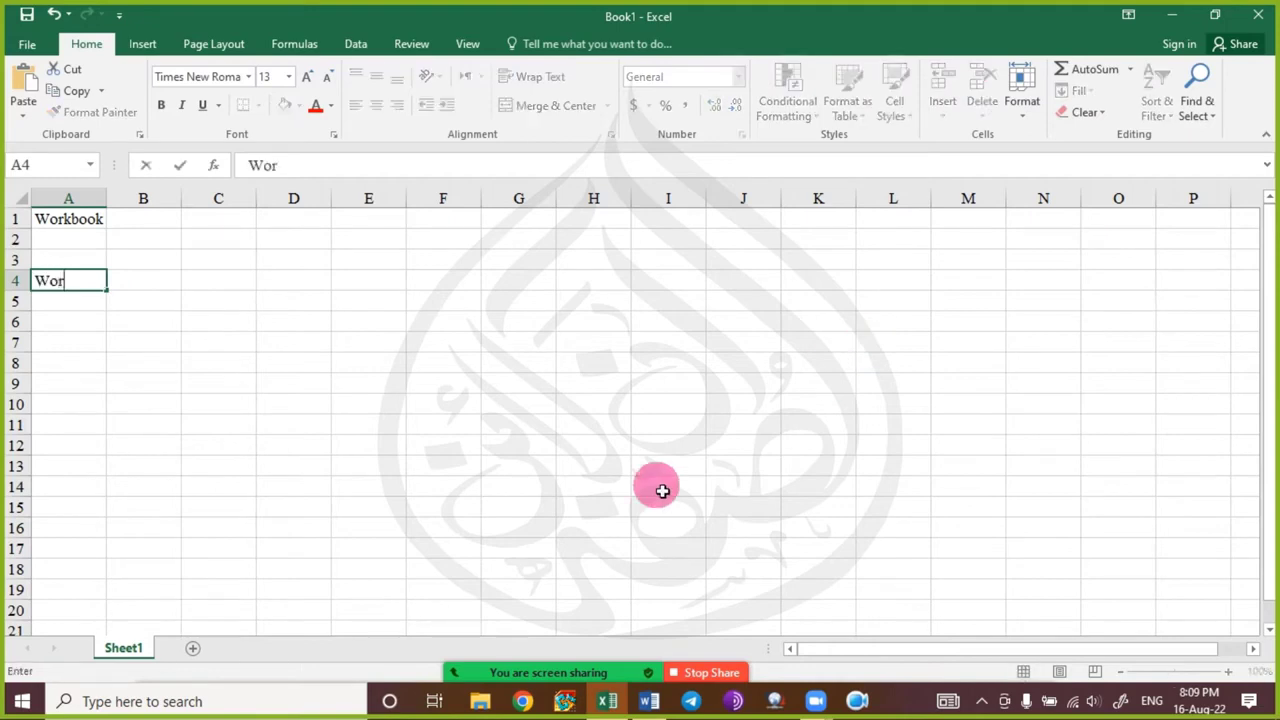
{"action": "type", "text": "ksheet"}
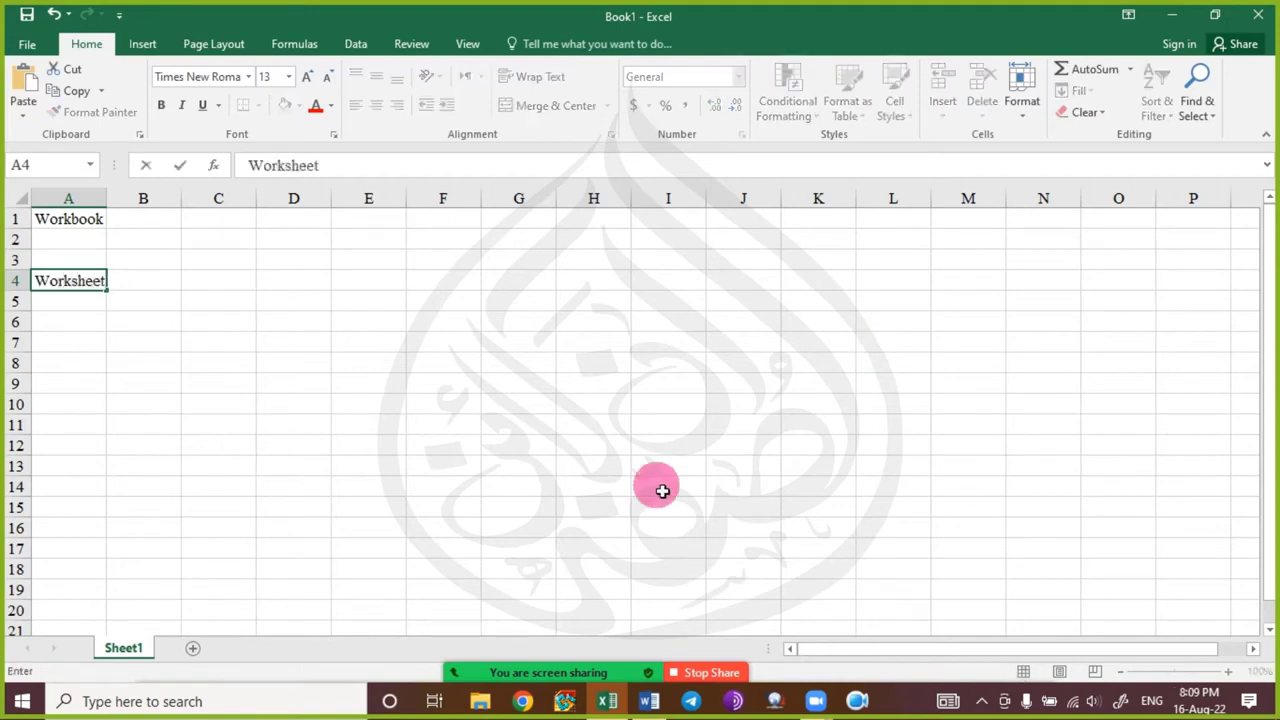
{"action": "left_click", "coordinate": [628, 427]}
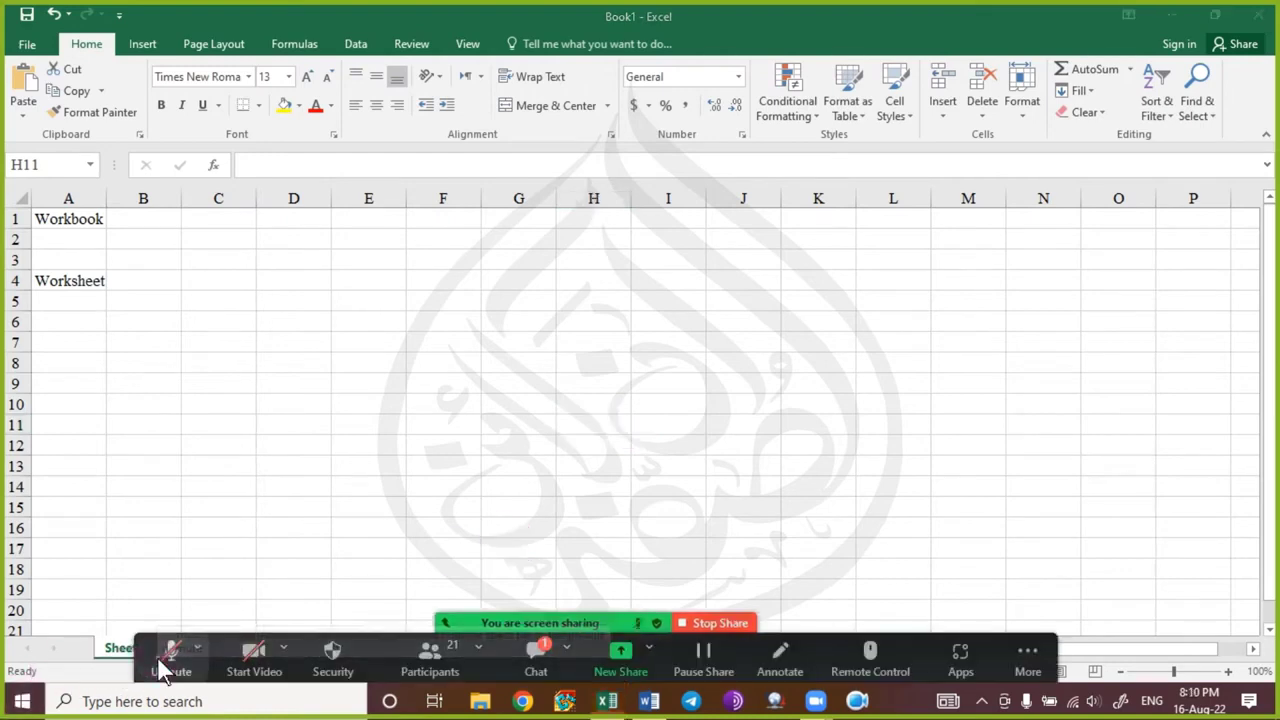
Unmute the Zoom microphone, check and close the meeting chat, and return focus to Sheet1.
{"action": "left_click", "coordinate": [172, 655]}
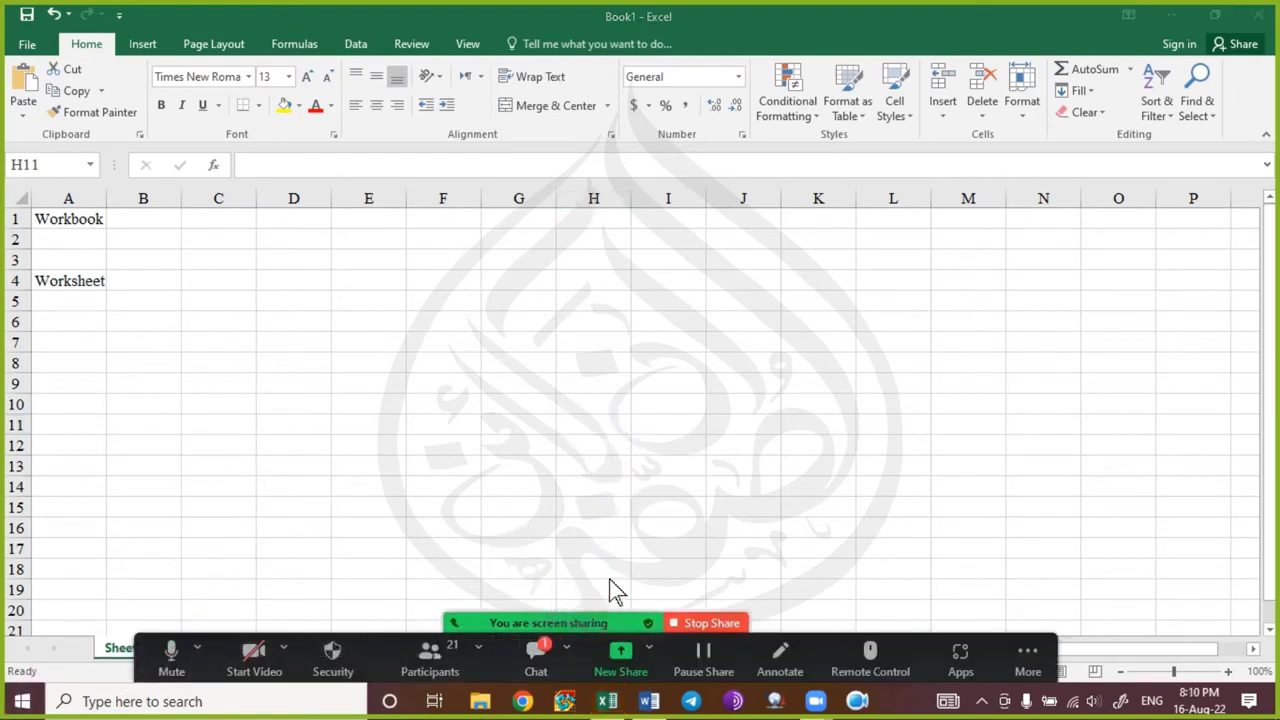
{"action": "left_click", "coordinate": [609, 577]}
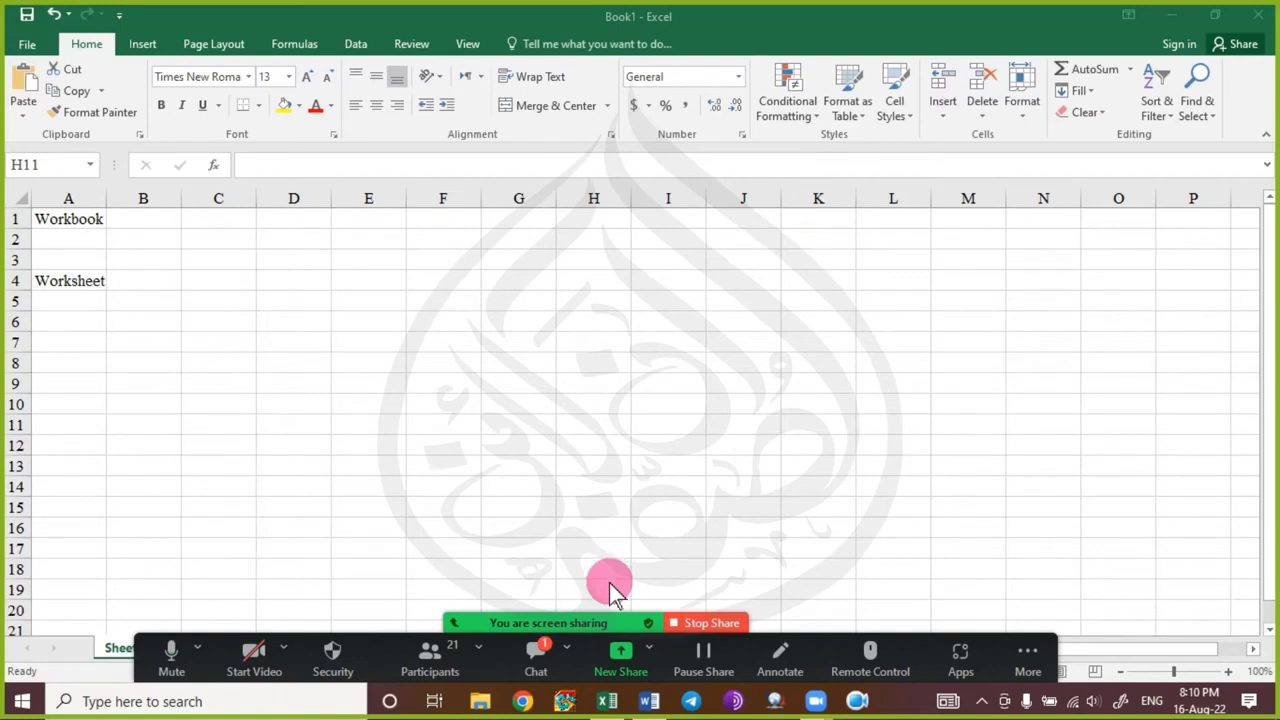
{"action": "left_click", "coordinate": [534, 655]}
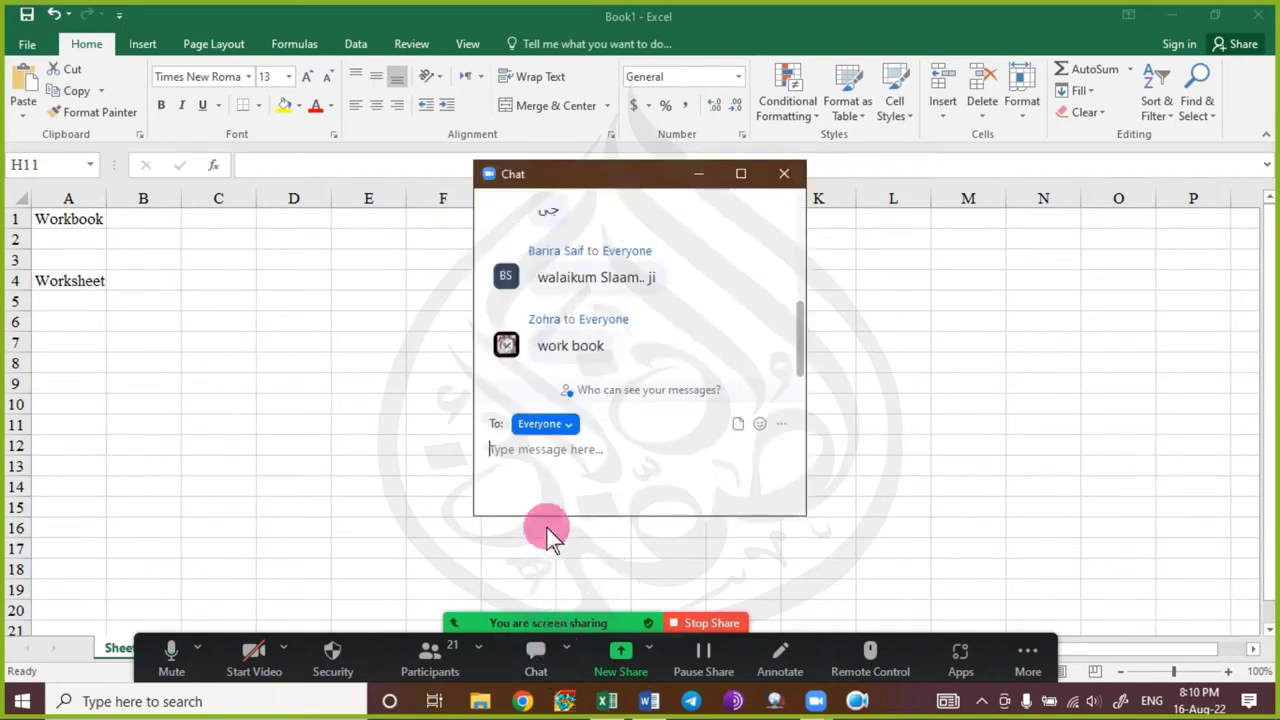
{"action": "left_click", "coordinate": [702, 182]}
{"action": "left_click", "coordinate": [166, 292]}
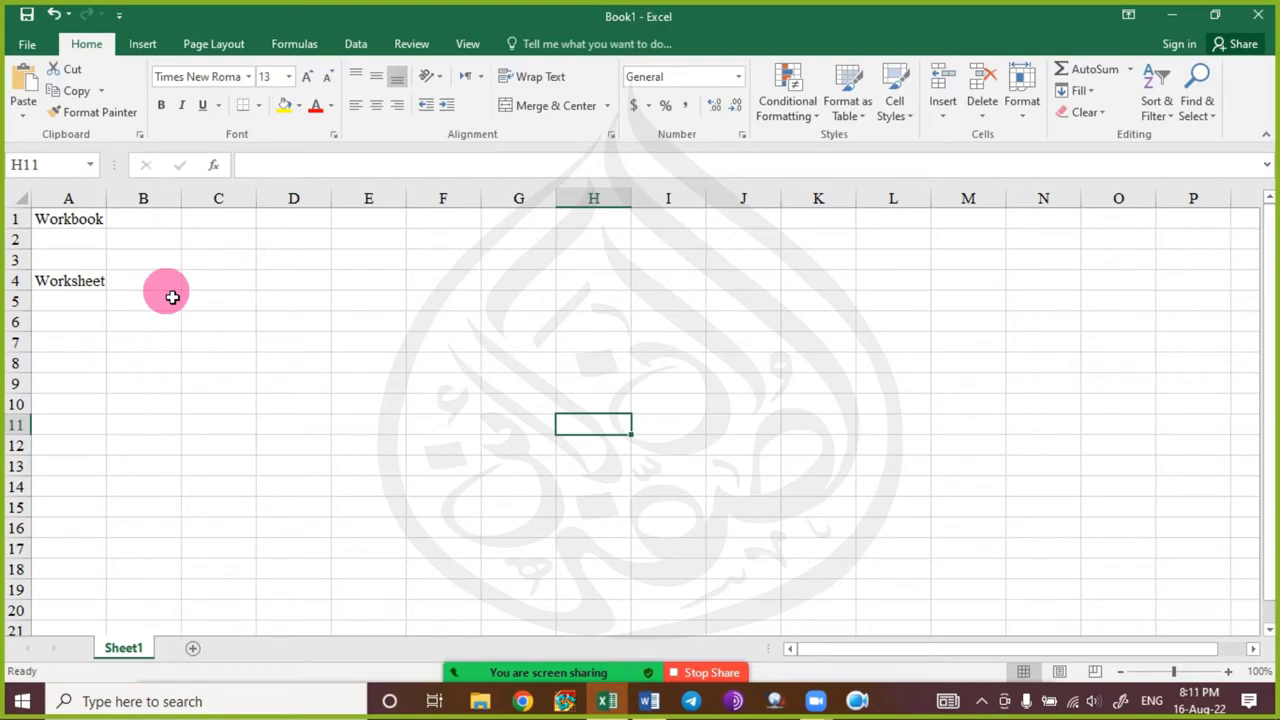
{"action": "left_click_drag", "start_coordinate": [97, 320], "coordinate": [86, 217]}
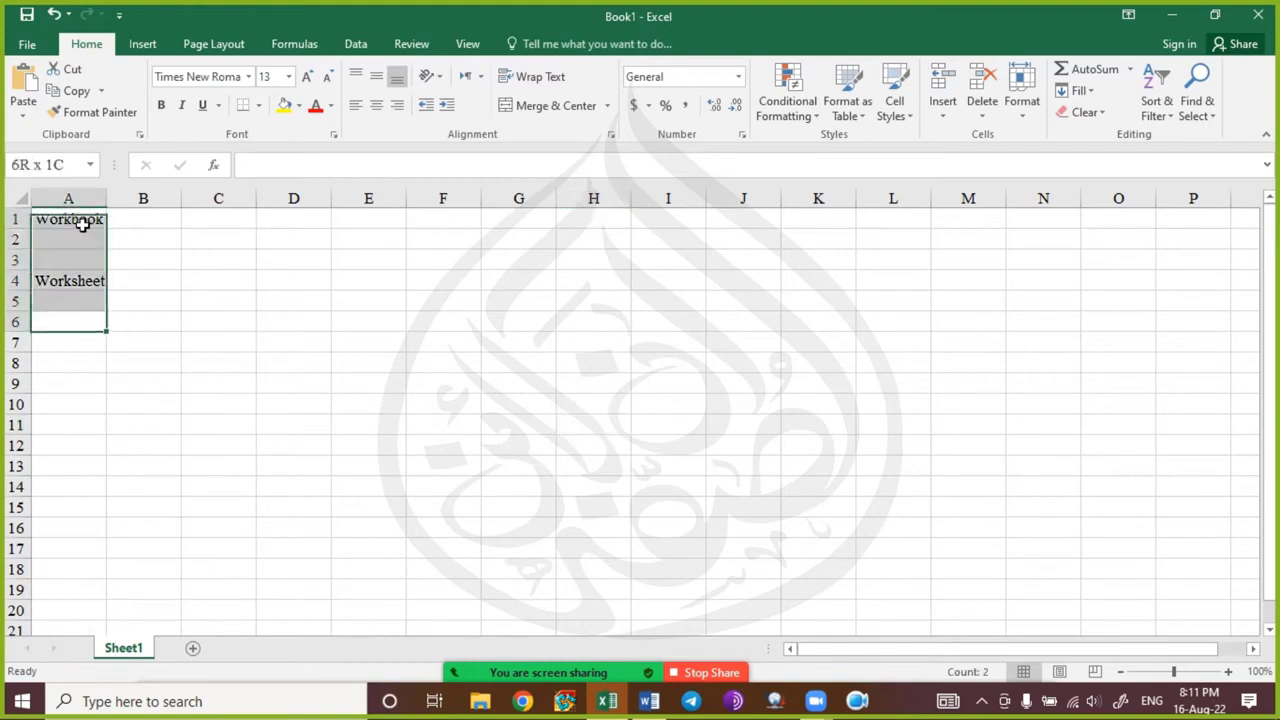
{"action": "key", "text": "Delete"}
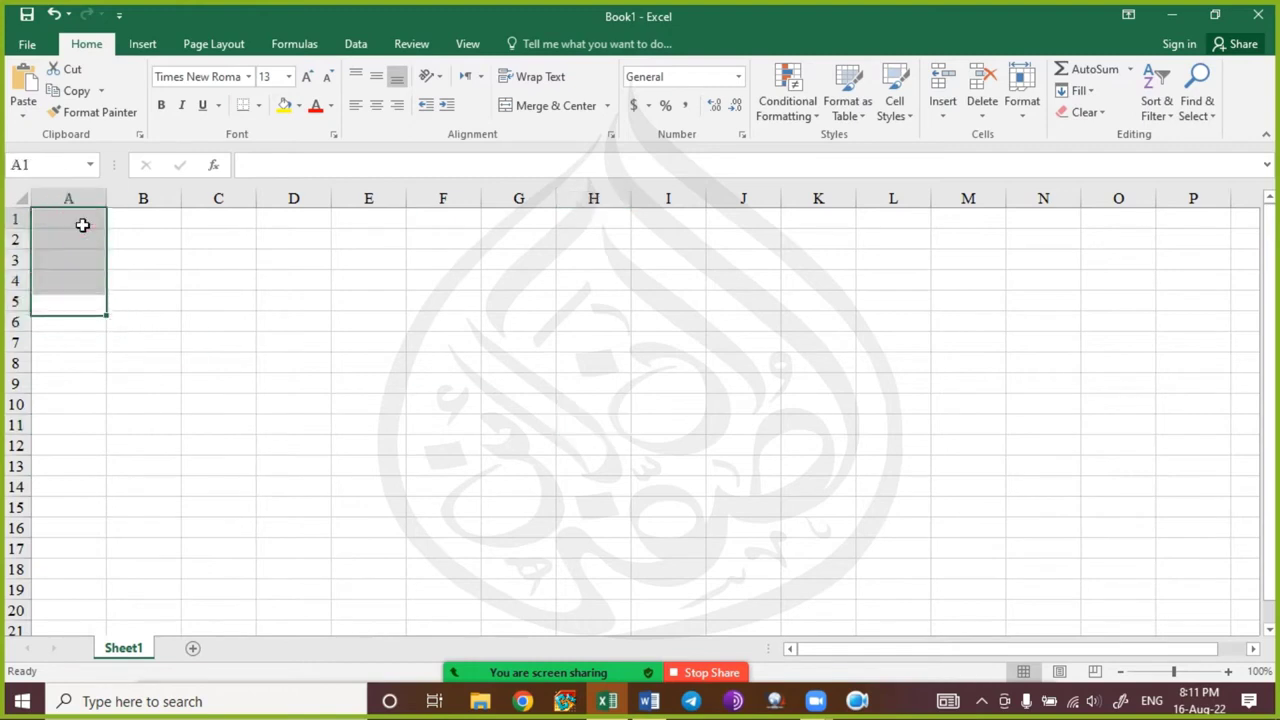
{"action": "left_click", "coordinate": [80, 222]}
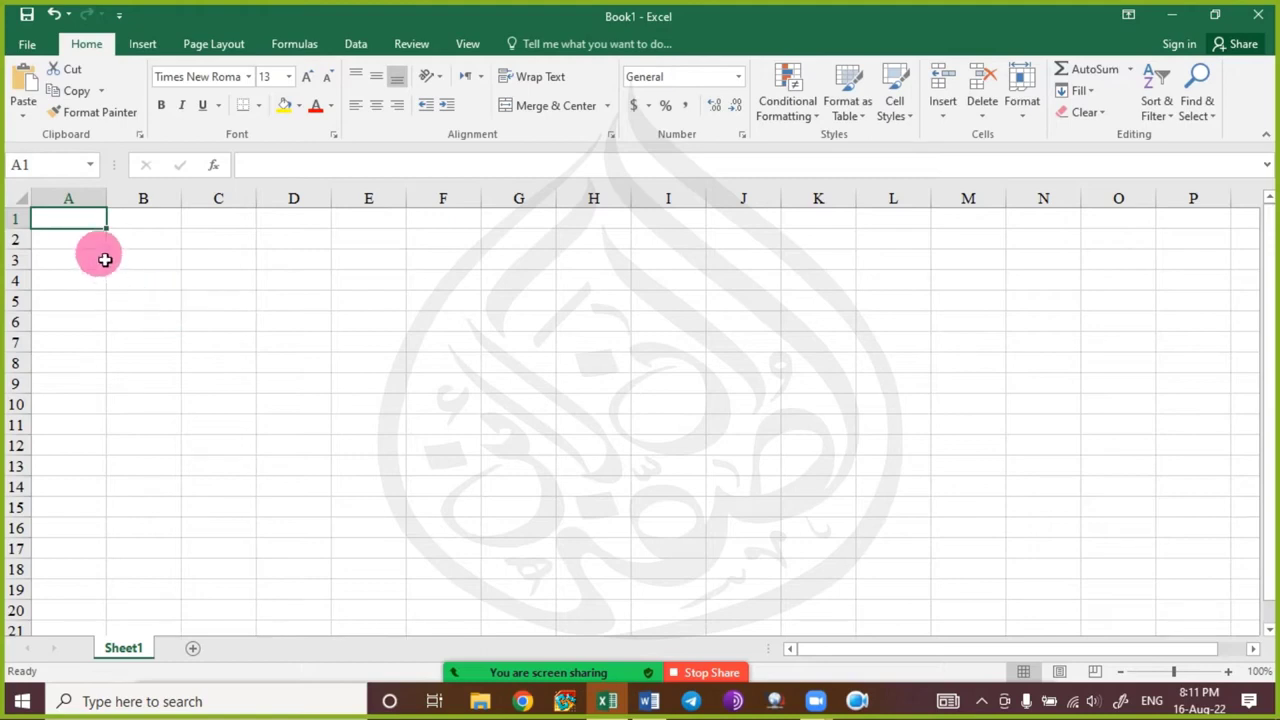
{"action": "left_click", "coordinate": [98, 260]}
{"action": "left_click", "coordinate": [98, 228]}
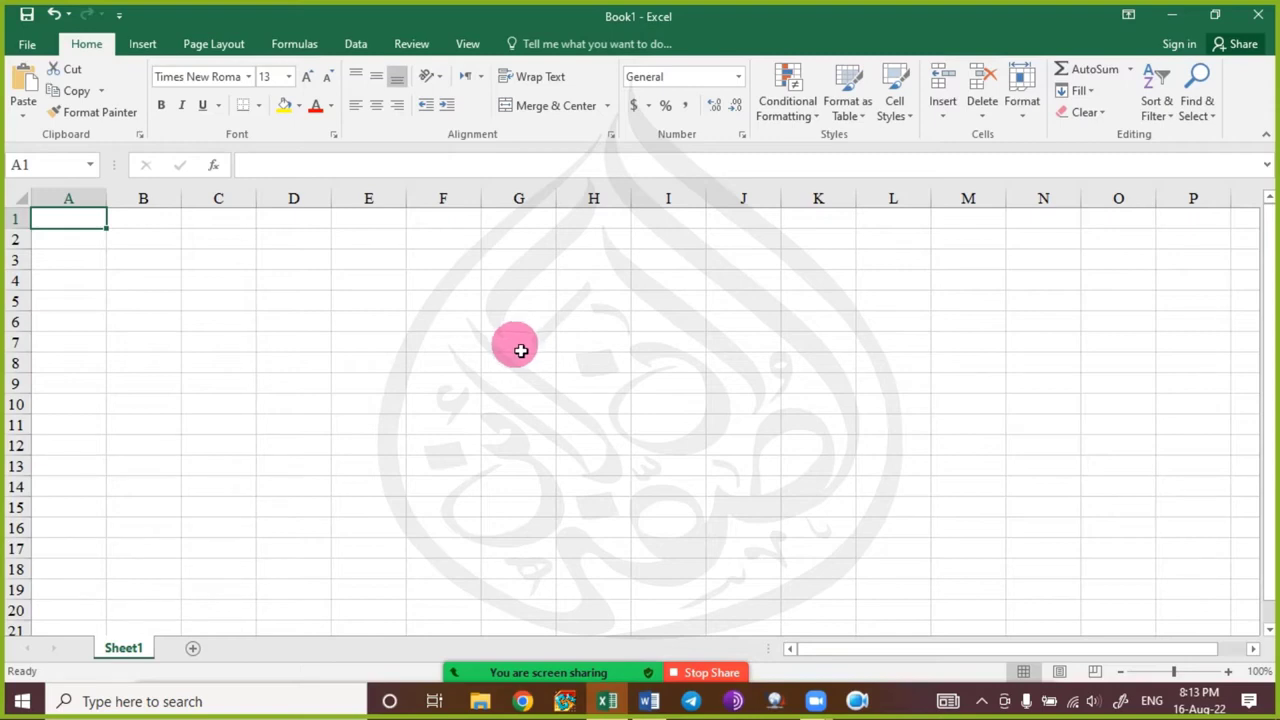
{"action": "left_click", "coordinate": [519, 346]}
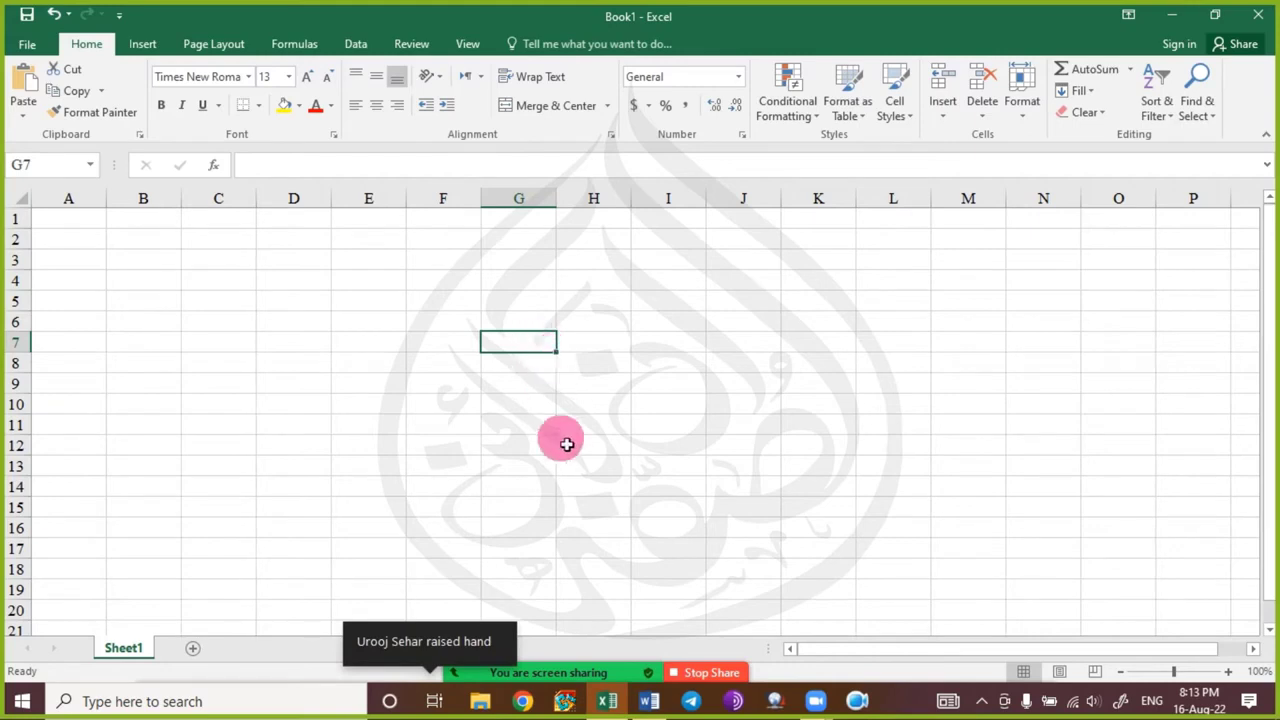
{"action": "mouse_move", "coordinate": [575, 660]}
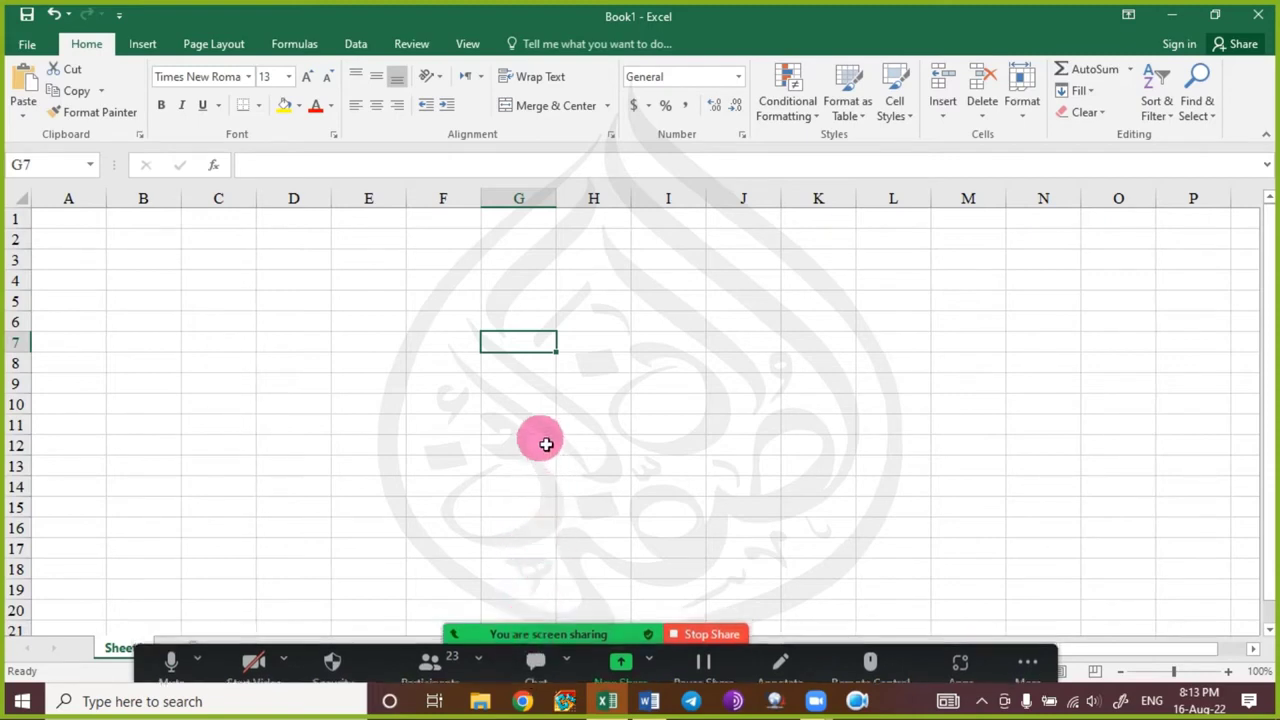
{"action": "left_click", "coordinate": [523, 367]}
{"action": "left_click", "coordinate": [517, 341]}
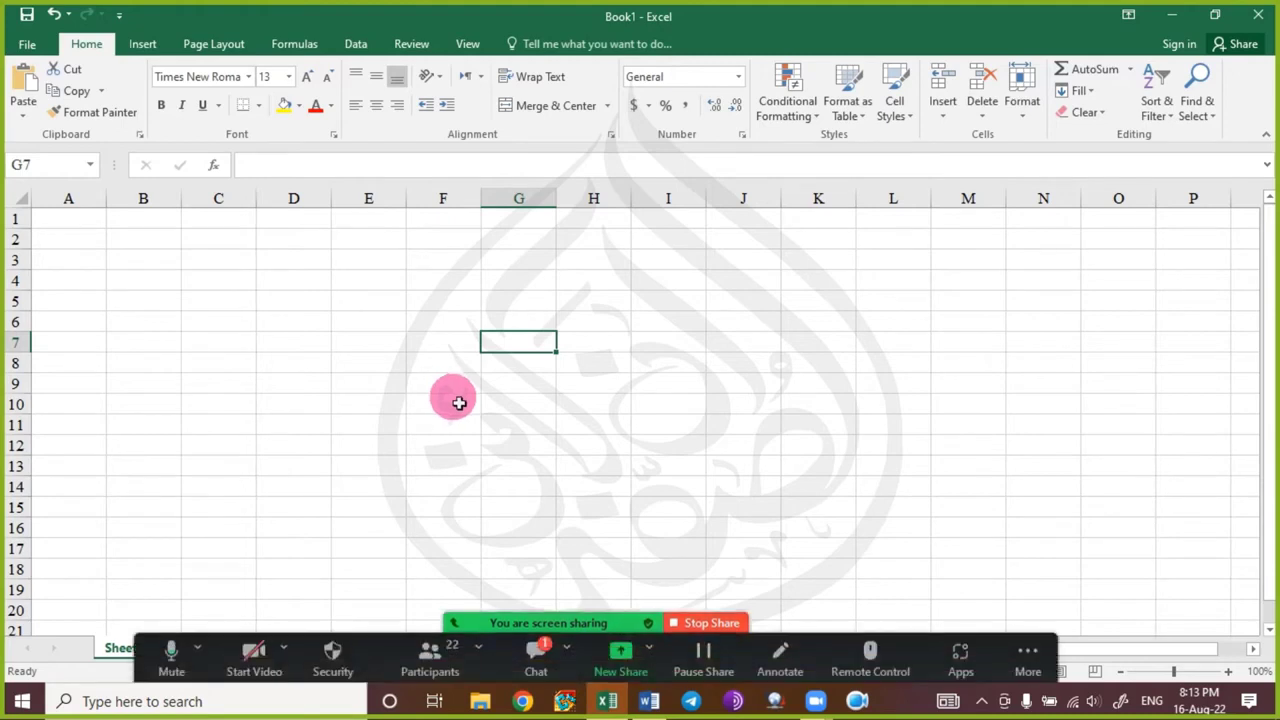
{"action": "left_click", "coordinate": [533, 652]}
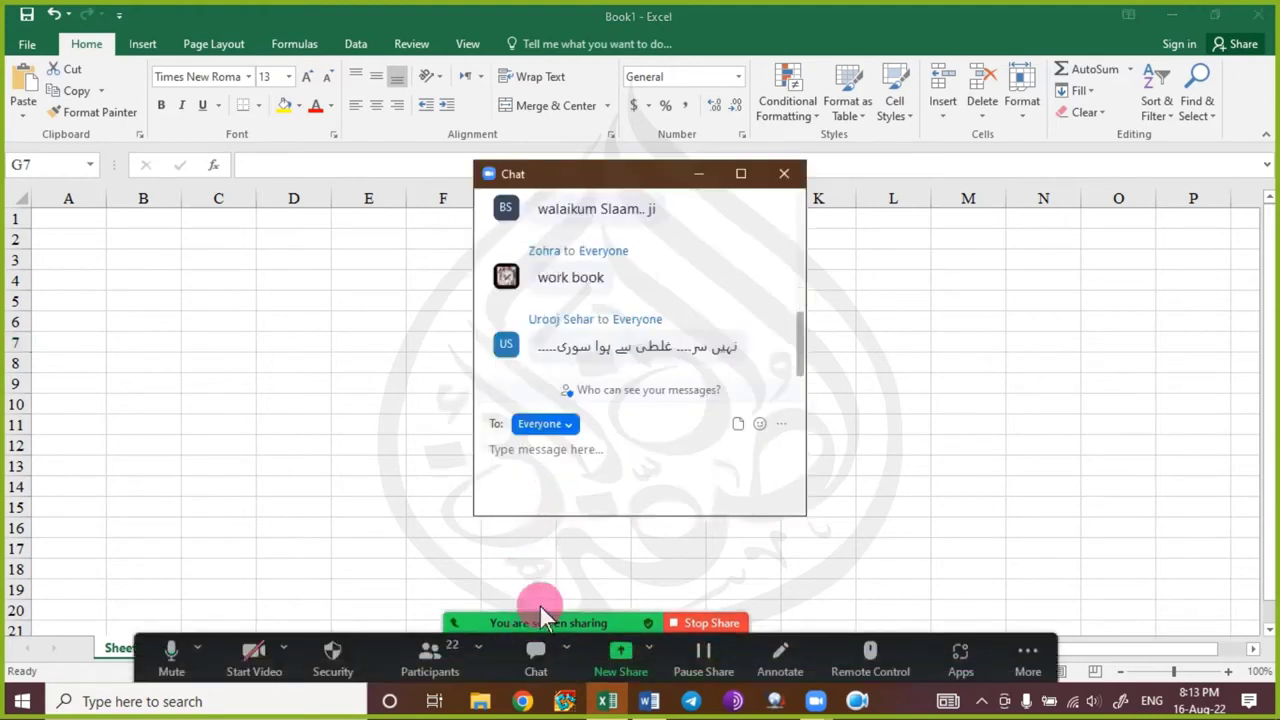
{"action": "left_click", "coordinate": [783, 177]}
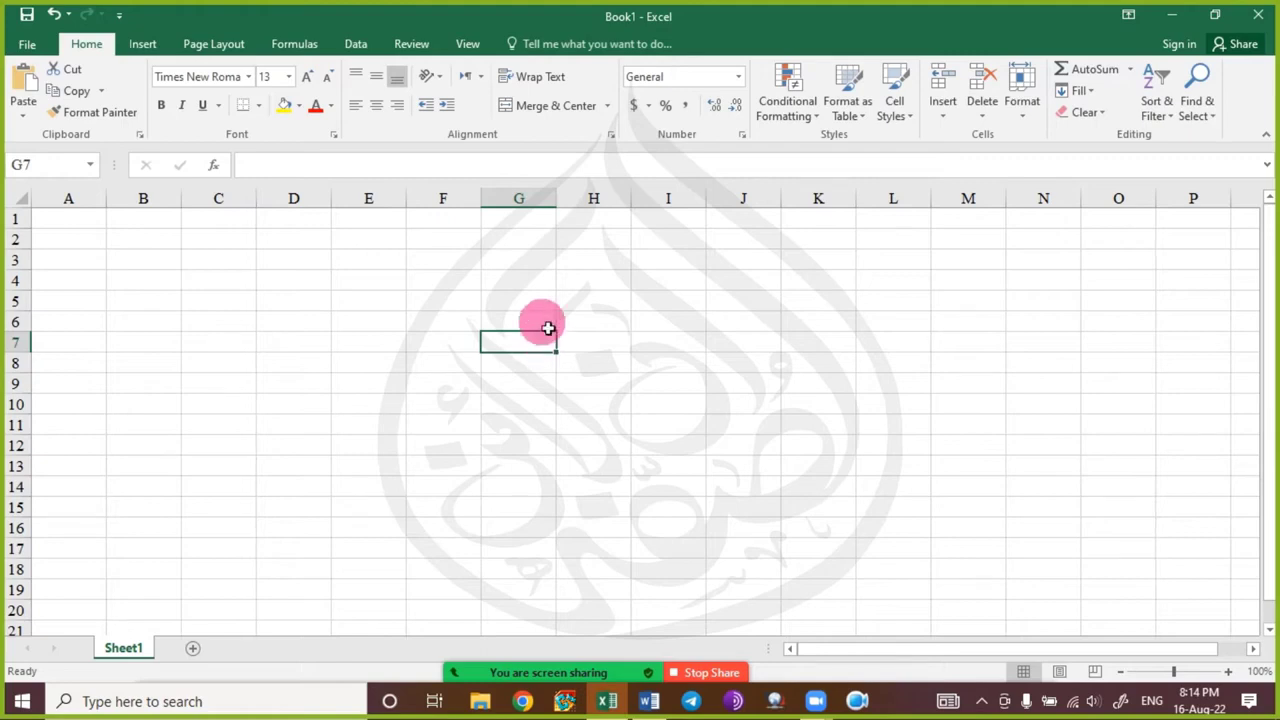
{"action": "left_click", "coordinate": [299, 363]}
{"action": "left_click", "coordinate": [501, 423]}
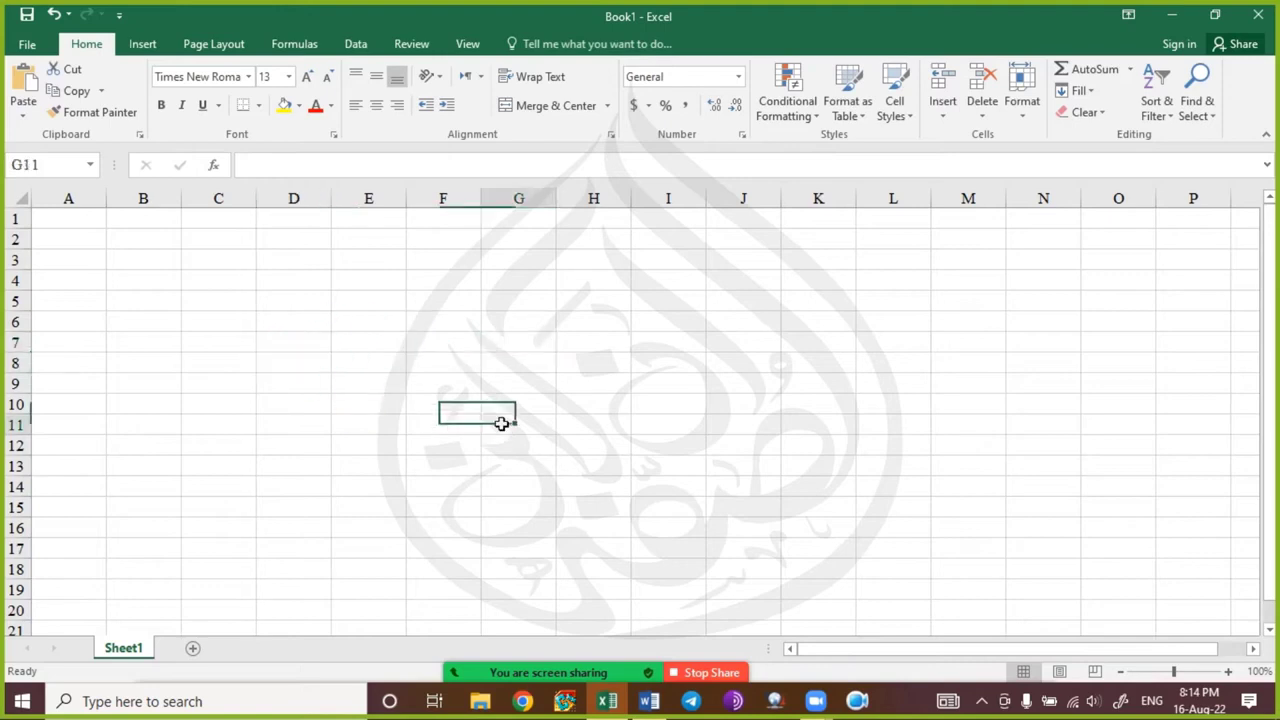
{"action": "left_click", "coordinate": [717, 331]}
{"action": "left_click", "coordinate": [400, 403]}
{"action": "left_click", "coordinate": [178, 302]}
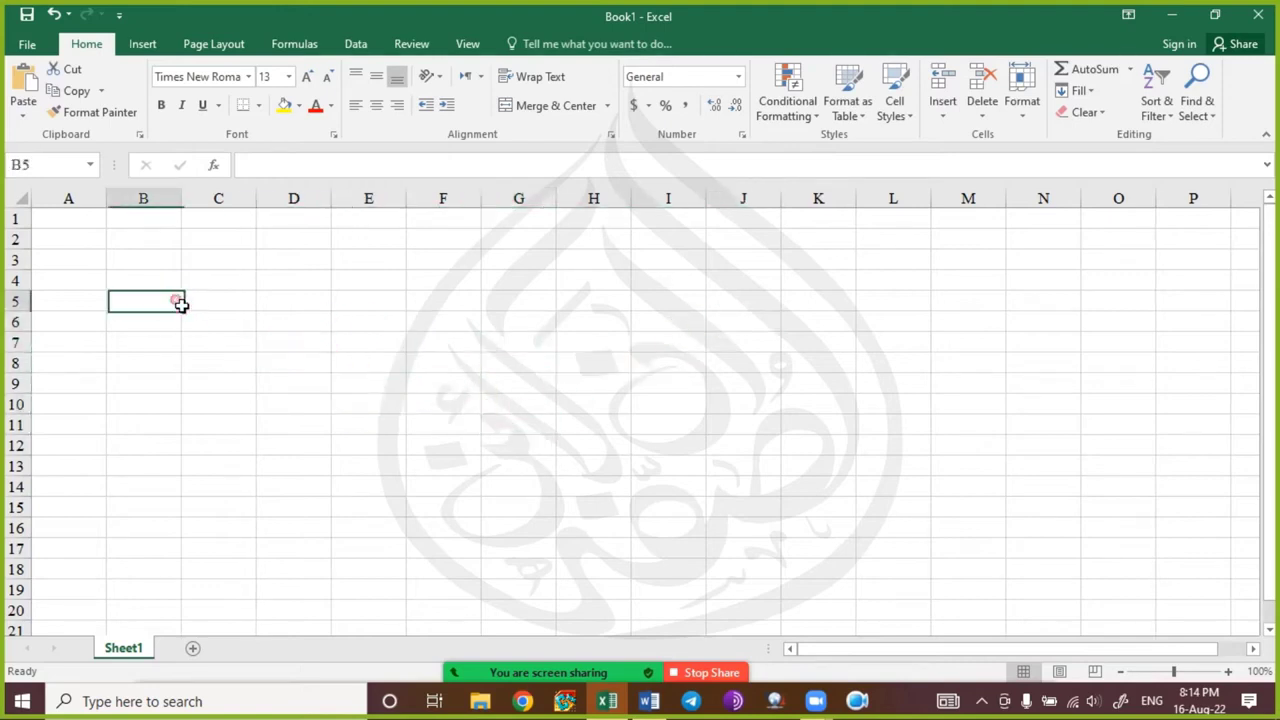
{"action": "left_click", "coordinate": [462, 345]}
{"action": "left_click", "coordinate": [660, 306]}
{"action": "left_click", "coordinate": [440, 366]}
{"action": "left_click", "coordinate": [341, 383]}
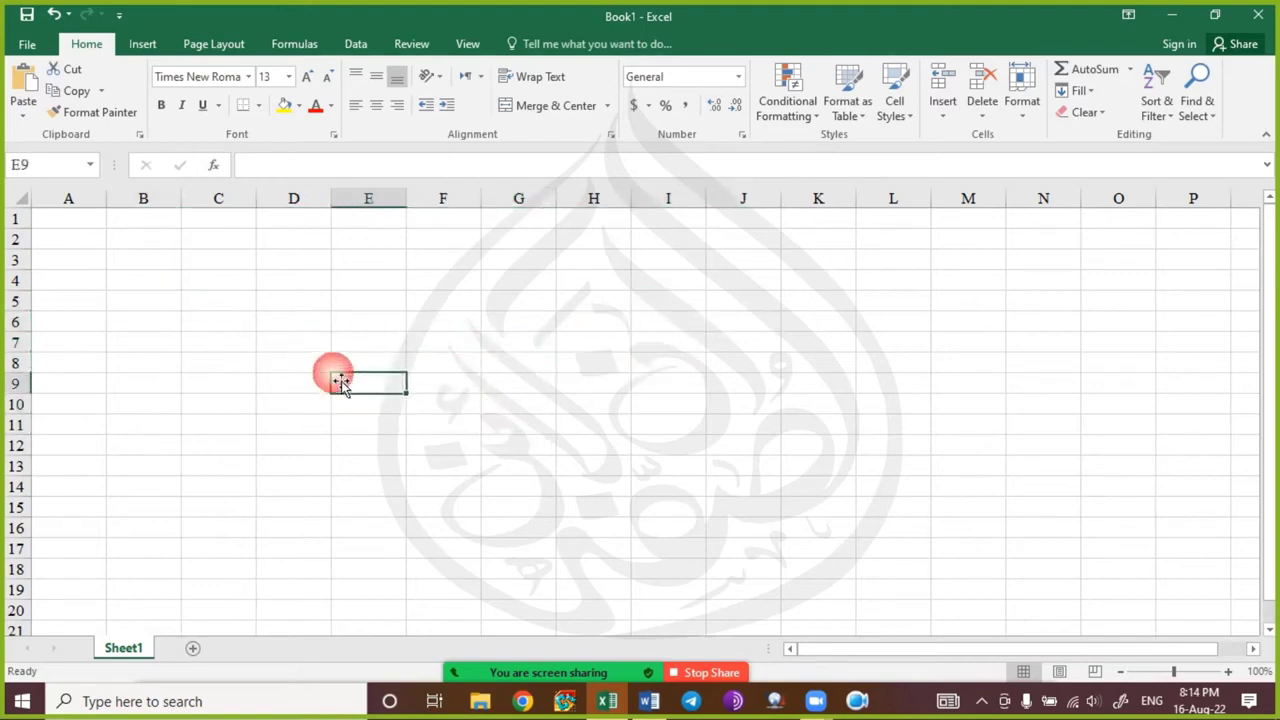
{"action": "left_click", "coordinate": [245, 325]}
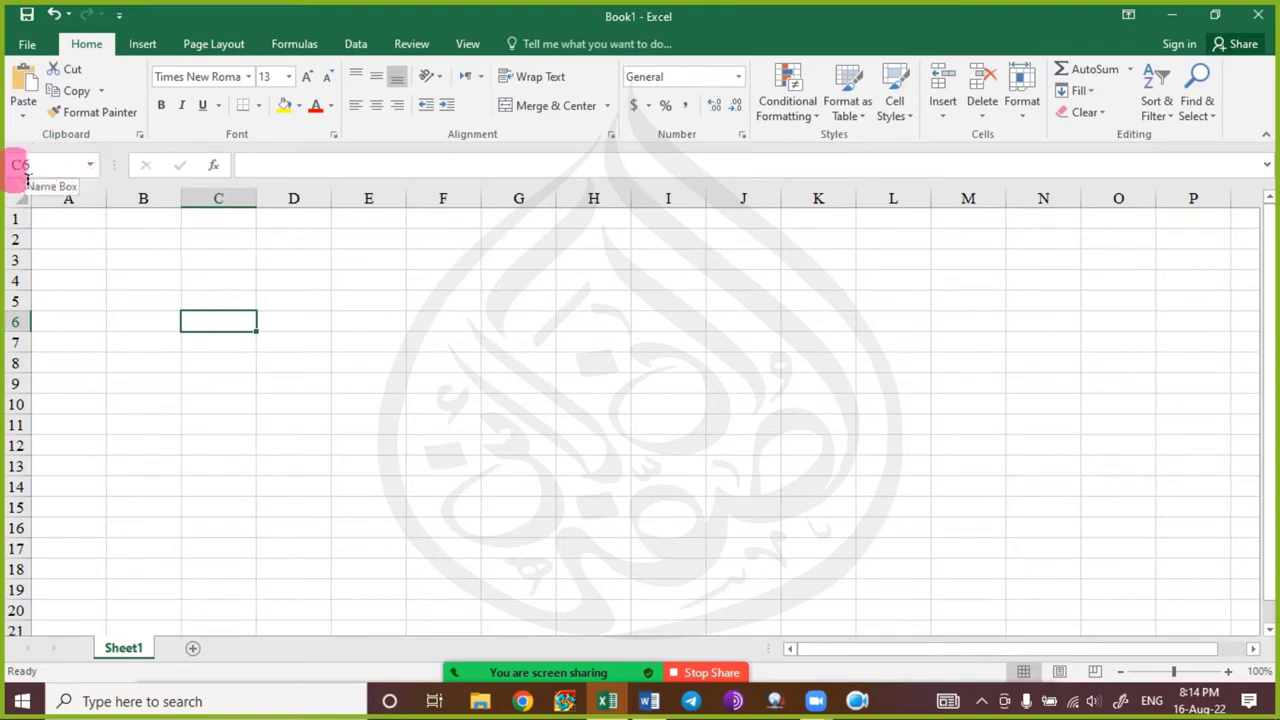
{"action": "left_click", "coordinate": [810, 428]}
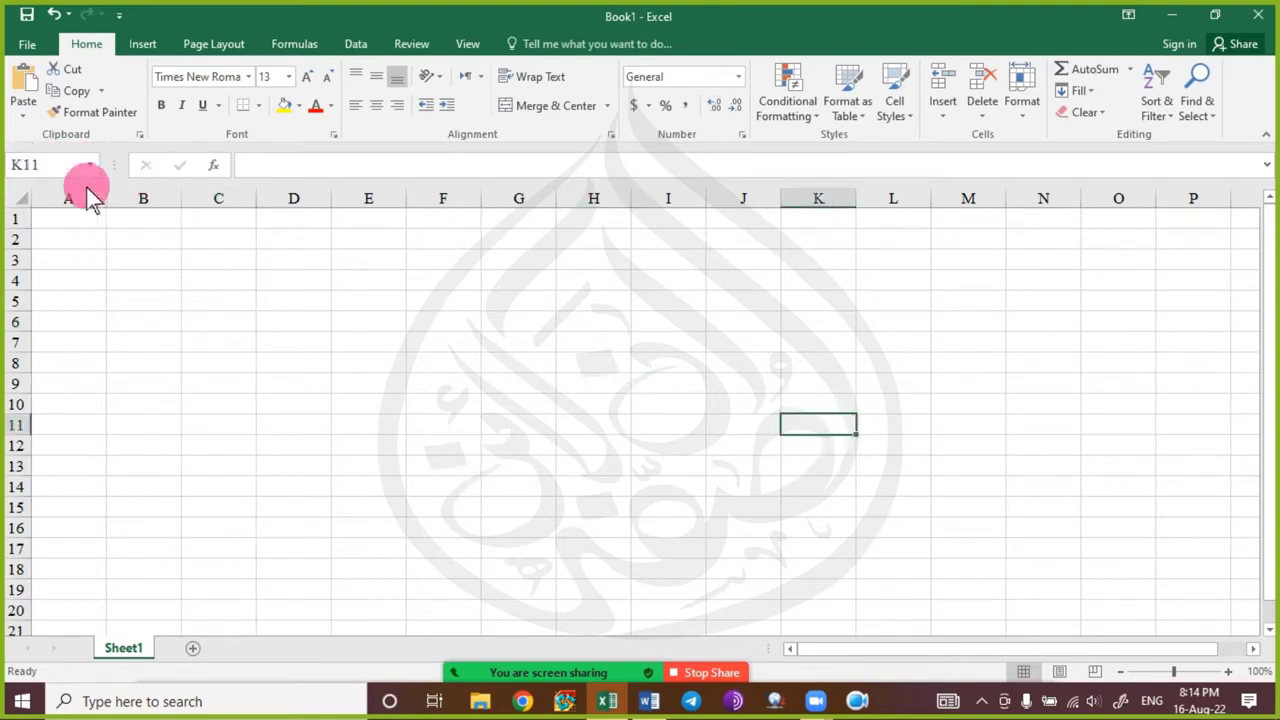
{"action": "left_click", "coordinate": [1012, 442]}
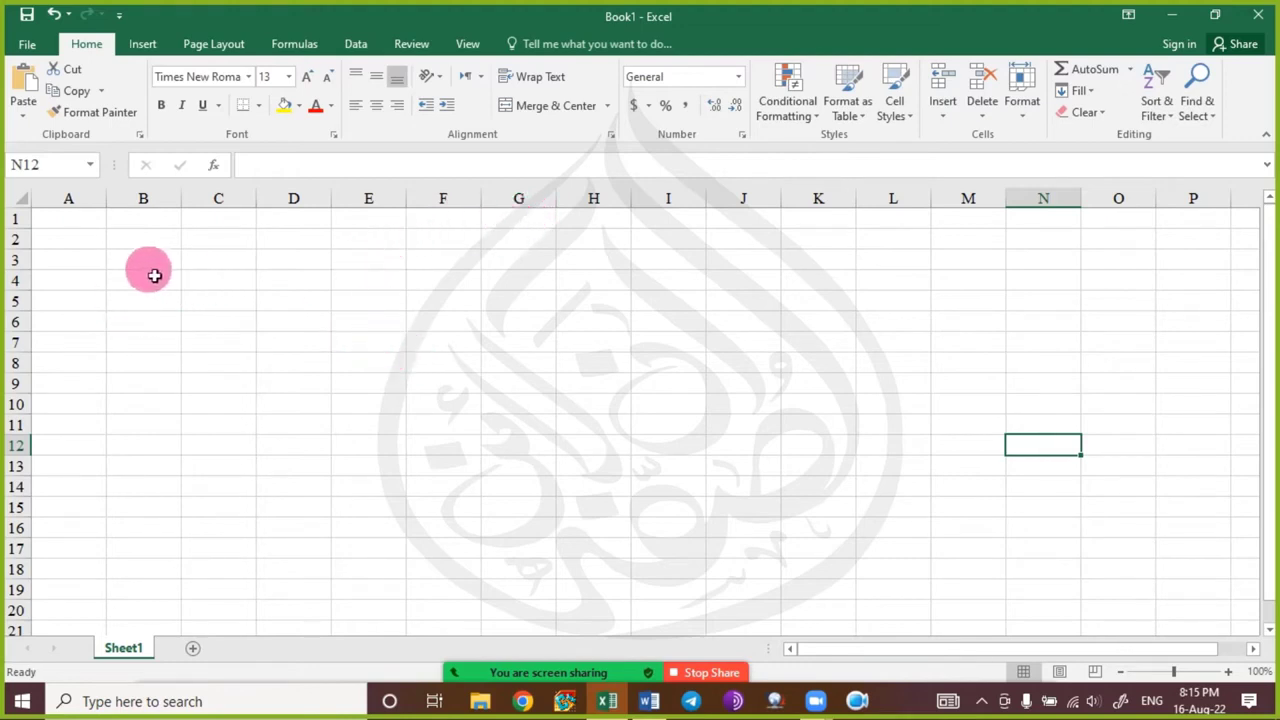
{"action": "left_click", "coordinate": [52, 218]}
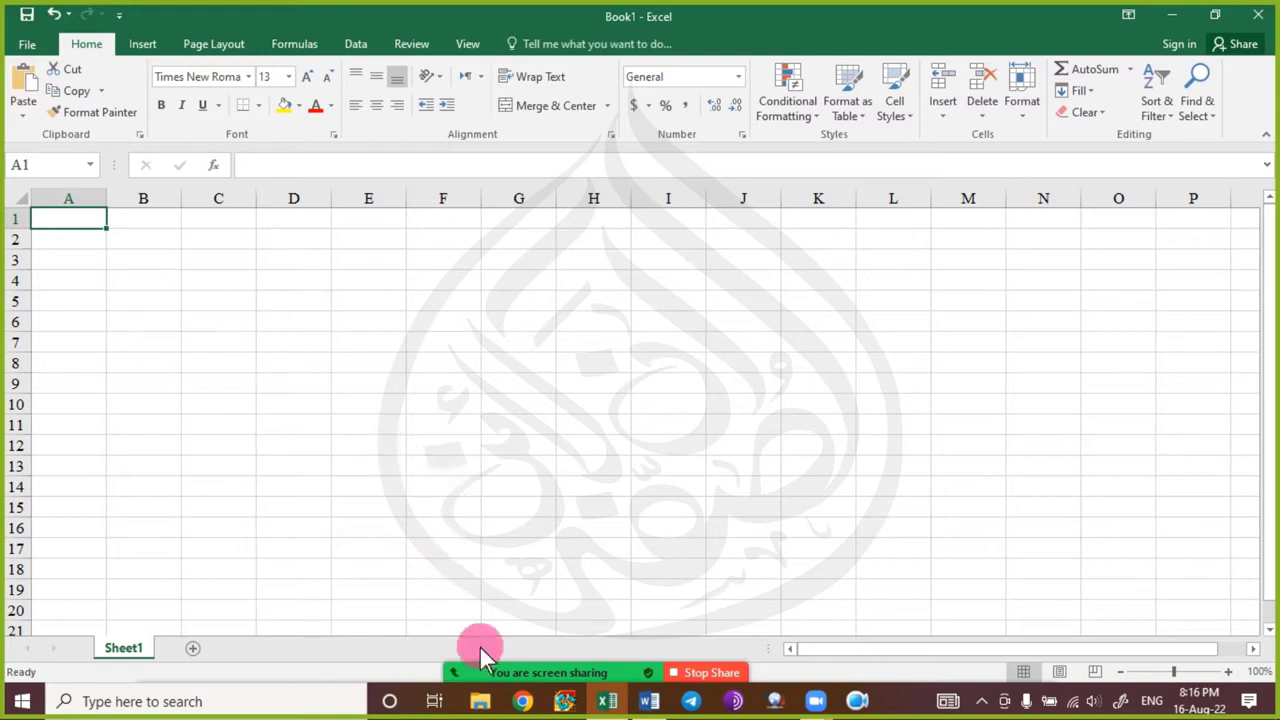
{"action": "mouse_move", "coordinate": [567, 683]}
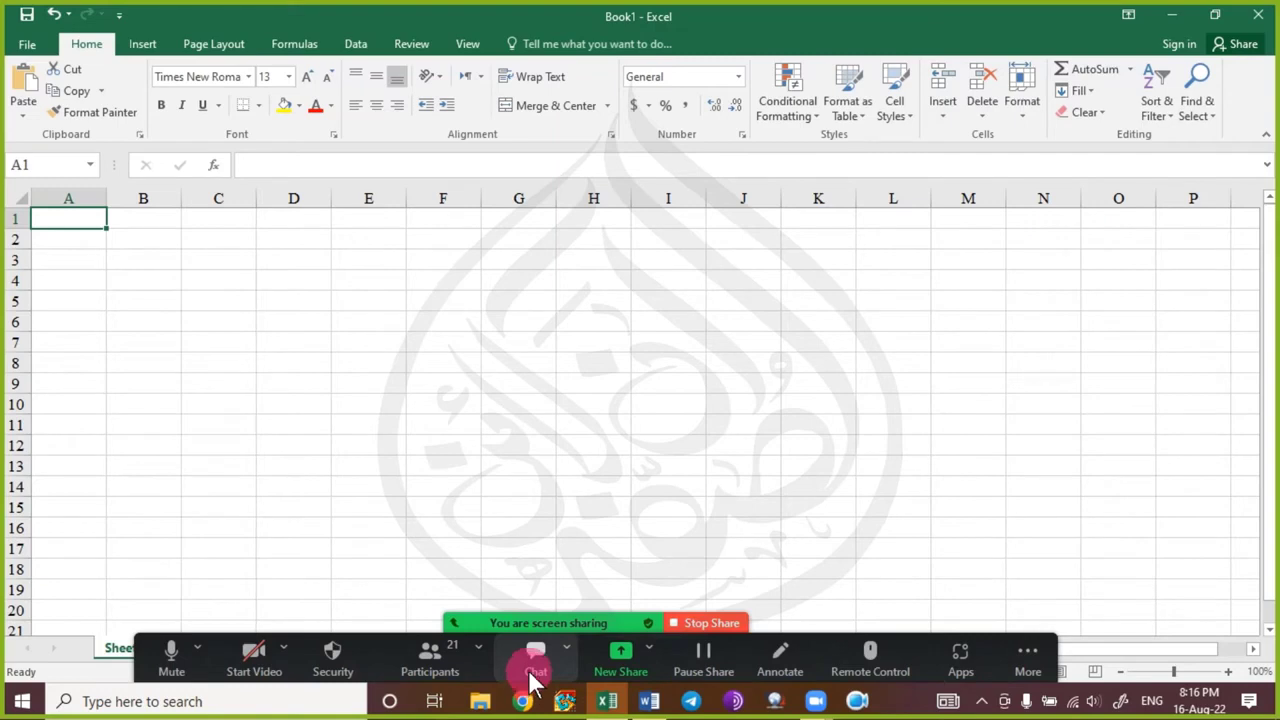
{"action": "left_click", "coordinate": [535, 670]}
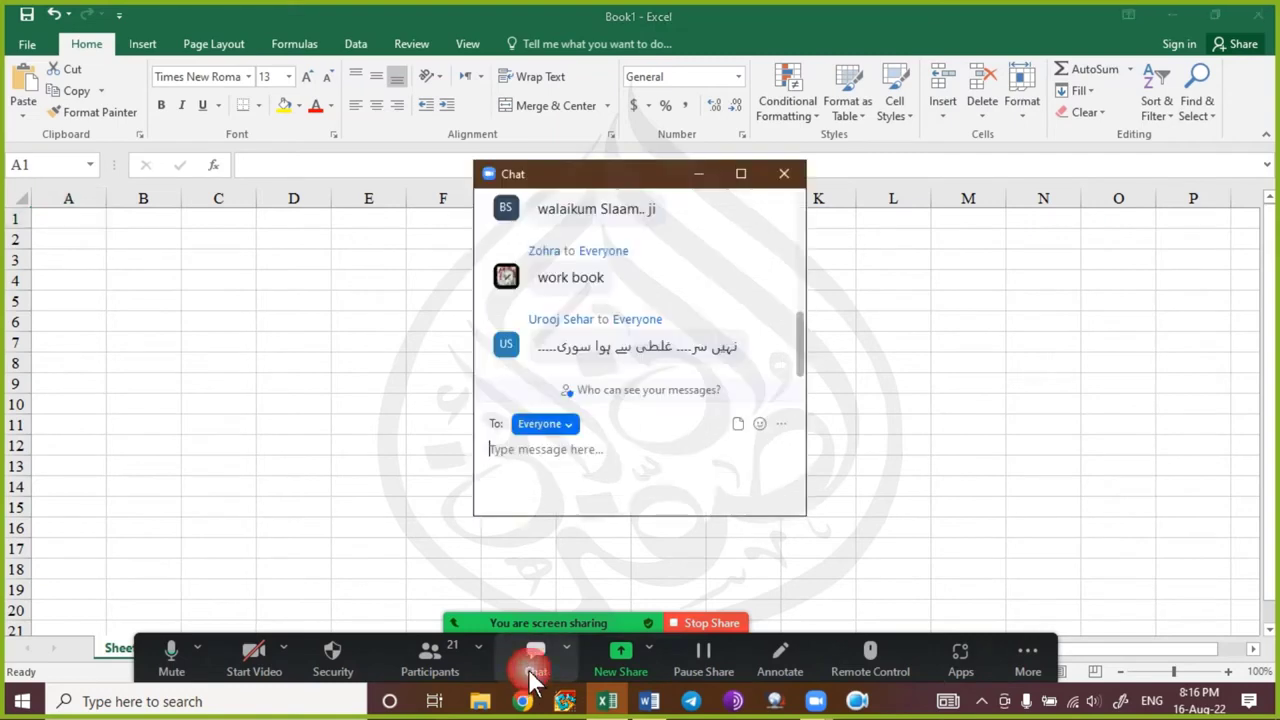
{"action": "left_click_drag", "start_coordinate": [634, 179], "coordinate": [842, 202]}
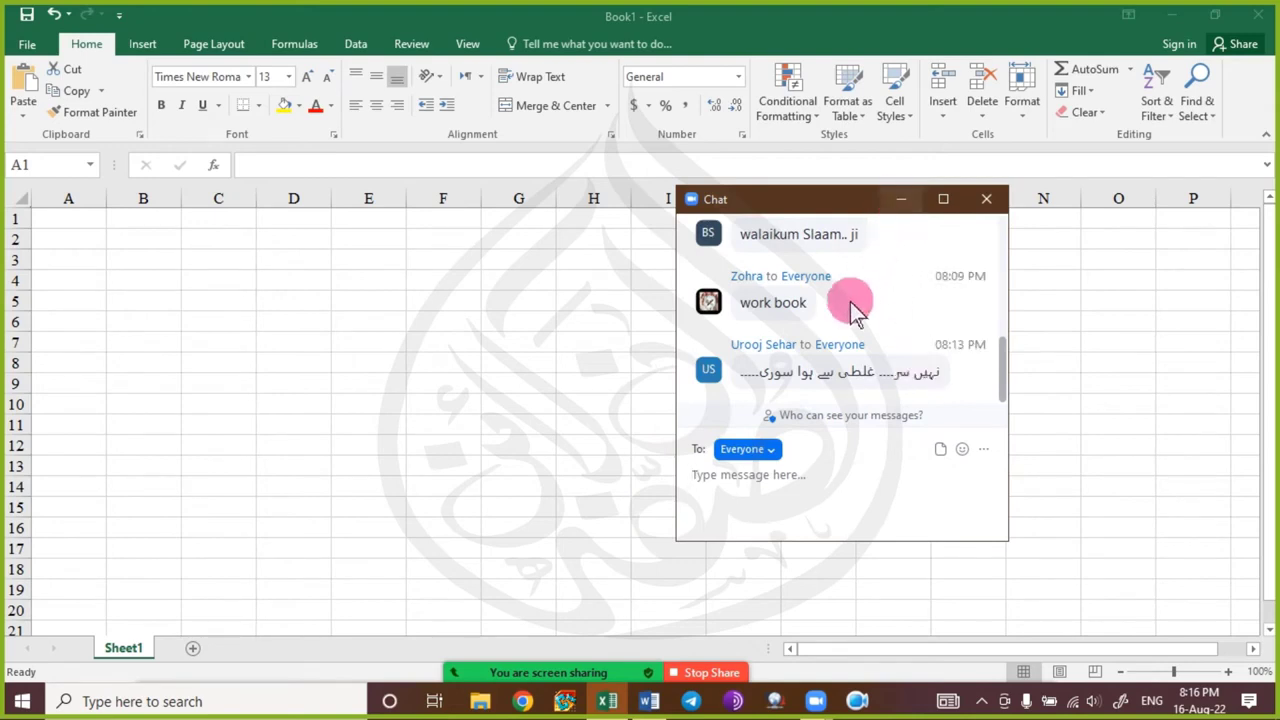
{"action": "left_click", "coordinate": [902, 205]}
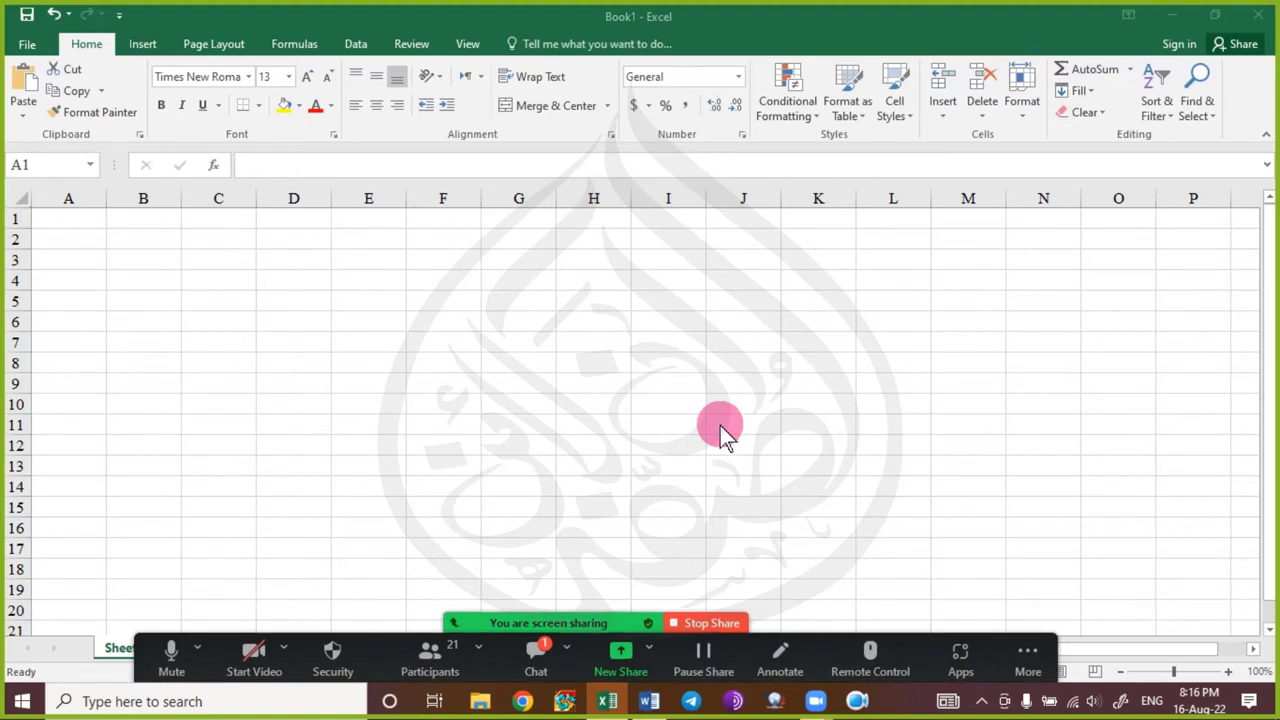
{"action": "key", "text": "alt"}
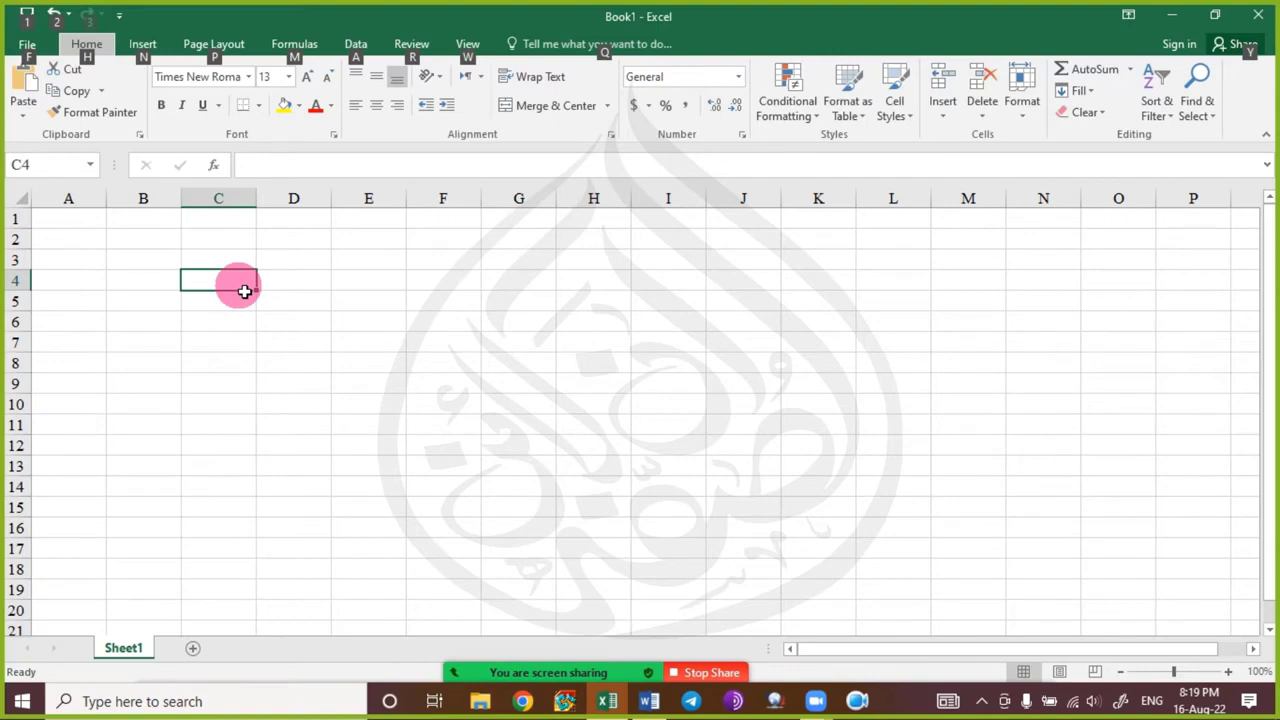
{"action": "key", "text": "Escape"}
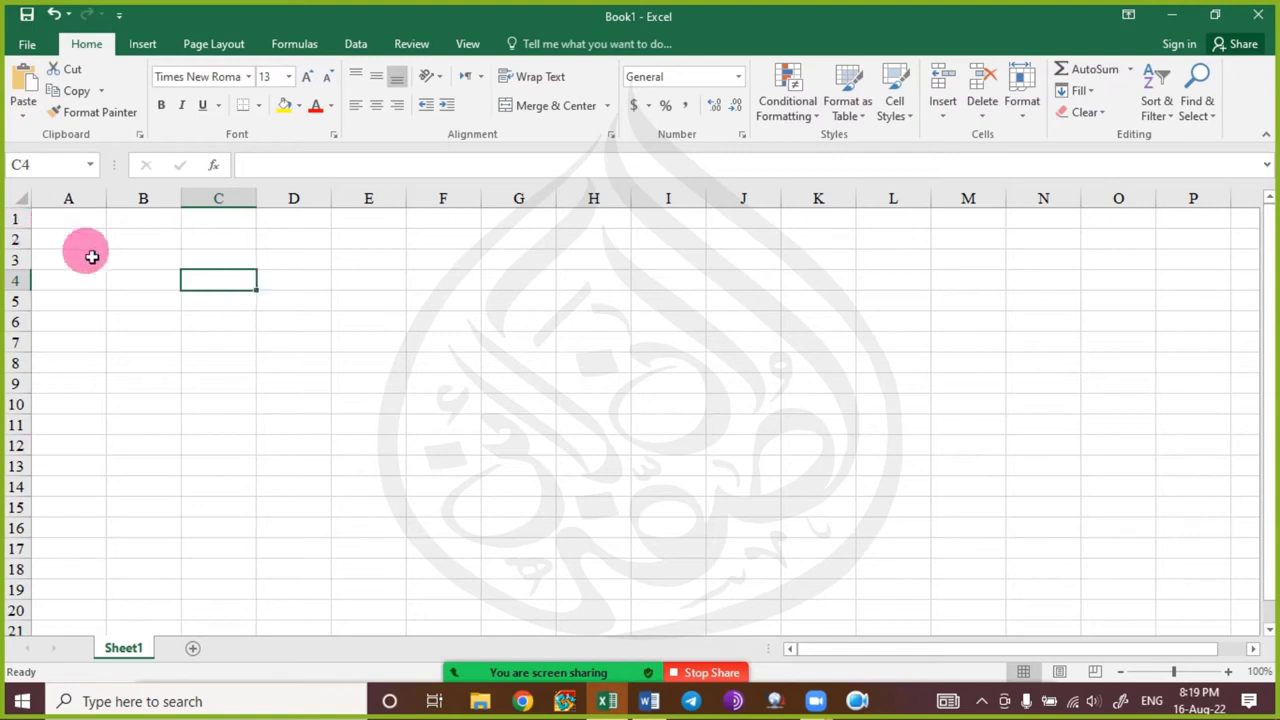
{"action": "left_click", "coordinate": [90, 226]}
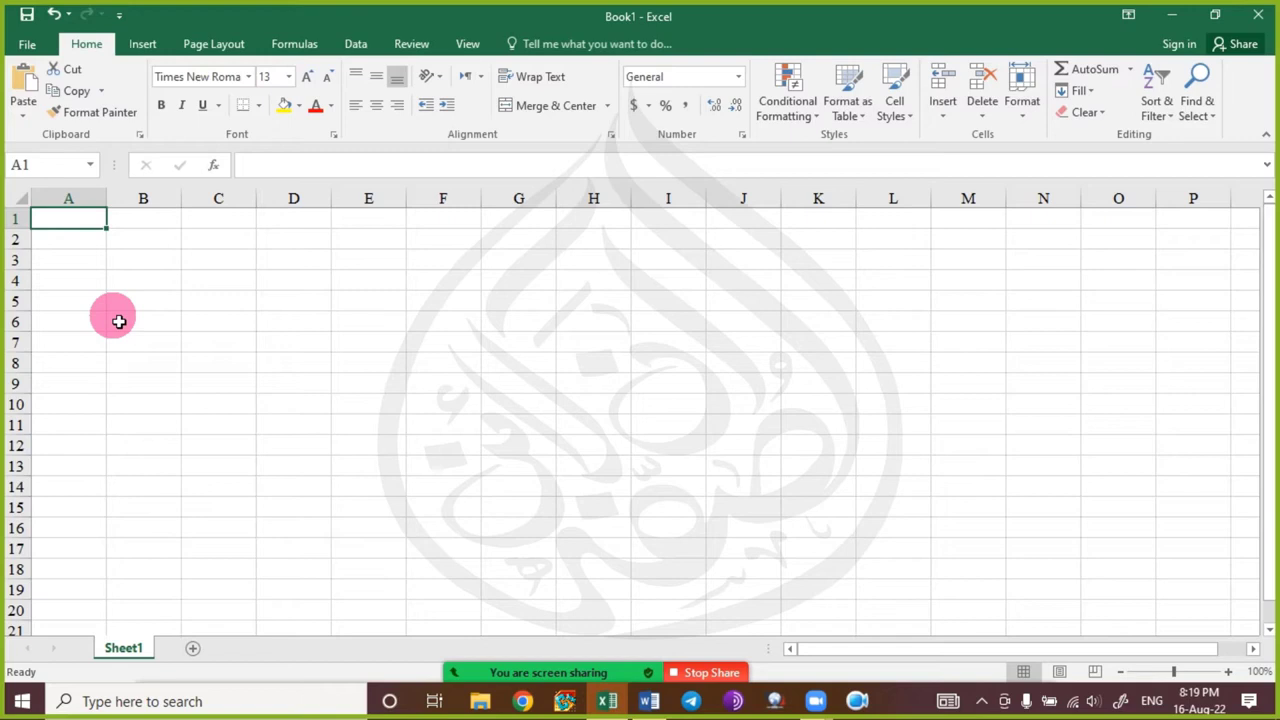
{"action": "key", "text": "Down"}
{"action": "key", "text": "Down"}
{"action": "key", "text": "Down"}
{"action": "key", "text": "Down"}
{"action": "key", "text": "Down"}
{"action": "key", "text": "Down"}
{"action": "key", "text": "Down"}
{"action": "key", "text": "Down"}
{"action": "key", "text": "Down"}
{"action": "key", "text": "Down"}
{"action": "key", "text": "Down"}
{"action": "key", "text": "Down"}
{"action": "key", "text": "Down"}
{"action": "key", "text": "Down"}
{"action": "key", "text": "Down"}
{"action": "key", "text": "Down"}
{"action": "key", "text": "Down"}
{"action": "key", "text": "Down"}
{"action": "key", "text": "Down"}
{"action": "key", "text": "Down"}
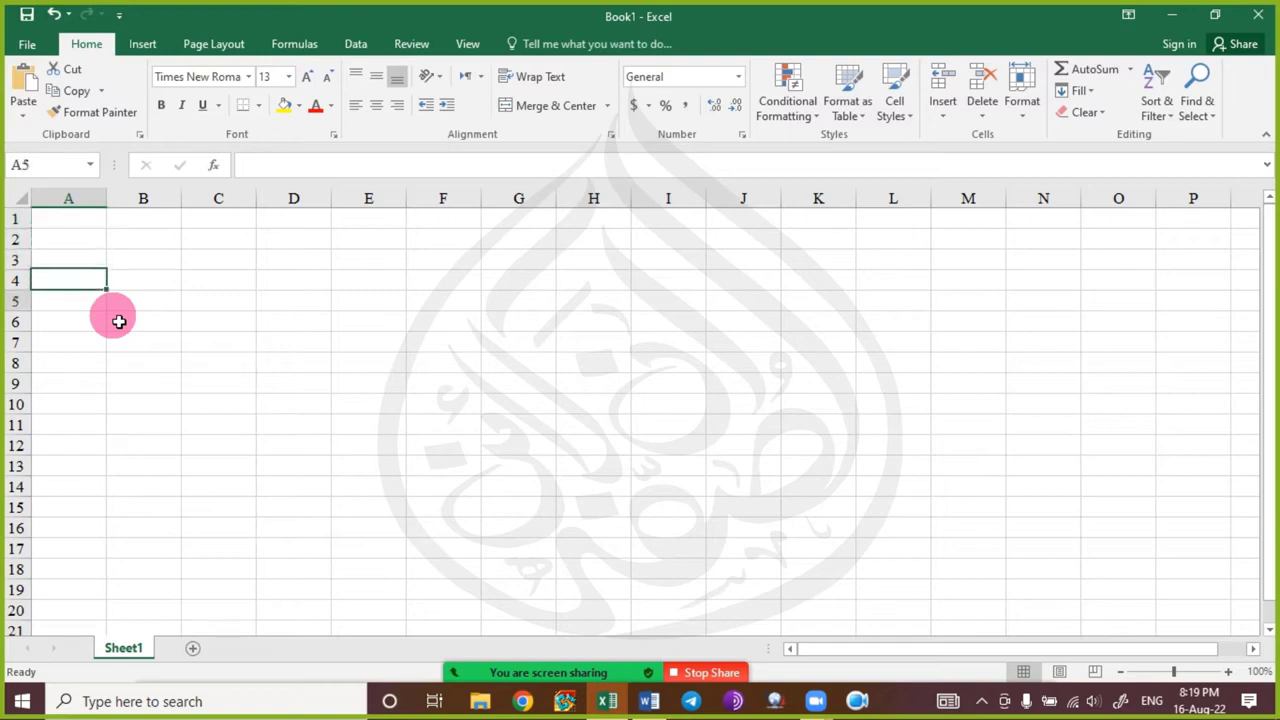
{"action": "key", "text": "Down"}
{"action": "key", "text": "Down"}
{"action": "key", "text": "Down"}
{"action": "key", "text": "Down"}
{"action": "key", "text": "Down"}
{"action": "key", "text": "Down"}
{"action": "key", "text": "Down"}
{"action": "key", "text": "Down"}
{"action": "key", "text": "Down"}
{"action": "key", "text": "Down"}
{"action": "key", "text": "Down"}
{"action": "key", "text": "Down"}
{"action": "key", "text": "Down"}
{"action": "key", "text": "Down"}
{"action": "key", "text": "Down"}
{"action": "key", "text": "Down"}
{"action": "key", "text": "Down"}
{"action": "key", "text": "Down"}
{"action": "key", "text": "Down"}
{"action": "key", "text": "Down"}
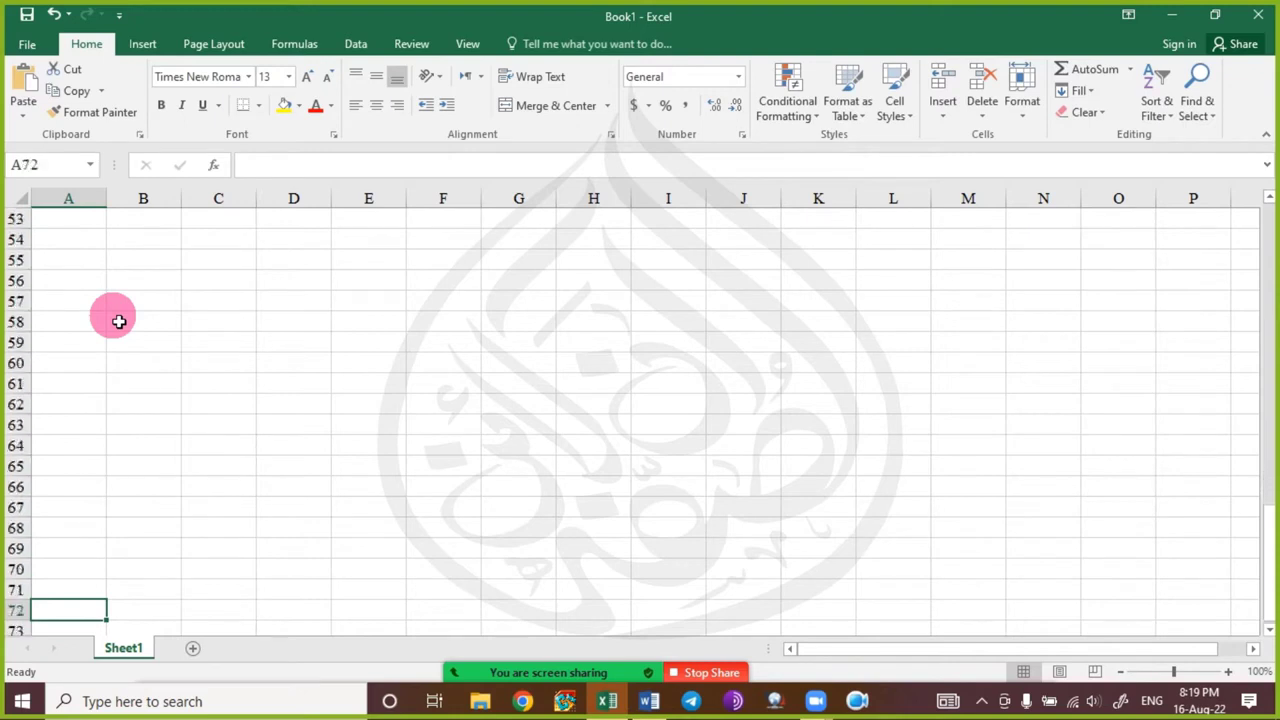
{"action": "key", "text": "Down"}
{"action": "key", "text": "Down"}
{"action": "key", "text": "Down"}
{"action": "key", "text": "Down"}
{"action": "key", "text": "Down"}
{"action": "key", "text": "Down"}
{"action": "key", "text": "Down"}
{"action": "key", "text": "Down"}
{"action": "key", "text": "Down"}
{"action": "key", "text": "Down"}
{"action": "key", "text": "Down"}
{"action": "key", "text": "Down"}
{"action": "key", "text": "Down"}
{"action": "key", "text": "Down"}
{"action": "key", "text": "Down"}
{"action": "key", "text": "Down"}
{"action": "key", "text": "Down"}
{"action": "key", "text": "Down"}
{"action": "key", "text": "Down"}
{"action": "key", "text": "Down"}
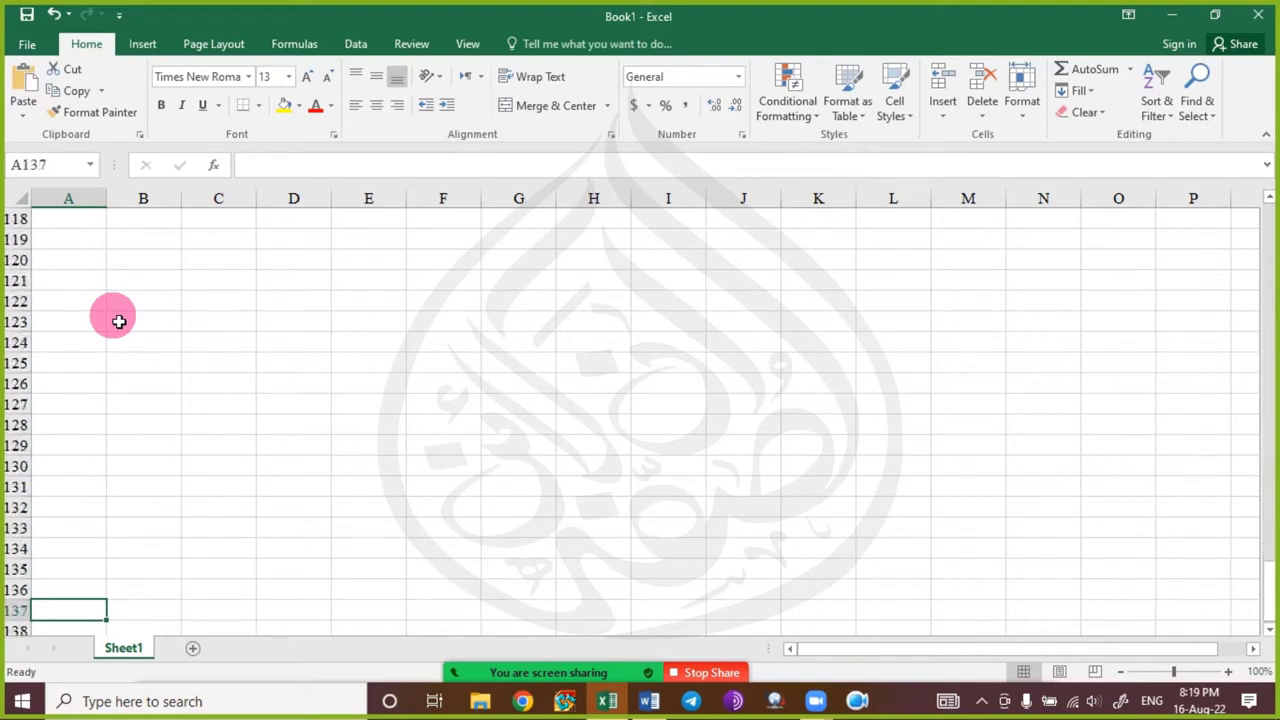
{"action": "key", "text": "Down"}
{"action": "key", "text": "Down"}
{"action": "key", "text": "Down"}
{"action": "key", "text": "Down"}
{"action": "key", "text": "Down"}
{"action": "key", "text": "Down"}
{"action": "key", "text": "Down"}
{"action": "key", "text": "Down"}
{"action": "key", "text": "Down"}
{"action": "key", "text": "Down"}
{"action": "key", "text": "Down"}
{"action": "key", "text": "Down"}
{"action": "key", "text": "Down"}
{"action": "key", "text": "Down"}
{"action": "key", "text": "Down"}
{"action": "key", "text": "Down"}
{"action": "key", "text": "Down"}
{"action": "key", "text": "Down"}
{"action": "key", "text": "Down"}
{"action": "key", "text": "Down"}
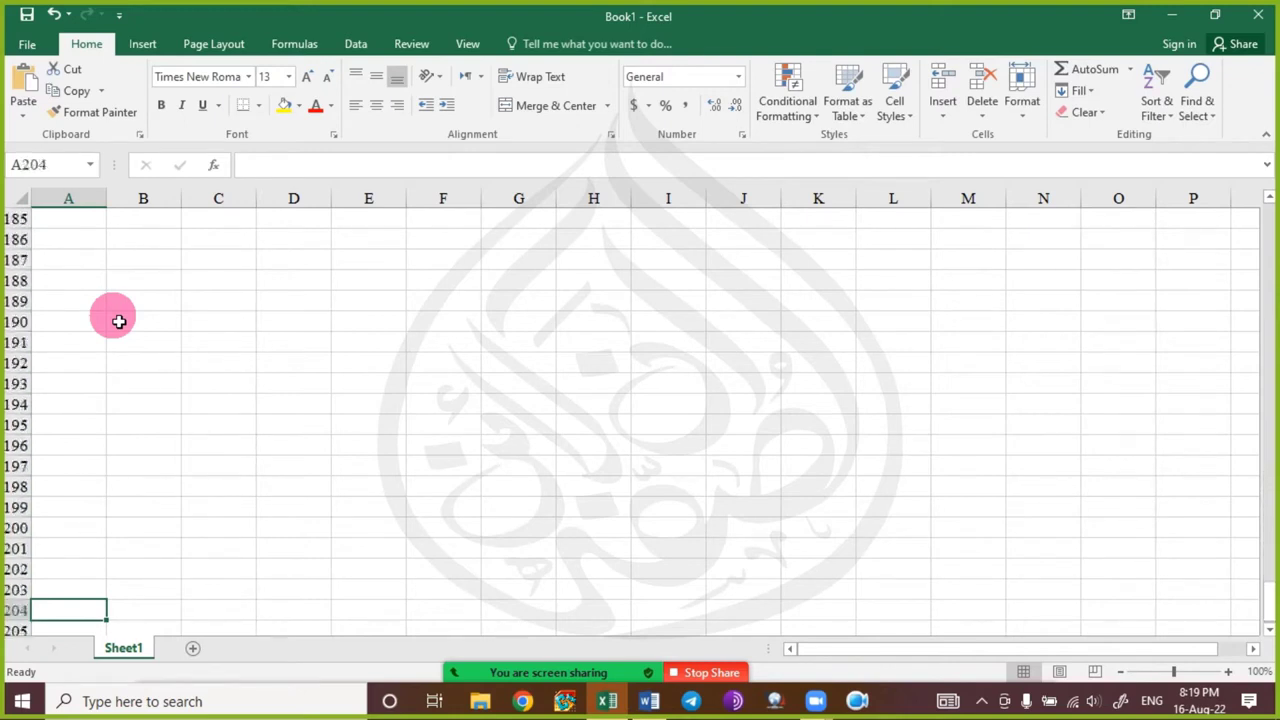
{"action": "key", "text": "Down"}
{"action": "key", "text": "Down"}
{"action": "key", "text": "Down"}
{"action": "key", "text": "Down"}
{"action": "key", "text": "Down"}
{"action": "key", "text": "Down"}
{"action": "key", "text": "Down"}
{"action": "key", "text": "Down"}
{"action": "key", "text": "Down"}
{"action": "key", "text": "Down"}
{"action": "key", "text": "Down"}
{"action": "key", "text": "Down"}
{"action": "key", "text": "Down"}
{"action": "key", "text": "Down"}
{"action": "key", "text": "Down"}
{"action": "key", "text": "Down"}
{"action": "key", "text": "Down"}
{"action": "key", "text": "Down"}
{"action": "key", "text": "Down"}
{"action": "key", "text": "Down"}
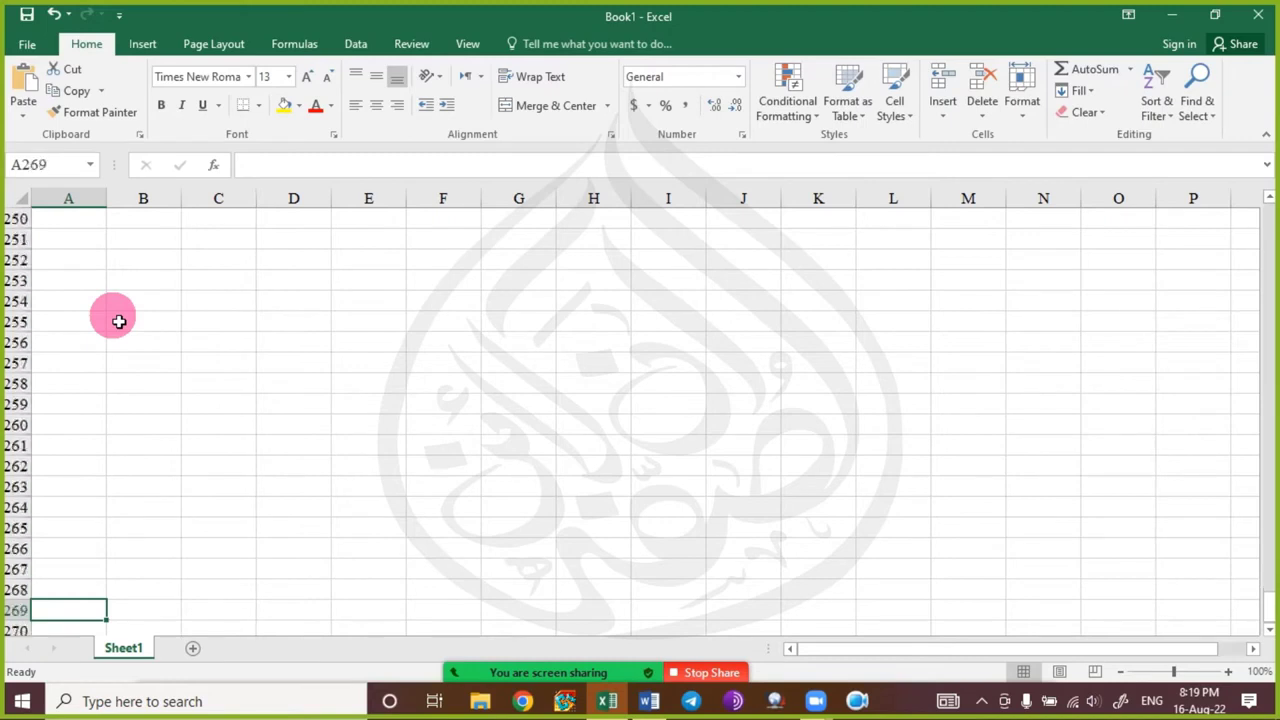
{"action": "key", "text": "Down"}
{"action": "key", "text": "Down"}
{"action": "key", "text": "Down"}
{"action": "key", "text": "Down"}
{"action": "key", "text": "Down"}
{"action": "key", "text": "Down"}
{"action": "key", "text": "Down"}
{"action": "key", "text": "Down"}
{"action": "key", "text": "Down"}
{"action": "key", "text": "Down"}
{"action": "key", "text": "Down"}
{"action": "key", "text": "Down"}
{"action": "key", "text": "Down"}
{"action": "key", "text": "Down"}
{"action": "key", "text": "Down"}
{"action": "key", "text": "Down"}
{"action": "key", "text": "Down"}
{"action": "key", "text": "Down"}
{"action": "key", "text": "Down"}
{"action": "key", "text": "Down"}
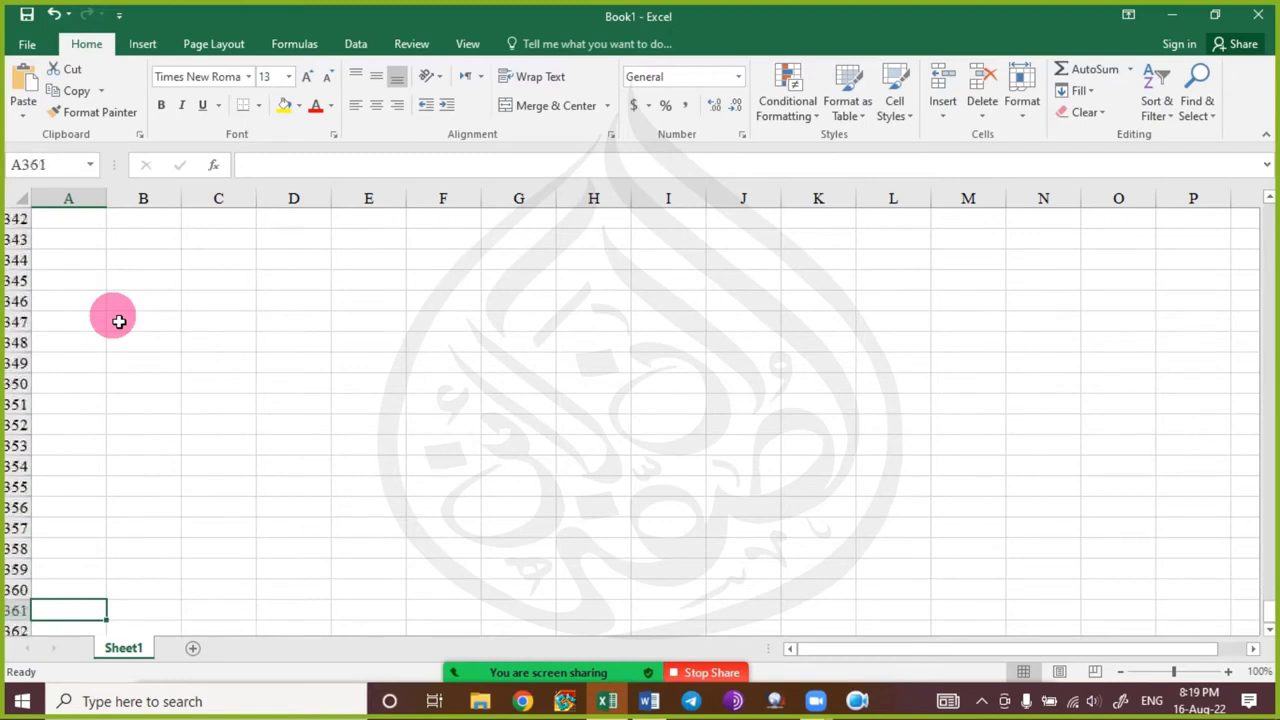
{"action": "key", "text": "ctrl+Home"}
{"action": "key", "text": "Right"}
{"action": "key", "text": "Left"}
{"action": "key", "text": "Right"}
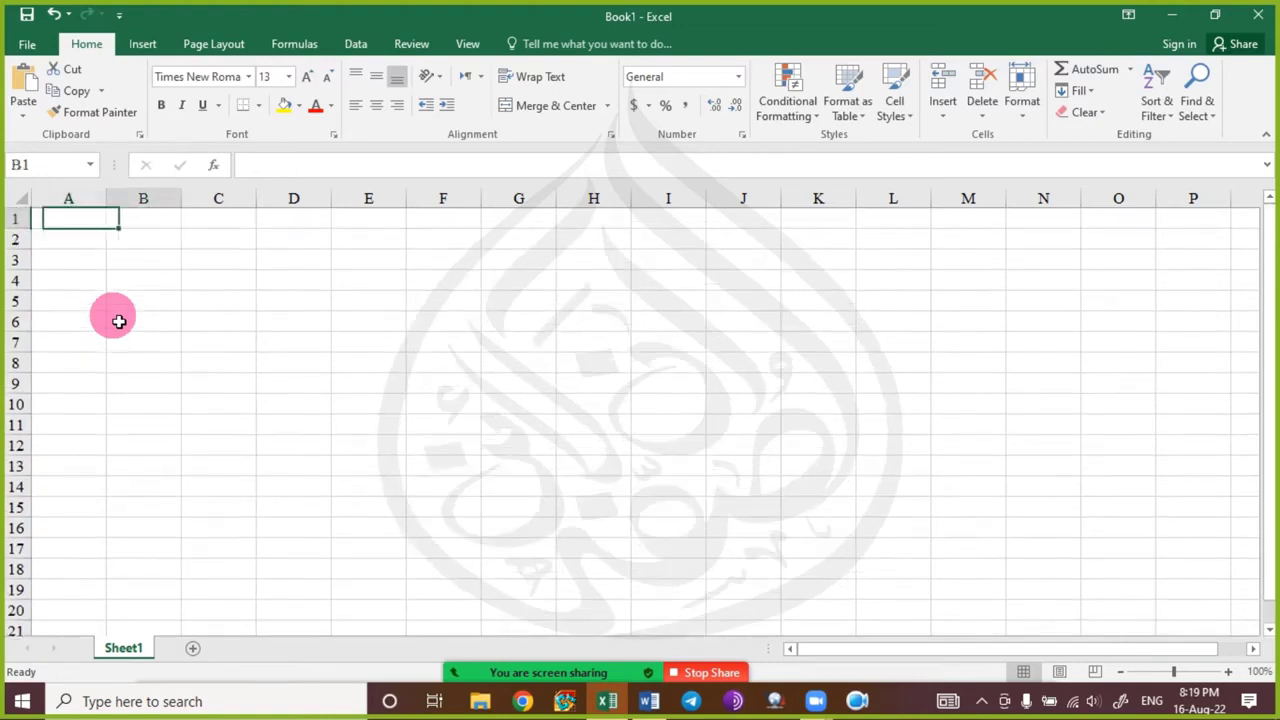
{"action": "key", "text": "Left"}
{"action": "key", "text": "Right"}
{"action": "key", "text": "Left"}
{"action": "key", "text": "Right"}
{"action": "key", "text": "Left"}
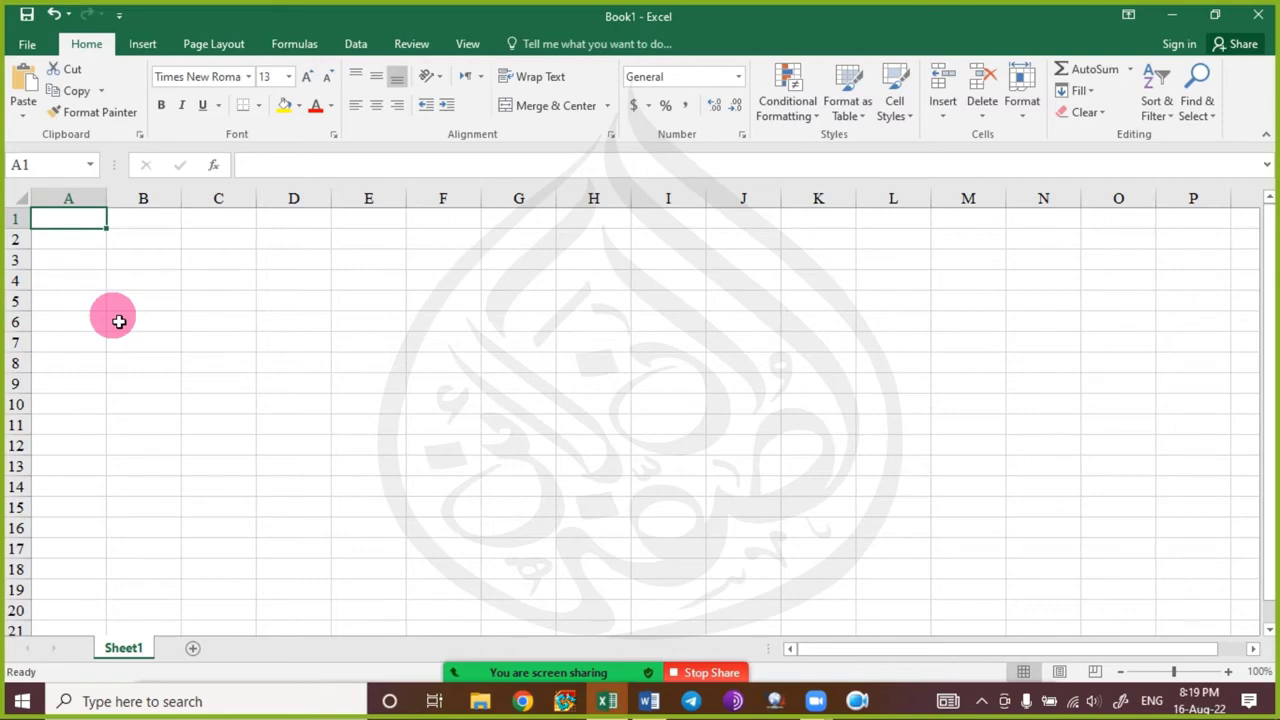
Move rightward along row 1 with the Right arrow key toward columns EI through EX.
{"action": "key", "text": "Right"}
{"action": "key", "text": "Right"}
{"action": "key", "text": "Right"}
{"action": "key", "text": "Right"}
{"action": "key", "text": "Right"}
{"action": "key", "text": "Right"}
{"action": "key", "text": "Right"}
{"action": "key", "text": "Right"}
{"action": "key", "text": "Right"}
{"action": "key", "text": "Right"}
{"action": "key", "text": "Right"}
{"action": "key", "text": "Right"}
{"action": "key", "text": "Right"}
{"action": "key", "text": "Right"}
{"action": "key", "text": "Right"}
{"action": "key", "text": "Right"}
{"action": "key", "text": "Right"}
{"action": "key", "text": "Right"}
{"action": "key", "text": "Right"}
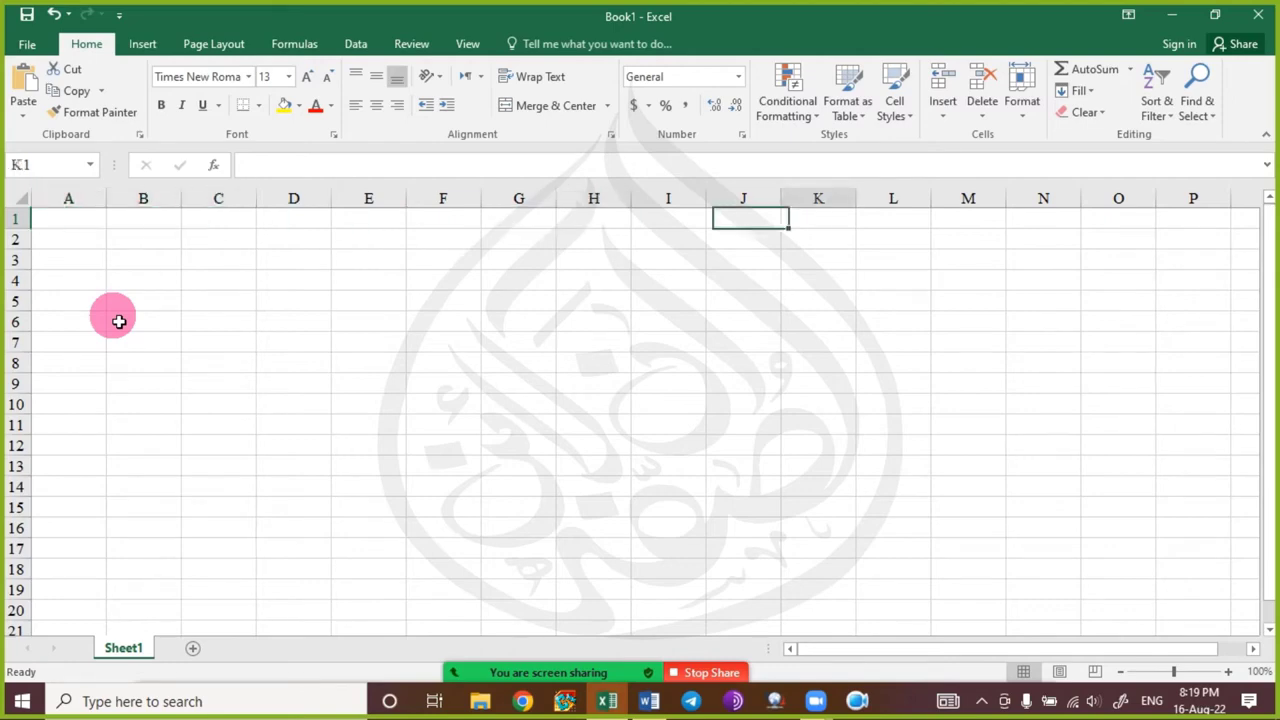
{"action": "key", "text": "Right"}
{"action": "key", "text": "Right"}
{"action": "key", "text": "Right"}
{"action": "key", "text": "Right"}
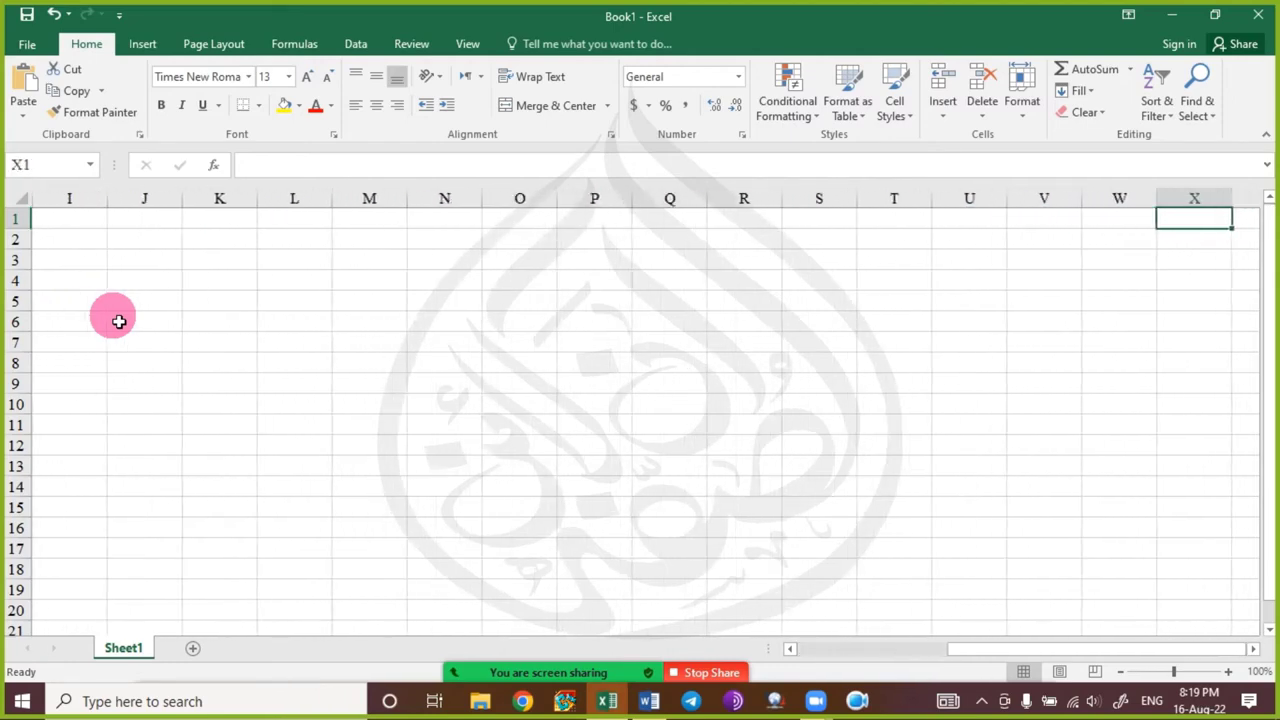
{"action": "key", "text": "Right"}
{"action": "key", "text": "Right"}
{"action": "key", "text": "Right"}
{"action": "key", "text": "Right"}
{"action": "key", "text": "Right"}
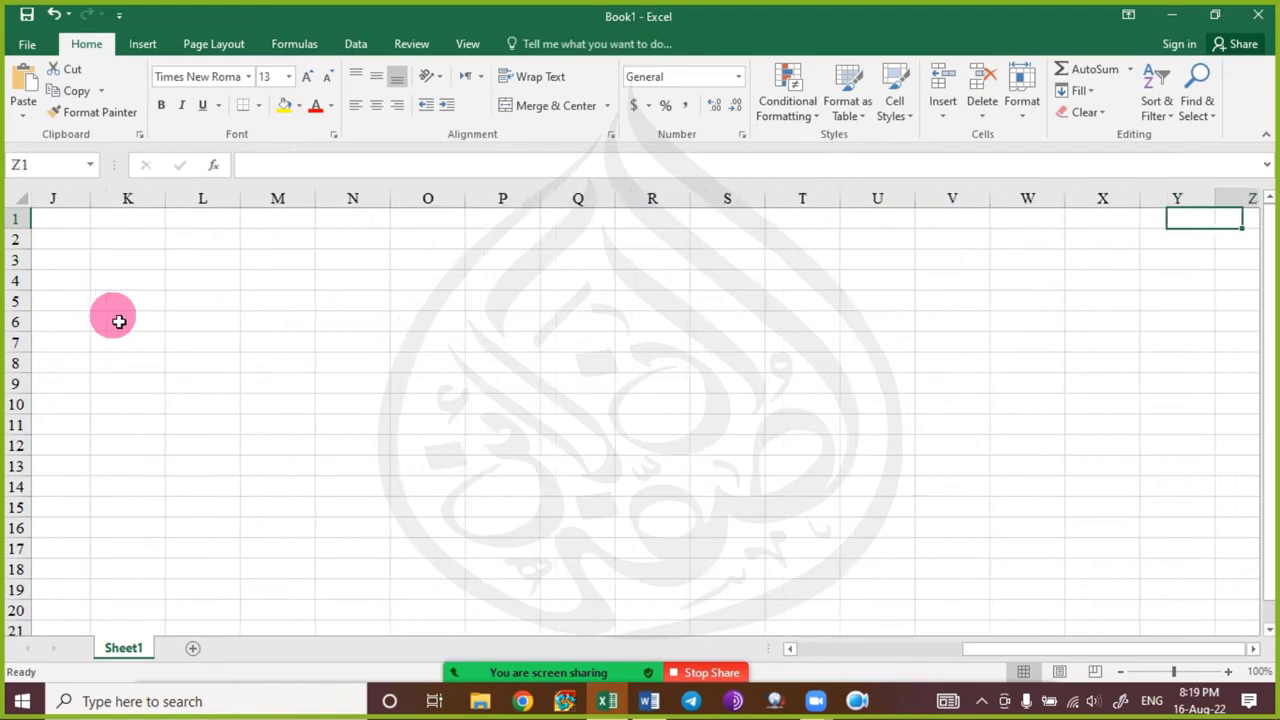
{"action": "key", "text": "Right"}
{"action": "key", "text": "Right"}
{"action": "key", "text": "Right"}
{"action": "key", "text": "Right"}
{"action": "key", "text": "Right"}
{"action": "key", "text": "Right"}
{"action": "key", "text": "Right"}
{"action": "key", "text": "Right"}
{"action": "key", "text": "Right"}
{"action": "key", "text": "Right"}
{"action": "key", "text": "Right"}
{"action": "key", "text": "Right"}
{"action": "key", "text": "Right"}
{"action": "key", "text": "Right"}
{"action": "key", "text": "Right"}
{"action": "key", "text": "Right"}
{"action": "key", "text": "Right"}
{"action": "key", "text": "Right"}
{"action": "key", "text": "Right"}
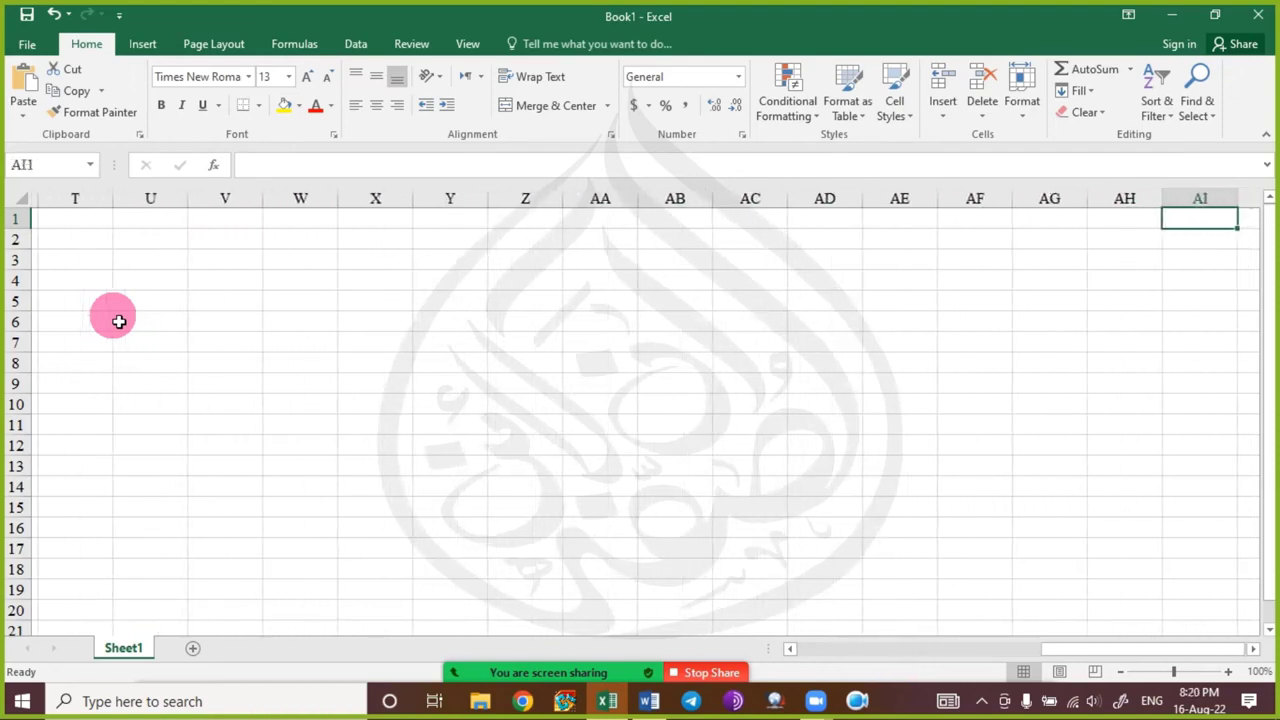
{"action": "key", "text": "Right"}
{"action": "key", "text": "Right"}
{"action": "key", "text": "Right"}
{"action": "key", "text": "Right"}
{"action": "key", "text": "Right"}
{"action": "key", "text": "Right"}
{"action": "key", "text": "Right"}
{"action": "key", "text": "Right"}
{"action": "key", "text": "Right"}
{"action": "key", "text": "Right"}
{"action": "key", "text": "Right"}
{"action": "key", "text": "Right"}
{"action": "key", "text": "Right"}
{"action": "key", "text": "Right"}
{"action": "key", "text": "Right"}
{"action": "key", "text": "Right"}
{"action": "key", "text": "Right"}
{"action": "key", "text": "Right"}
{"action": "key", "text": "Right"}
{"action": "key", "text": "Right"}
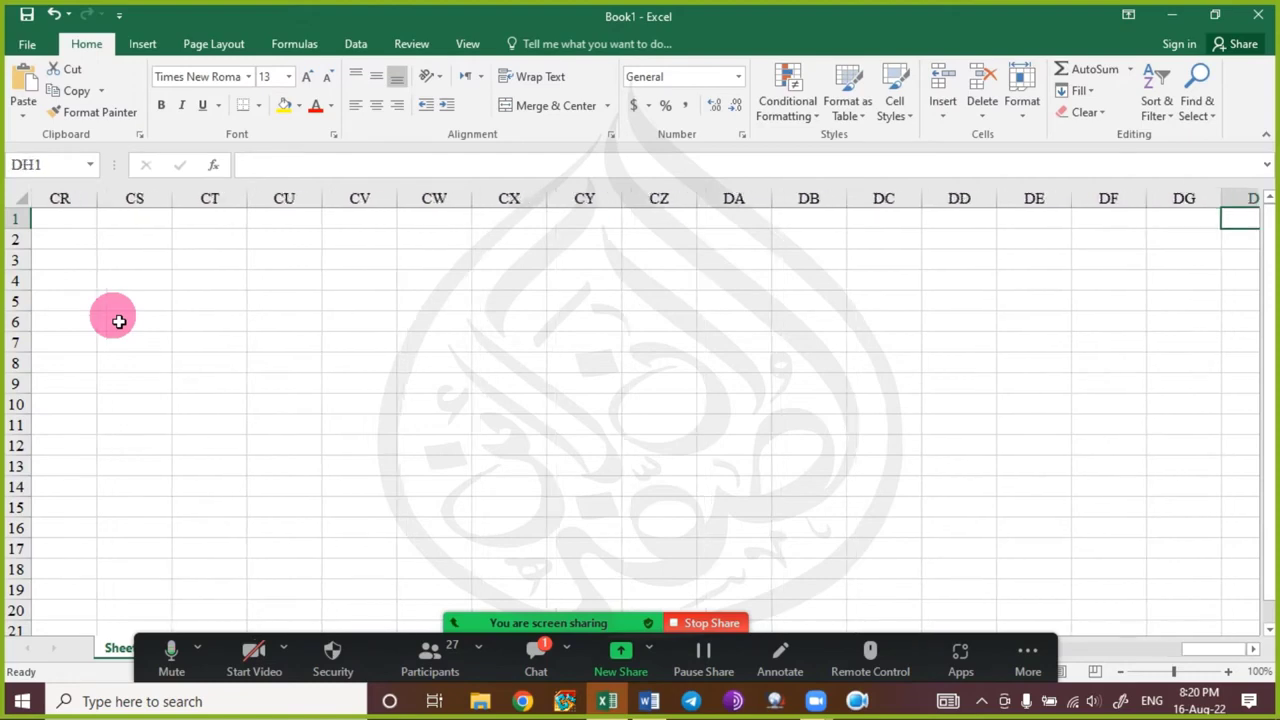
{"action": "key", "text": "Right"}
{"action": "key", "text": "Right"}
{"action": "key", "text": "Right"}
{"action": "key", "text": "Right"}
{"action": "key", "text": "Right"}
{"action": "key", "text": "Right"}
{"action": "key", "text": "Right"}
{"action": "key", "text": "Right"}
{"action": "key", "text": "Right"}
{"action": "key", "text": "Right"}
{"action": "key", "text": "Right"}
{"action": "key", "text": "Right"}
{"action": "key", "text": "Right"}
{"action": "key", "text": "Right"}
{"action": "key", "text": "Right"}
{"action": "key", "text": "Right"}
{"action": "key", "text": "Right"}
{"action": "key", "text": "Right"}
{"action": "key", "text": "Right"}
{"action": "key", "text": "Right"}
{"action": "key", "text": "Right"}
{"action": "key", "text": "Right"}
{"action": "key", "text": "Right"}
{"action": "key", "text": "Right"}
{"action": "key", "text": "Right"}
{"action": "key", "text": "Right"}
{"action": "key", "text": "Right"}
{"action": "key", "text": "Right"}
{"action": "key", "text": "Right"}
{"action": "key", "text": "Right"}
{"action": "key", "text": "Right"}
{"action": "key", "text": "Right"}
{"action": "key", "text": "Right"}
{"action": "key", "text": "Right"}
{"action": "key", "text": "Right"}
{"action": "key", "text": "Right"}
{"action": "key", "text": "Right"}
{"action": "key", "text": "Right"}
{"action": "key", "text": "Right"}
{"action": "key", "text": "Right"}
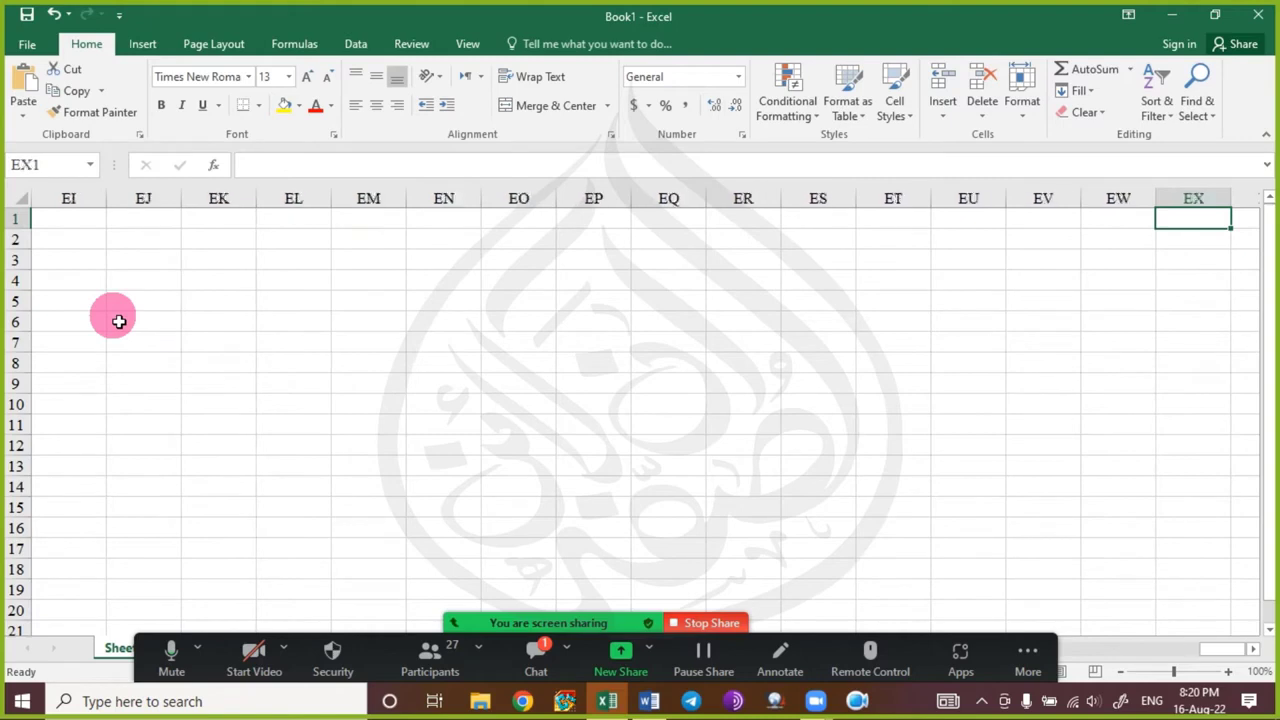
Jump to cell AA1 through the Name Box, then reselect the Name Box address for a new entry.
{"action": "left_click", "coordinate": [62, 167]}
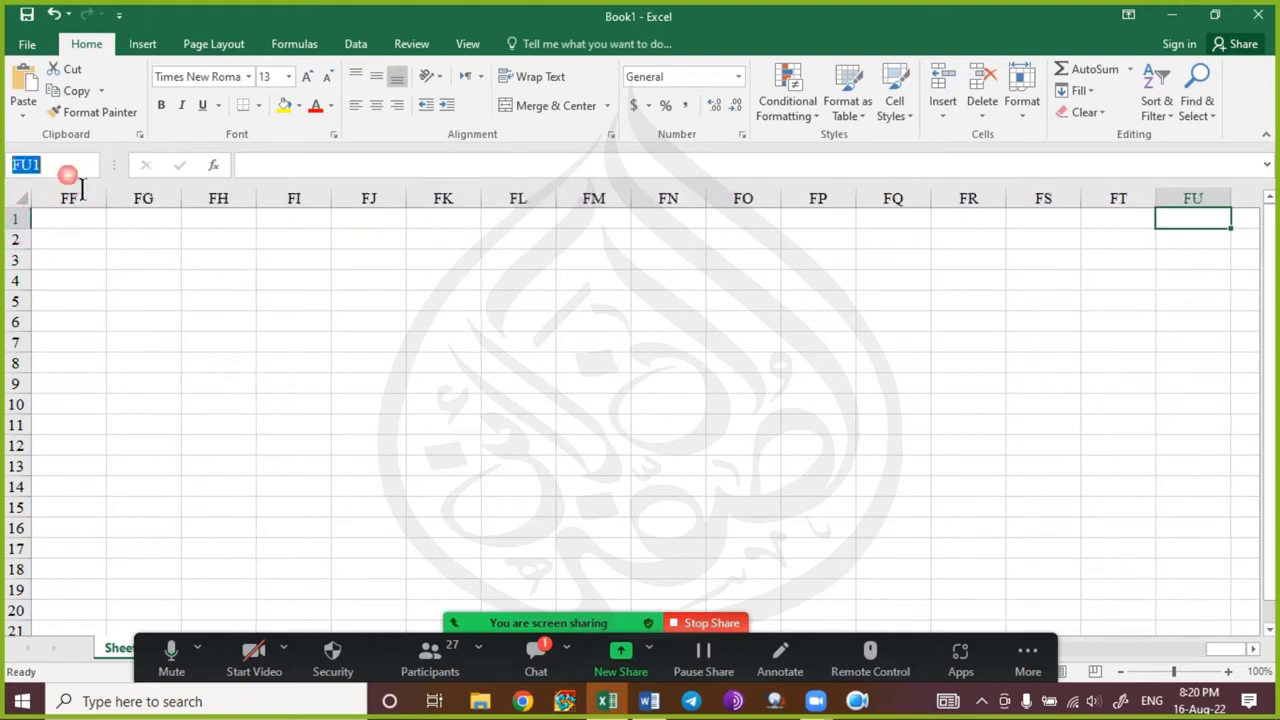
{"action": "type", "text": "aa1"}
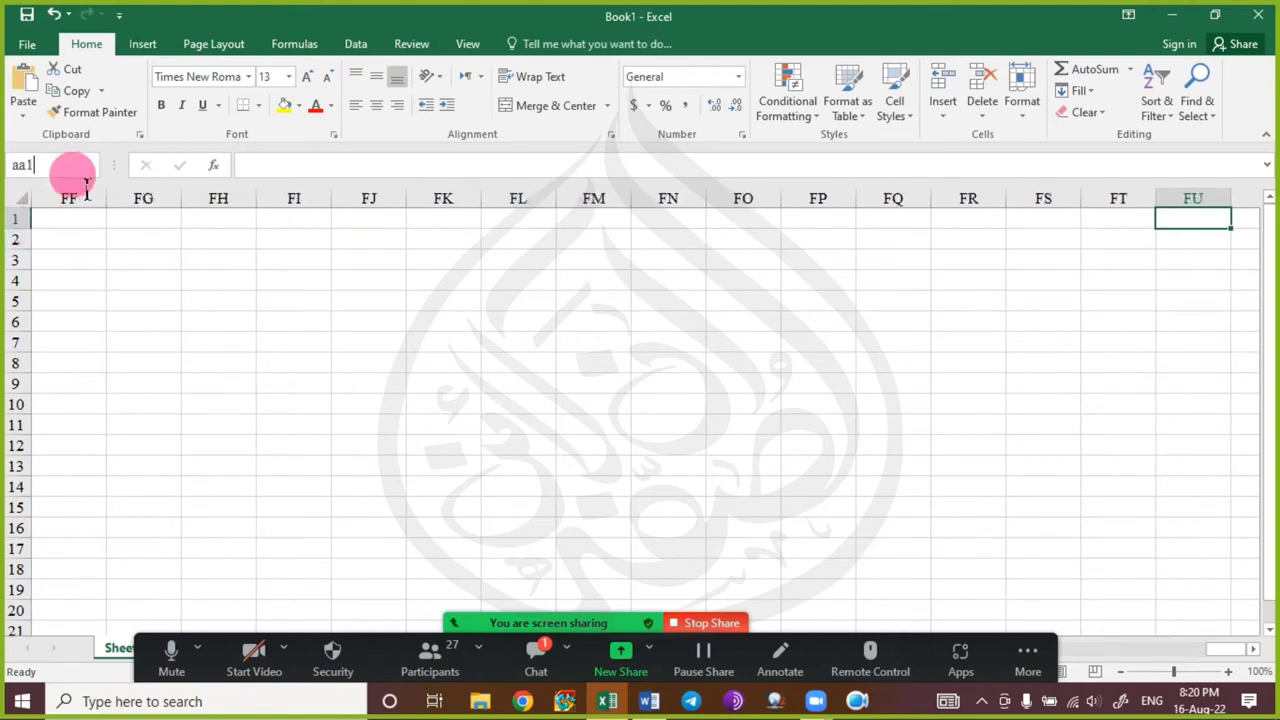
{"action": "key", "text": "Return"}
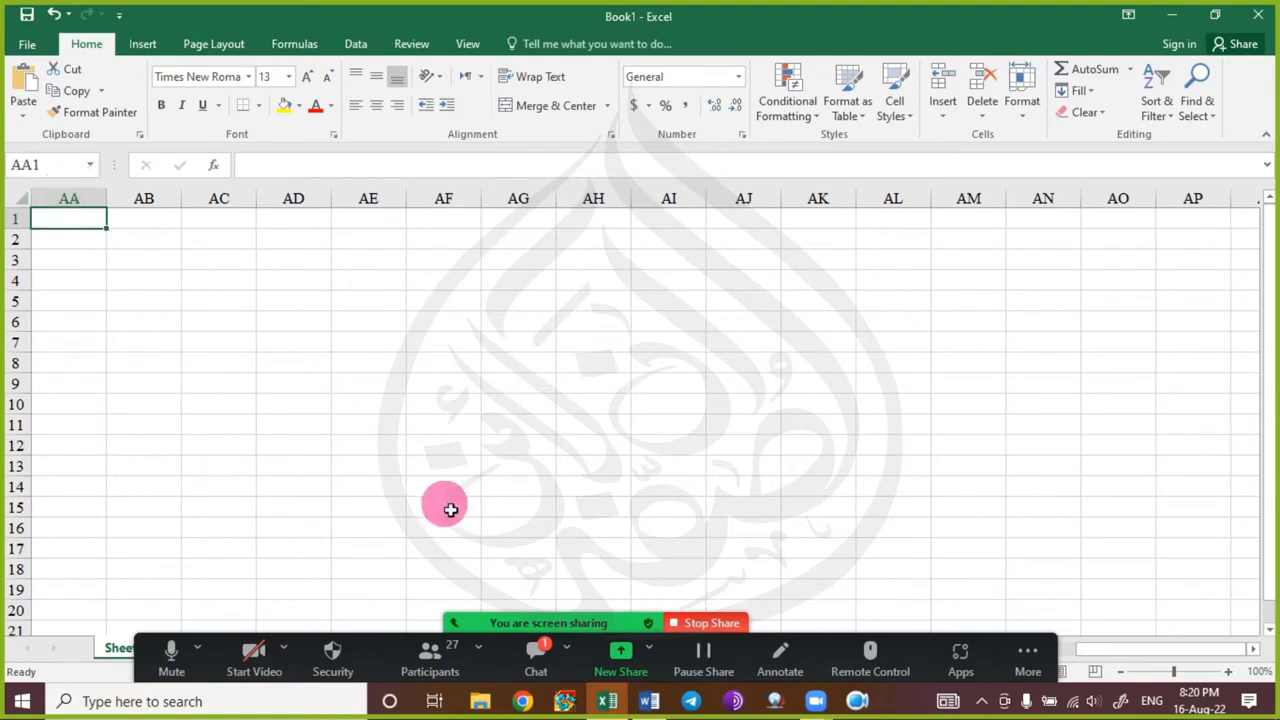
{"action": "key", "text": "Left"}
{"action": "key", "text": "Left"}
{"action": "key", "text": "Left"}
{"action": "key", "text": "Right"}
{"action": "key", "text": "Right"}
{"action": "key", "text": "Right"}
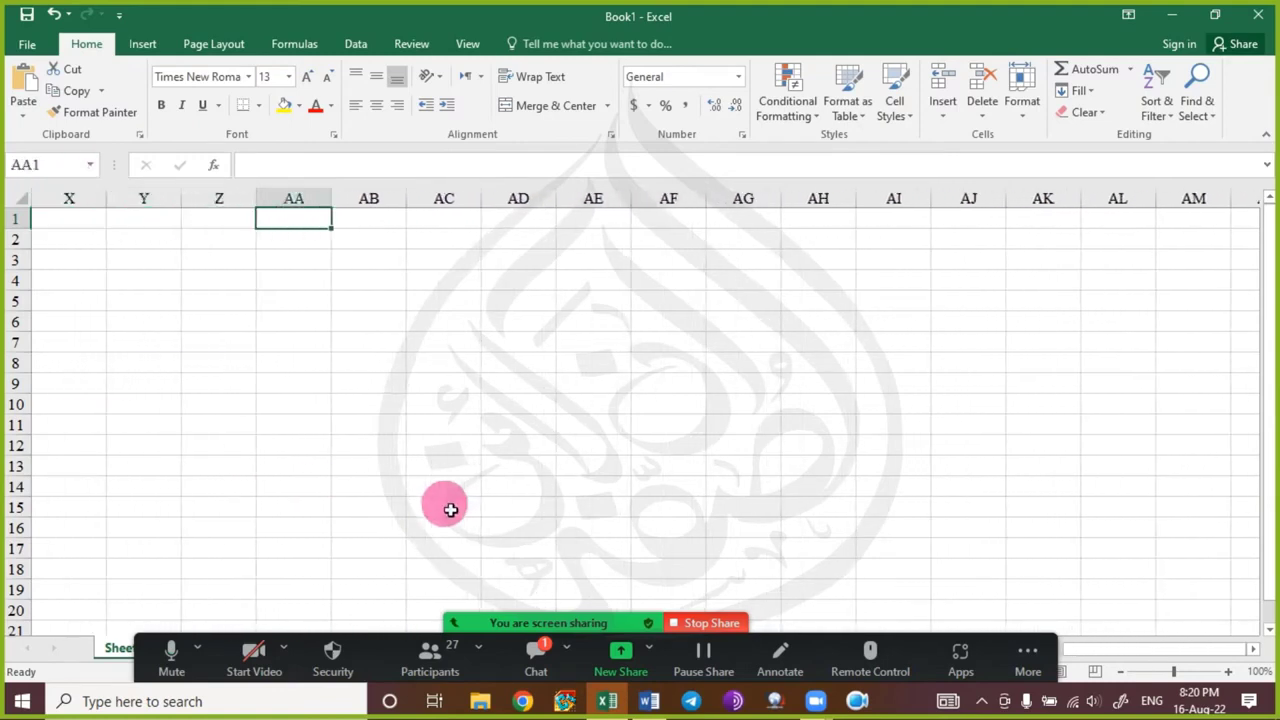
{"action": "left_click", "coordinate": [62, 166]}
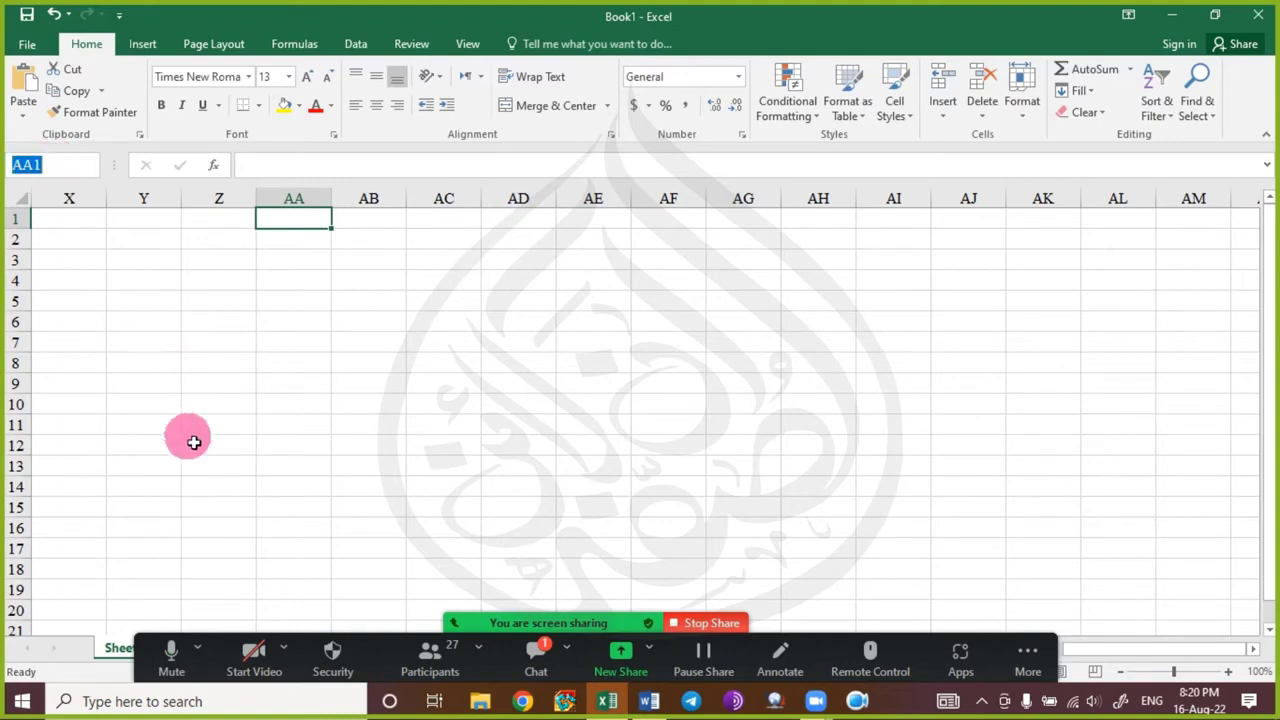
Jump to cell AAA1 via the Name Box and step a few cells left and right along row 1.
{"action": "type", "text": "aaa"}
{"action": "key", "text": "Return"}
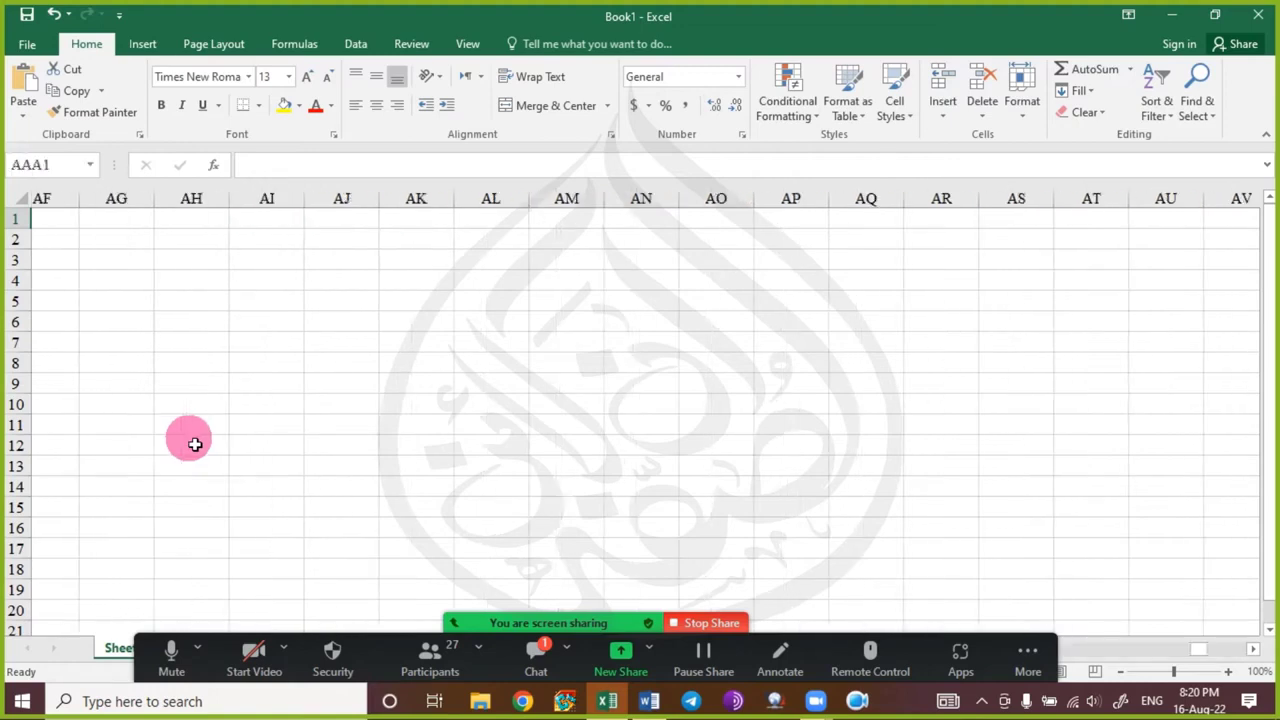
{"action": "key", "text": "Left"}
{"action": "key", "text": "Left"}
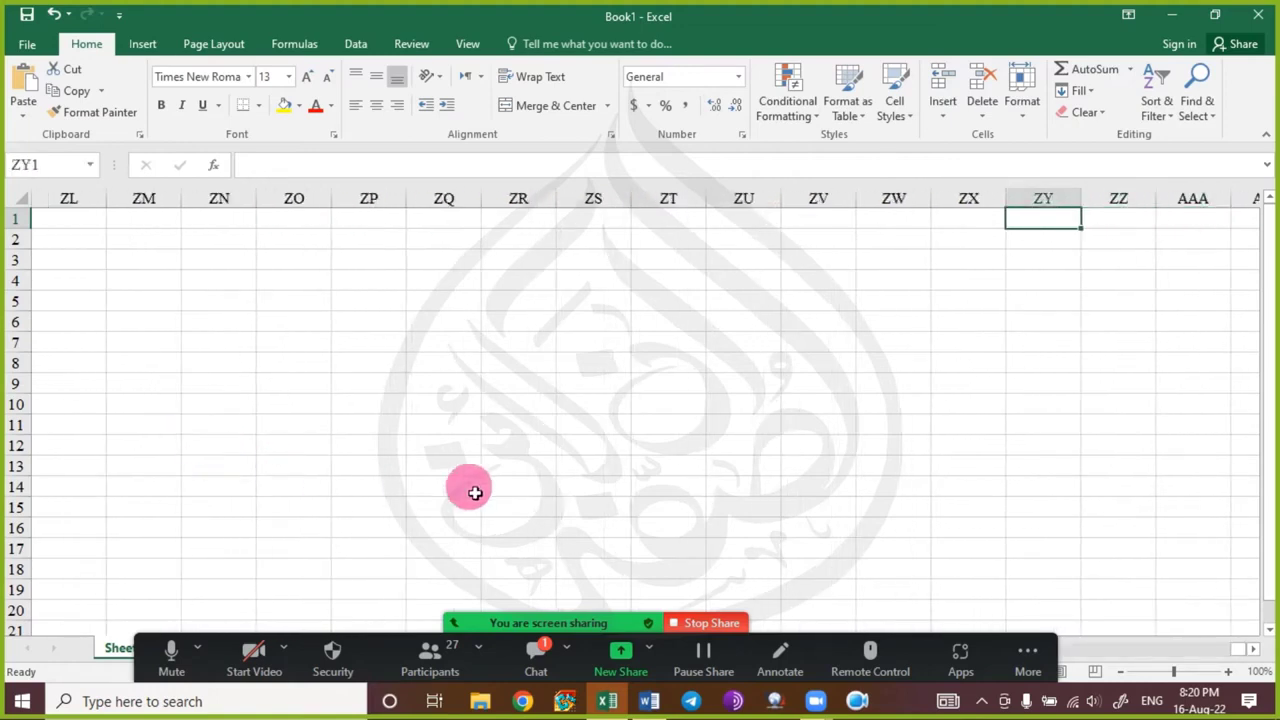
{"action": "key", "text": "Right"}
{"action": "key", "text": "Right"}
{"action": "key", "text": "Right"}
{"action": "key", "text": "Right"}
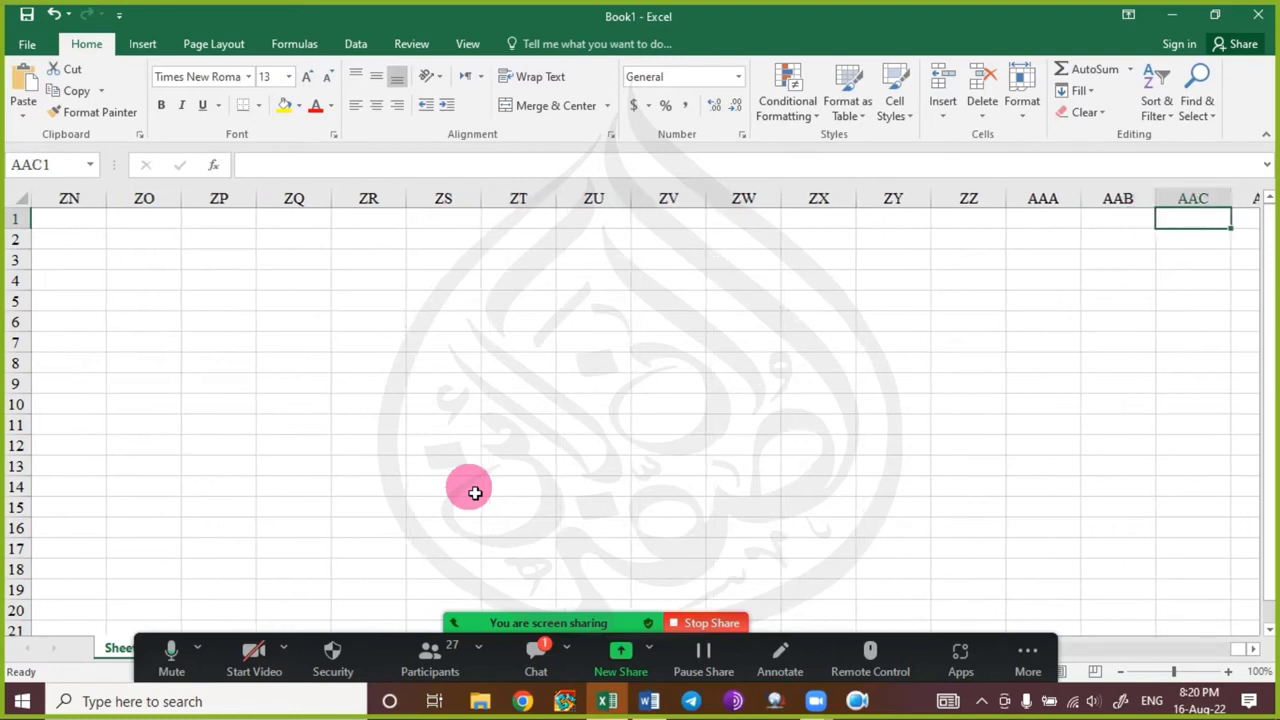
{"action": "key", "text": "Left"}
{"action": "key", "text": "Left"}
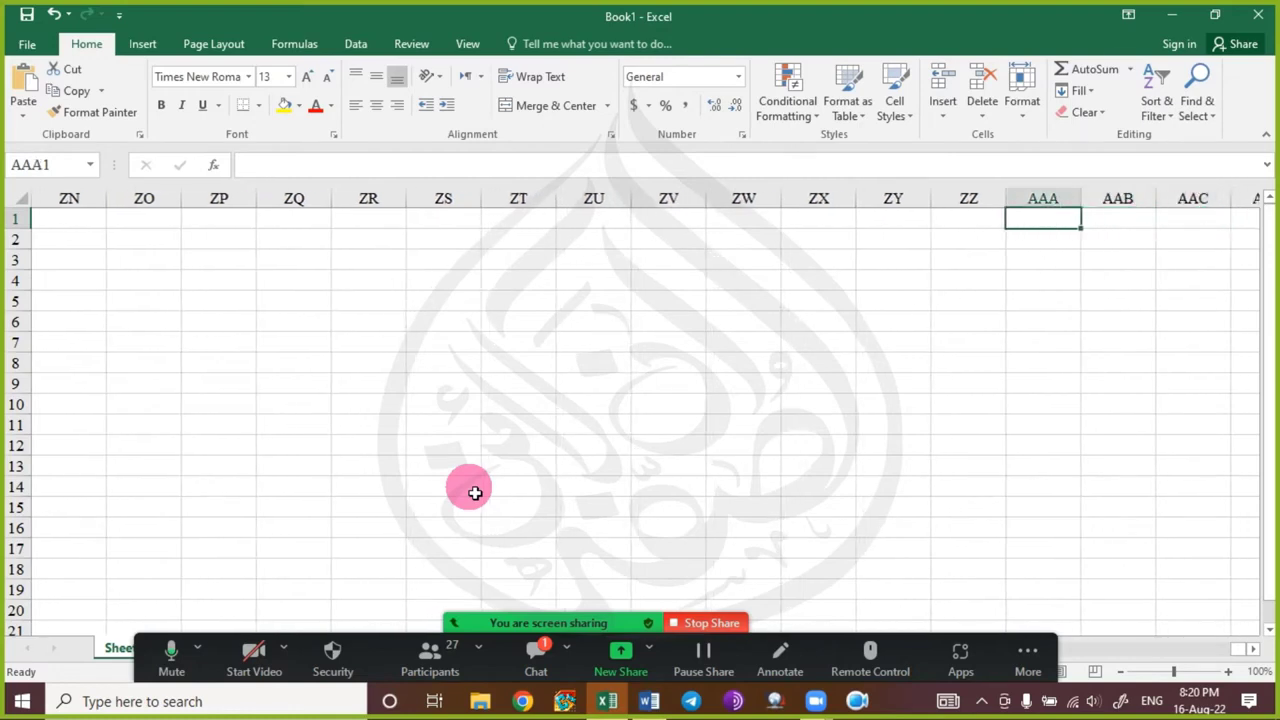
{"action": "key", "text": "Right"}
{"action": "key", "text": "Right"}
{"action": "key", "text": "Right"}
{"action": "key", "text": "Right"}
{"action": "key", "text": "Right"}
{"action": "key", "text": "Right"}
{"action": "key", "text": "Right"}
{"action": "key", "text": "Right"}
{"action": "key", "text": "Right"}
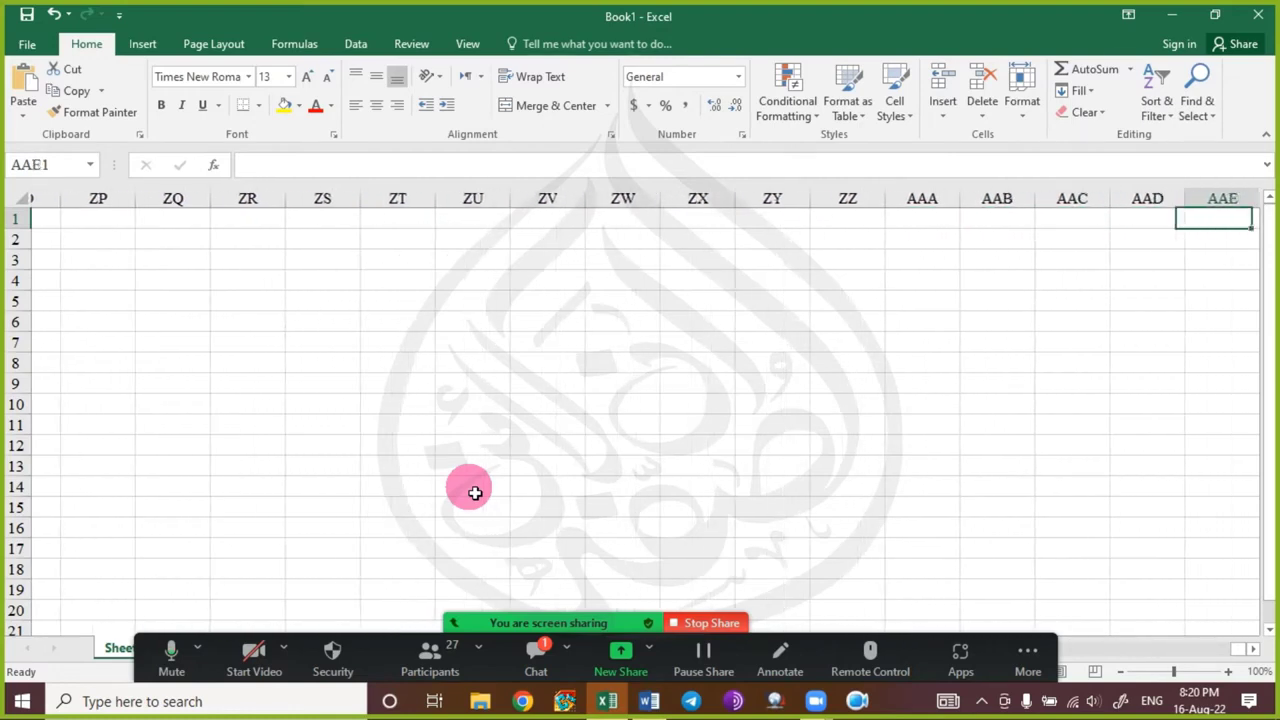
{"action": "key", "text": "Right"}
{"action": "key", "text": "Right"}
{"action": "key", "text": "Right"}
{"action": "key", "text": "Right"}
{"action": "key", "text": "Right"}
{"action": "key", "text": "Right"}
{"action": "key", "text": "Right"}
{"action": "key", "text": "Right"}
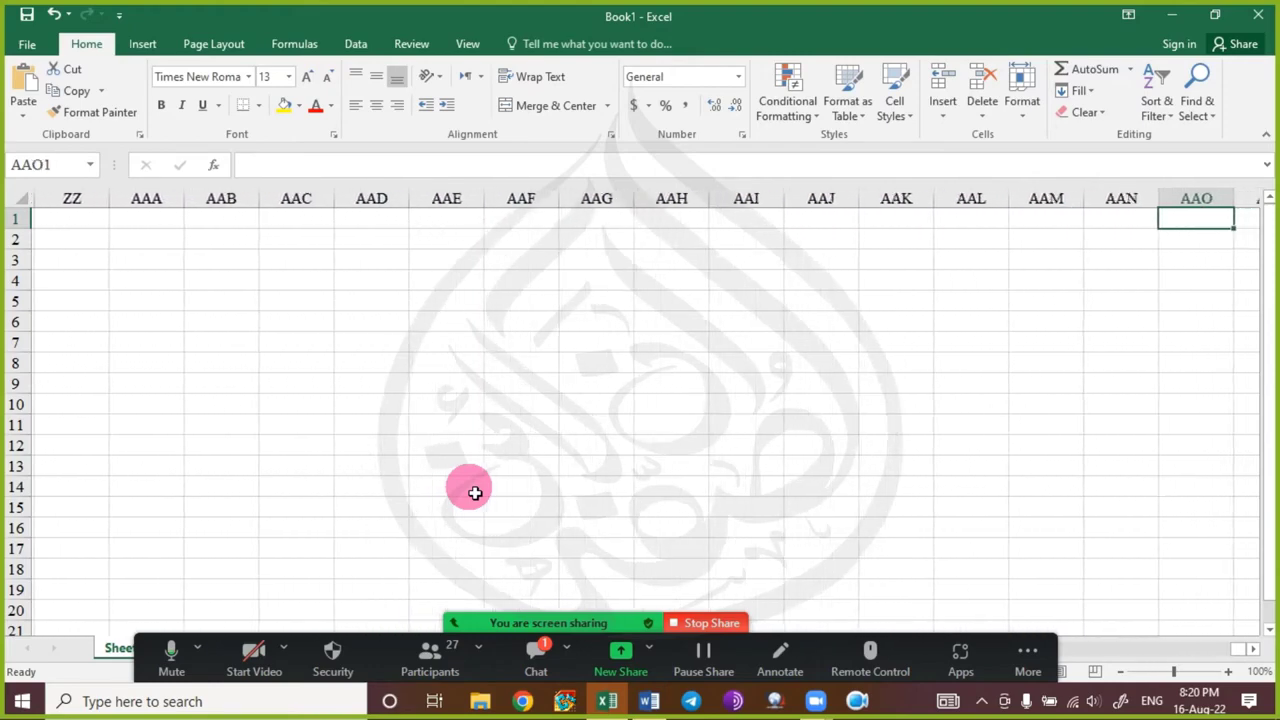
{"action": "key", "text": "Right"}
{"action": "key", "text": "Right"}
{"action": "key", "text": "Right"}
Jump with Ctrl+Right to the last column XFD and back to A1, then open the Zoom chat.
{"action": "key", "text": "ctrl+Right"}
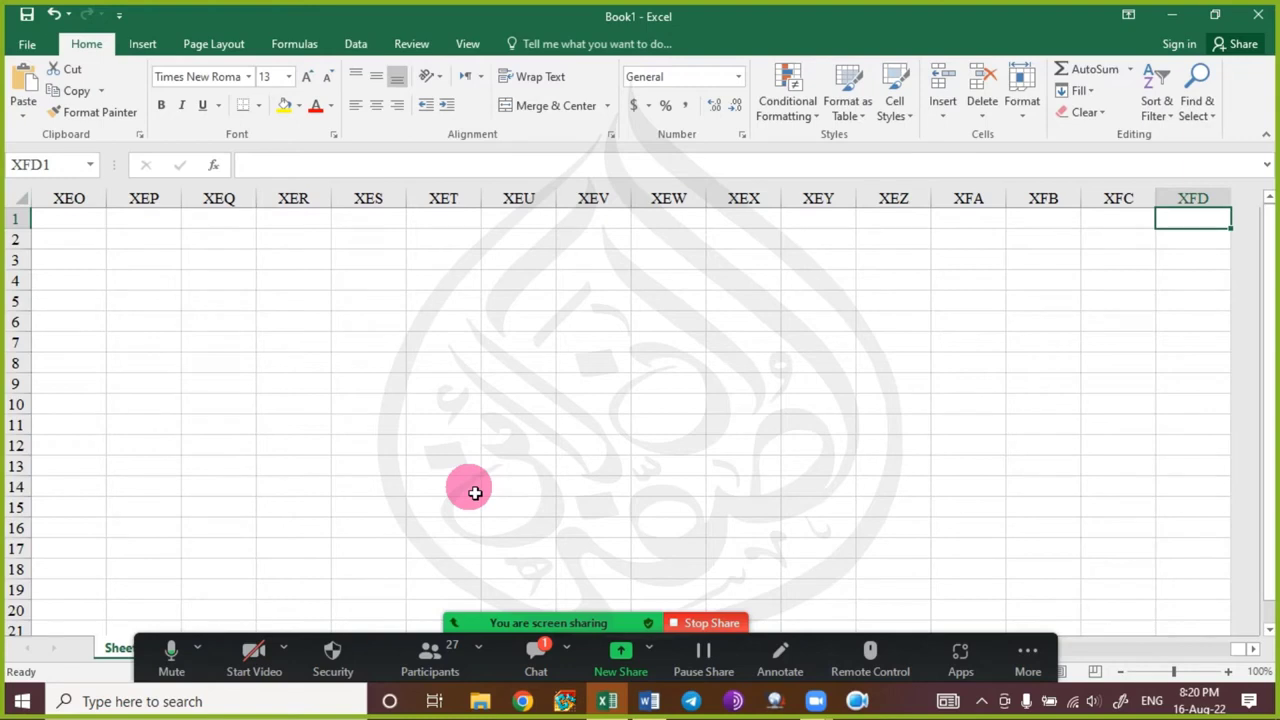
{"action": "key", "text": "ctrl+Left"}
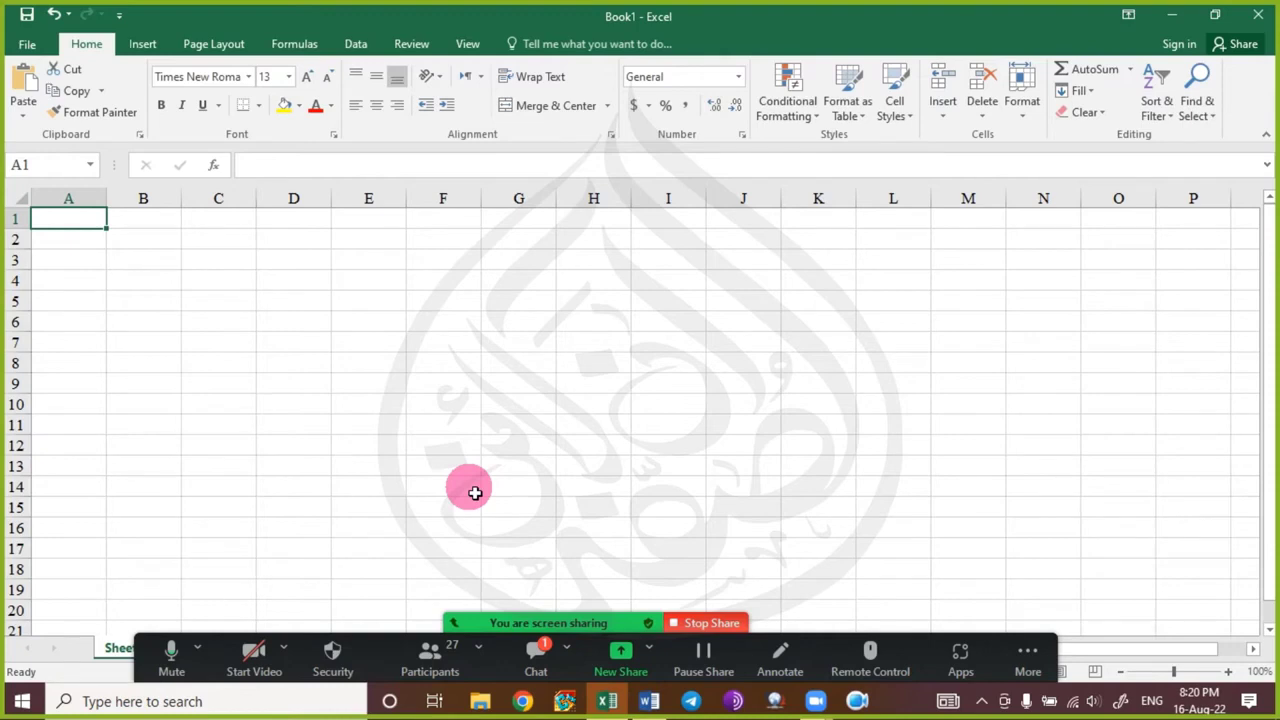
{"action": "left_click", "coordinate": [532, 652]}
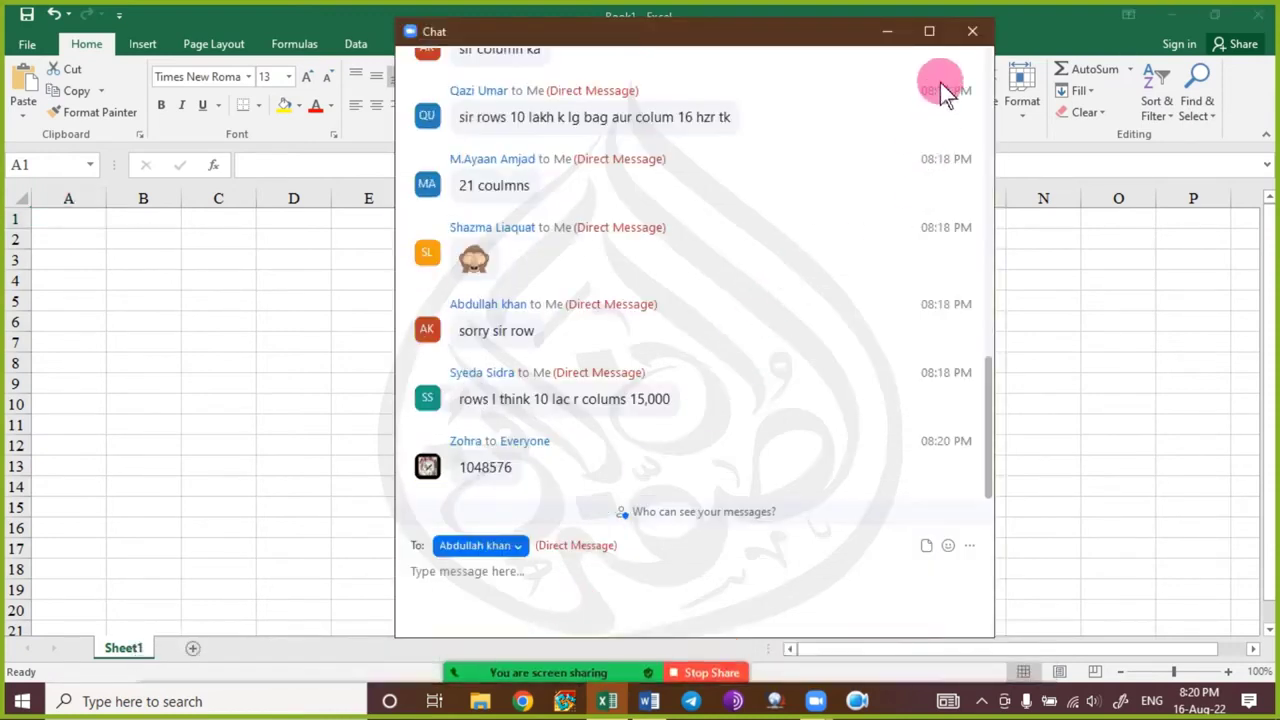
Close the Zoom chat, type 10 in A1 and cancel it with Esc, leaving the sheet empty.
{"action": "left_click", "coordinate": [971, 32]}
{"action": "left_click", "coordinate": [80, 222]}
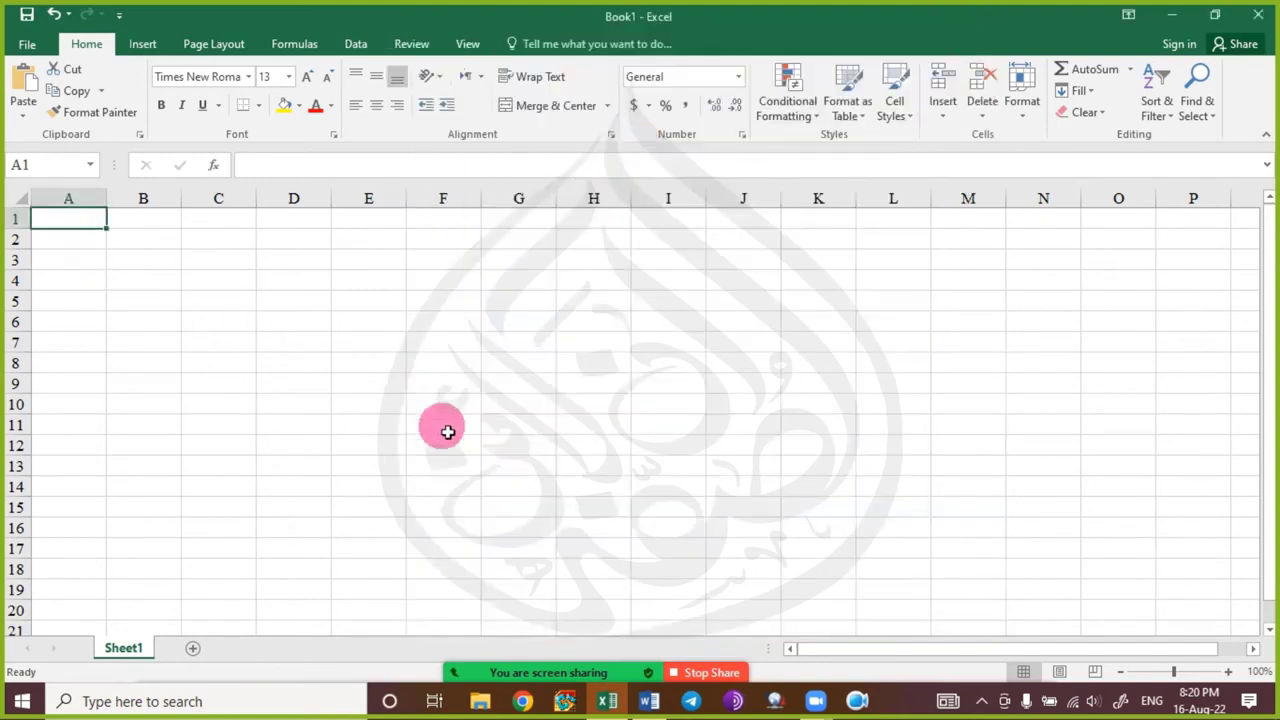
{"action": "type", "text": "10"}
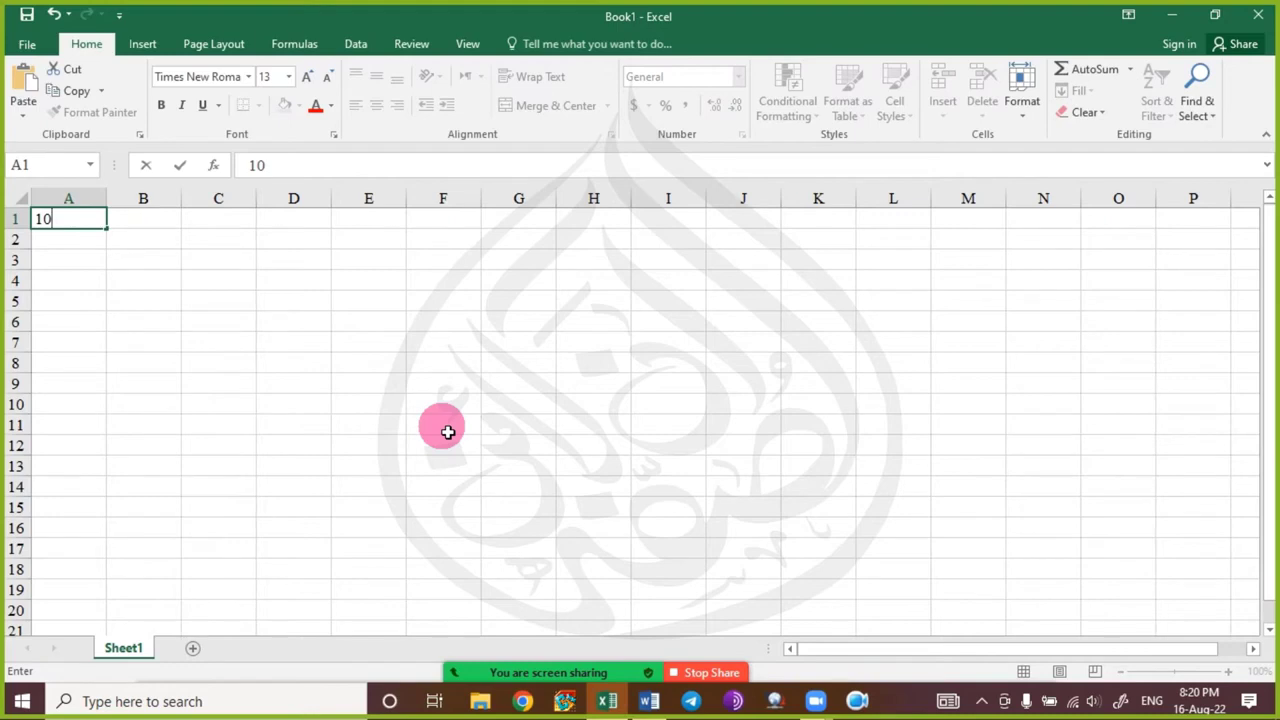
{"action": "key", "text": "Escape"}
{"action": "left_click", "coordinate": [125, 324]}
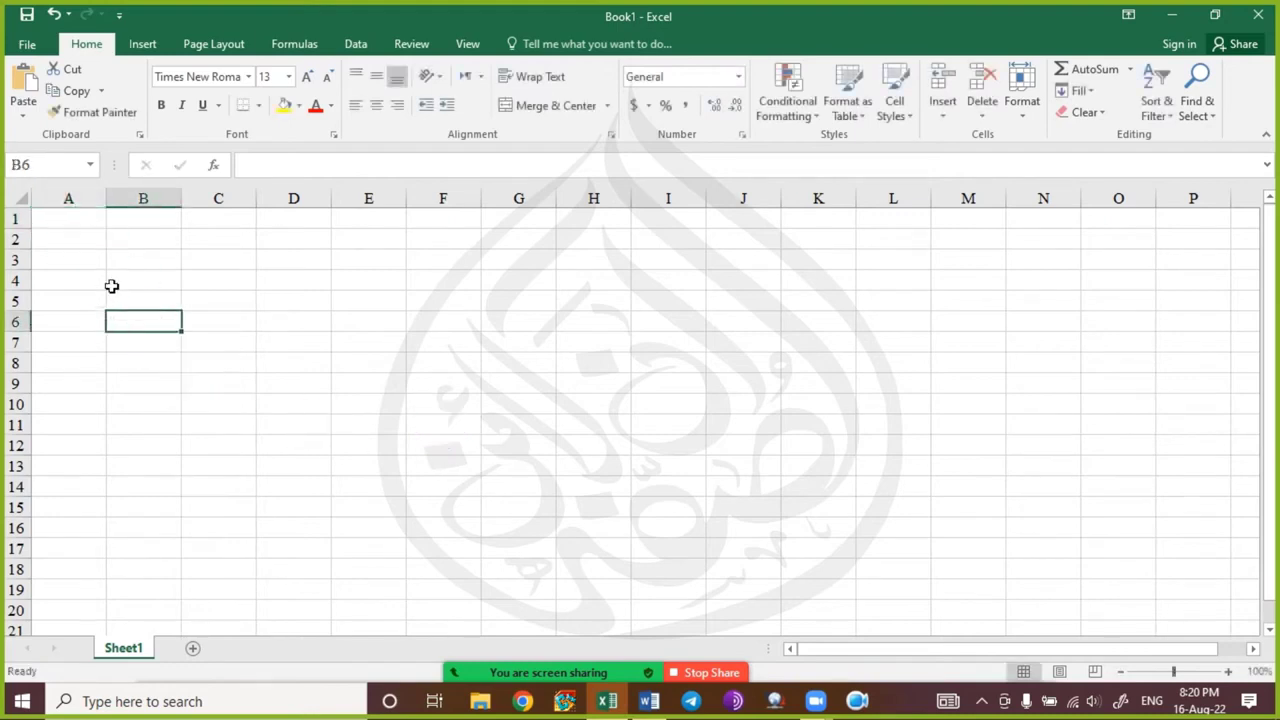
Select the whole sheet and widen the Name Box to read 1048576R x 16384C, then restore it.
{"action": "left_click", "coordinate": [22, 203]}
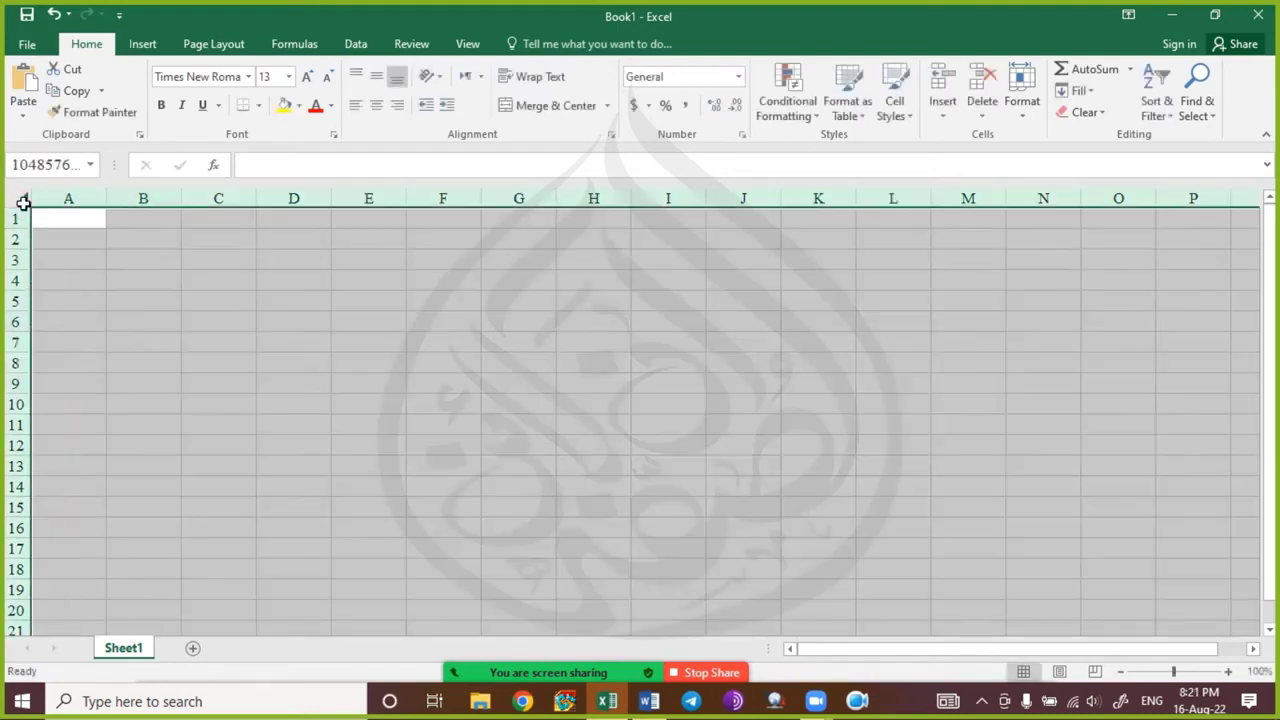
{"action": "left_click_drag", "start_coordinate": [112, 172], "coordinate": [363, 174]}
{"action": "left_click", "coordinate": [21, 203]}
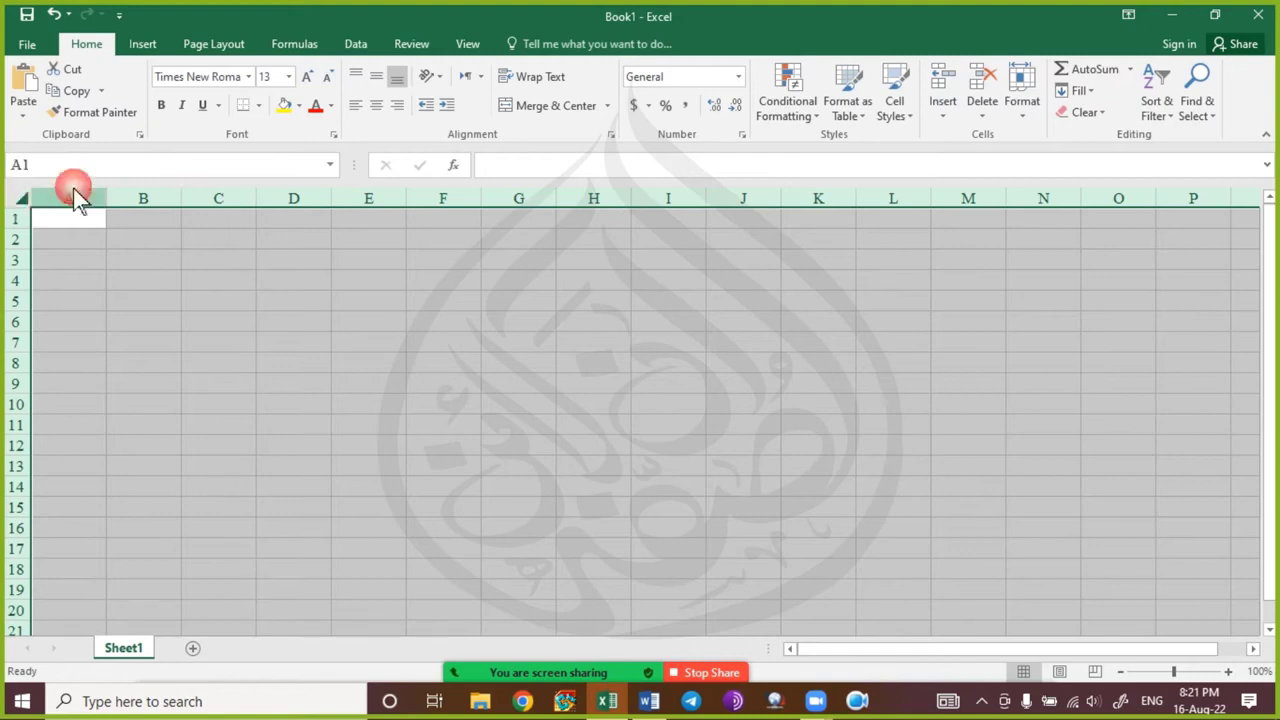
{"action": "left_click_drag", "start_coordinate": [354, 170], "coordinate": [114, 168]}
{"action": "left_click", "coordinate": [80, 222]}
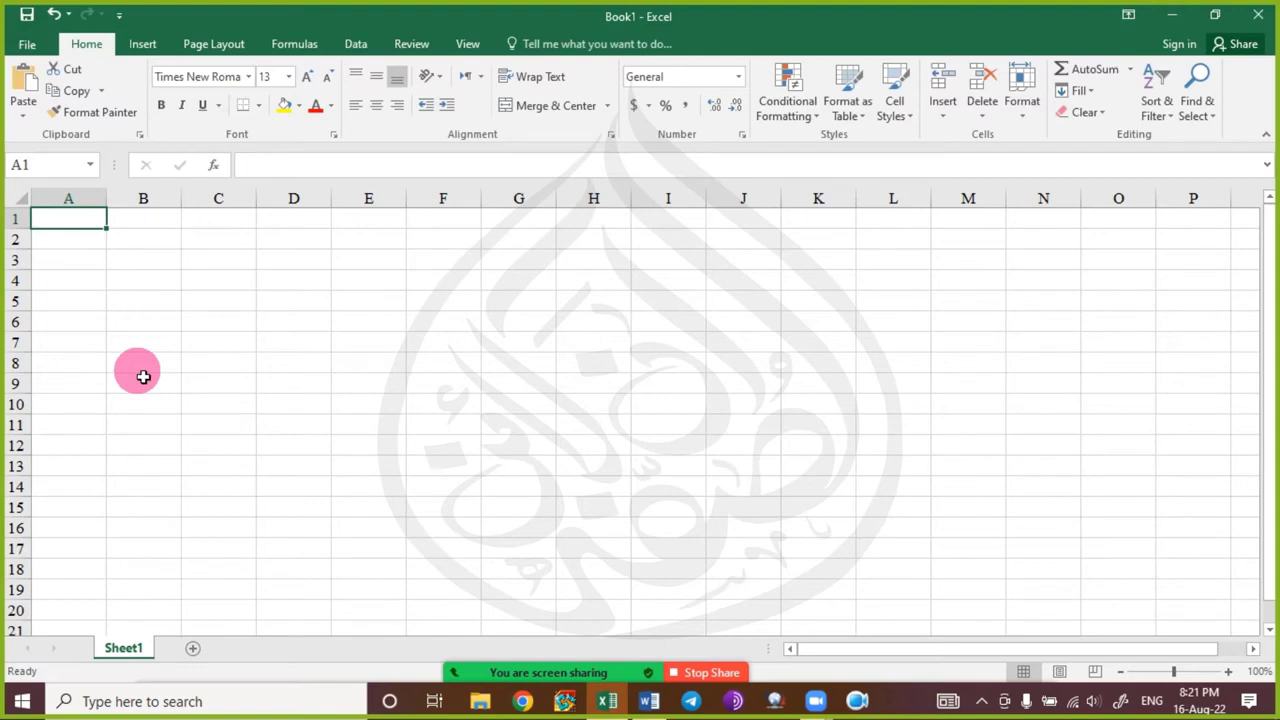
{"action": "key", "text": "ctrl+Down"}
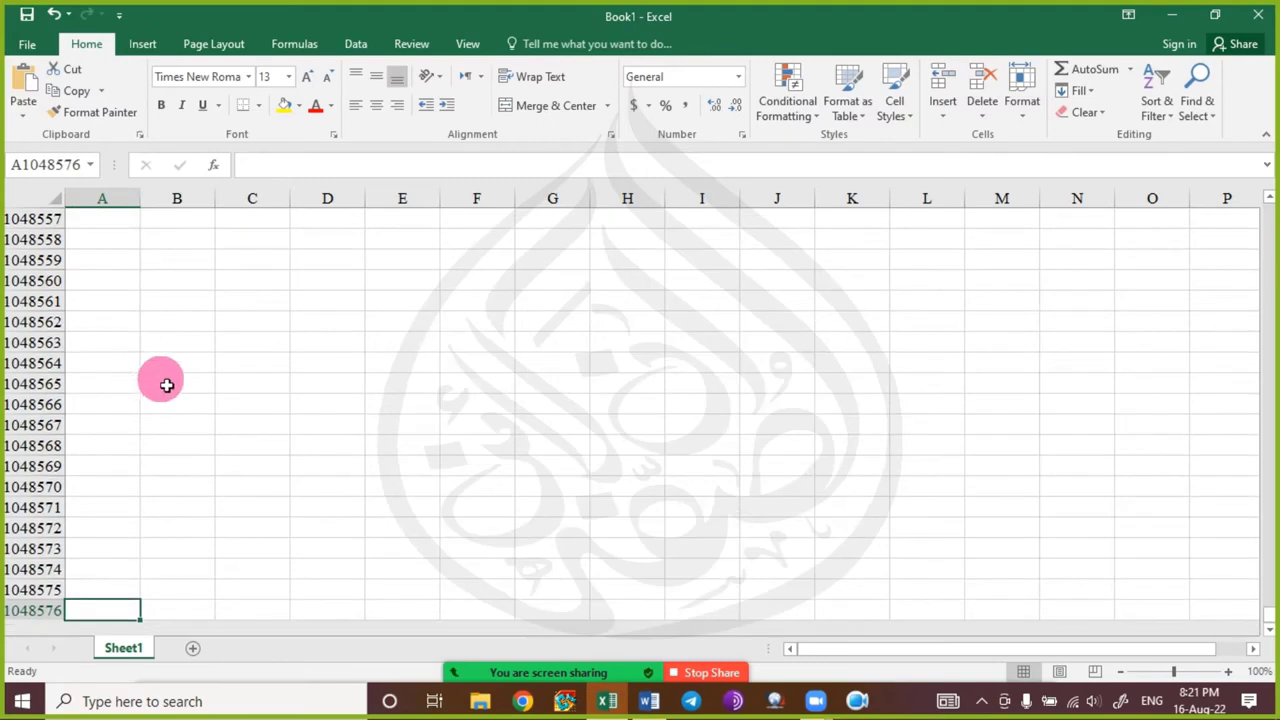
{"action": "scroll", "coordinate": [166, 395], "scroll_direction": "down", "scroll_amount": 4}
{"action": "scroll", "coordinate": [168, 410], "scroll_direction": "down", "scroll_amount": 1}
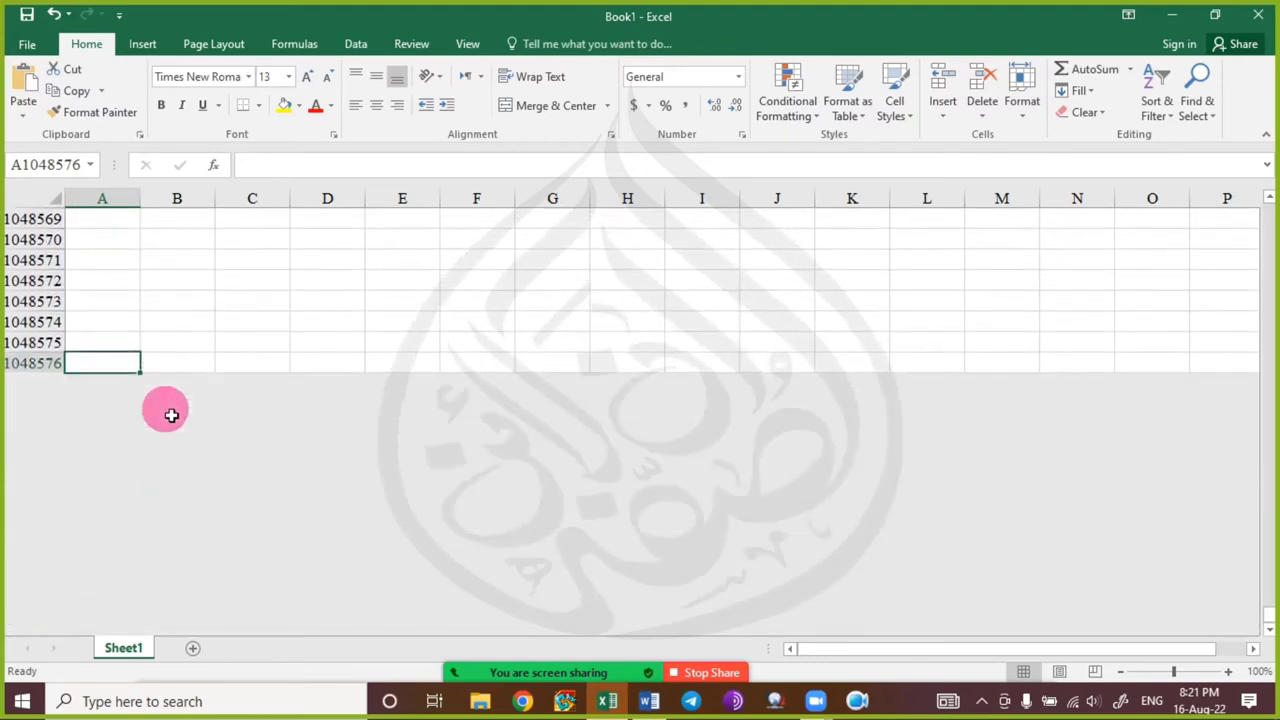
{"action": "left_click", "coordinate": [120, 282]}
{"action": "left_click", "coordinate": [118, 323]}
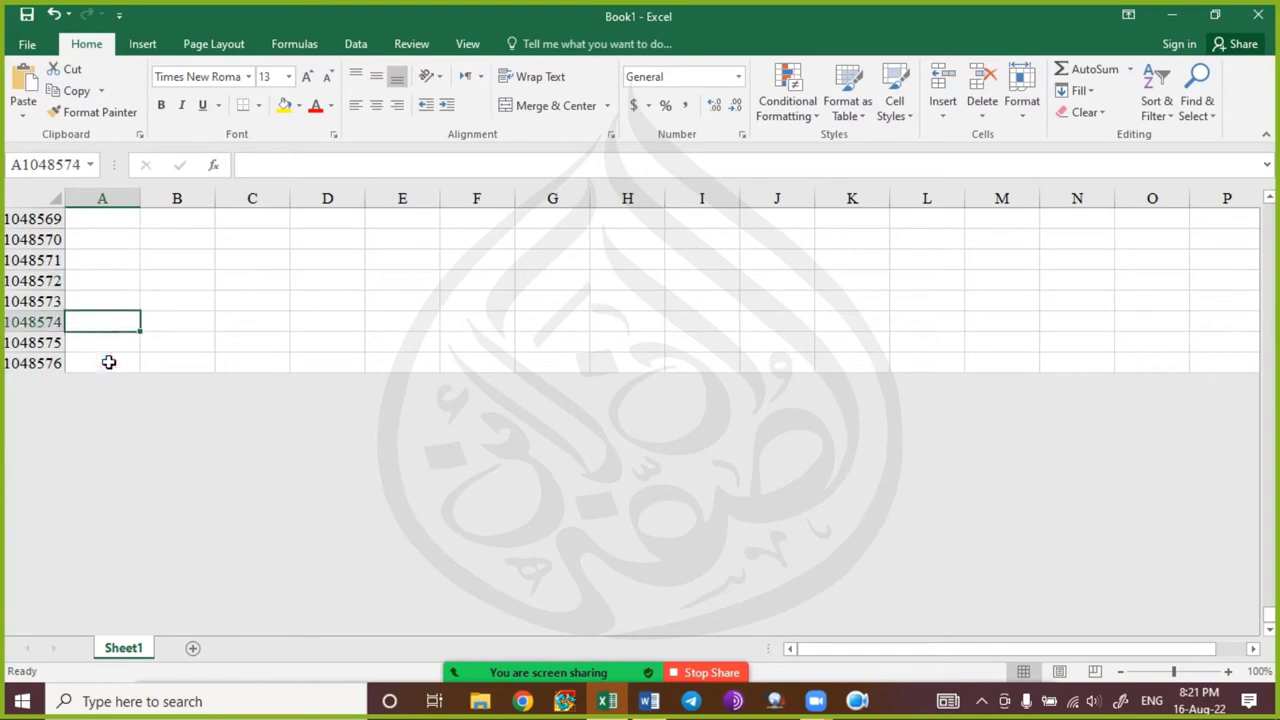
{"action": "left_click", "coordinate": [106, 361]}
{"action": "left_click", "coordinate": [103, 262]}
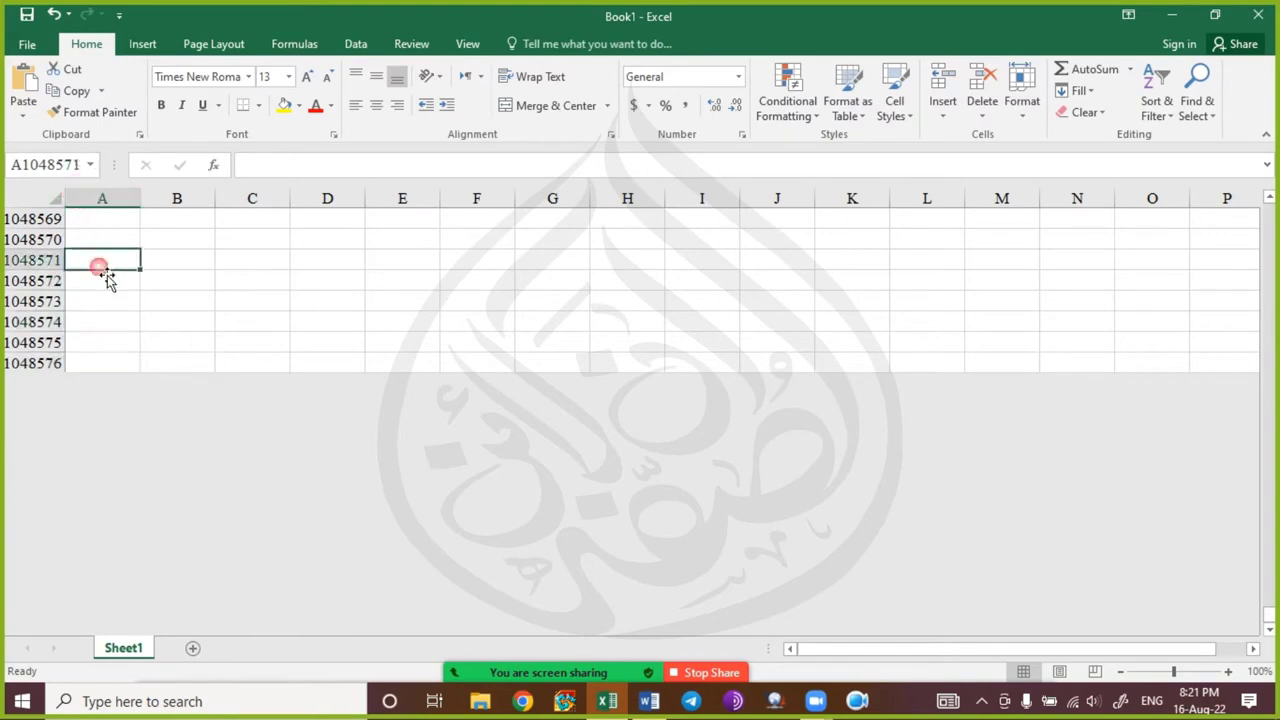
{"action": "scroll", "coordinate": [70, 336], "scroll_direction": "up", "scroll_amount": 8}
{"action": "scroll", "coordinate": [73, 336], "scroll_direction": "up", "scroll_amount": 9}
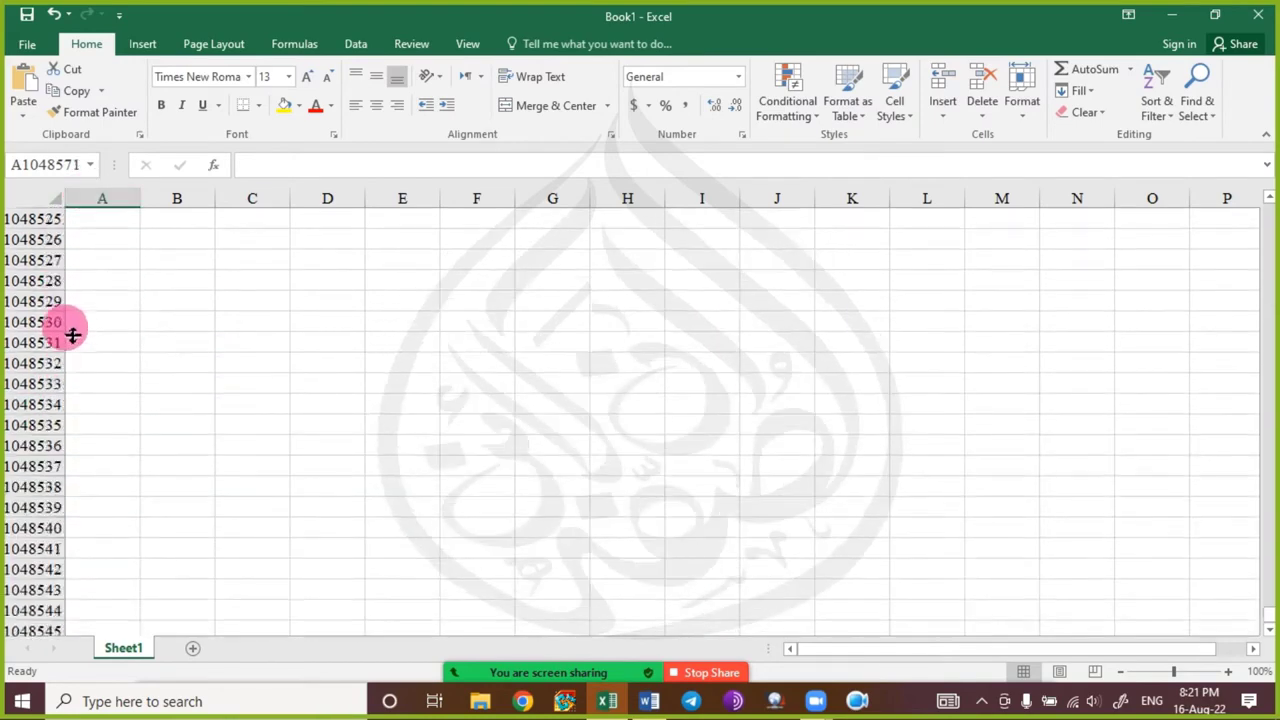
{"action": "scroll", "coordinate": [77, 323], "scroll_direction": "down", "scroll_amount": 8}
{"action": "scroll", "coordinate": [75, 451], "scroll_direction": "down", "scroll_amount": 10}
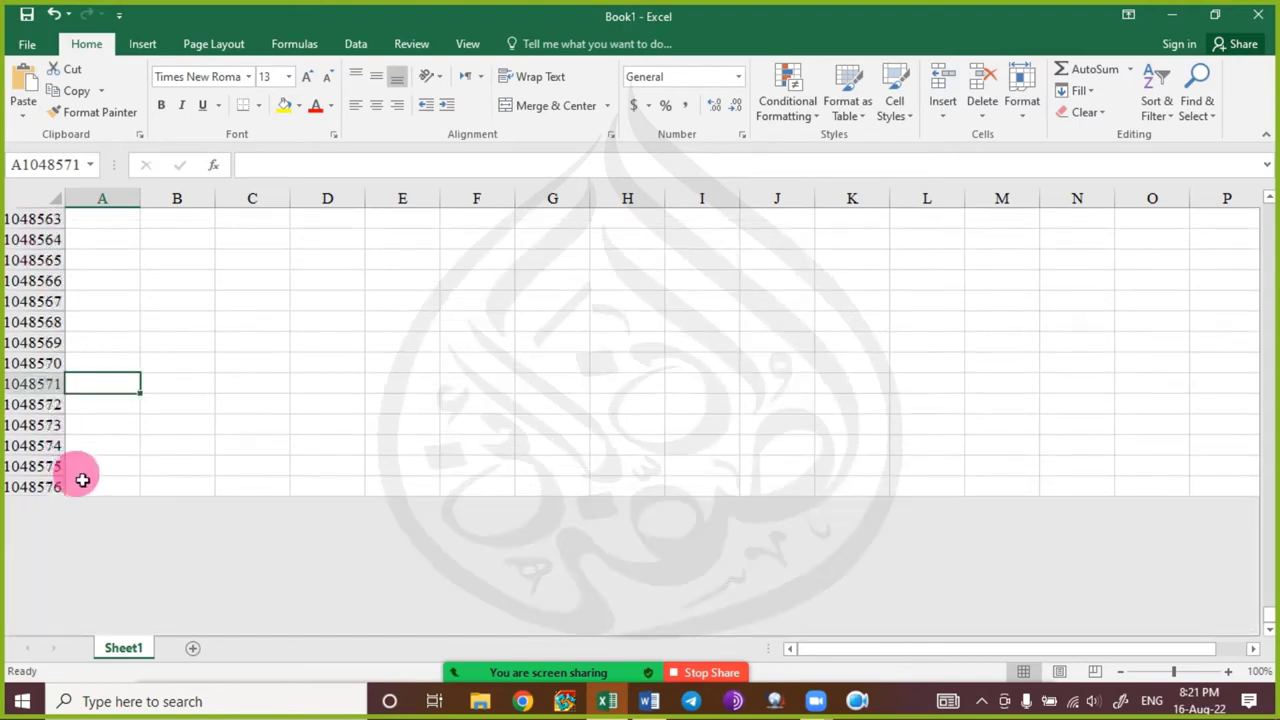
{"action": "scroll", "coordinate": [89, 486], "scroll_direction": "up", "scroll_amount": 2}
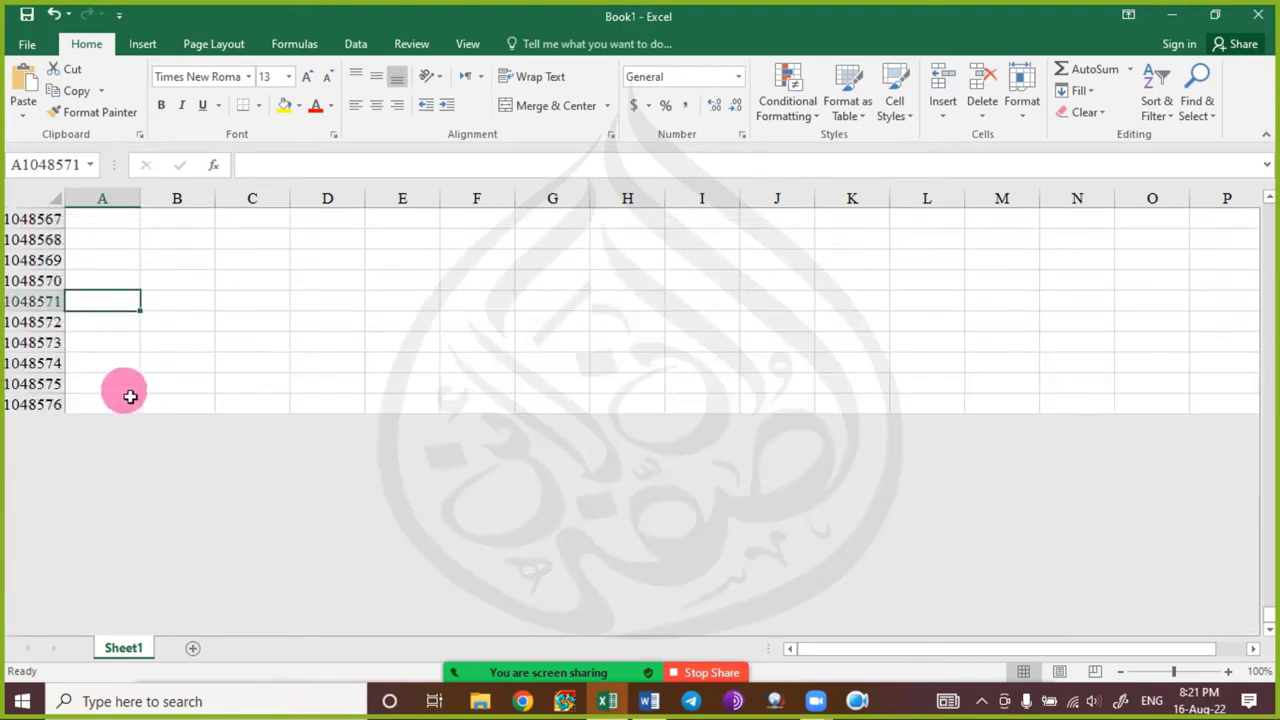
{"action": "key", "text": "ctrl+Down"}
{"action": "key", "text": "ctrl+Right"}
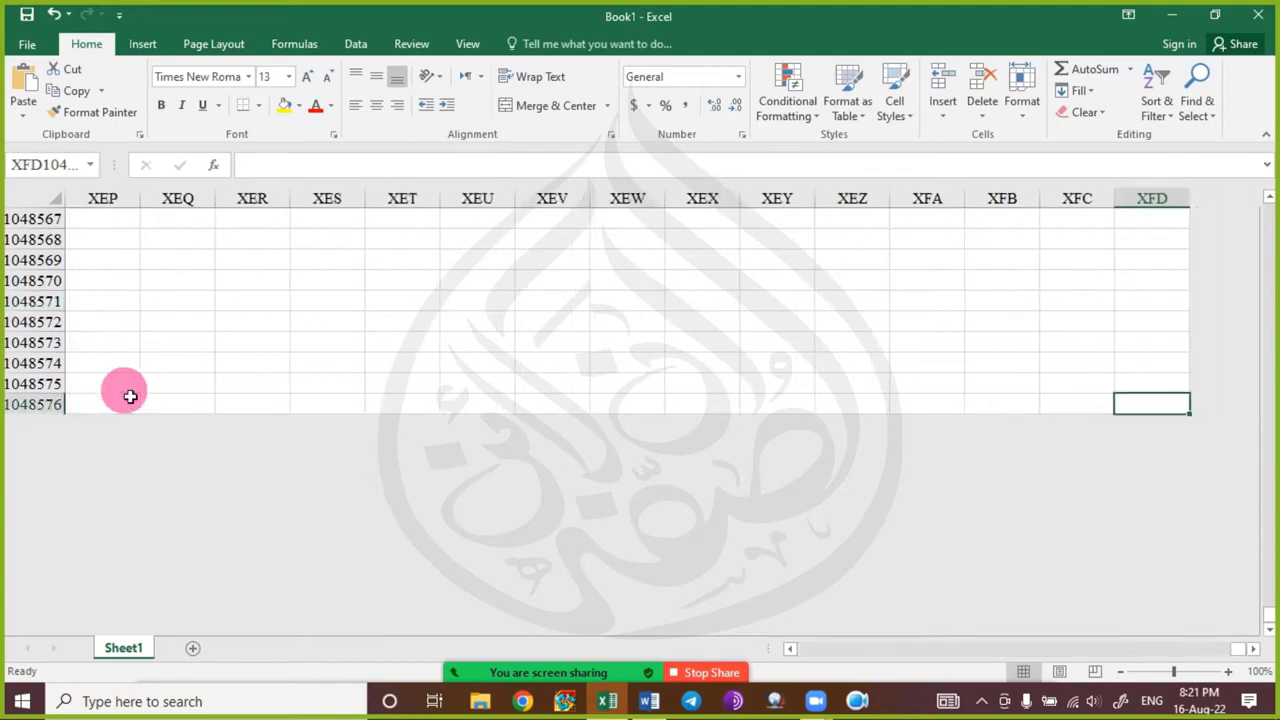
{"action": "key", "text": "ctrl+Up"}
{"action": "key", "text": "ctrl+Left"}
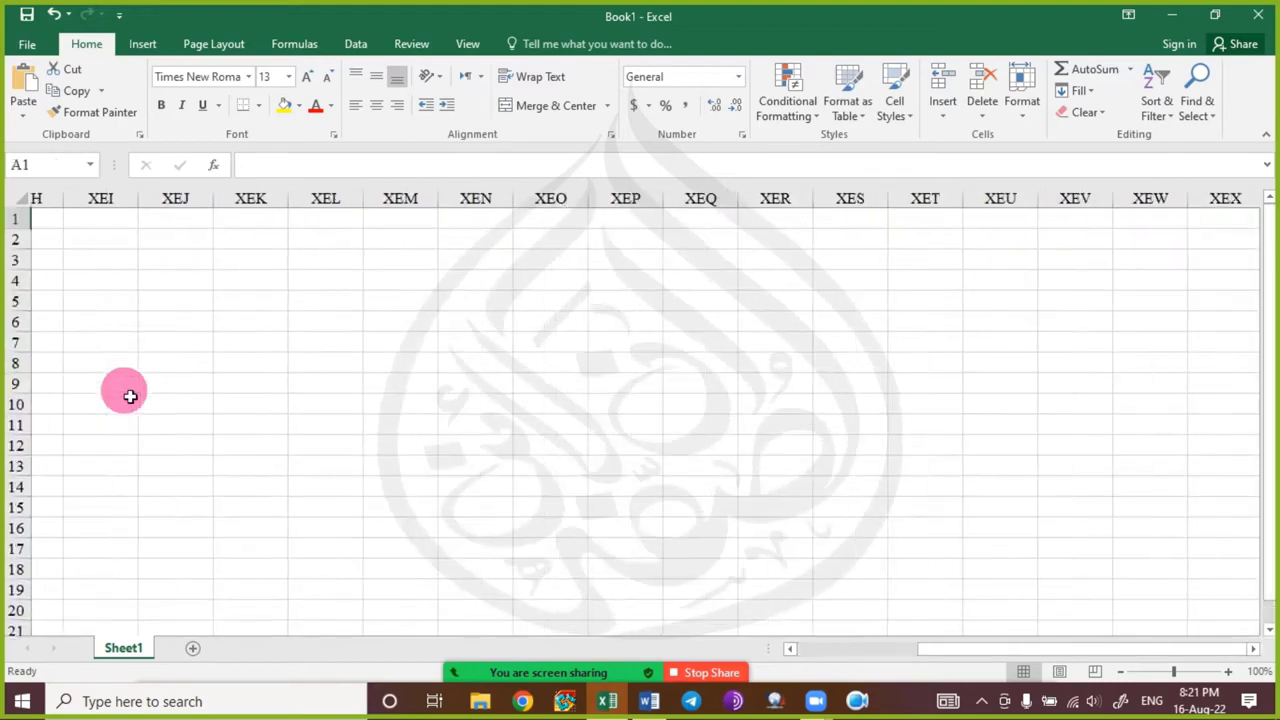
{"action": "key", "text": "ctrl+Down"}
{"action": "key", "text": "ctrl+Right"}
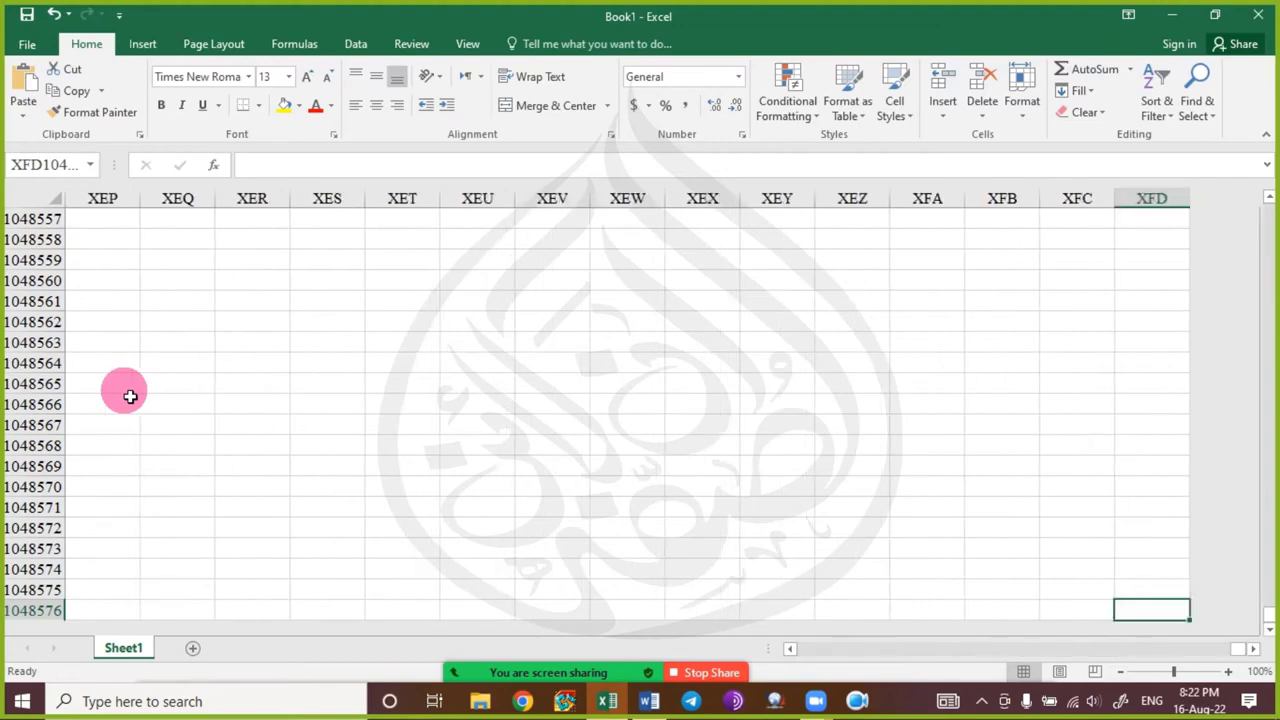
{"action": "key", "text": "ctrl+Up"}
{"action": "key", "text": "ctrl+Left"}
{"action": "key", "text": "ctrl+Down"}
{"action": "key", "text": "ctrl+Right"}
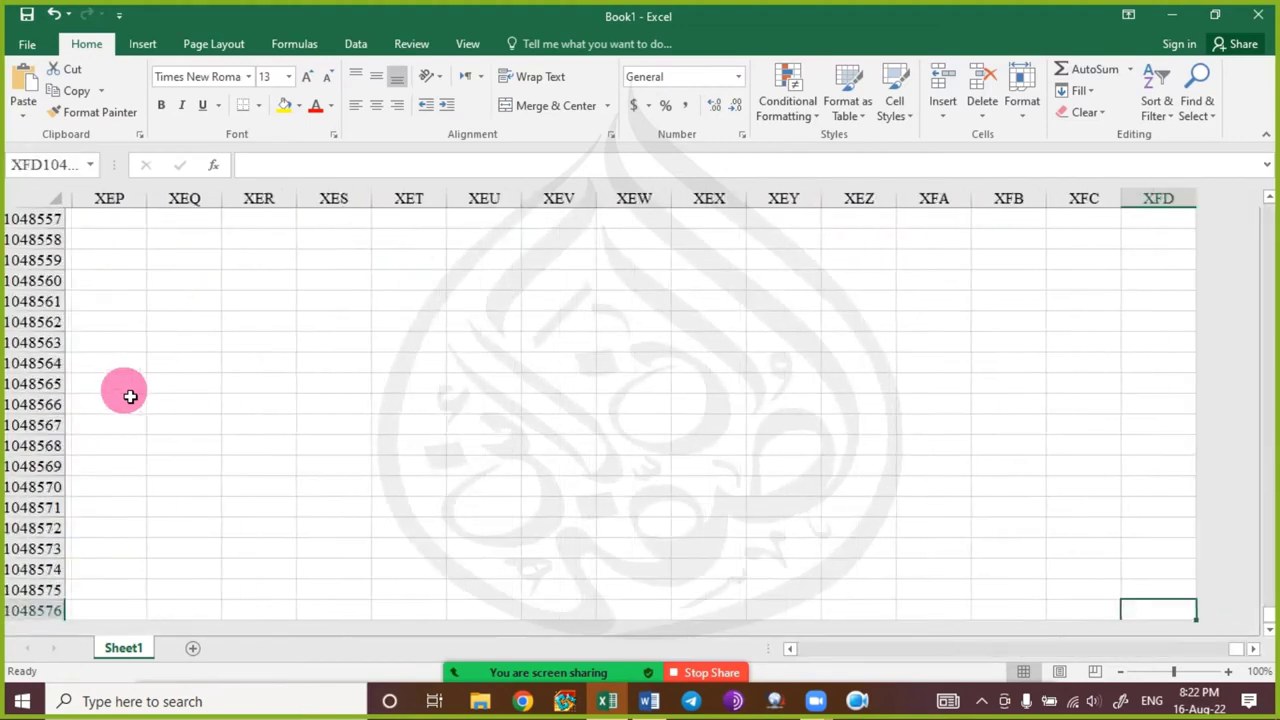
{"action": "key", "text": "ctrl+Up"}
{"action": "key", "text": "ctrl+Left"}
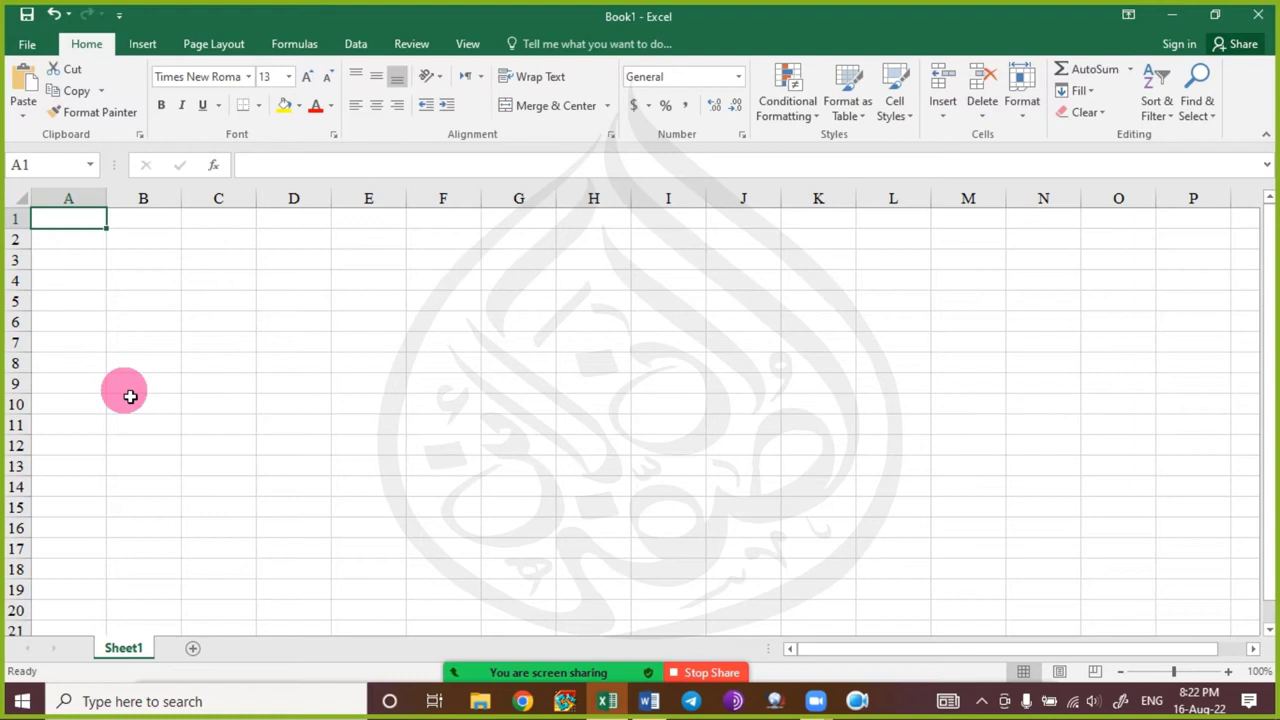
Jump to cell O71 via the Name Box, scroll down a few rows, and open the meeting chat.
{"action": "left_click", "coordinate": [64, 174]}
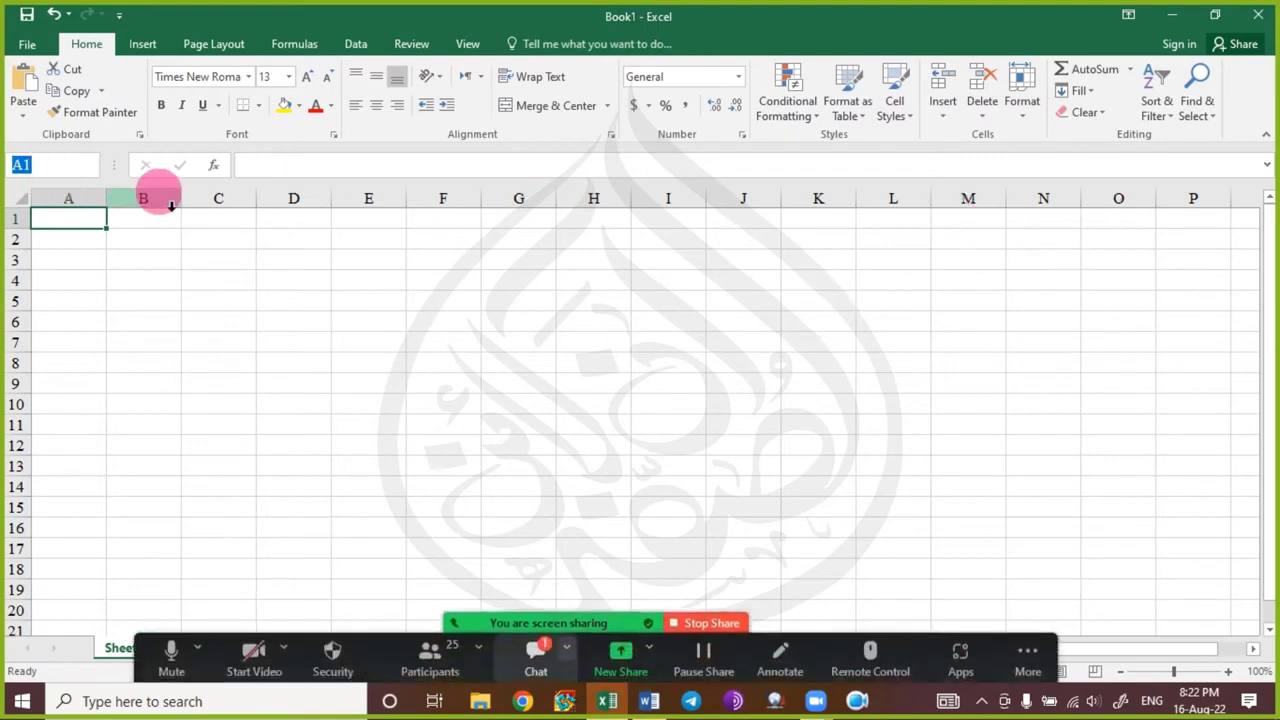
{"action": "type", "text": "O71"}
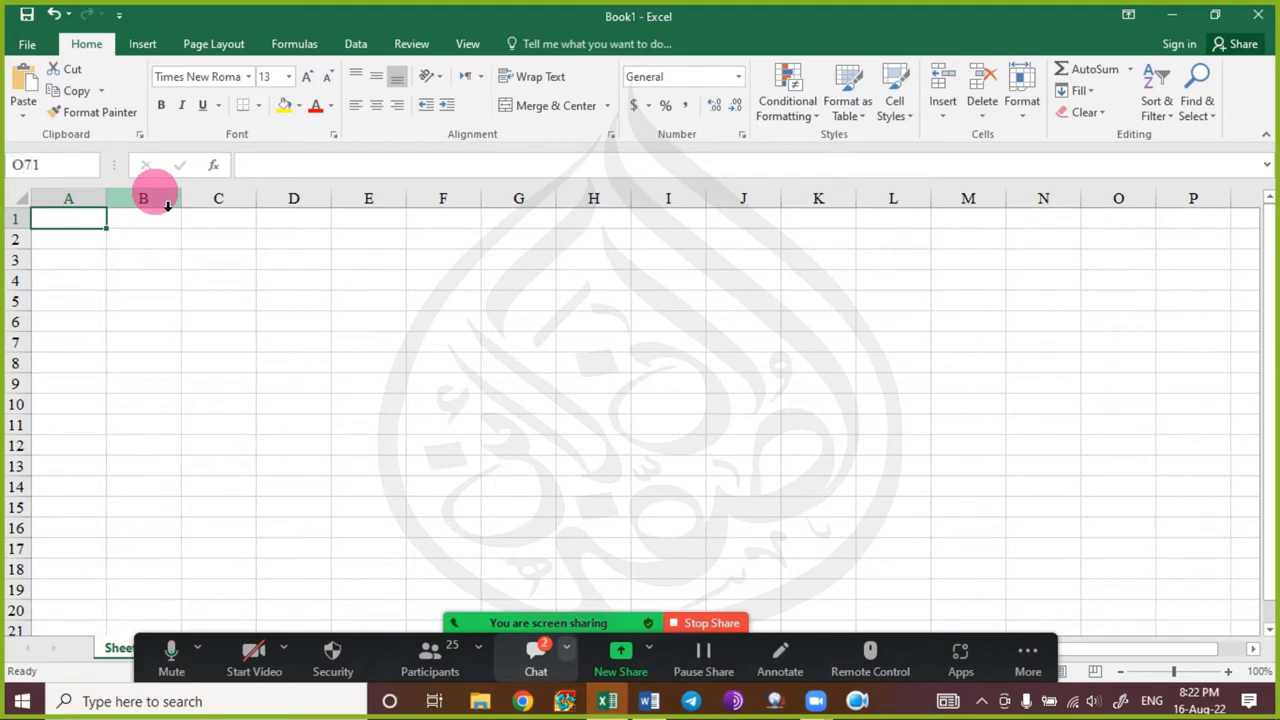
{"action": "key", "text": "Return"}
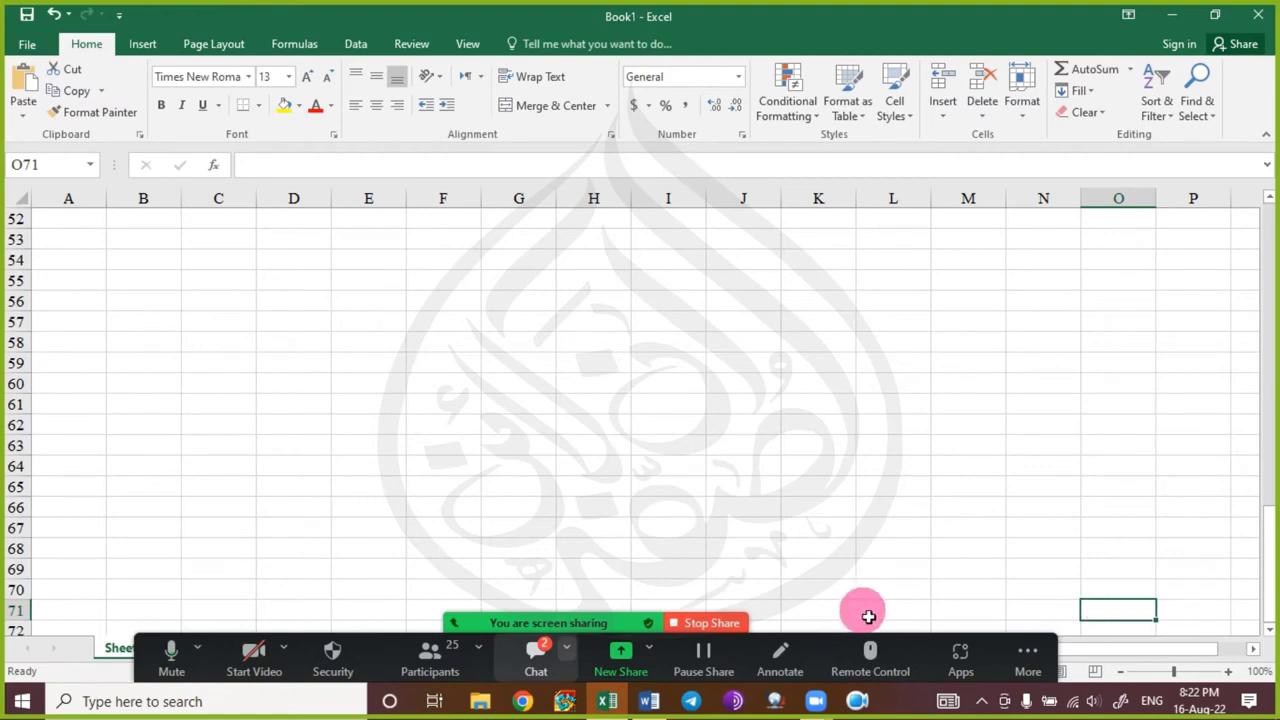
{"action": "scroll", "coordinate": [1145, 575], "scroll_direction": "down", "scroll_amount": 2}
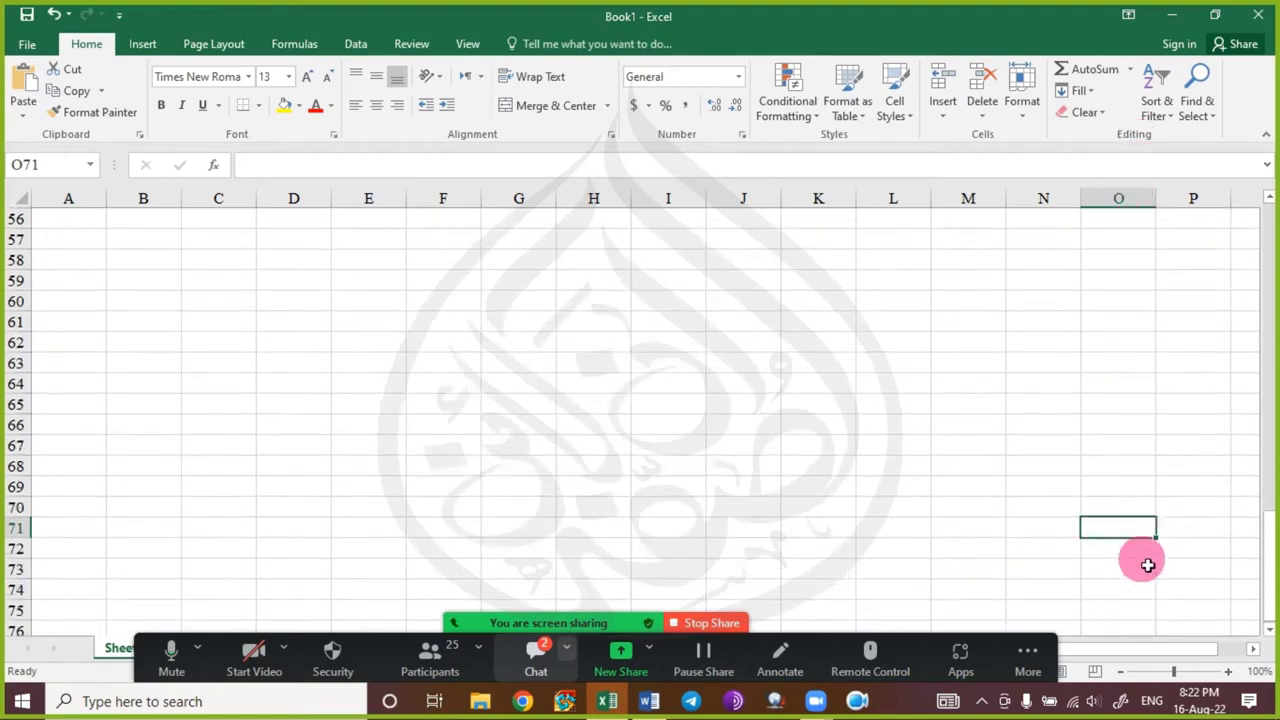
{"action": "scroll", "coordinate": [1147, 565], "scroll_direction": "down", "scroll_amount": 1}
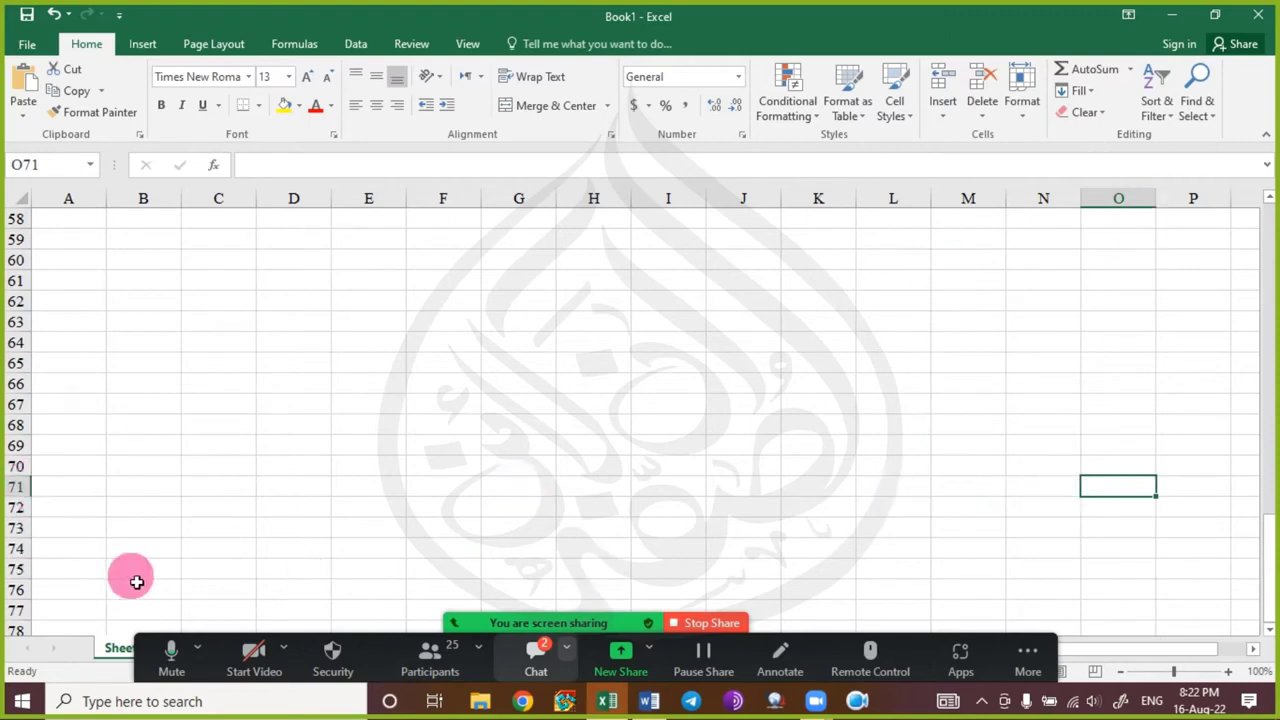
{"action": "left_click", "coordinate": [530, 676]}
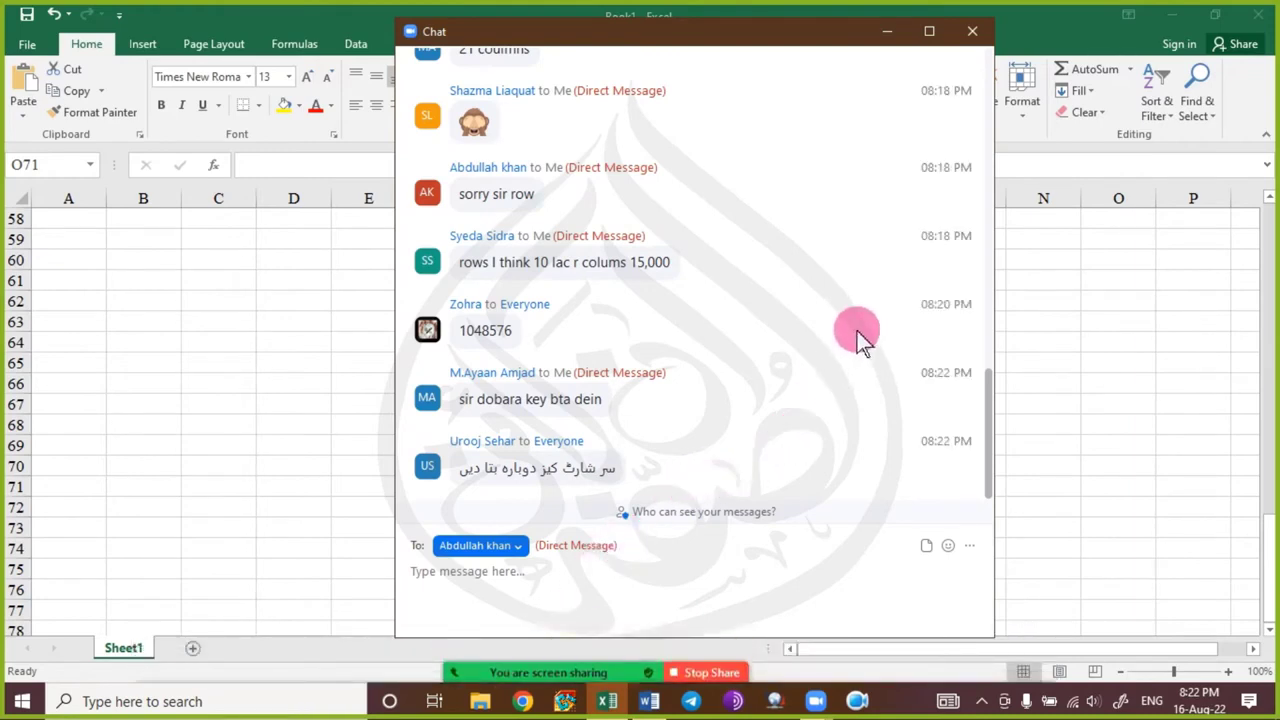
Close the chat, return to cell A1 with Ctrl+Home, then reopen and minimize the chat.
{"action": "left_click", "coordinate": [972, 31]}
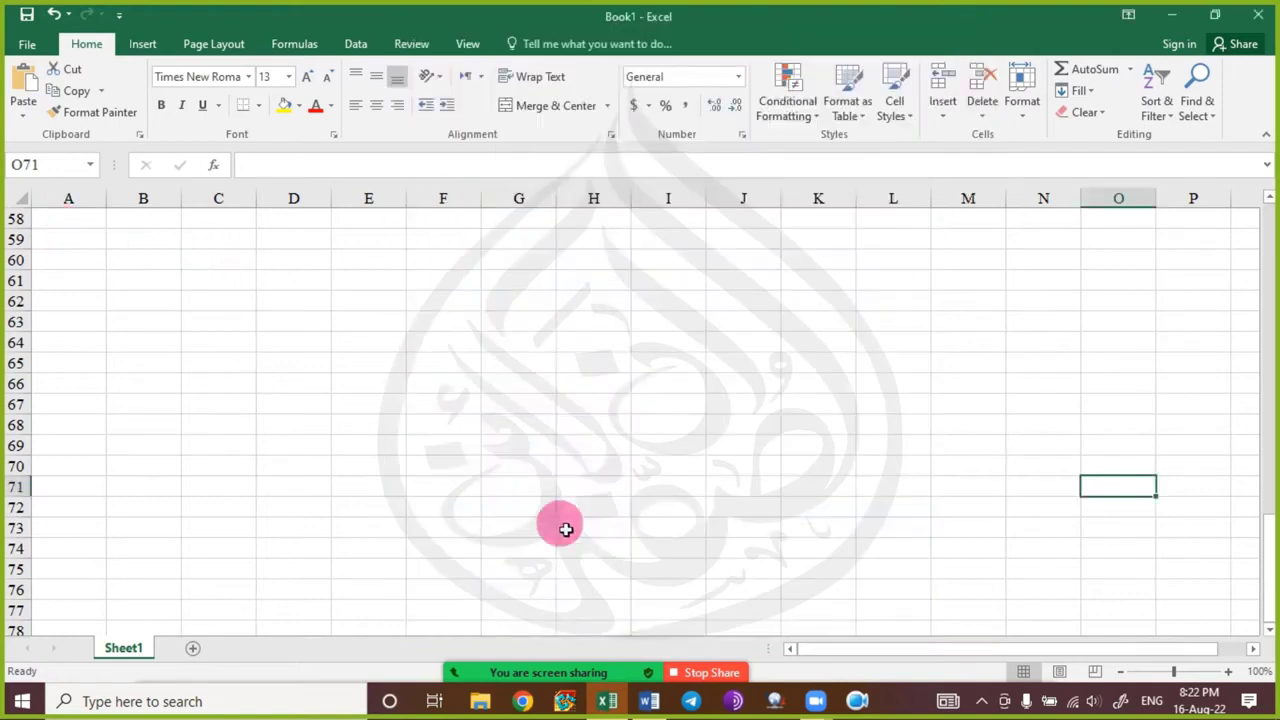
{"action": "key", "text": "Home"}
{"action": "key", "text": "ctrl+Home"}
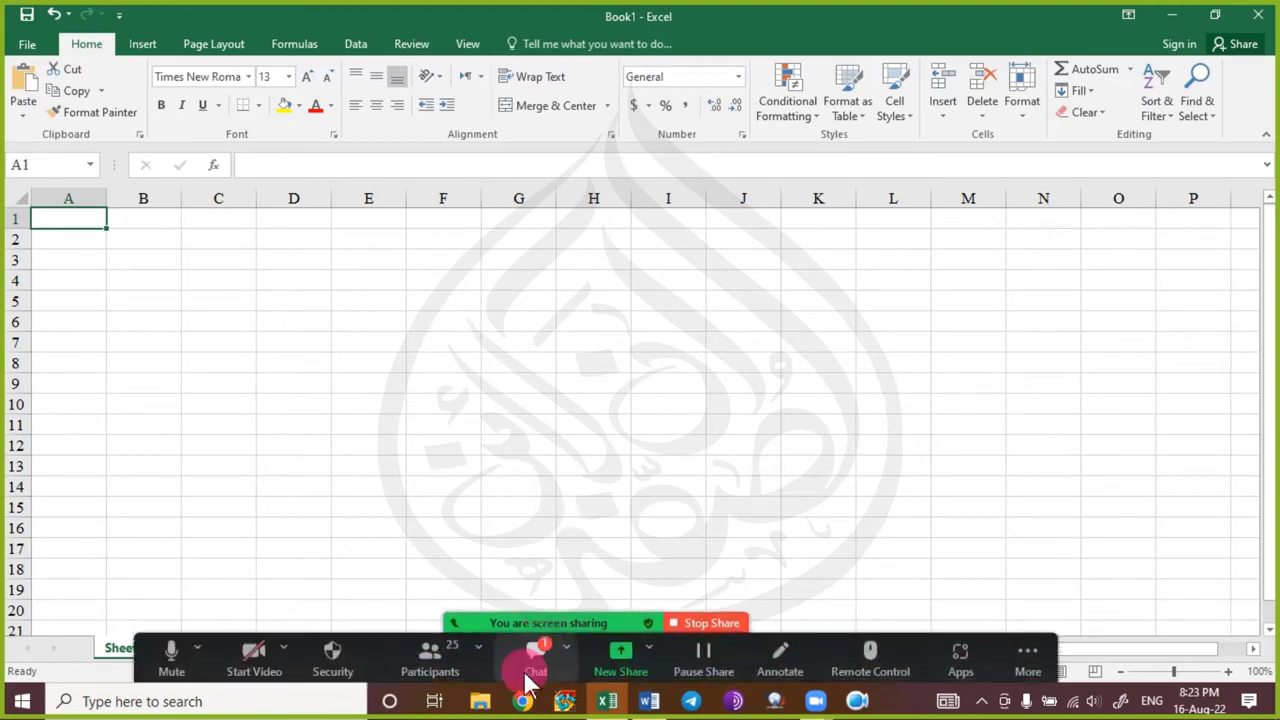
{"action": "left_click", "coordinate": [532, 665]}
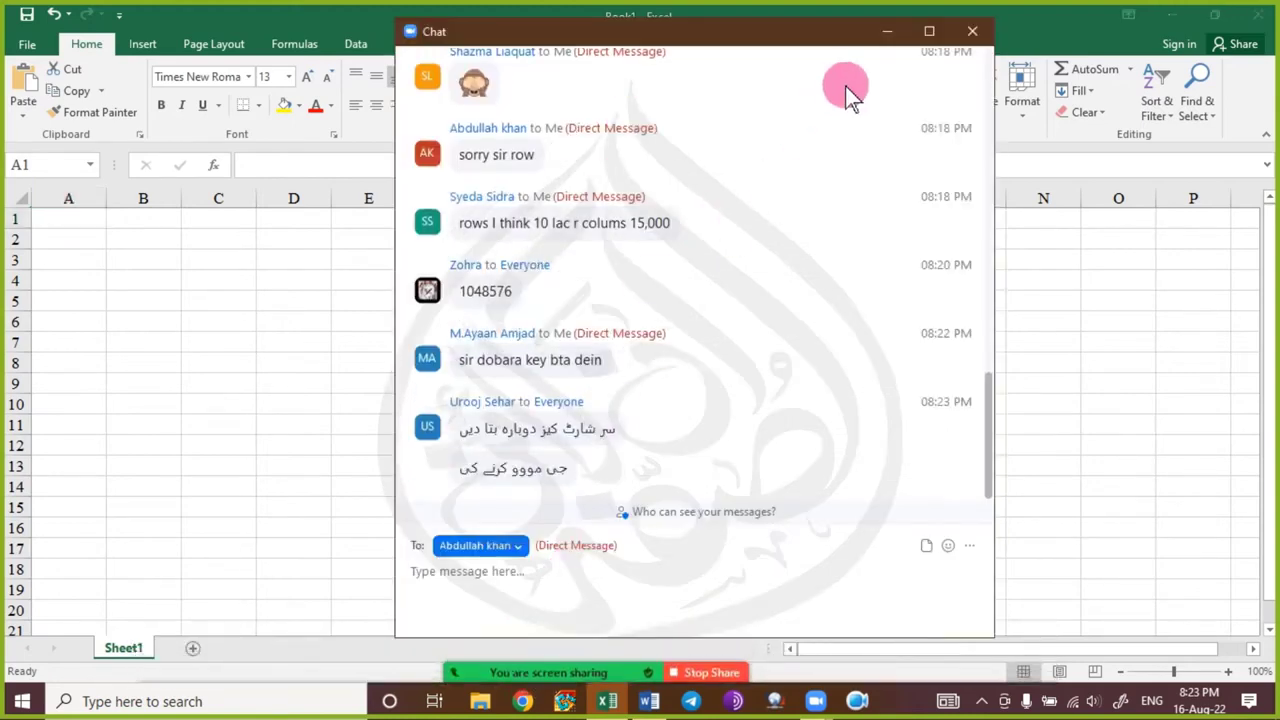
{"action": "left_click", "coordinate": [890, 34]}
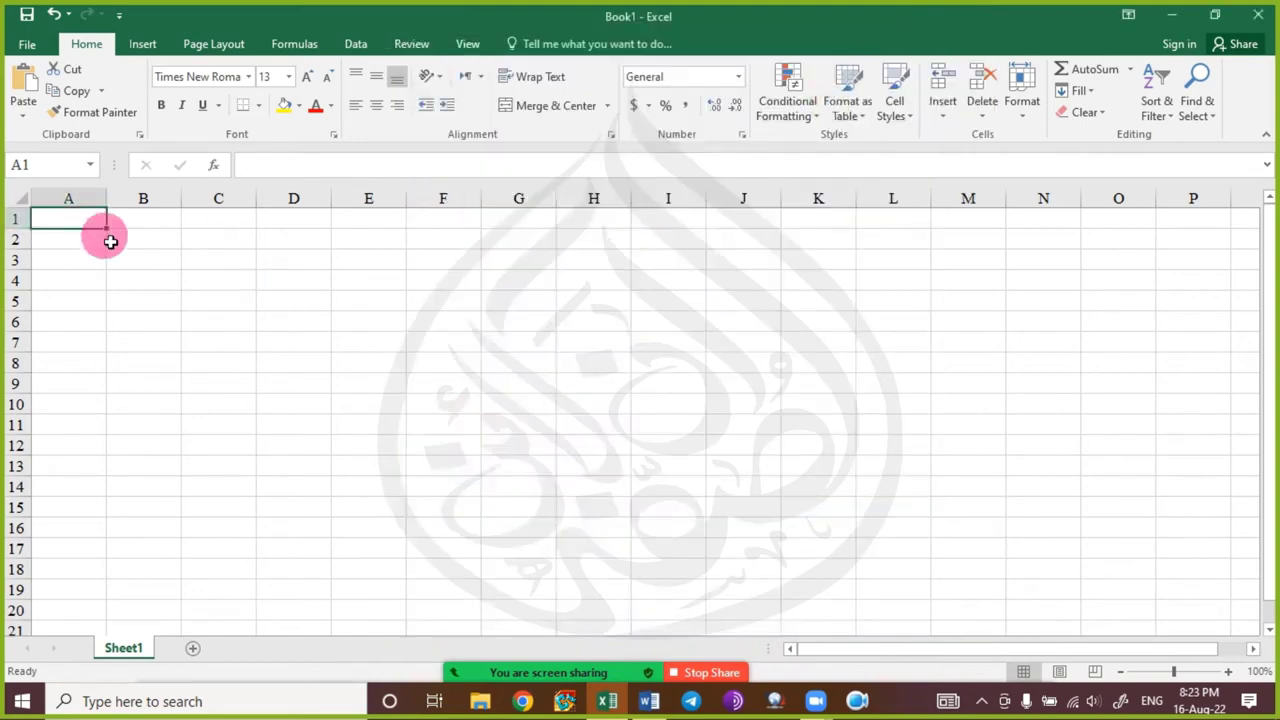
Use Ctrl+arrow keys to reach column XFD and row 1048576, return to A1, then reopen the Zoom chat.
{"action": "key", "text": "ctrl+Right"}
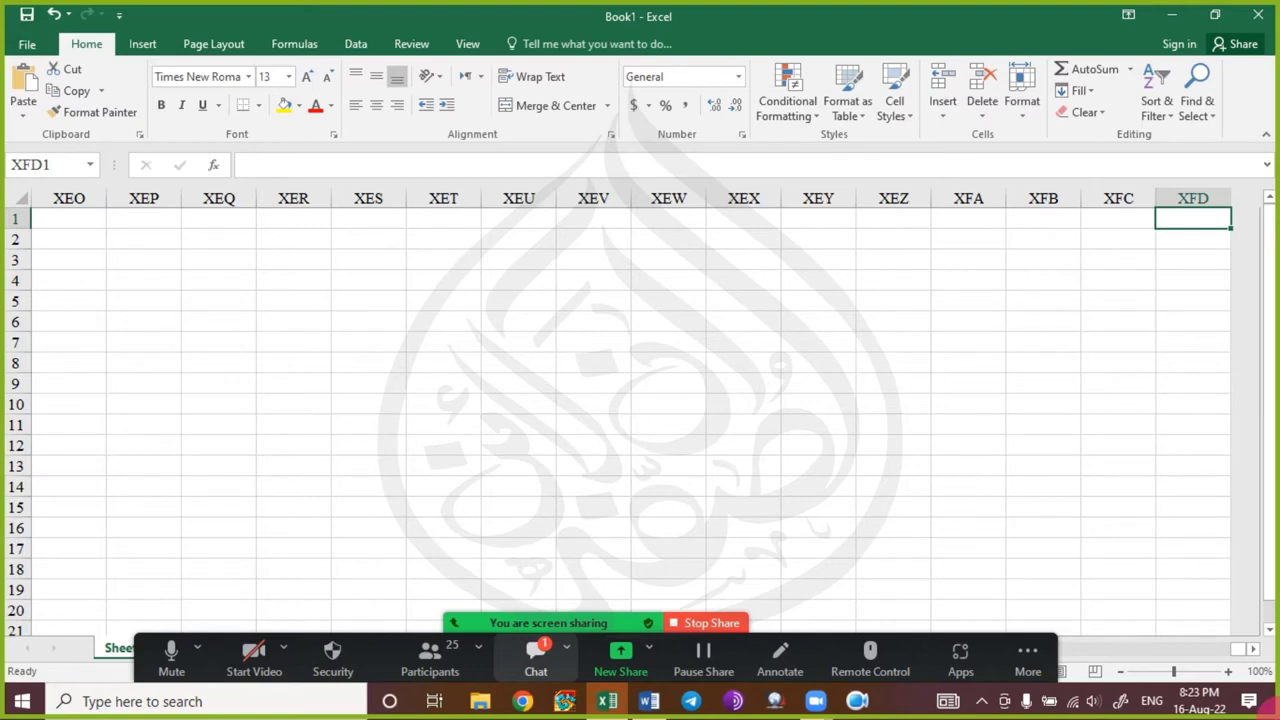
{"action": "key", "text": "ctrl+Down"}
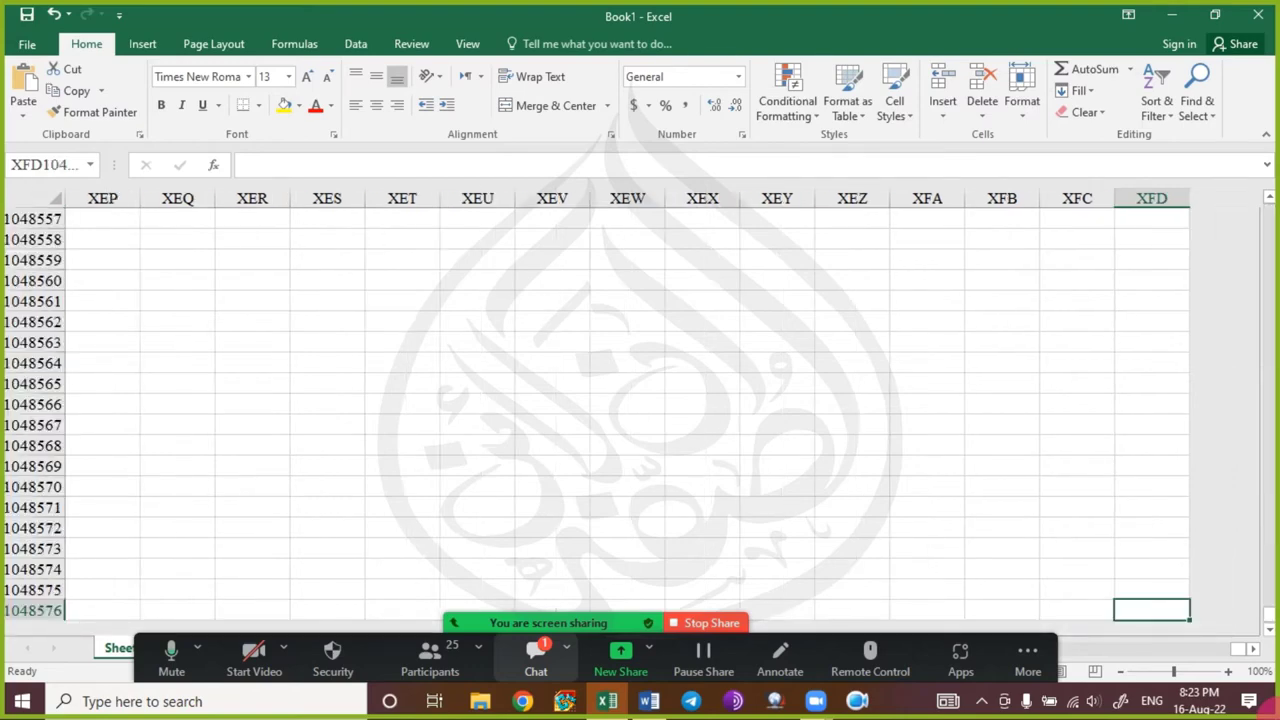
{"action": "key", "text": "ctrl+Left"}
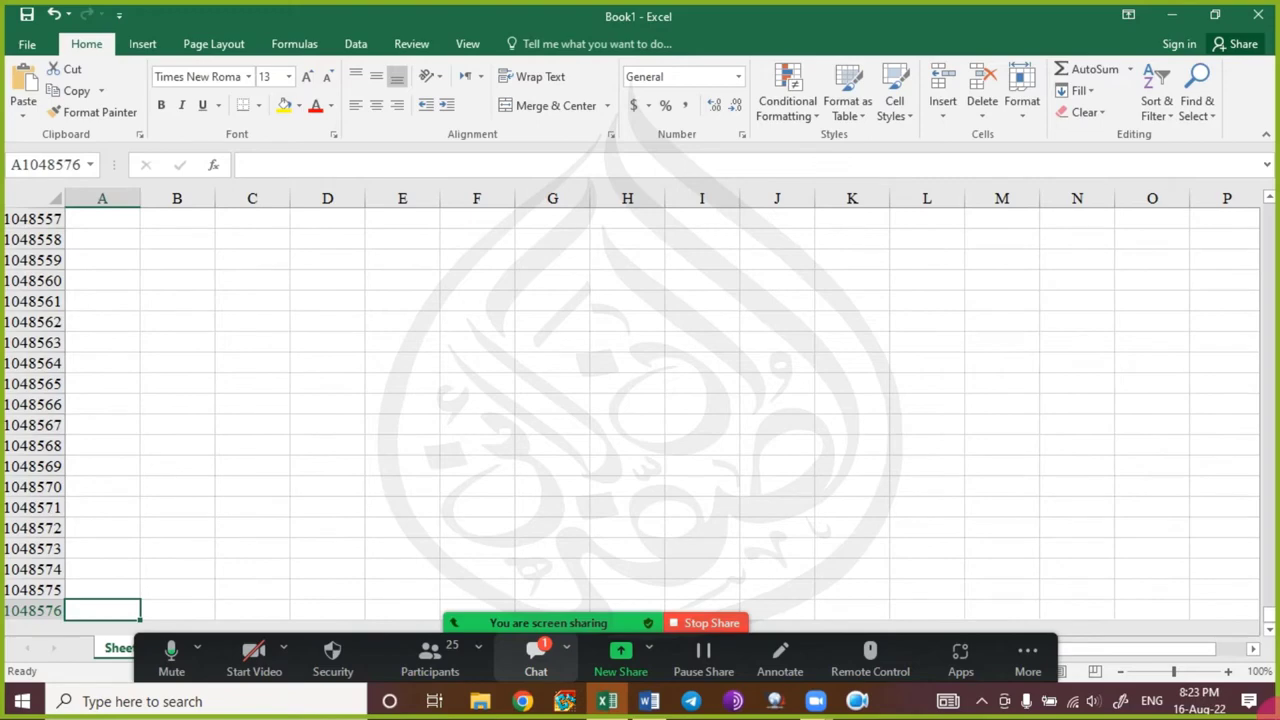
{"action": "key", "text": "ctrl+Up"}
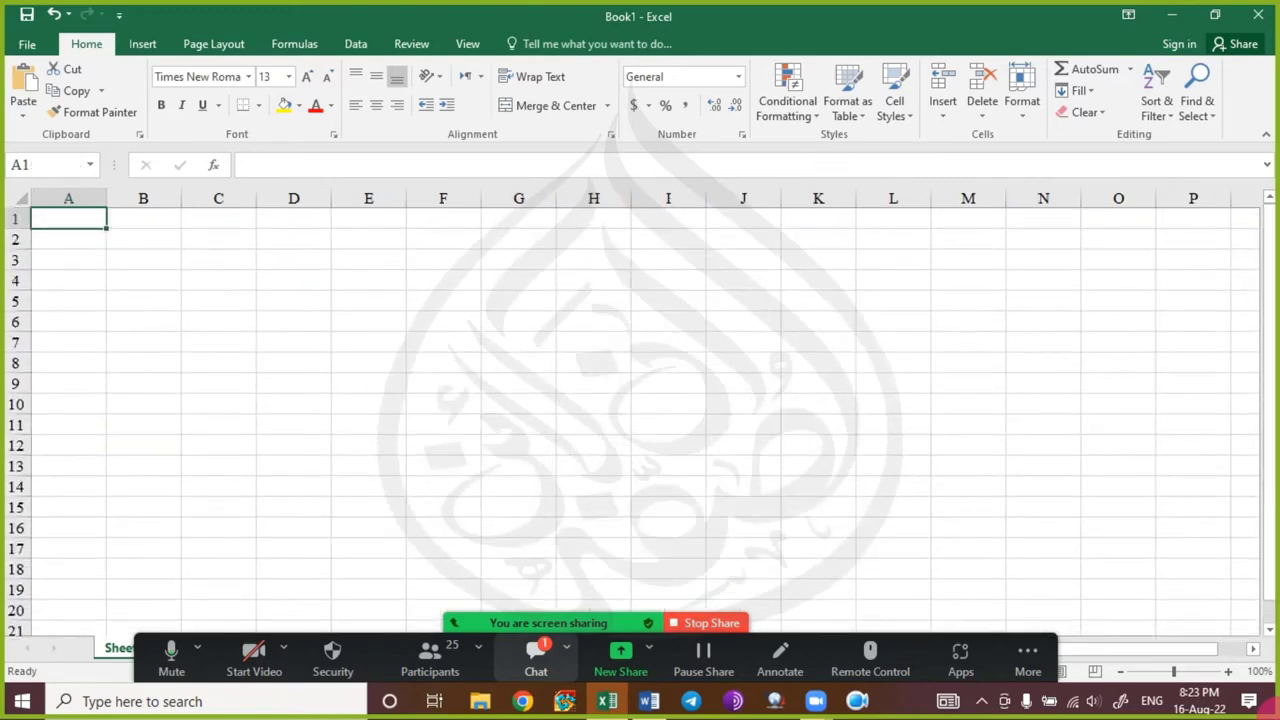
{"action": "left_click", "coordinate": [549, 651]}
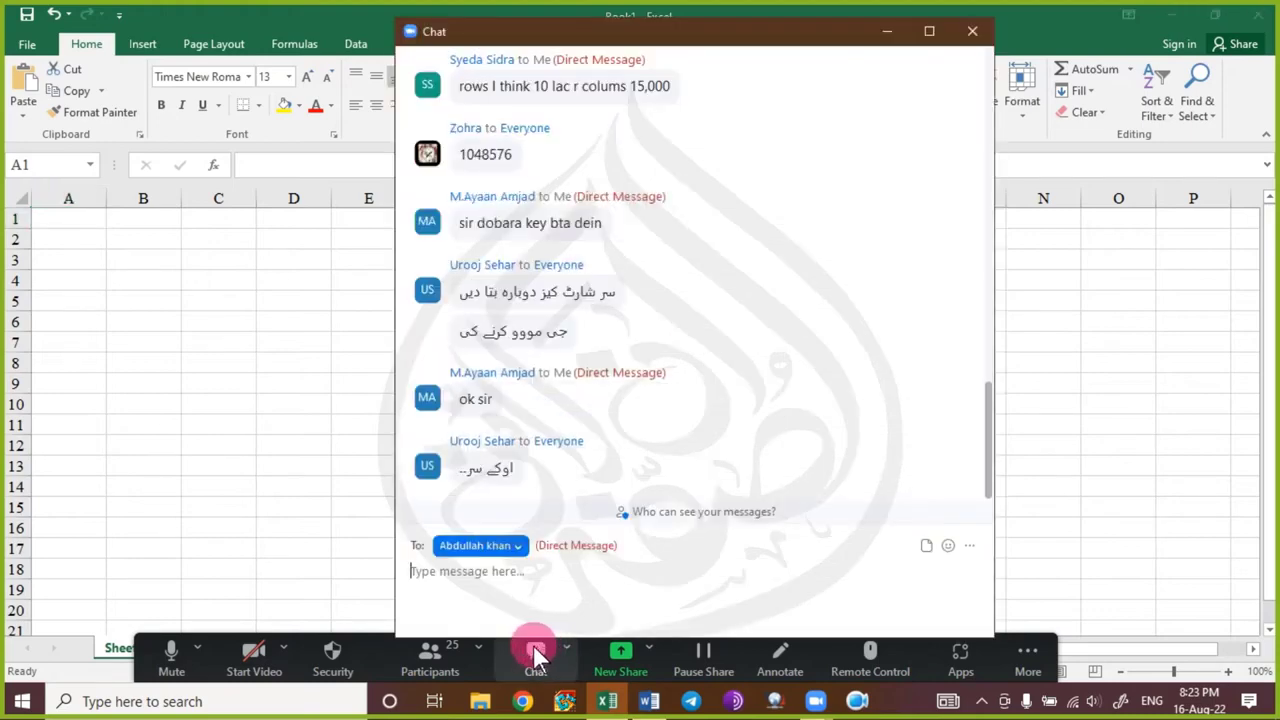
Close the Zoom chat, refocus Excel, reopen the chat to read new replies, then minimise it.
{"action": "left_click", "coordinate": [975, 34]}
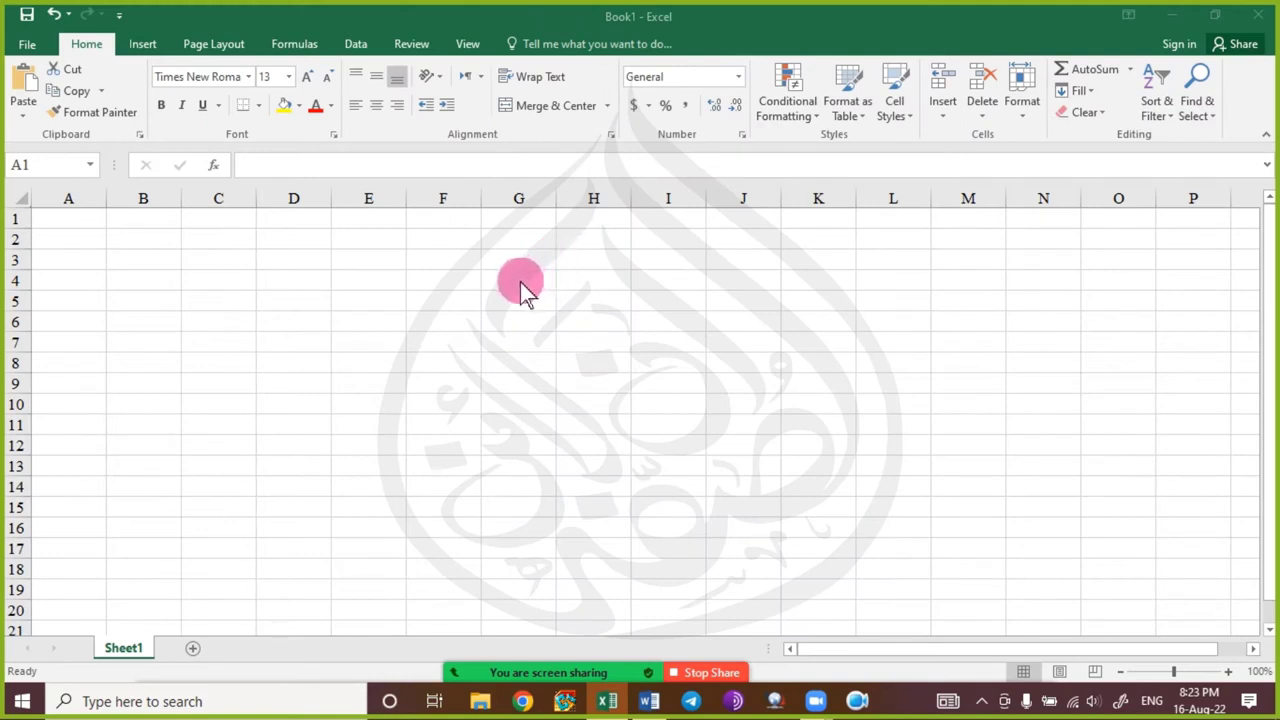
{"action": "left_click", "coordinate": [40, 280]}
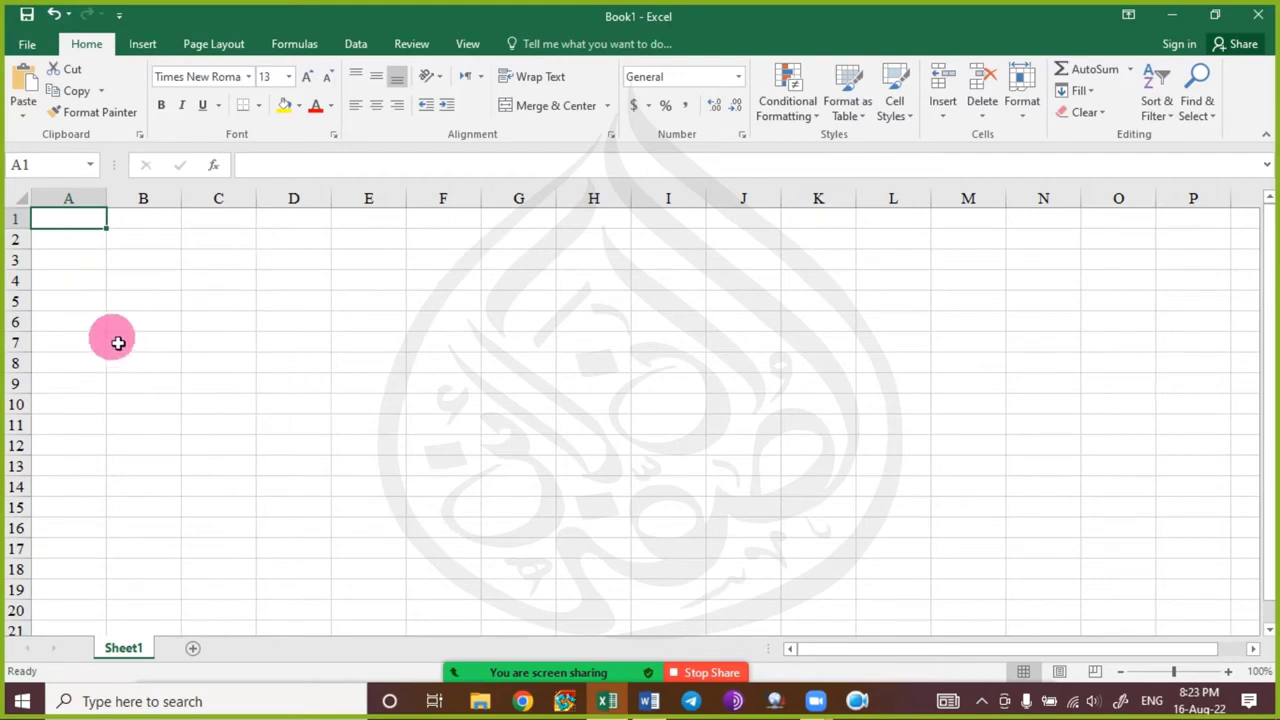
{"action": "left_click", "coordinate": [549, 655]}
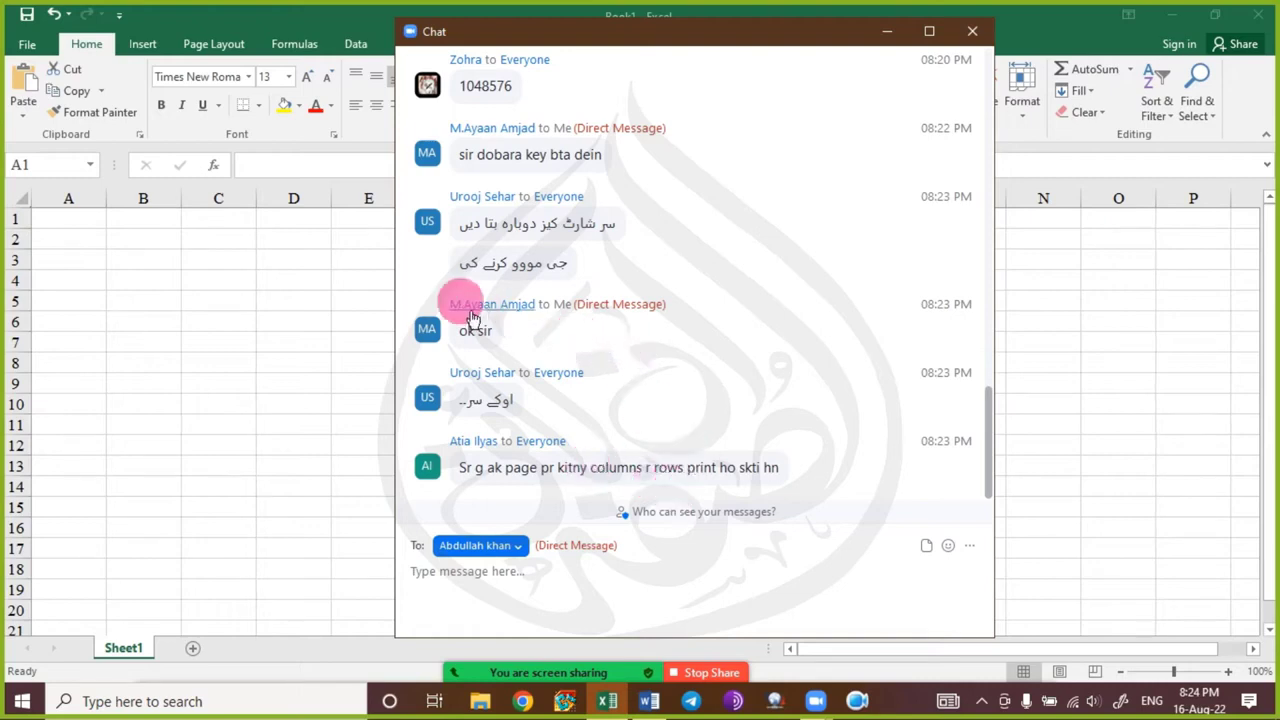
{"action": "left_click", "coordinate": [883, 36]}
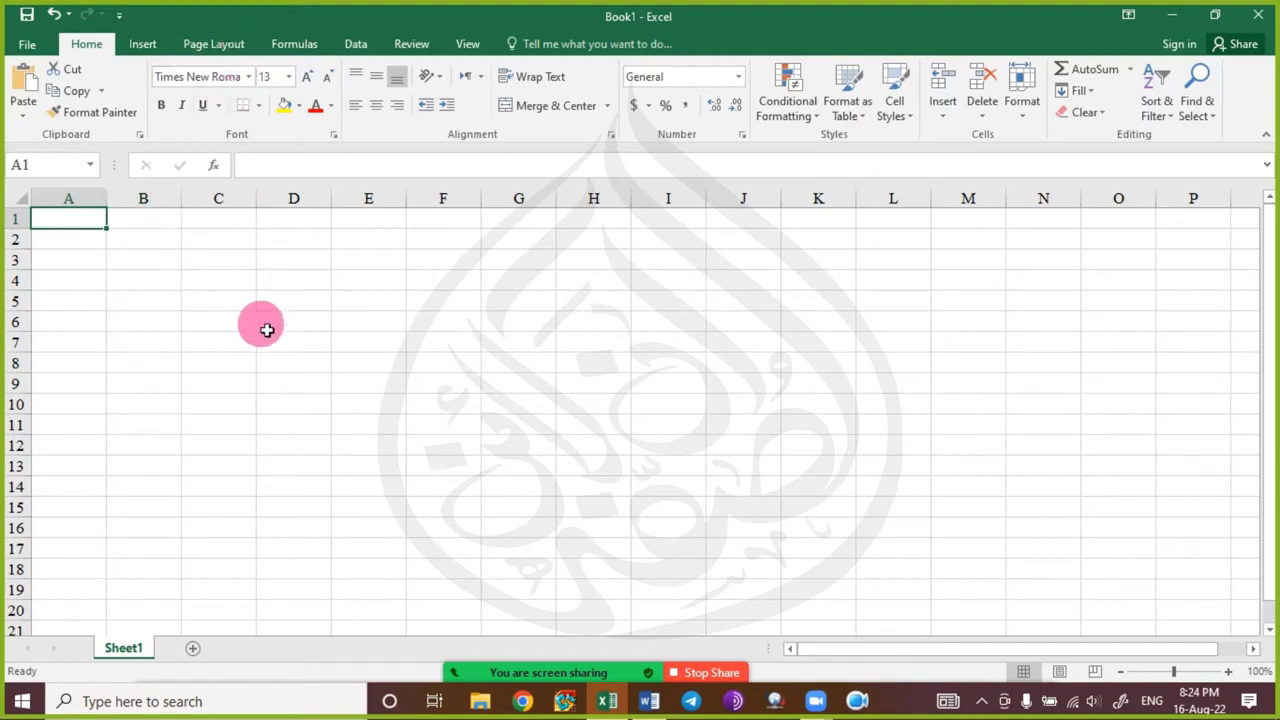
Open the print preview with Ctrl+P, exit it, and scroll around the blank sheet.
{"action": "key", "text": "ctrl+p"}
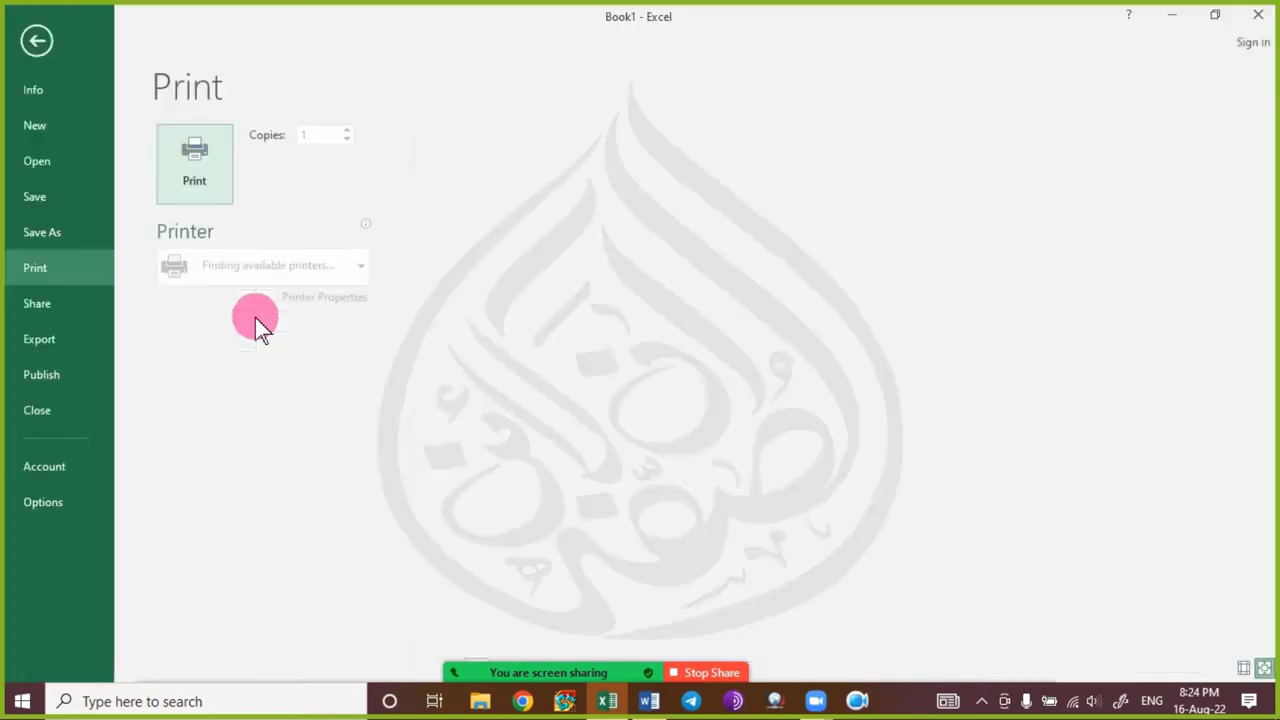
{"action": "key", "text": "Escape"}
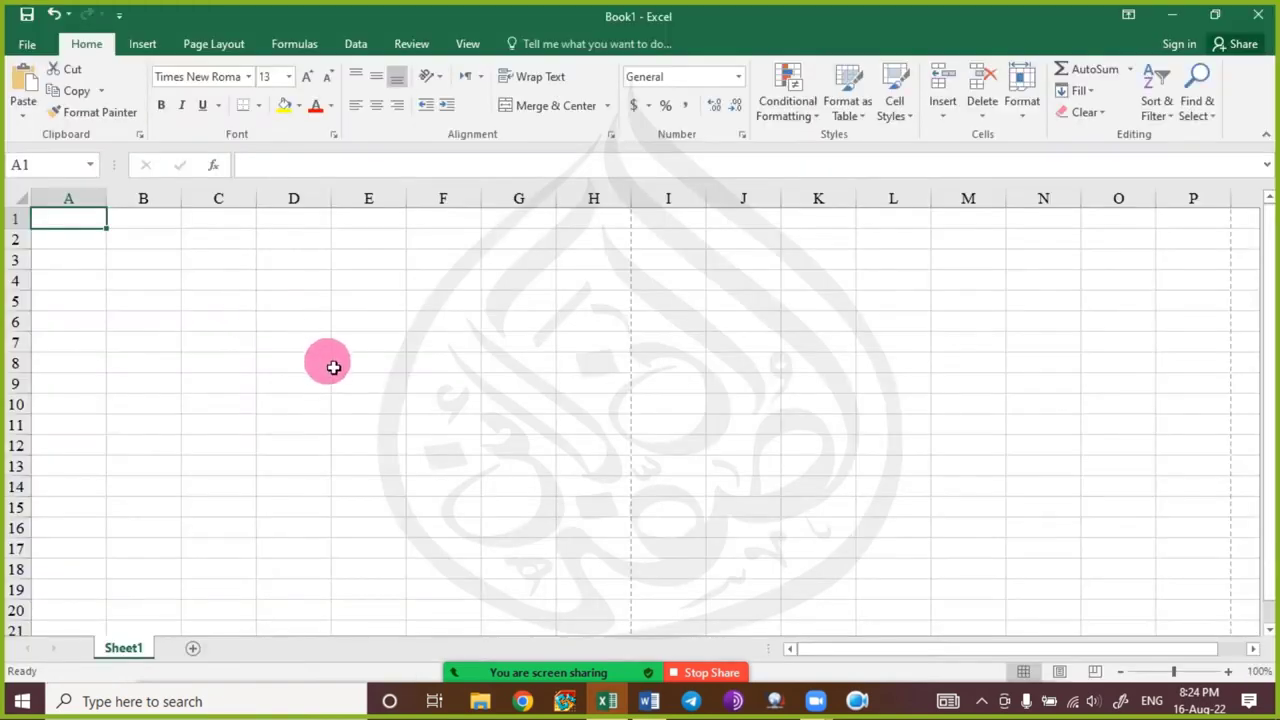
{"action": "scroll", "coordinate": [295, 375], "scroll_direction": "down", "scroll_amount": 6}
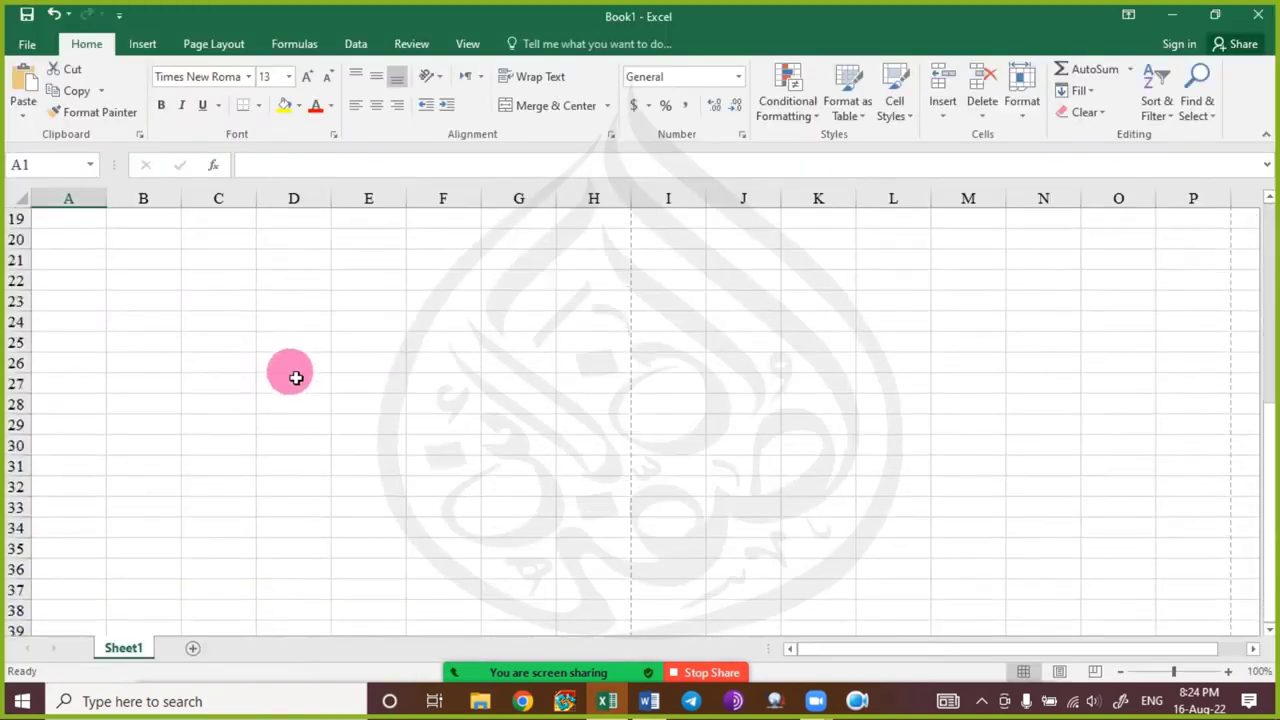
{"action": "scroll", "coordinate": [296, 378], "scroll_direction": "down", "scroll_amount": 3}
{"action": "scroll", "coordinate": [297, 380], "scroll_direction": "up", "scroll_amount": 9}
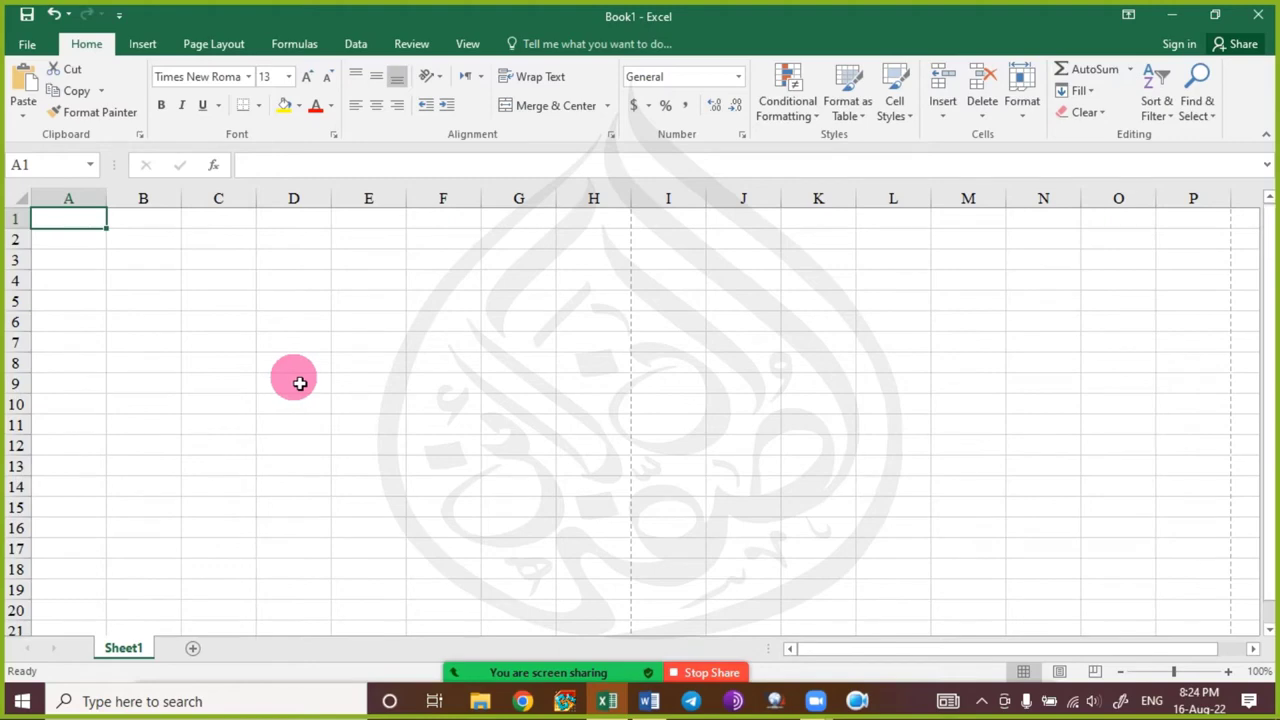
{"action": "scroll", "coordinate": [649, 229], "scroll_direction": "down", "scroll_amount": 5}
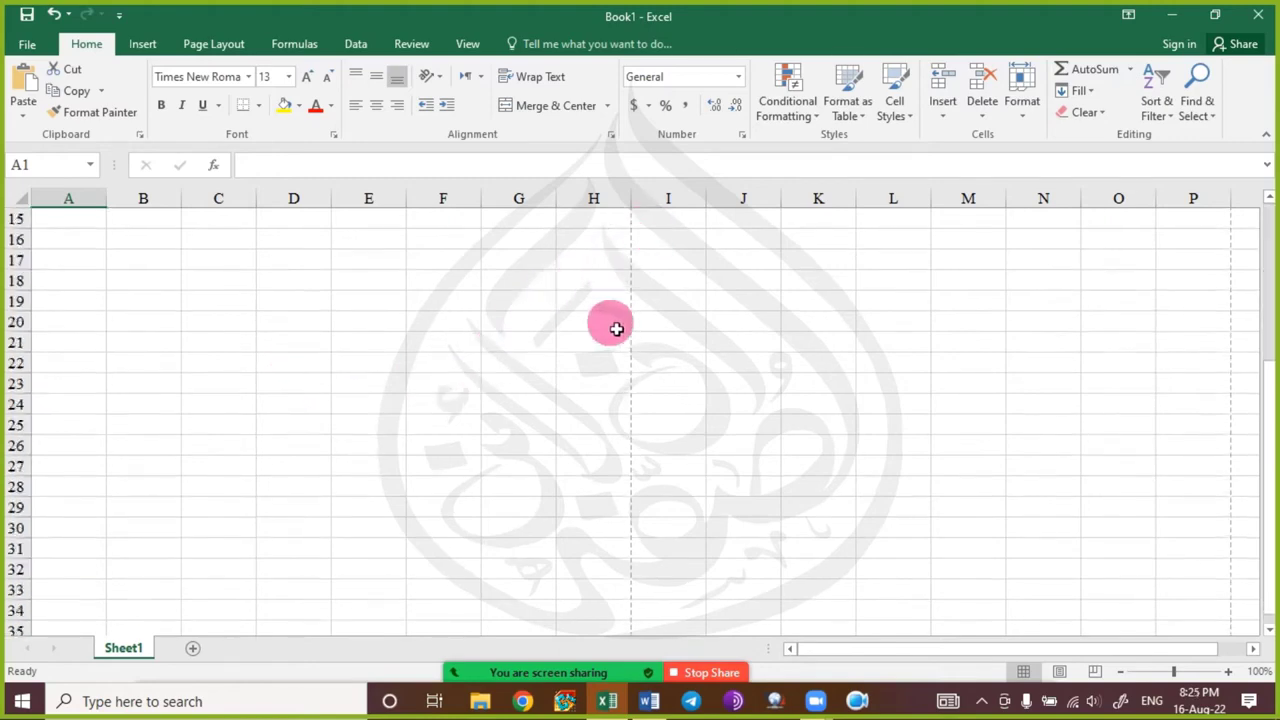
{"action": "scroll", "coordinate": [612, 335], "scroll_direction": "down", "scroll_amount": 5}
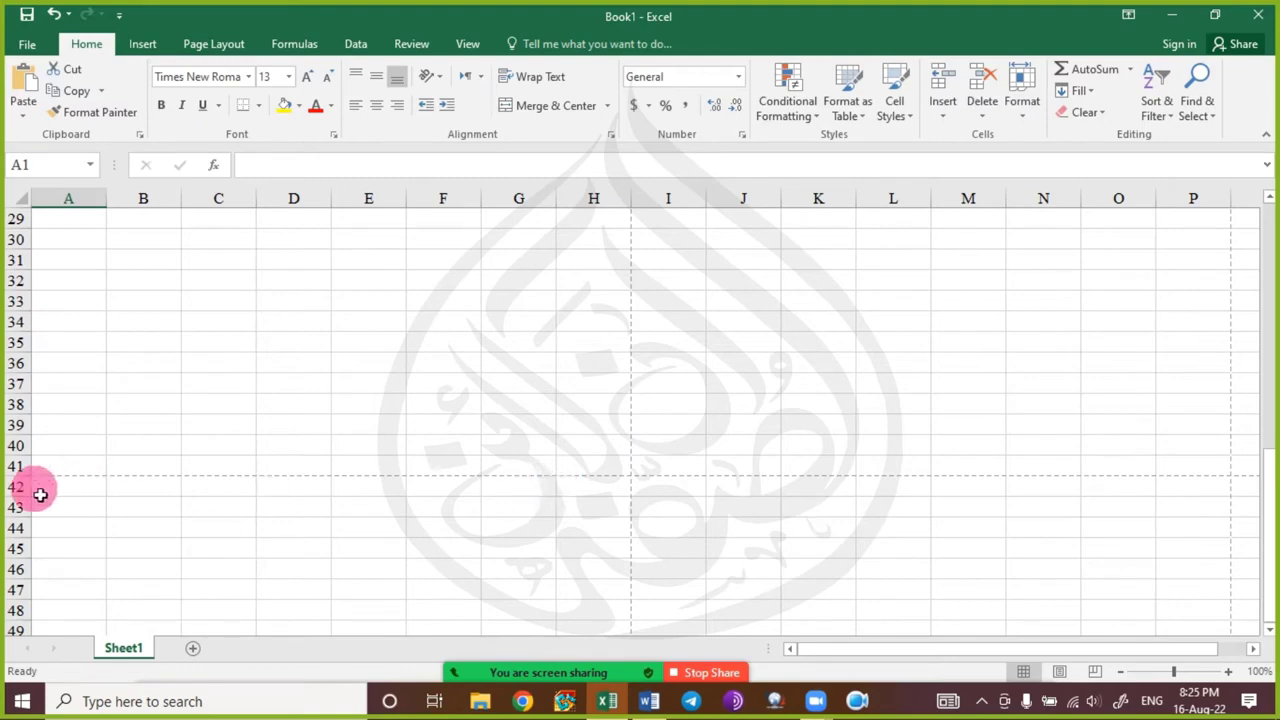
{"action": "scroll", "coordinate": [601, 354], "scroll_direction": "up", "scroll_amount": 3}
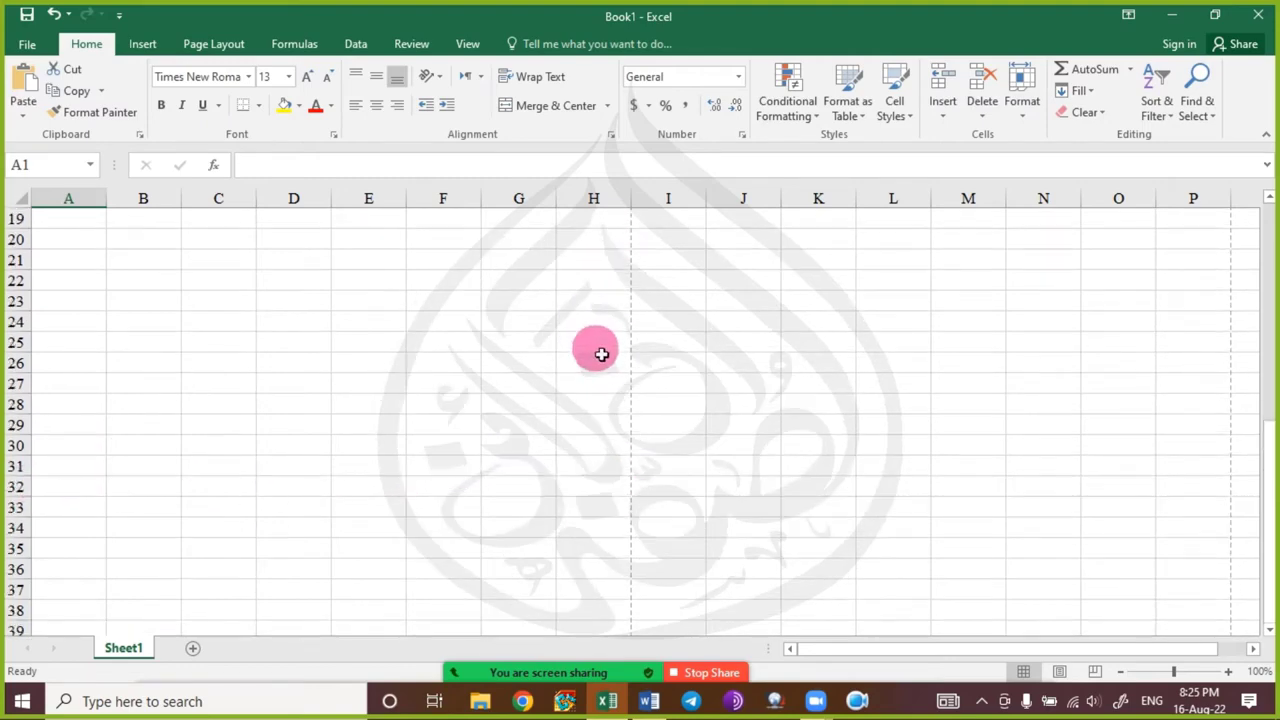
{"action": "scroll", "coordinate": [601, 354], "scroll_direction": "up", "scroll_amount": 6}
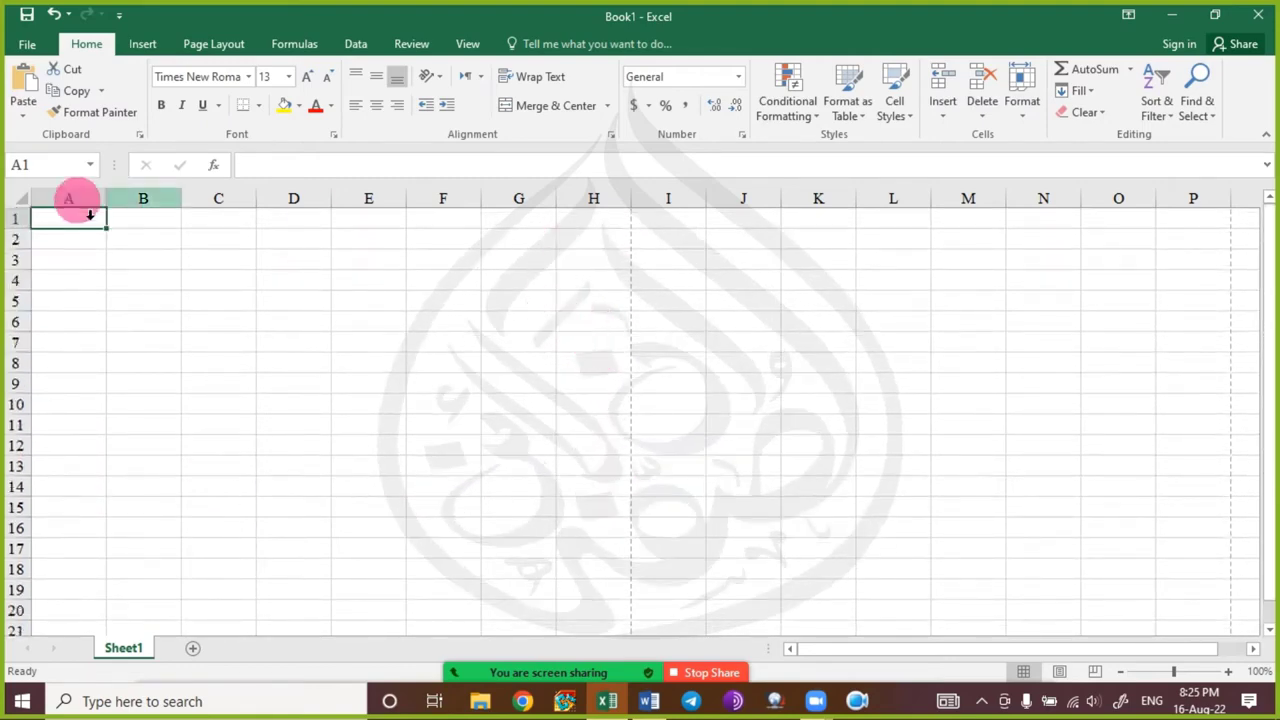
Select columns A–H and rows 1–4, clear each selection, pick B6, then minimise Excel.
{"action": "left_click_drag", "start_coordinate": [69, 198], "coordinate": [520, 243]}
{"action": "left_click", "coordinate": [443, 260]}
{"action": "left_click_drag", "start_coordinate": [14, 220], "coordinate": [12, 620]}
{"action": "left_click", "coordinate": [252, 482]}
{"action": "scroll", "coordinate": [300, 421], "scroll_direction": "up", "scroll_amount": 9}
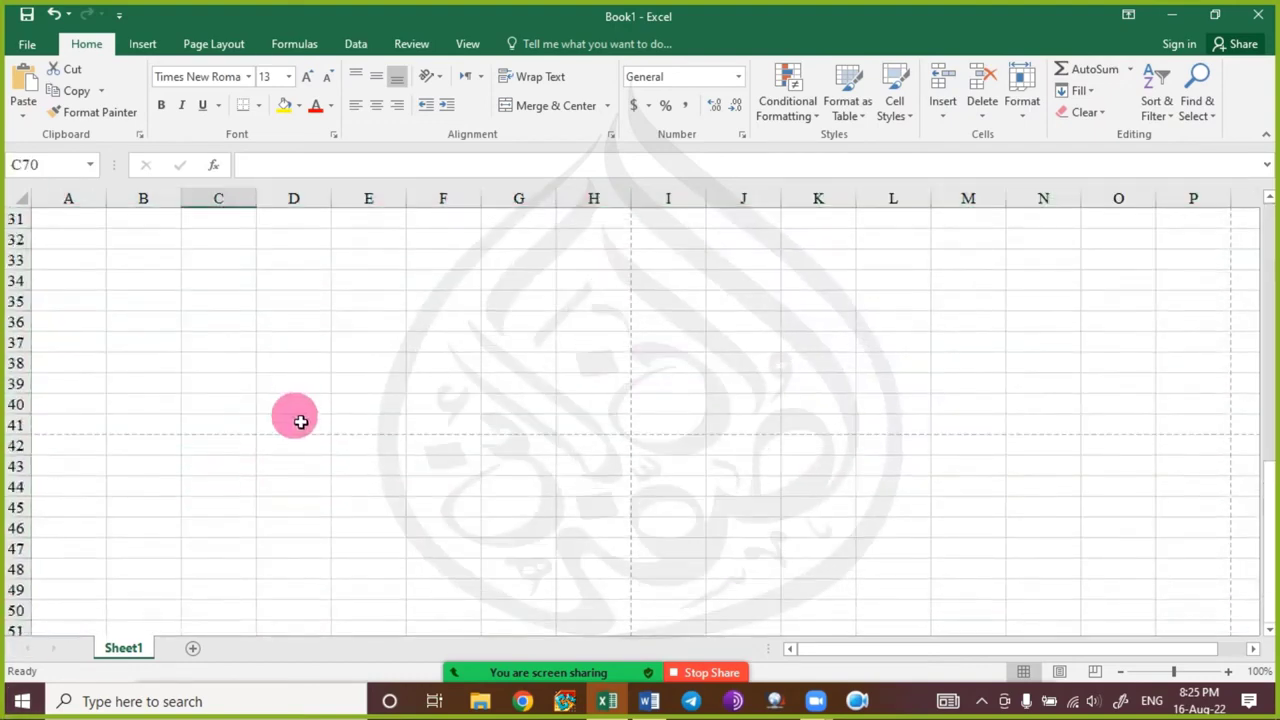
{"action": "scroll", "coordinate": [300, 421], "scroll_direction": "up", "scroll_amount": 10}
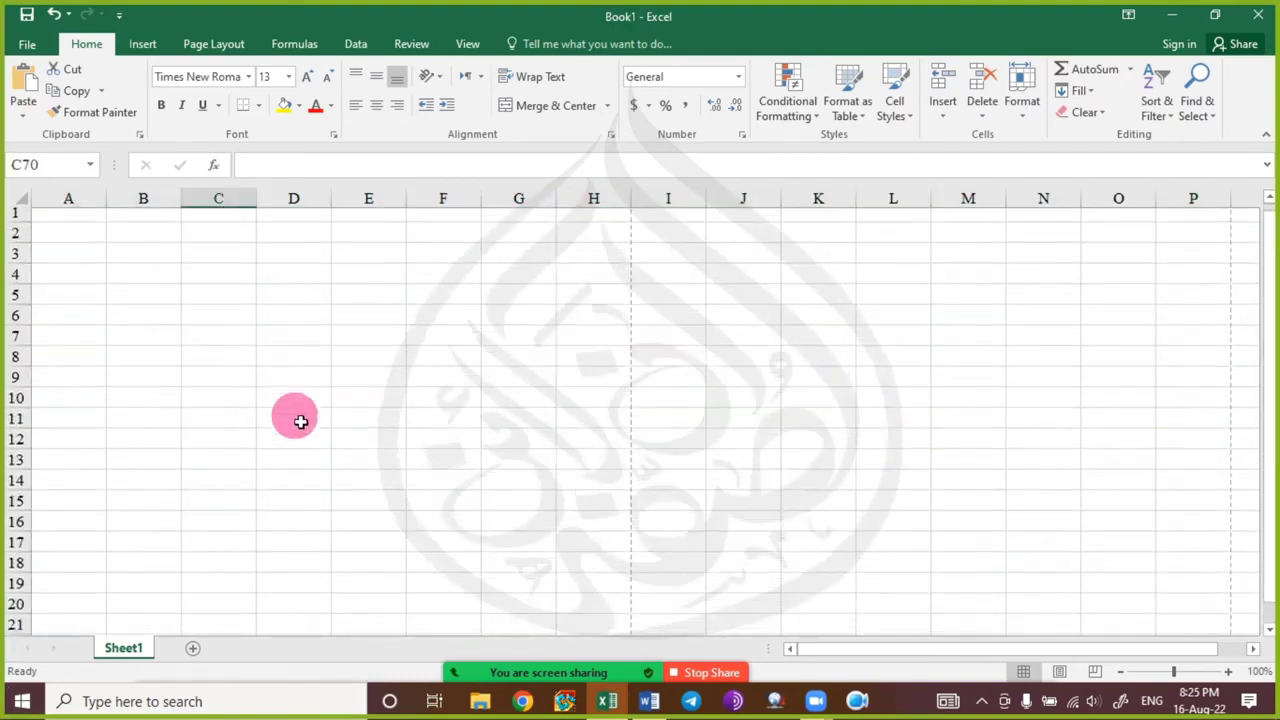
{"action": "scroll", "coordinate": [300, 421], "scroll_direction": "down", "scroll_amount": 9}
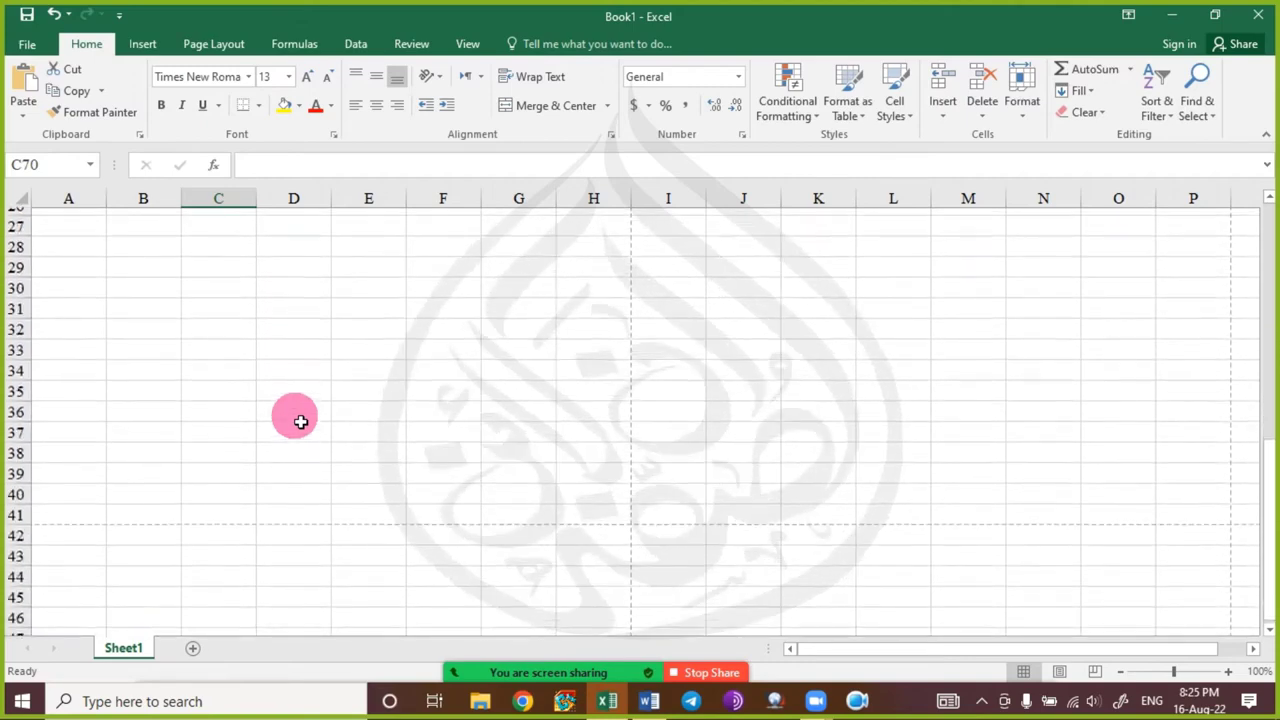
{"action": "scroll", "coordinate": [178, 419], "scroll_direction": "up", "scroll_amount": 3}
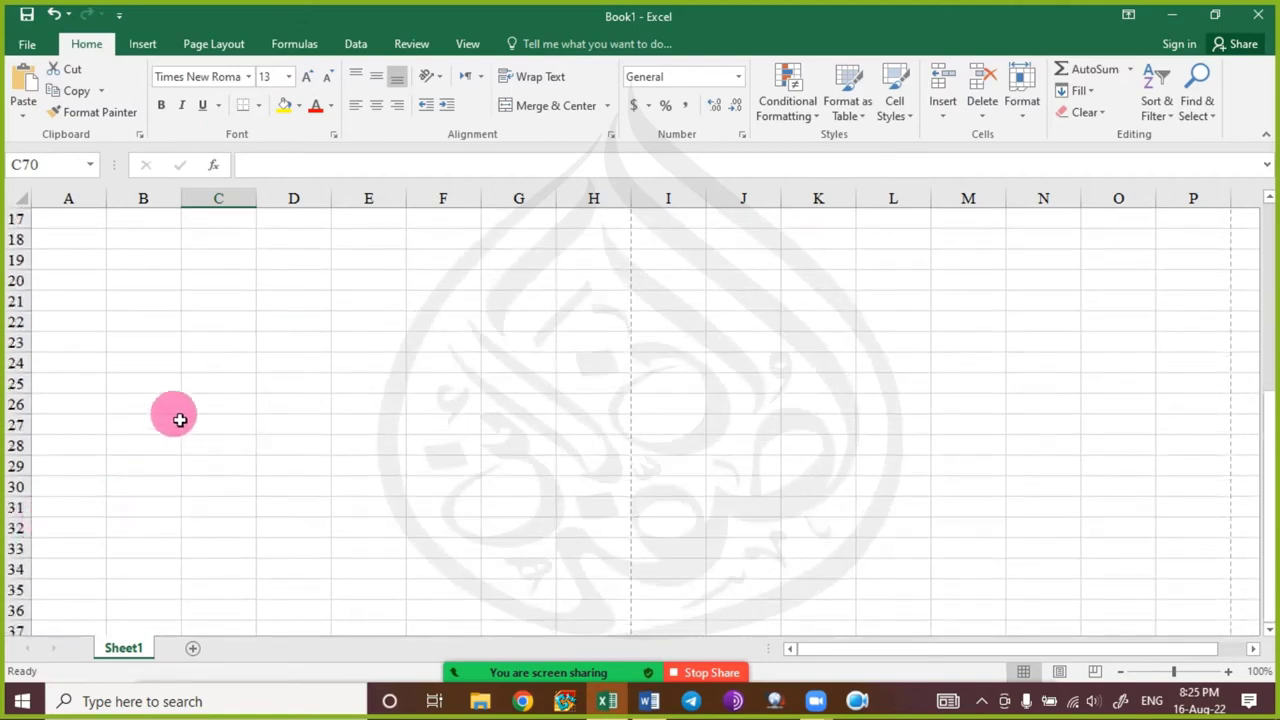
{"action": "scroll", "coordinate": [178, 419], "scroll_direction": "up", "scroll_amount": 5}
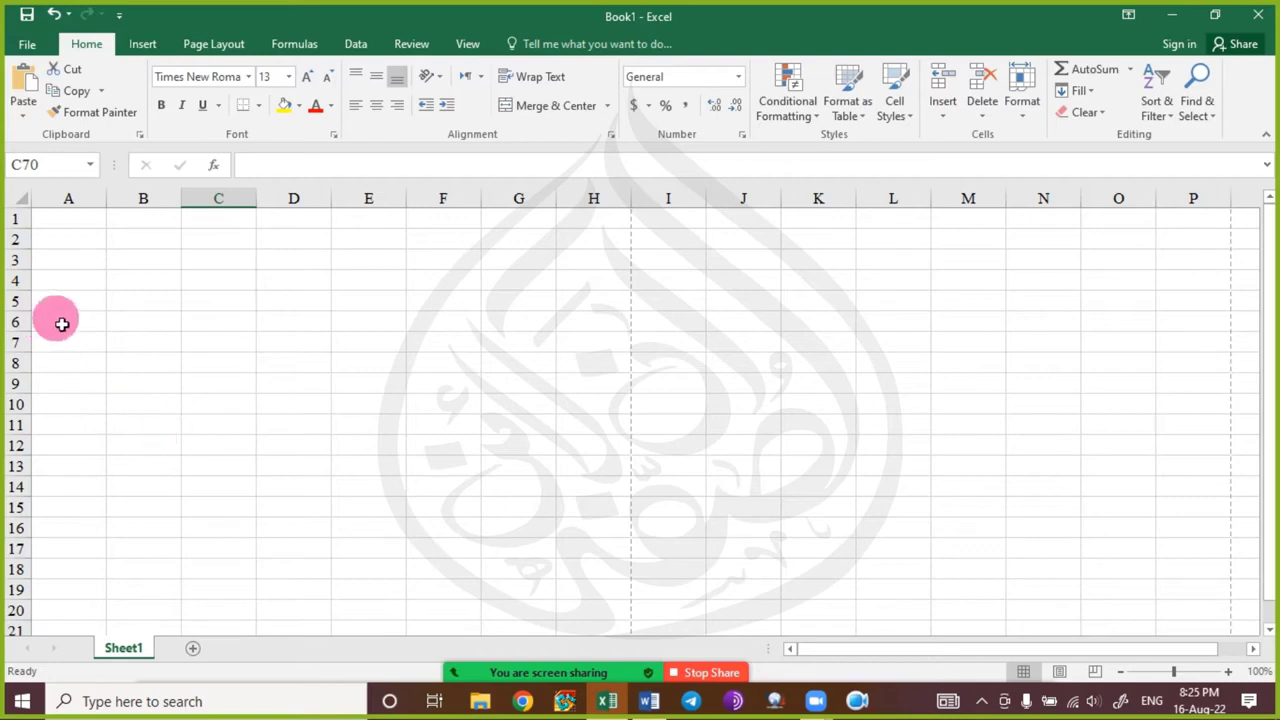
{"action": "left_click", "coordinate": [175, 321]}
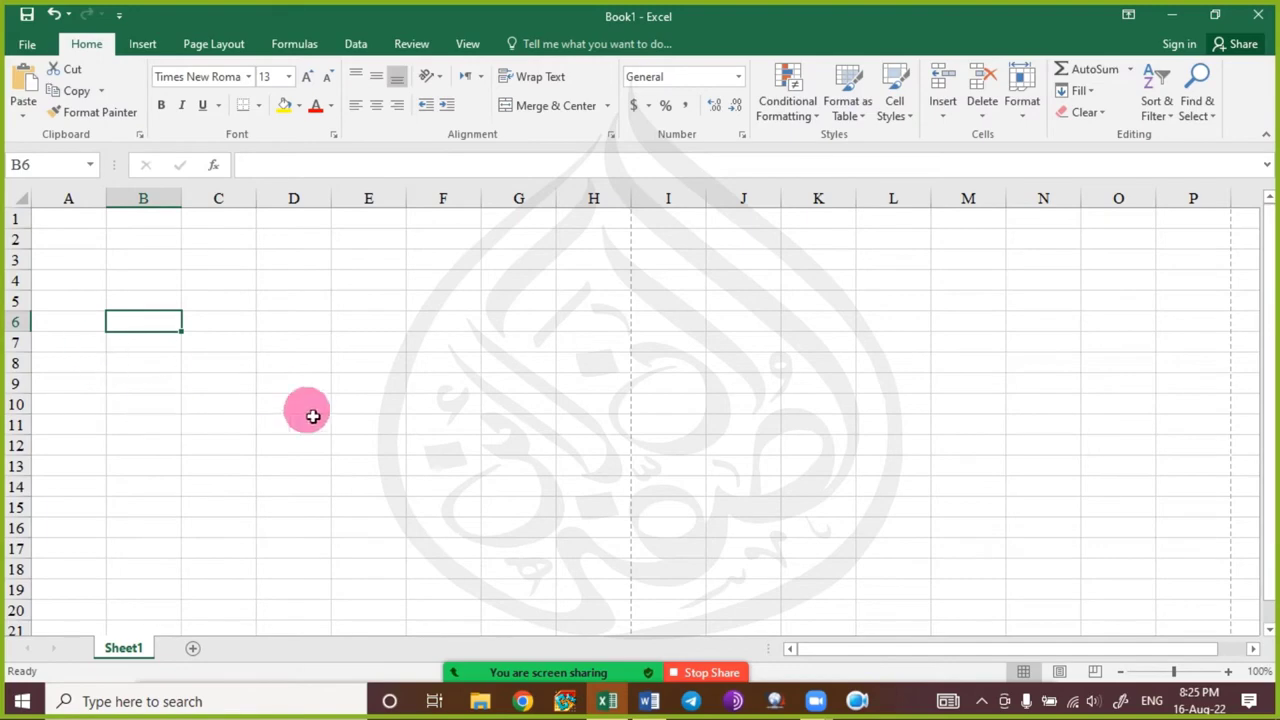
{"action": "left_click", "coordinate": [1162, 16]}
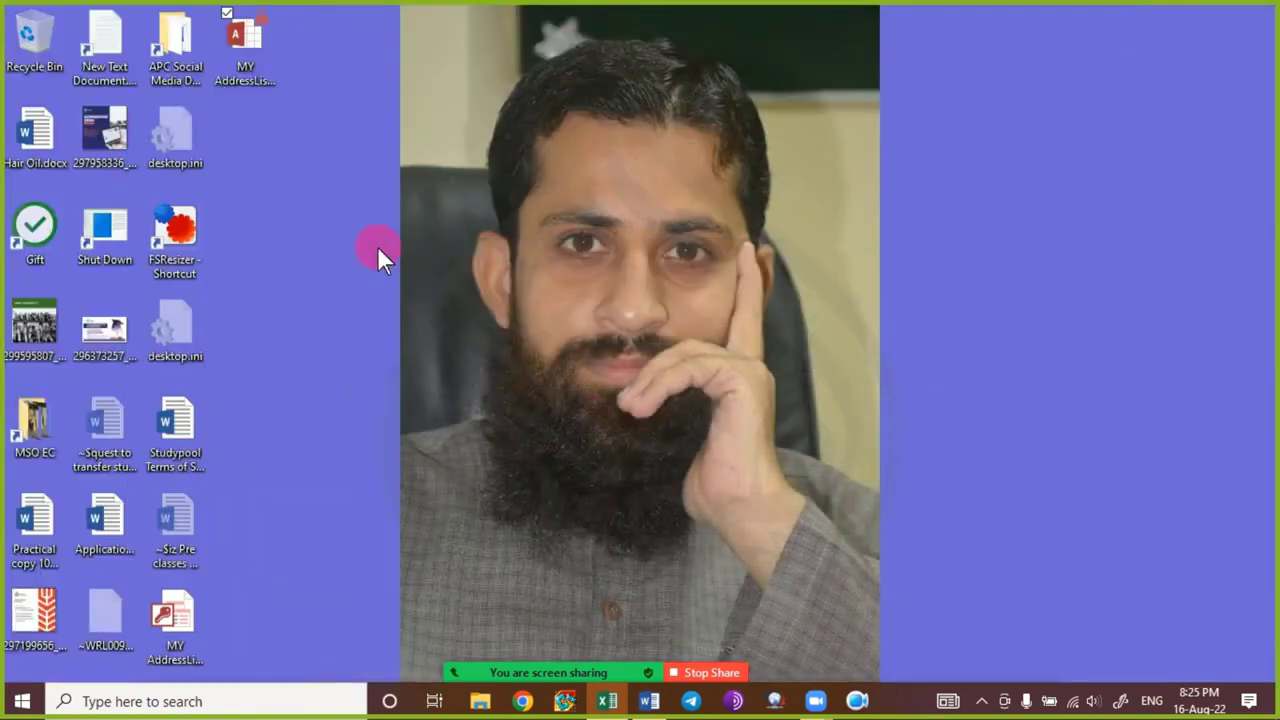
{"action": "left_click_drag", "start_coordinate": [373, 248], "coordinate": [250, 50]}
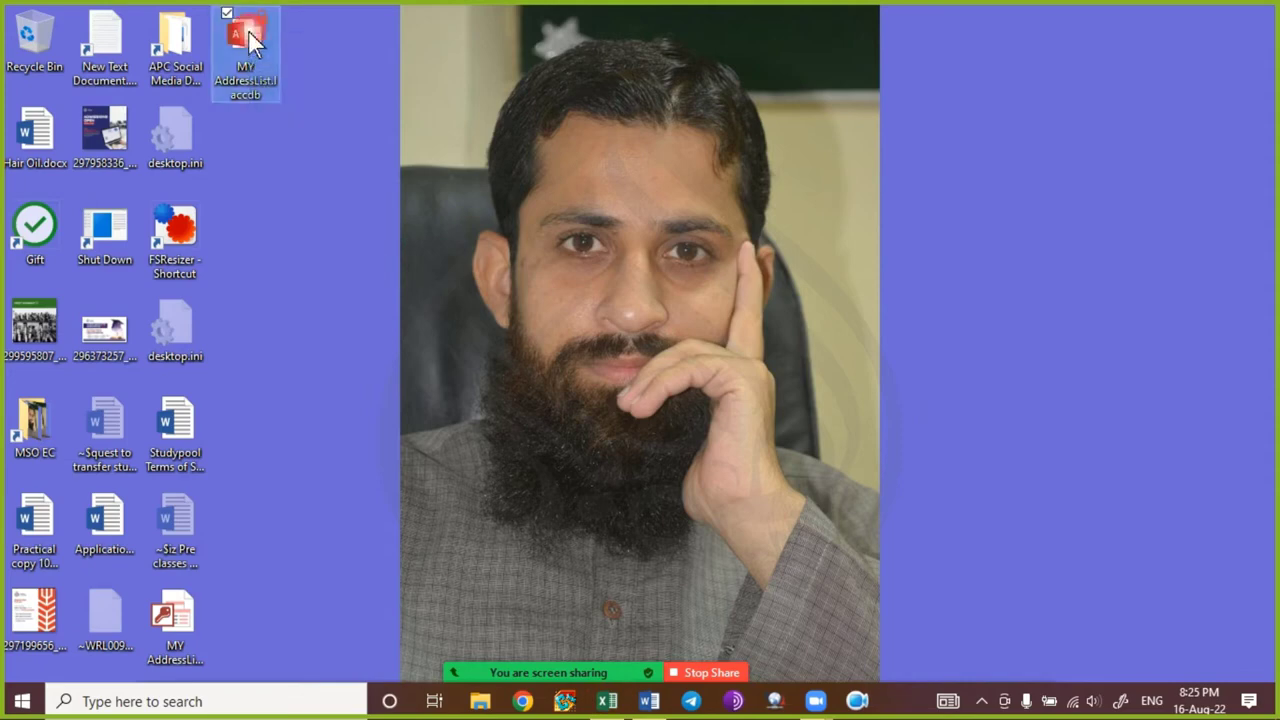
{"action": "key", "text": "shift+Delete"}
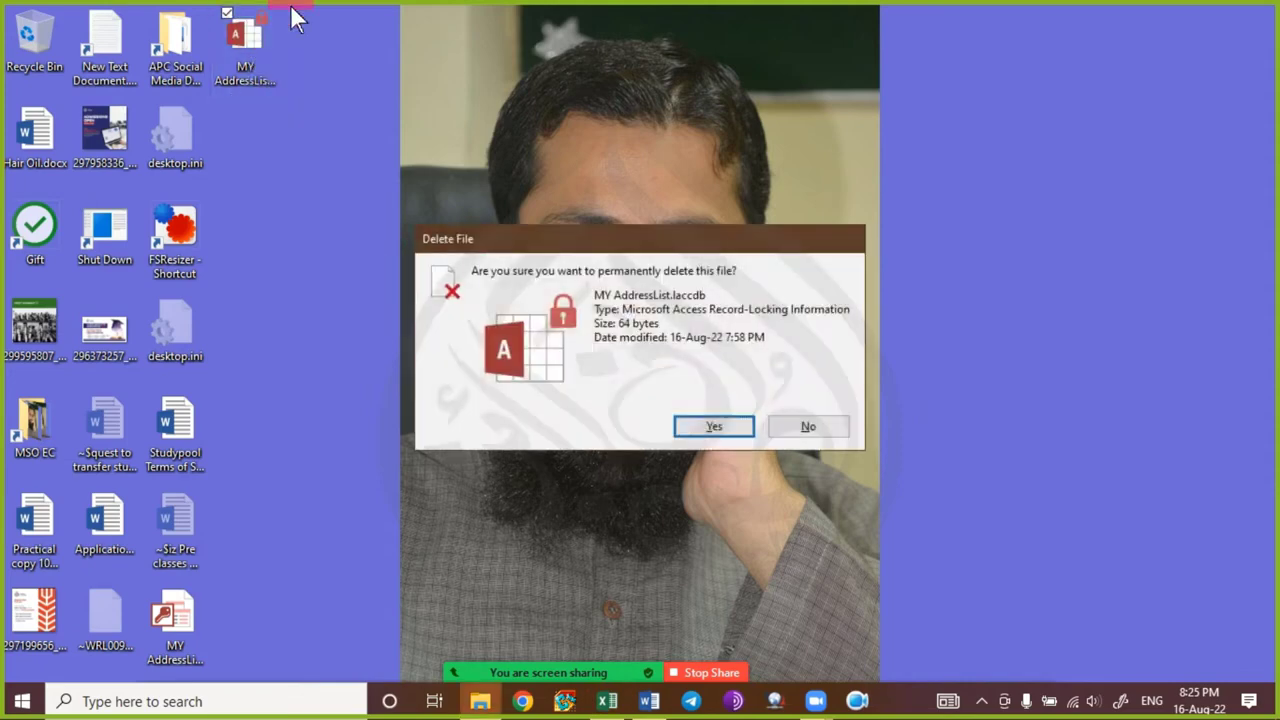
{"action": "key", "text": "Return"}
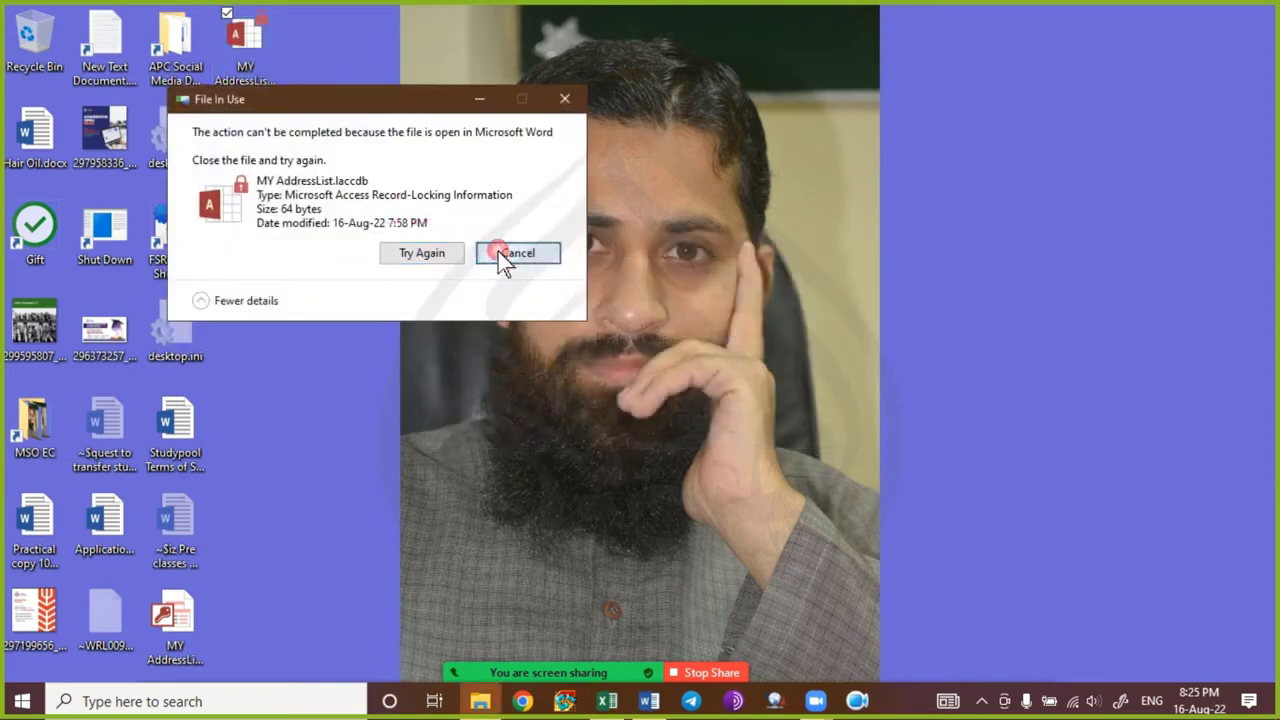
{"action": "left_click", "coordinate": [498, 251]}
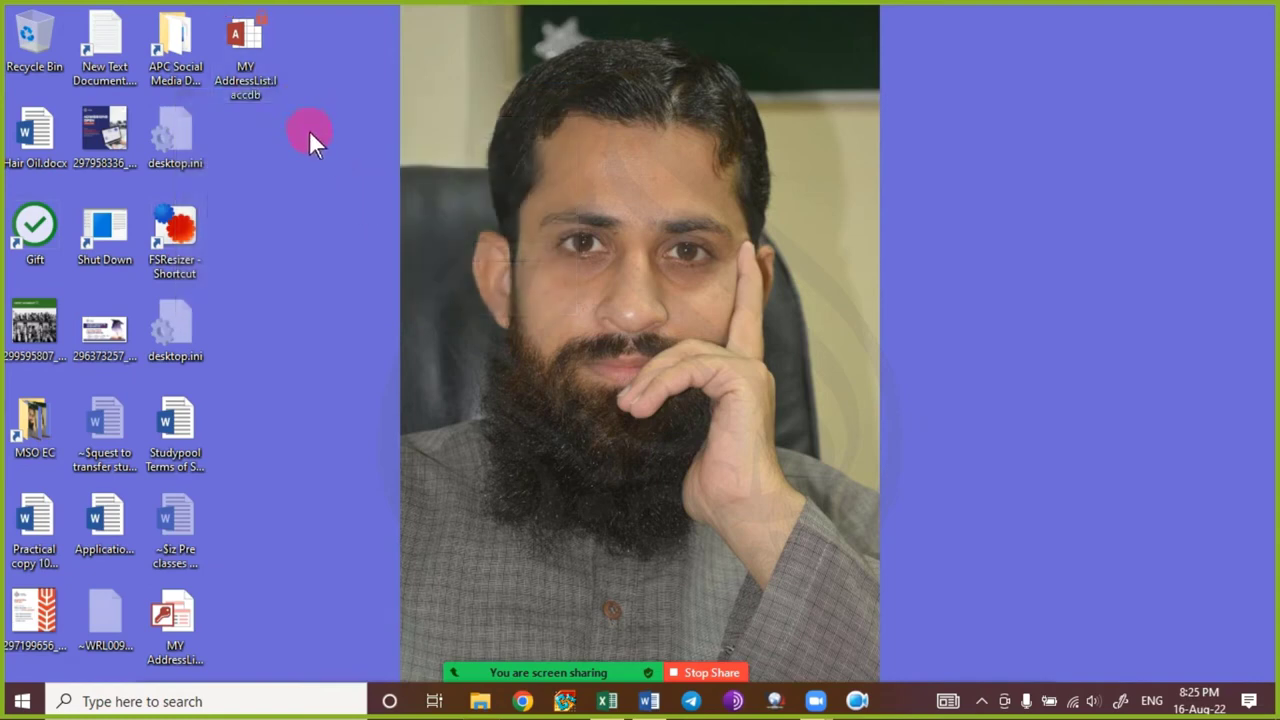
{"action": "key", "text": "ctrl+shift+Escape"}
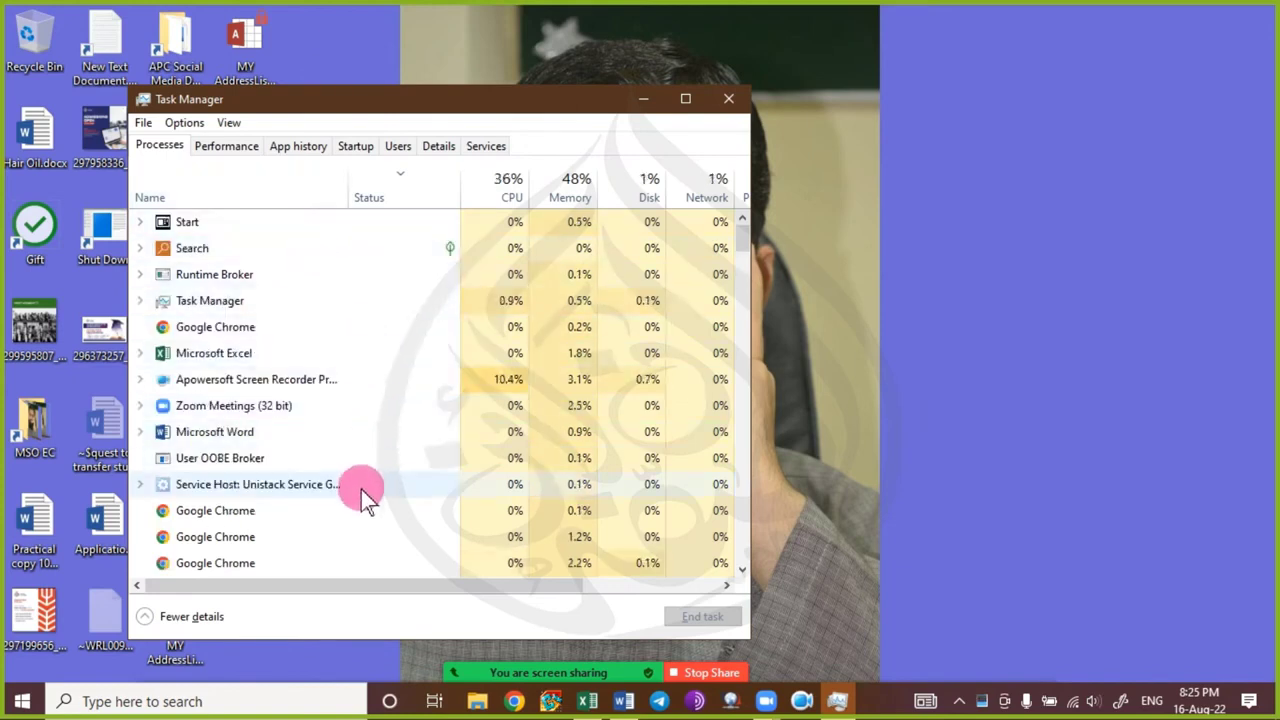
{"action": "scroll", "coordinate": [360, 496], "scroll_direction": "down", "scroll_amount": 2}
{"action": "scroll", "coordinate": [360, 495], "scroll_direction": "down", "scroll_amount": 1}
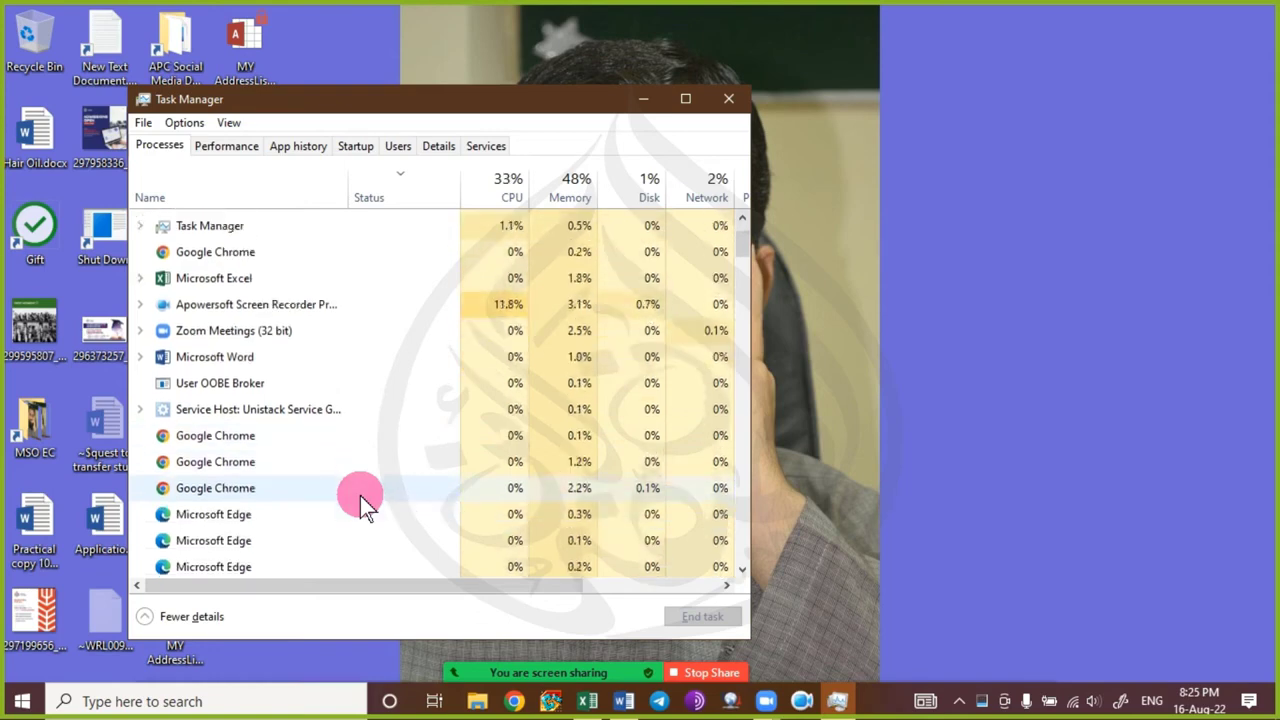
{"action": "scroll", "coordinate": [360, 496], "scroll_direction": "down", "scroll_amount": 2}
{"action": "scroll", "coordinate": [360, 497], "scroll_direction": "down", "scroll_amount": 1}
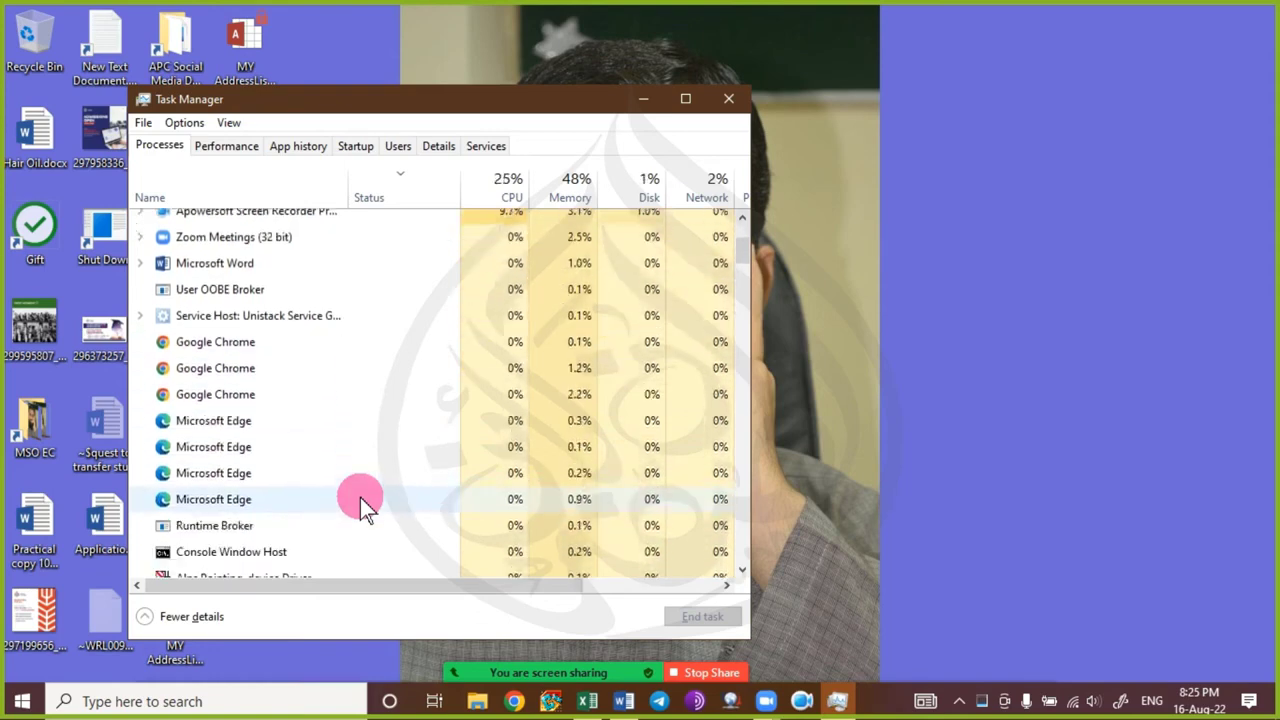
{"action": "key", "text": "alt+F4"}
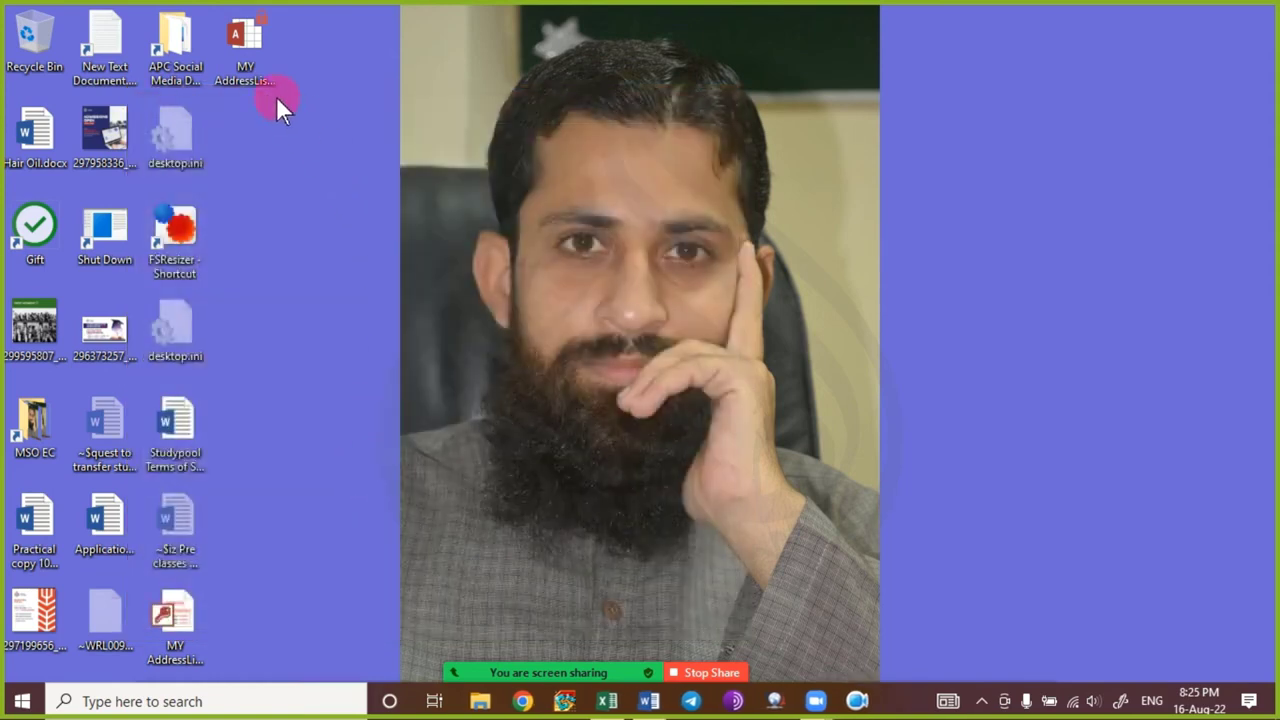
{"action": "key", "text": "Delete"}
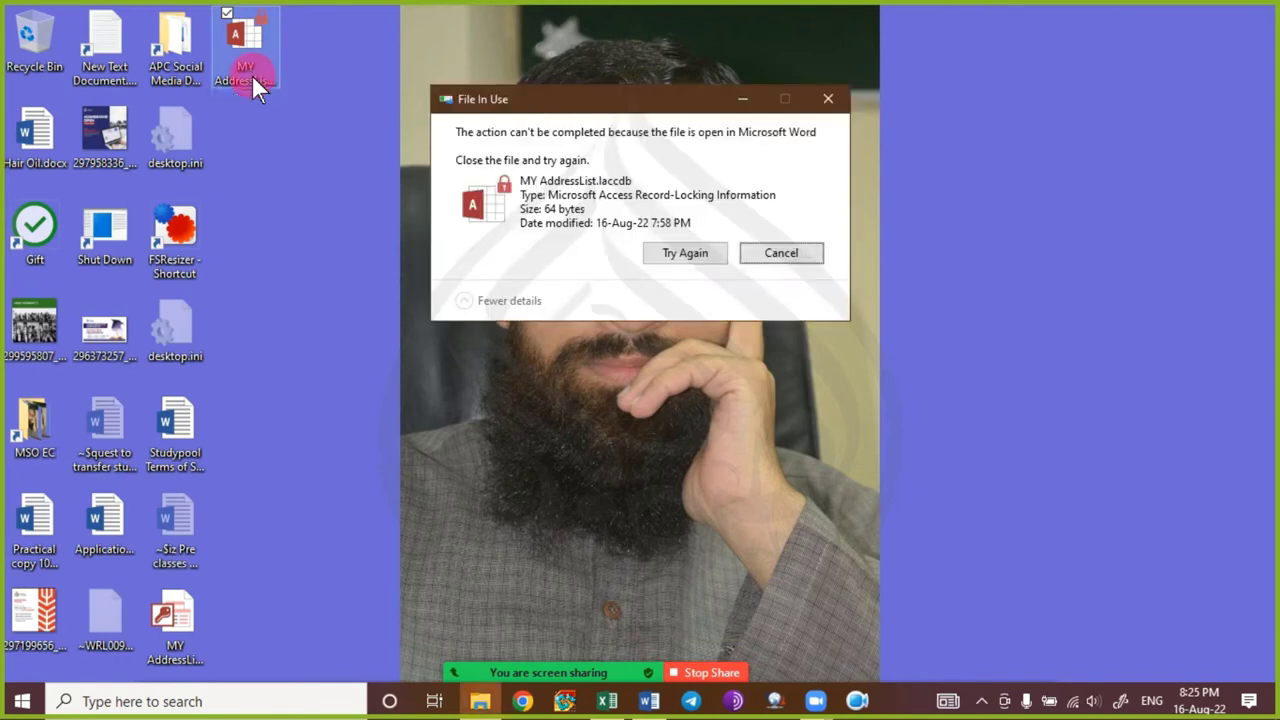
{"action": "key", "text": "Escape"}
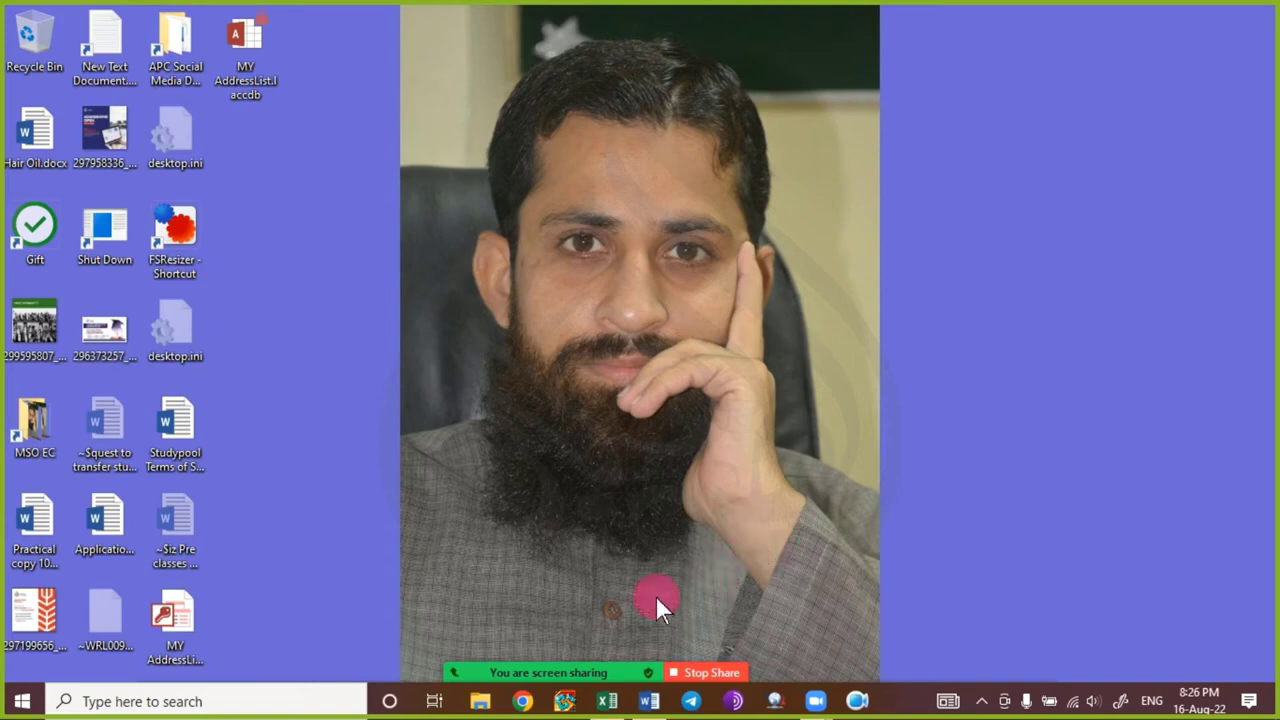
{"action": "mouse_move", "coordinate": [586, 663]}
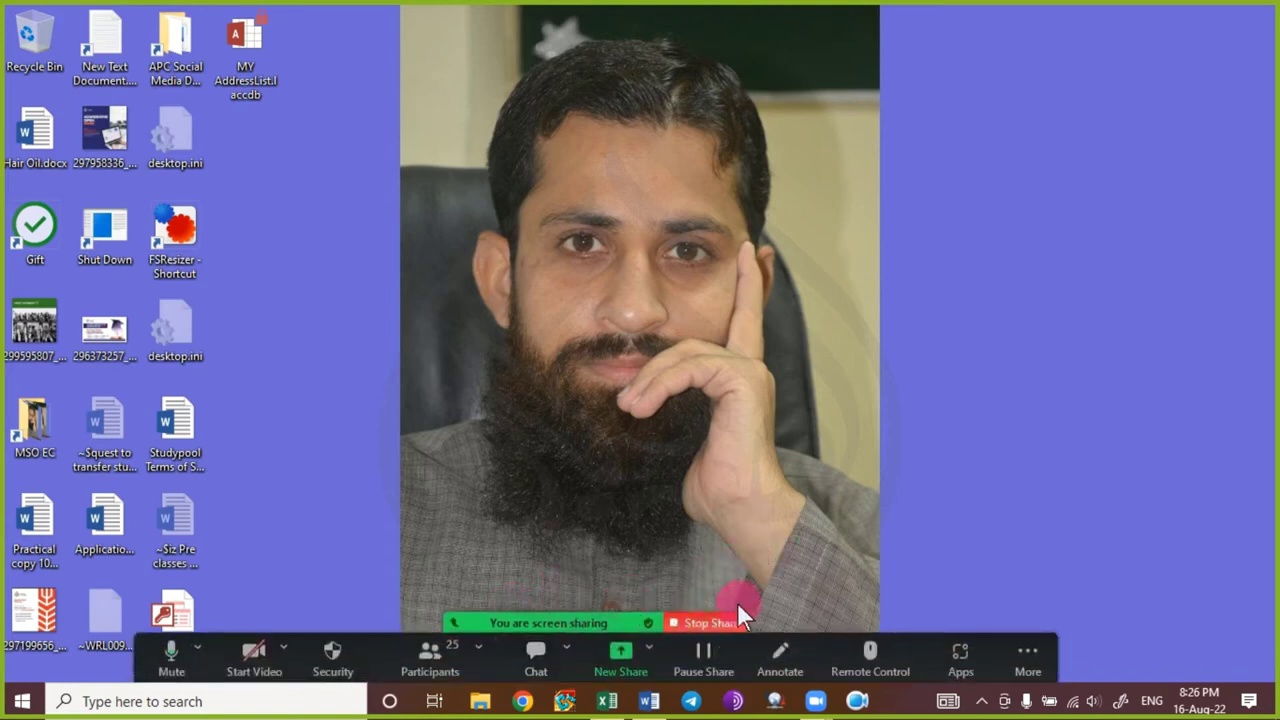
Launch UltraSearch from the desktop context menu and search for *.xlsx files.
{"action": "right_click", "coordinate": [716, 409]}
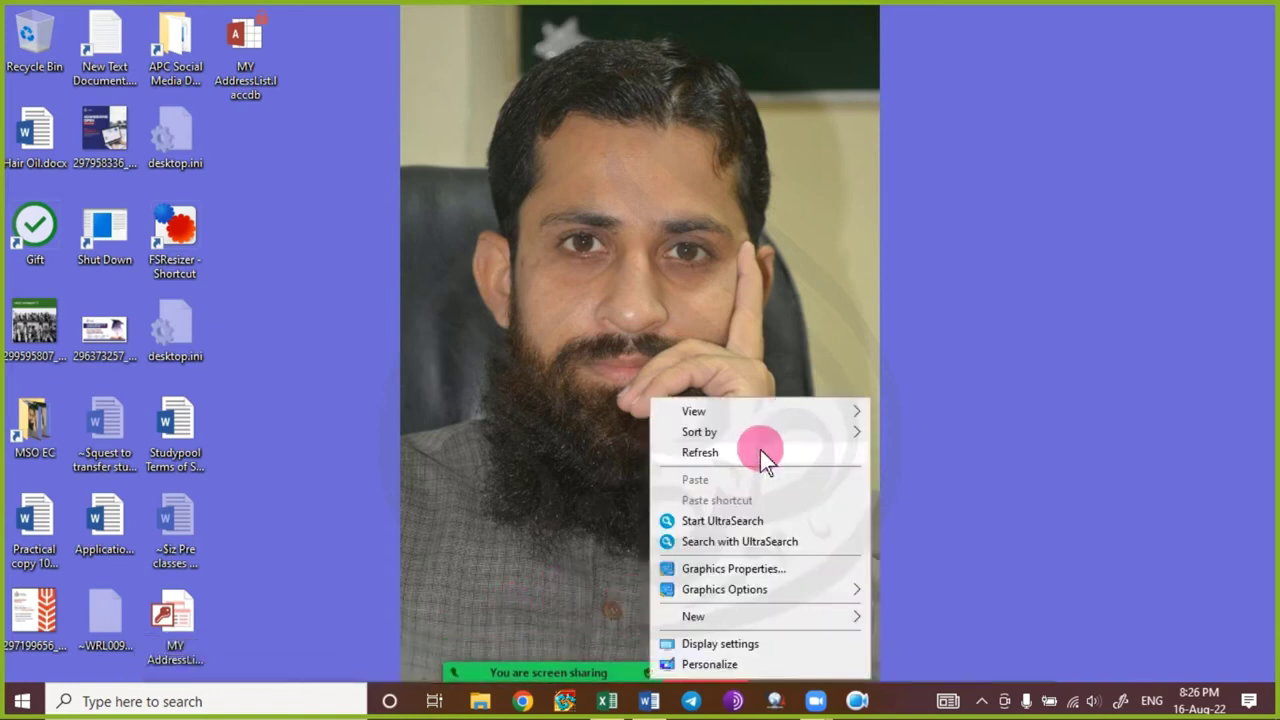
{"action": "left_click", "coordinate": [771, 520]}
{"action": "left_click", "coordinate": [583, 437]}
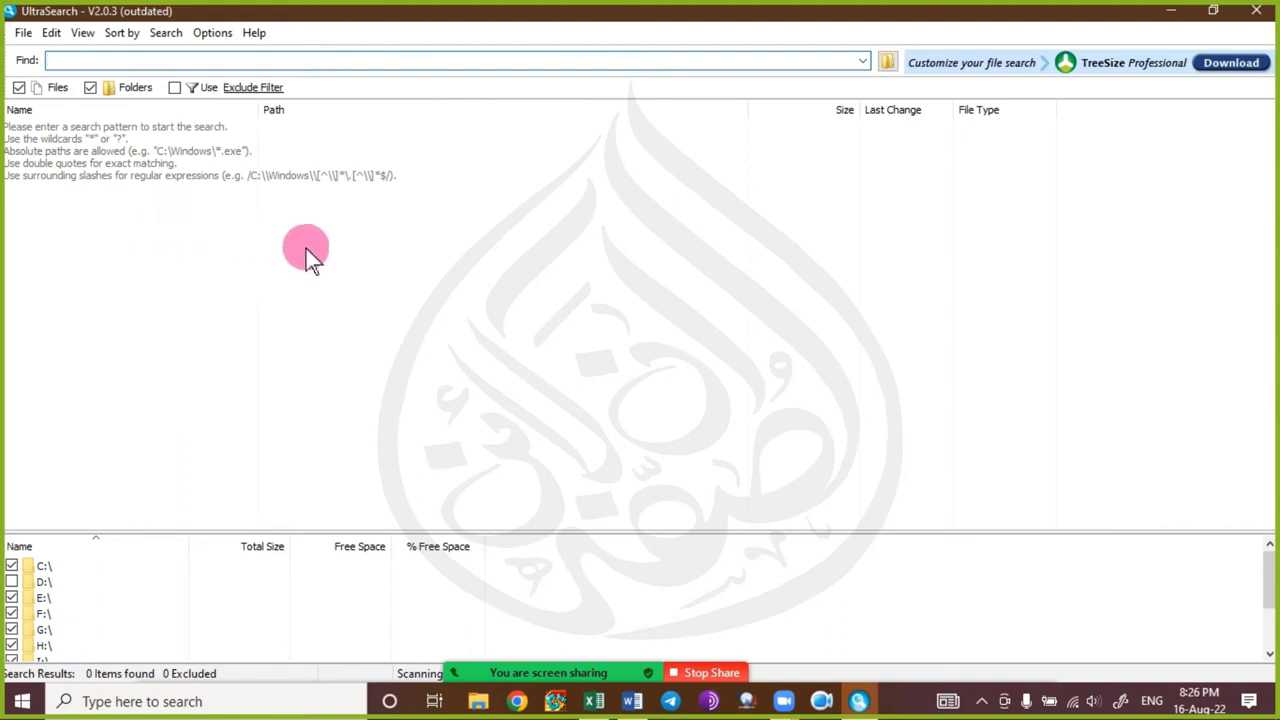
{"action": "type", "text": "8."}
{"action": "type", "text": "x"}
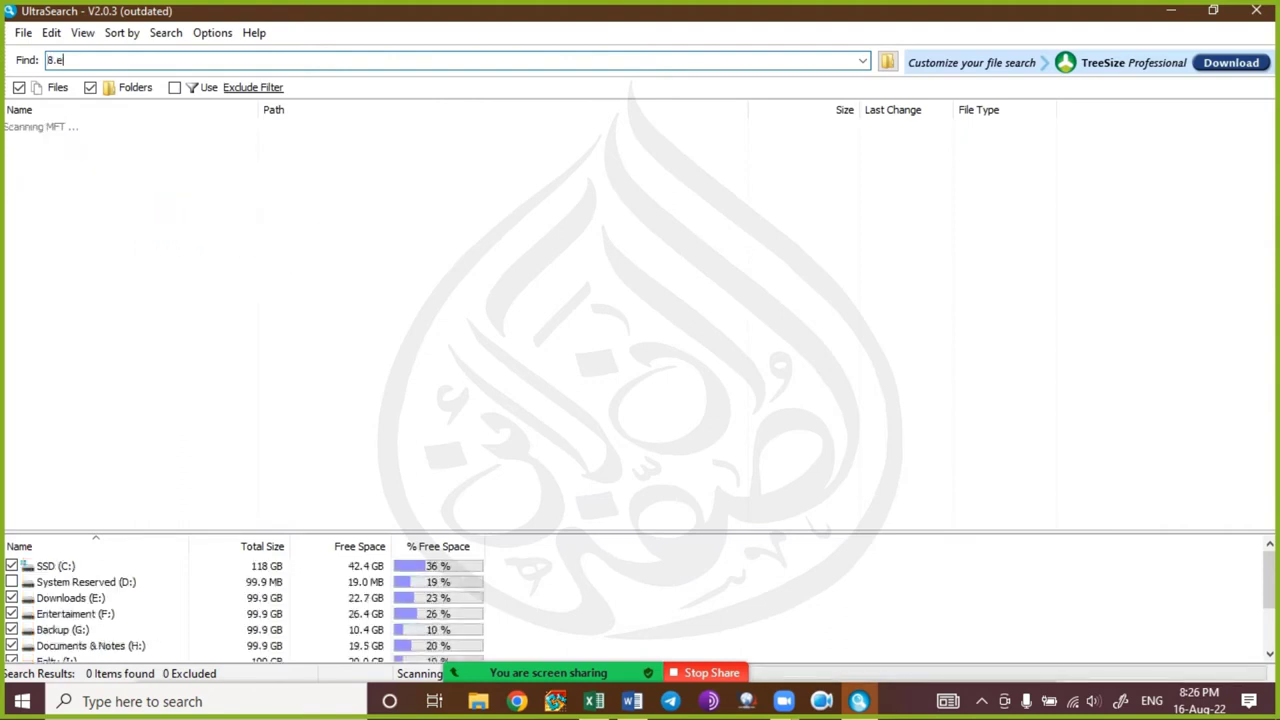
{"action": "key", "text": "BackSpace"}
{"action": "type", "text": "xlsx"}
{"action": "key", "text": "BackSpace"}
{"action": "key", "text": "BackSpace"}
{"action": "key", "text": "BackSpace"}
{"action": "key", "text": "BackSpace"}
{"action": "key", "text": "BackSpace"}
{"action": "key", "text": "BackSpace"}
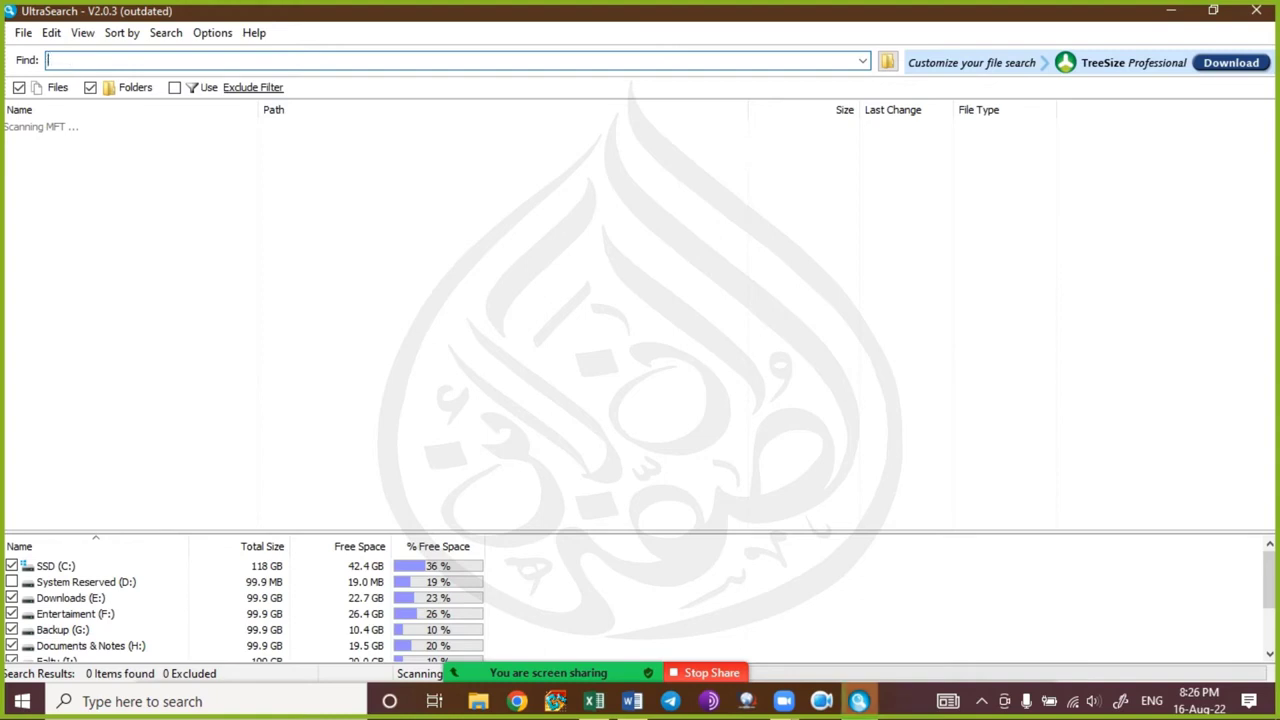
{"action": "type", "text": "*.xlsx"}
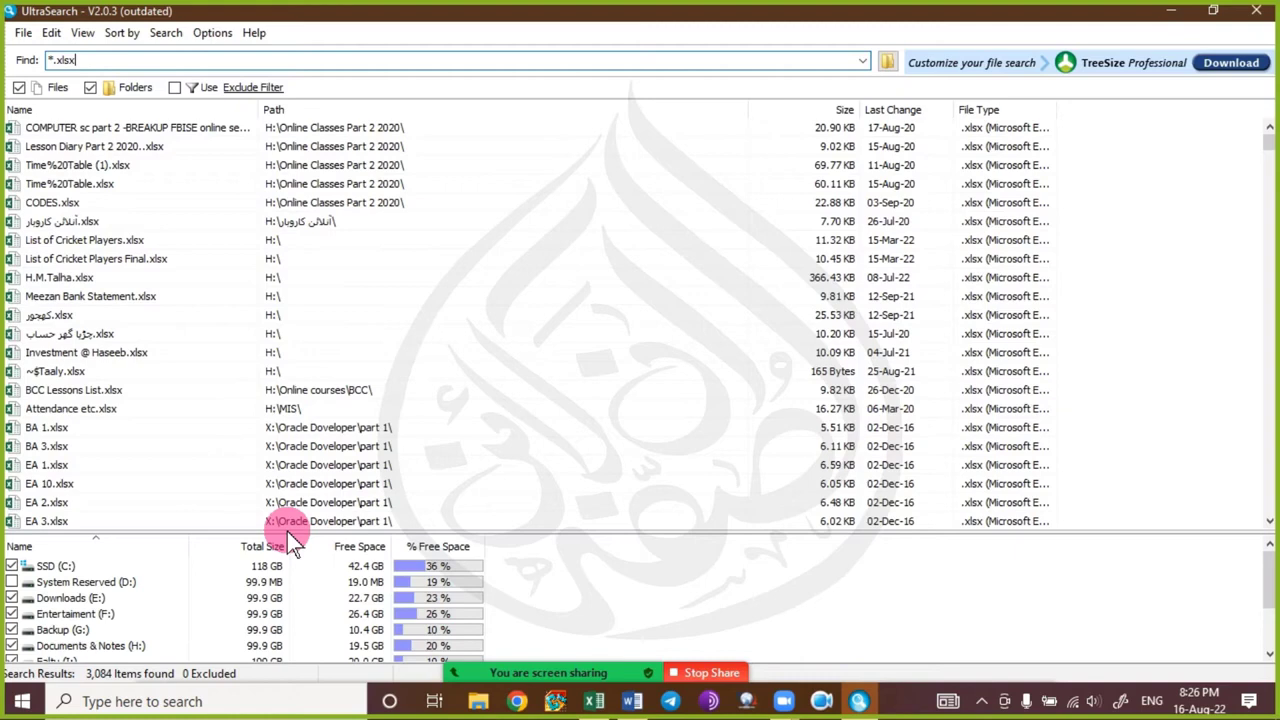
Browse the 3,084 .xlsx results, selecting entries such as Time%20Table.xlsx to see their paths.
{"action": "left_click", "coordinate": [288, 523]}
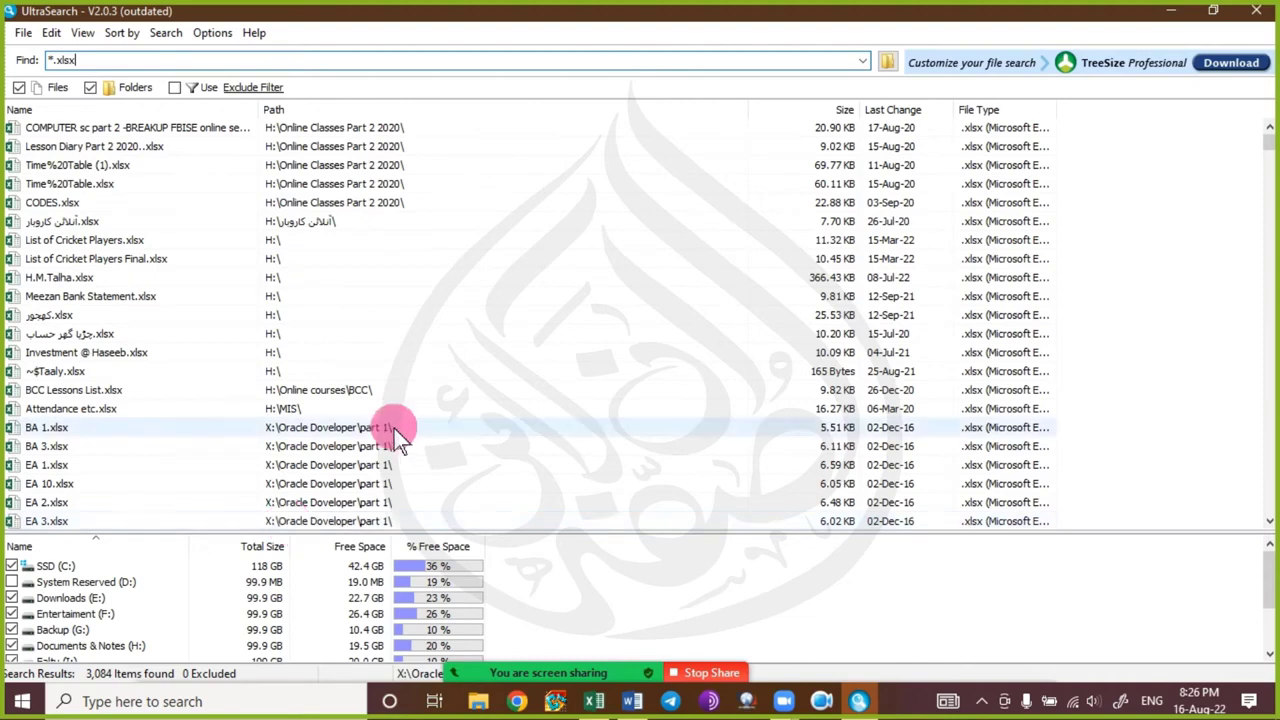
{"action": "left_click", "coordinate": [296, 183]}
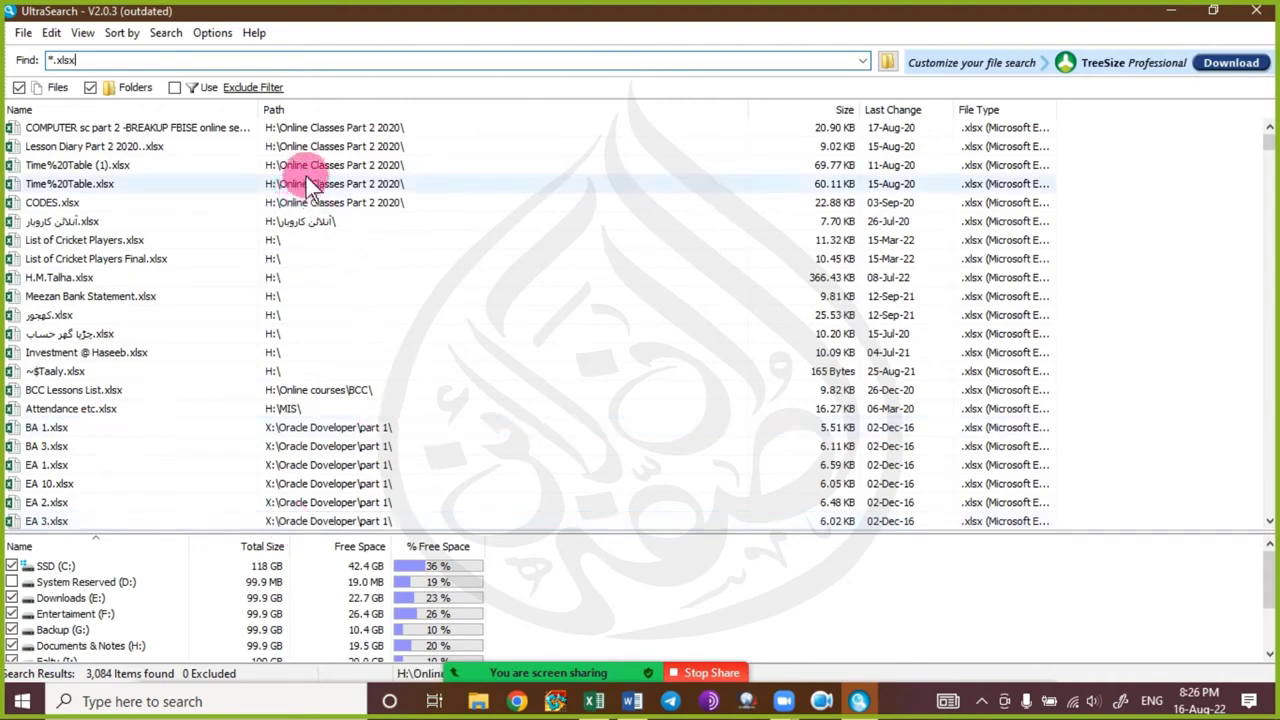
{"action": "left_click", "coordinate": [310, 168]}
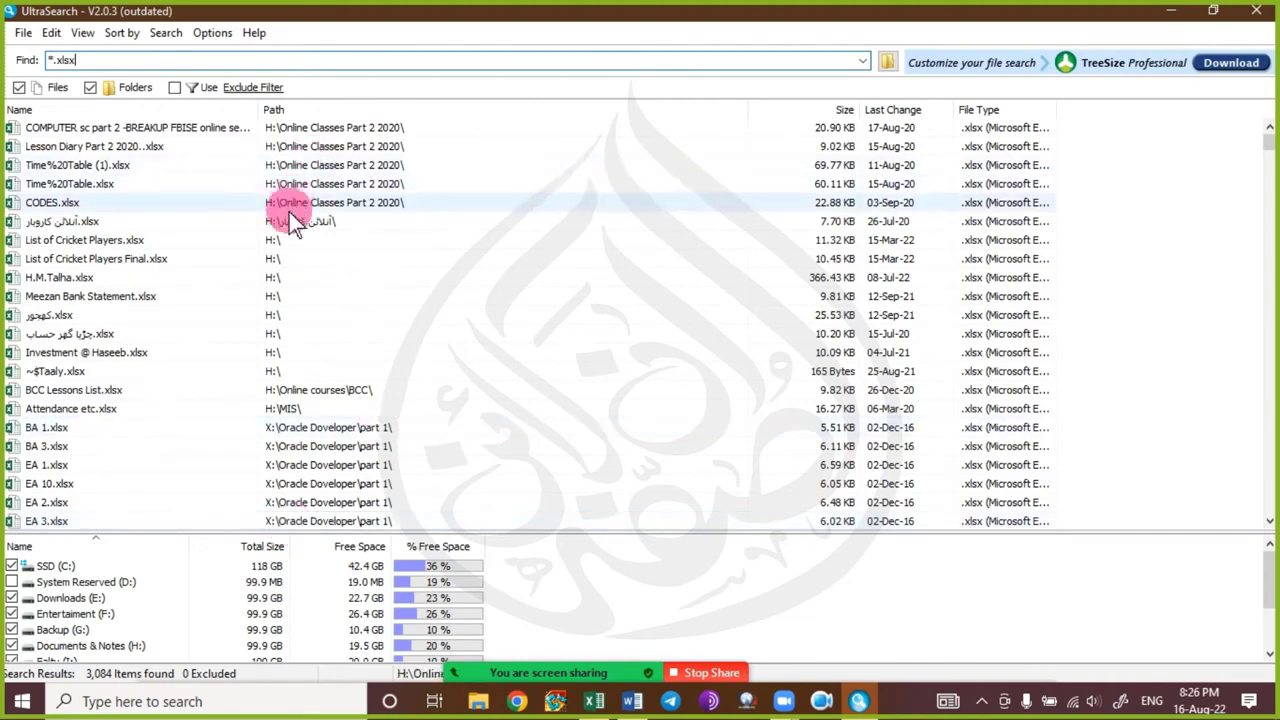
{"action": "scroll", "coordinate": [307, 317], "scroll_direction": "down", "scroll_amount": 8}
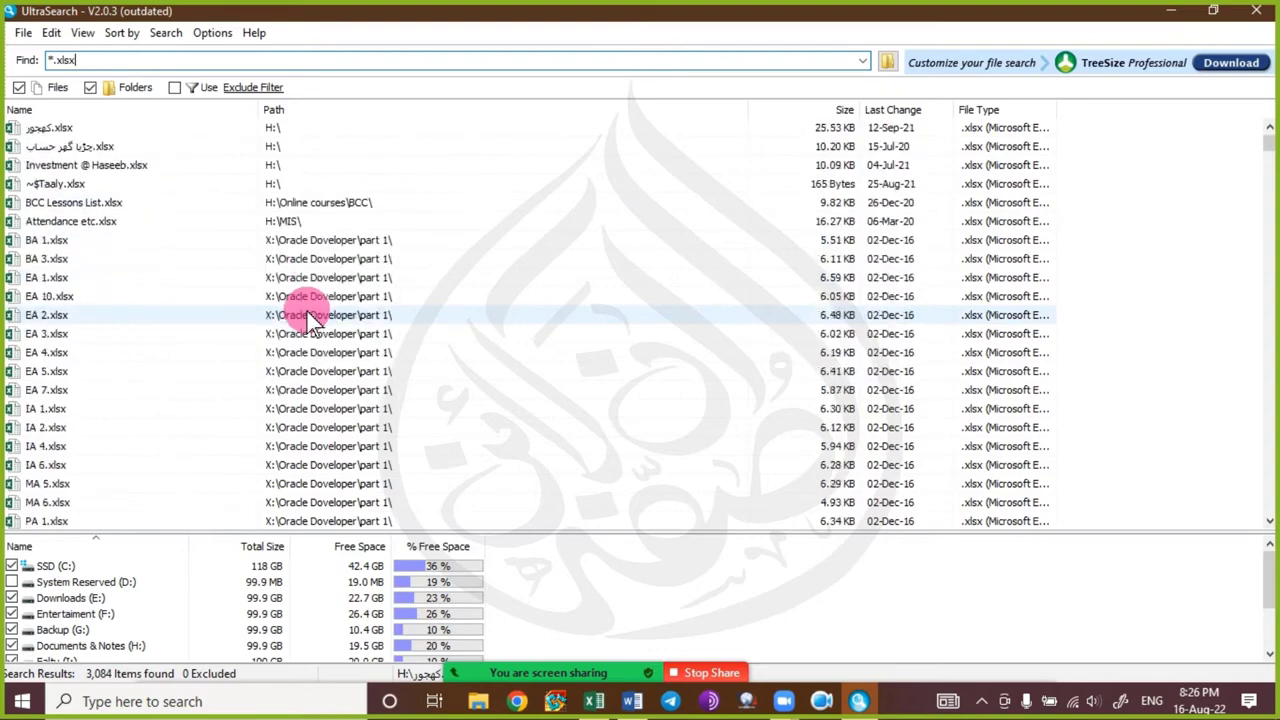
{"action": "scroll", "coordinate": [305, 326], "scroll_direction": "down", "scroll_amount": 4}
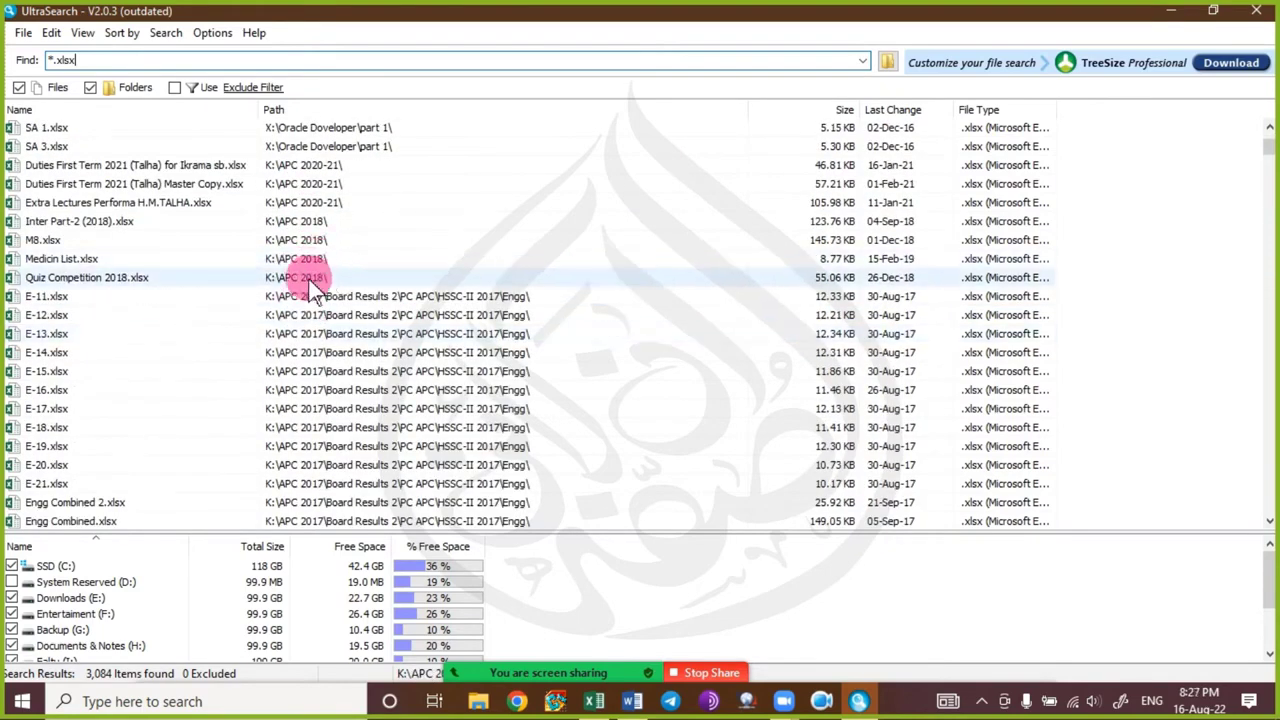
{"action": "scroll", "coordinate": [306, 290], "scroll_direction": "down", "scroll_amount": 2}
{"action": "scroll", "coordinate": [305, 318], "scroll_direction": "down", "scroll_amount": 6}
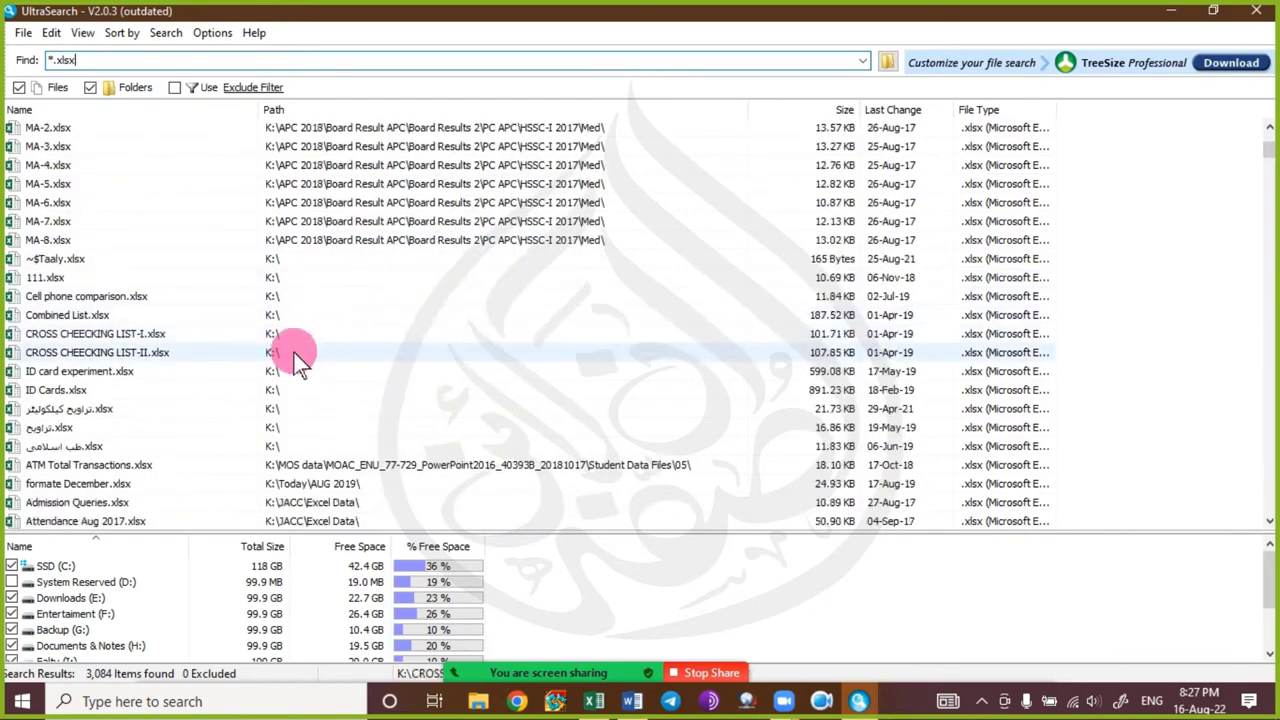
{"action": "scroll", "coordinate": [293, 378], "scroll_direction": "down", "scroll_amount": 3}
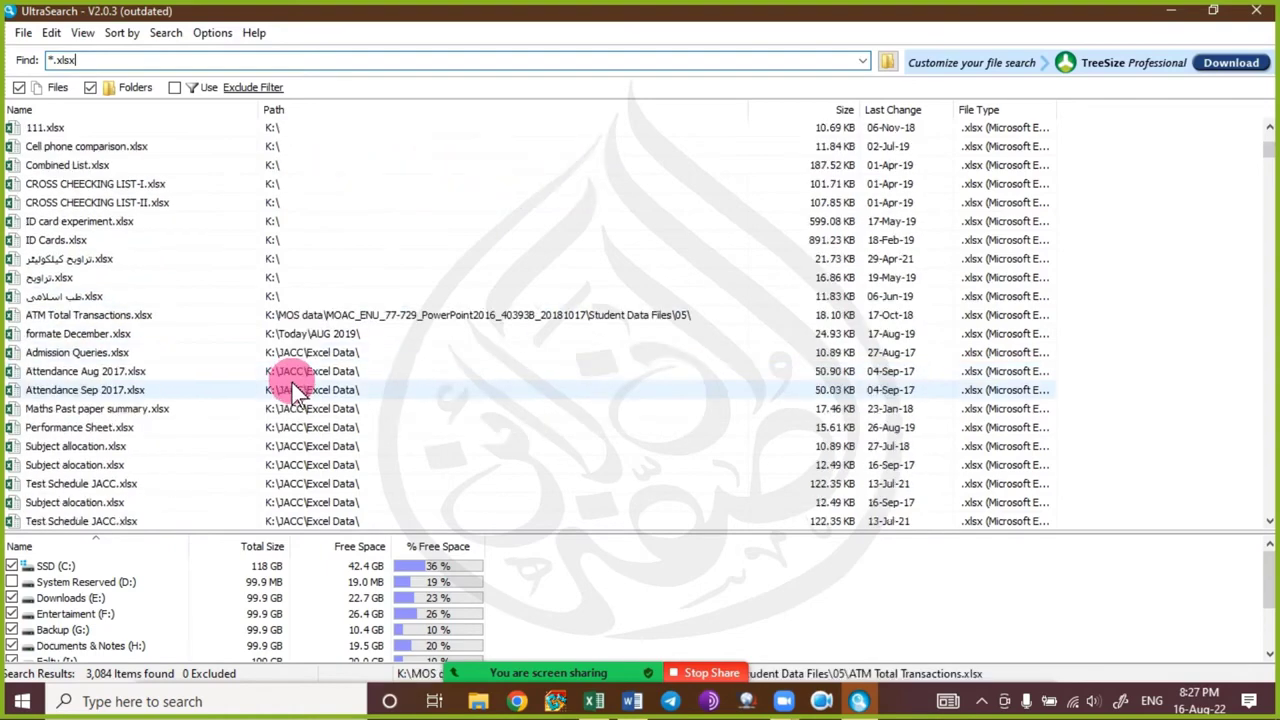
{"action": "scroll", "coordinate": [292, 390], "scroll_direction": "down", "scroll_amount": 5}
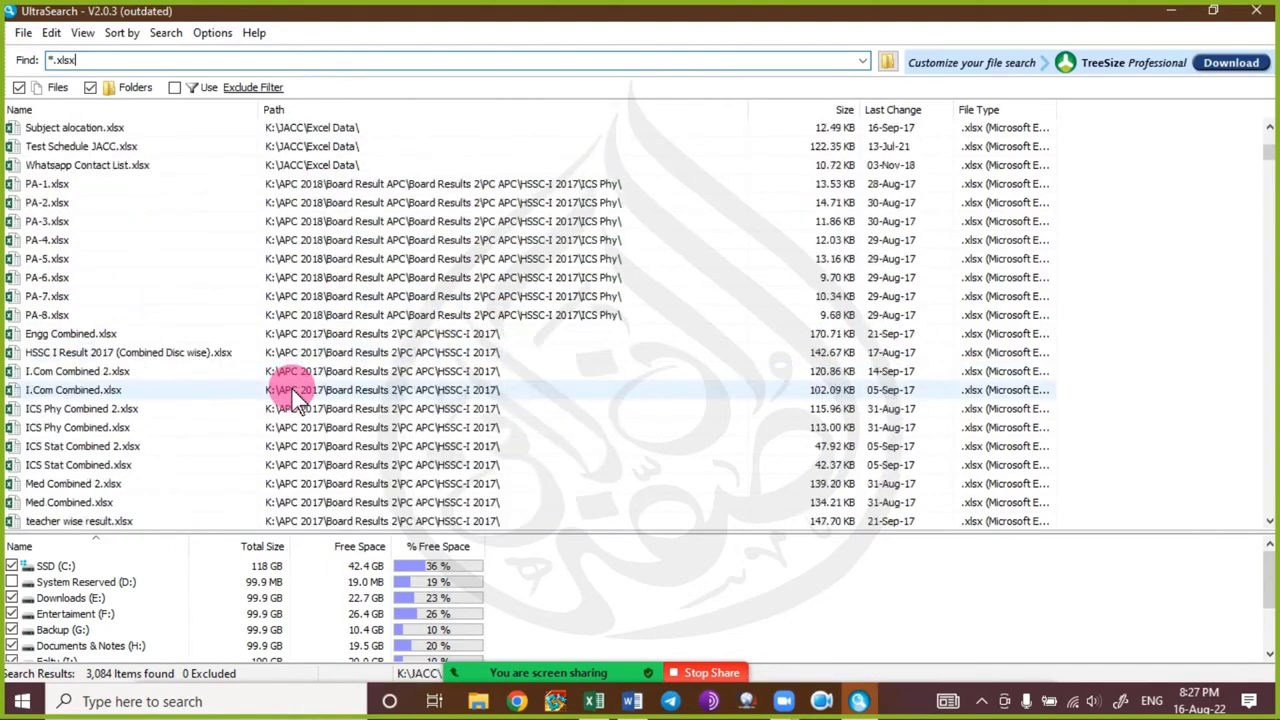
{"action": "scroll", "coordinate": [292, 389], "scroll_direction": "down", "scroll_amount": 5}
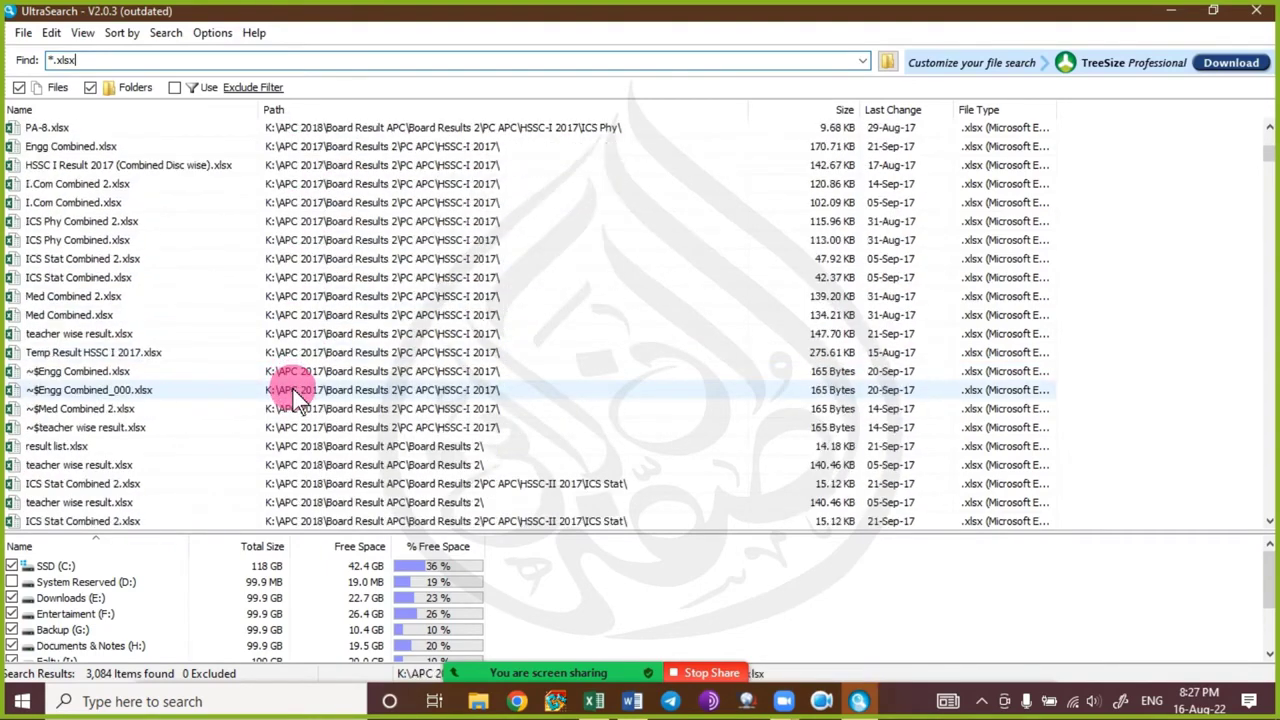
{"action": "scroll", "coordinate": [296, 398], "scroll_direction": "down", "scroll_amount": 6}
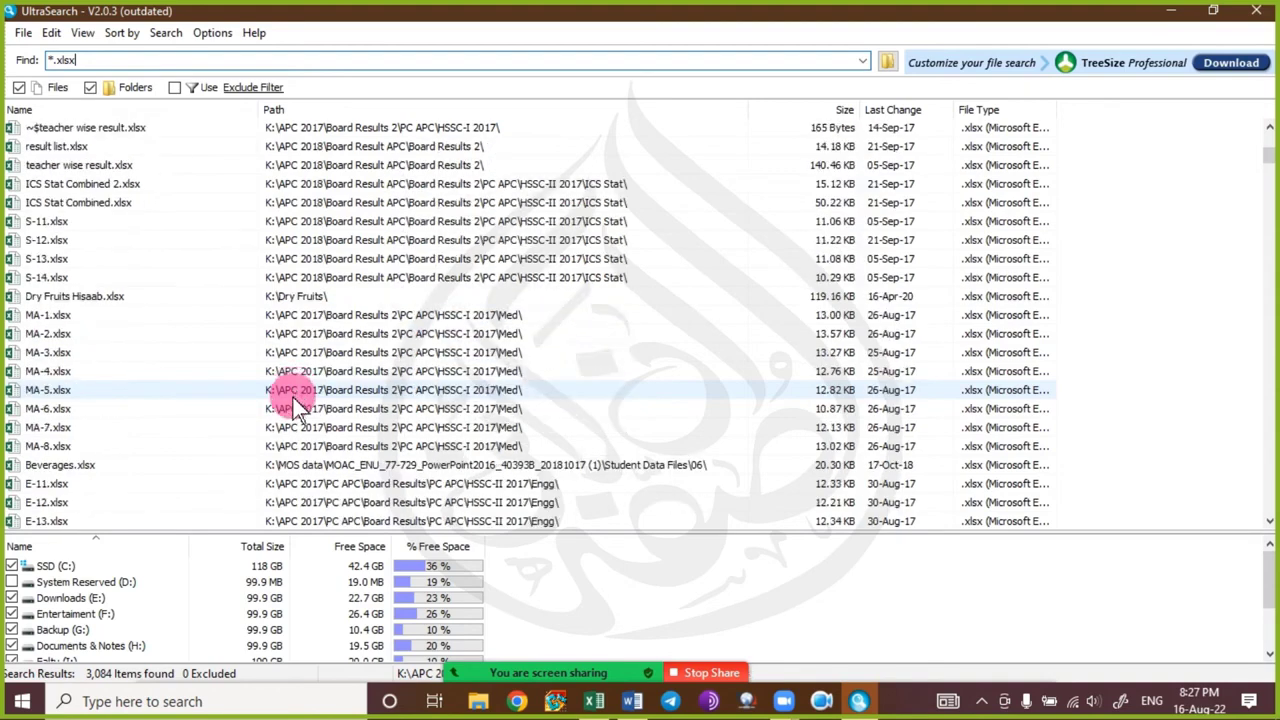
{"action": "scroll", "coordinate": [296, 410], "scroll_direction": "down", "scroll_amount": 5}
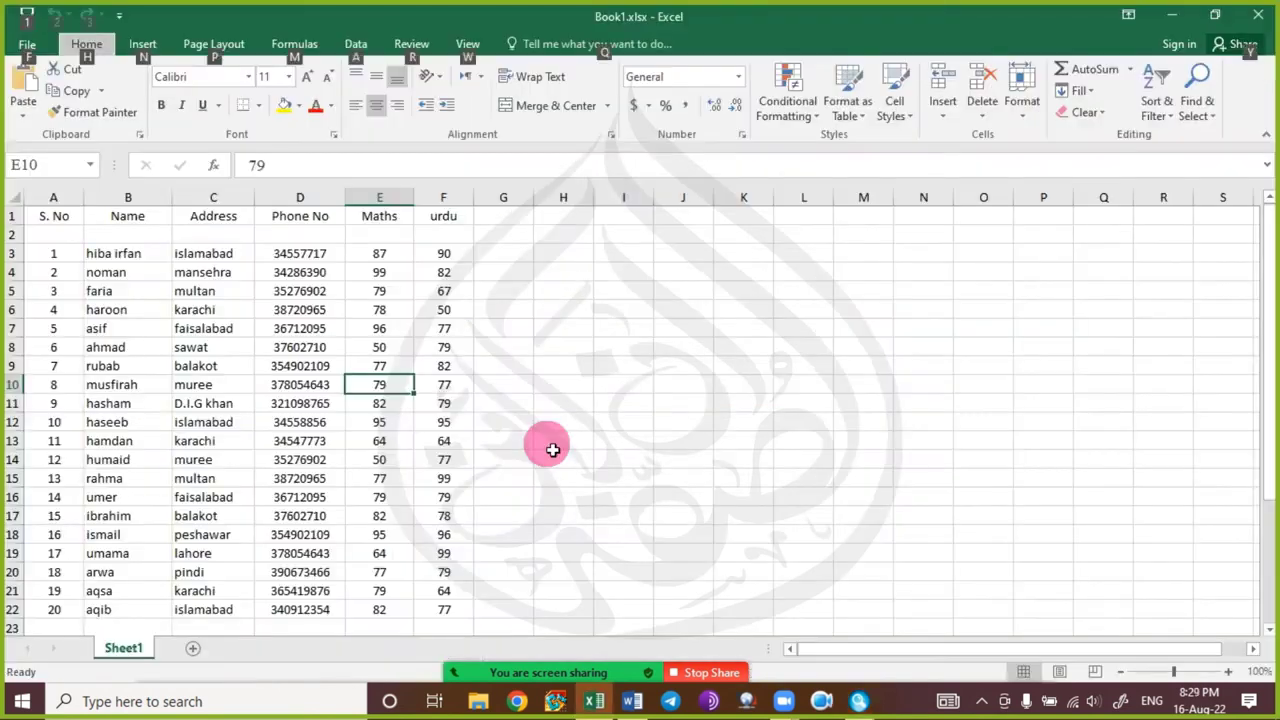
Inspect Book1's student table by selecting the Maths score in E7, a name in B5 and an address in C3.
{"action": "left_click", "coordinate": [404, 328]}
{"action": "left_click", "coordinate": [130, 291]}
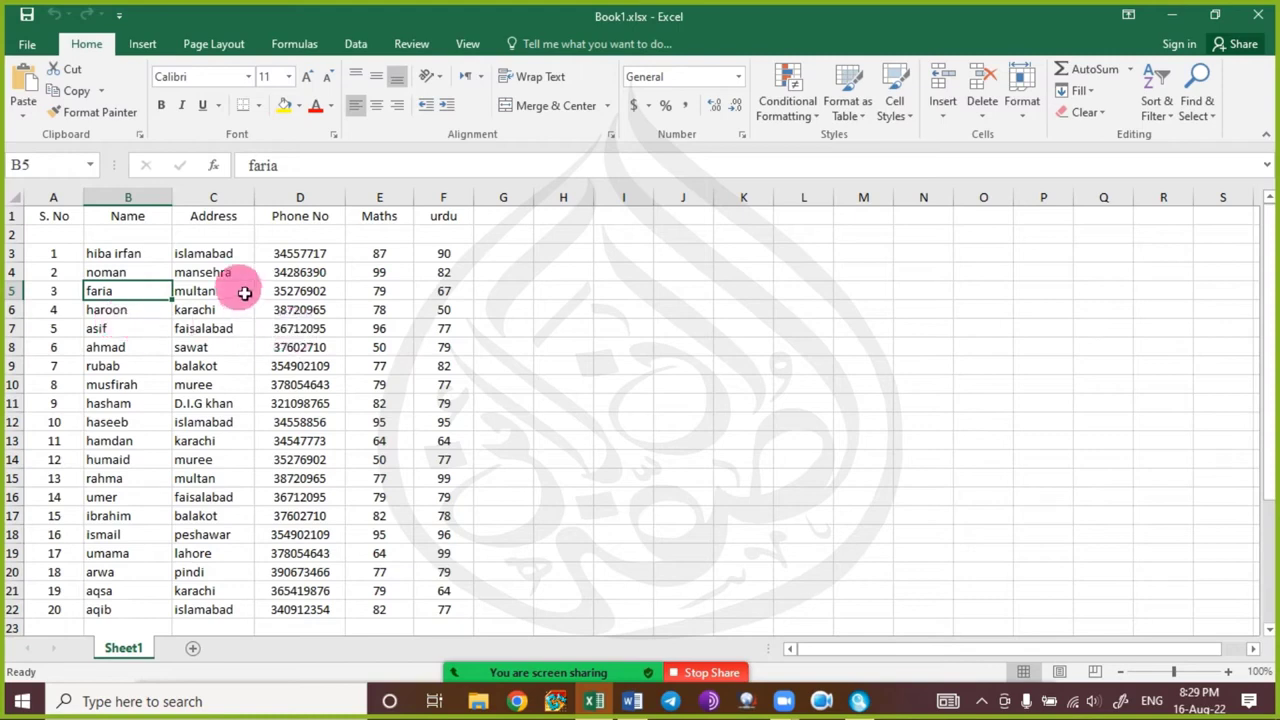
{"action": "left_click", "coordinate": [195, 256]}
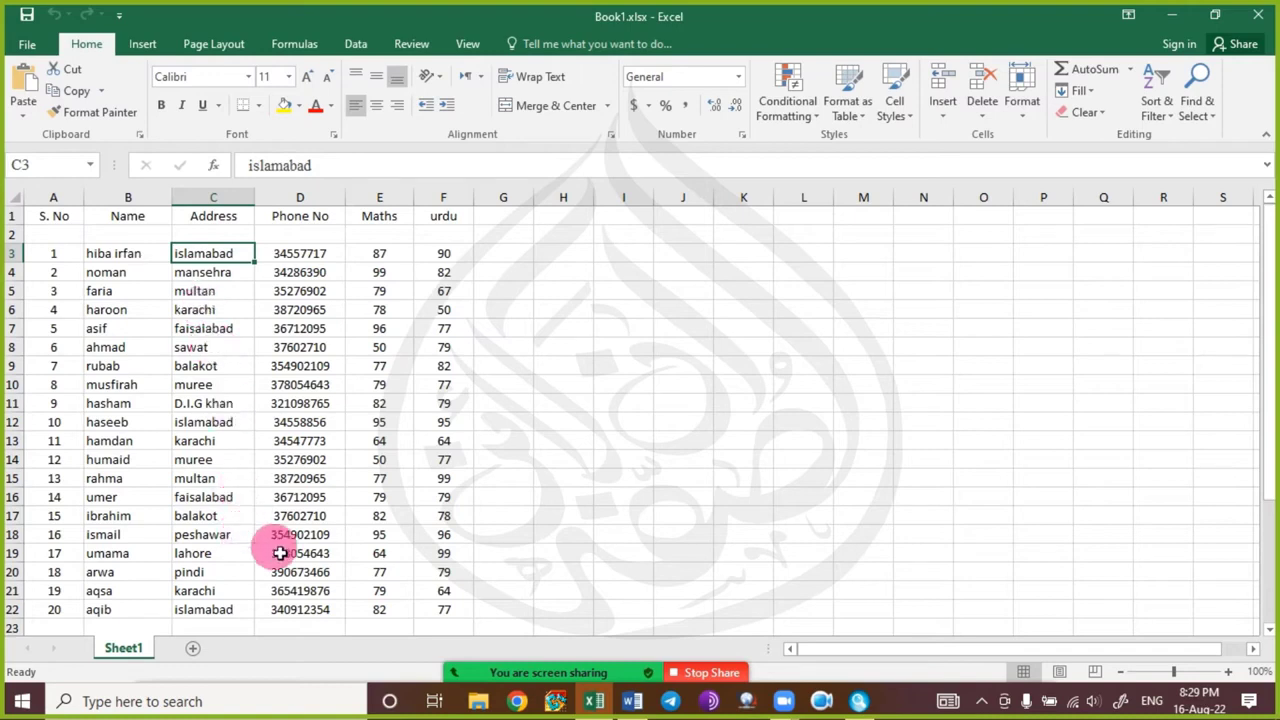
Create blank workbook Book2 with Ctrl+N, dismiss the Zoom time-limit notice, and select cell A1.
{"action": "key", "text": "ctrl+n"}
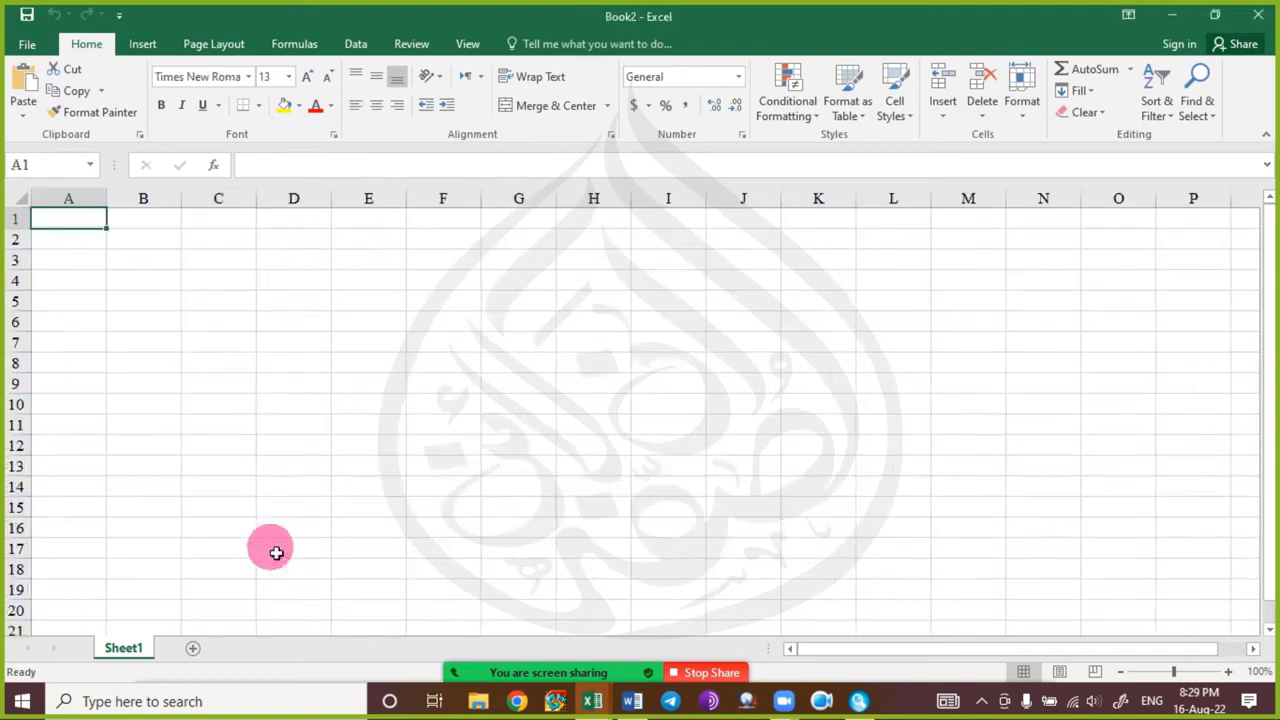
{"action": "left_click", "coordinate": [143, 300]}
{"action": "left_click", "coordinate": [94, 222]}
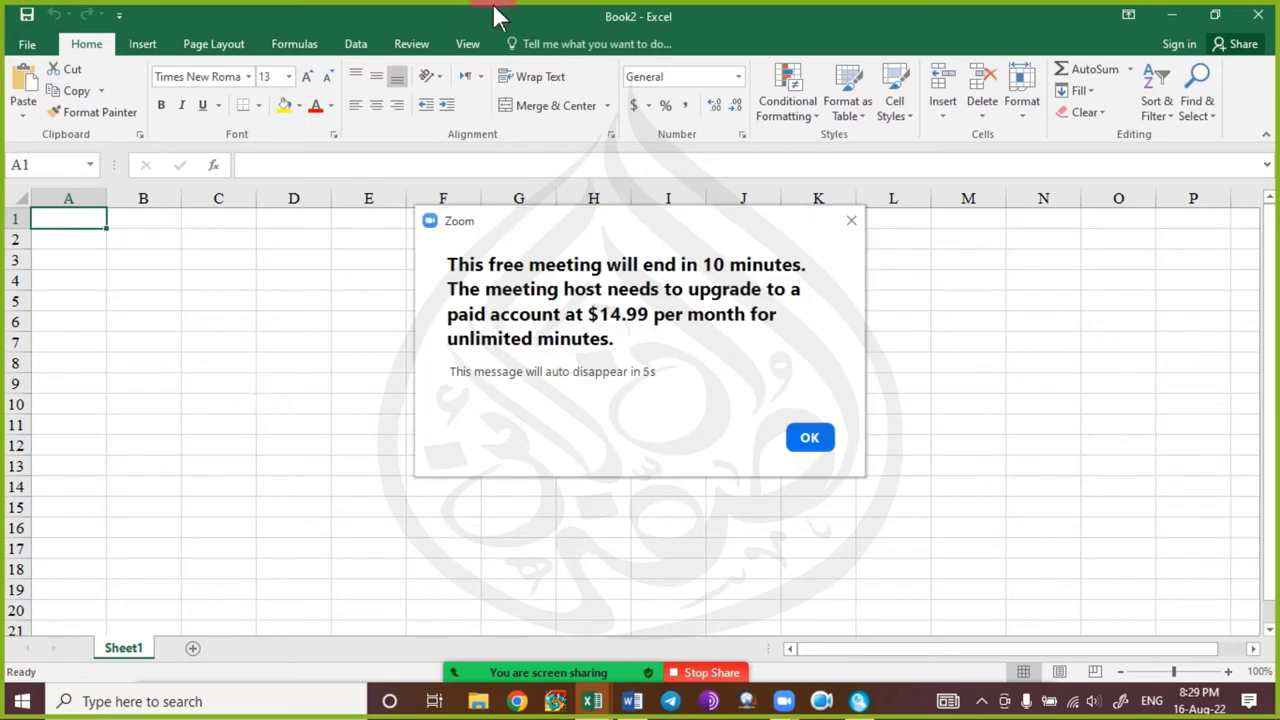
{"action": "left_click", "coordinate": [851, 221]}
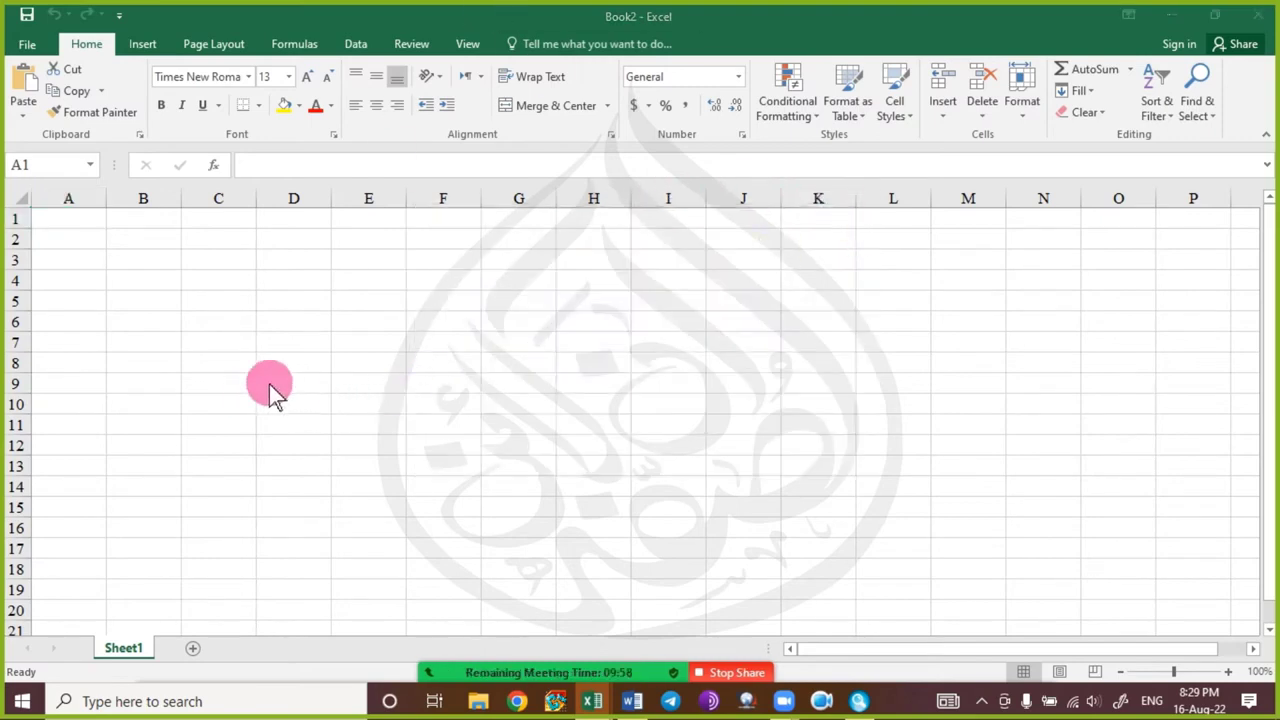
{"action": "left_click", "coordinate": [70, 221]}
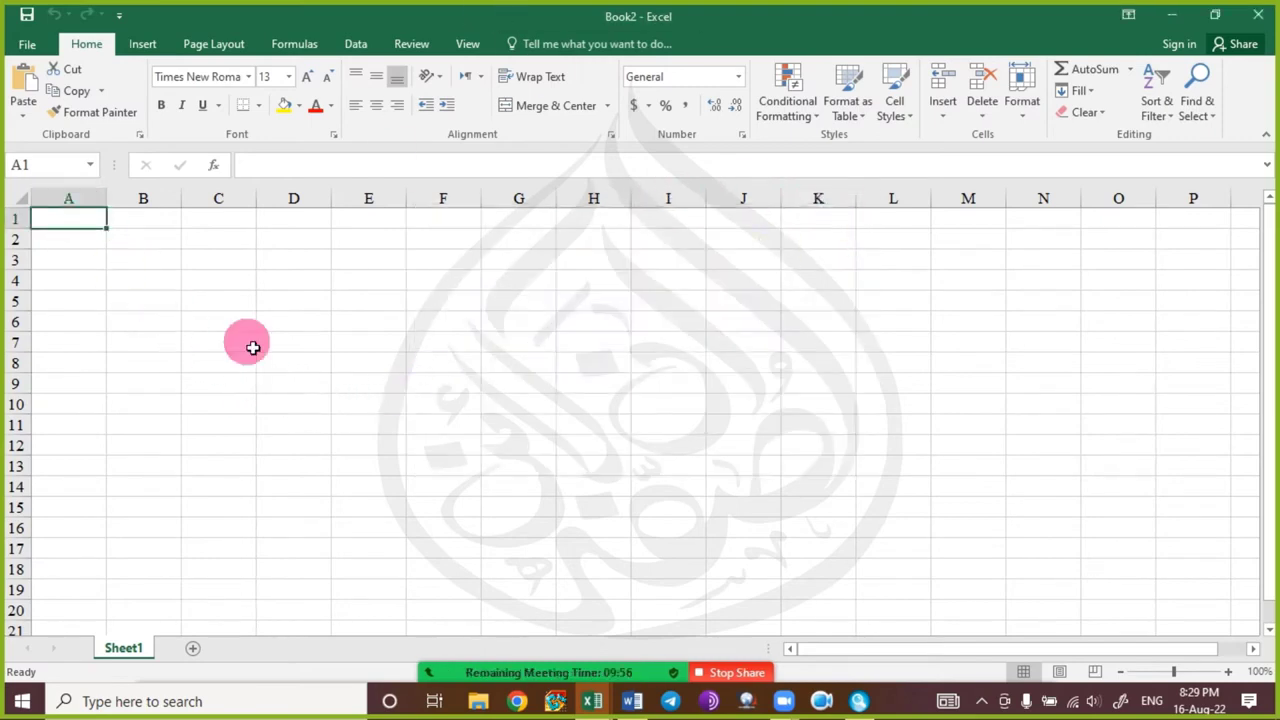
Enter headers S_No, Name and Roll Number in A1:C1, correcting typos.
{"action": "type", "text": "S"}
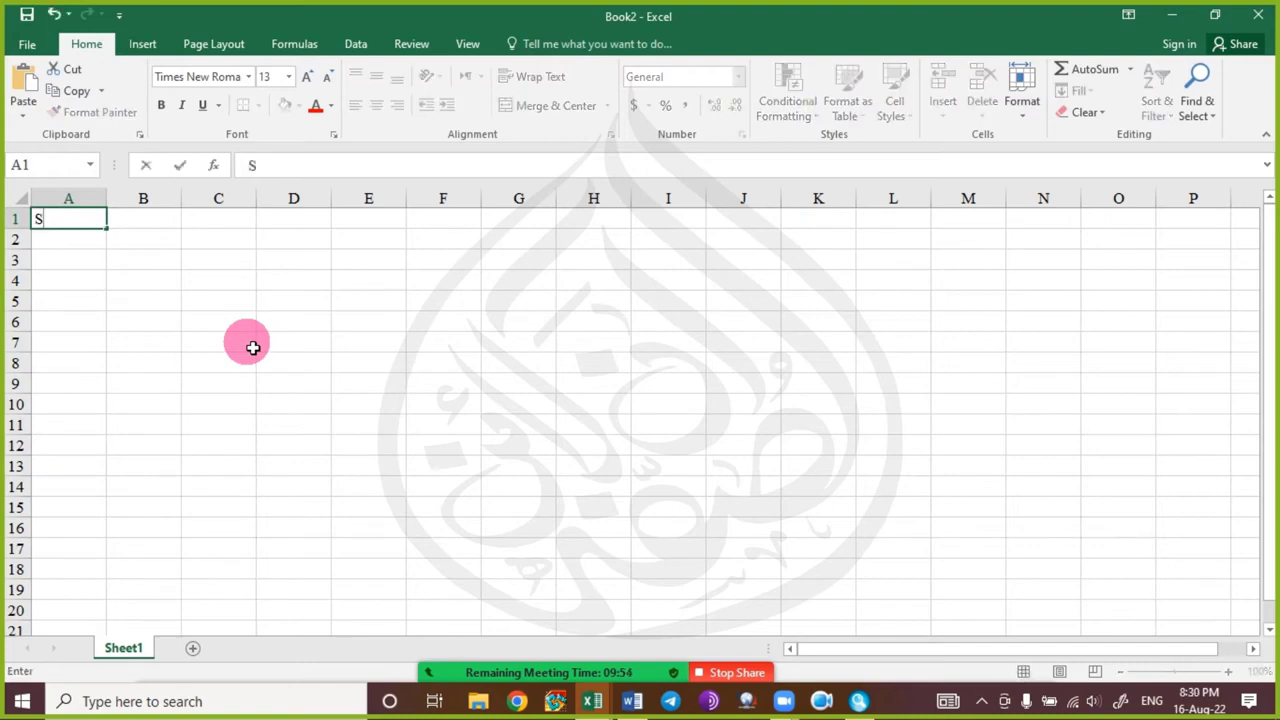
{"action": "type", "text": "_No"}
{"action": "key", "text": "Tab"}
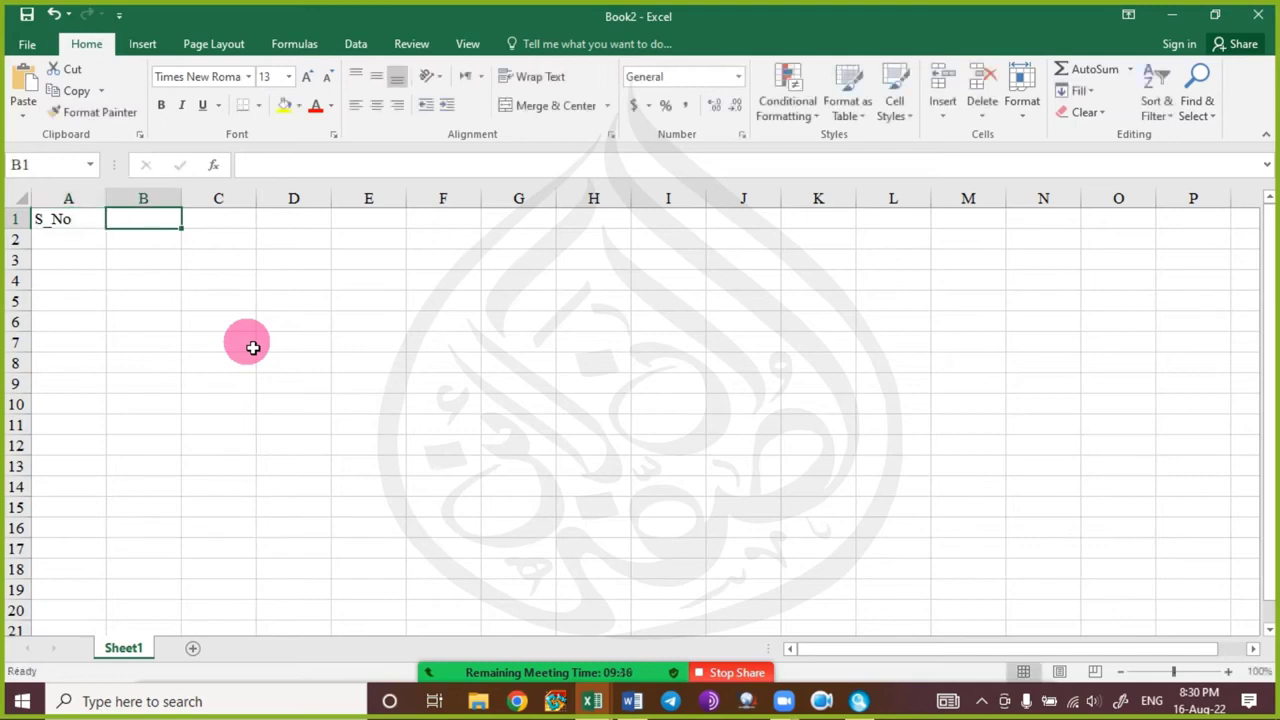
{"action": "type", "text": "Namw"}
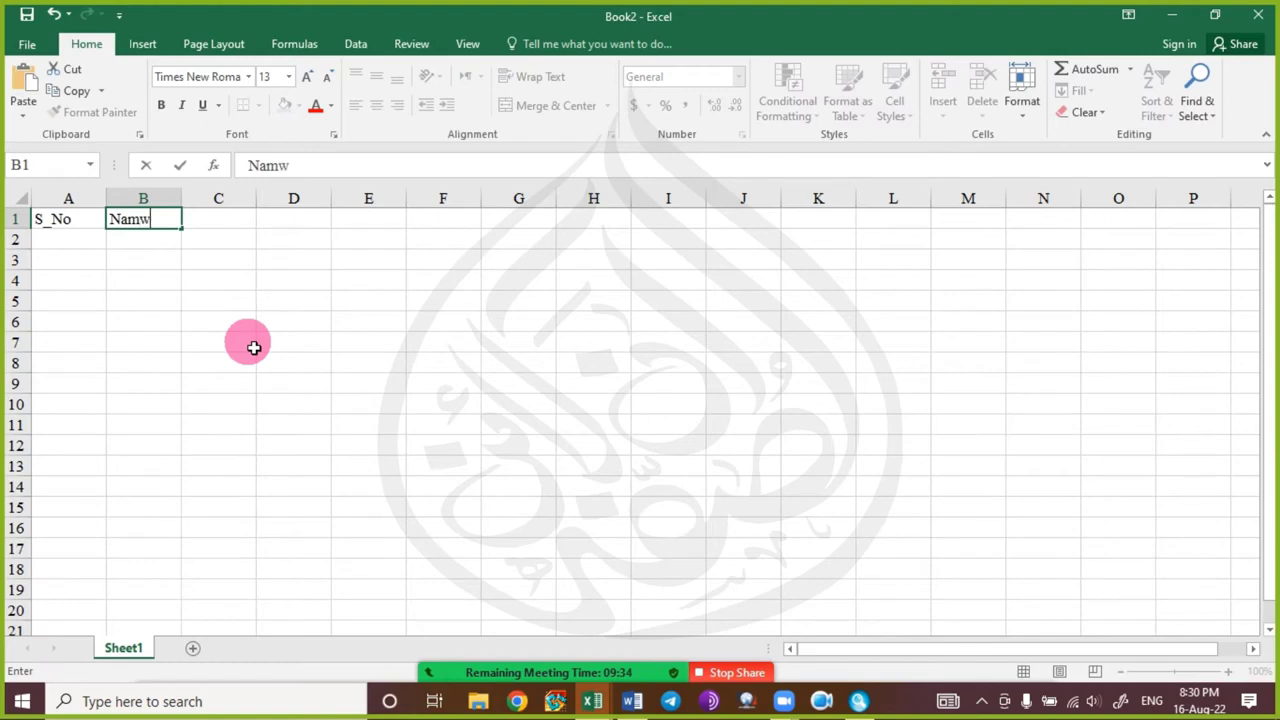
{"action": "key", "text": "BackSpace"}
{"action": "type", "text": "e"}
{"action": "key", "text": "Tab"}
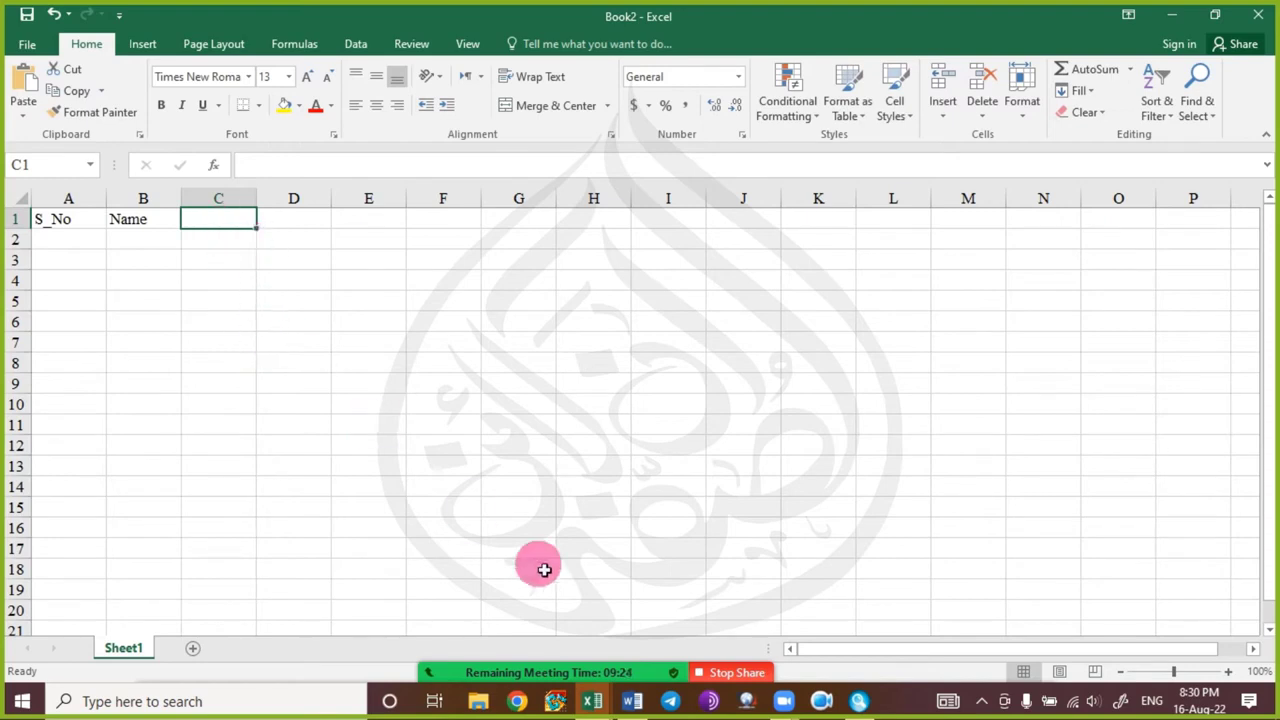
{"action": "type", "text": "Roll"}
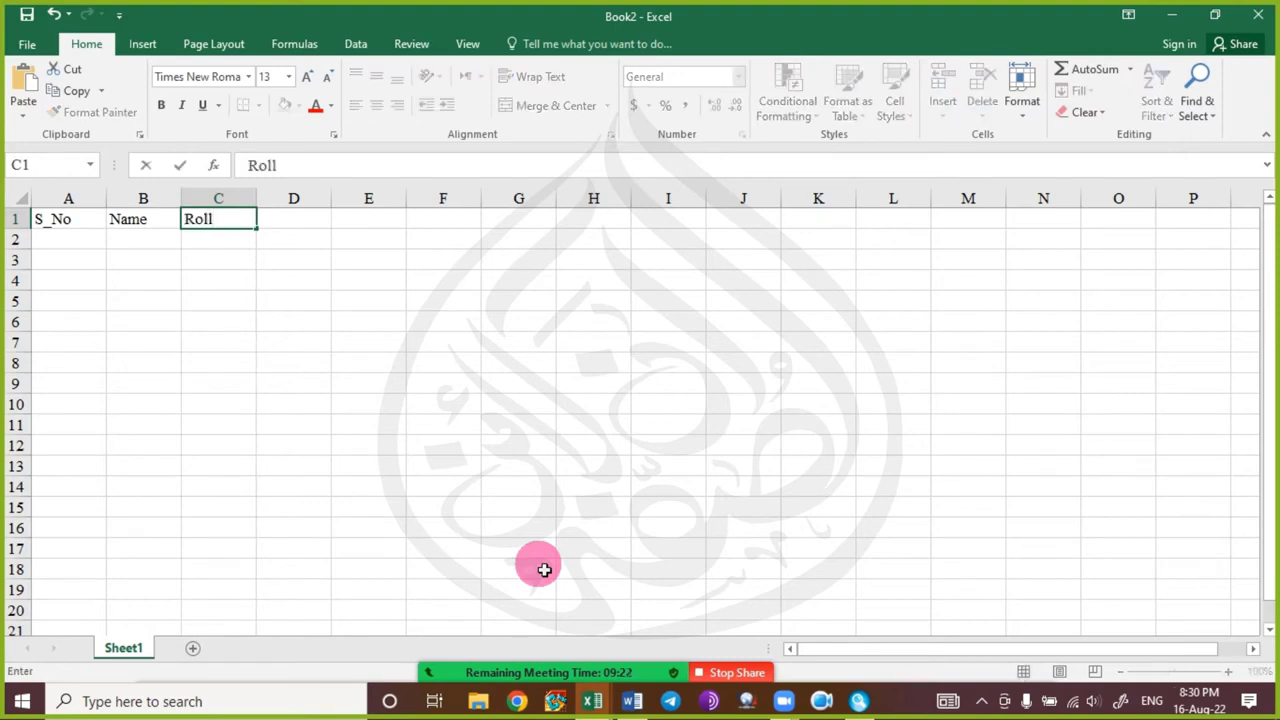
{"action": "type", "text": " Number"}
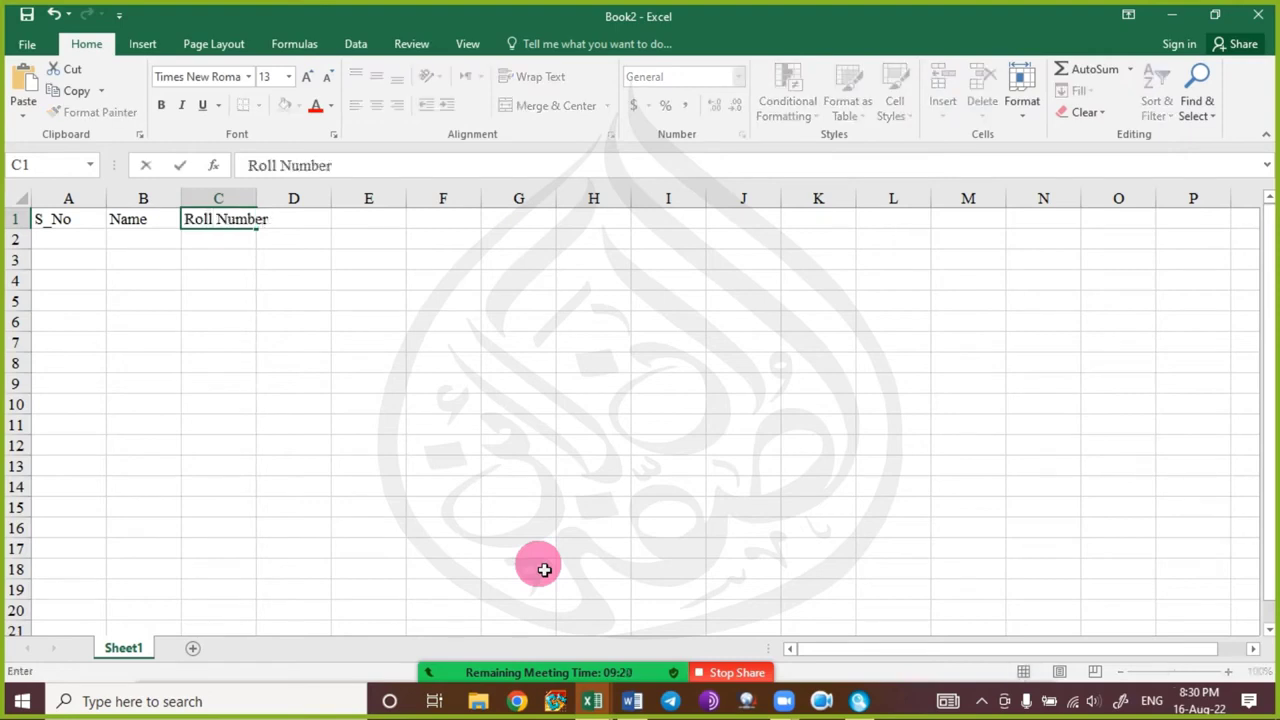
{"action": "key", "text": "BackSpace"}
{"action": "key", "text": "BackSpace"}
{"action": "type", "text": "er"}
{"action": "key", "text": "Tab"}
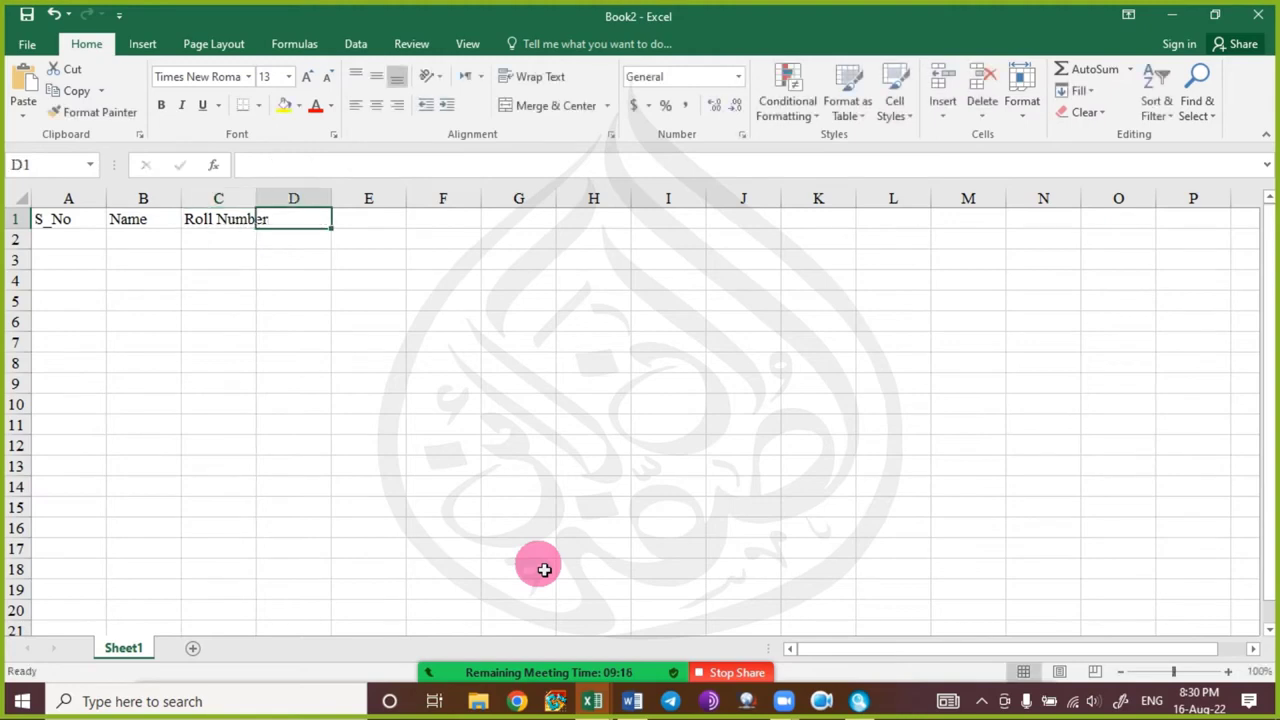
Enter headers Class, Phy, Maths and Islamiat in D1:G1.
{"action": "type", "text": "Class"}
{"action": "key", "text": "Tab"}
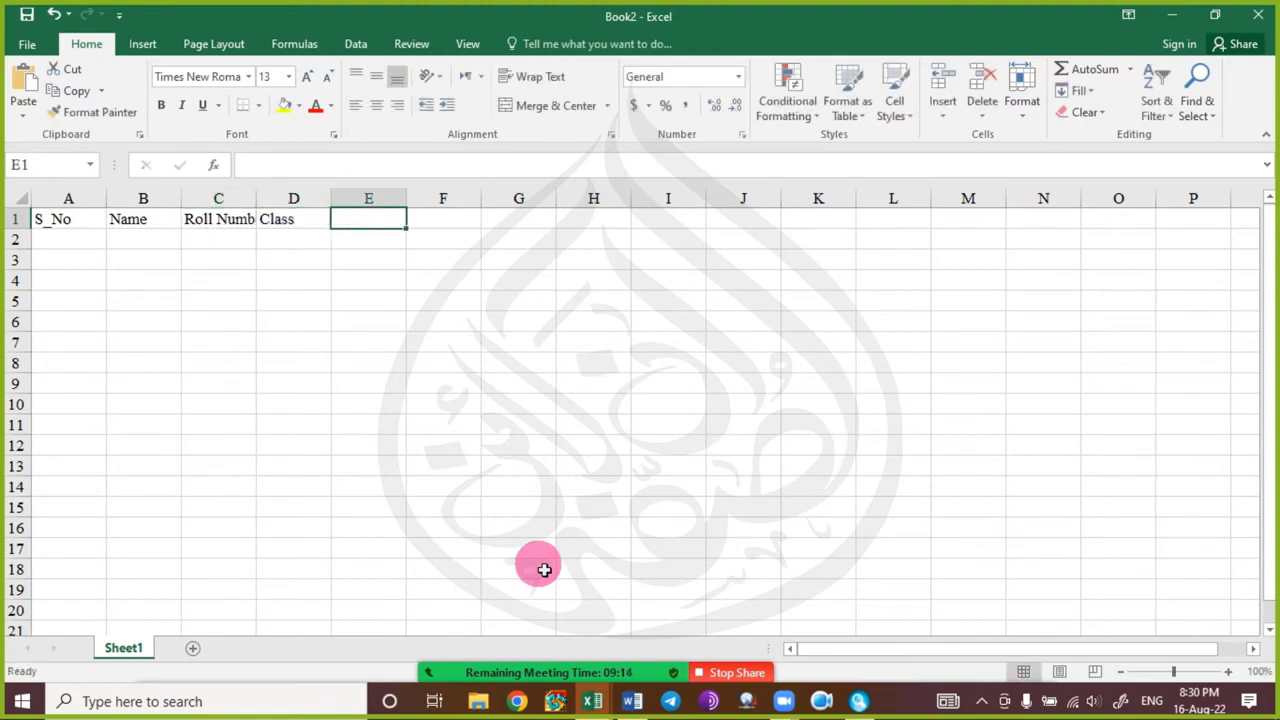
{"action": "type", "text": "Phy"}
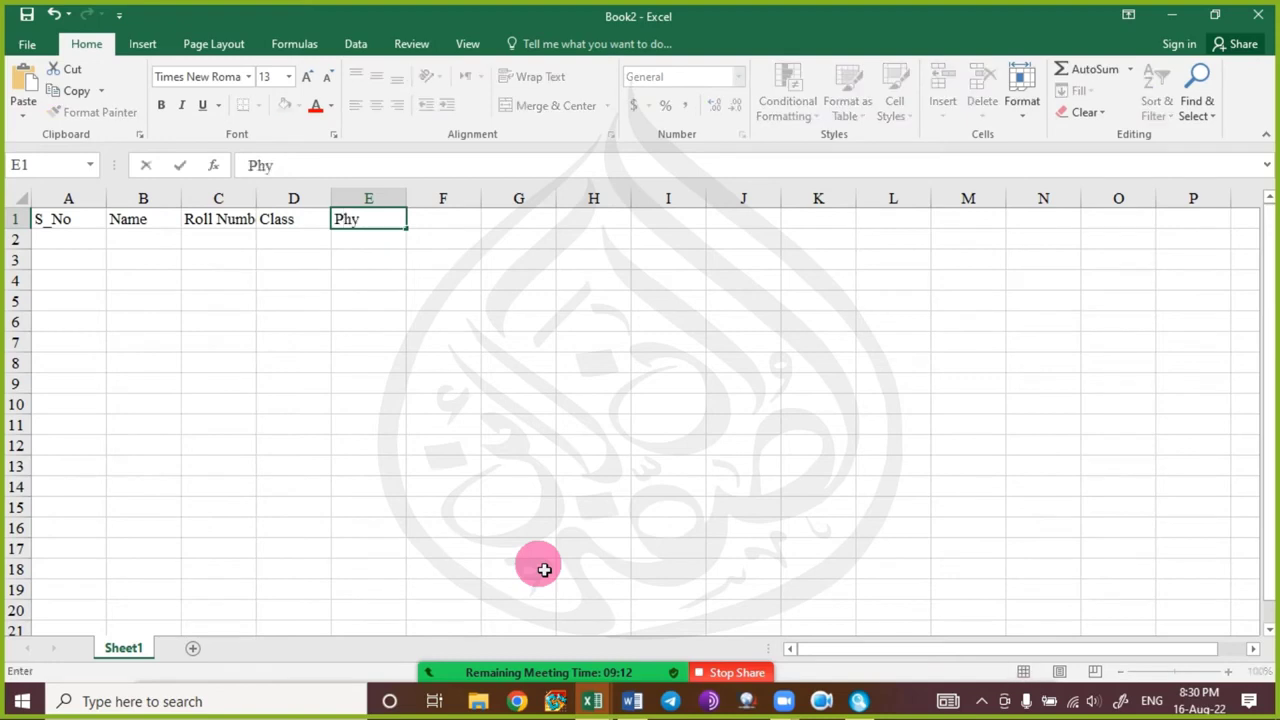
{"action": "key", "text": "Tab"}
{"action": "type", "text": "Maths"}
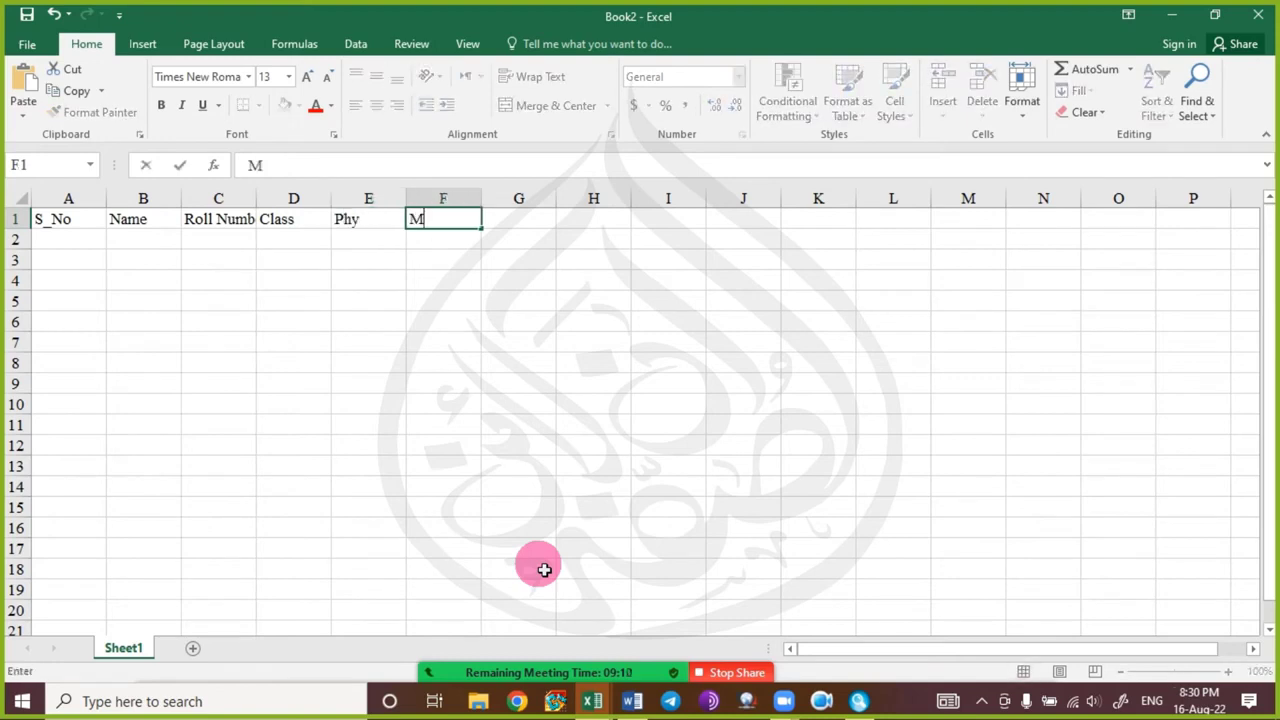
{"action": "key", "text": "Tab"}
{"action": "type", "text": "Islamiat"}
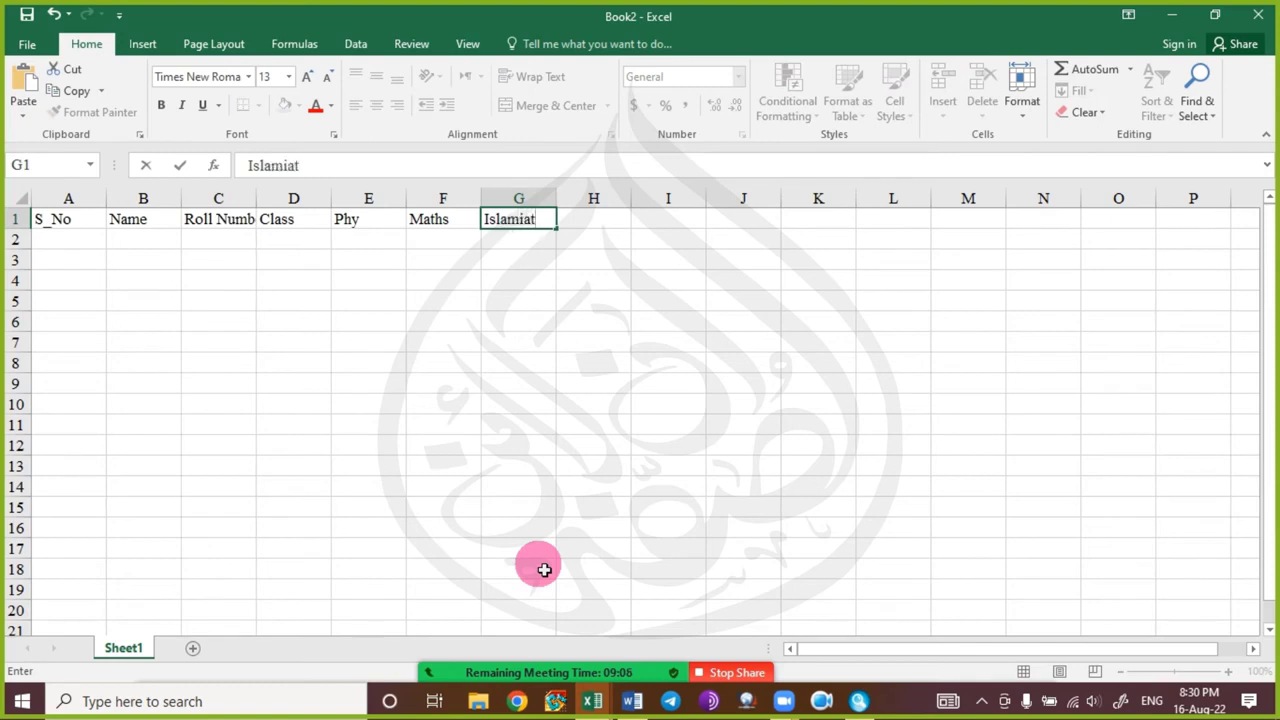
{"action": "key", "text": "Tab"}
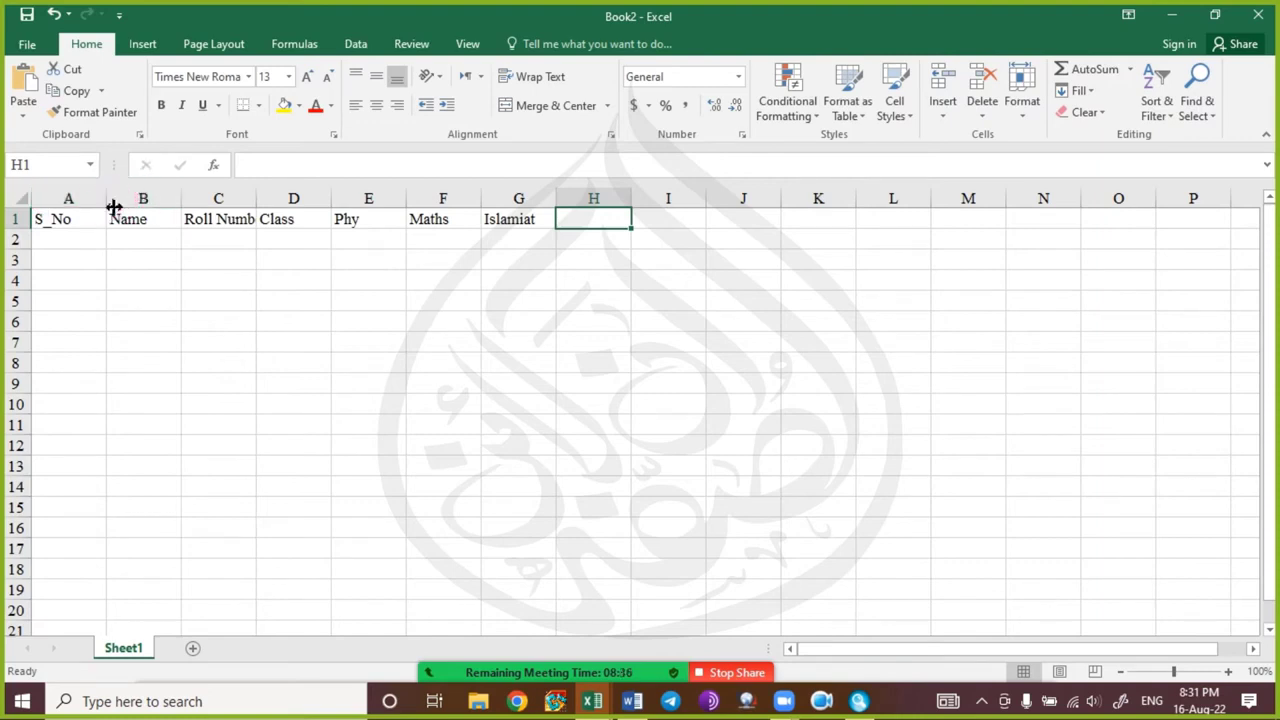
Resize column A to about 6.89 and widen column C to about 9.33 so Roll Number fits.
{"action": "left_click_drag", "start_coordinate": [114, 207], "coordinate": [309, 206]}
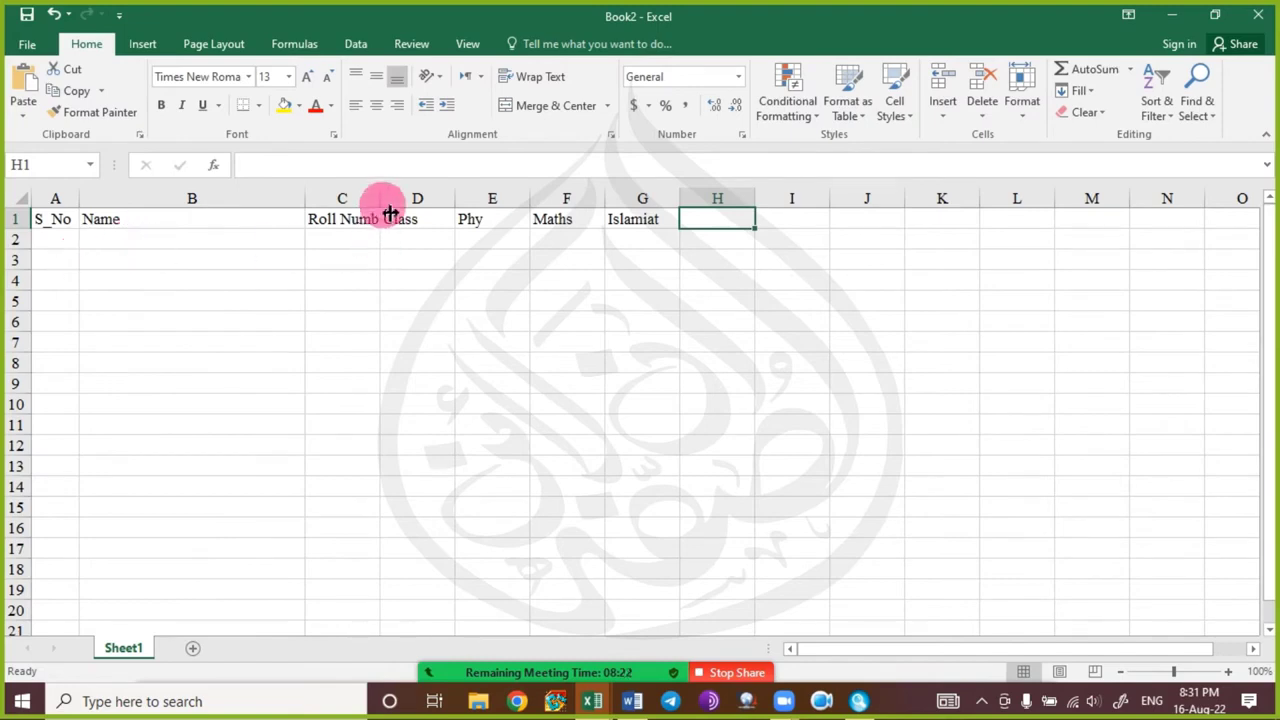
{"action": "left_click_drag", "start_coordinate": [381, 208], "coordinate": [403, 207]}
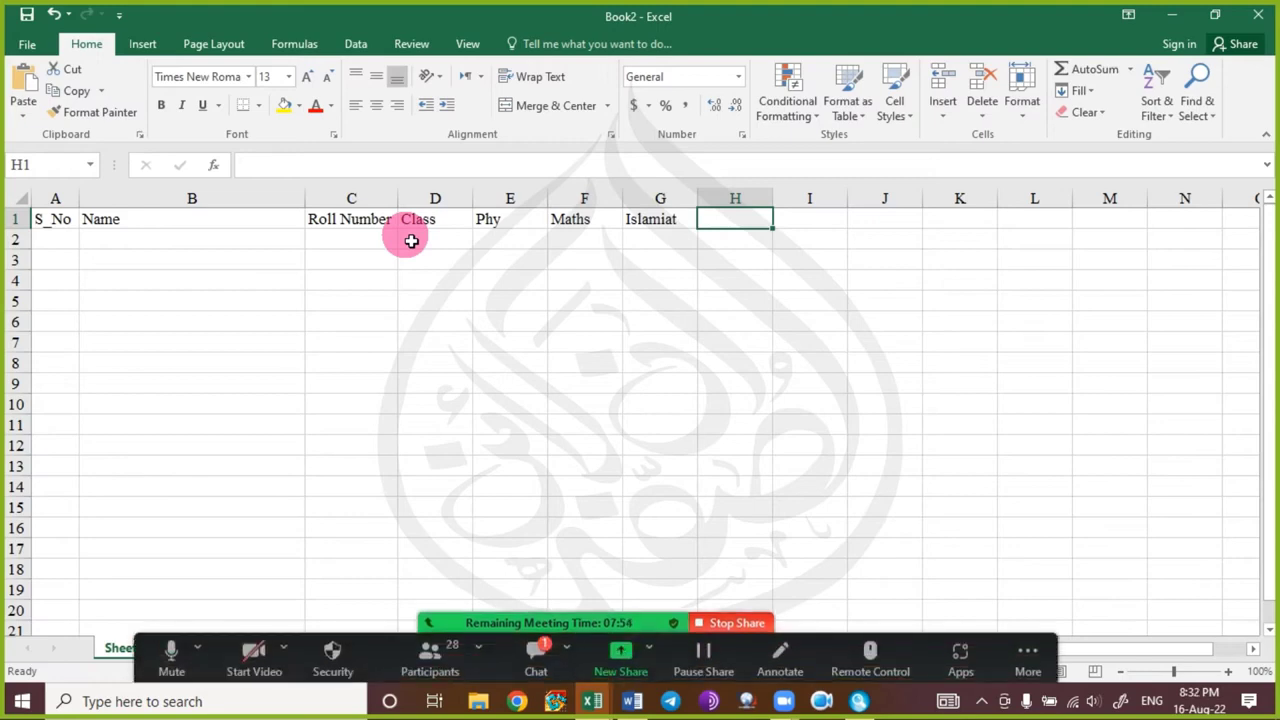
Enter row 2: serial 1, the student's name, roll 214, class 10, marks 54, 55, 76.
{"action": "left_click", "coordinate": [48, 244]}
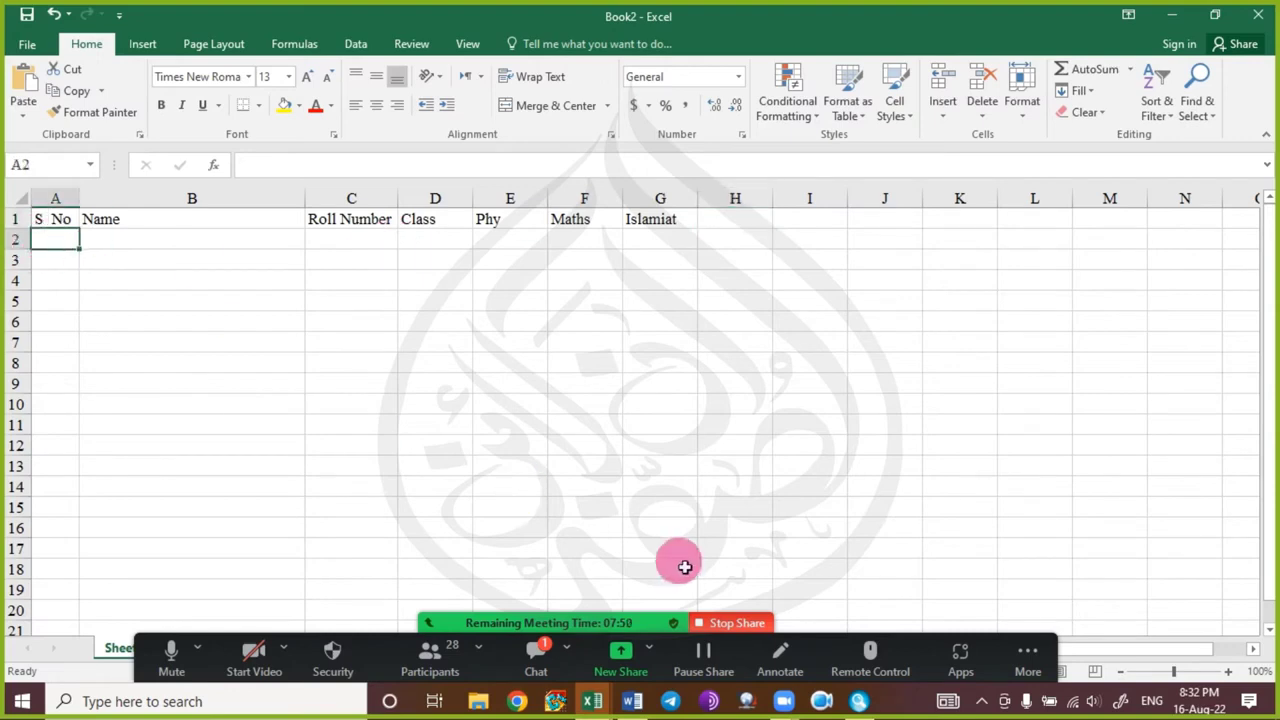
{"action": "type", "text": "1"}
{"action": "key", "text": "Tab"}
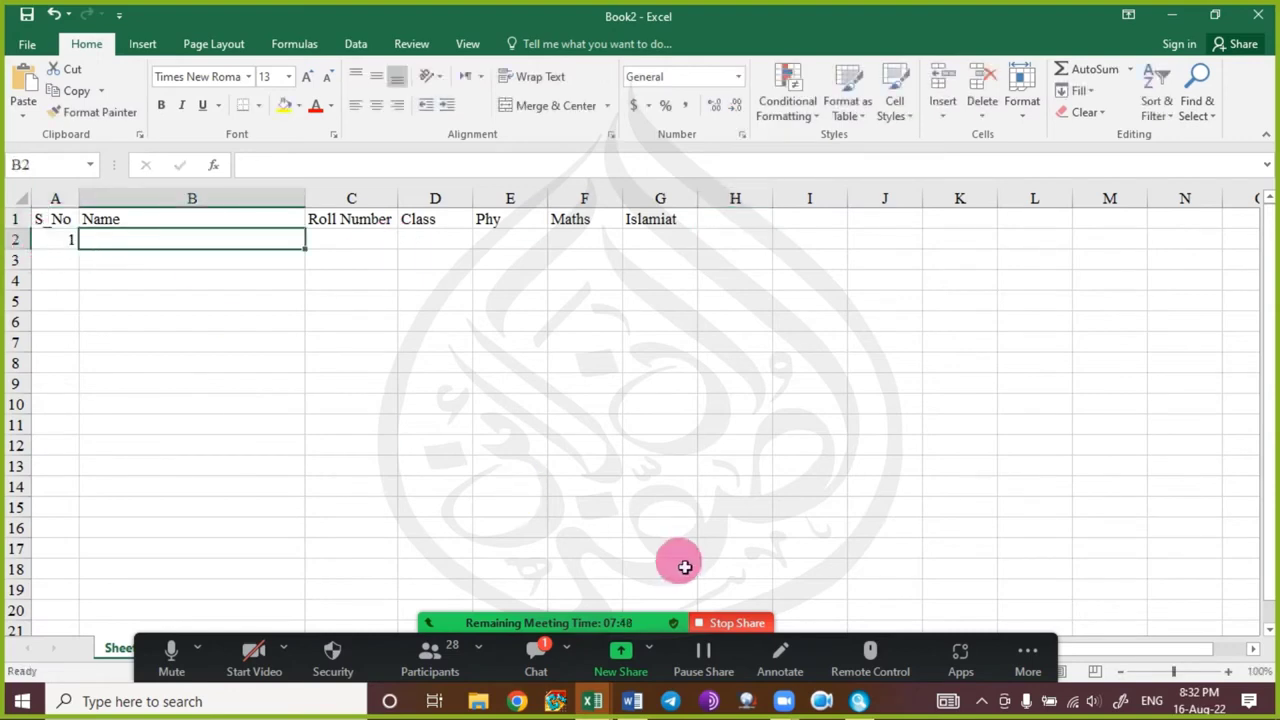
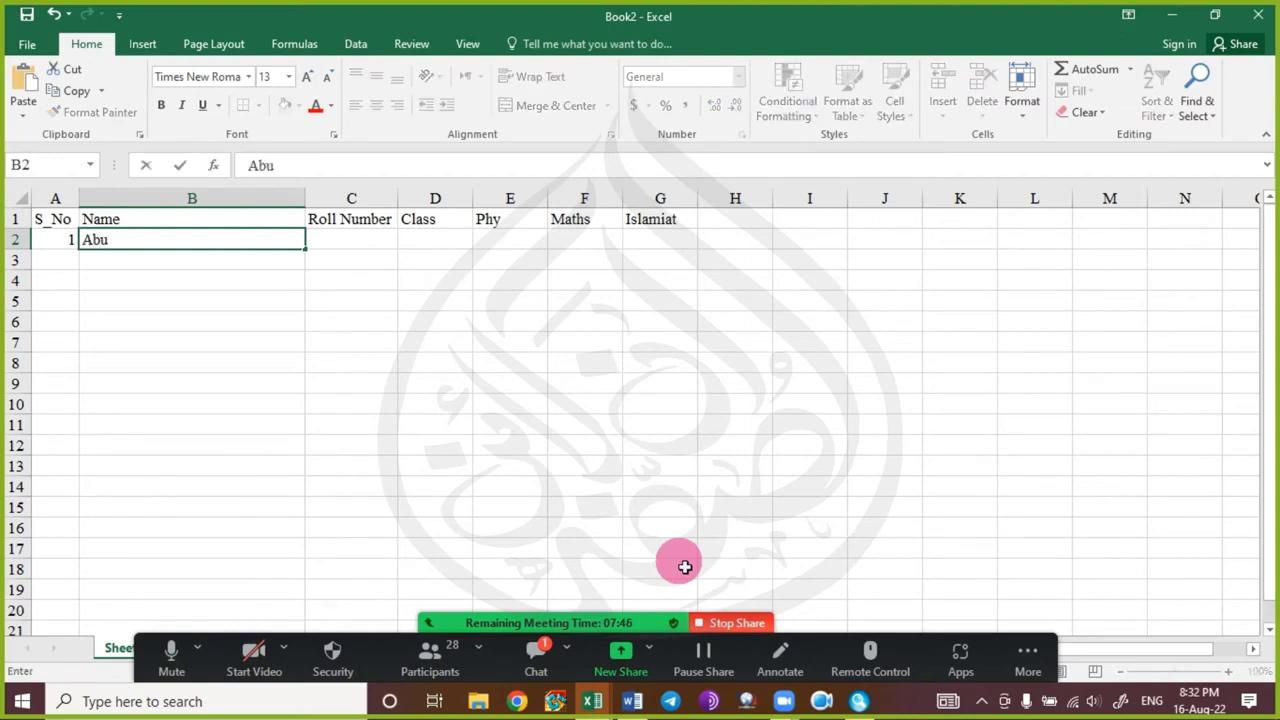
{"action": "key", "text": "Tab"}
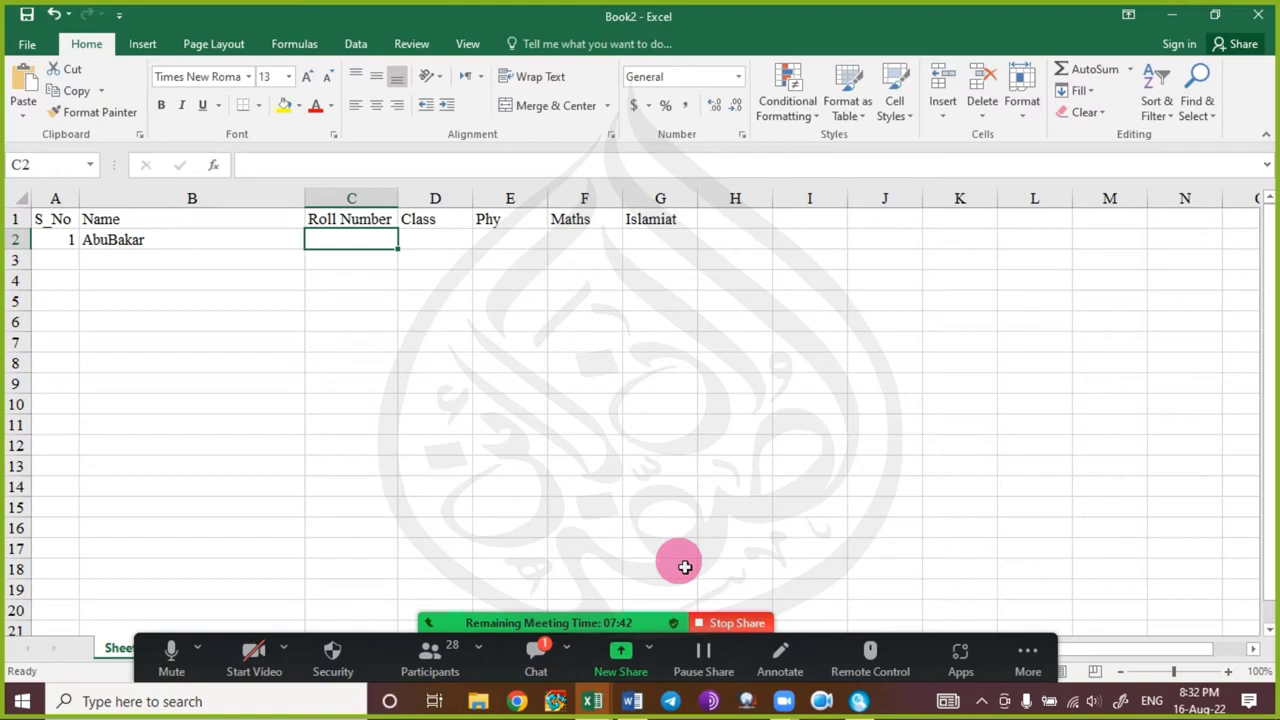
{"action": "type", "text": "214"}
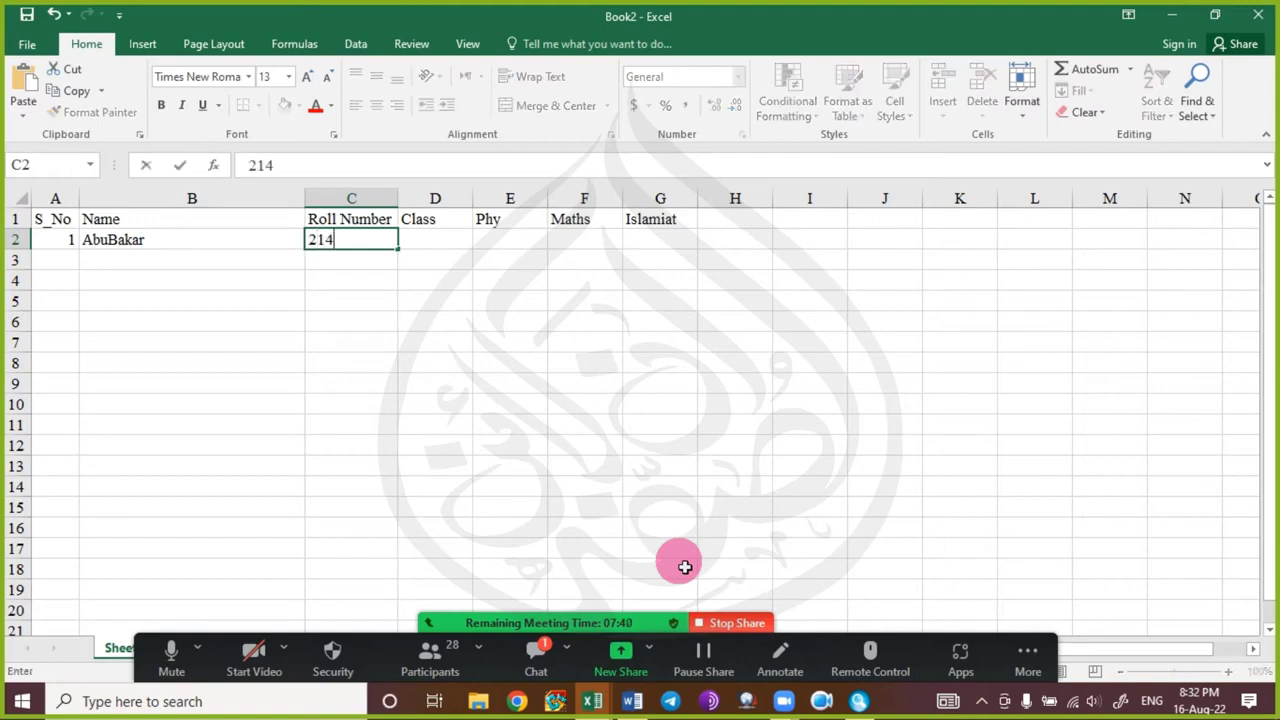
{"action": "key", "text": "Tab"}
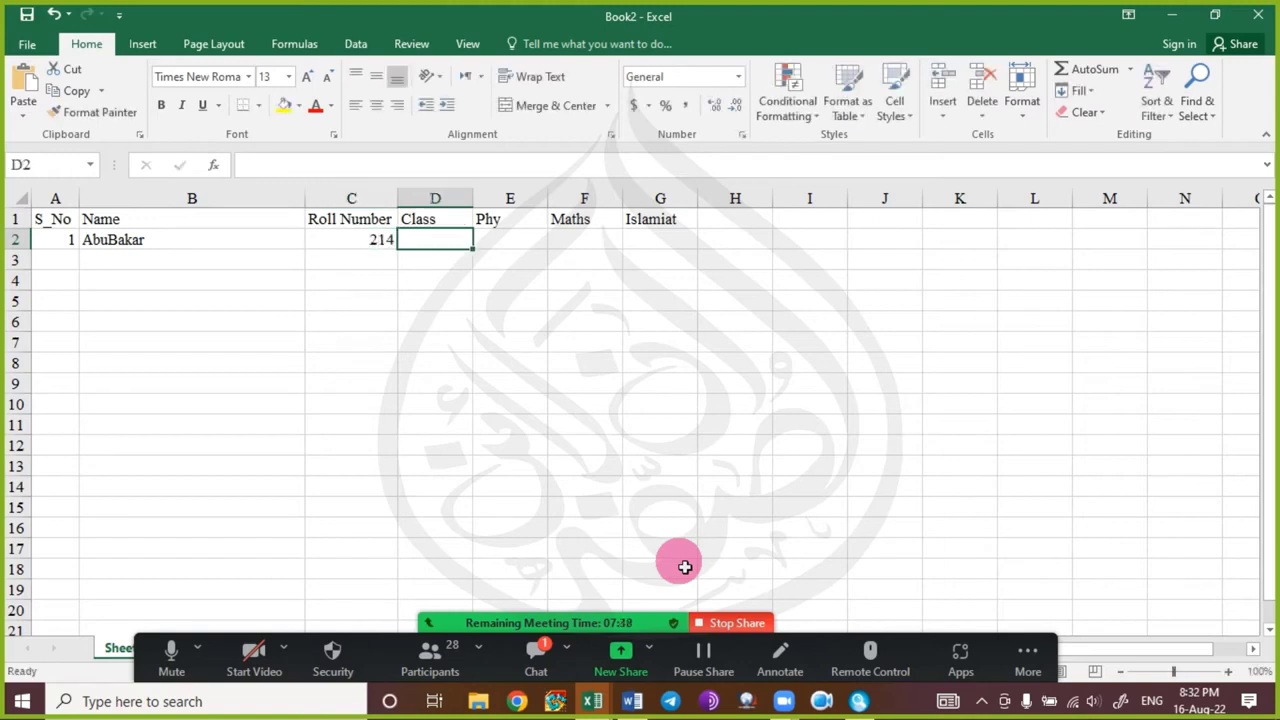
{"action": "type", "text": "10"}
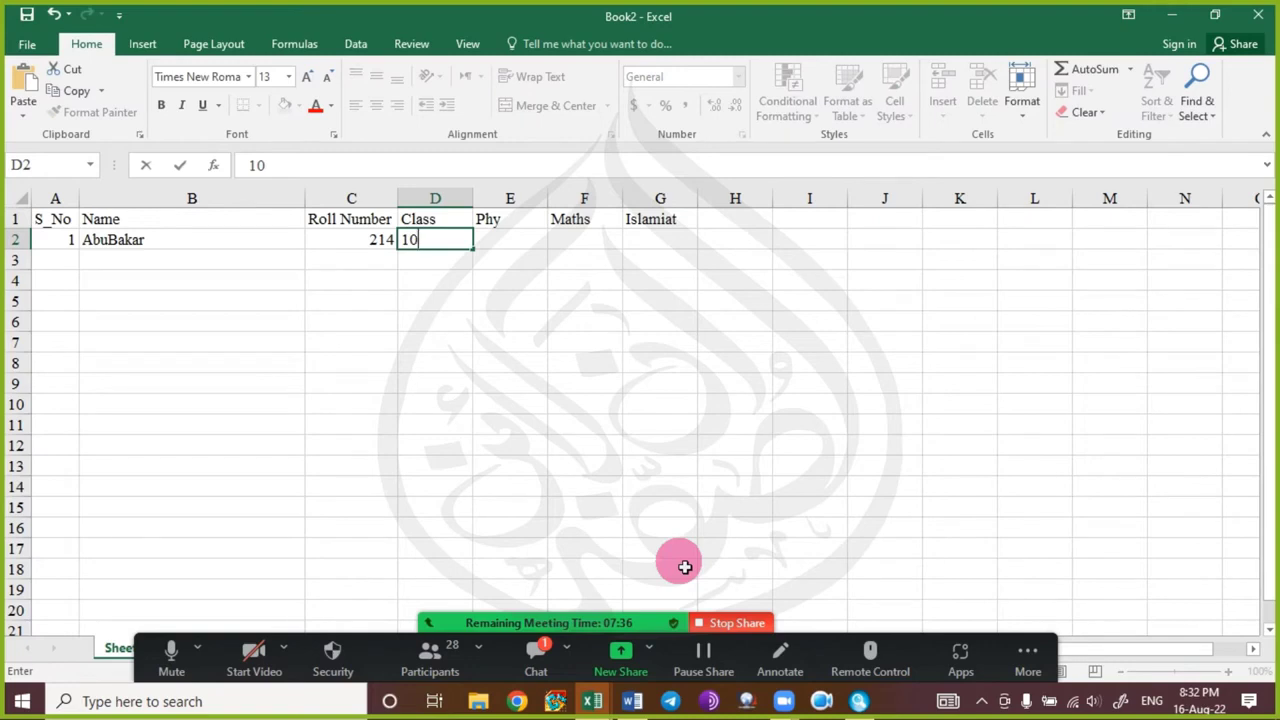
{"action": "key", "text": "Tab"}
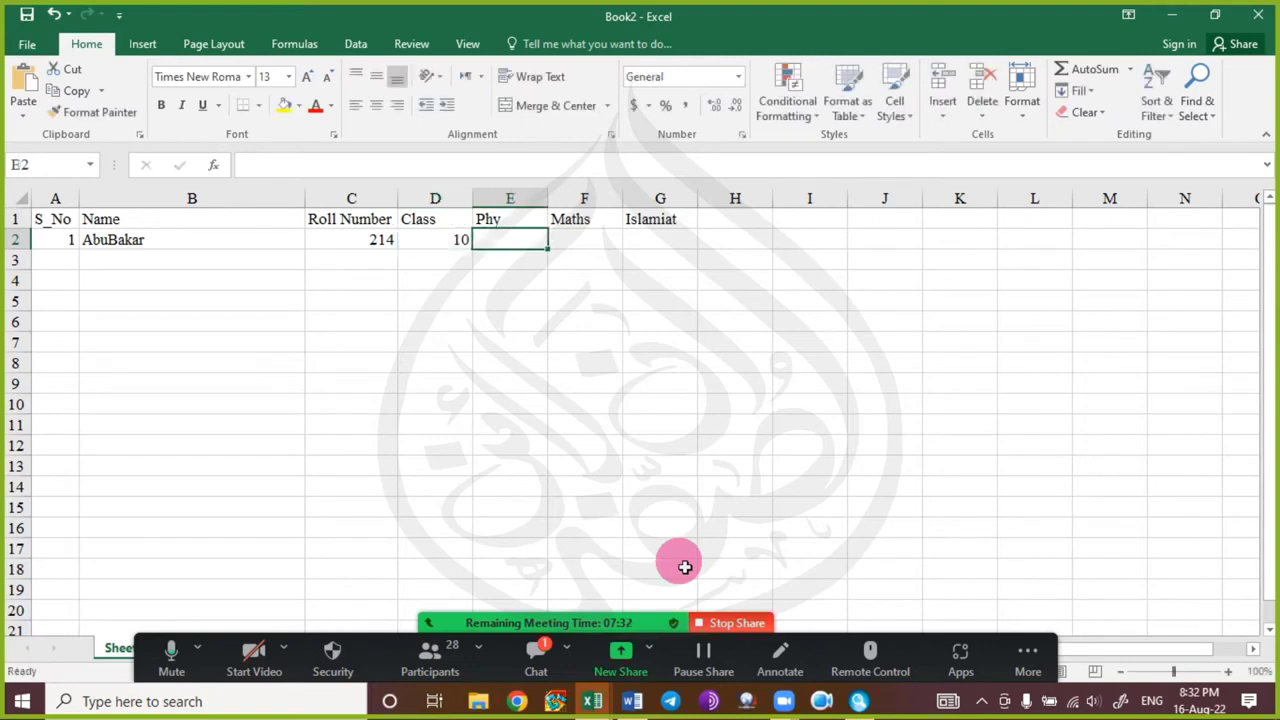
{"action": "type", "text": "54"}
{"action": "key", "text": "Tab"}
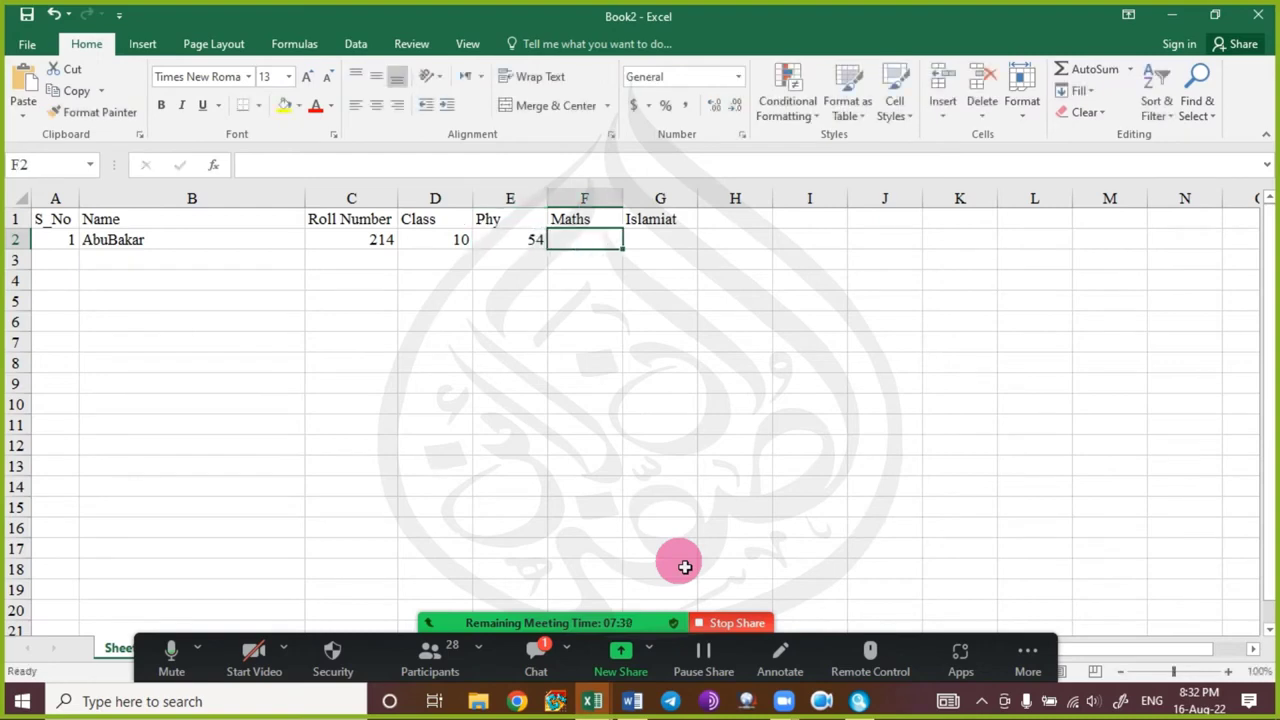
{"action": "type", "text": "55"}
{"action": "key", "text": "Tab"}
{"action": "type", "text": "76"}
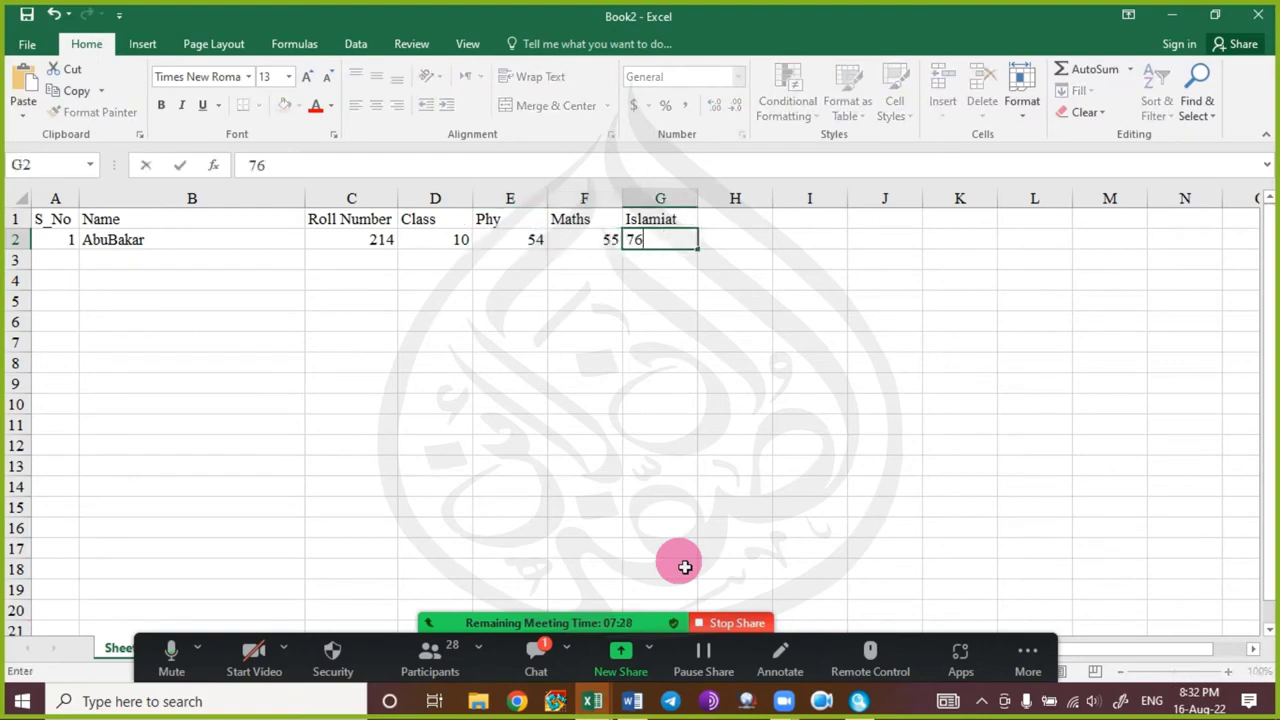
{"action": "key", "text": "Return"}
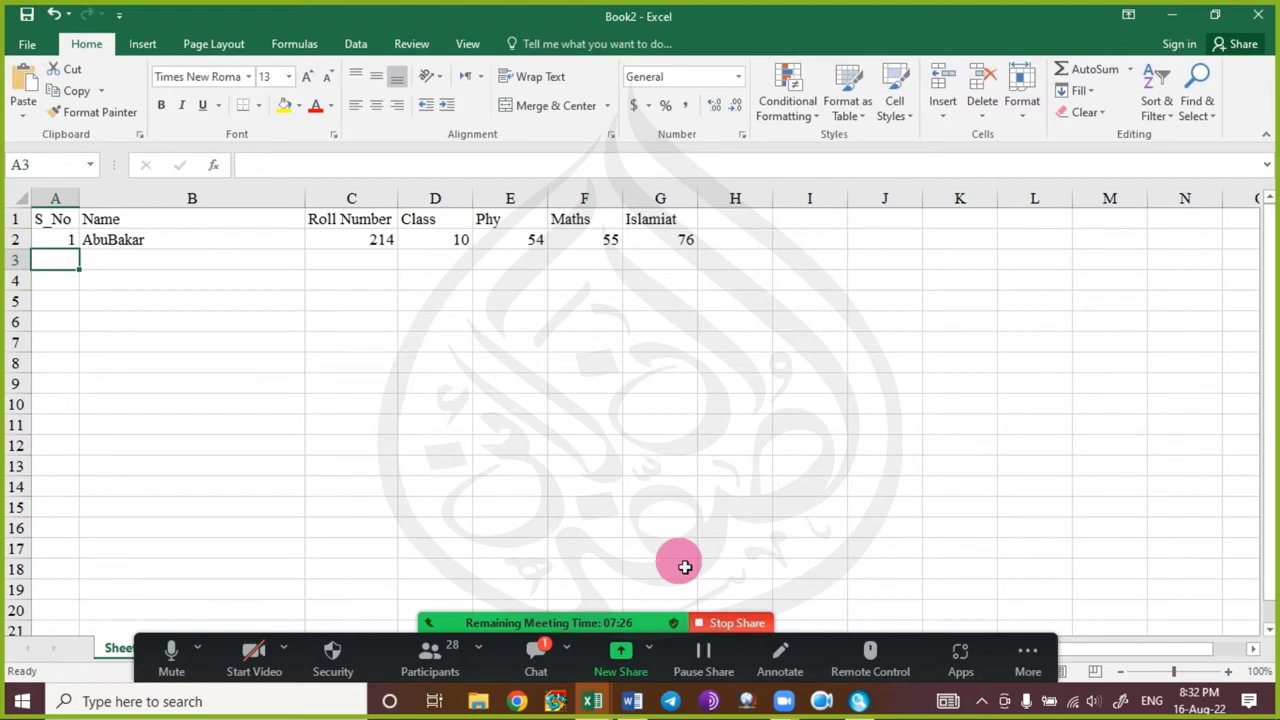
Enter row 3: serial 2, the second student's name, roll 313, class 9, marks 66, 53, 78.
{"action": "type", "text": "2"}
{"action": "key", "text": "Tab"}
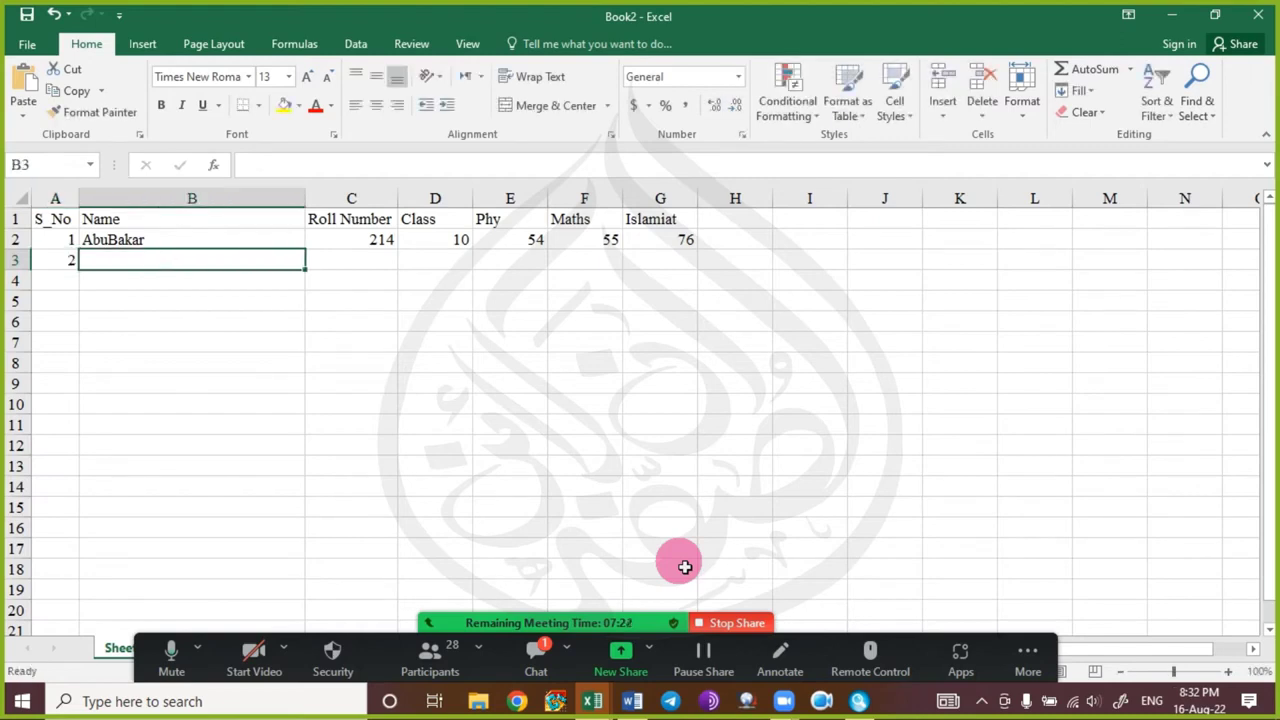
{"action": "type", "text": "Ali"}
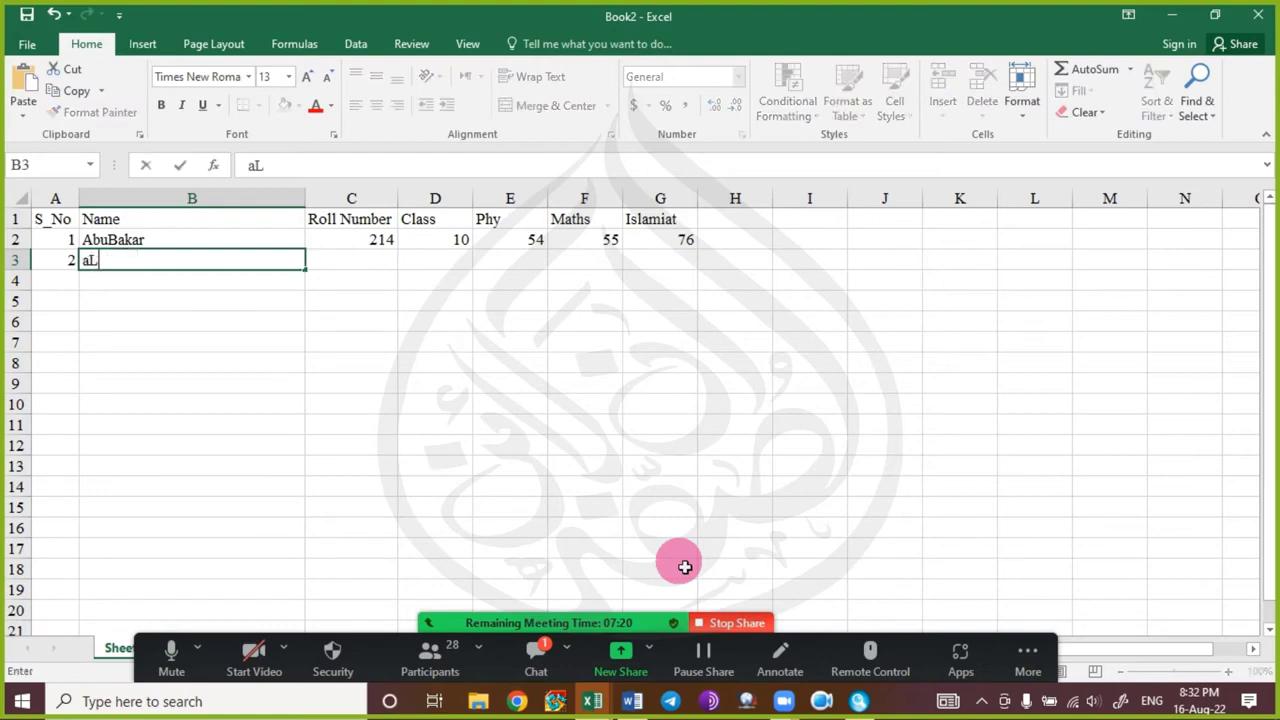
{"action": "key", "text": "Tab"}
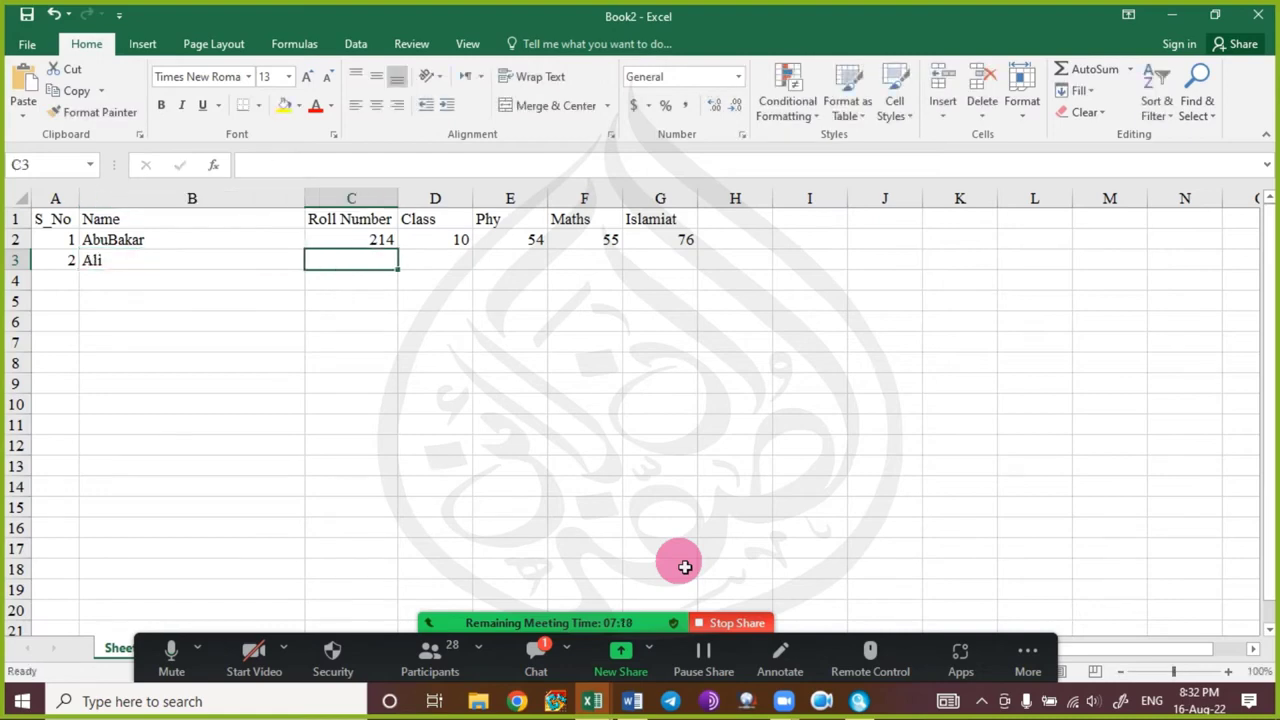
{"action": "type", "text": "313"}
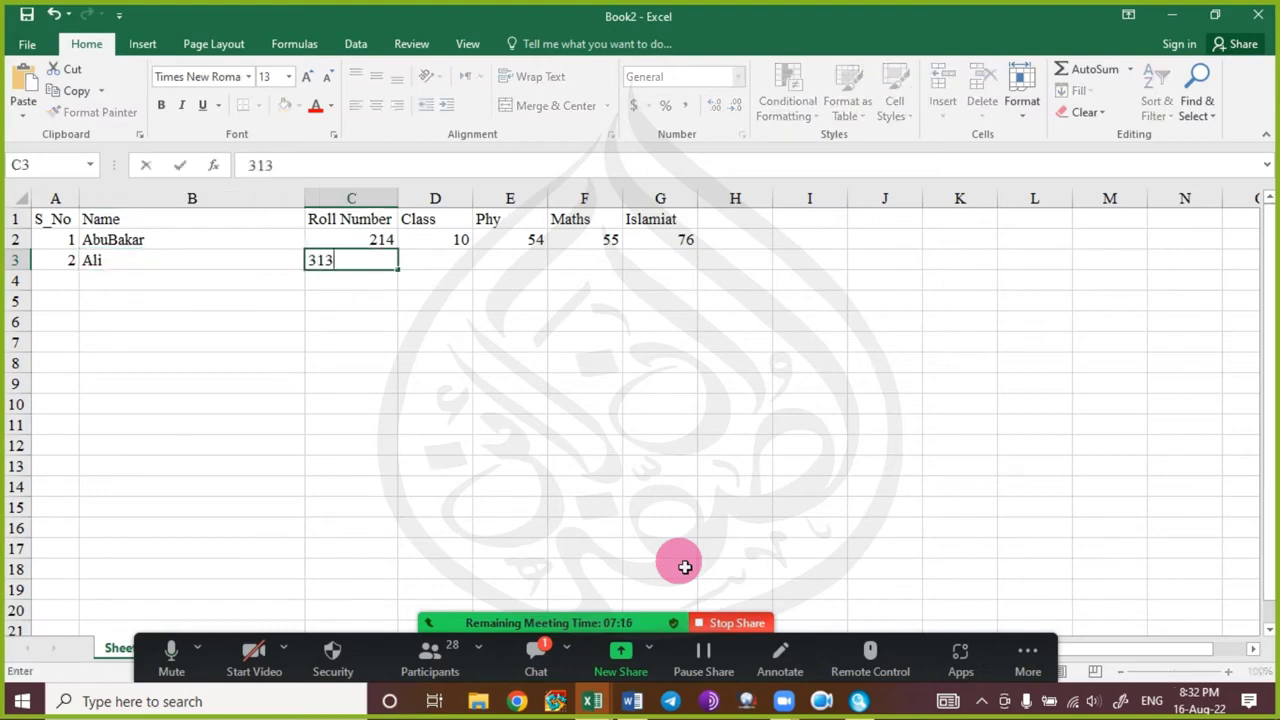
{"action": "key", "text": "Tab"}
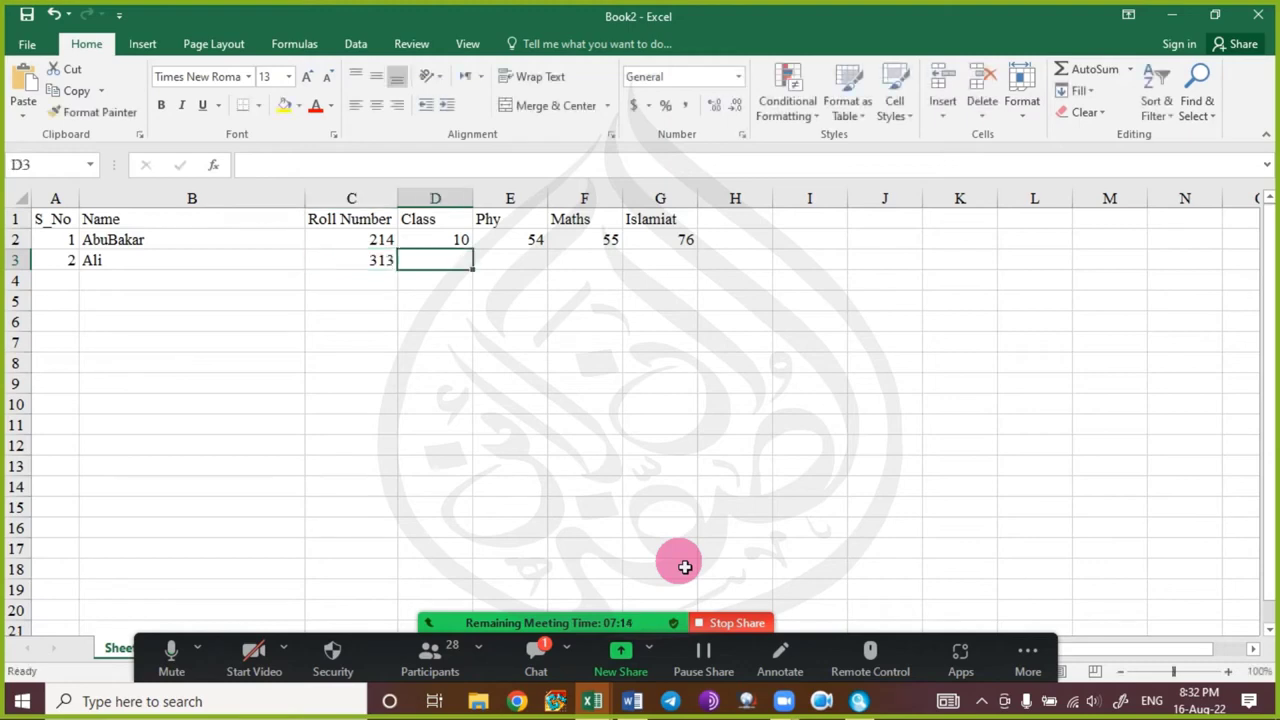
{"action": "type", "text": "9"}
{"action": "key", "text": "Tab"}
{"action": "type", "text": "6"}
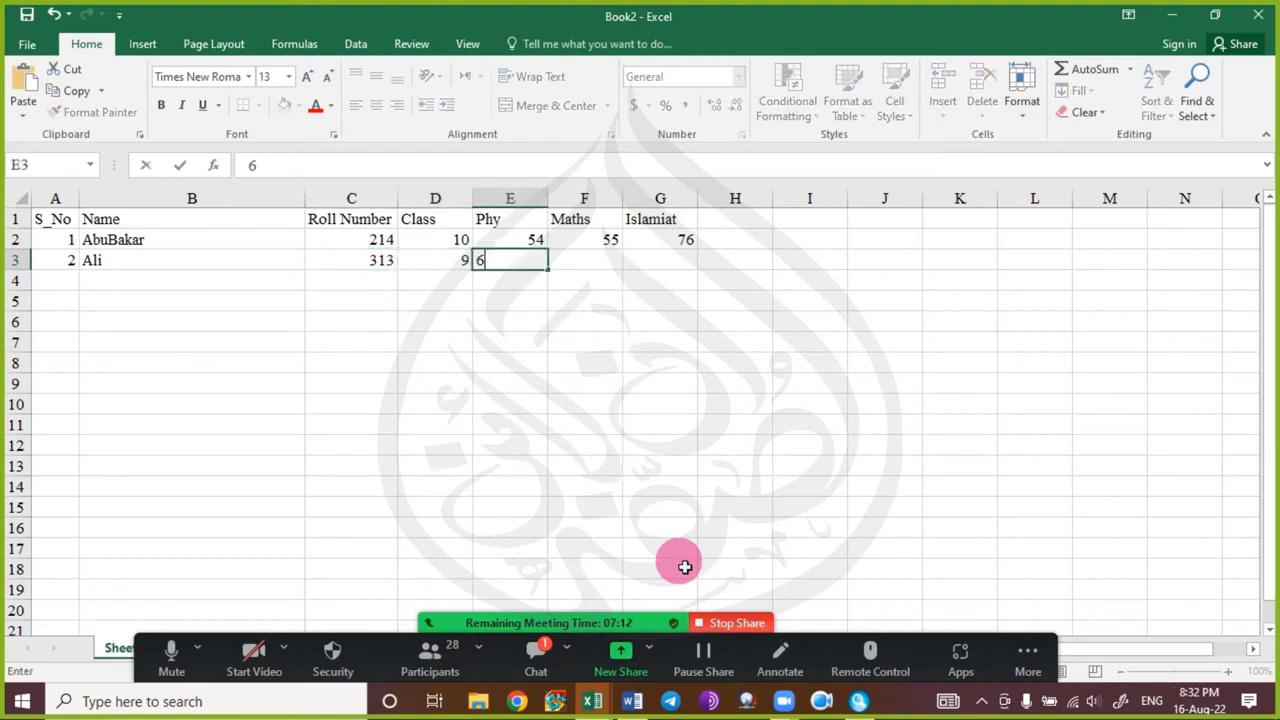
{"action": "type", "text": "6"}
{"action": "key", "text": "Tab"}
{"action": "type", "text": "53"}
{"action": "key", "text": "Tab"}
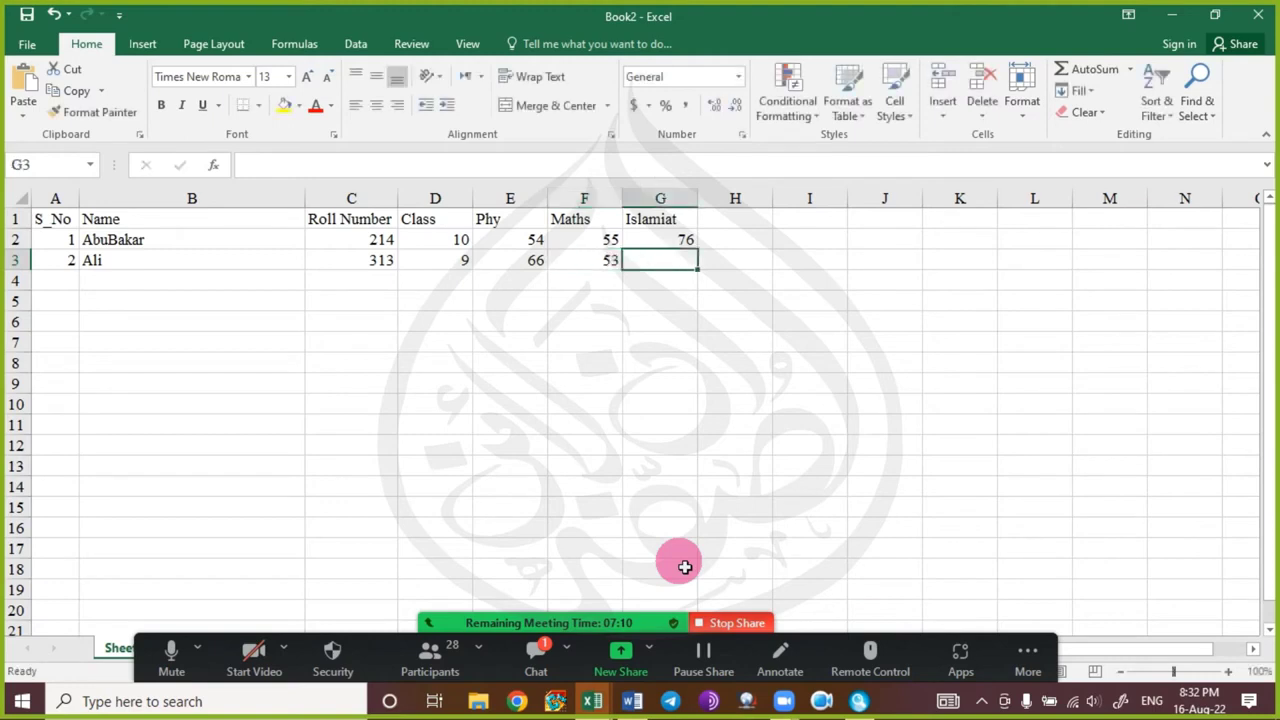
{"action": "type", "text": "78"}
{"action": "key", "text": "Return"}
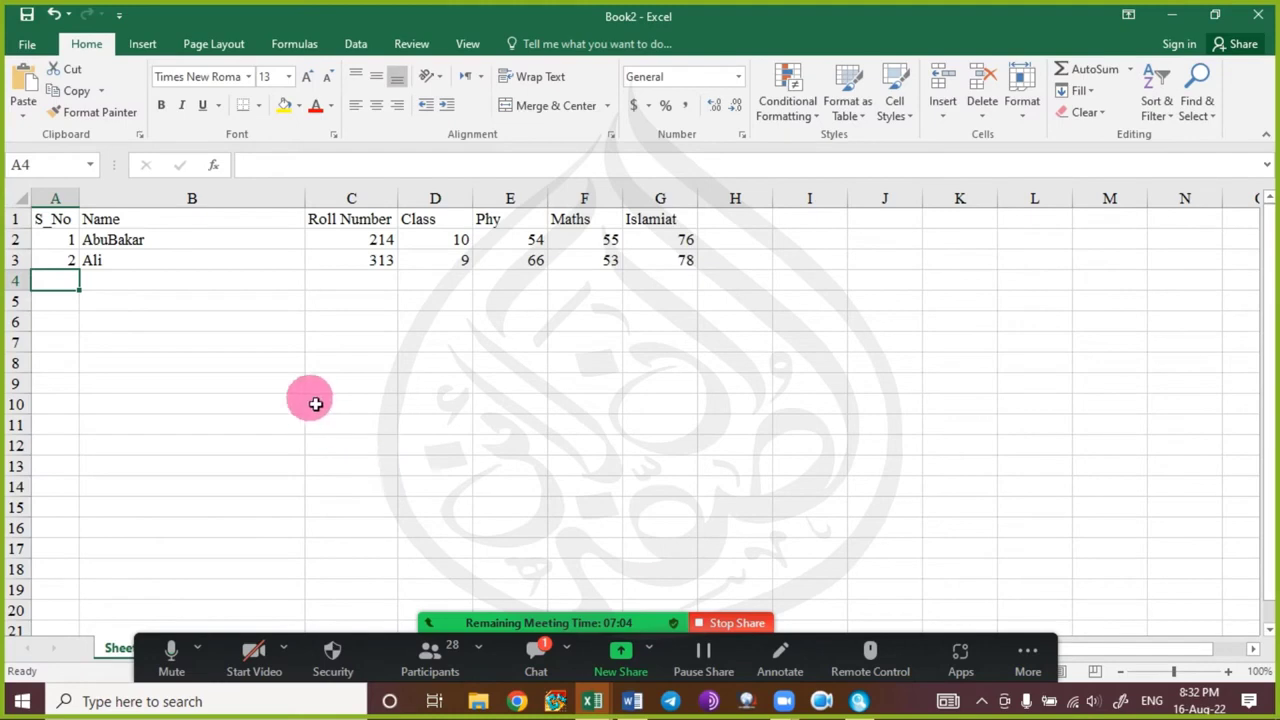
{"action": "left_click", "coordinate": [536, 655]}
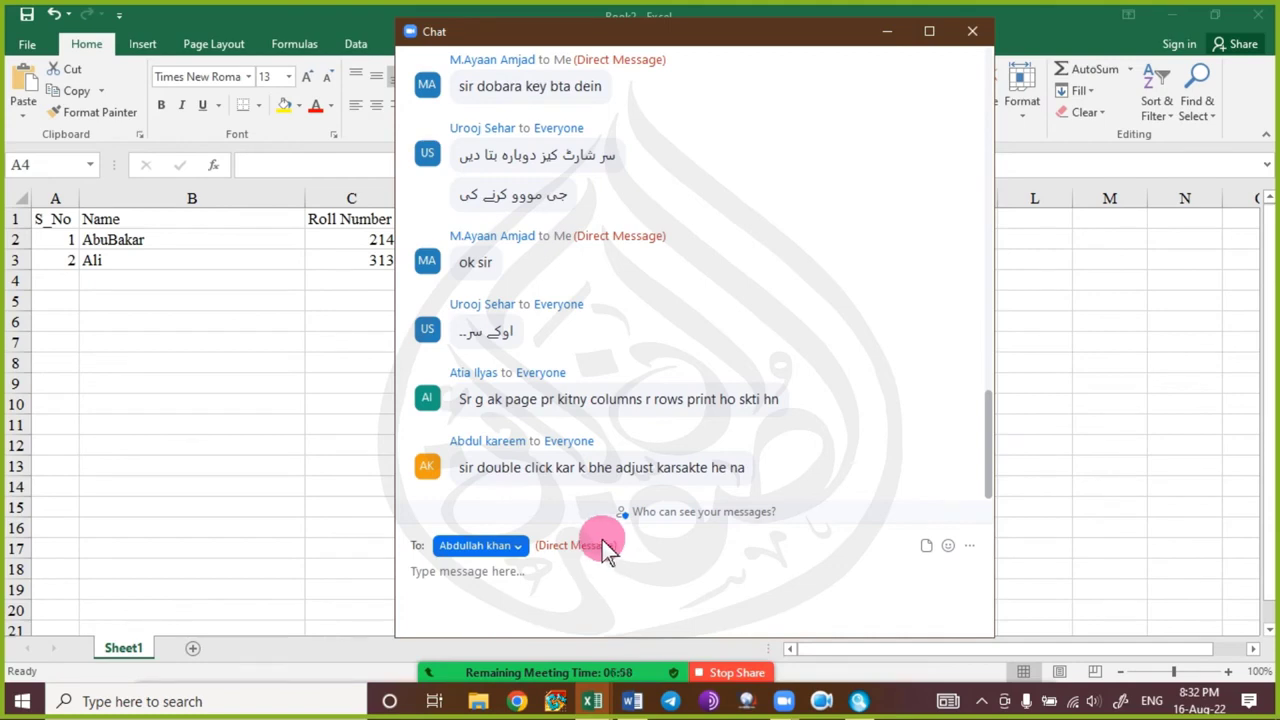
{"action": "left_click", "coordinate": [886, 38]}
{"action": "left_click", "coordinate": [218, 321]}
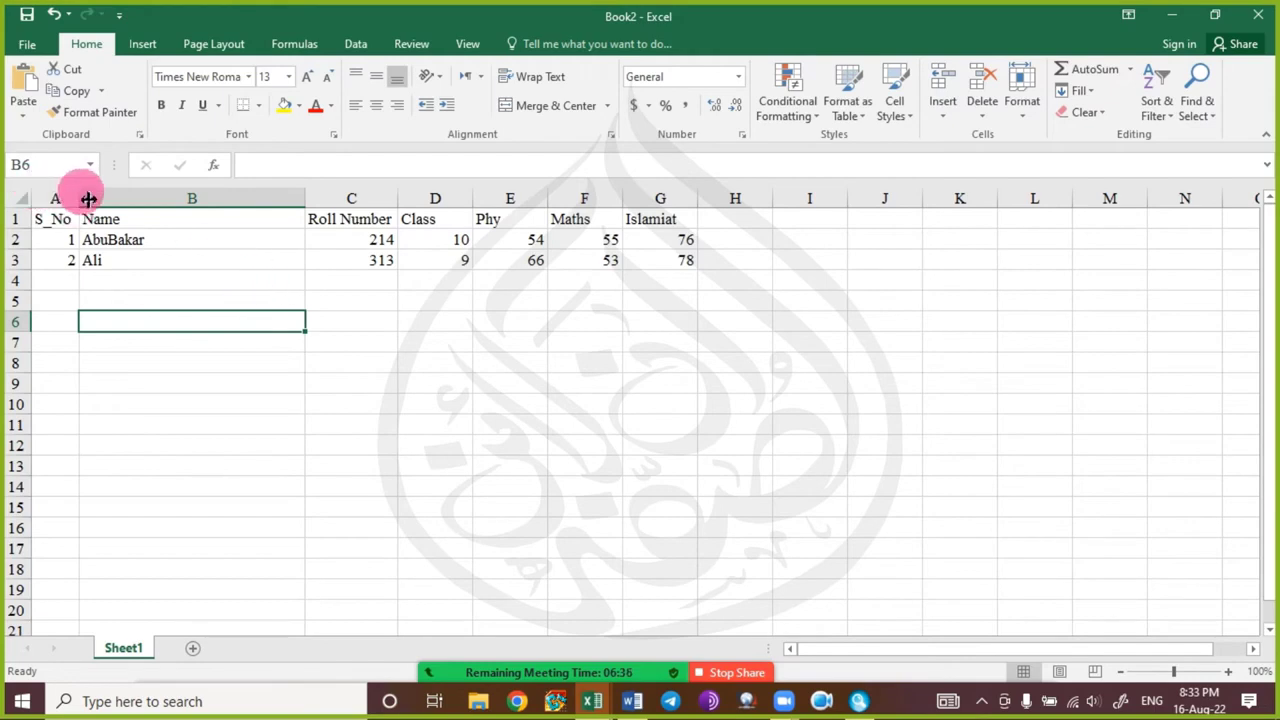
Resize column A by dragging and autofitting until it fits the S_No header.
{"action": "left_click_drag", "start_coordinate": [79, 198], "coordinate": [488, 219]}
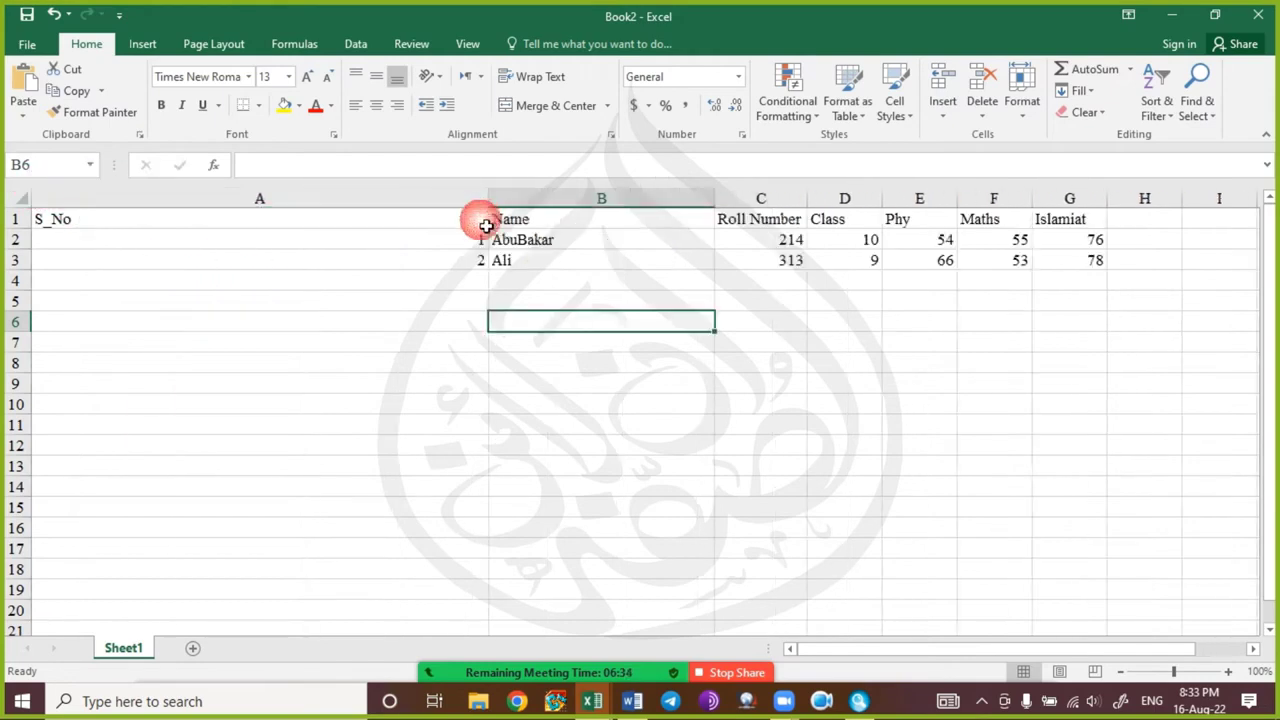
{"action": "left_click", "coordinate": [400, 410]}
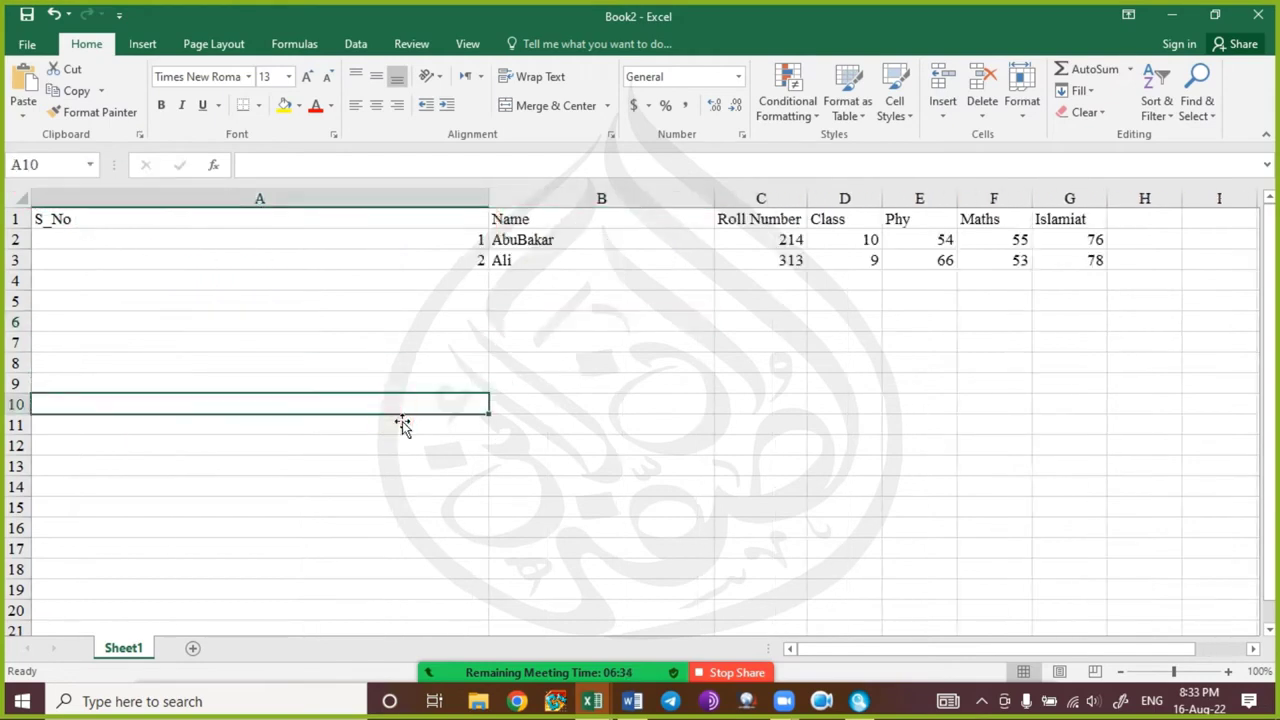
{"action": "double_click", "coordinate": [494, 207]}
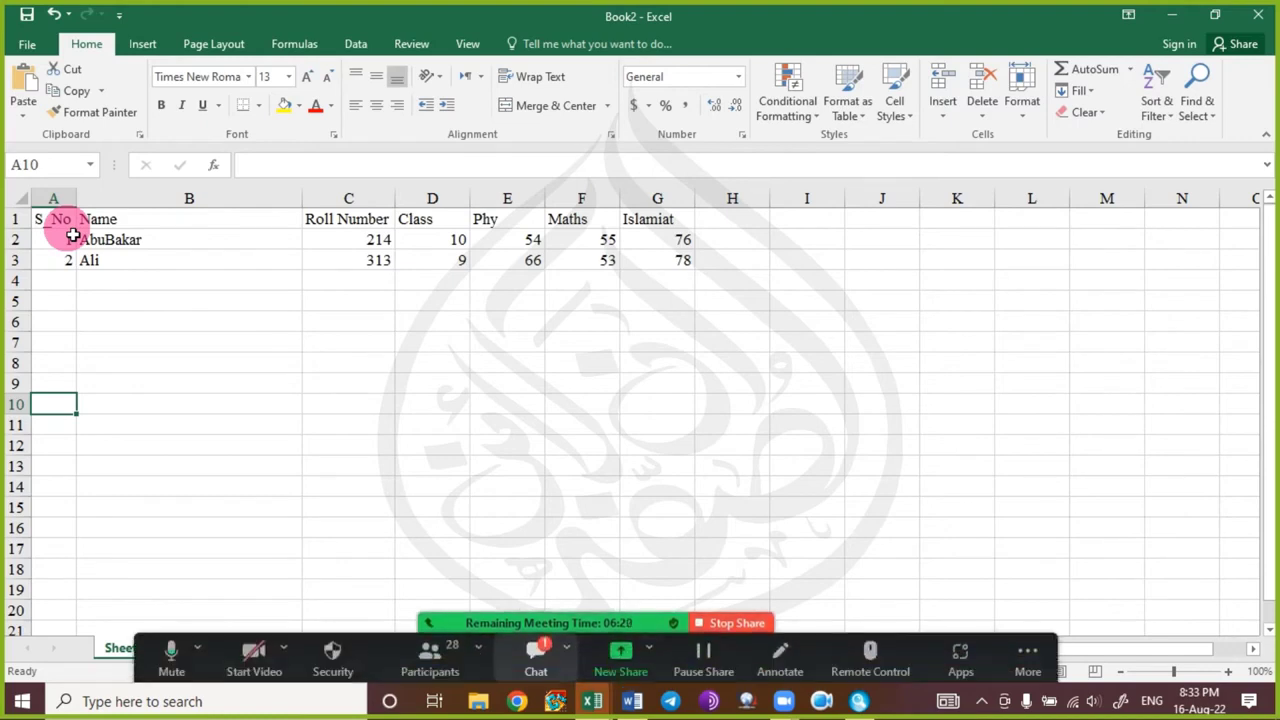
{"action": "left_click_drag", "start_coordinate": [75, 200], "coordinate": [43, 214]}
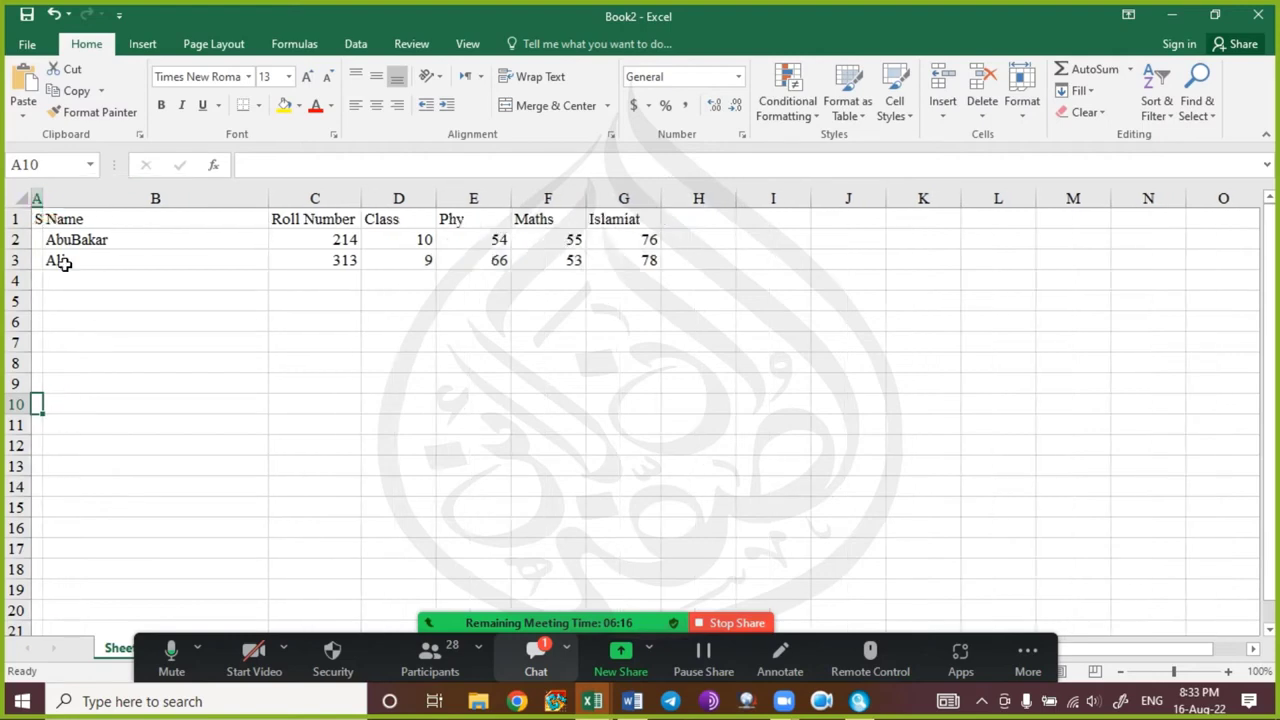
{"action": "left_click", "coordinate": [138, 408]}
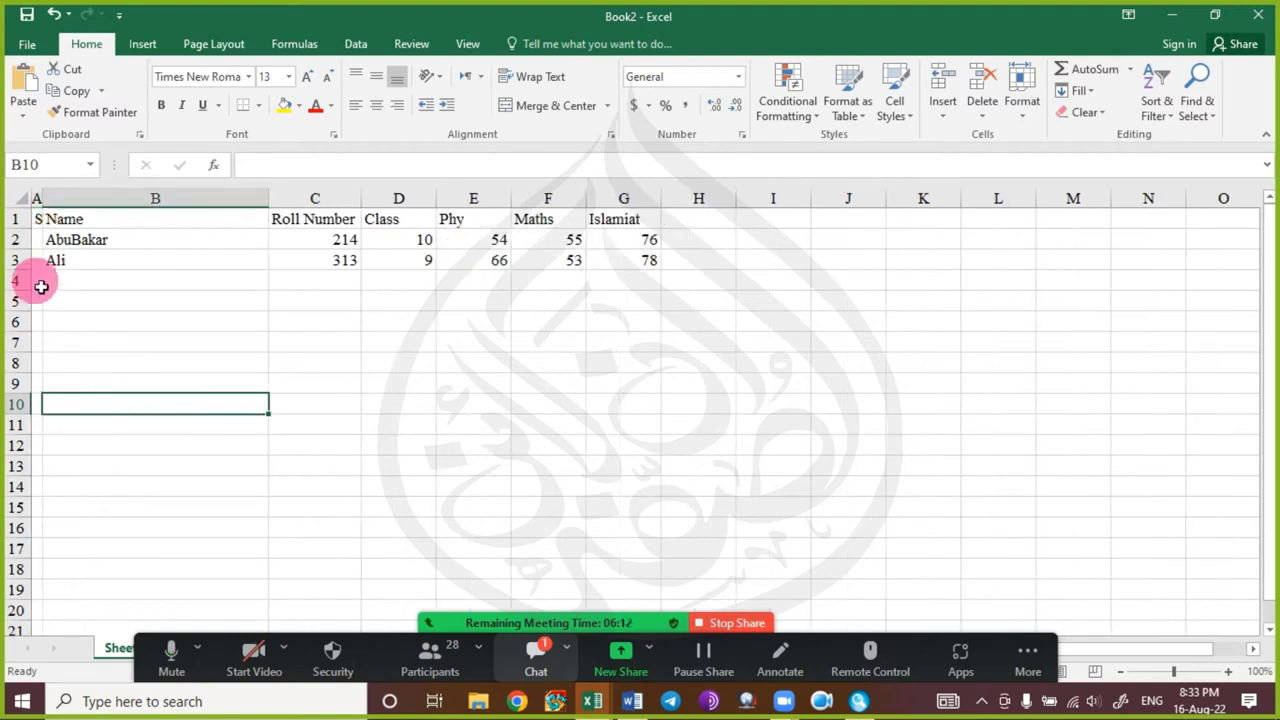
{"action": "double_click", "coordinate": [43, 205]}
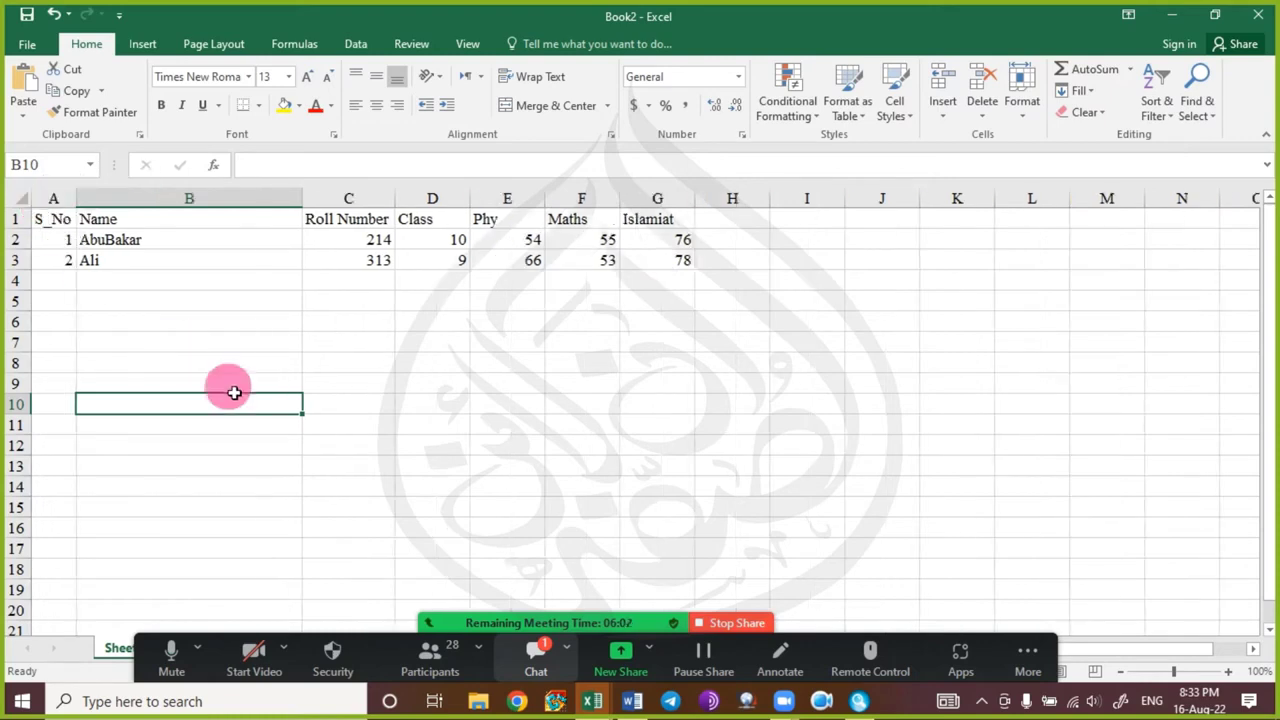
Autofit column B to the student names, then widen the Name column for extra room.
{"action": "left_click", "coordinate": [235, 384]}
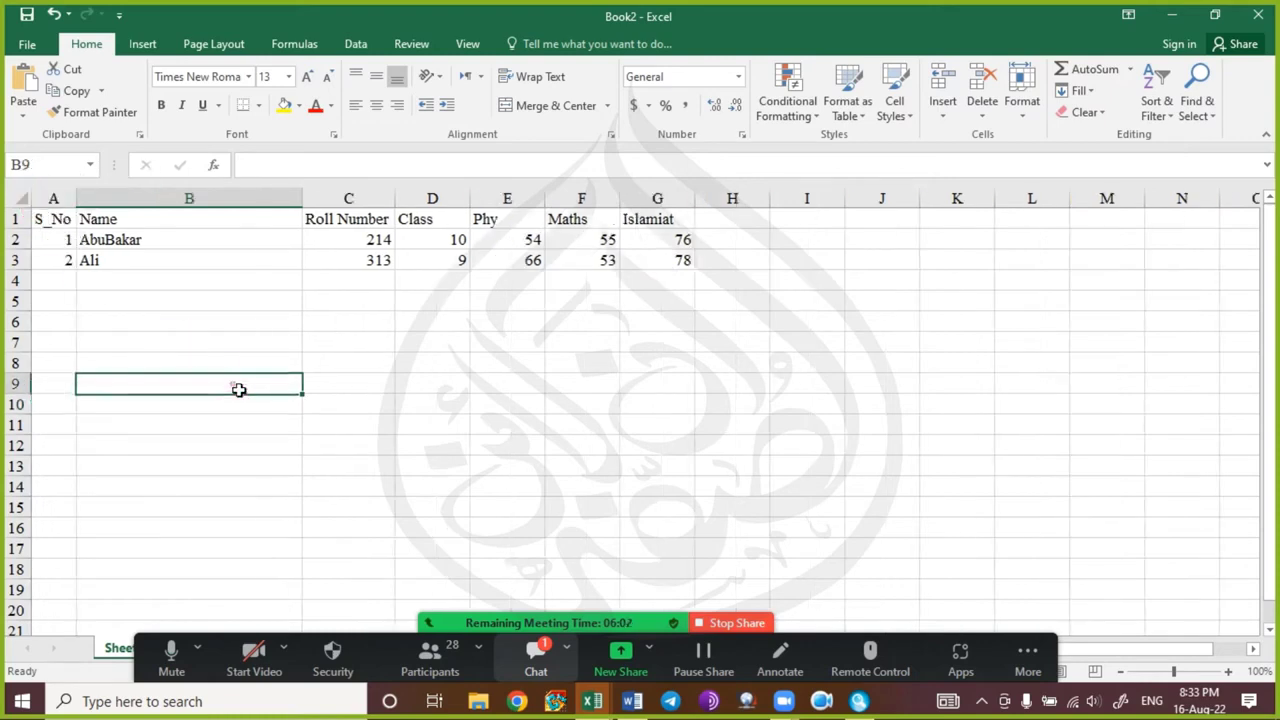
{"action": "double_click", "coordinate": [305, 214]}
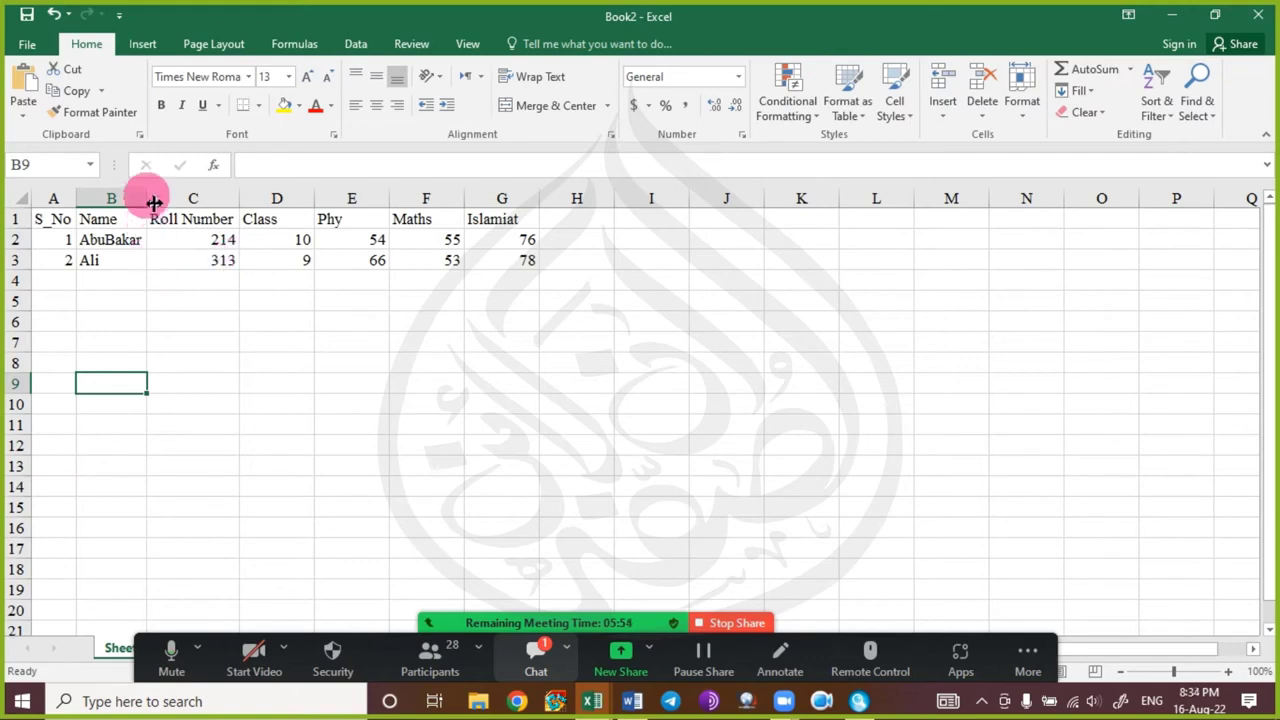
{"action": "left_click_drag", "start_coordinate": [150, 197], "coordinate": [104, 211]}
{"action": "double_click", "coordinate": [104, 210]}
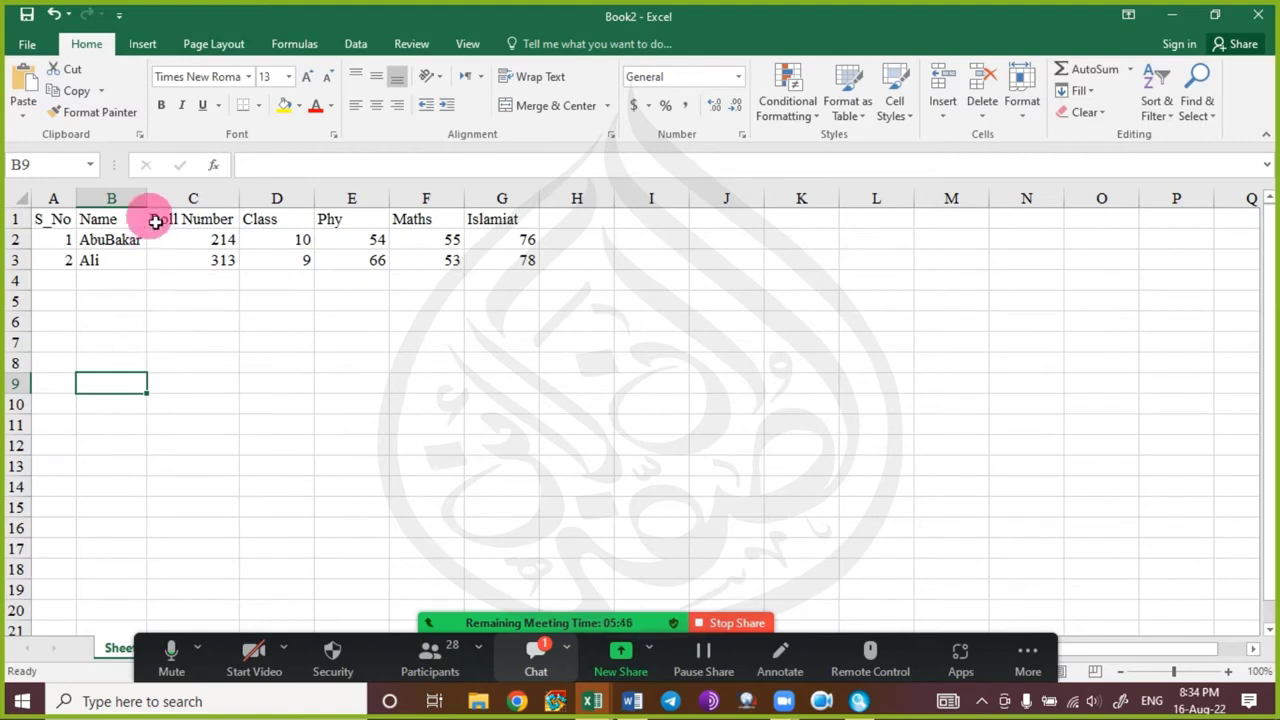
{"action": "left_click_drag", "start_coordinate": [149, 205], "coordinate": [263, 214]}
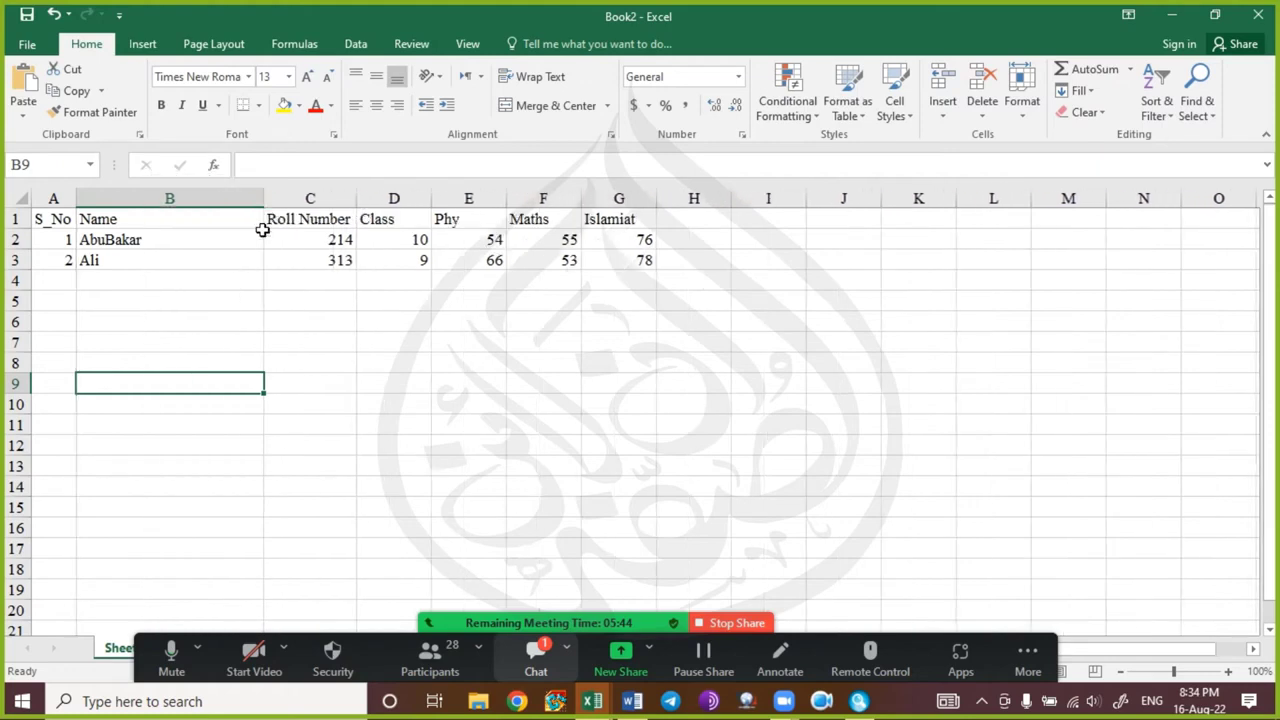
Select subject columns E–G, clear the selection, then open the Zoom meeting chat.
{"action": "left_click_drag", "start_coordinate": [463, 197], "coordinate": [630, 197]}
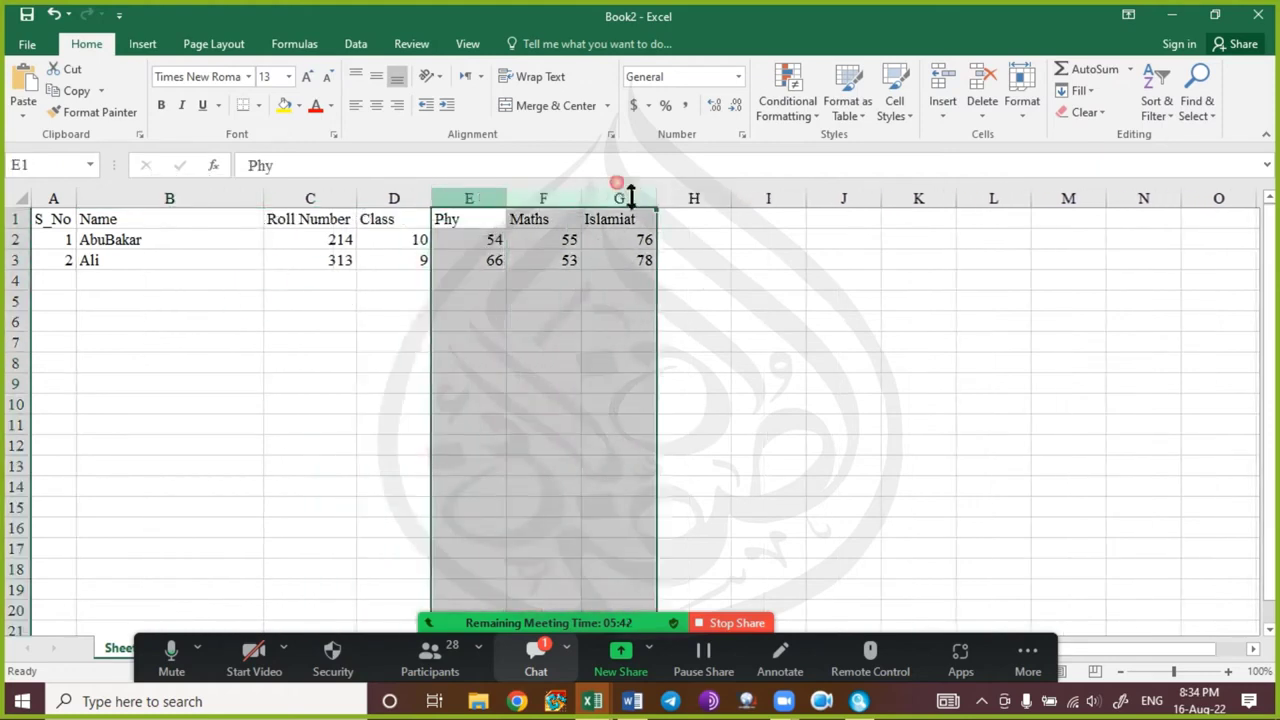
{"action": "left_click", "coordinate": [462, 282]}
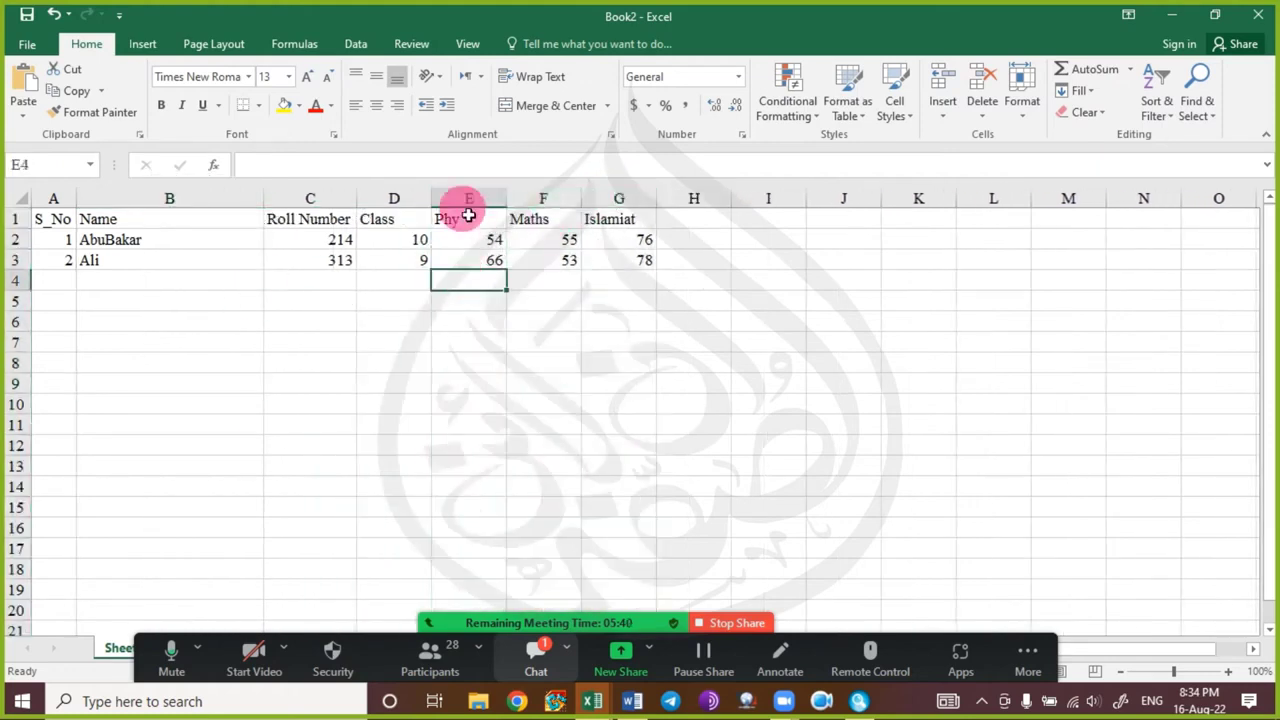
{"action": "left_click", "coordinate": [310, 344]}
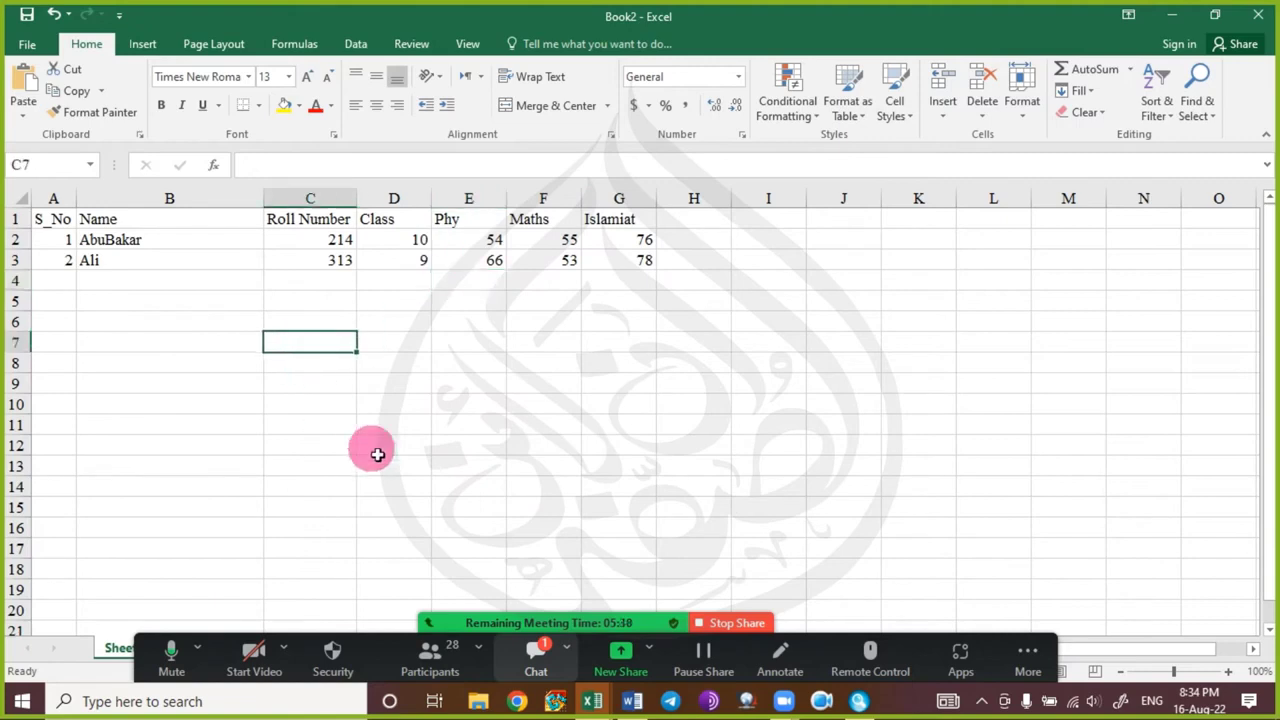
{"action": "left_click", "coordinate": [522, 654]}
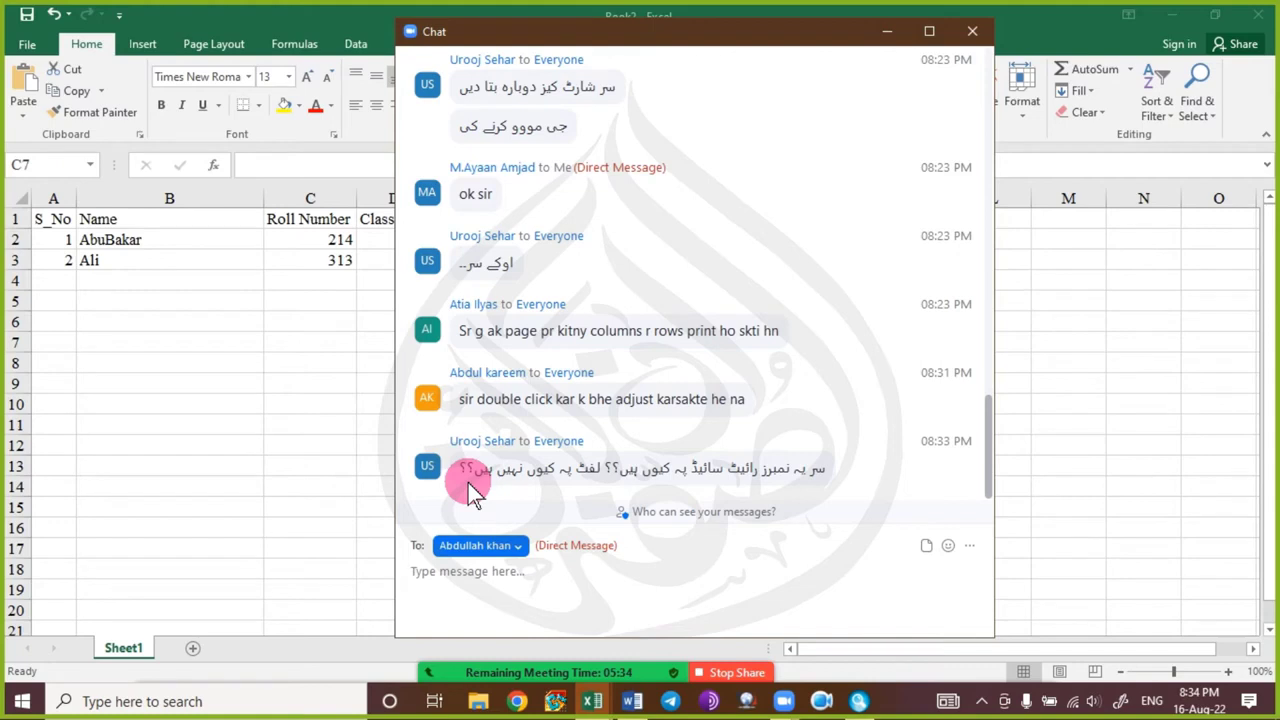
Close the Zoom meeting chat window to reveal the student sheet.
{"action": "left_click", "coordinate": [971, 31]}
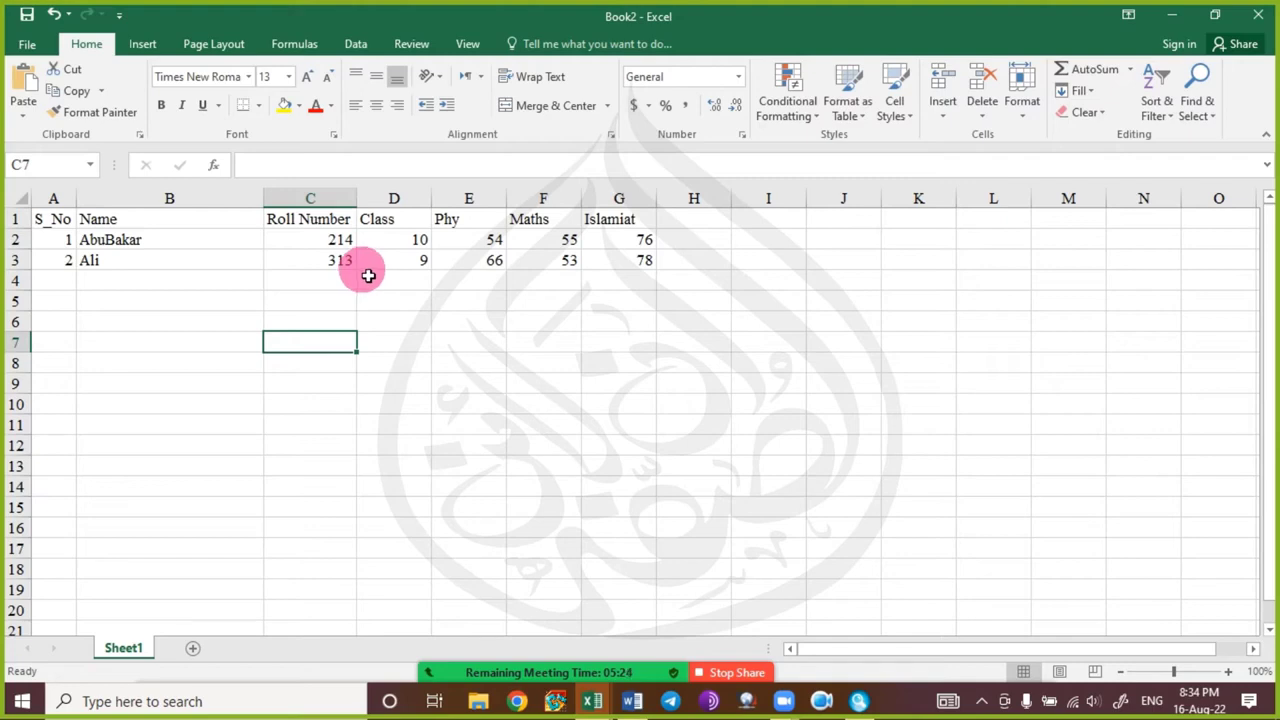
Enter sample numbers 3456 in cell K7 and 653 in cell K8.
{"action": "left_click", "coordinate": [884, 342]}
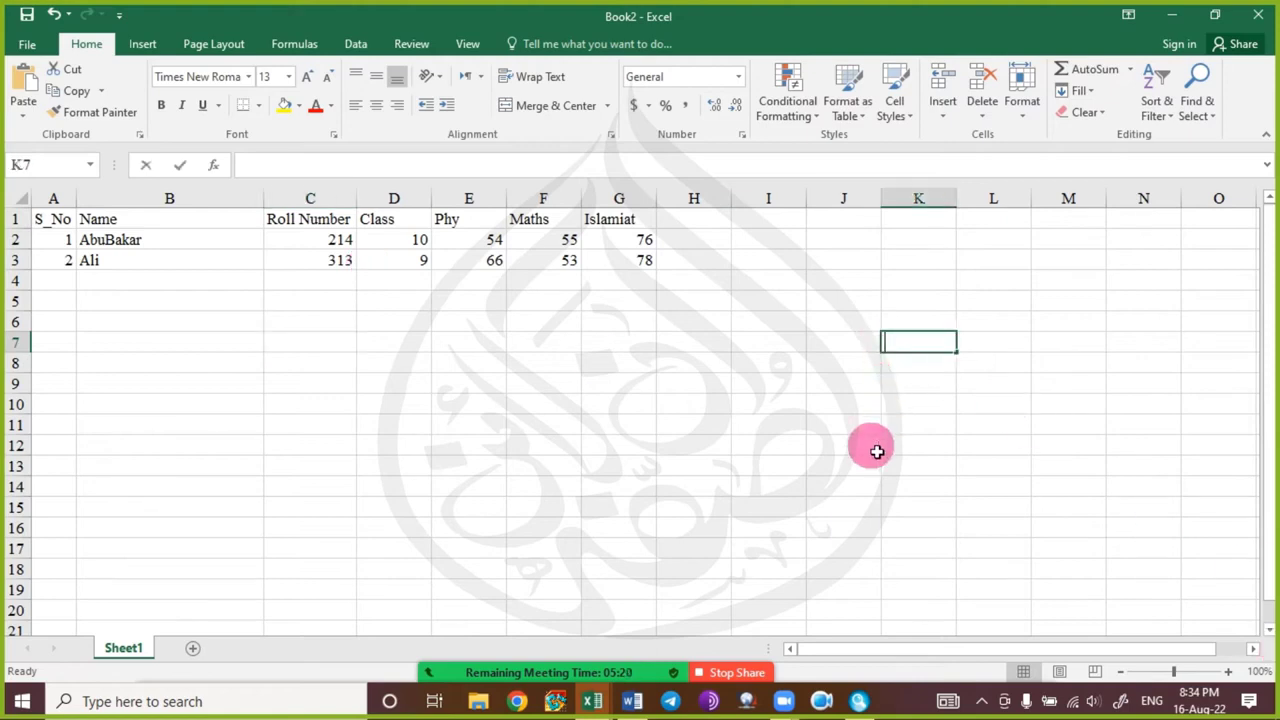
{"action": "type", "text": "3456"}
{"action": "key", "text": "Return"}
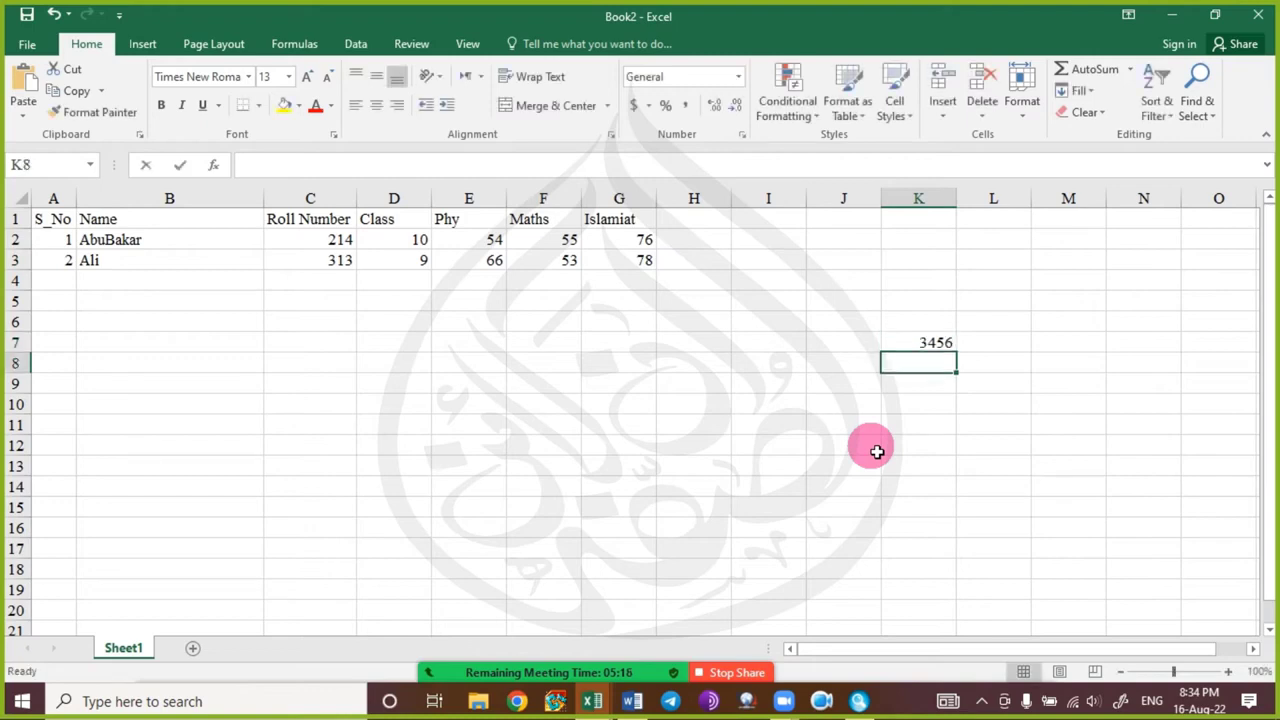
{"action": "type", "text": "653"}
{"action": "key", "text": "Return"}
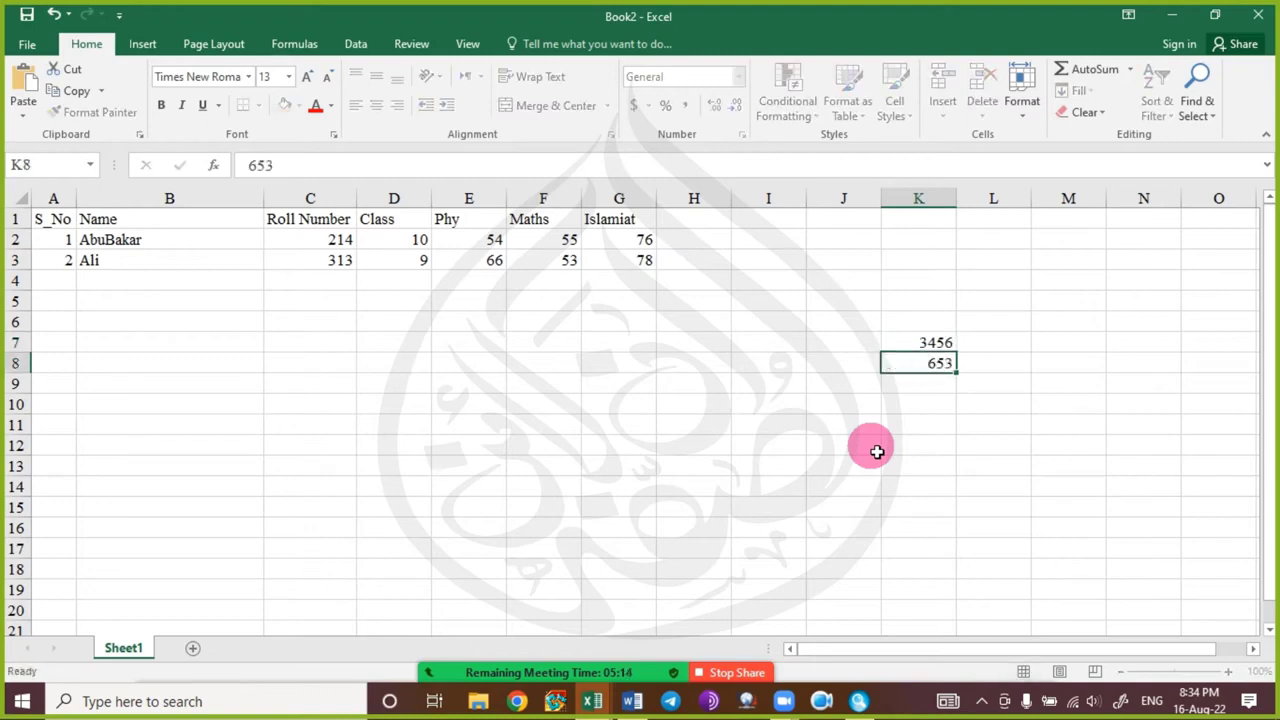
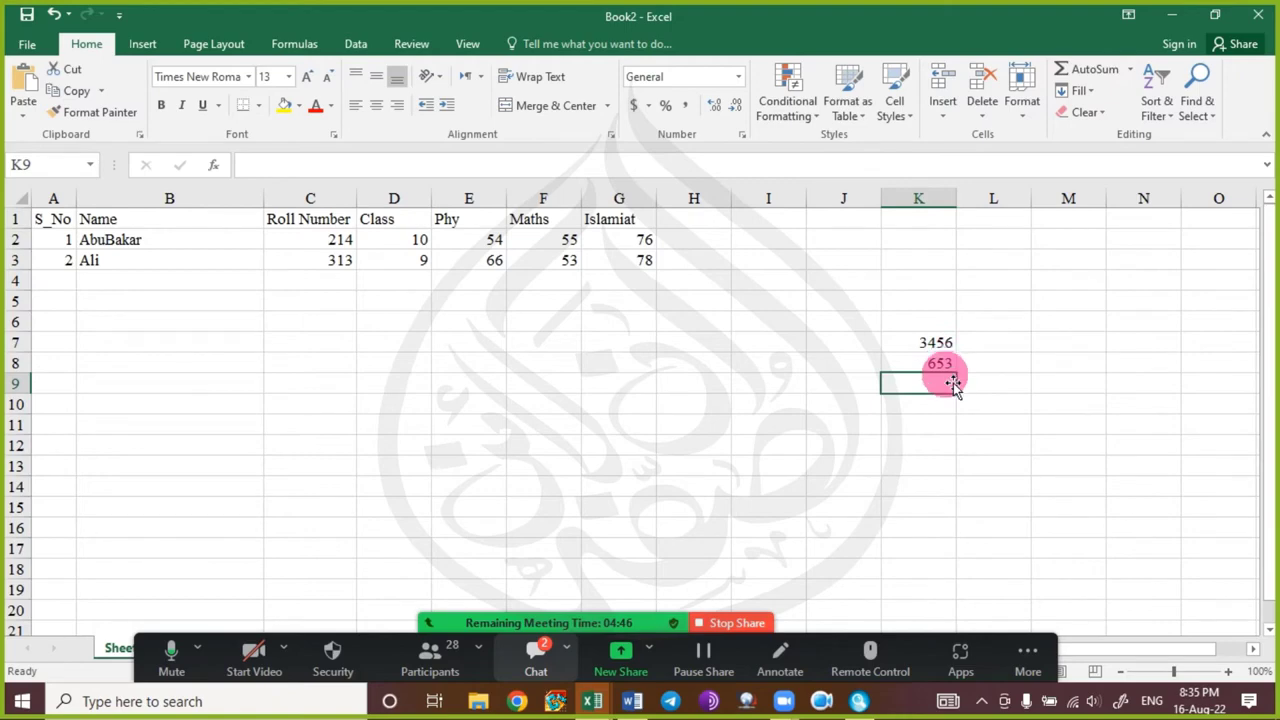
Delete the stray values 3456 and 653 from K7:K8, then select the marks range C2:G3.
{"action": "left_click", "coordinate": [540, 652]}
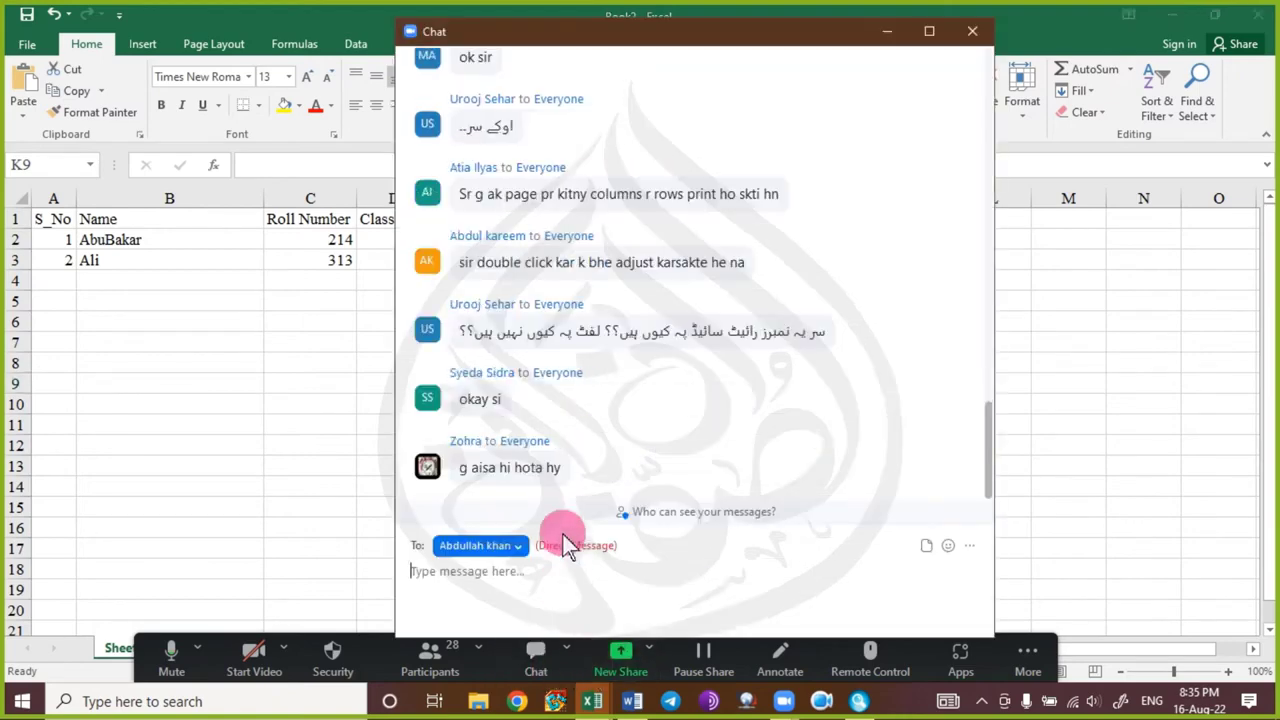
{"action": "left_click", "coordinate": [975, 32]}
{"action": "left_click_drag", "start_coordinate": [926, 340], "coordinate": [928, 363]}
{"action": "key", "text": "Delete"}
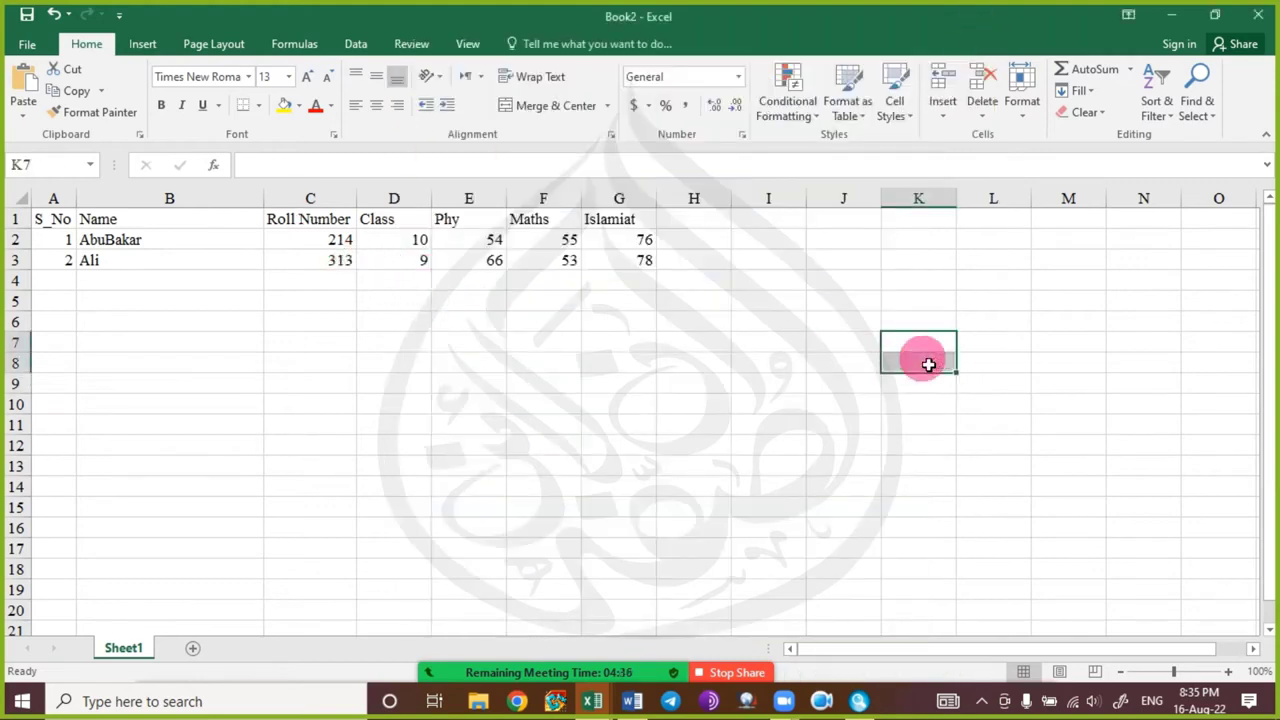
{"action": "left_click", "coordinate": [417, 324]}
{"action": "left_click_drag", "start_coordinate": [348, 244], "coordinate": [640, 265]}
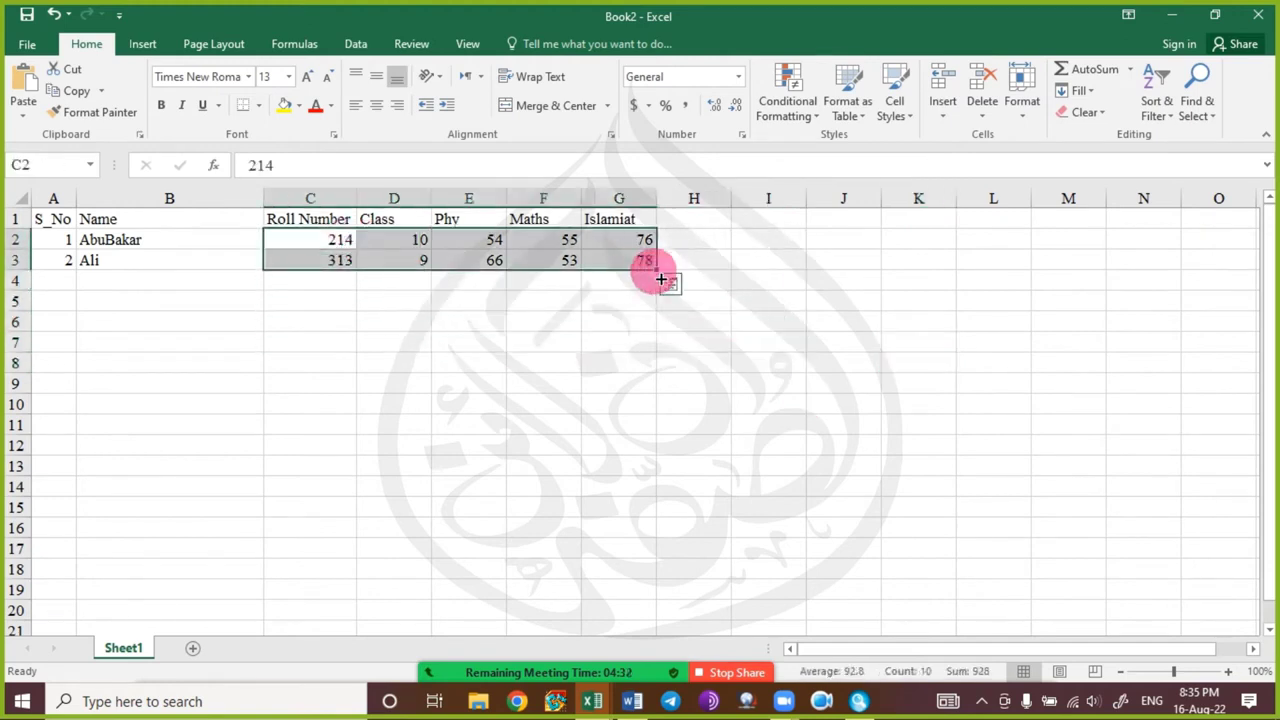
Centre the marks in C2:G3 and the headings Roll Number through Islamiat in C1:G1.
{"action": "left_click", "coordinate": [373, 112]}
{"action": "left_click", "coordinate": [417, 357]}
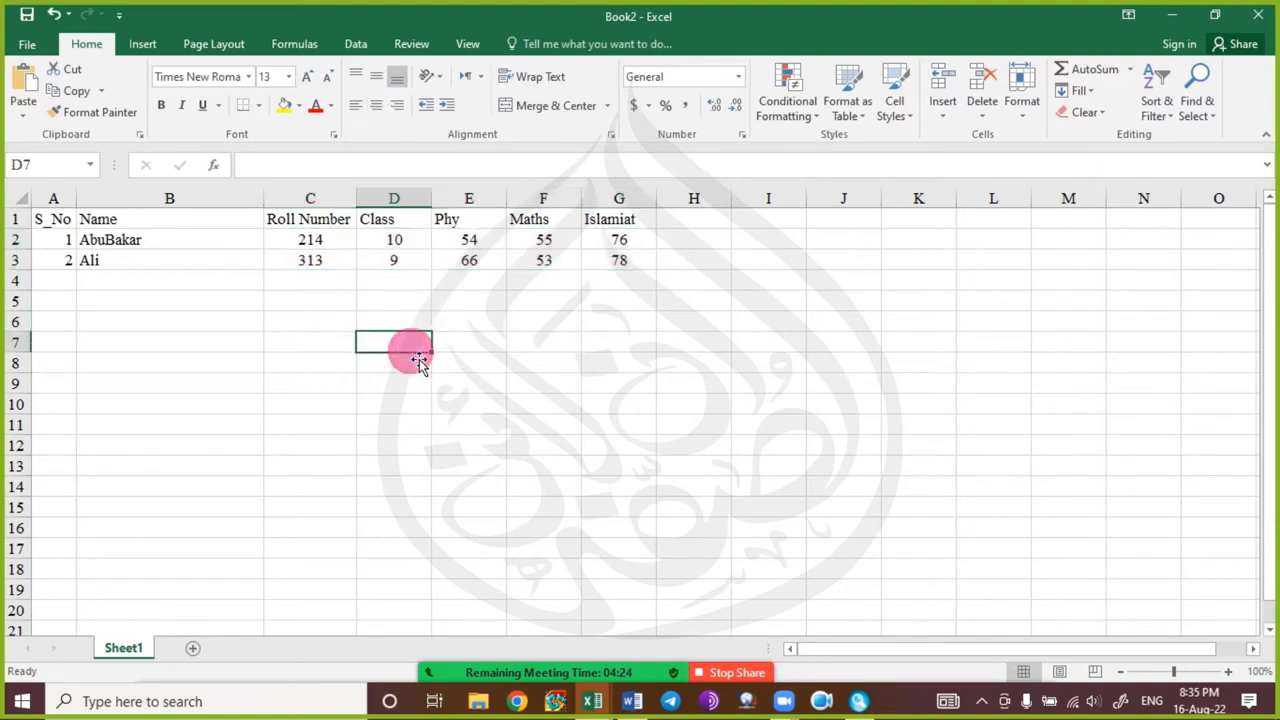
{"action": "left_click_drag", "start_coordinate": [322, 219], "coordinate": [630, 222]}
{"action": "left_click", "coordinate": [372, 106]}
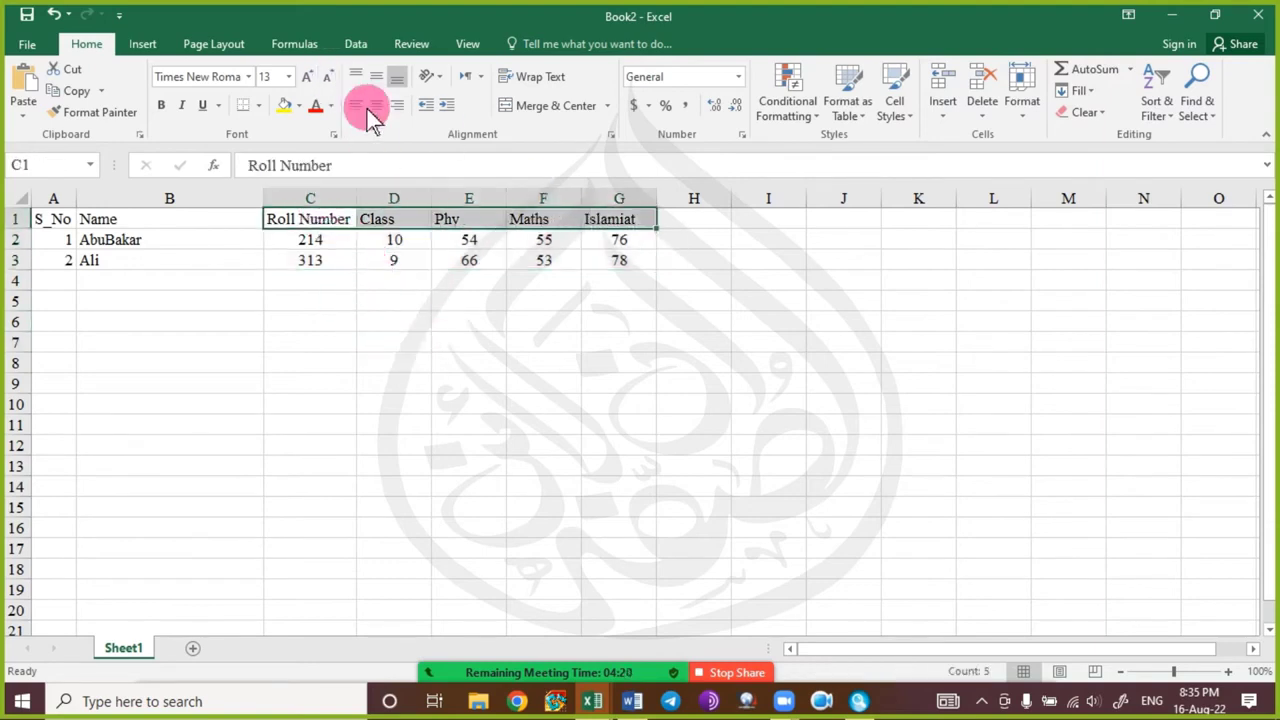
{"action": "left_click", "coordinate": [418, 362]}
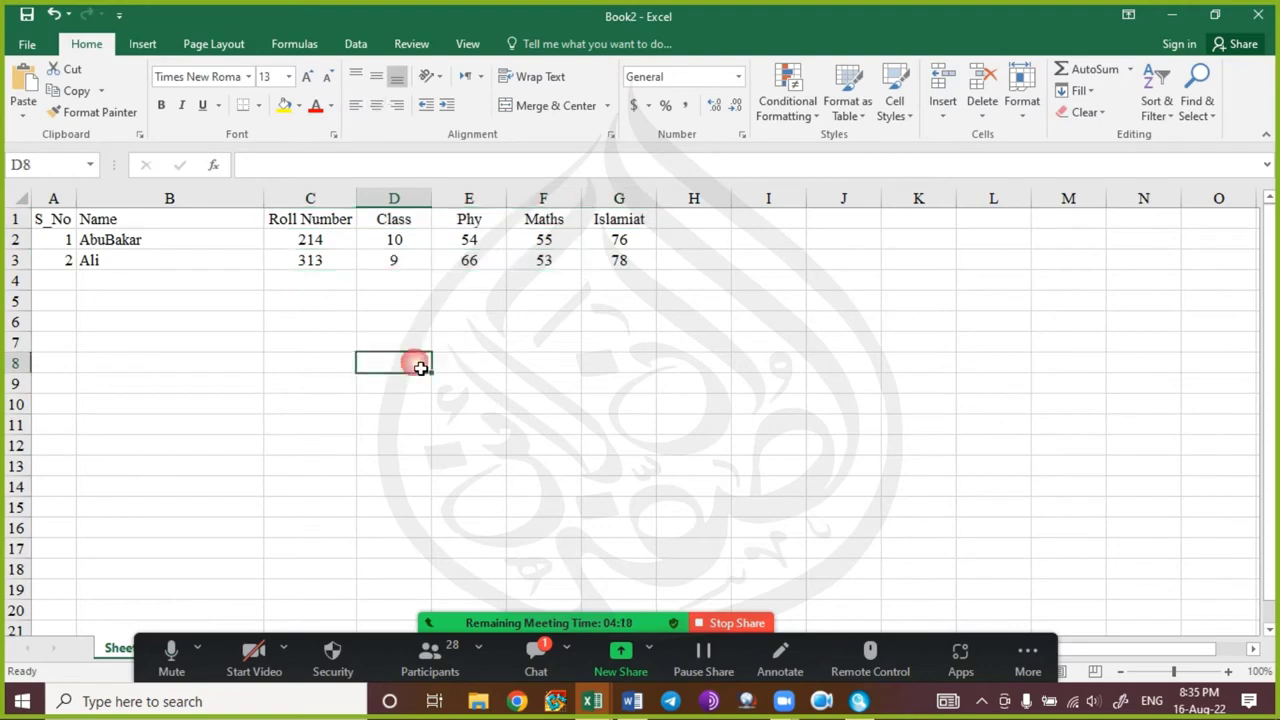
Check the meeting chat, then select cell A4 below the list.
{"action": "left_click", "coordinate": [545, 672]}
{"action": "left_click", "coordinate": [508, 590]}
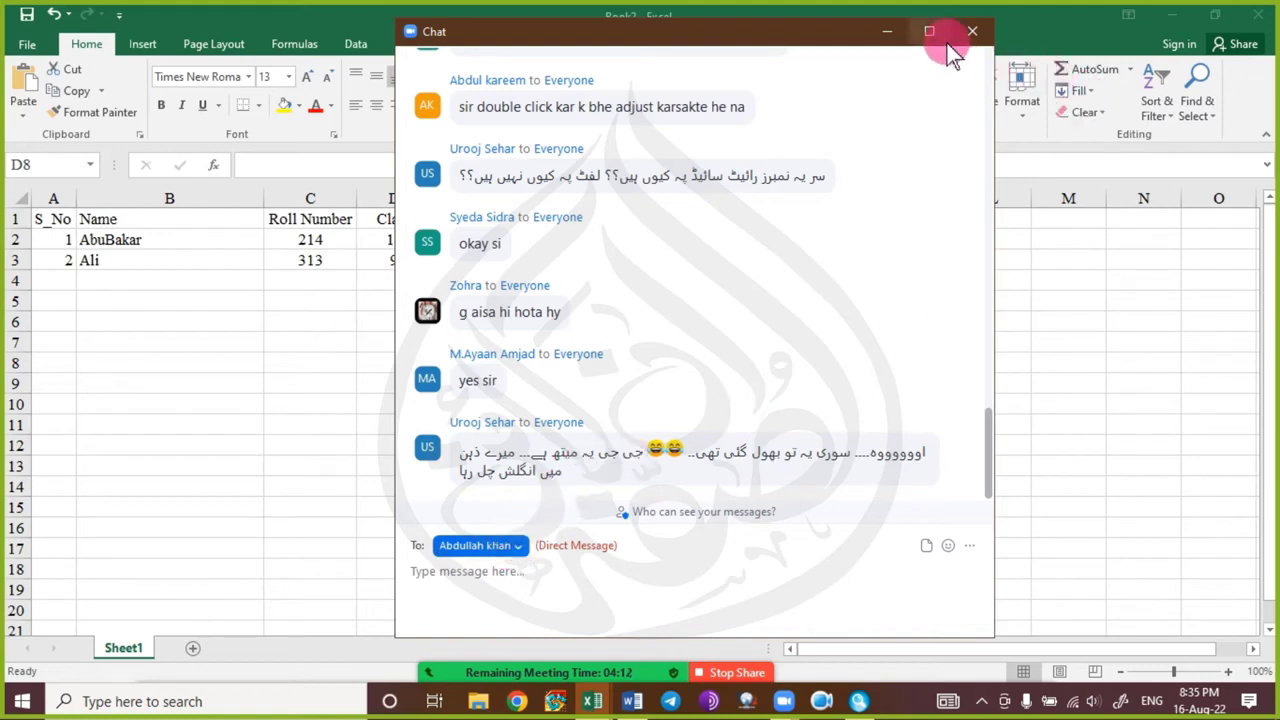
{"action": "left_click", "coordinate": [970, 33]}
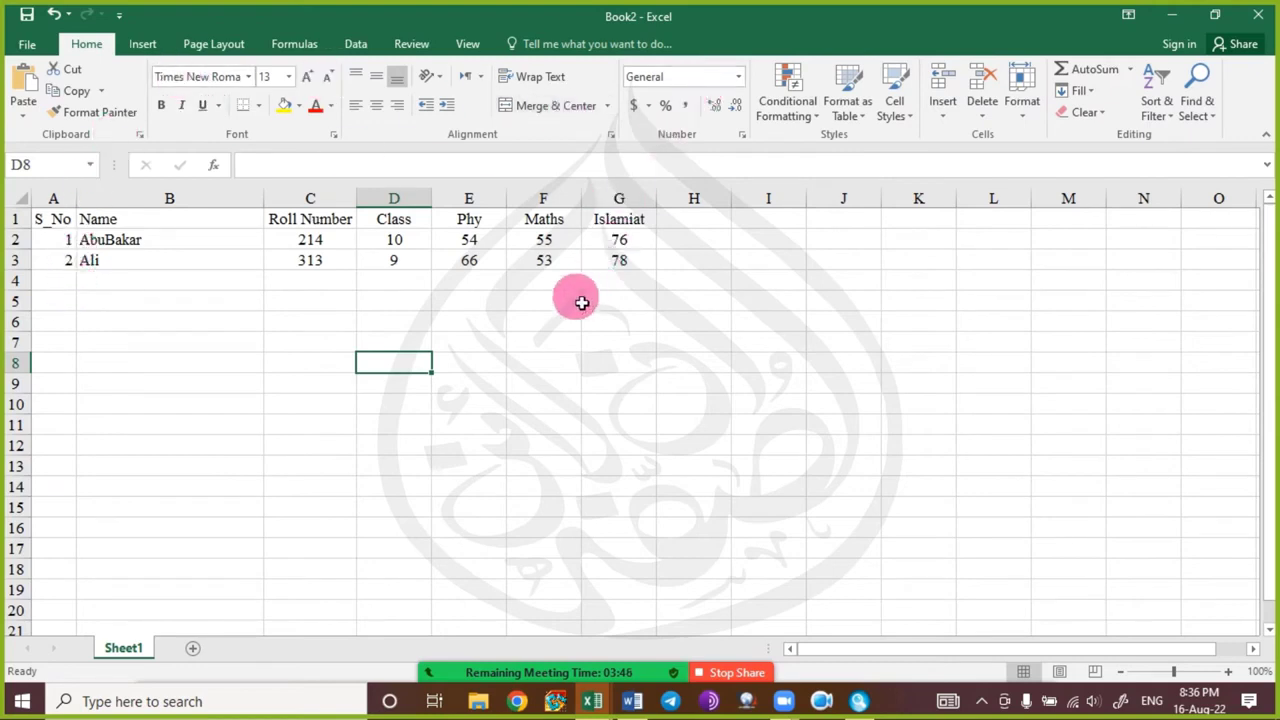
{"action": "left_click", "coordinate": [42, 282]}
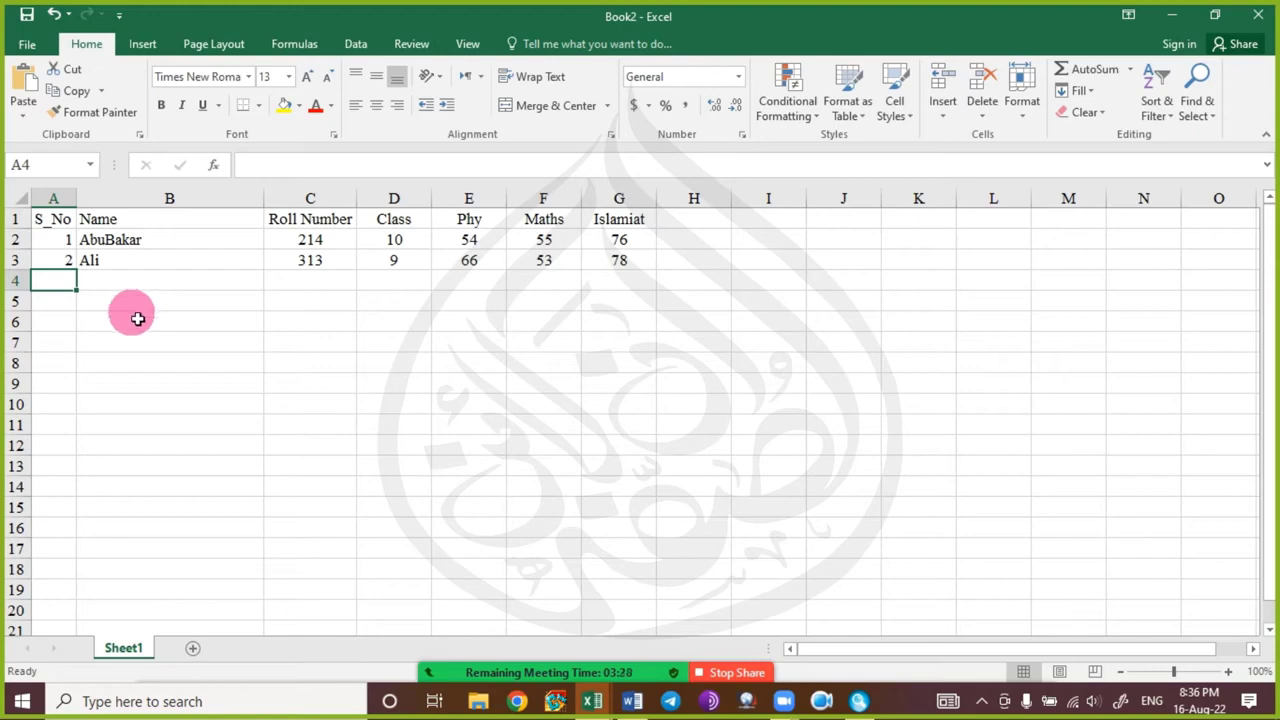
Close the Book2 workbook with Alt+F4 without saving its changes.
{"action": "key", "text": "alt+F4"}
{"action": "key", "text": "Tab"}
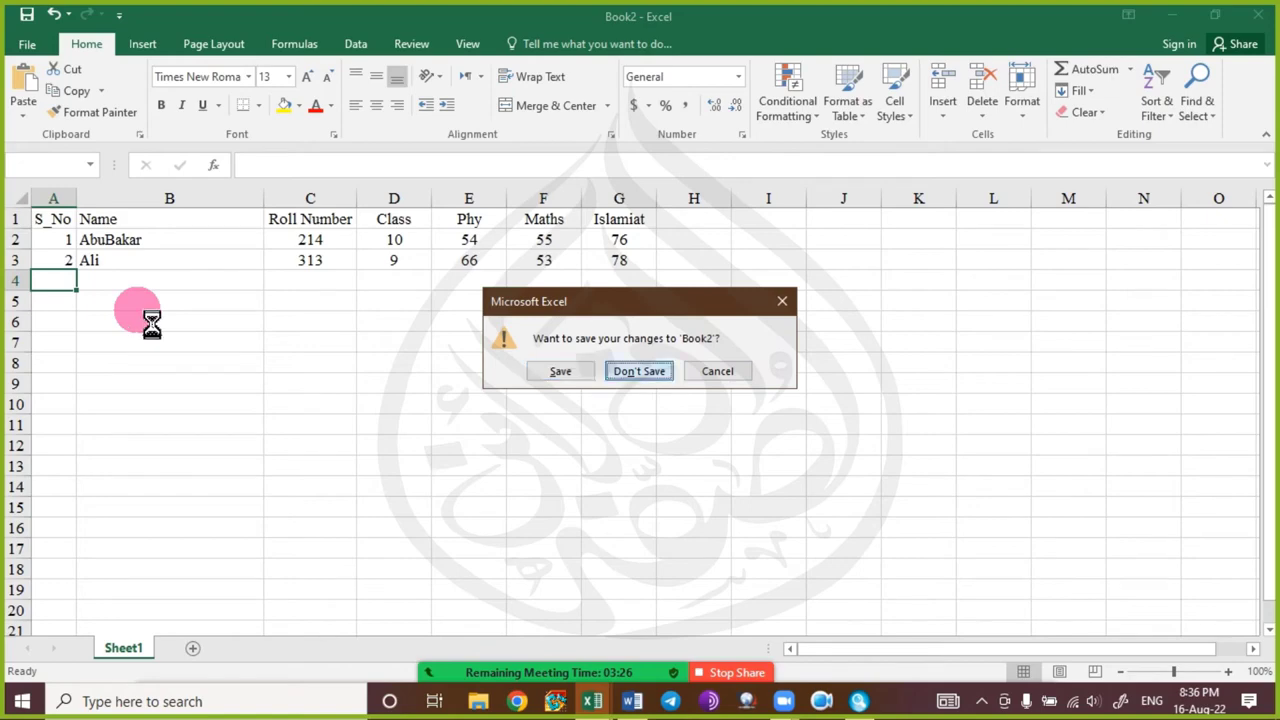
{"action": "key", "text": "Return"}
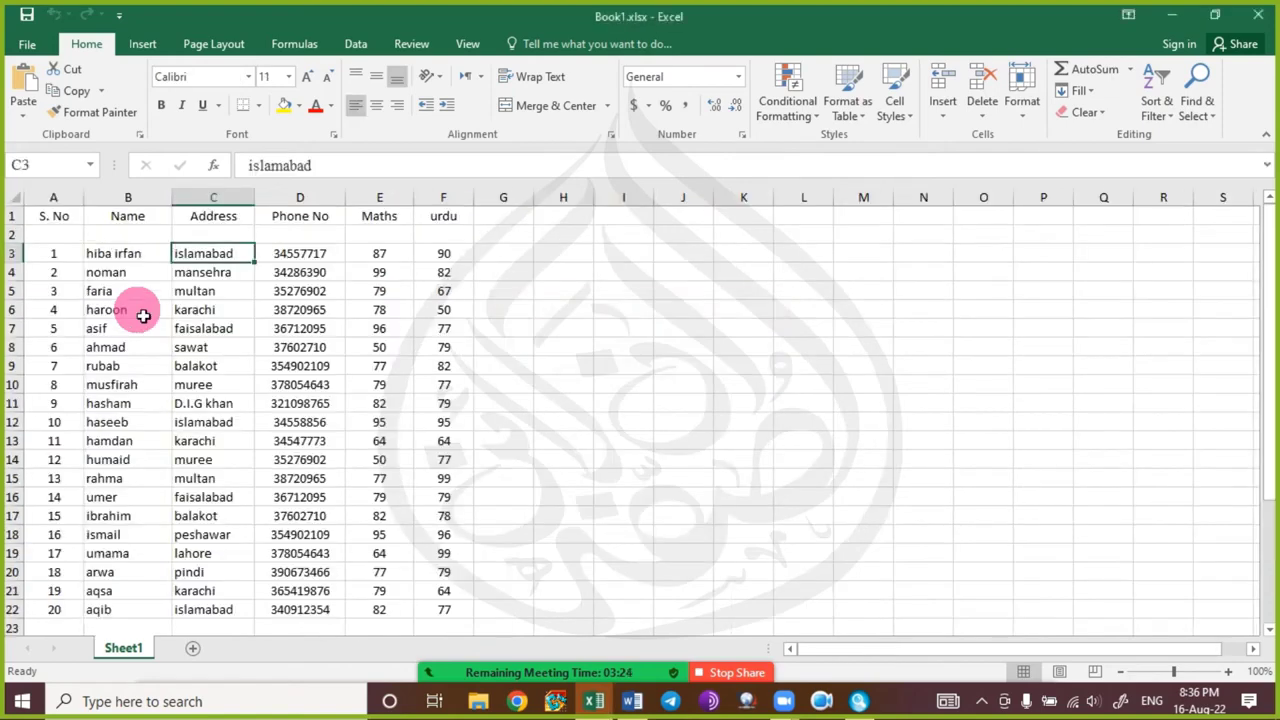
In Book1.xlsx, select row 2, then the D.I.G khan address in C11 and the balakot address in C9.
{"action": "left_click", "coordinate": [9, 240]}
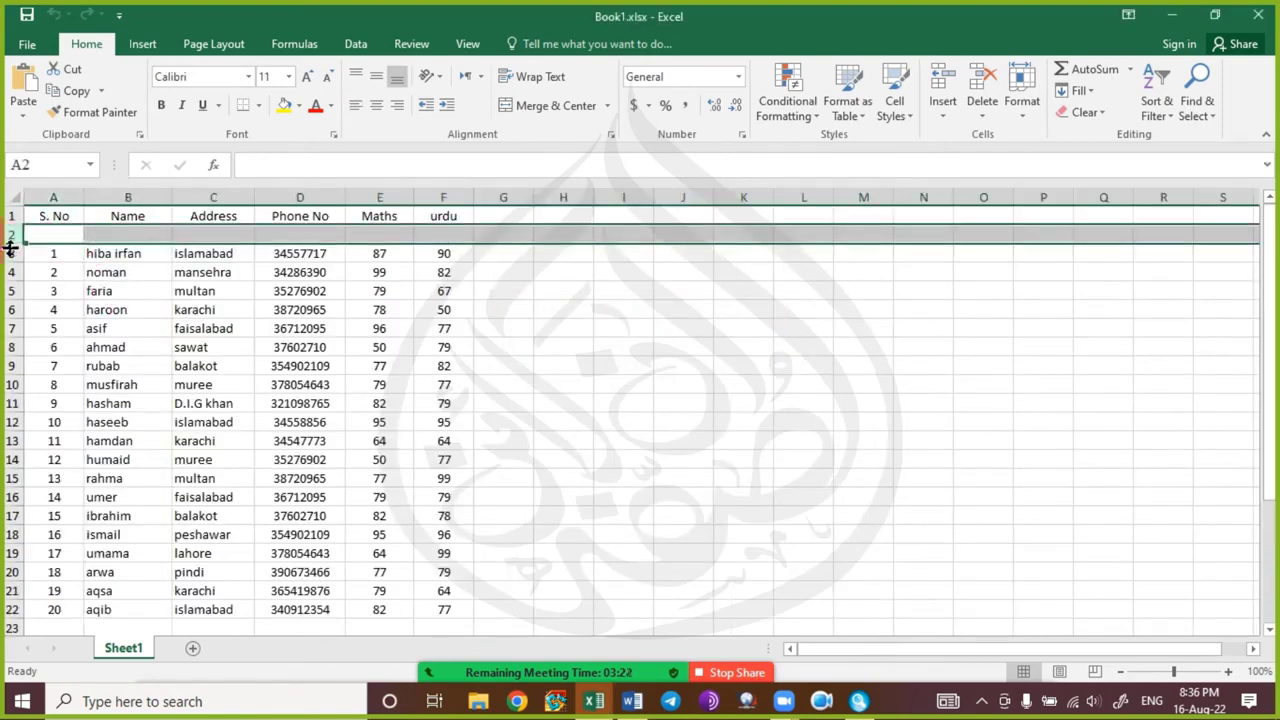
{"action": "left_click", "coordinate": [211, 406]}
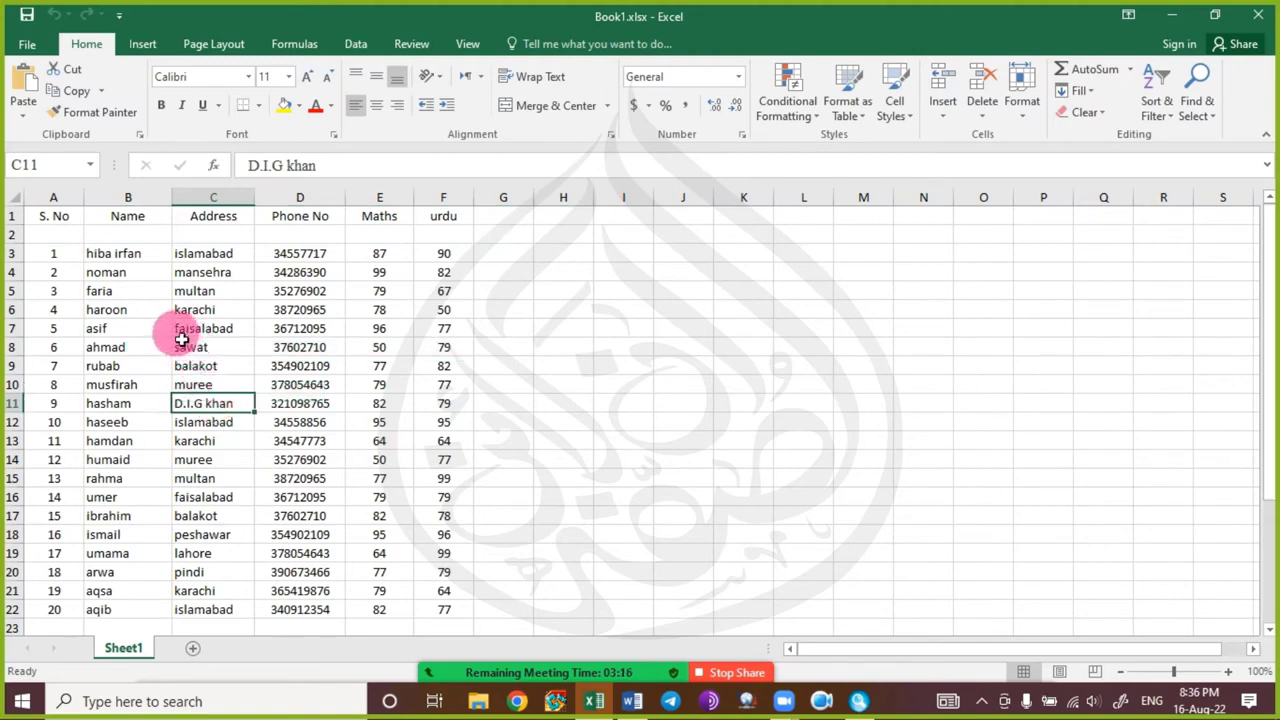
{"action": "scroll", "coordinate": [186, 363], "scroll_direction": "down", "scroll_amount": 3}
{"action": "scroll", "coordinate": [190, 368], "scroll_direction": "up", "scroll_amount": 3}
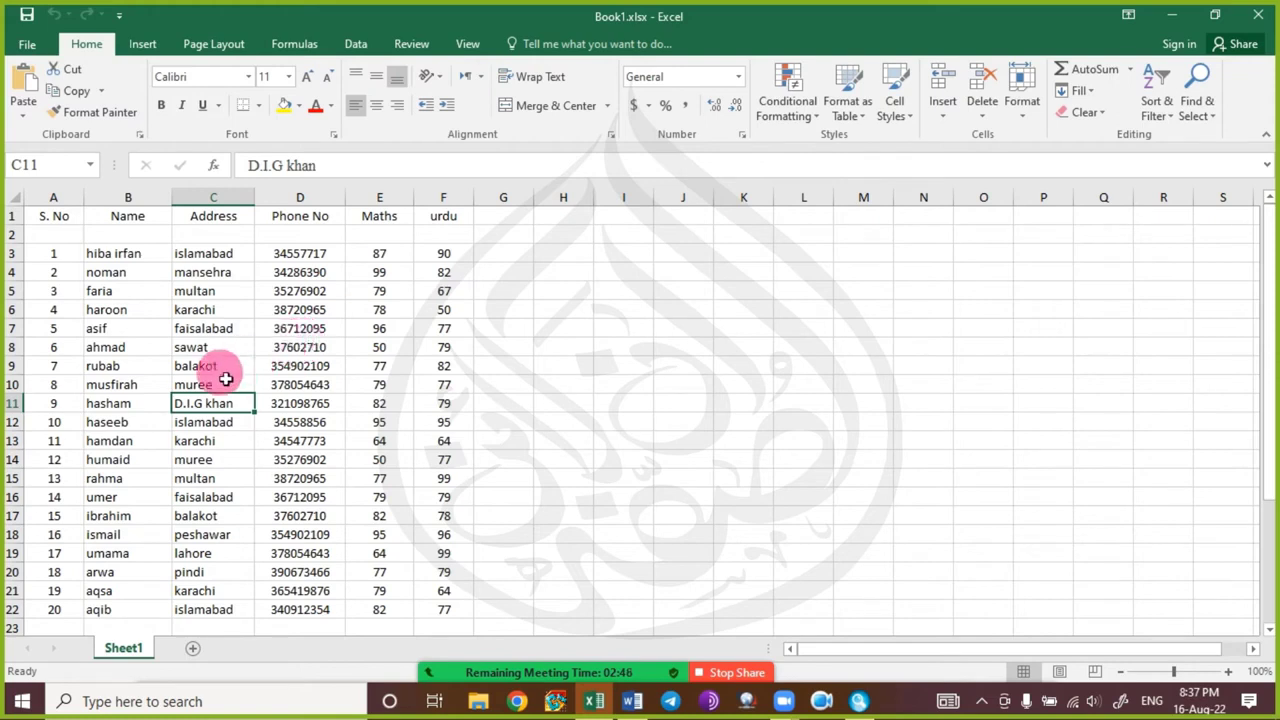
{"action": "left_click", "coordinate": [220, 366]}
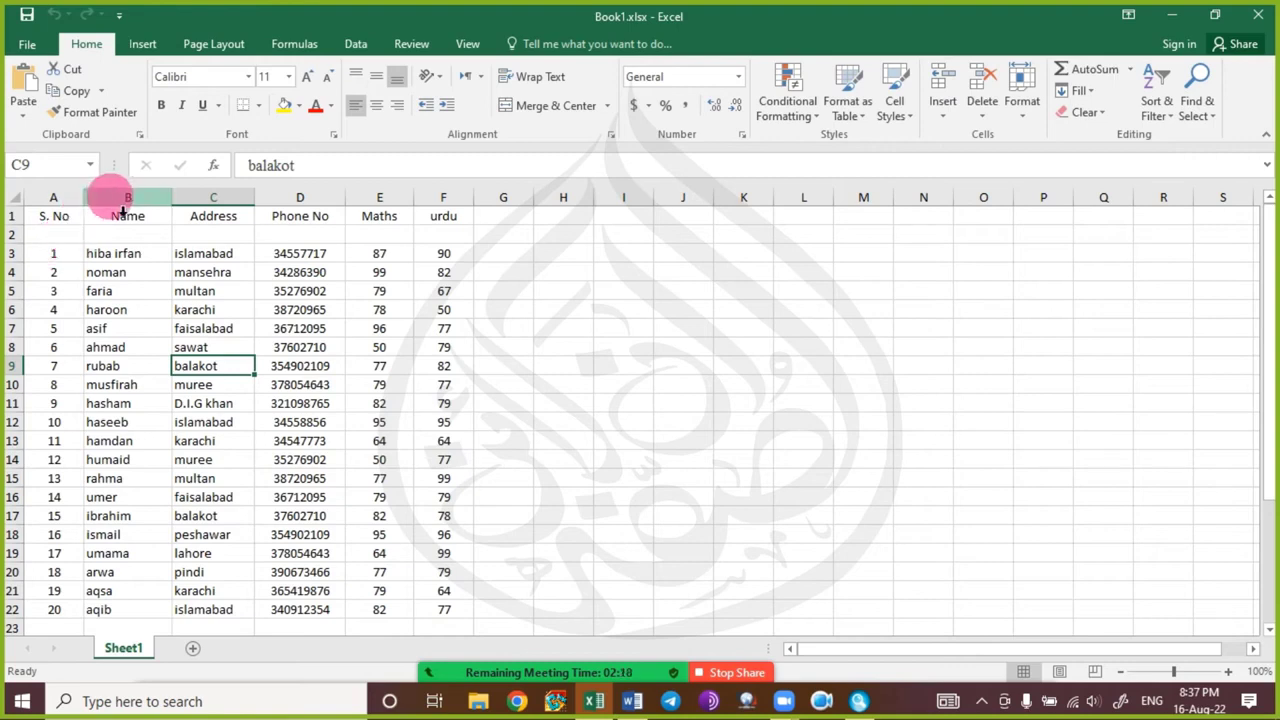
Select the Name–Phone No and Maths–urdu column ranges, then narrow the urdu column to 5.57.
{"action": "left_click_drag", "start_coordinate": [140, 210], "coordinate": [345, 195]}
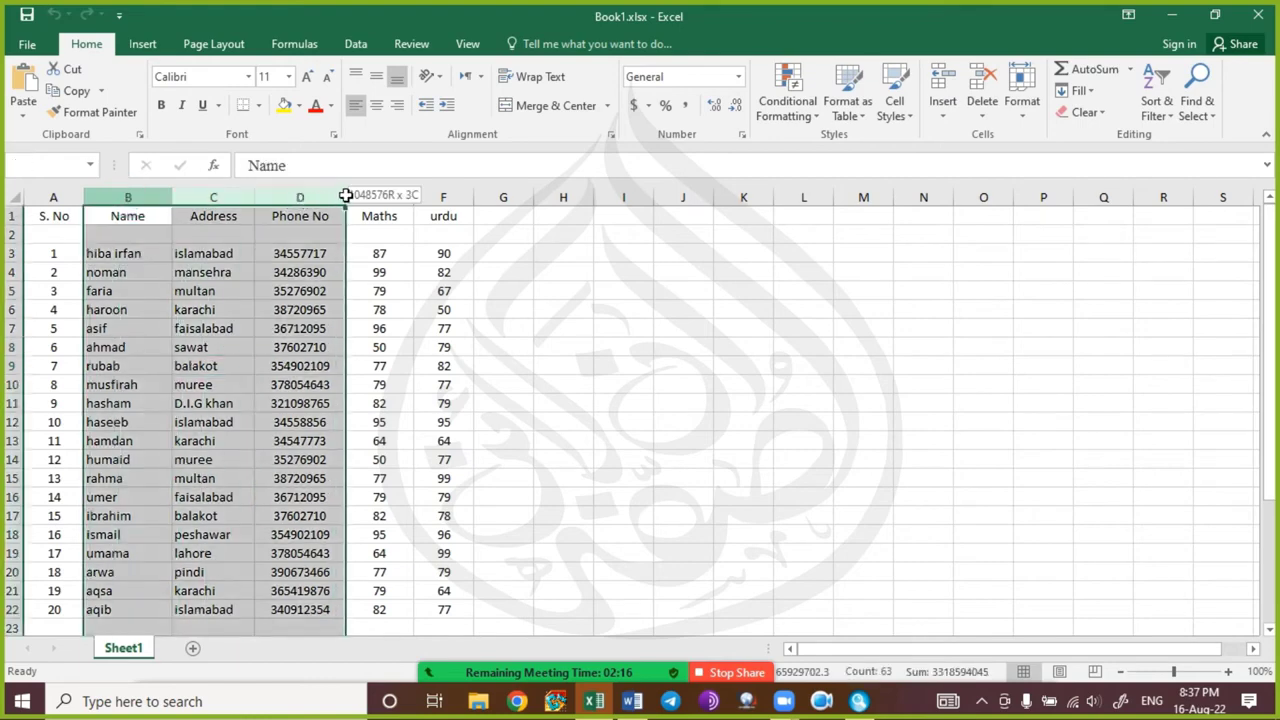
{"action": "left_click", "coordinate": [330, 274]}
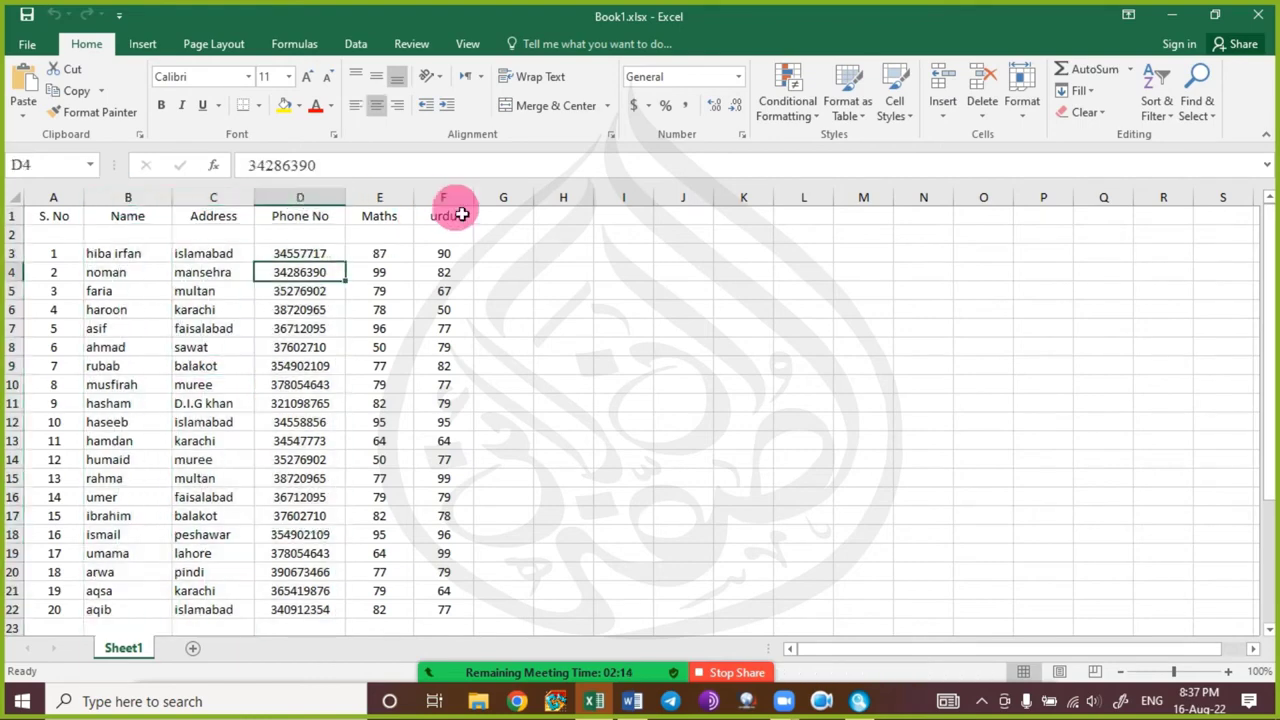
{"action": "left_click_drag", "start_coordinate": [457, 207], "coordinate": [391, 211]}
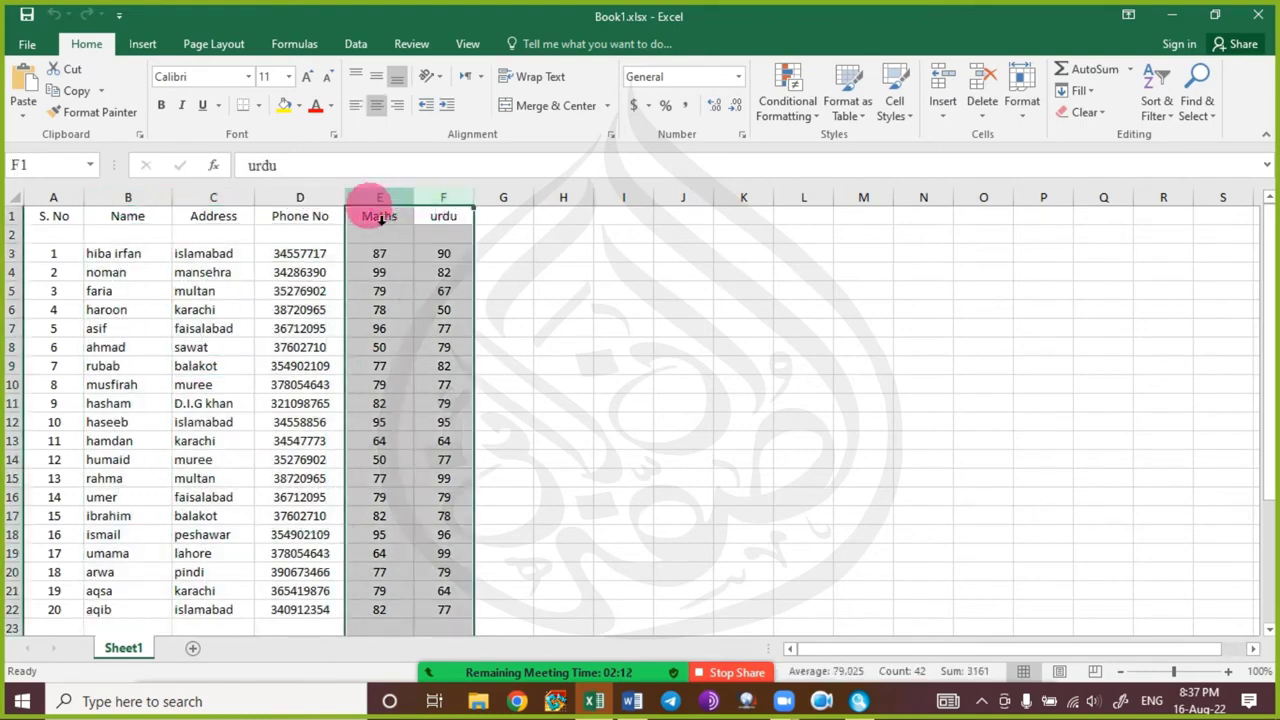
{"action": "left_click", "coordinate": [398, 332]}
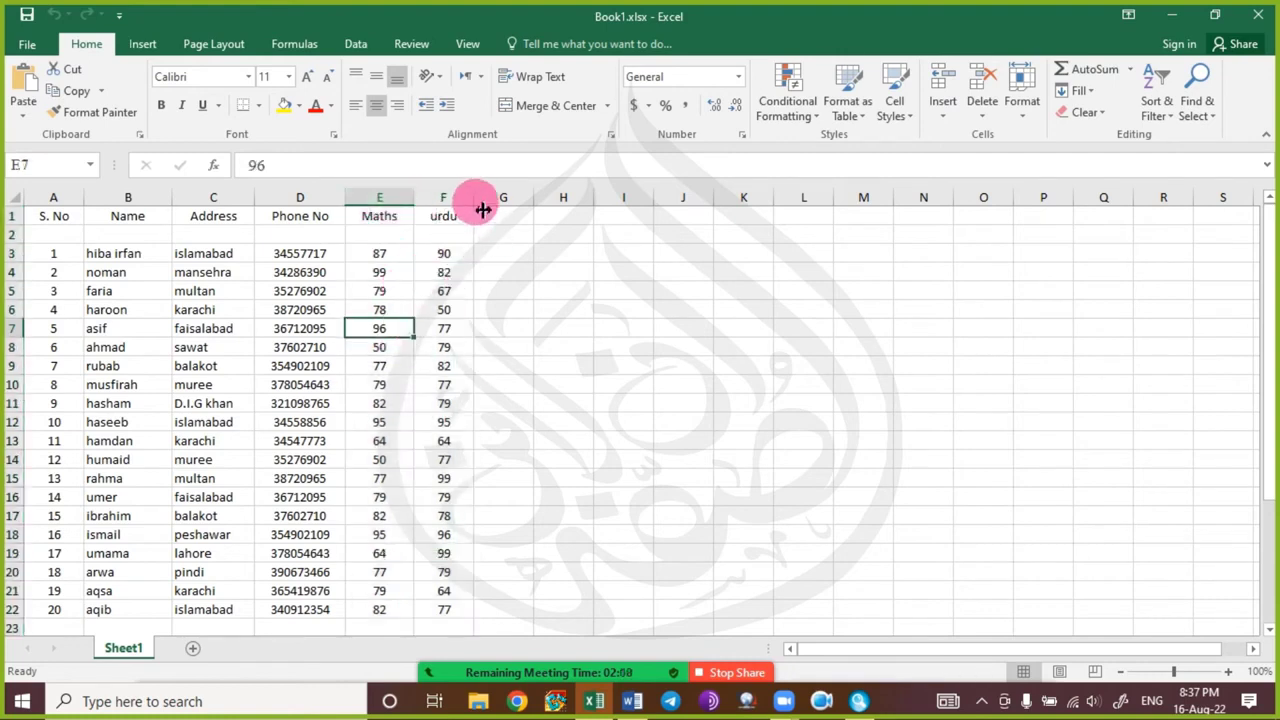
{"action": "left_click_drag", "start_coordinate": [472, 207], "coordinate": [464, 208]}
{"action": "left_click", "coordinate": [431, 366]}
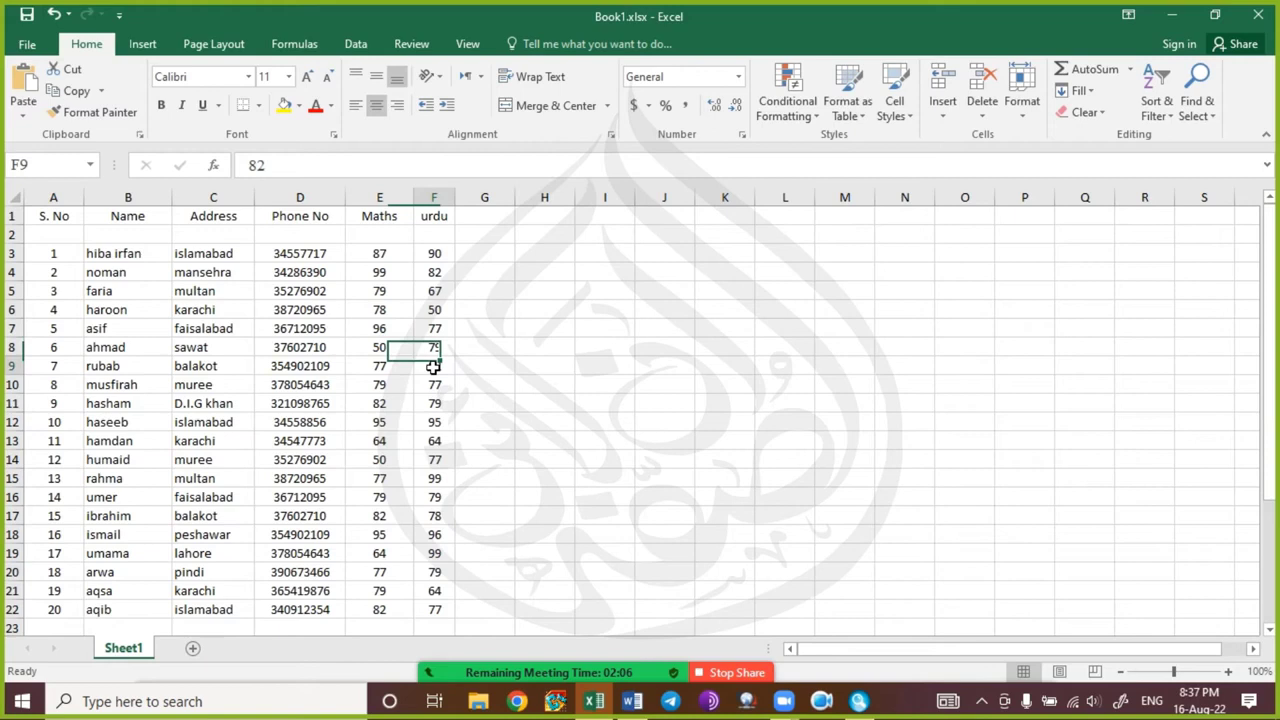
Select whole columns K, M, H, D and Name by their headers.
{"action": "left_click", "coordinate": [729, 207]}
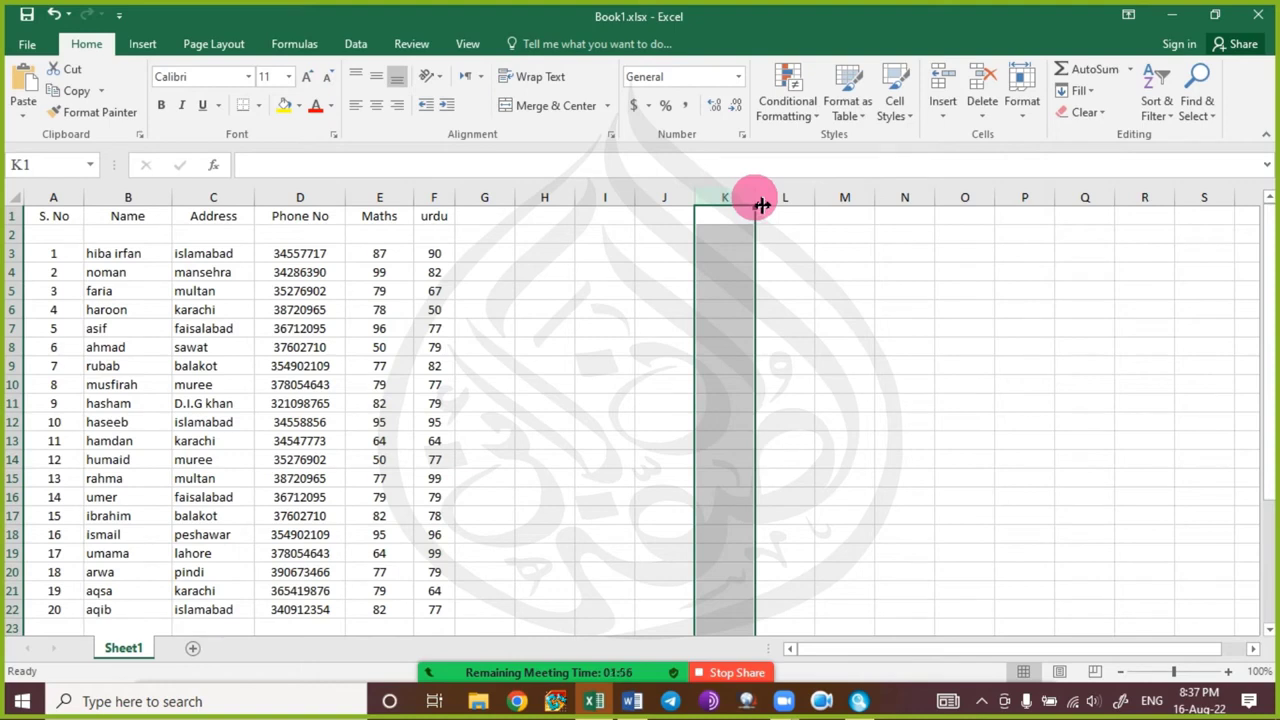
{"action": "left_click_drag", "start_coordinate": [761, 205], "coordinate": [761, 205]}
{"action": "left_click", "coordinate": [843, 290]}
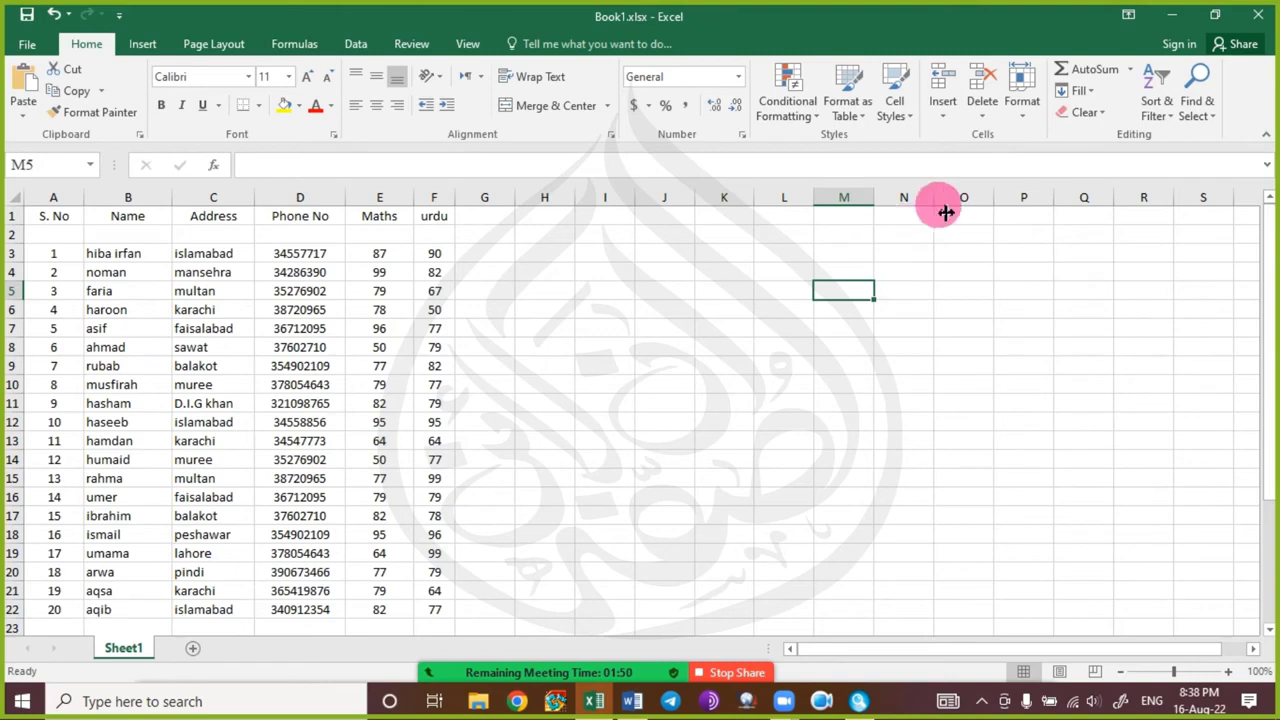
{"action": "left_click_drag", "start_coordinate": [941, 203], "coordinate": [939, 205]}
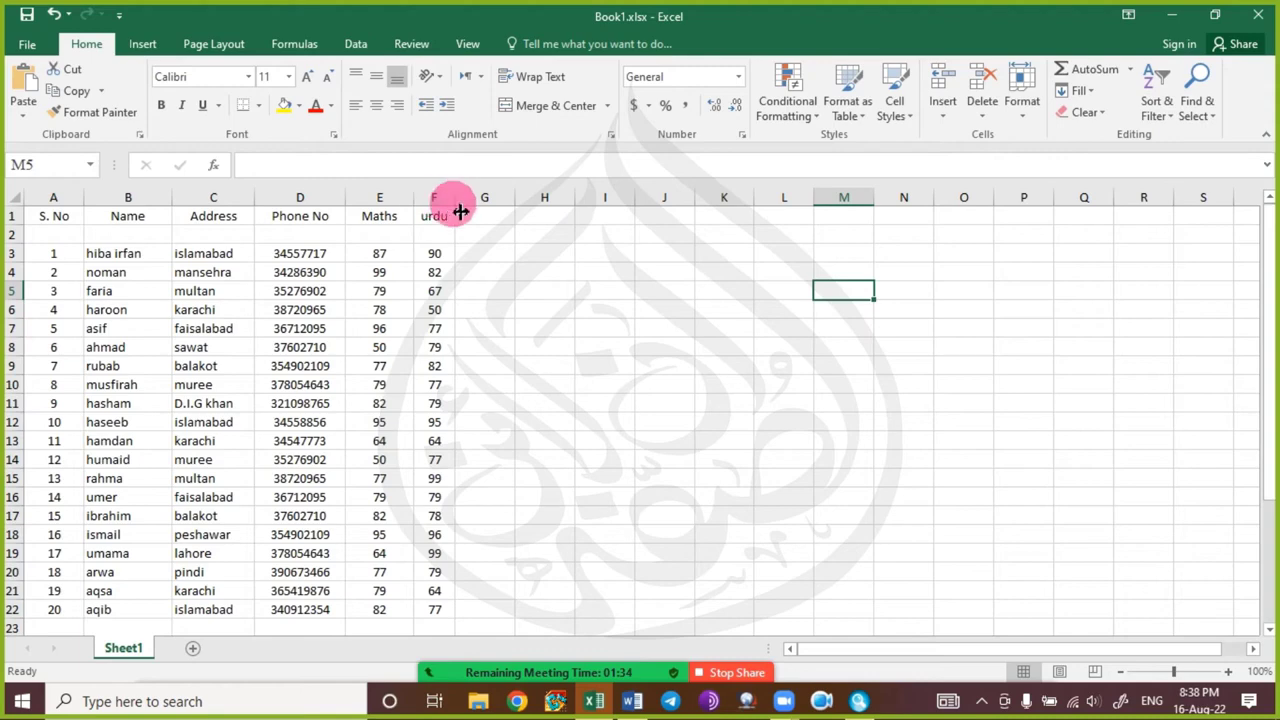
{"action": "left_click", "coordinate": [846, 196]}
{"action": "left_click", "coordinate": [545, 197]}
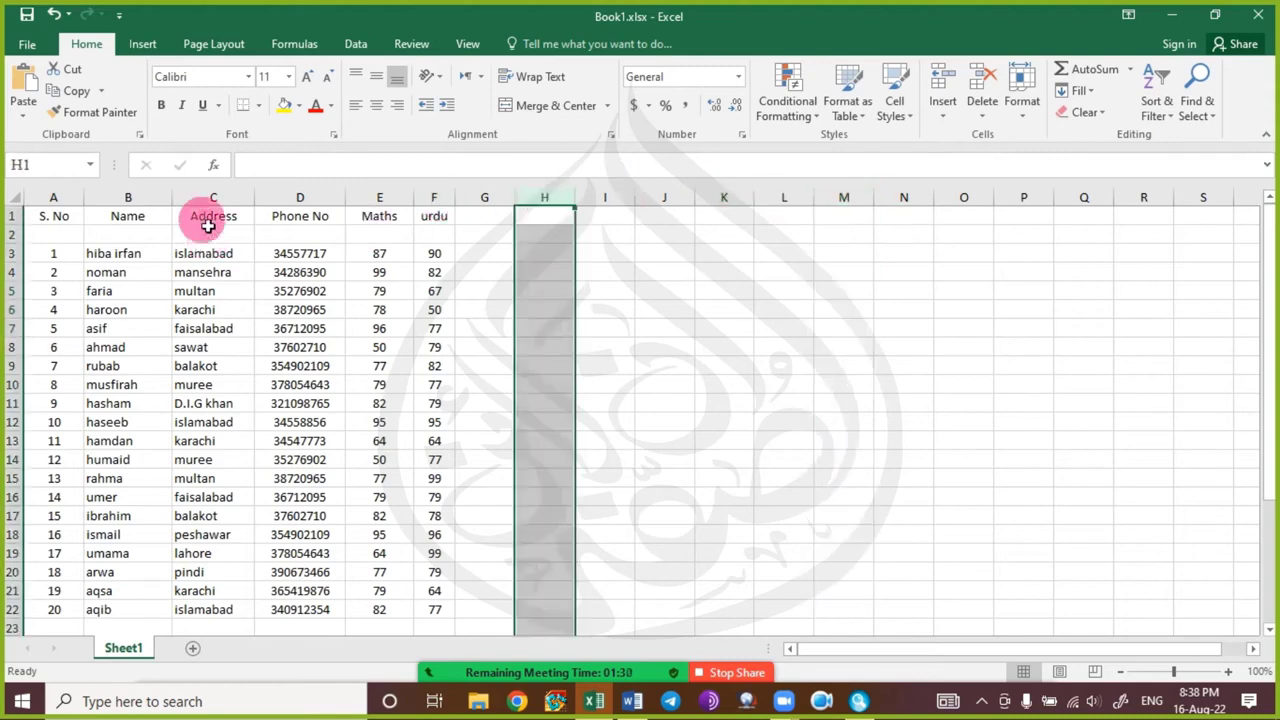
{"action": "left_click", "coordinate": [300, 197]}
{"action": "left_click", "coordinate": [128, 197]}
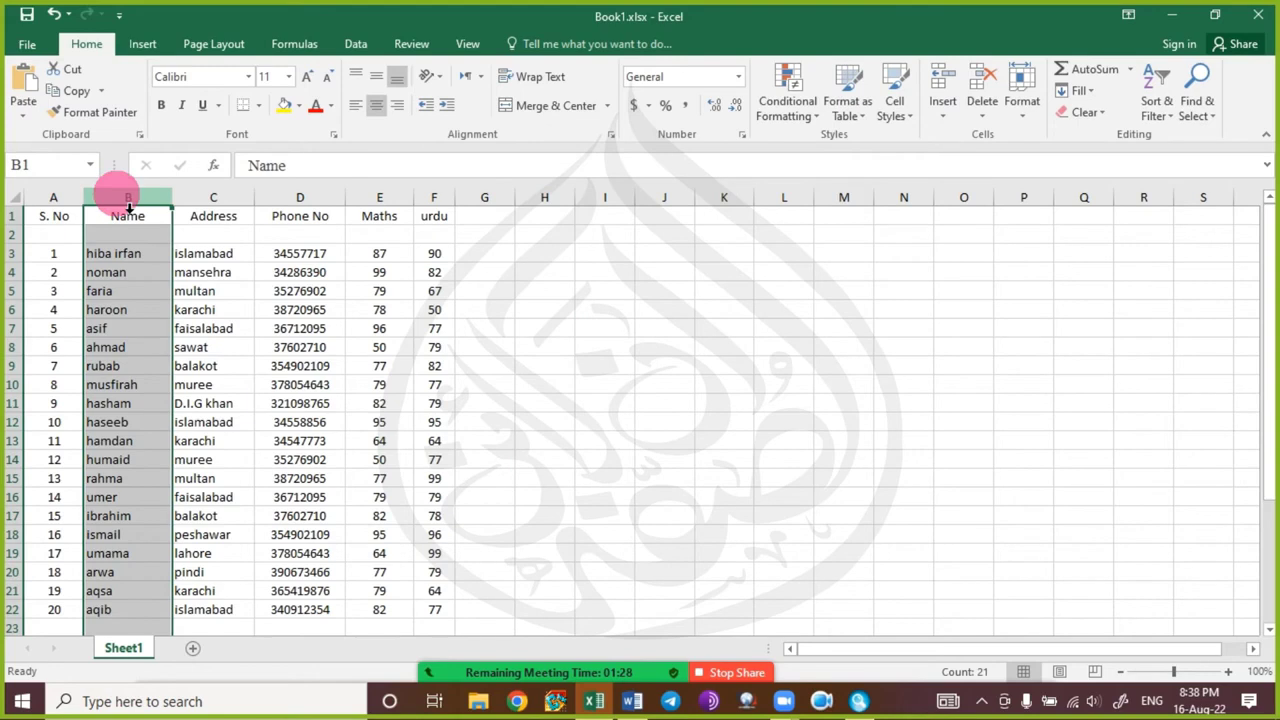
Drag the Name column's border wider so full student names display.
{"action": "left_click_drag", "start_coordinate": [172, 200], "coordinate": [265, 209]}
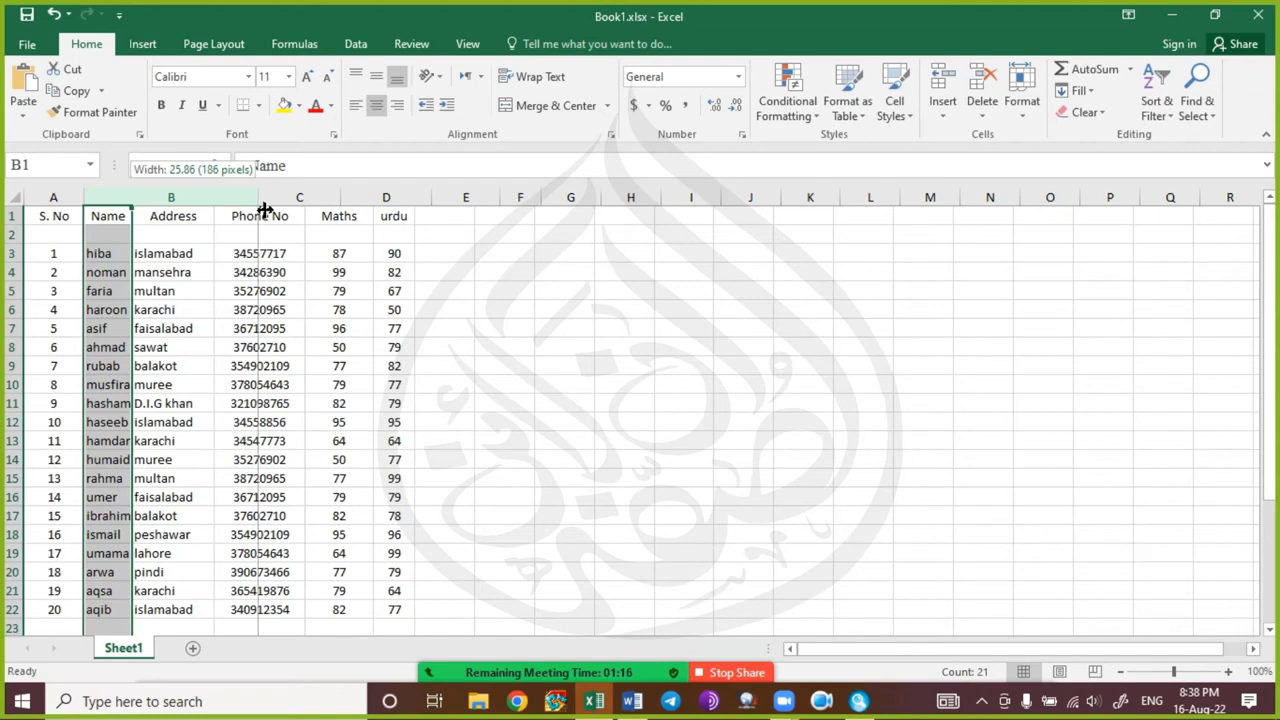
{"action": "left_click_drag", "start_coordinate": [265, 209], "coordinate": [280, 209]}
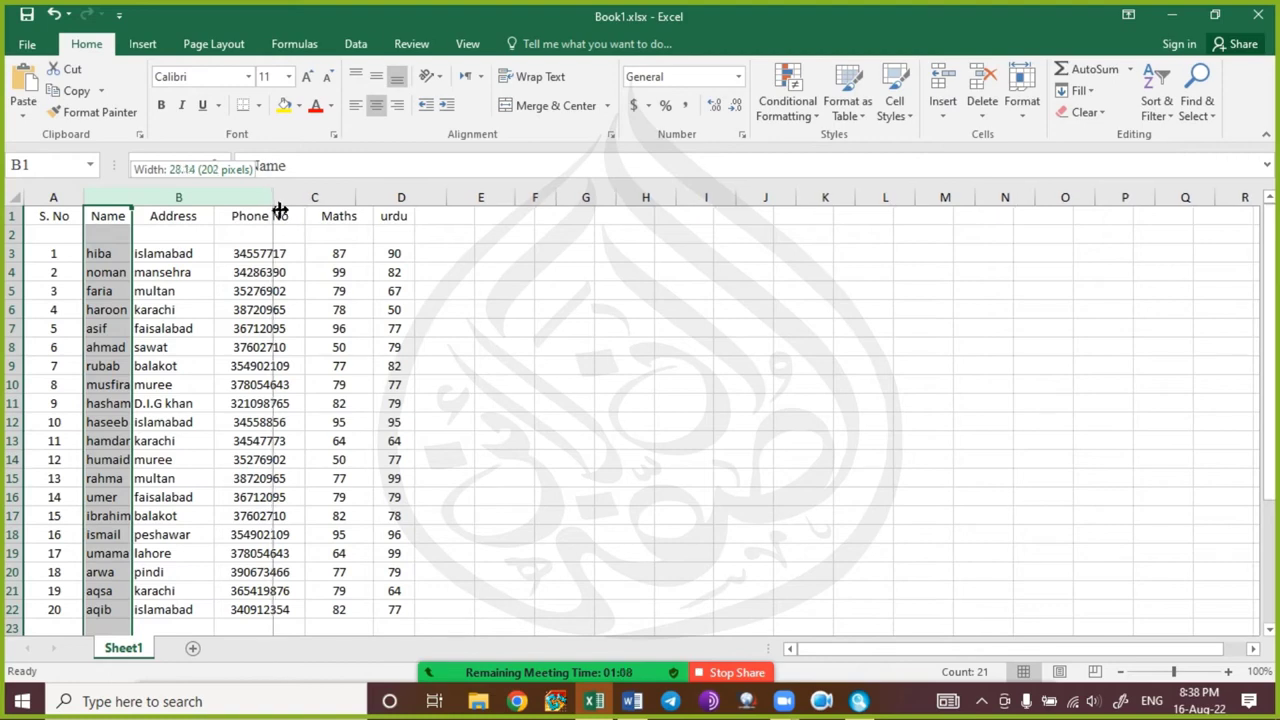
{"action": "left_click_drag", "start_coordinate": [280, 209], "coordinate": [176, 206]}
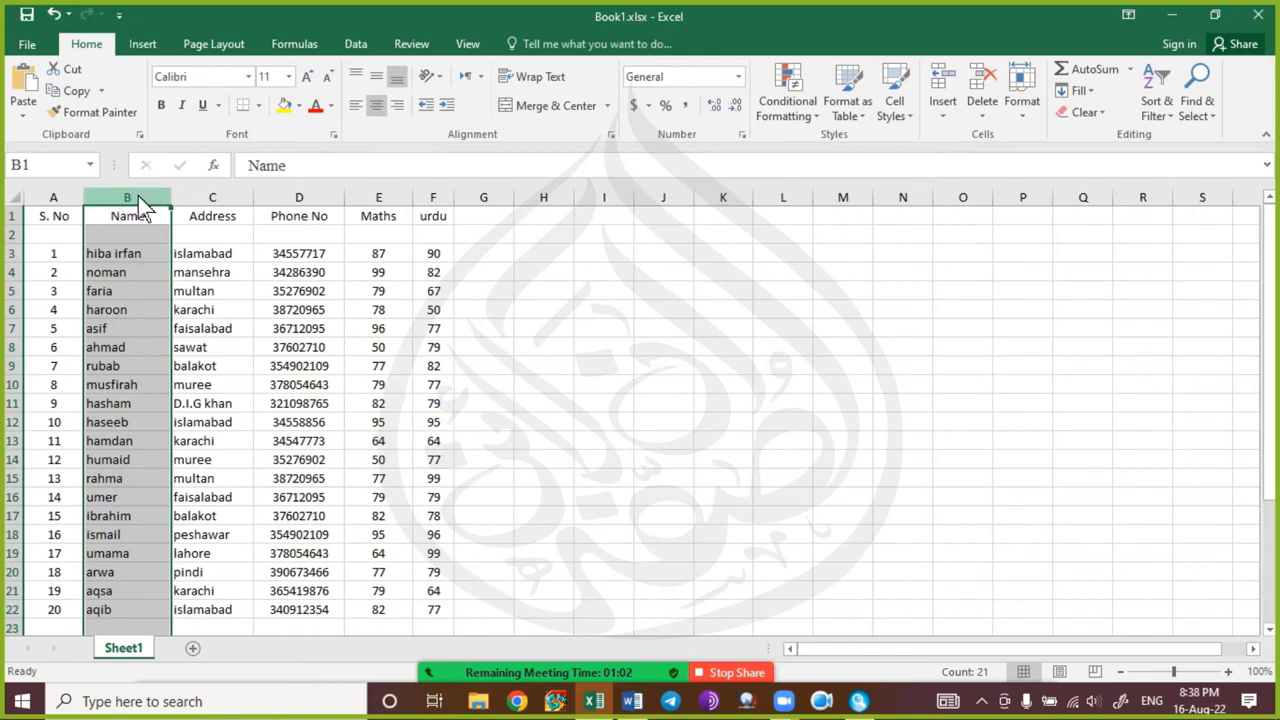
Set the Name column width to 28.
{"action": "right_click", "coordinate": [140, 199]}
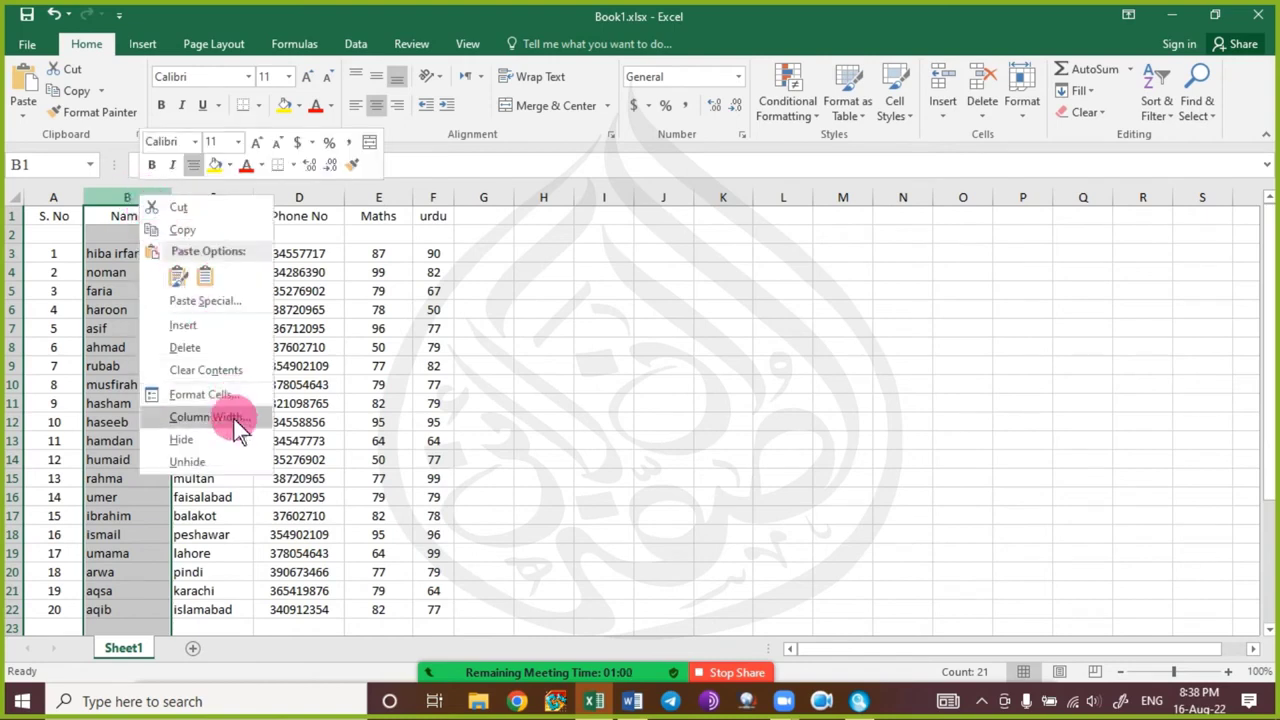
{"action": "key", "text": "Escape"}
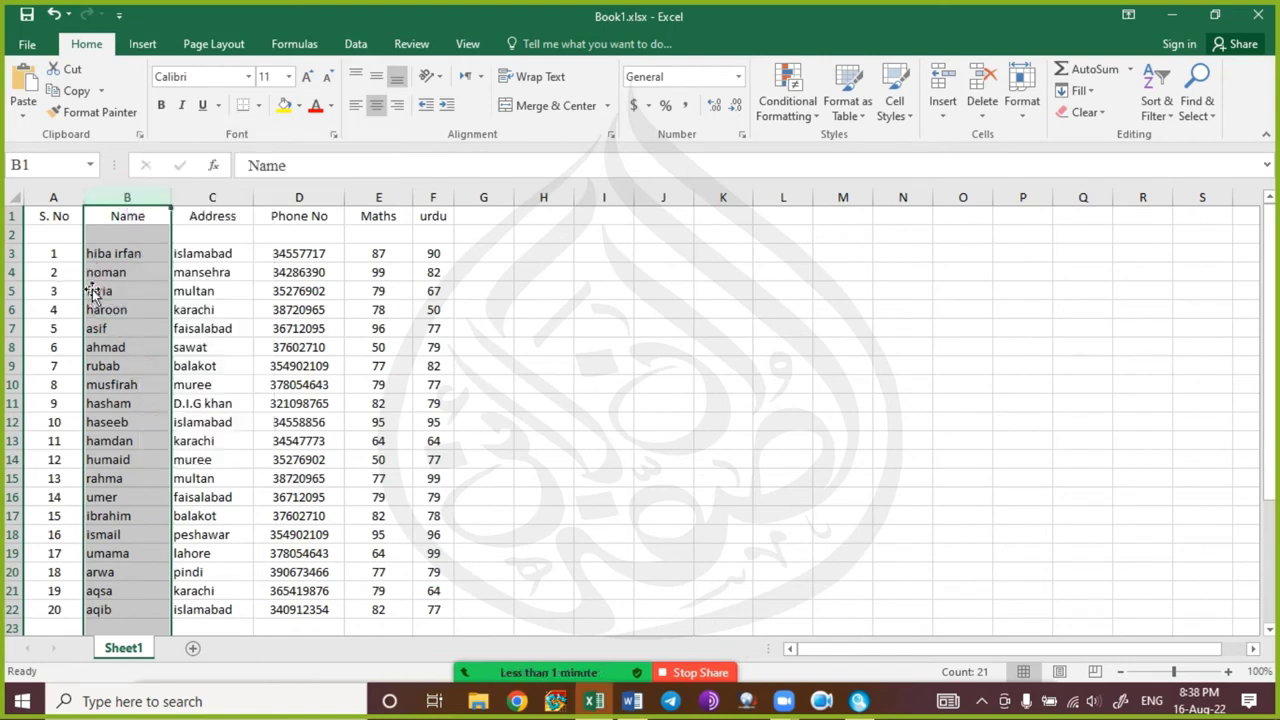
{"action": "left_click", "coordinate": [112, 254]}
{"action": "right_click", "coordinate": [150, 205]}
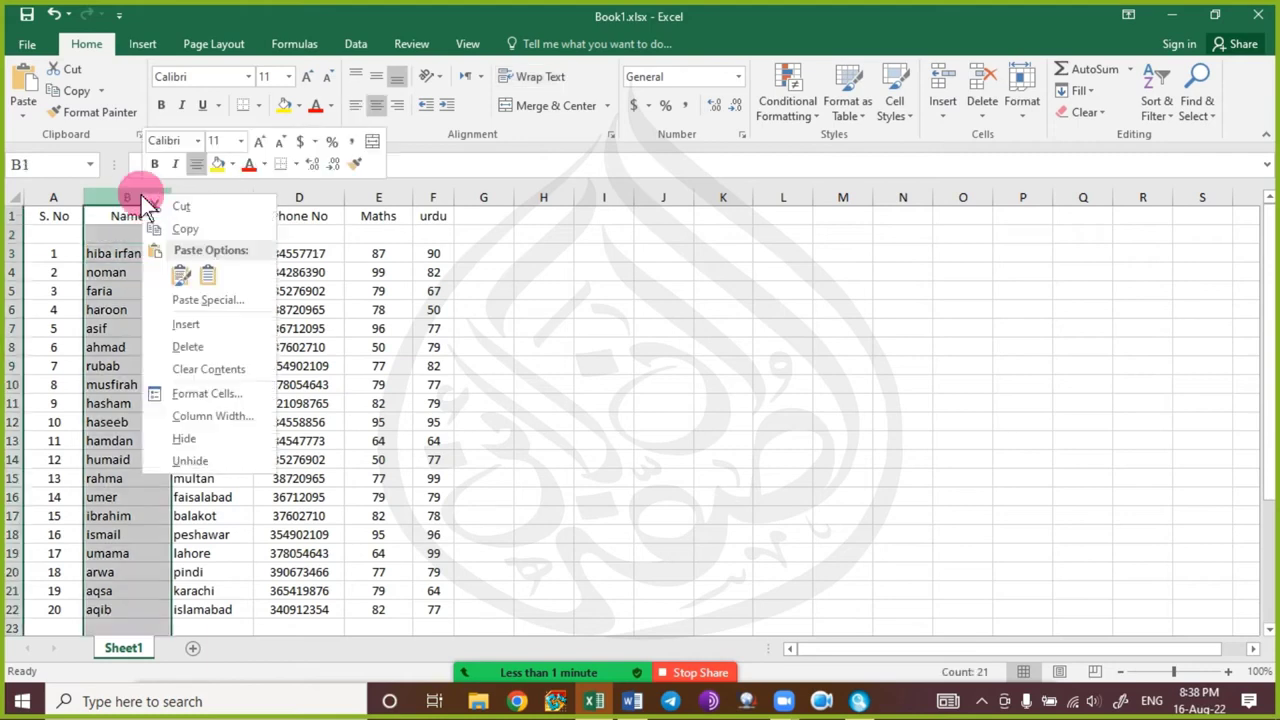
{"action": "left_click", "coordinate": [107, 248]}
{"action": "left_click", "coordinate": [126, 200]}
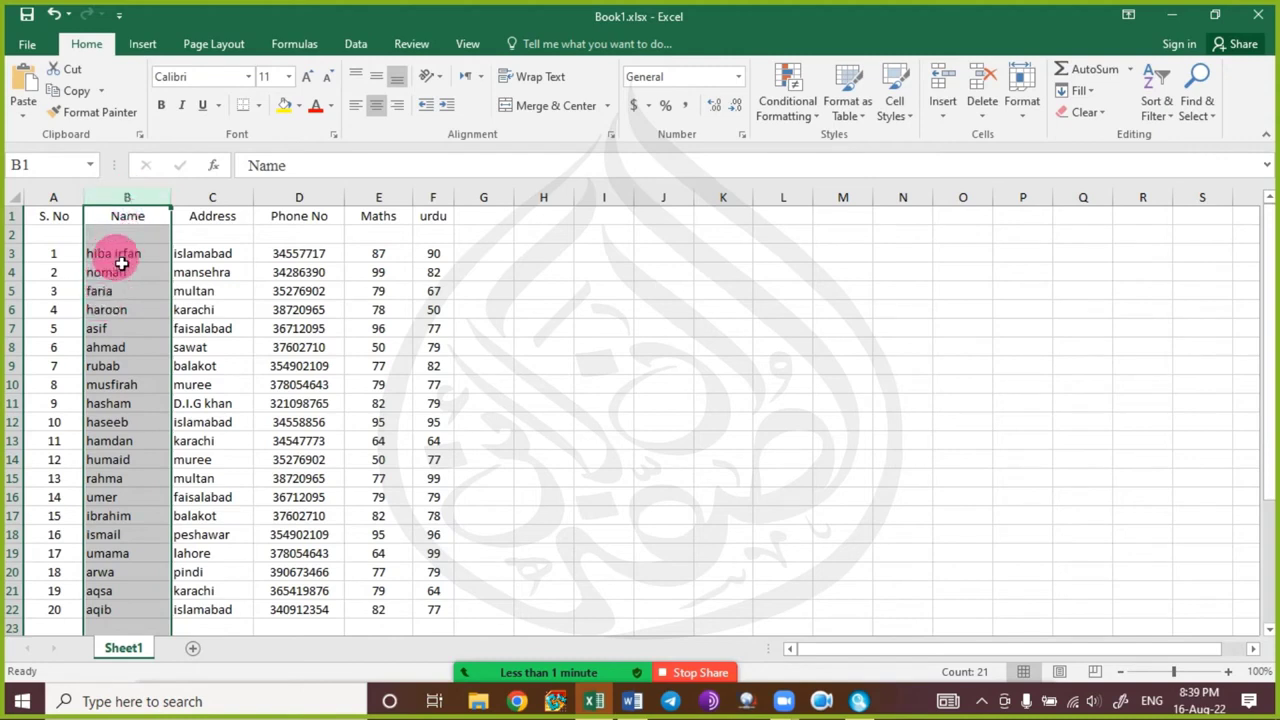
{"action": "right_click", "coordinate": [145, 206]}
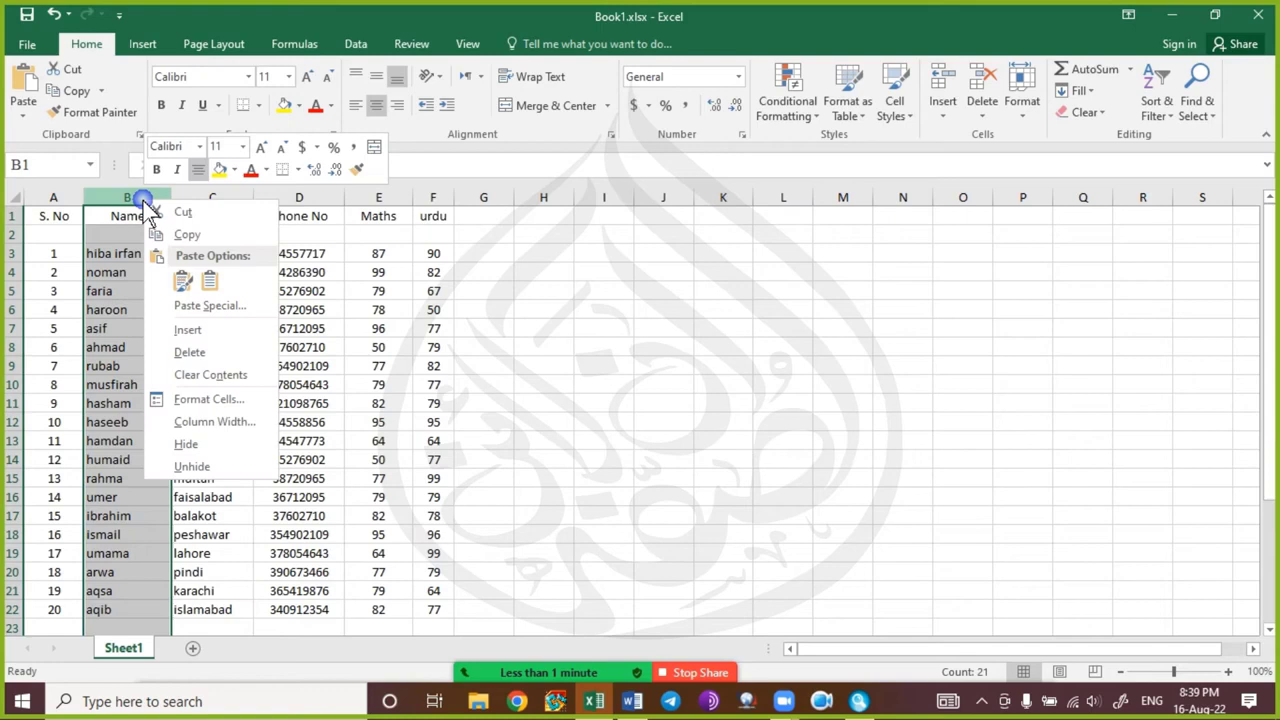
{"action": "left_click", "coordinate": [211, 418]}
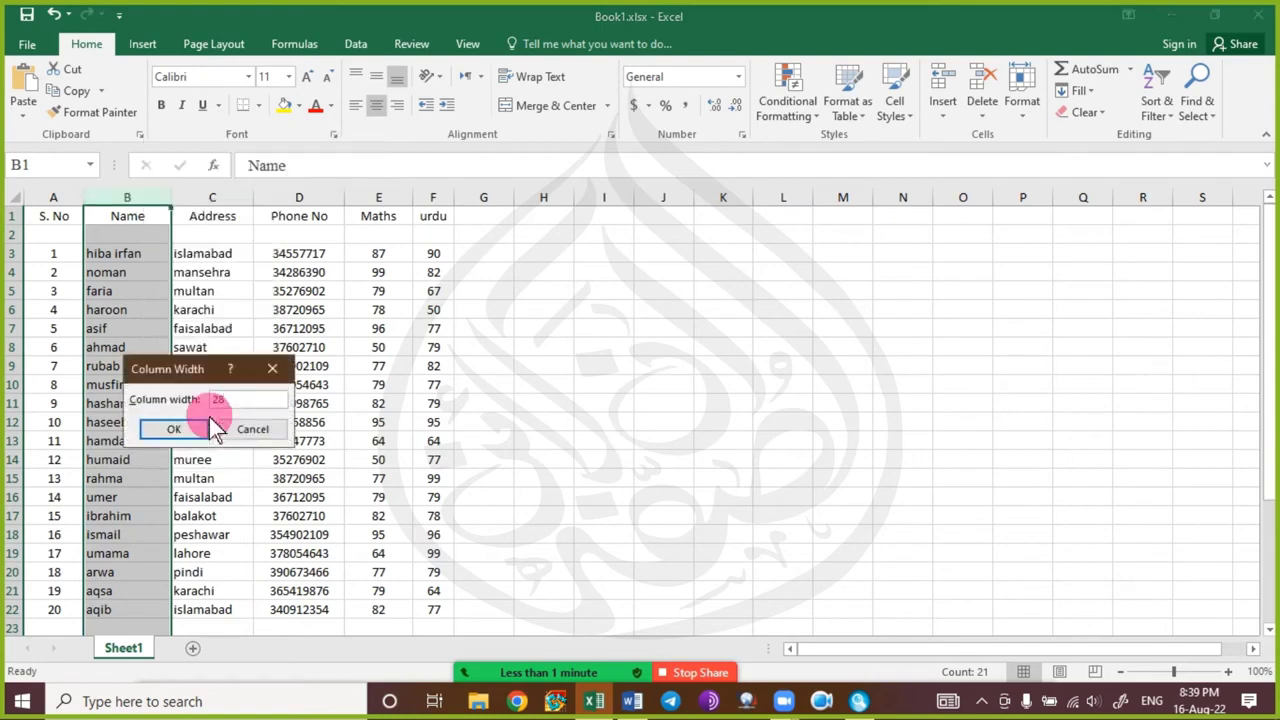
{"action": "type", "text": "28"}
{"action": "left_click", "coordinate": [209, 424]}
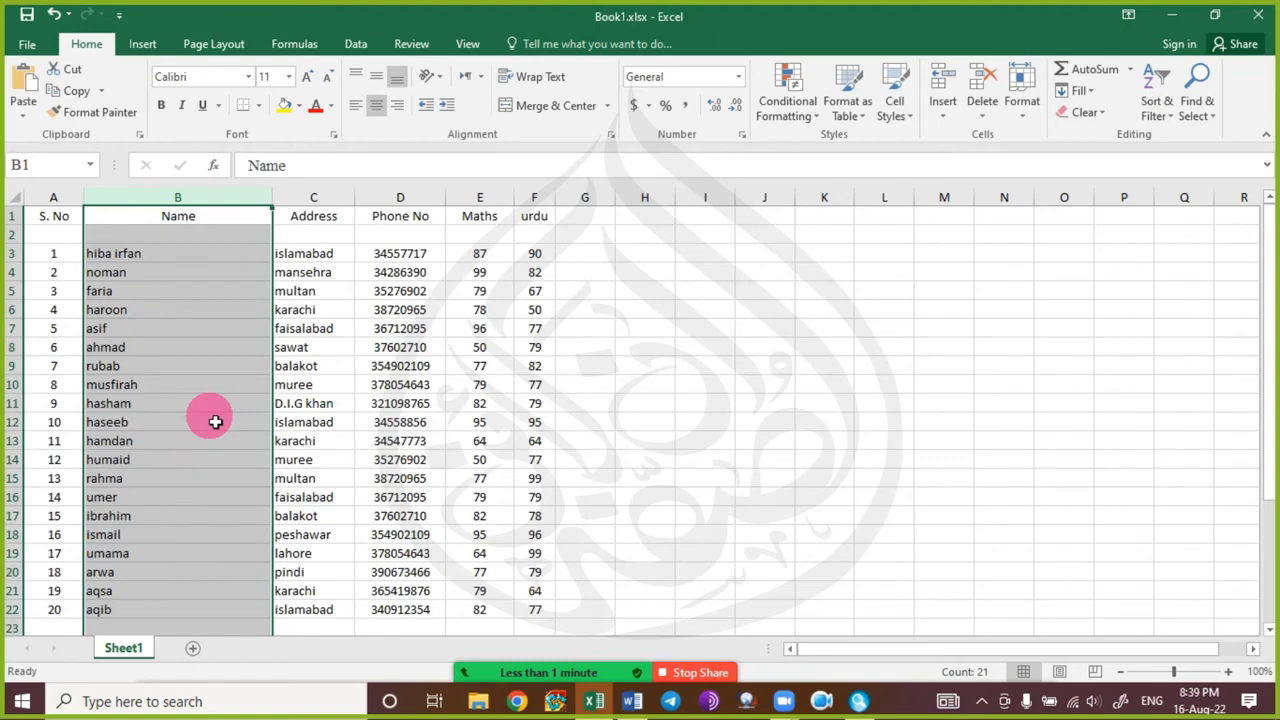
{"action": "left_click", "coordinate": [410, 368]}
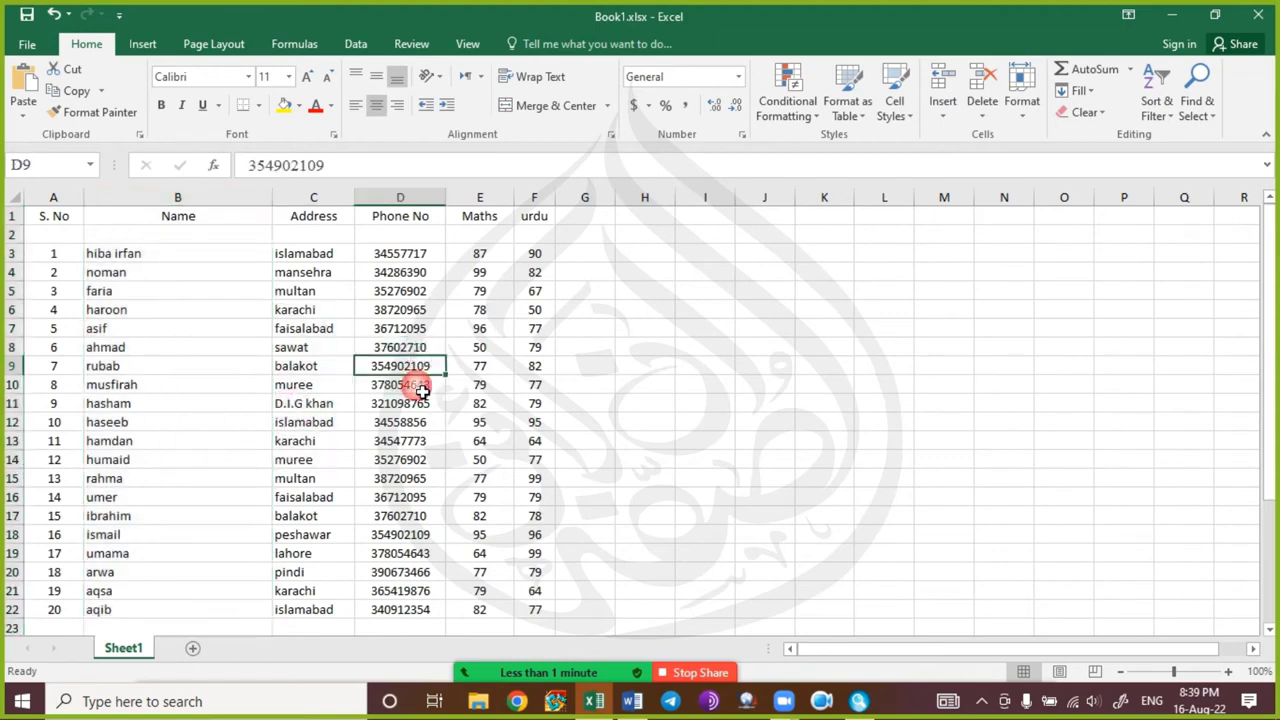
Check the current column widths of the urdu and Maths columns without changing them.
{"action": "left_click", "coordinate": [535, 198]}
{"action": "right_click", "coordinate": [537, 202]}
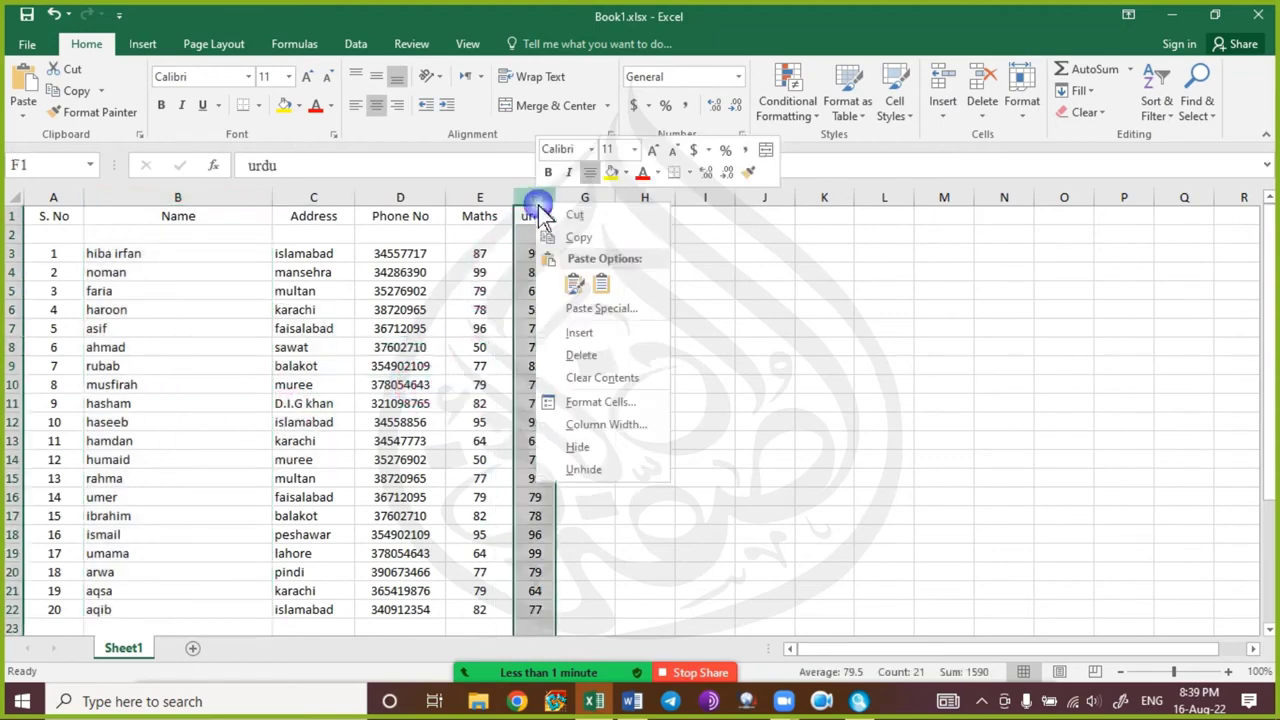
{"action": "left_click", "coordinate": [590, 424]}
{"action": "left_click", "coordinate": [606, 410]}
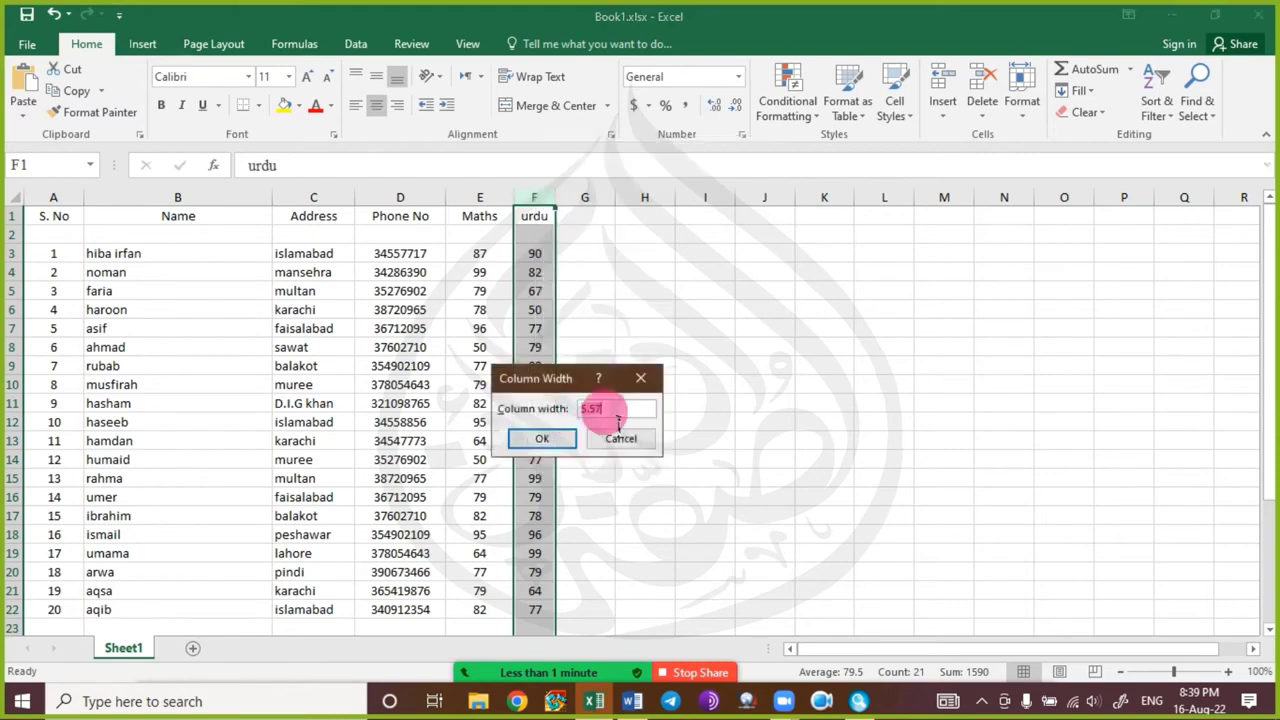
{"action": "left_click", "coordinate": [620, 438]}
{"action": "left_click", "coordinate": [482, 198]}
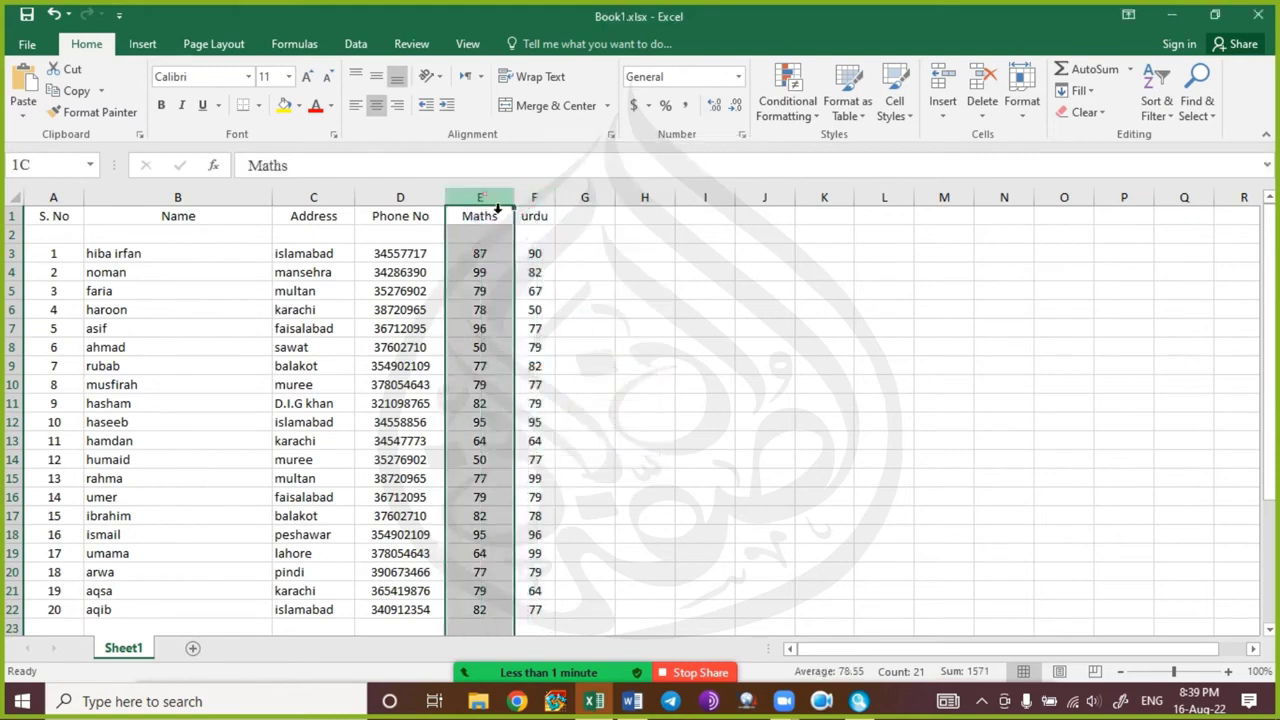
{"action": "right_click", "coordinate": [488, 198]}
{"action": "left_click", "coordinate": [565, 417]}
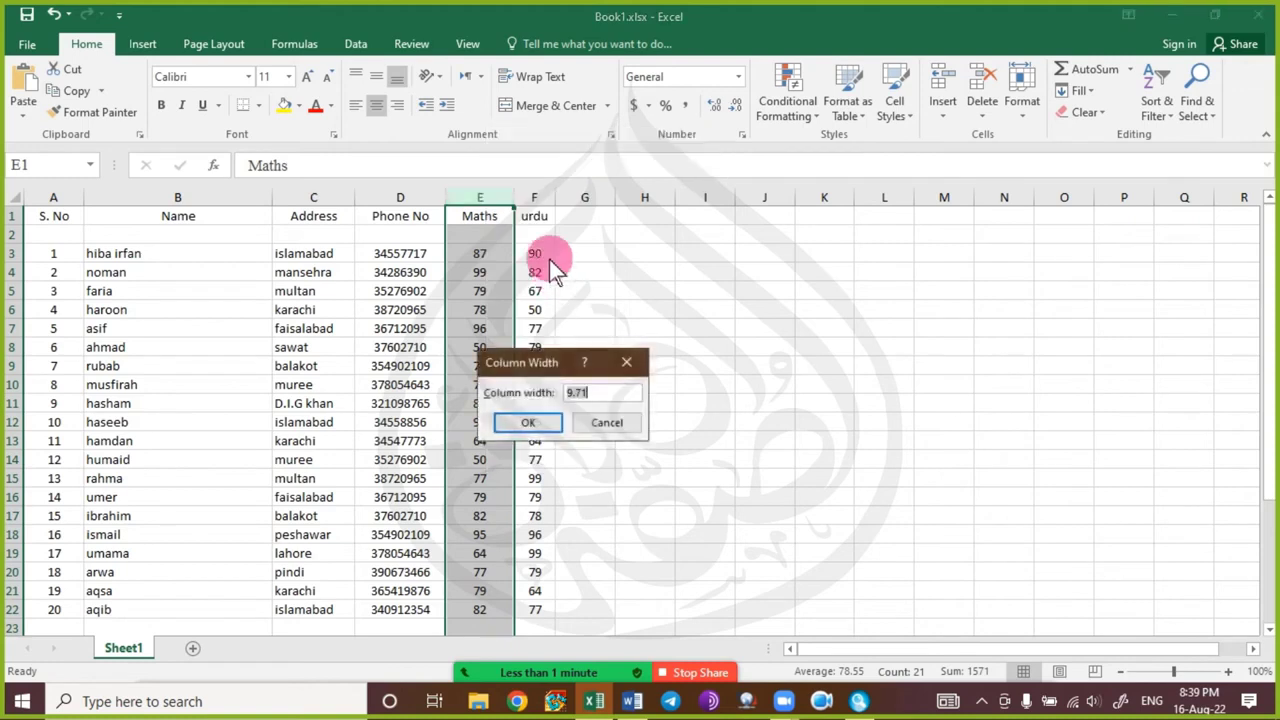
{"action": "left_click", "coordinate": [584, 432]}
Set both the Maths and urdu columns to width 20.
{"action": "left_click_drag", "start_coordinate": [534, 198], "coordinate": [494, 200]}
{"action": "right_click", "coordinate": [496, 202]}
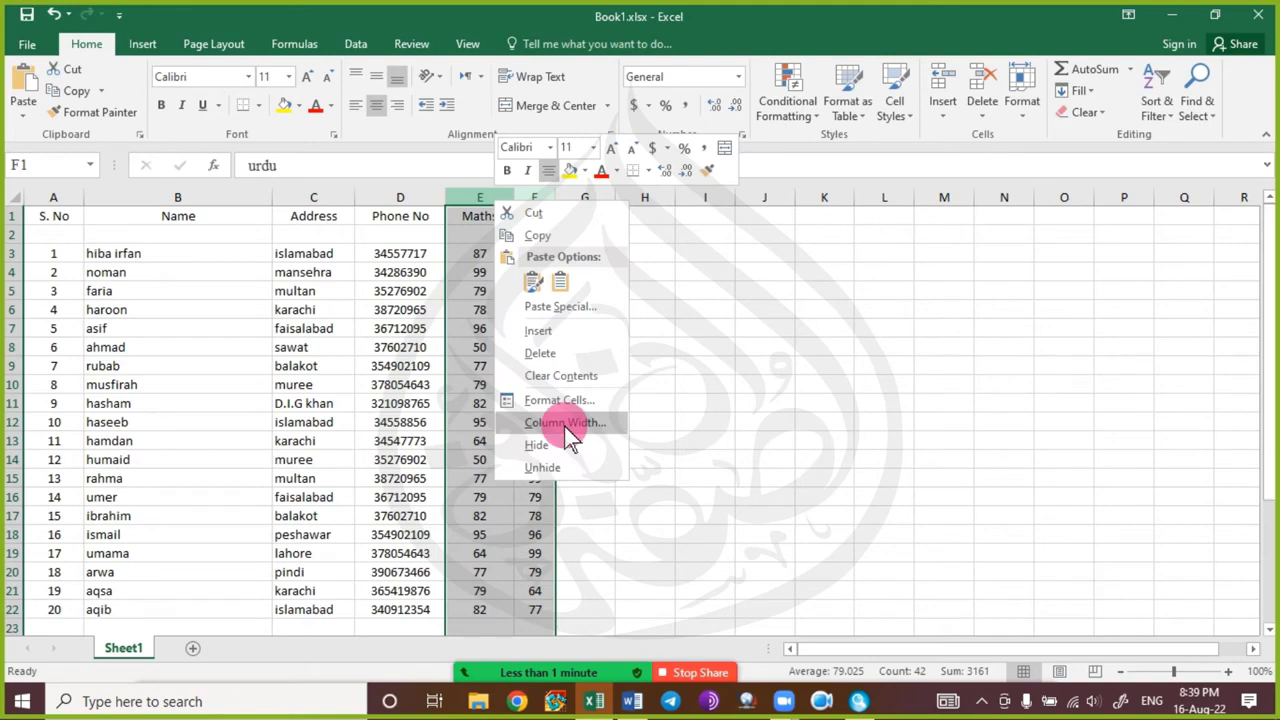
{"action": "left_click", "coordinate": [565, 422]}
{"action": "mouse_move", "coordinate": [527, 380]}
{"action": "left_mouse_down"}
{"action": "mouse_move", "coordinate": [745, 368]}
{"action": "mouse_move", "coordinate": [826, 325]}
{"action": "mouse_move", "coordinate": [816, 321]}
{"action": "left_mouse_up"}
{"action": "left_click", "coordinate": [872, 344]}
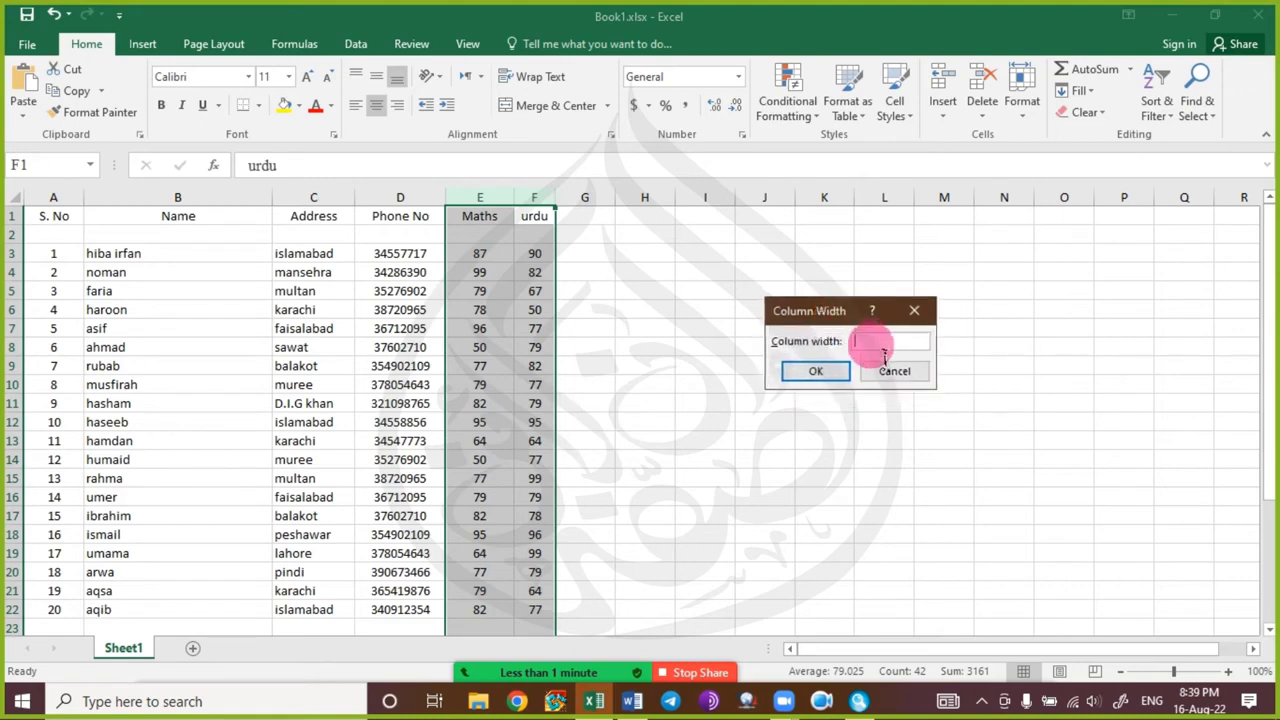
{"action": "type", "text": "28"}
{"action": "key", "text": "BackSpace"}
{"action": "key", "text": "BackSpace"}
{"action": "type", "text": "20"}
{"action": "left_click", "coordinate": [840, 372]}
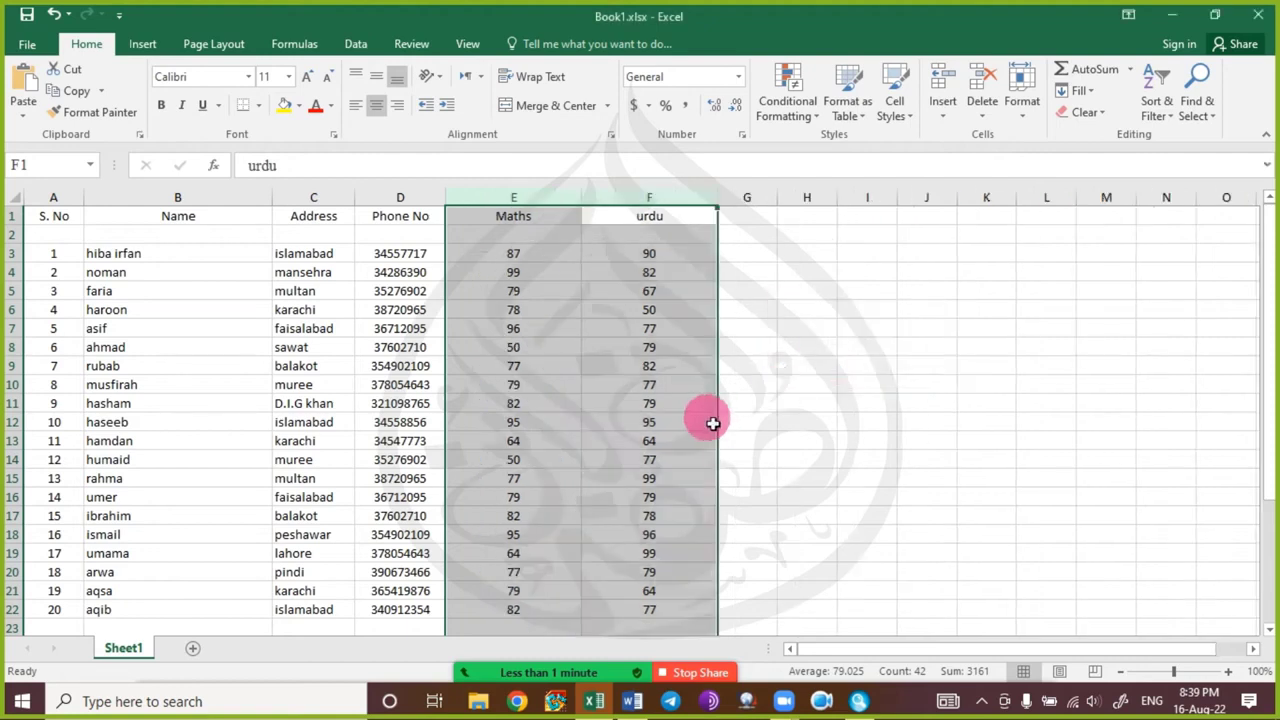
{"action": "left_click", "coordinate": [710, 421]}
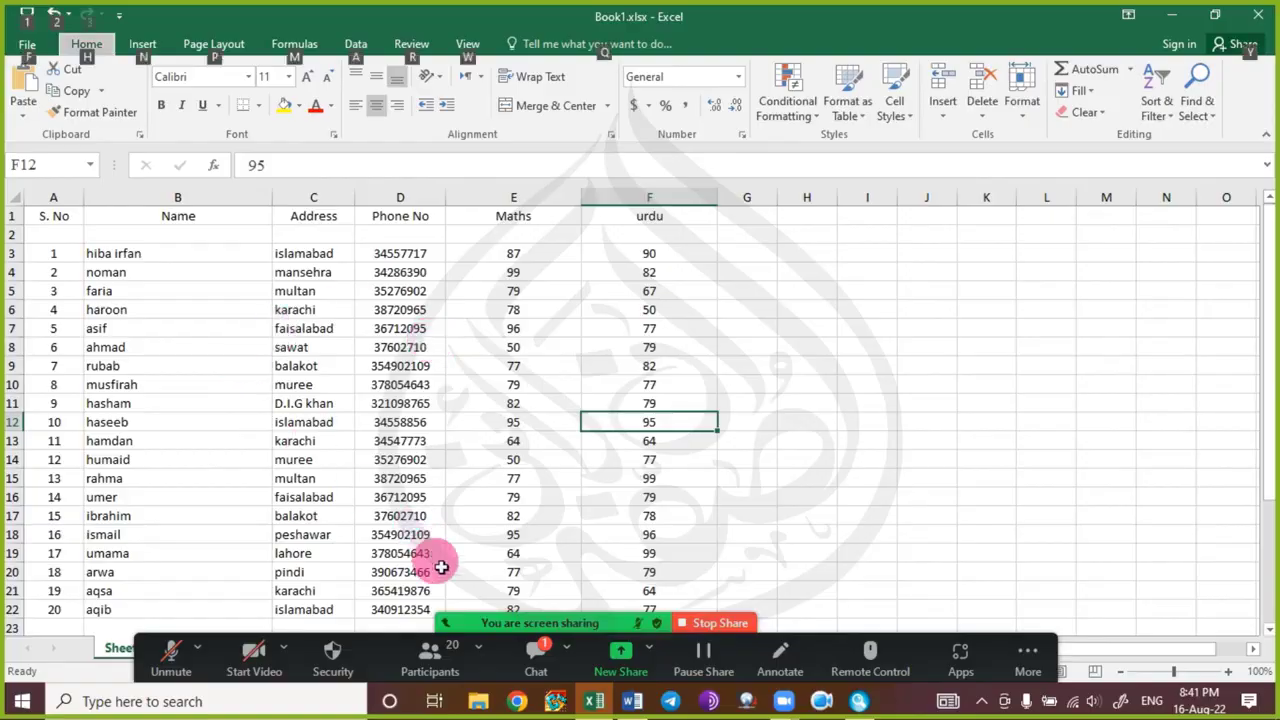
Unmute the Zoom microphone, read the meeting chat, then close it.
{"action": "left_click", "coordinate": [172, 672]}
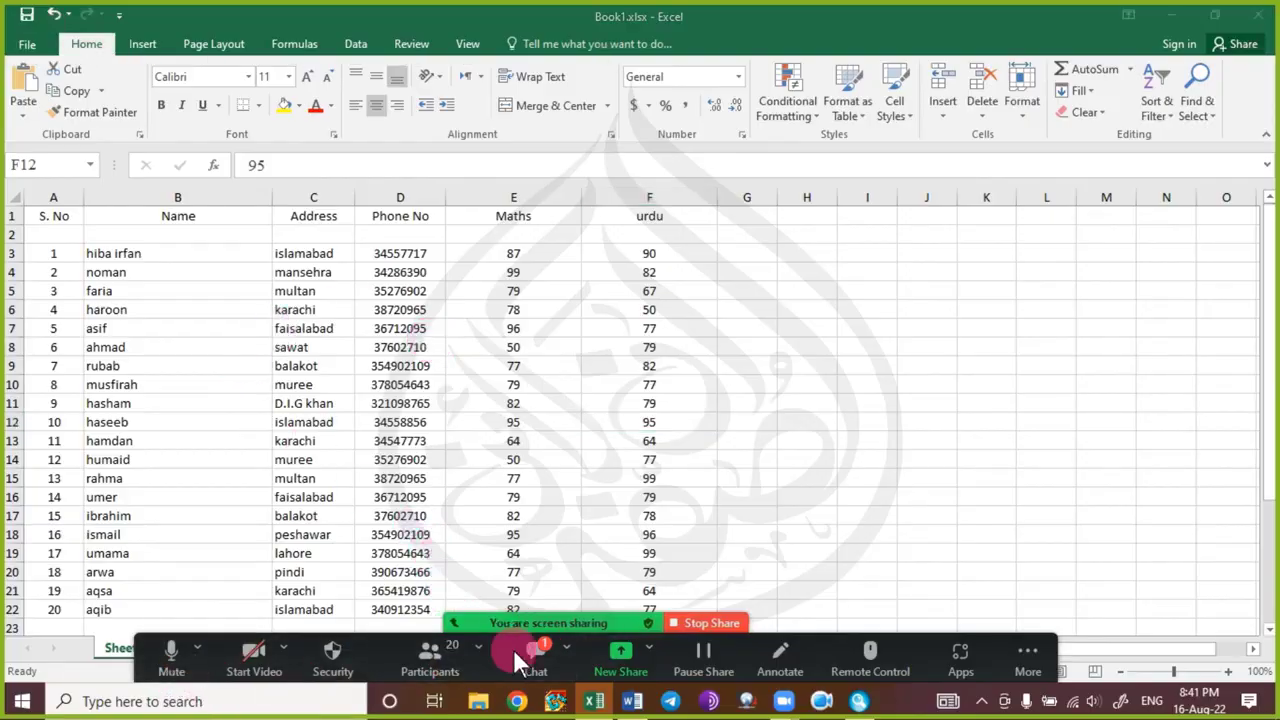
{"action": "left_click", "coordinate": [536, 655]}
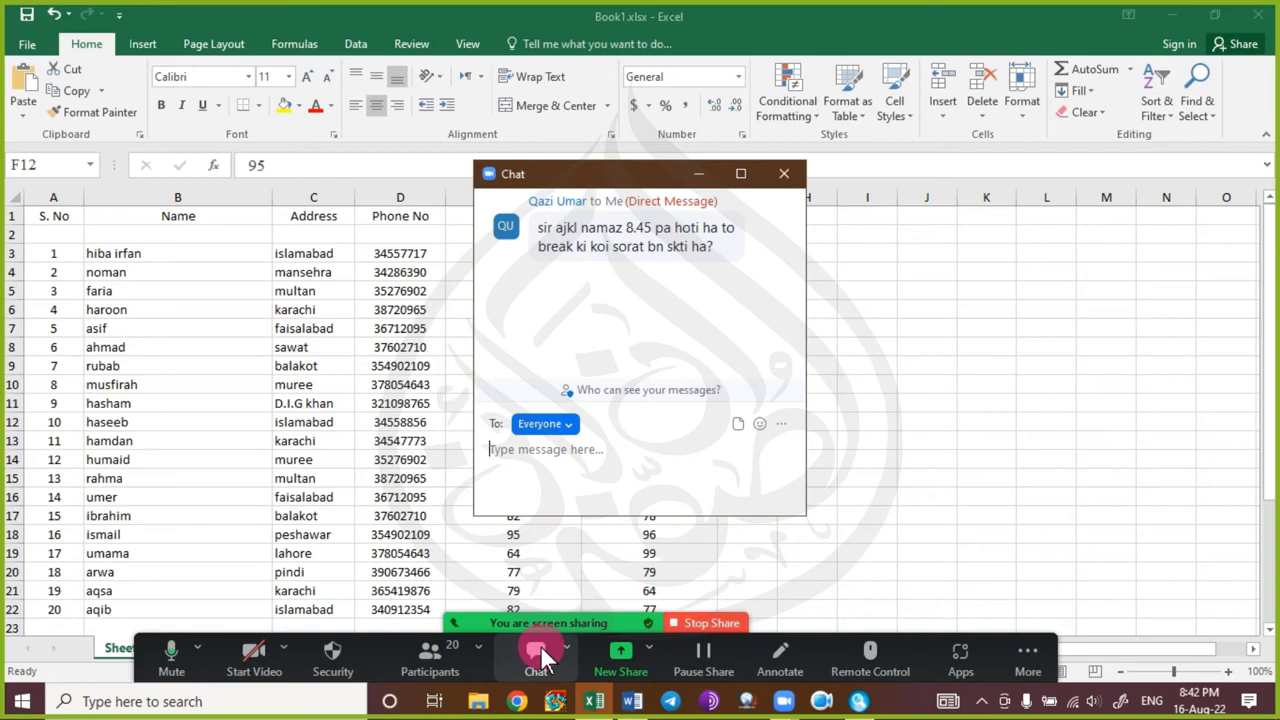
{"action": "left_click", "coordinate": [784, 176]}
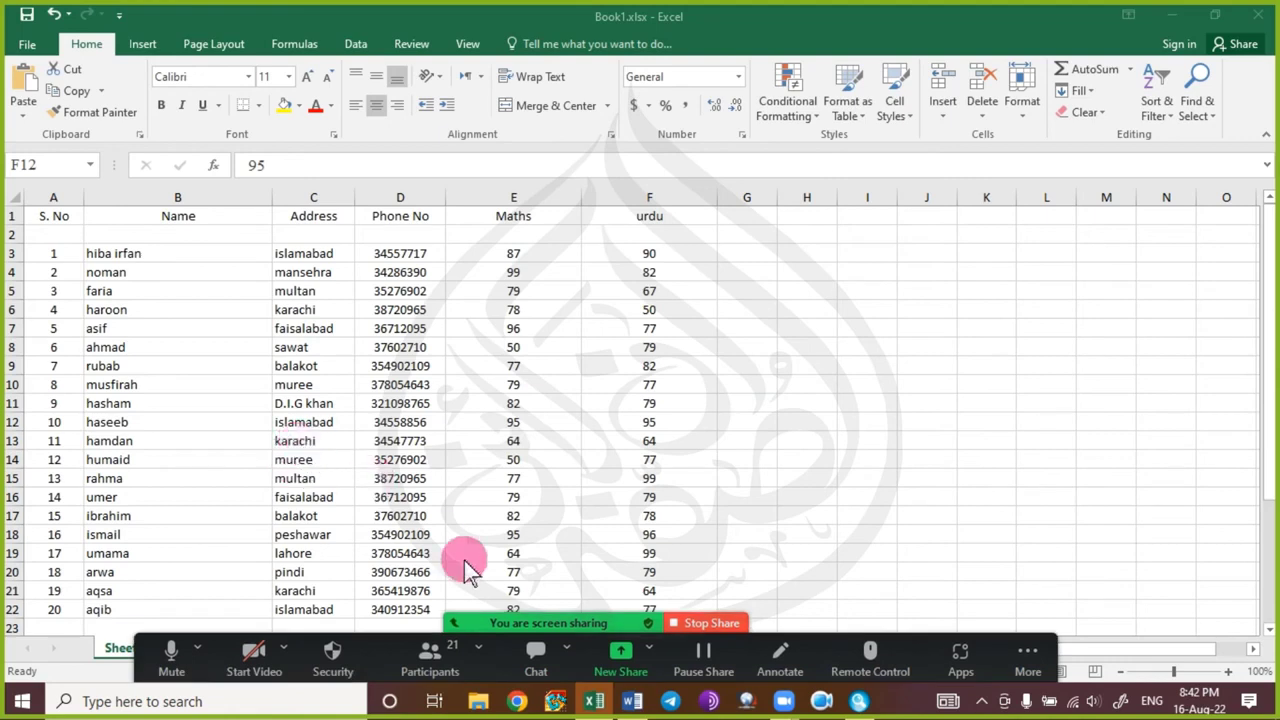
Review the column width of the Maths and urdu columns, leaving it unchanged.
{"action": "left_click", "coordinate": [76, 252]}
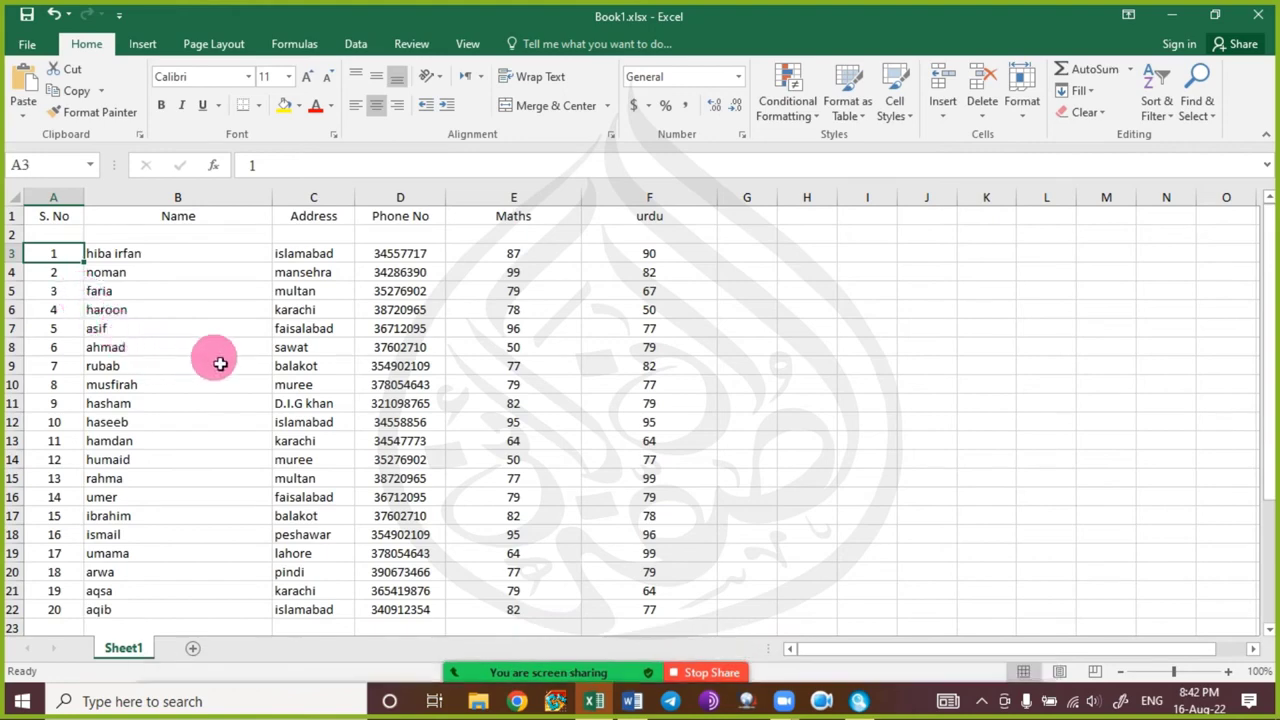
{"action": "left_click_drag", "start_coordinate": [669, 197], "coordinate": [510, 207]}
{"action": "right_click", "coordinate": [511, 201]}
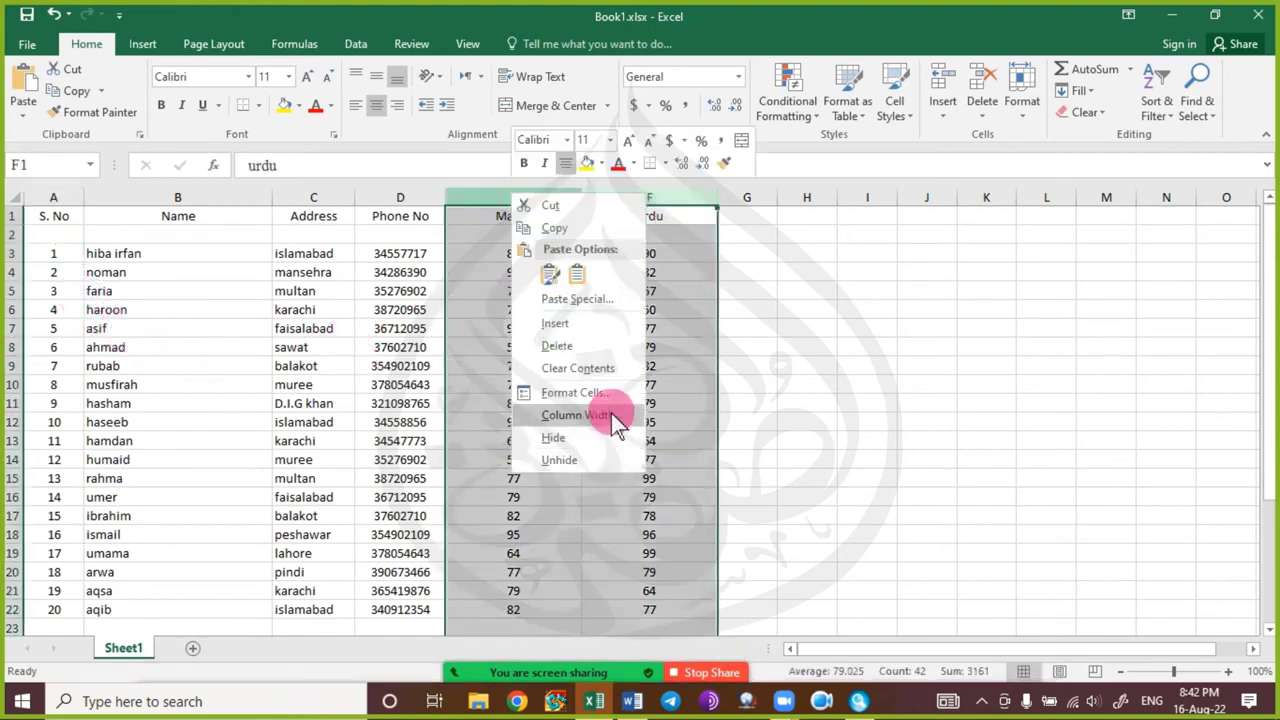
{"action": "left_click", "coordinate": [575, 415]}
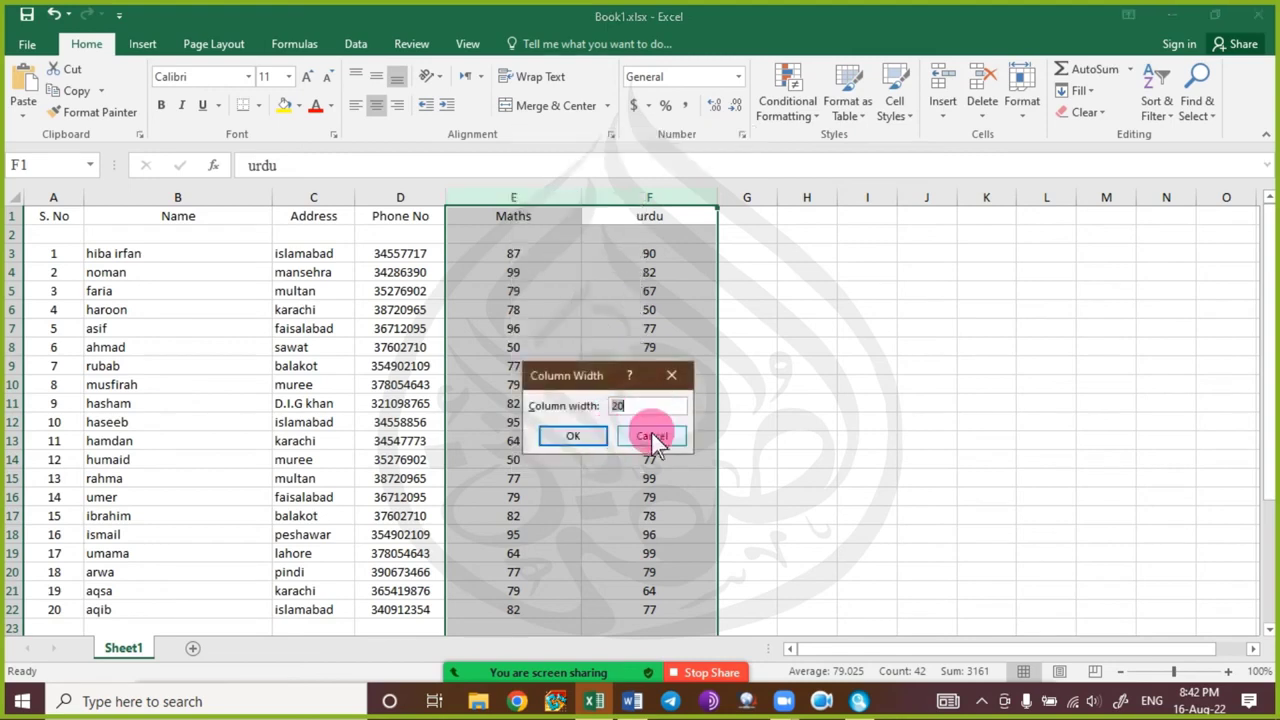
{"action": "left_click", "coordinate": [652, 440]}
{"action": "left_click", "coordinate": [518, 425]}
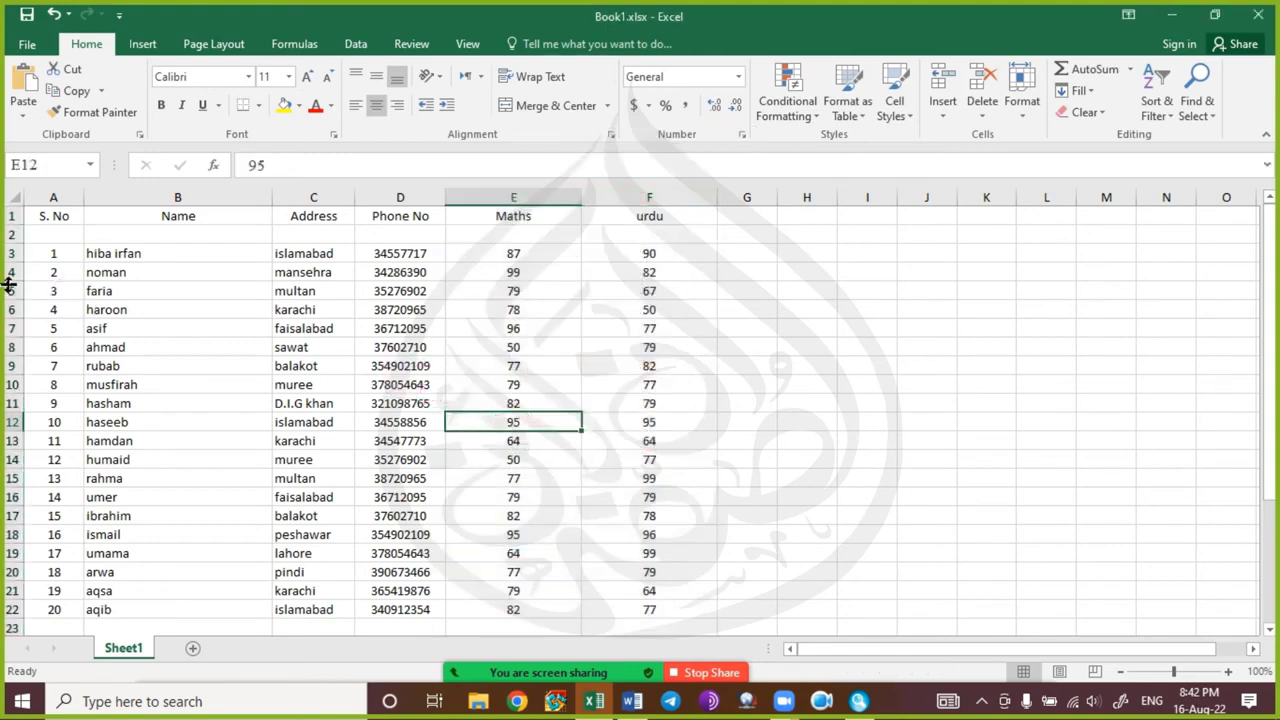
Set the row height of student rows 3–22 to 25.
{"action": "left_click", "coordinate": [11, 252]}
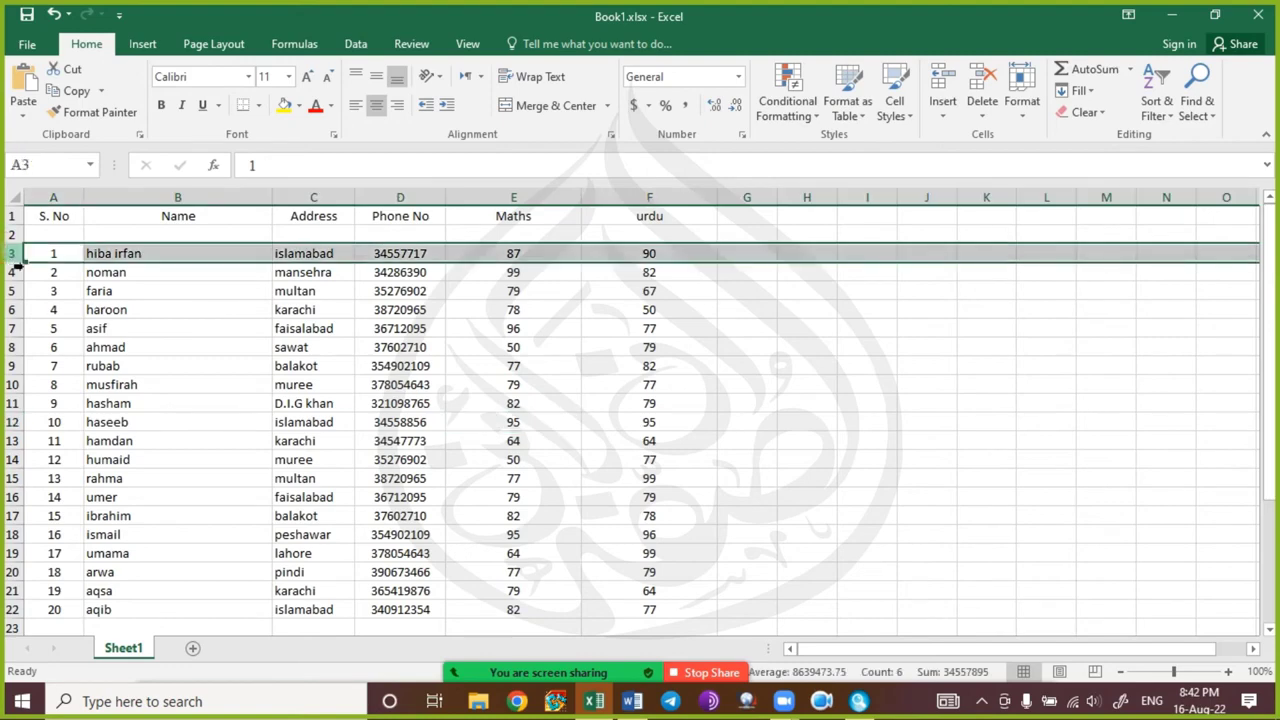
{"action": "left_click_drag", "start_coordinate": [14, 253], "coordinate": [30, 460]}
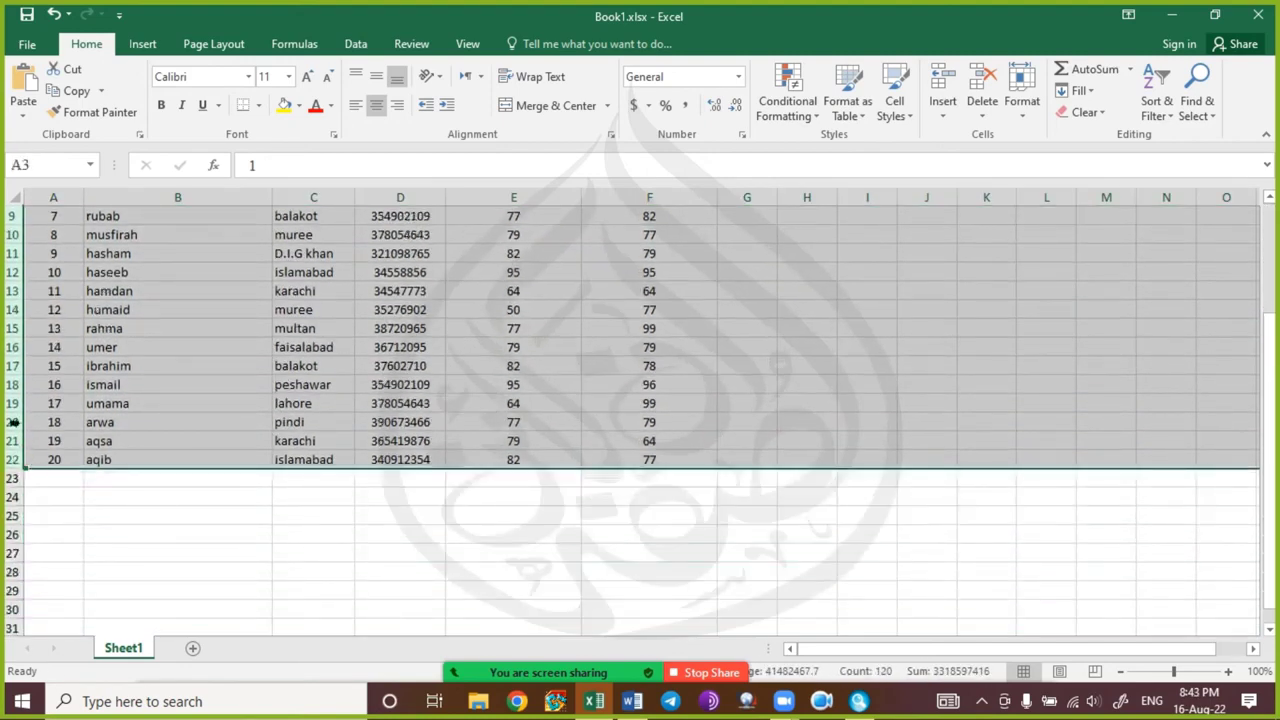
{"action": "scroll", "coordinate": [12, 410], "scroll_direction": "up", "scroll_amount": 3}
{"action": "right_click", "coordinate": [11, 390]}
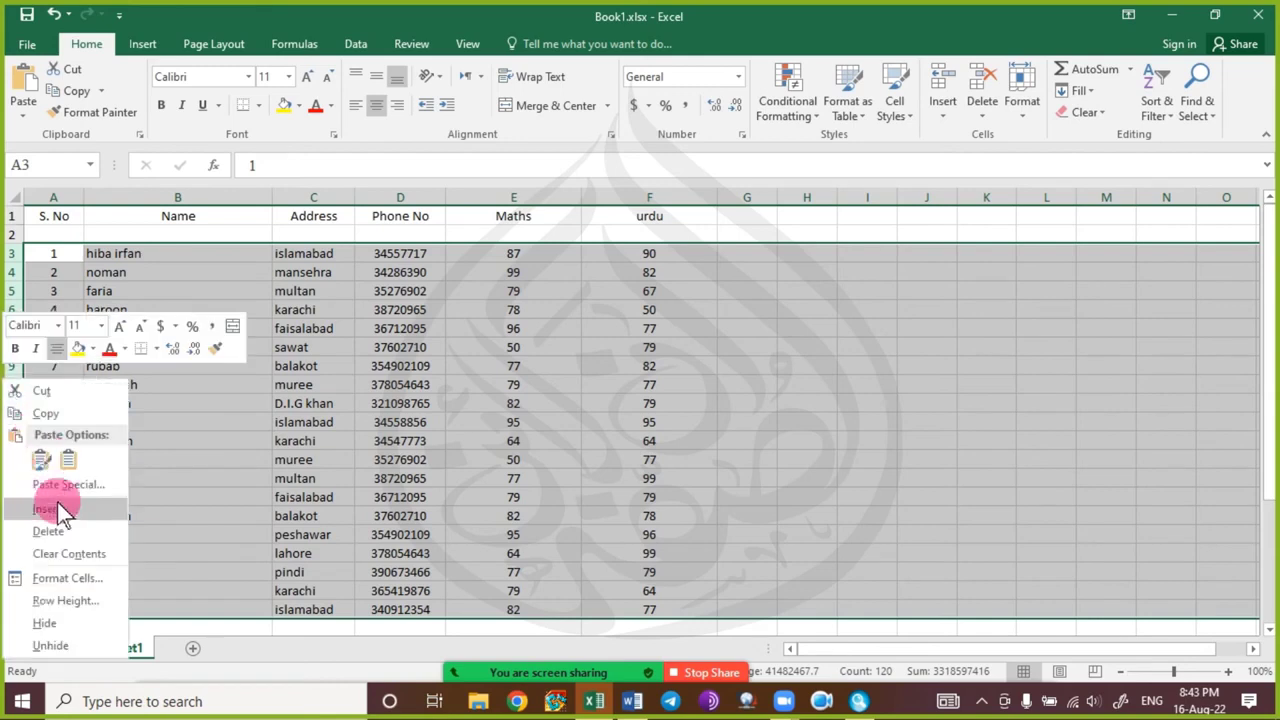
{"action": "left_click", "coordinate": [40, 601]}
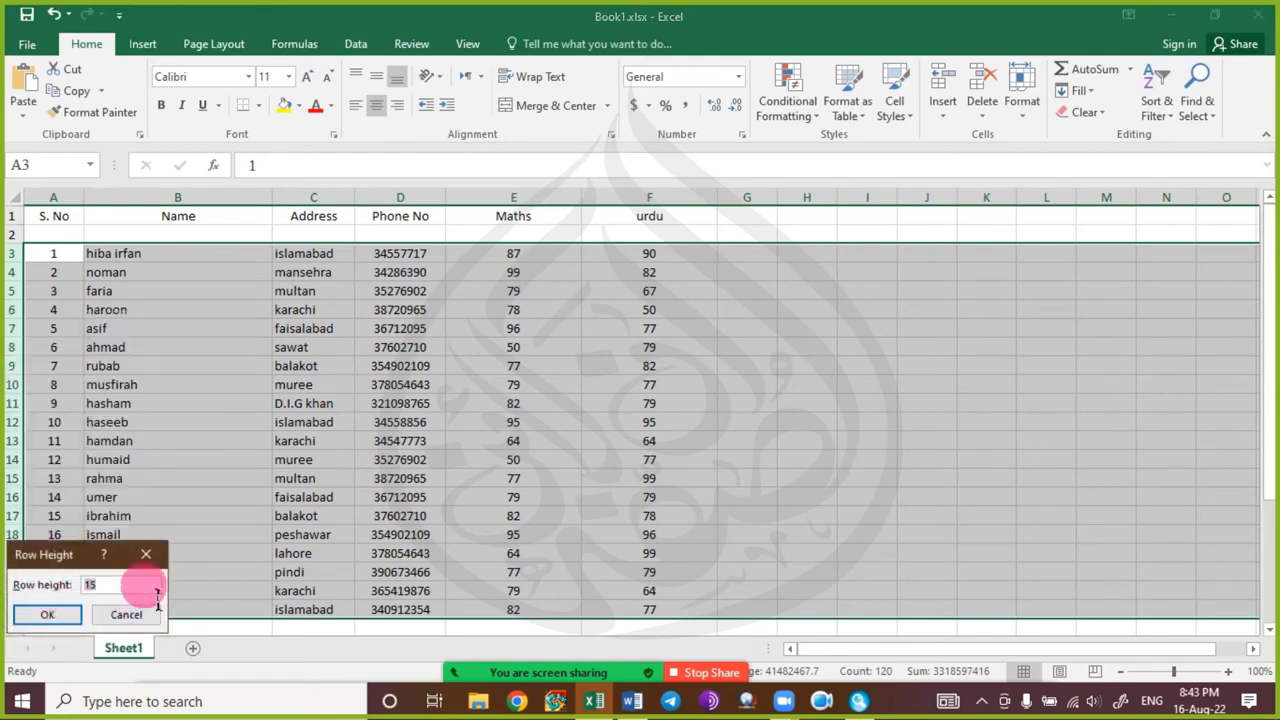
{"action": "left_click_drag", "start_coordinate": [85, 556], "coordinate": [571, 334]}
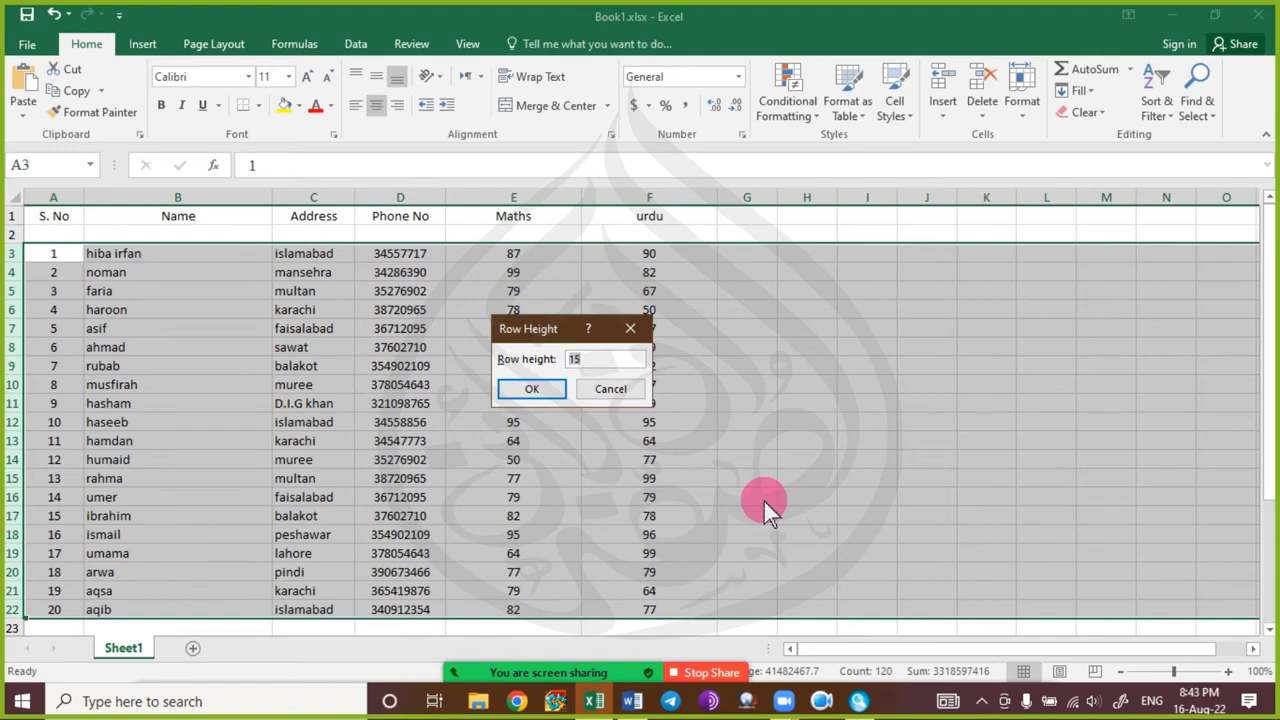
{"action": "type", "text": "25"}
{"action": "key", "text": "Return"}
{"action": "left_click", "coordinate": [271, 420]}
{"action": "left_click", "coordinate": [536, 652]}
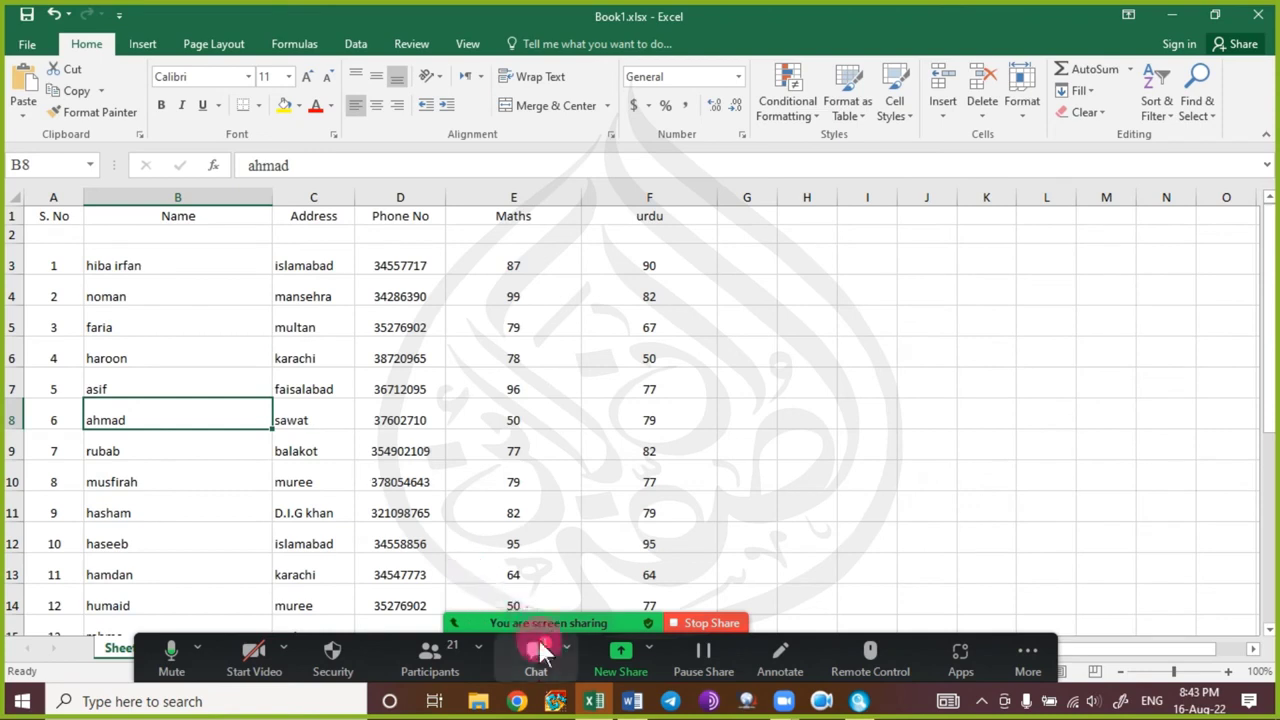
Drag the Zoom chat window to the right of the student table and minimize it.
{"action": "left_click", "coordinate": [790, 495]}
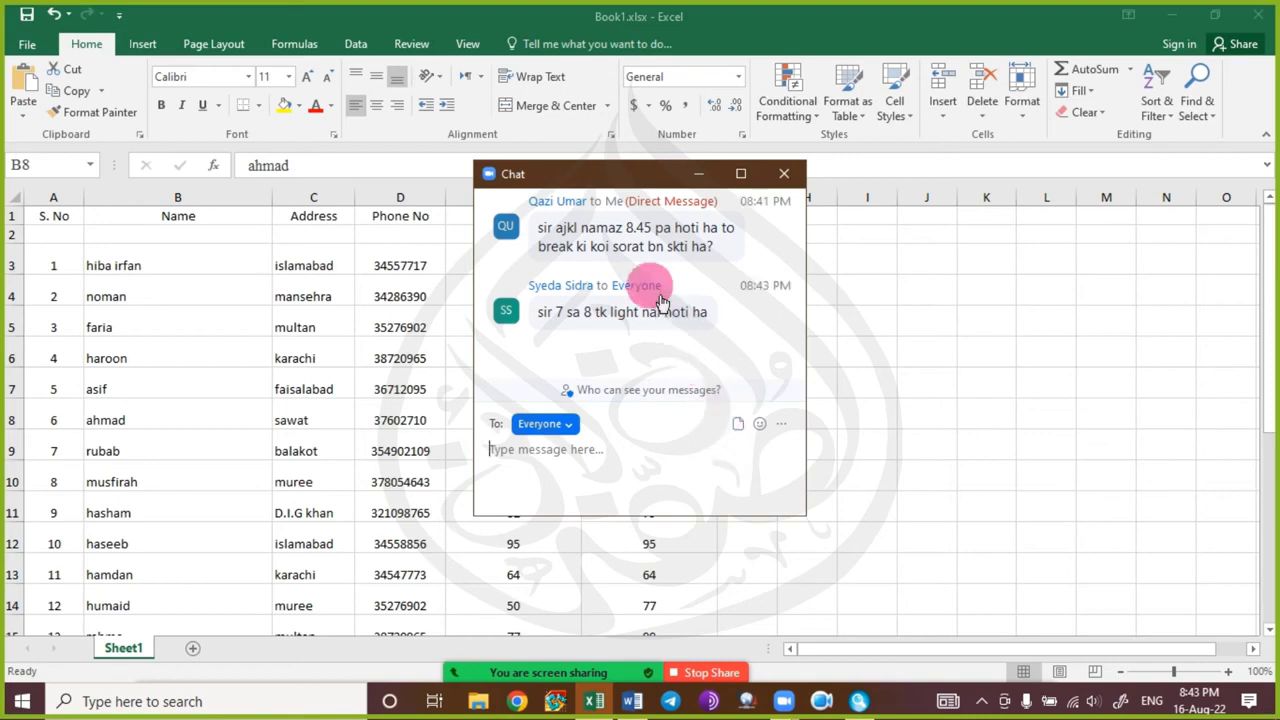
{"action": "left_click_drag", "start_coordinate": [575, 185], "coordinate": [821, 222]}
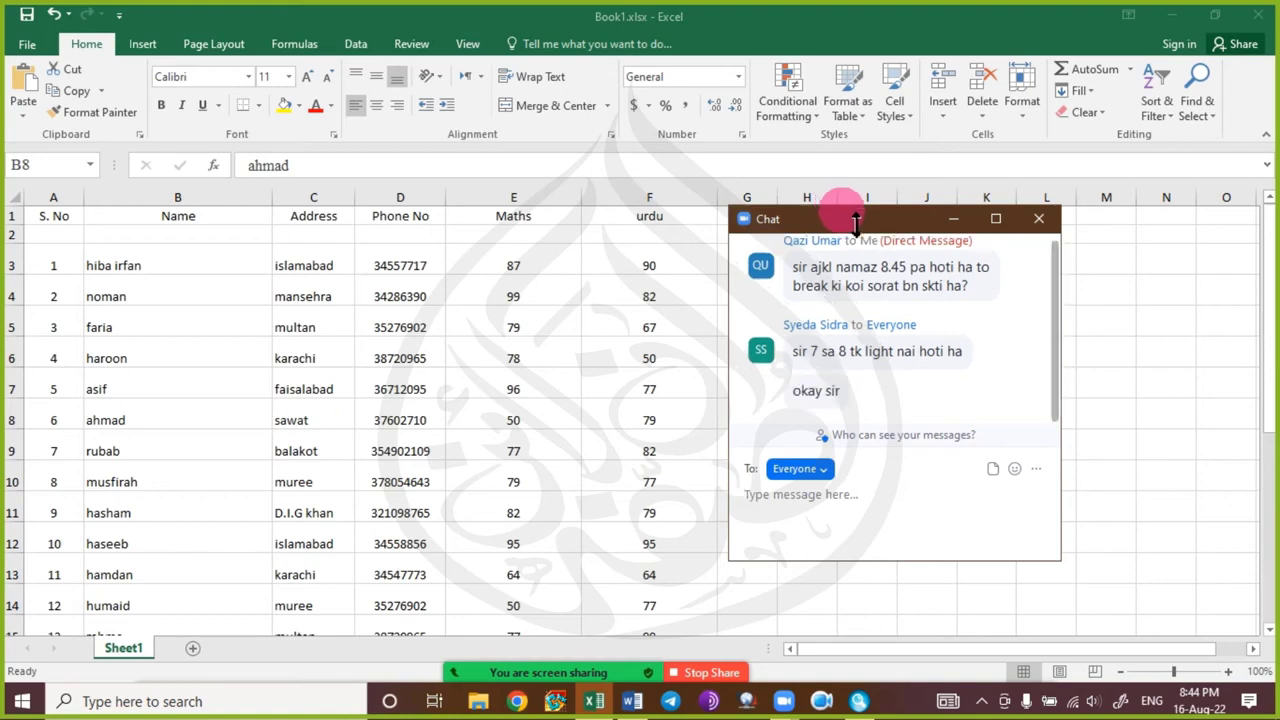
{"action": "left_click_drag", "start_coordinate": [879, 220], "coordinate": [922, 238]}
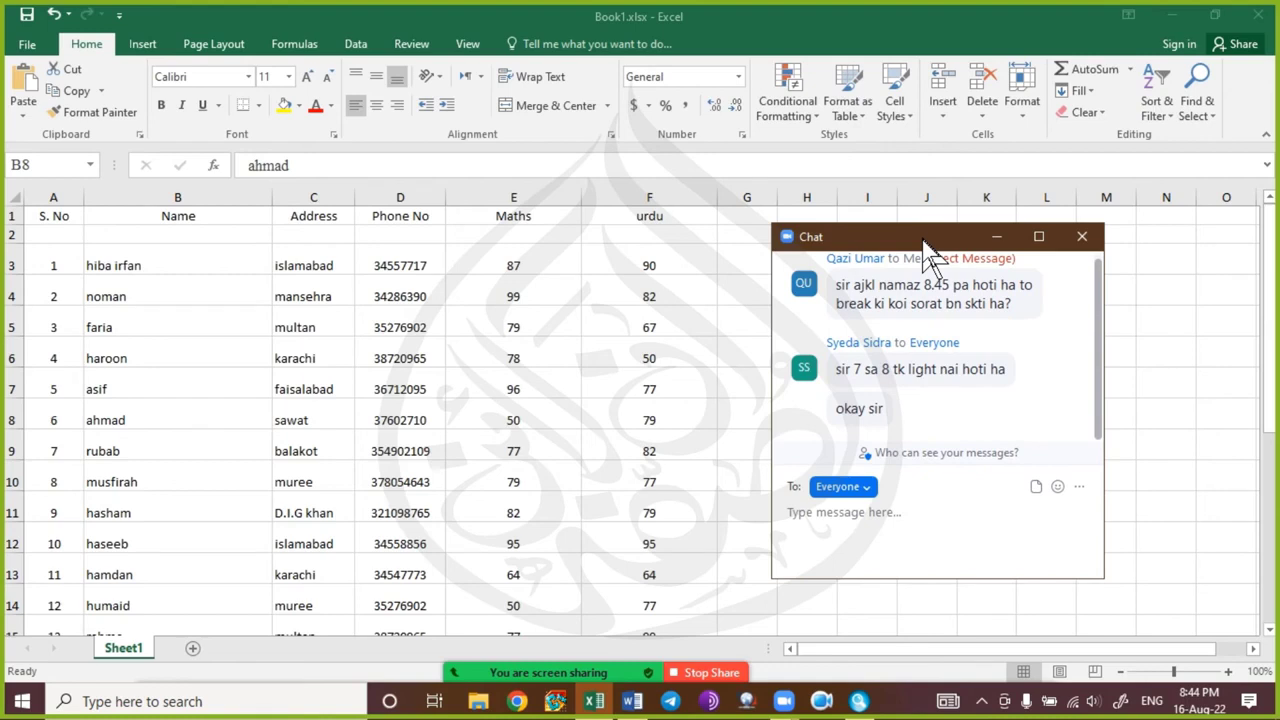
{"action": "left_click", "coordinate": [997, 240]}
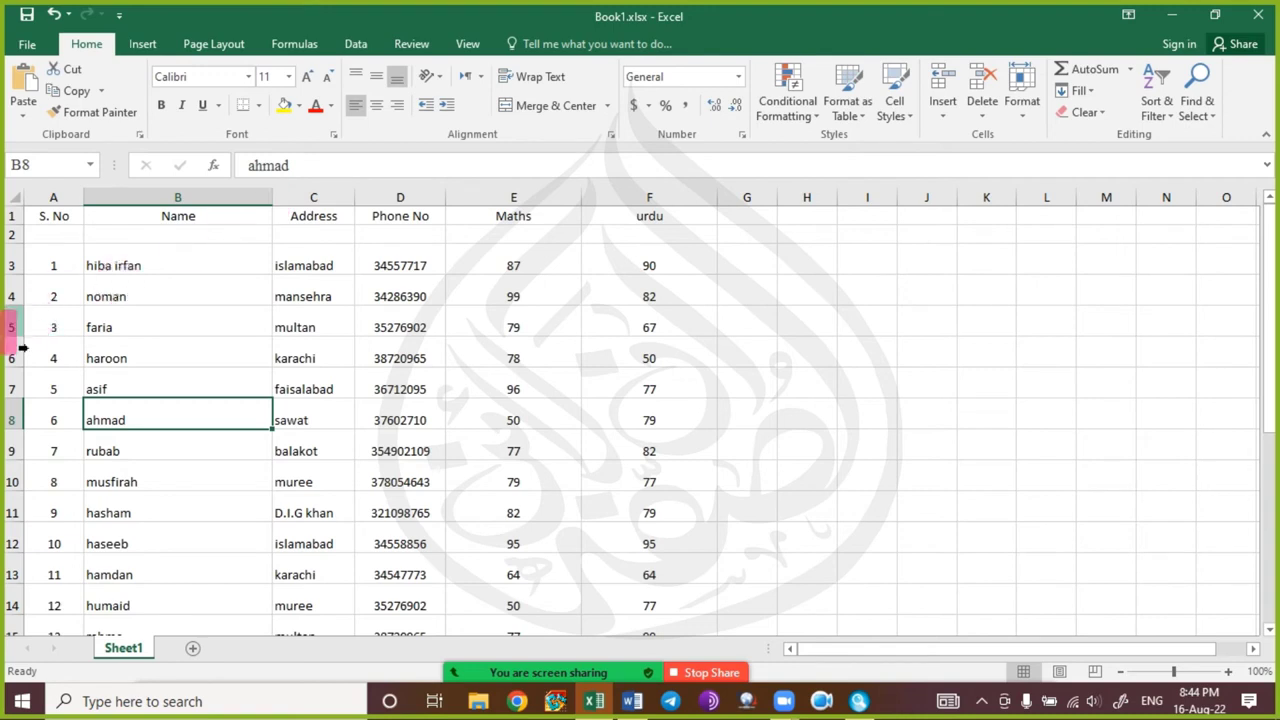
Resize rows 4 and 5 by their header borders, undoing the oversized row 4 height.
{"action": "left_click_drag", "start_coordinate": [11, 338], "coordinate": [37, 520]}
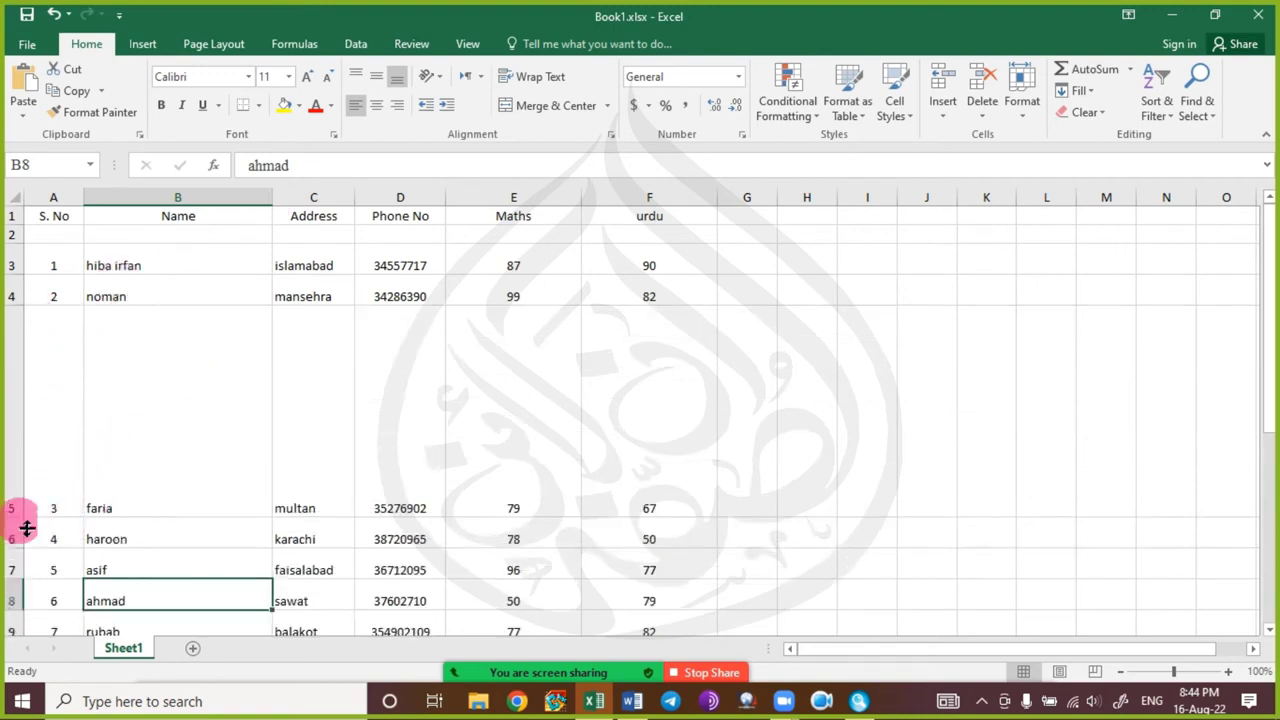
{"action": "key", "text": "ctrl+z"}
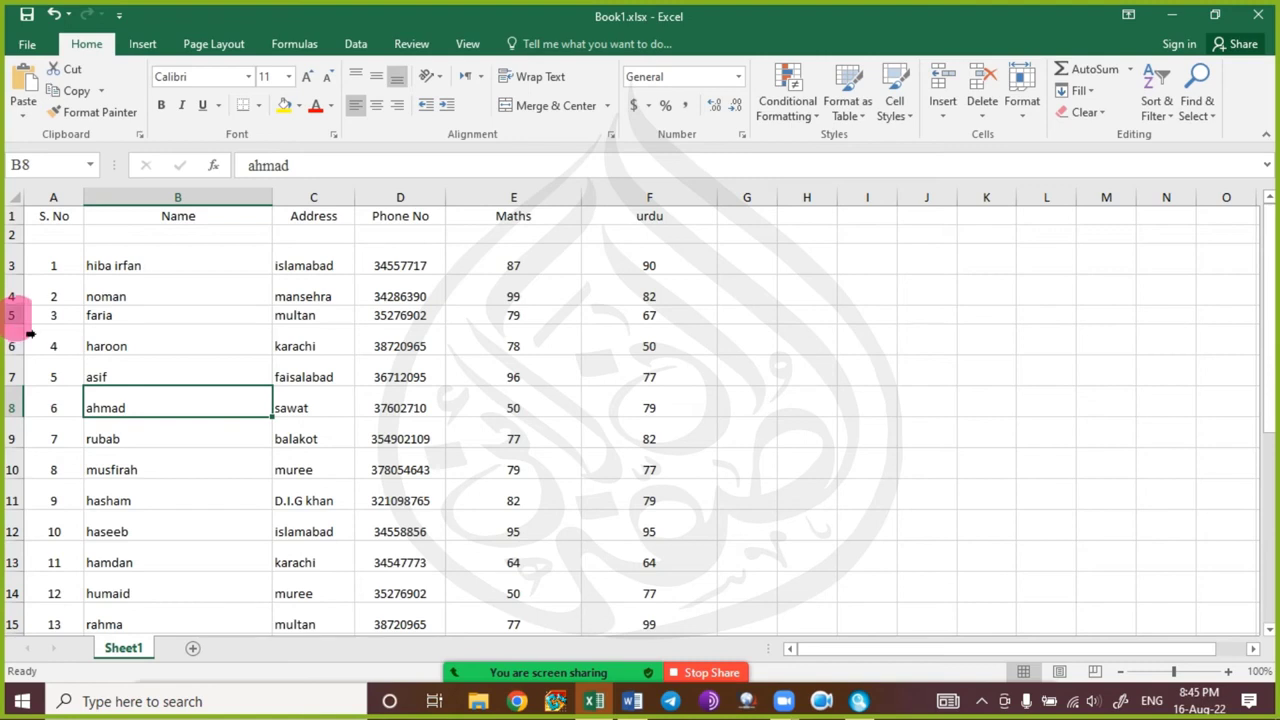
{"action": "left_click_drag", "start_coordinate": [31, 331], "coordinate": [23, 364]}
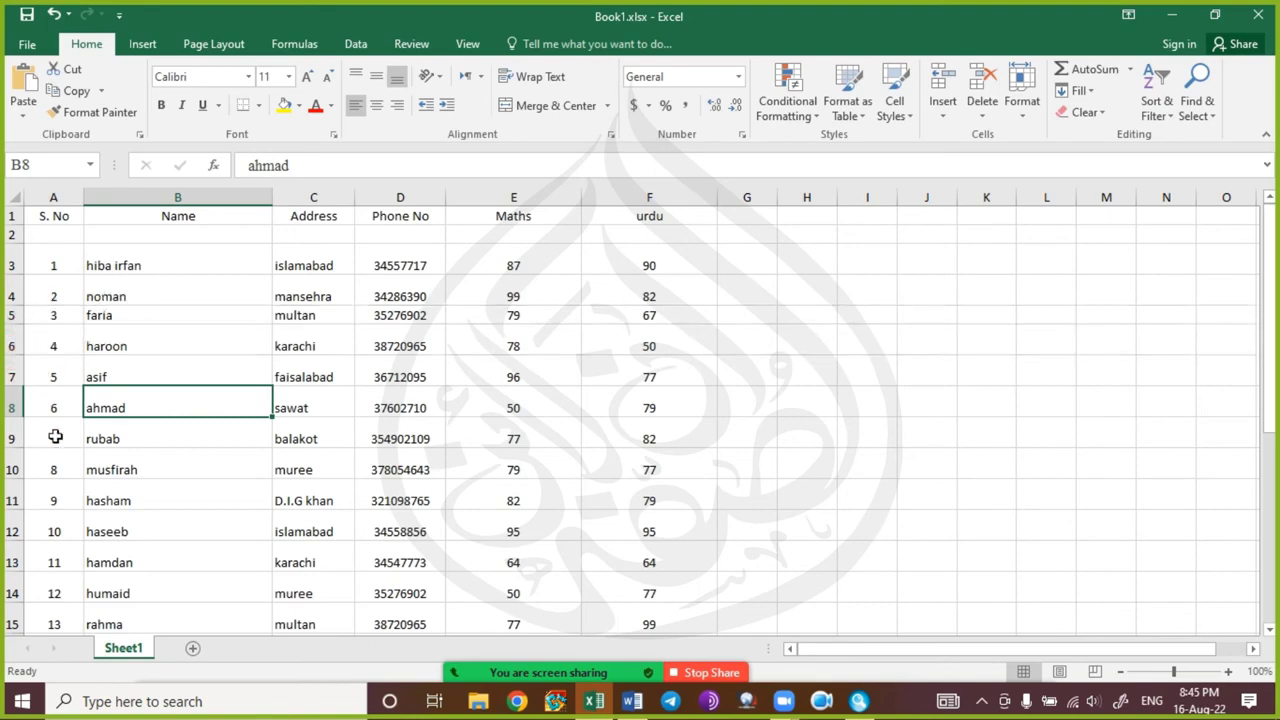
{"action": "scroll", "coordinate": [45, 440], "scroll_direction": "down", "scroll_amount": 15}
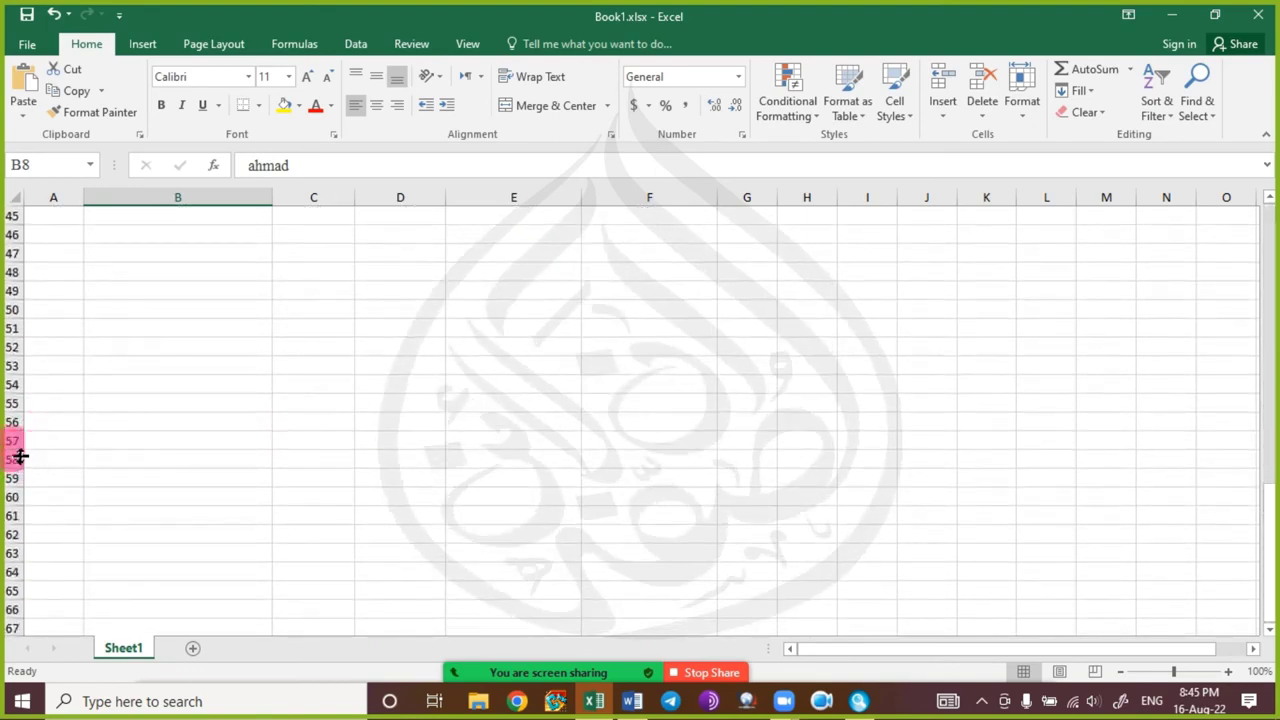
{"action": "left_click_drag", "start_coordinate": [17, 454], "coordinate": [20, 457]}
{"action": "scroll", "coordinate": [290, 305], "scroll_direction": "up", "scroll_amount": 4}
{"action": "scroll", "coordinate": [307, 322], "scroll_direction": "up", "scroll_amount": 10}
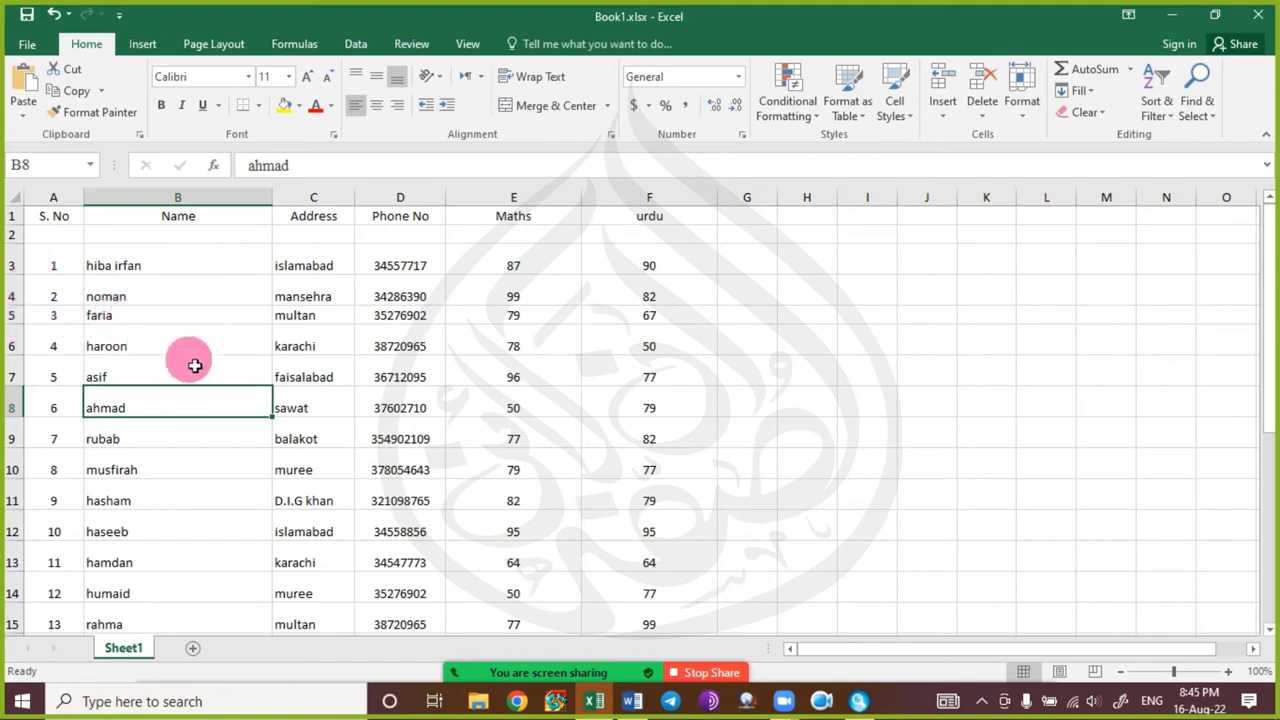
{"action": "mouse_move", "coordinate": [541, 675]}
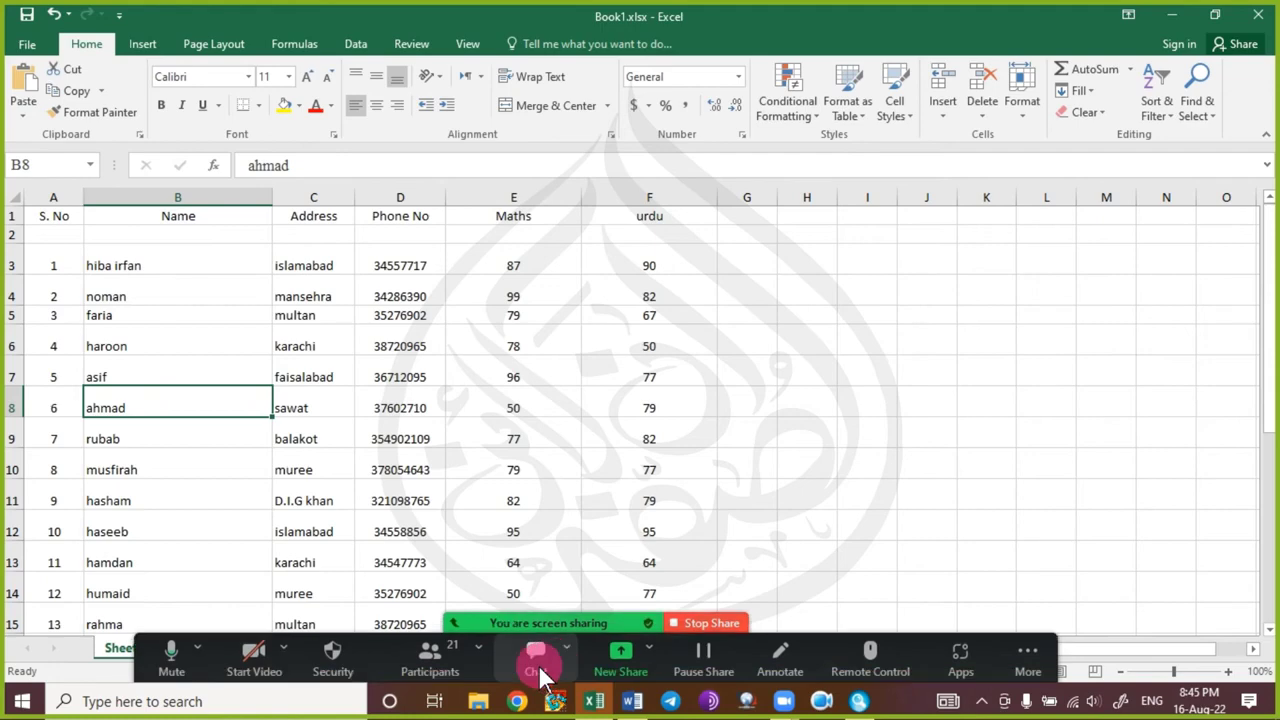
Undo the recent row-height and column-width changes with four Ctrl+Z presses.
{"action": "key", "text": "ctrl+z"}
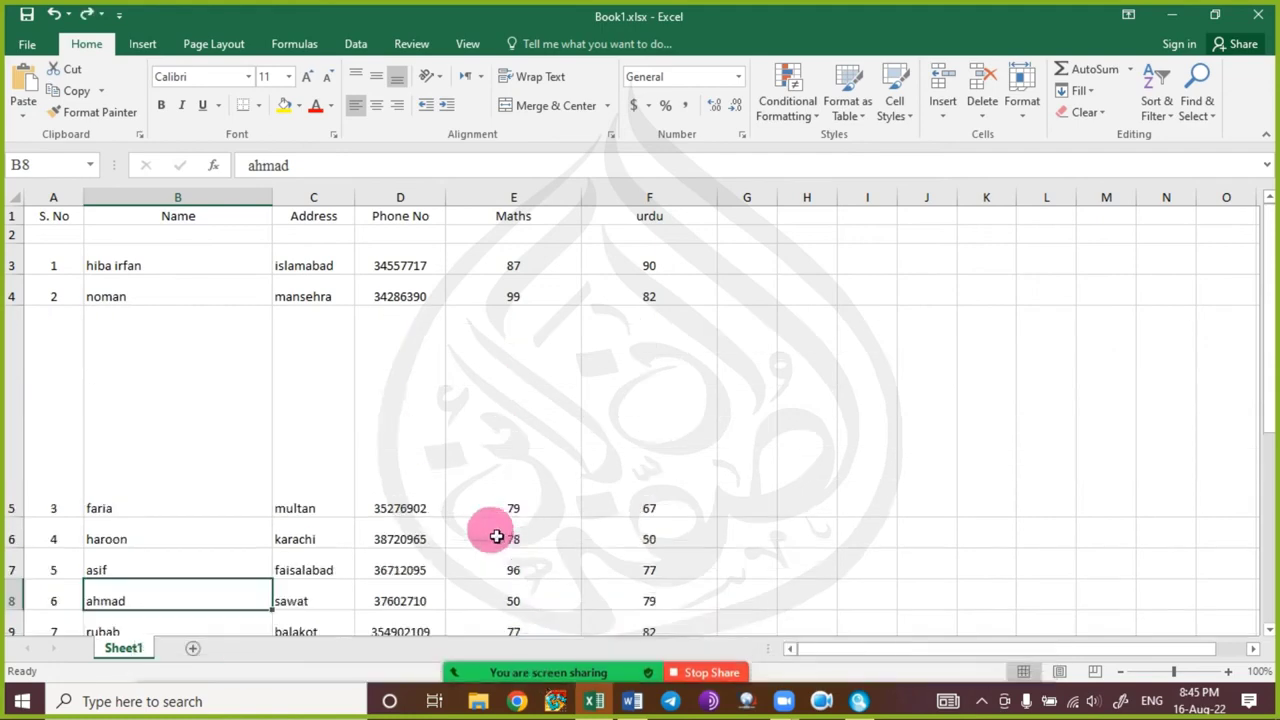
{"action": "key", "text": "ctrl+z"}
{"action": "key", "text": "ctrl+z"}
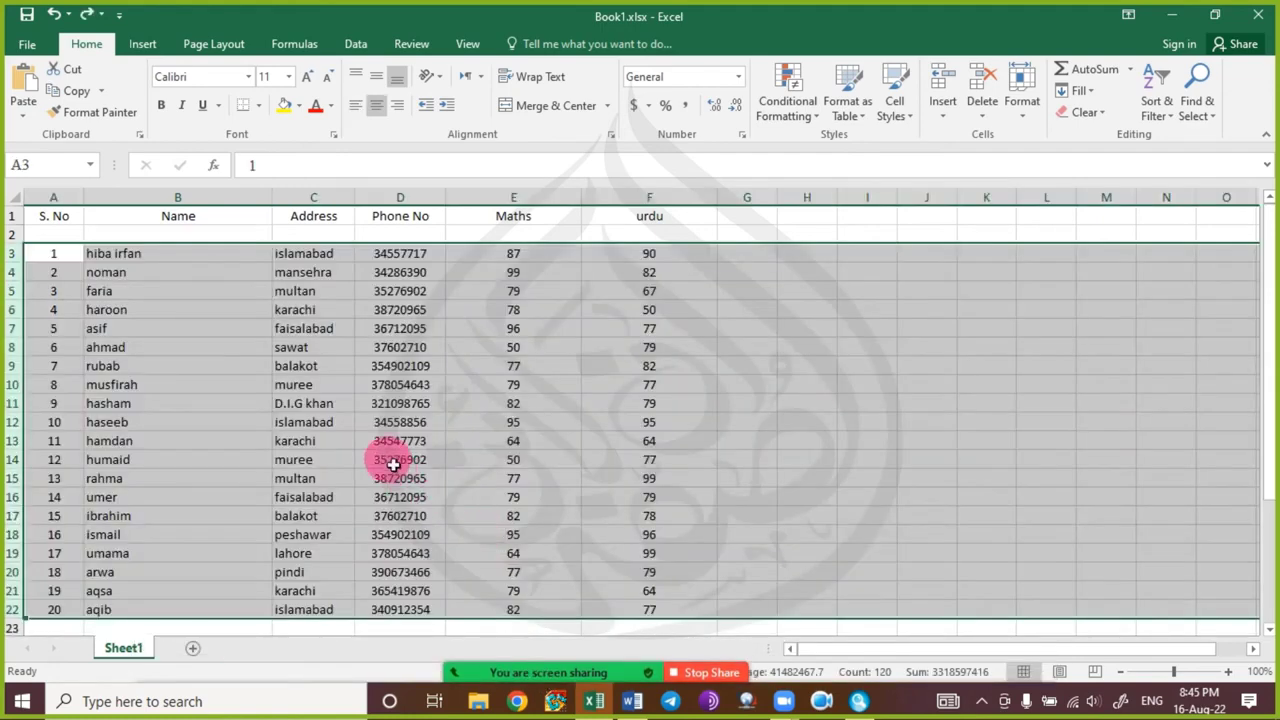
{"action": "key", "text": "ctrl+z"}
{"action": "key", "text": "ctrl+z"}
{"action": "key", "text": "ctrl+z"}
{"action": "key", "text": "ctrl+z"}
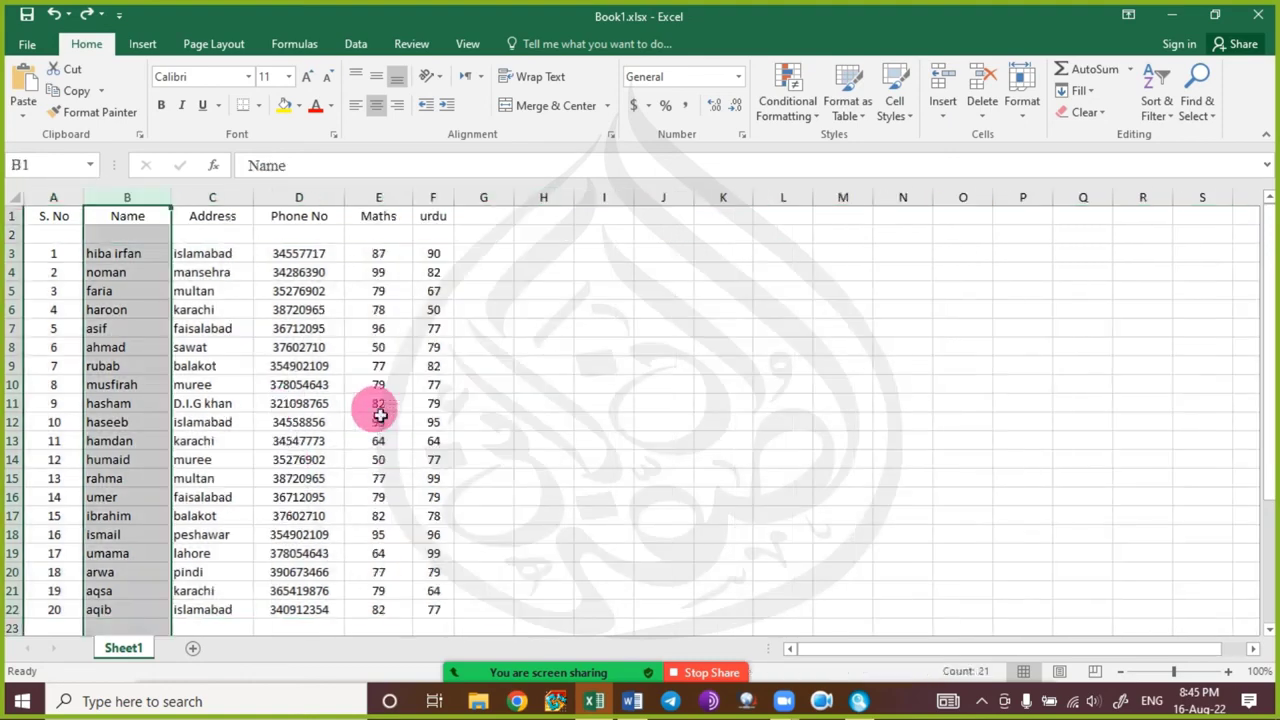
{"action": "key", "text": "ctrl+z"}
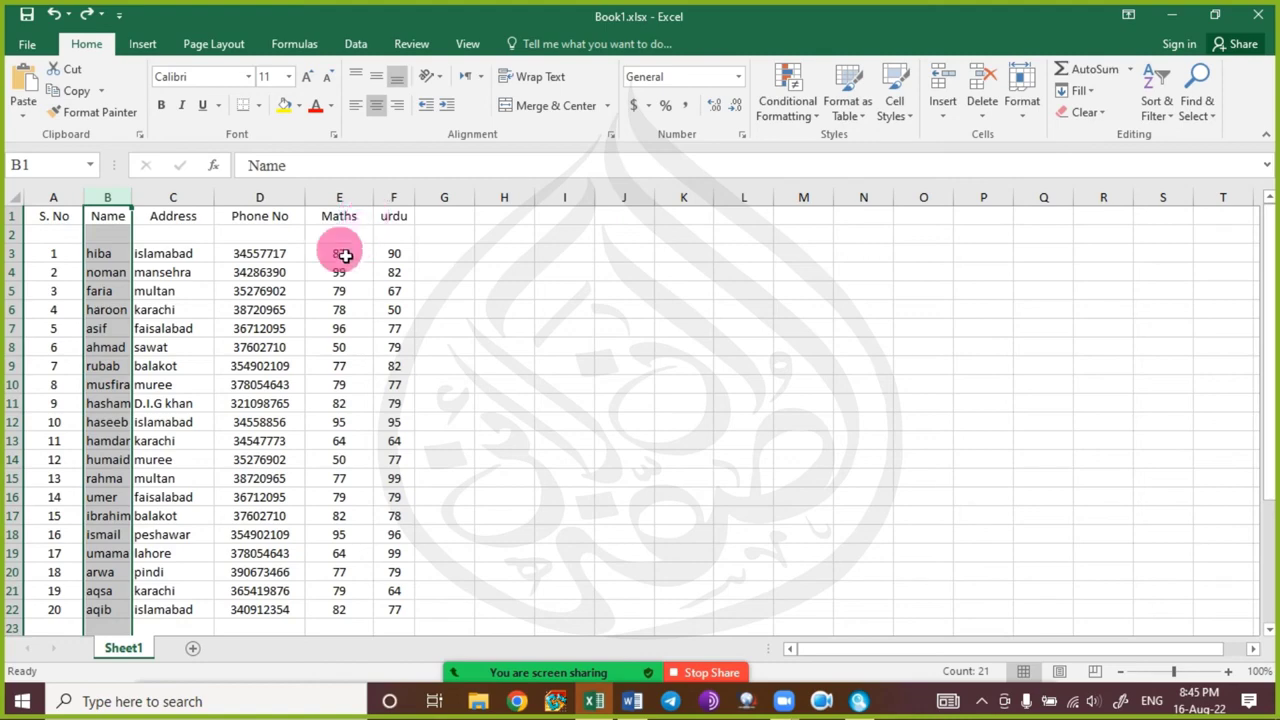
Widen the Name column to fit full names and give Maths and urdu equal widths.
{"action": "left_click_drag", "start_coordinate": [145, 205], "coordinate": [198, 200]}
{"action": "left_click", "coordinate": [460, 332]}
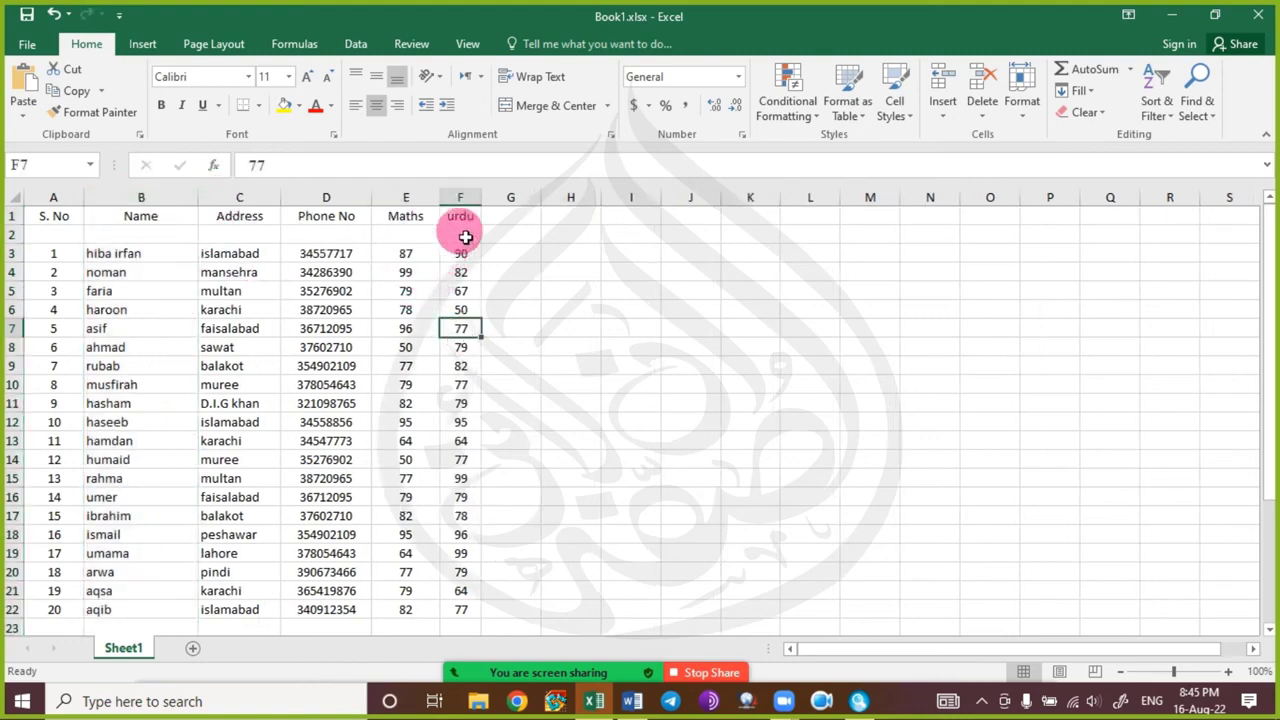
{"action": "left_click_drag", "start_coordinate": [463, 197], "coordinate": [435, 205]}
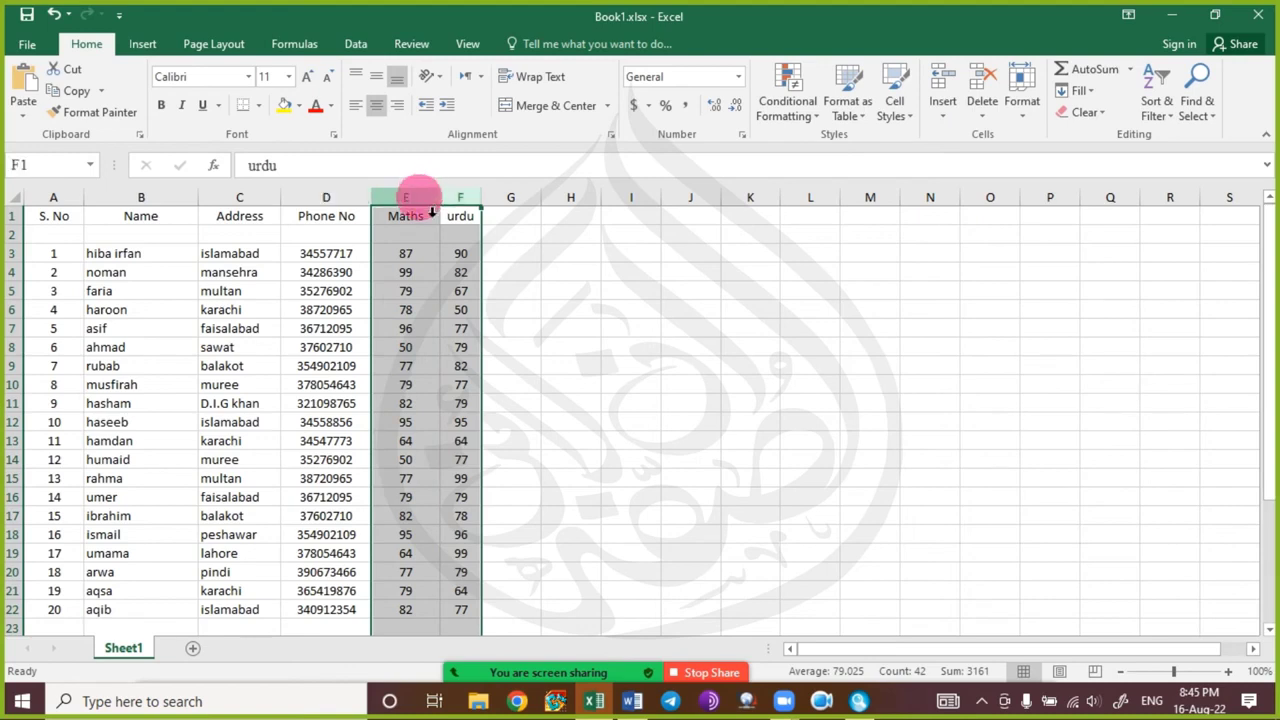
{"action": "right_click", "coordinate": [428, 200]}
{"action": "left_click", "coordinate": [513, 425]}
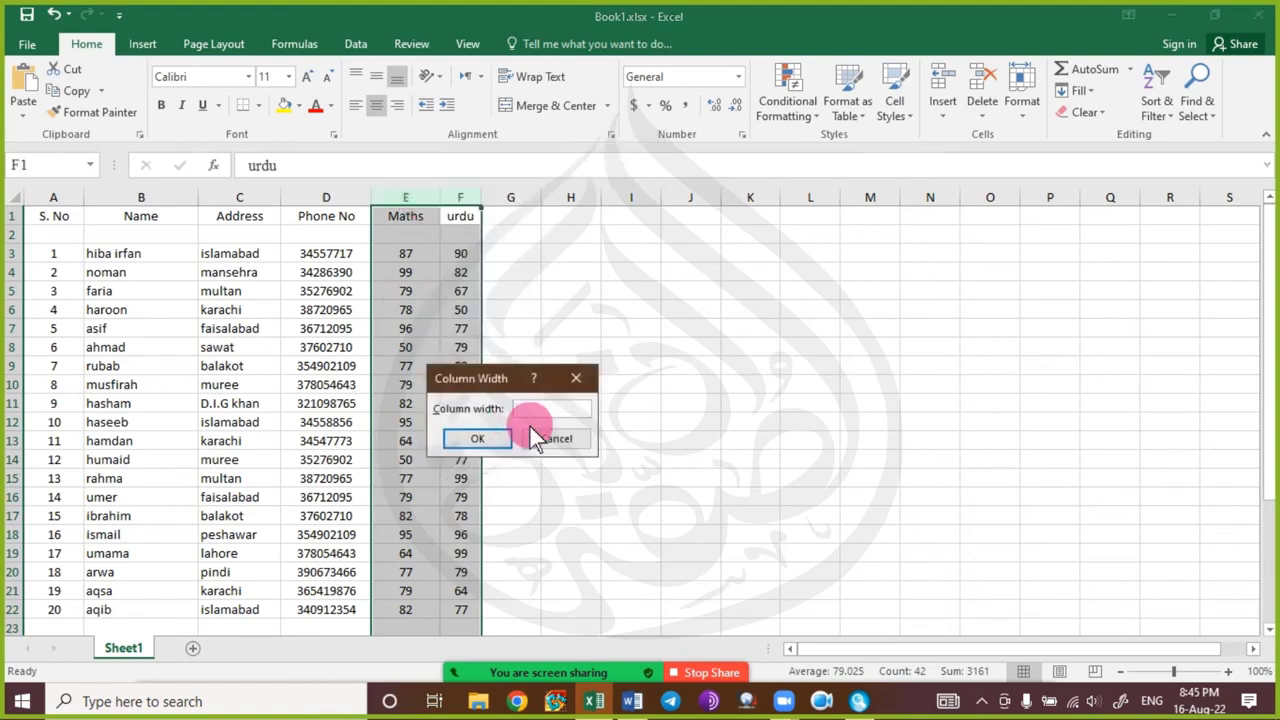
{"action": "left_click", "coordinate": [527, 436]}
{"action": "left_click", "coordinate": [546, 426]}
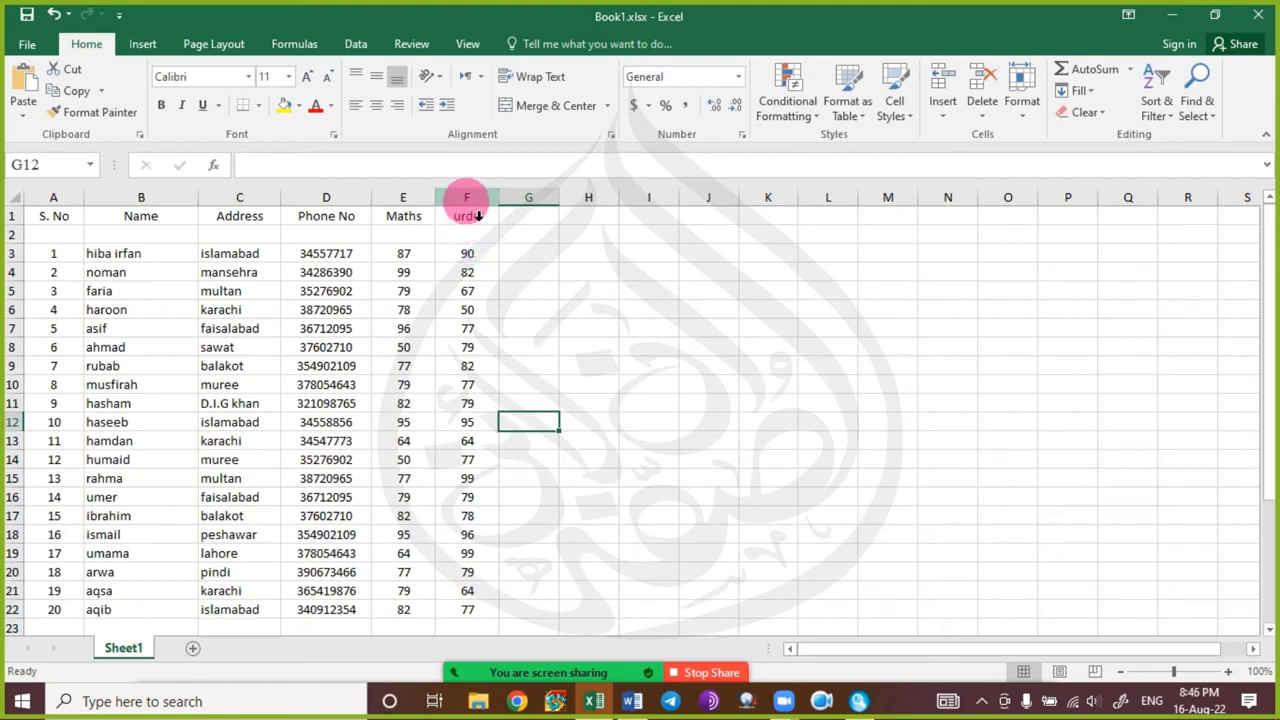
{"action": "mouse_move", "coordinate": [586, 677]}
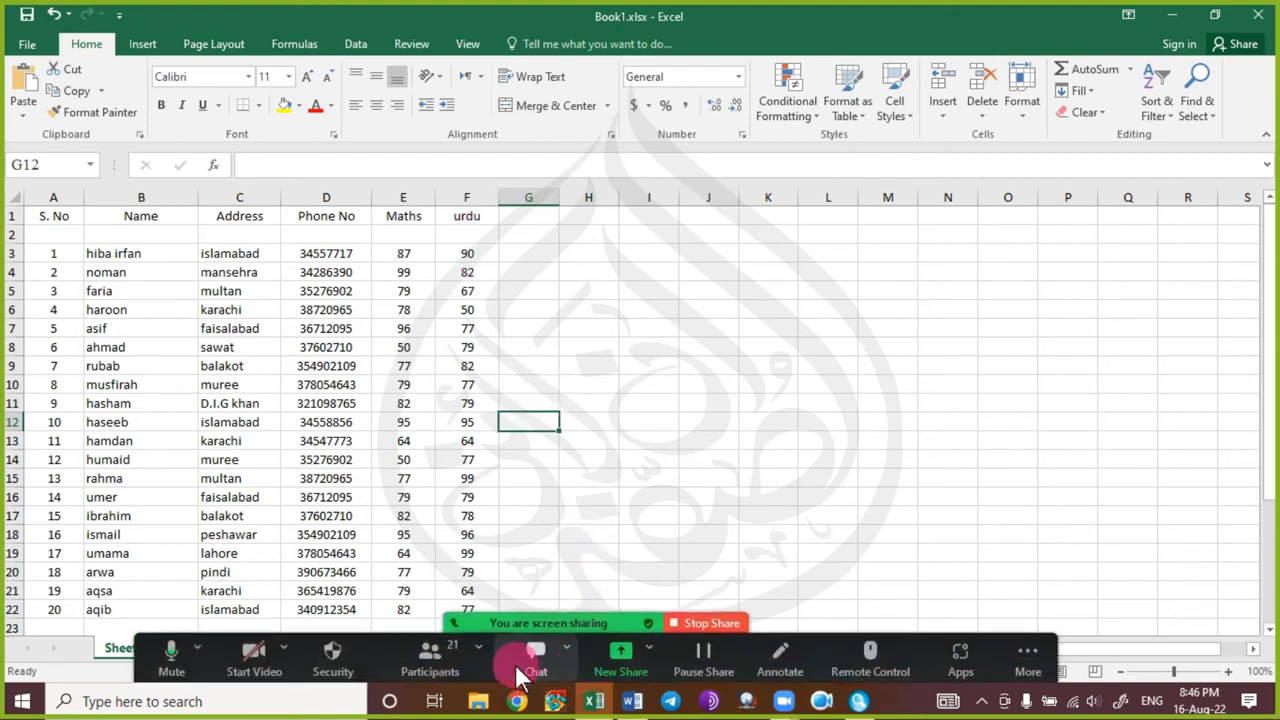
{"action": "left_click", "coordinate": [170, 328]}
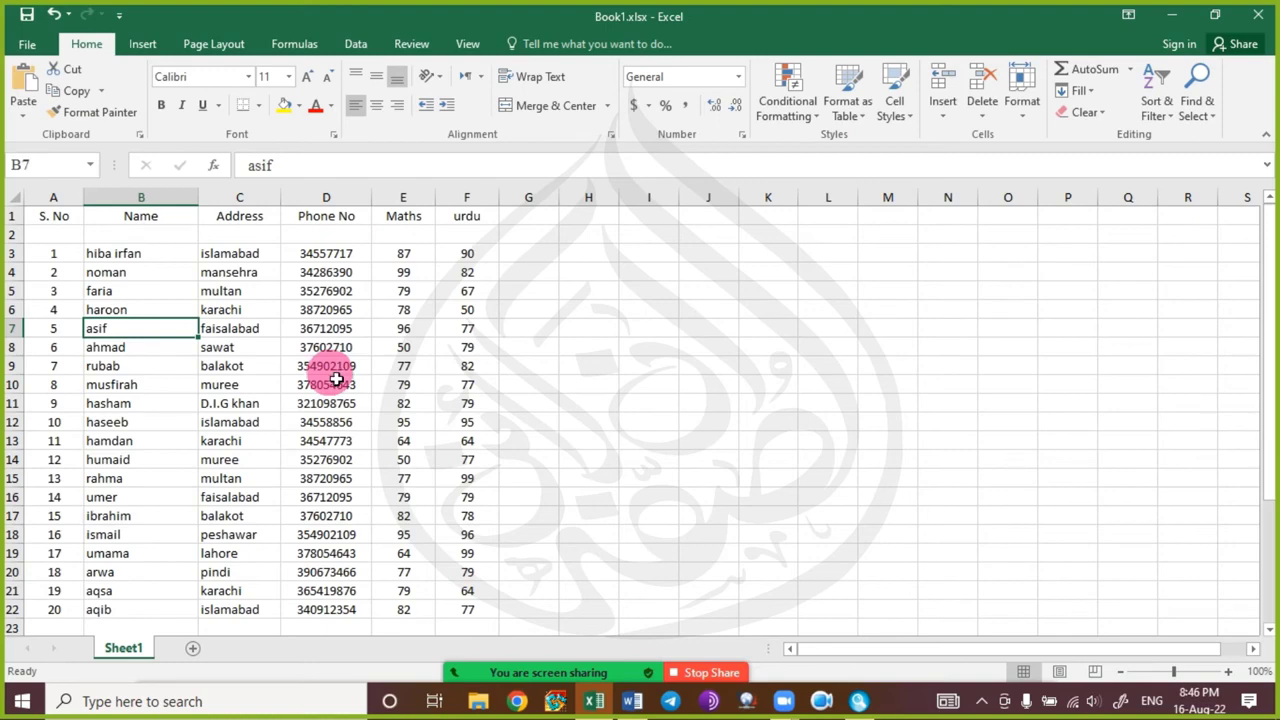
Insert a blank column C before Address headed 'Class', then select the names rubab to rahma.
{"action": "left_click", "coordinate": [243, 199]}
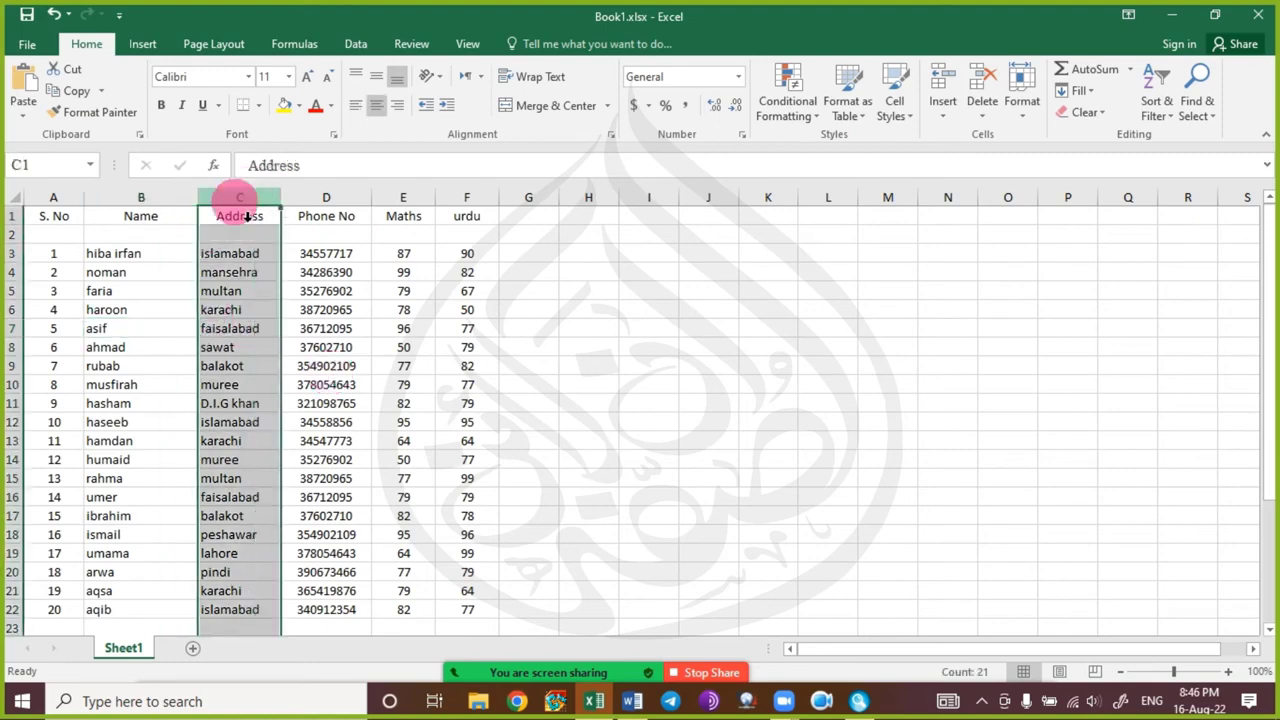
{"action": "key", "text": "ctrl+shift+plus"}
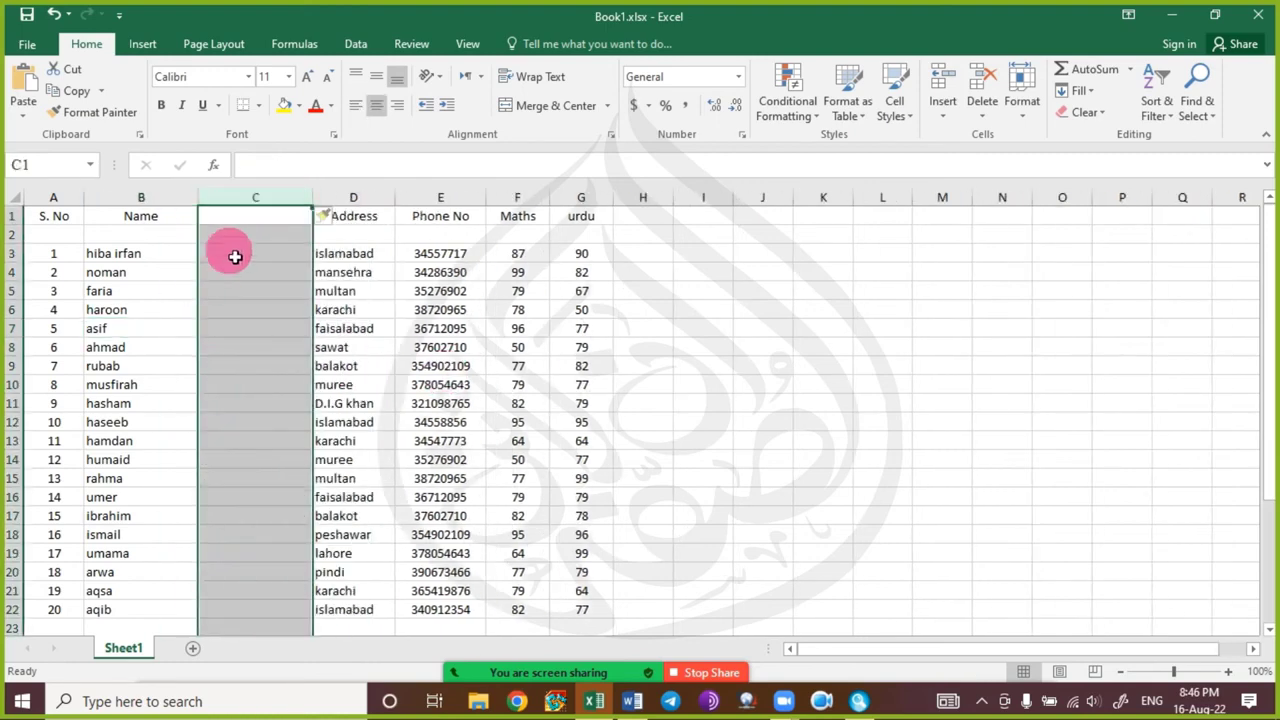
{"action": "left_click", "coordinate": [252, 216]}
{"action": "type", "text": "C"}
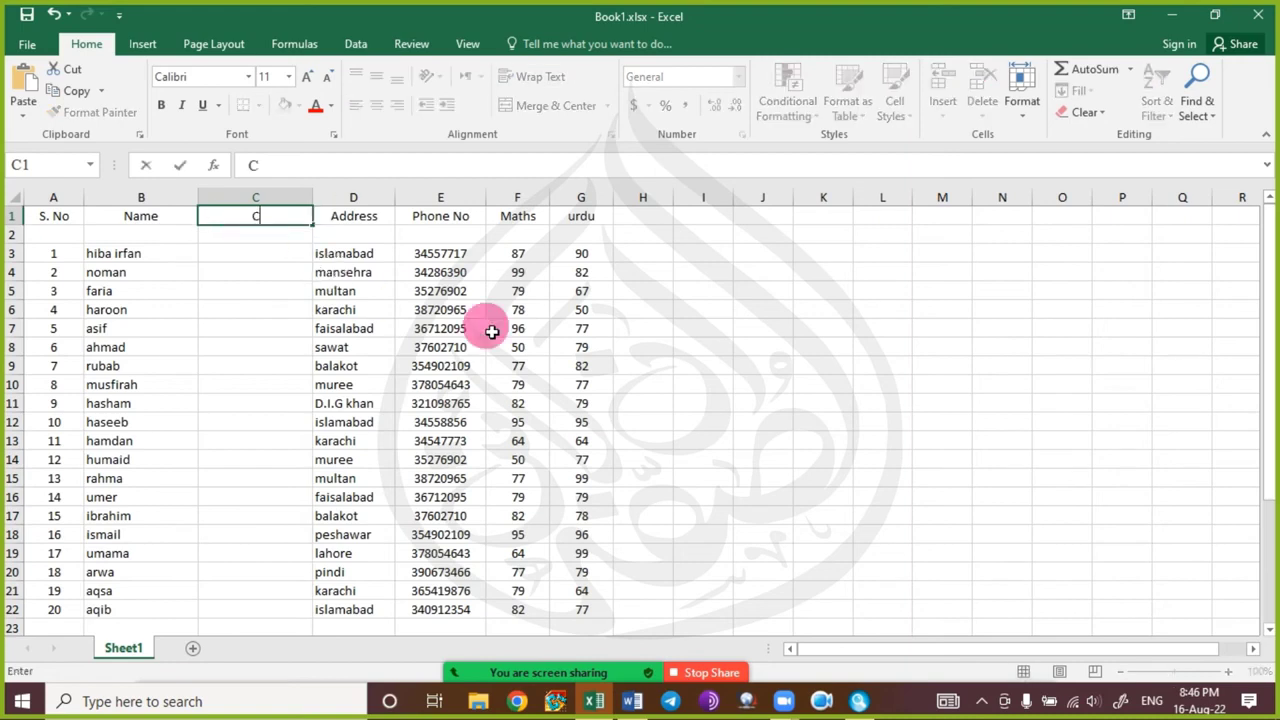
{"action": "type", "text": "laSS"}
{"action": "key", "text": "BackSpace"}
{"action": "key", "text": "BackSpace"}
{"action": "type", "text": "ss"}
{"action": "key", "text": "Return"}
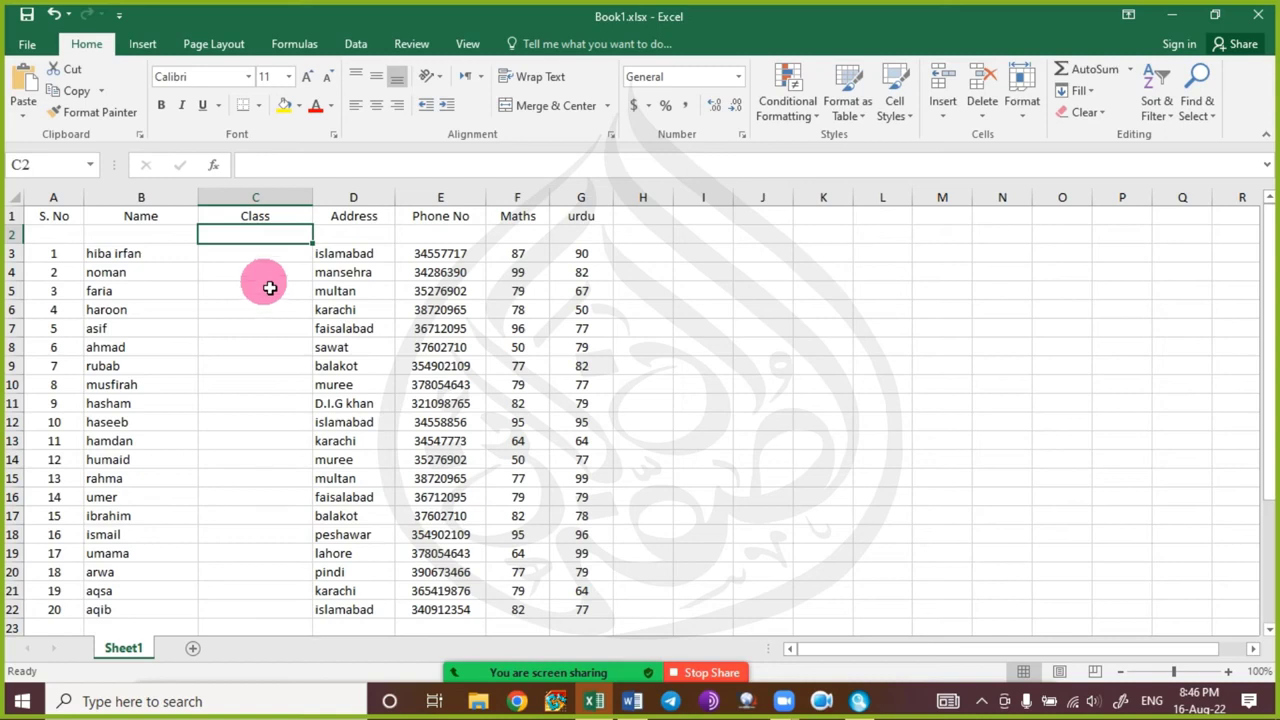
{"action": "left_click_drag", "start_coordinate": [143, 366], "coordinate": [145, 490]}
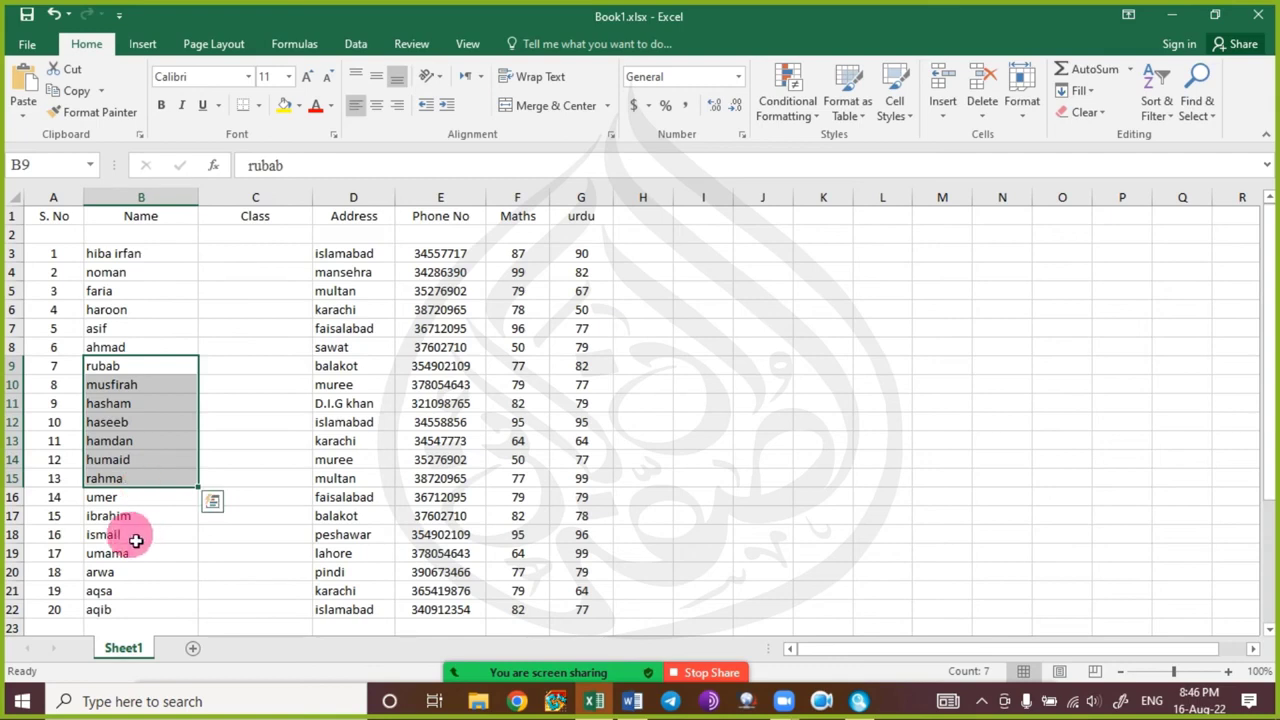
{"action": "left_click", "coordinate": [165, 333]}
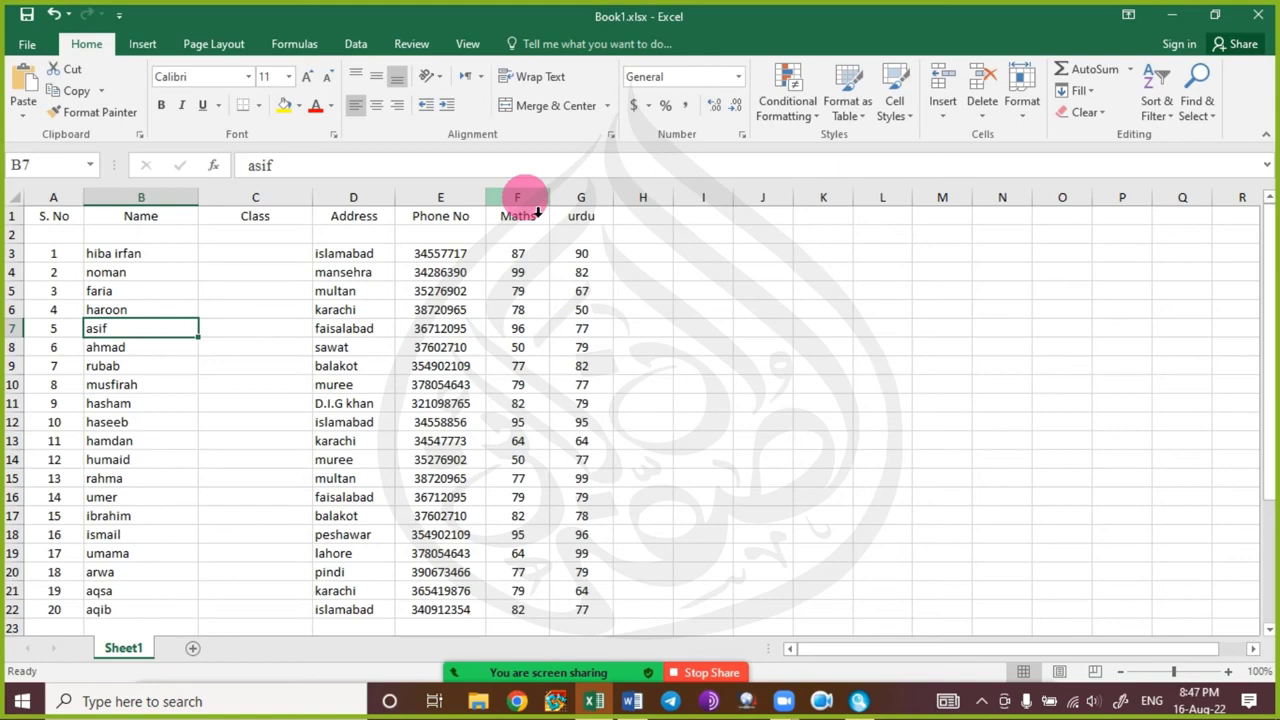
{"action": "key", "text": "Right"}
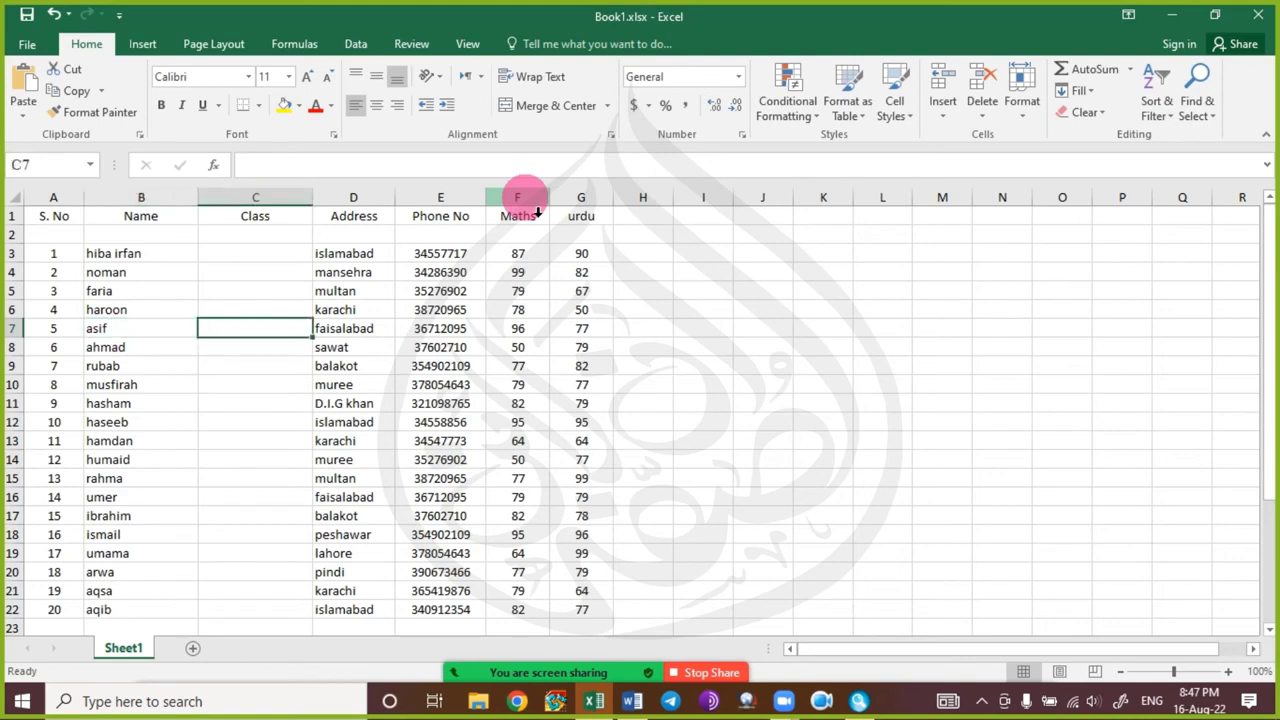
{"action": "key", "text": "Right"}
{"action": "key", "text": "Right"}
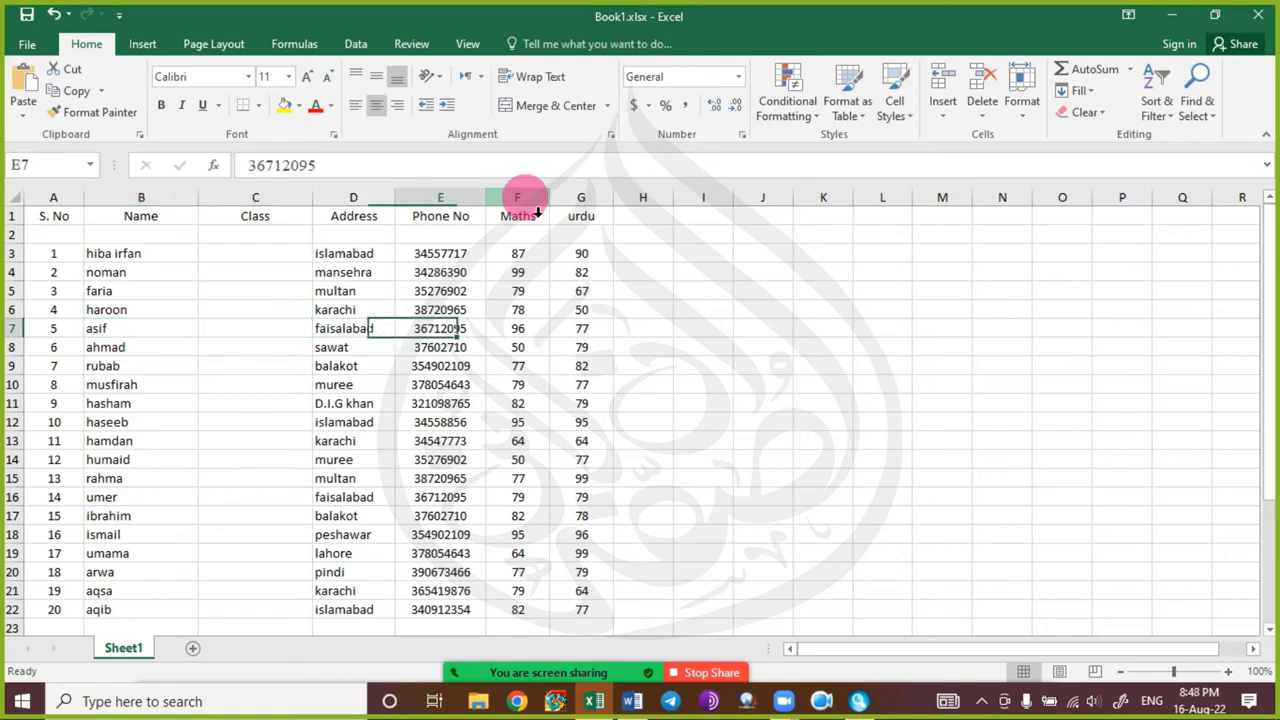
{"action": "key", "text": "Left"}
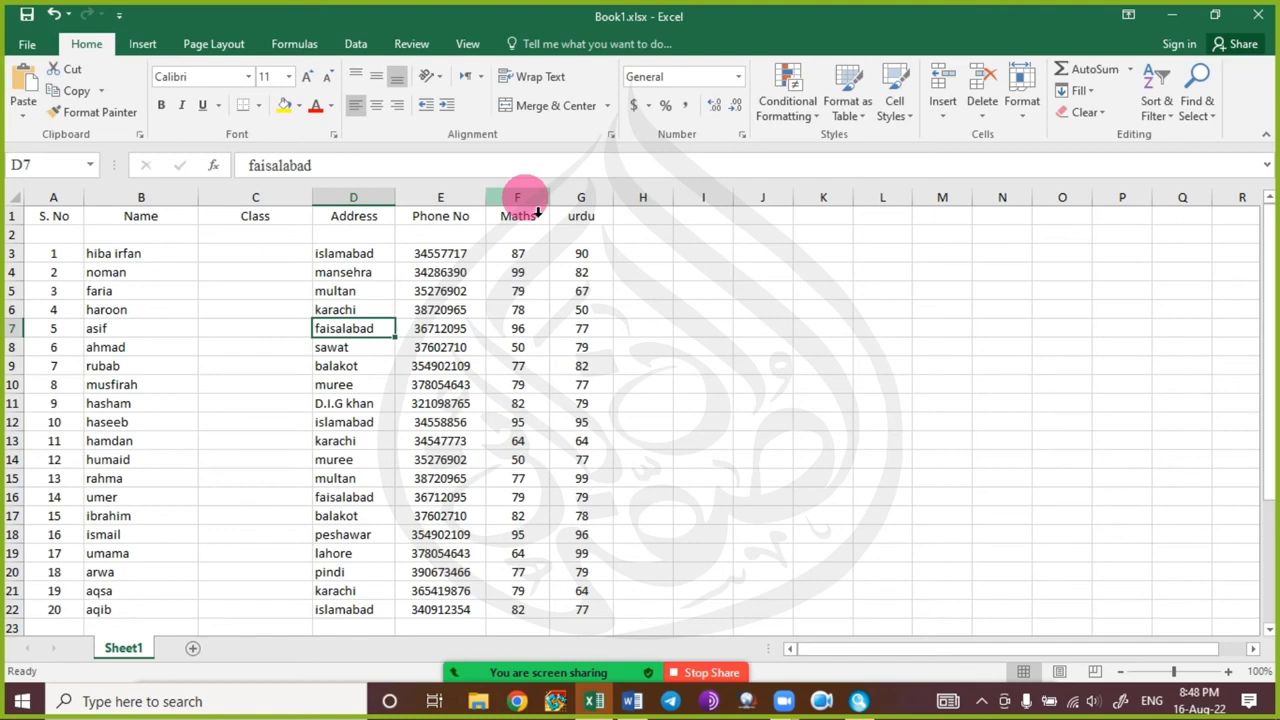
{"action": "key", "text": "Right"}
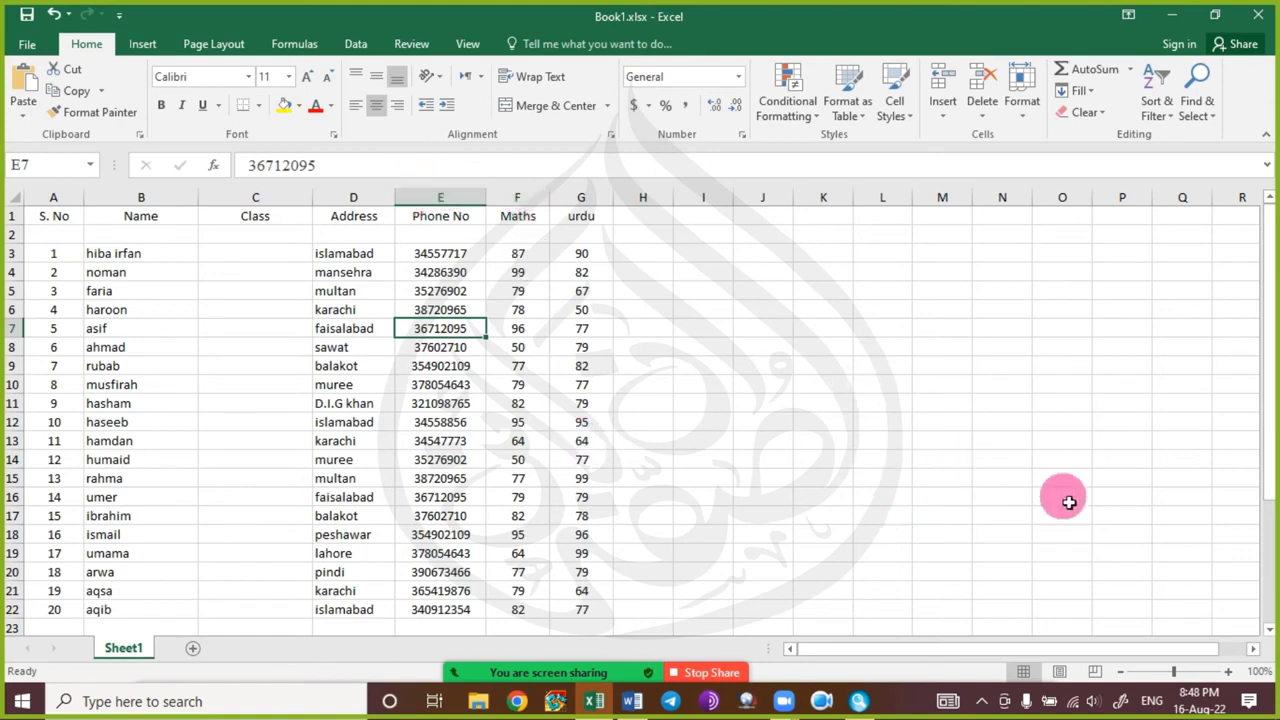
{"action": "key", "text": "ctrl+space"}
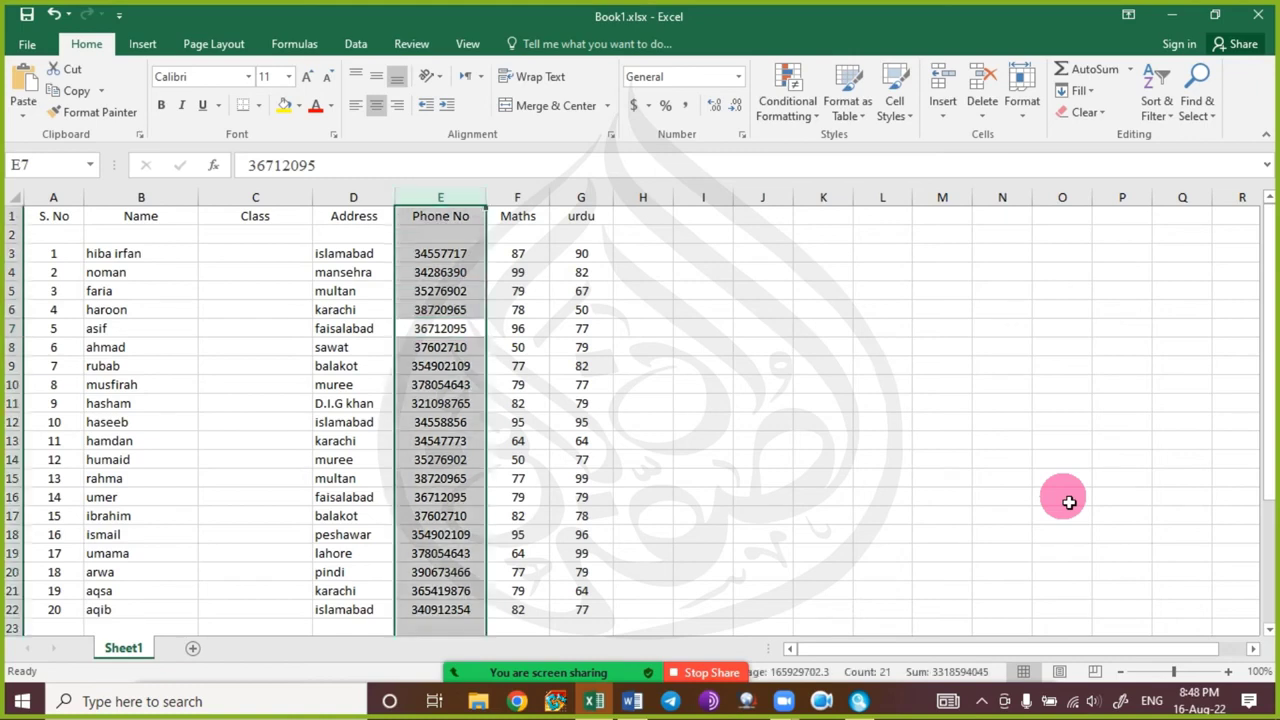
{"action": "key", "text": "Left"}
{"action": "key", "text": "Left"}
{"action": "key", "text": "Left"}
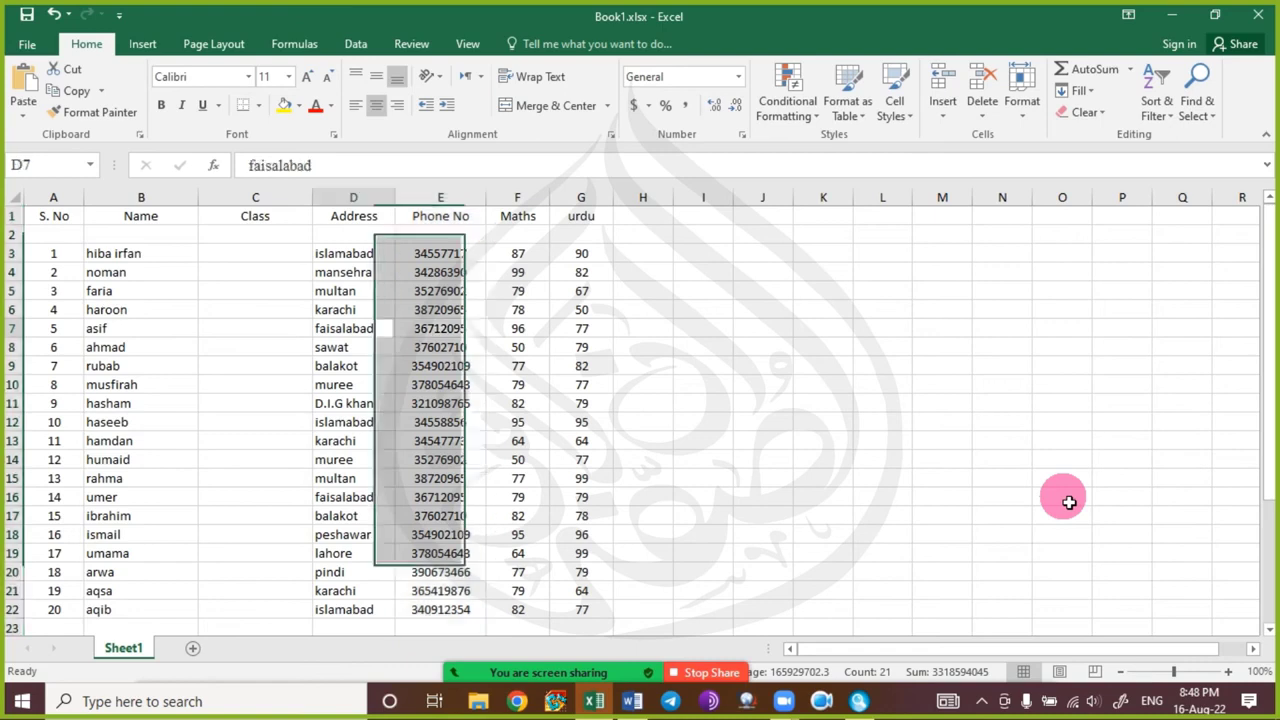
{"action": "key", "text": "ctrl+space"}
{"action": "key", "text": "alt"}
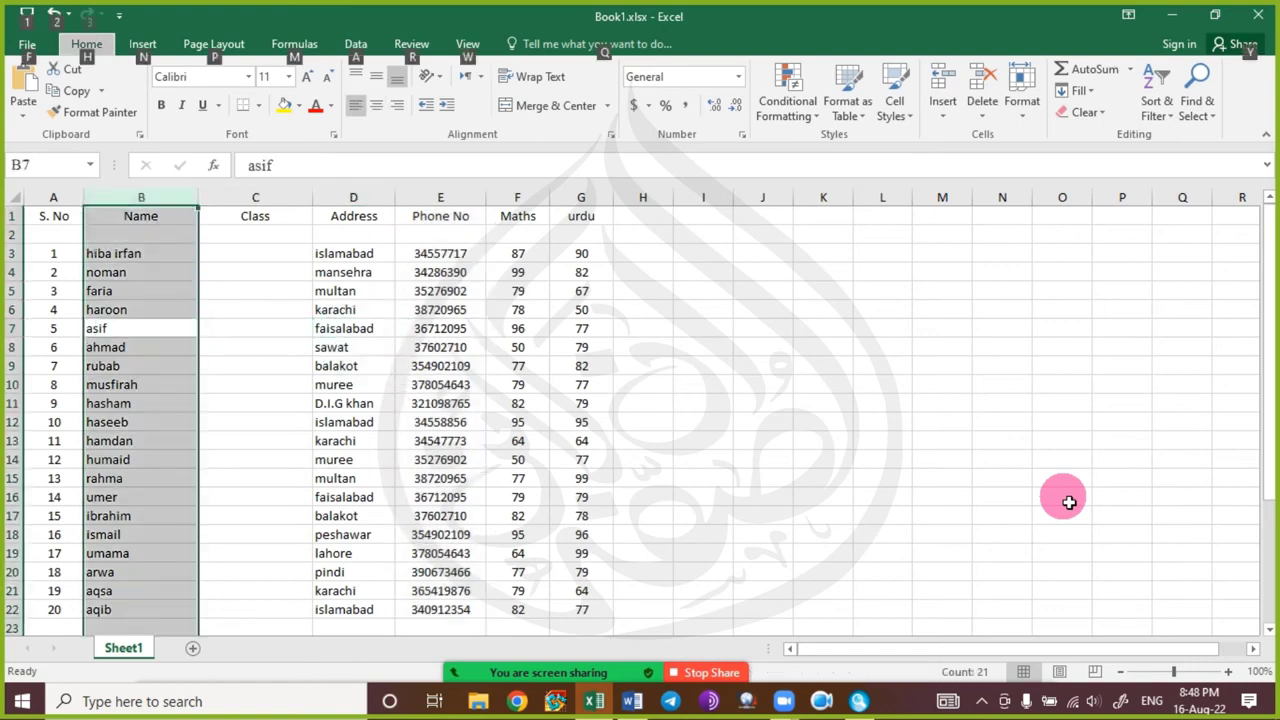
{"action": "key", "text": "Escape"}
{"action": "key", "text": "Right"}
{"action": "key", "text": "Right"}
{"action": "key", "text": "Left"}
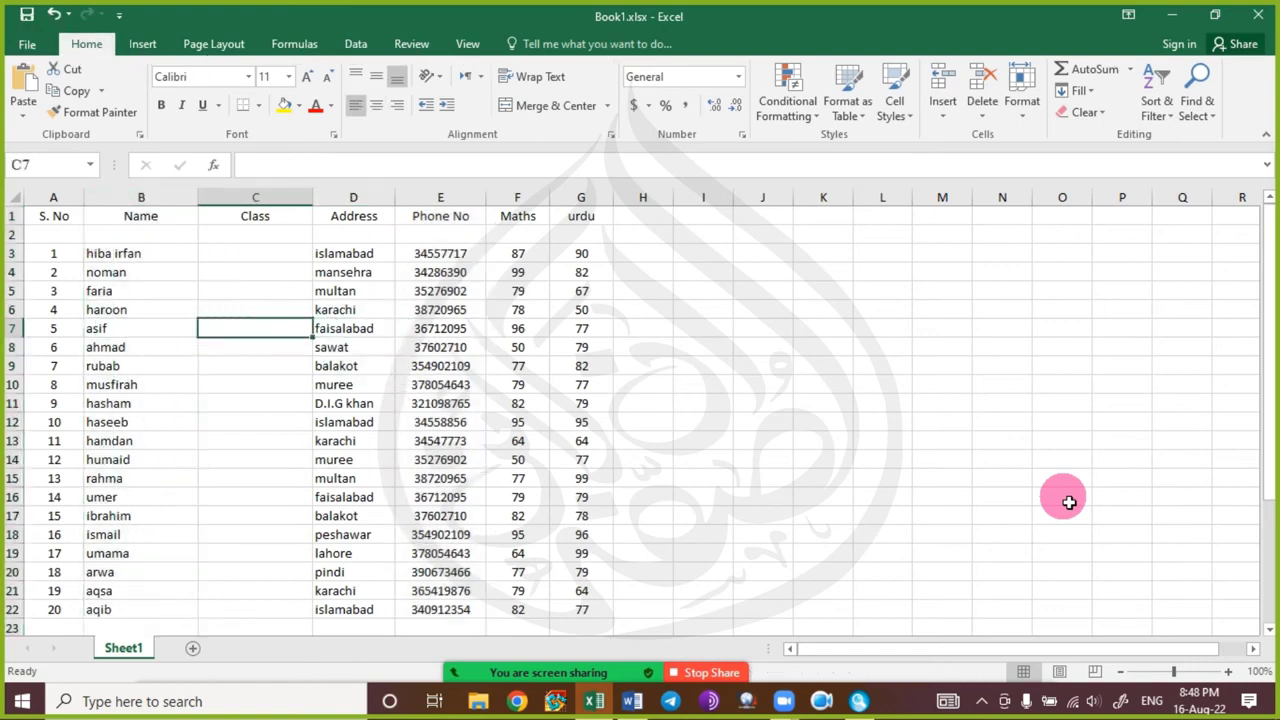
{"action": "key", "text": "ctrl+space"}
{"action": "key", "text": "Right"}
{"action": "key", "text": "Right"}
{"action": "key", "text": "Right"}
{"action": "key", "text": "ctrl+space"}
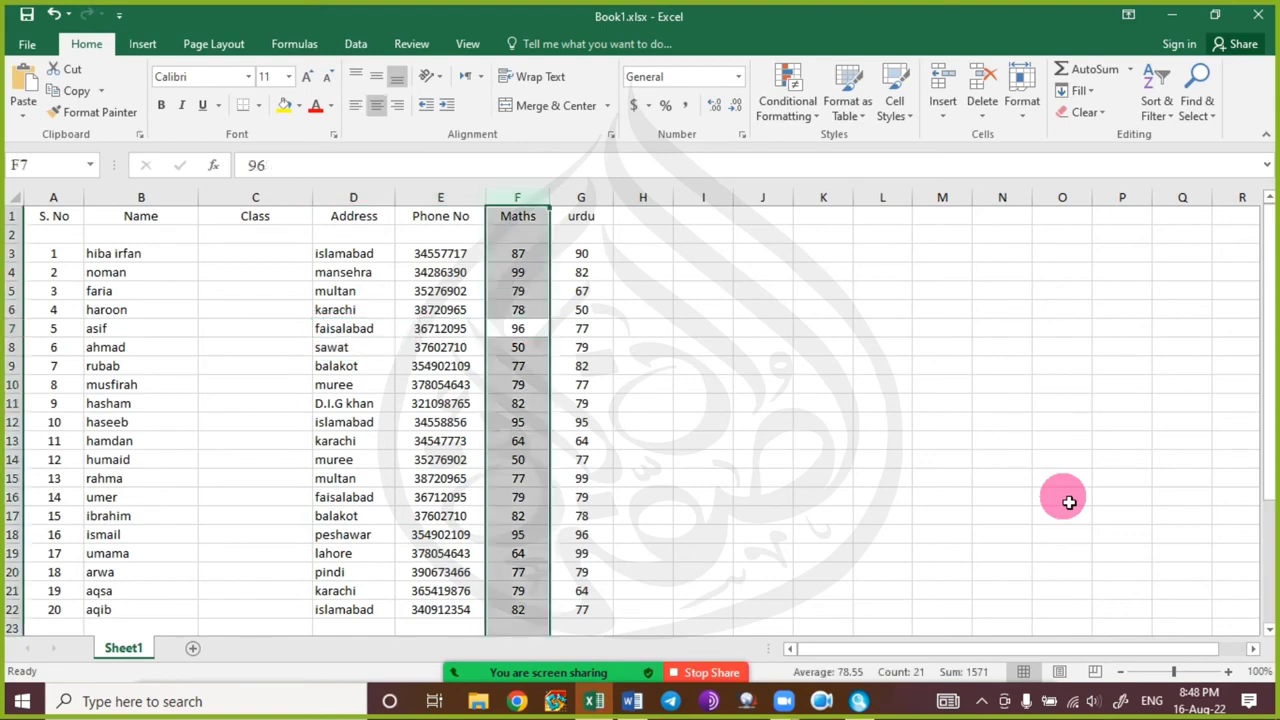
{"action": "key", "text": "Left"}
{"action": "key", "text": "Left"}
{"action": "key", "text": "Left"}
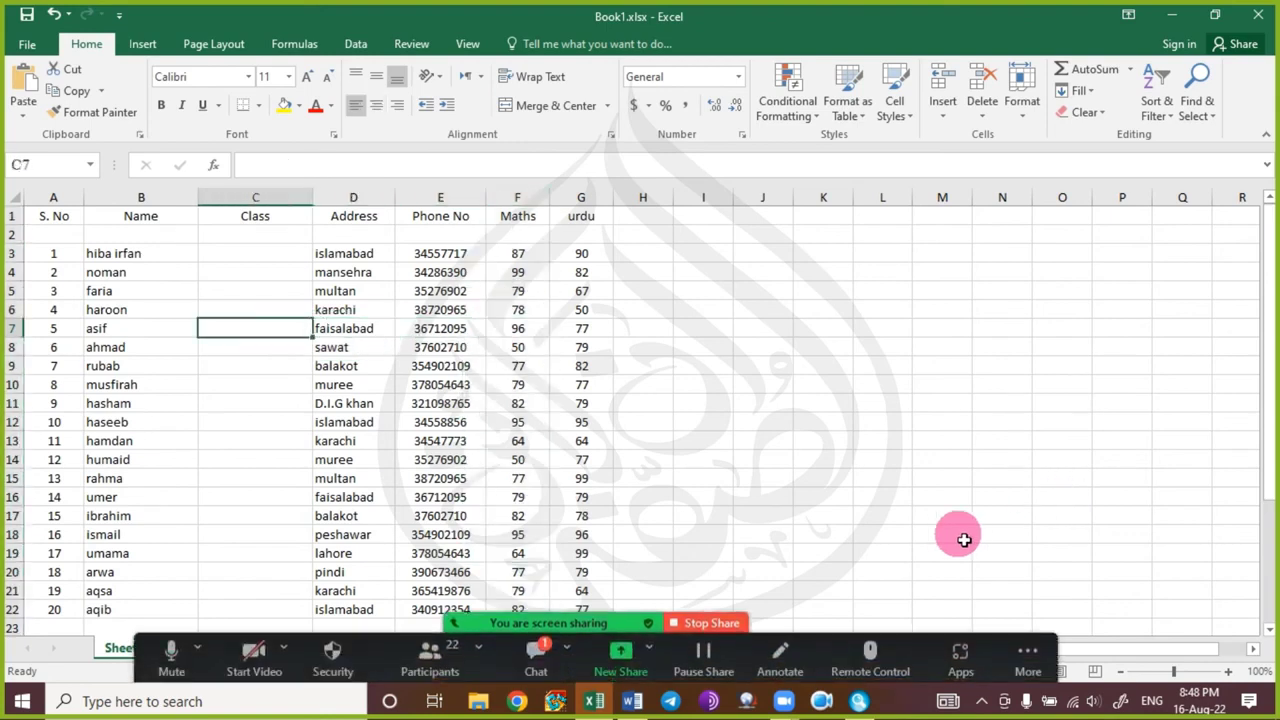
{"action": "left_click", "coordinate": [535, 652]}
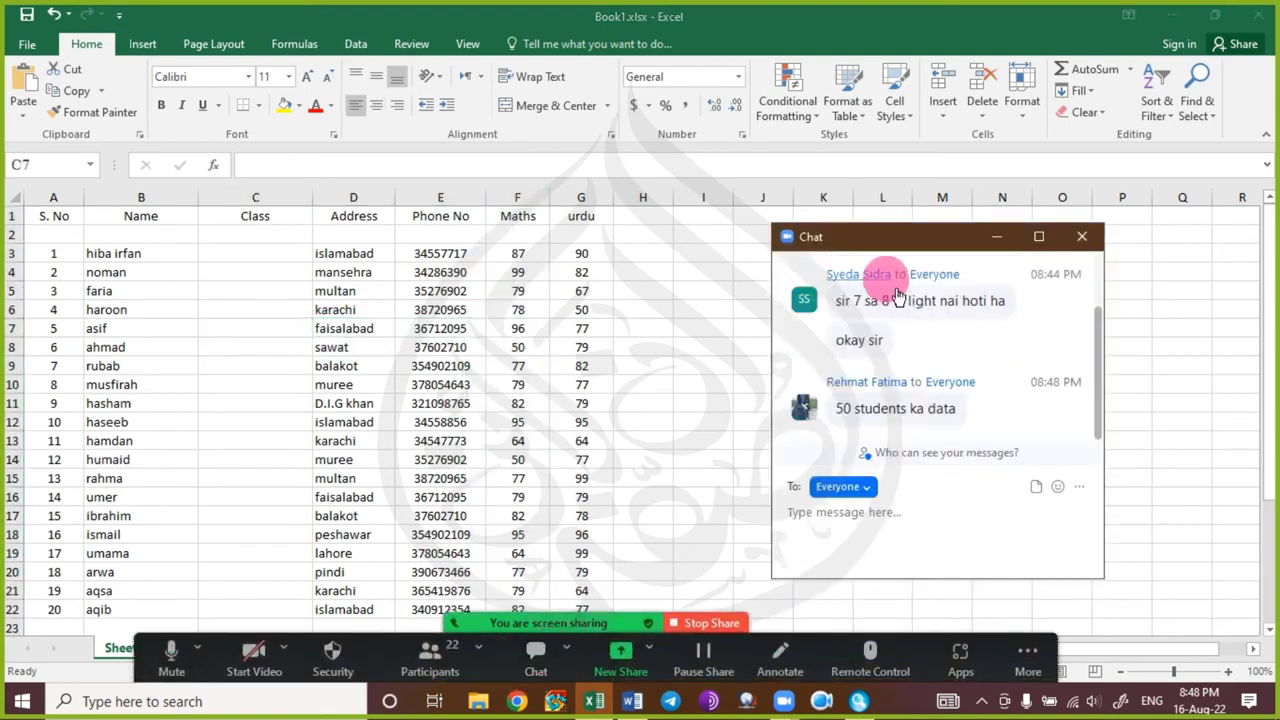
{"action": "left_click", "coordinate": [1080, 238]}
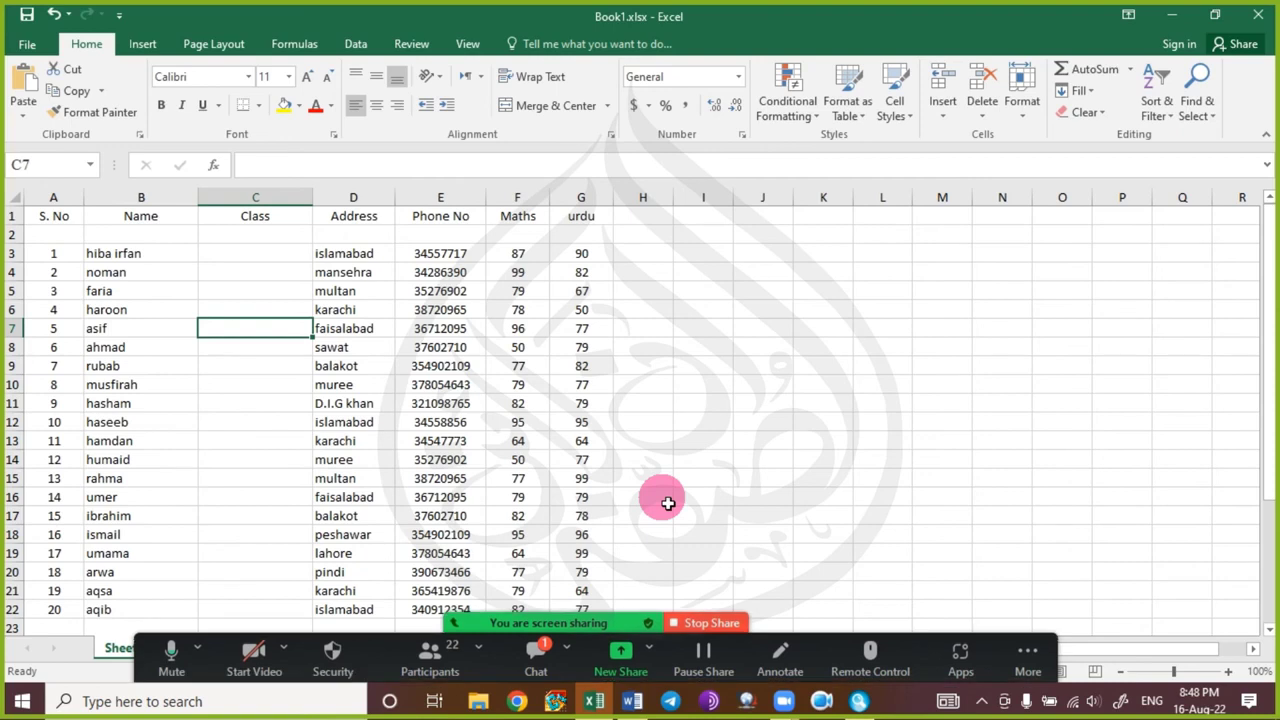
{"action": "left_click", "coordinate": [540, 658]}
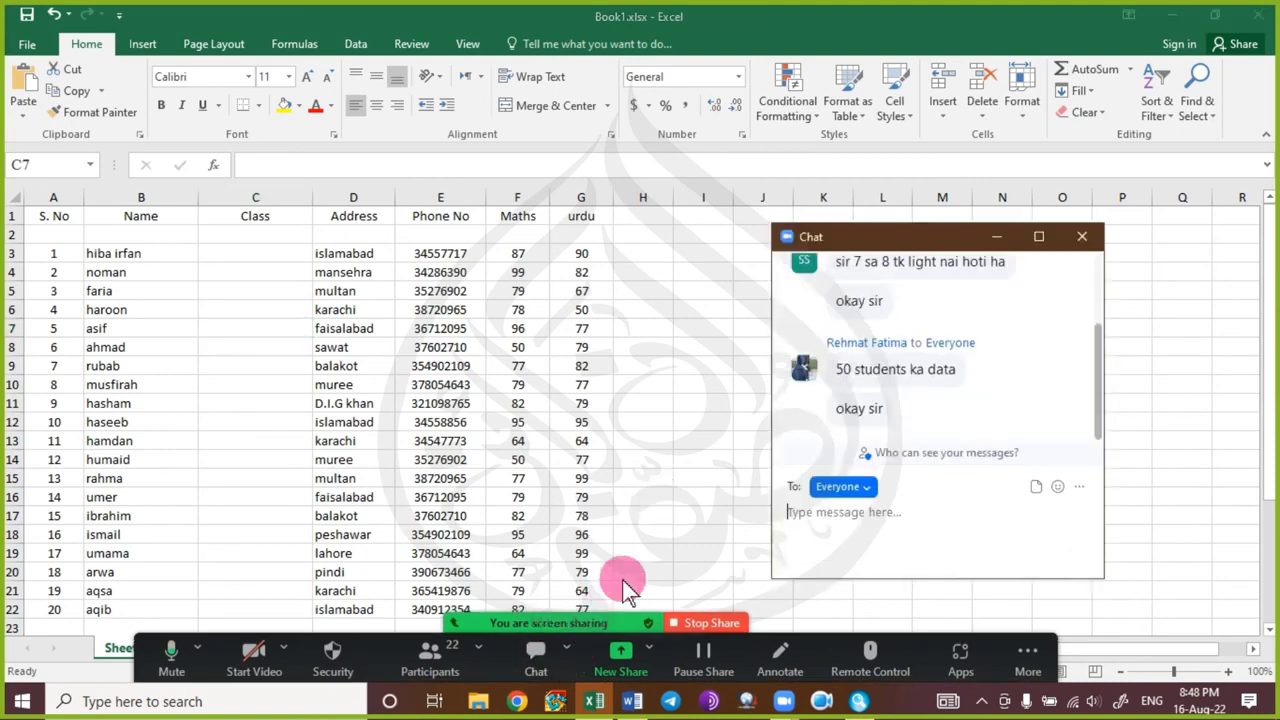
{"action": "left_click", "coordinate": [1081, 237]}
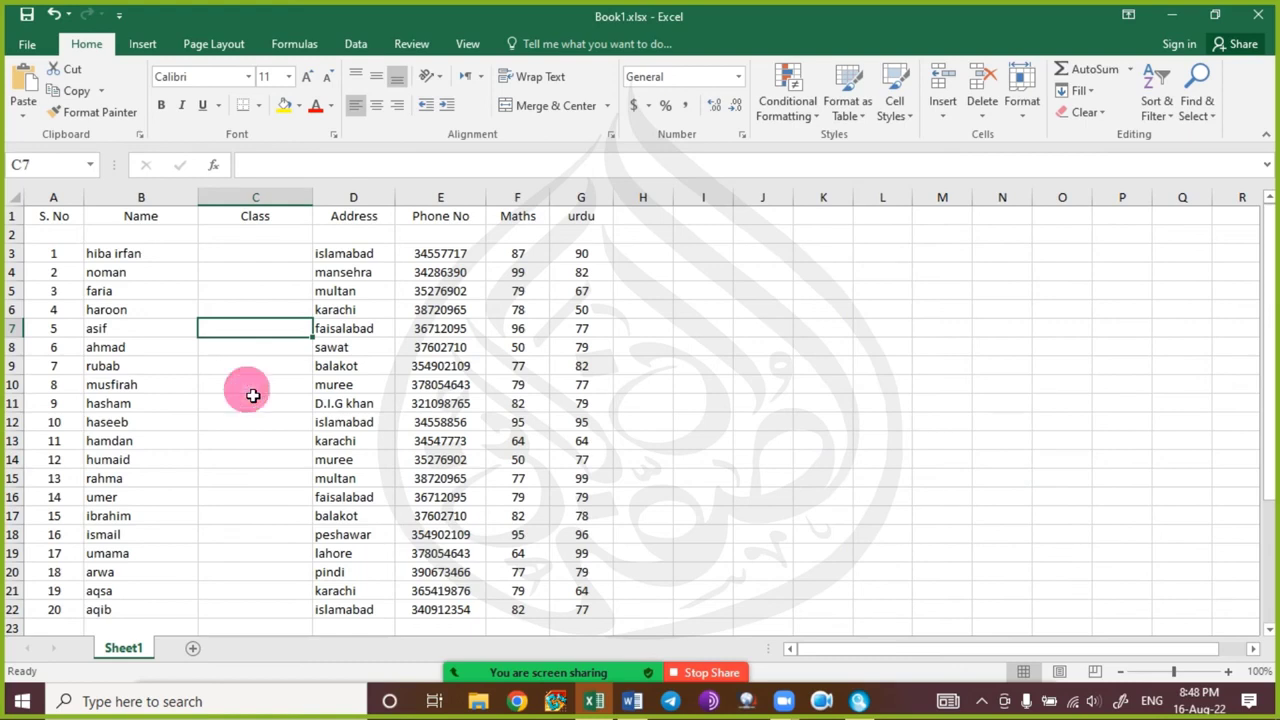
{"action": "key", "text": "shift+space"}
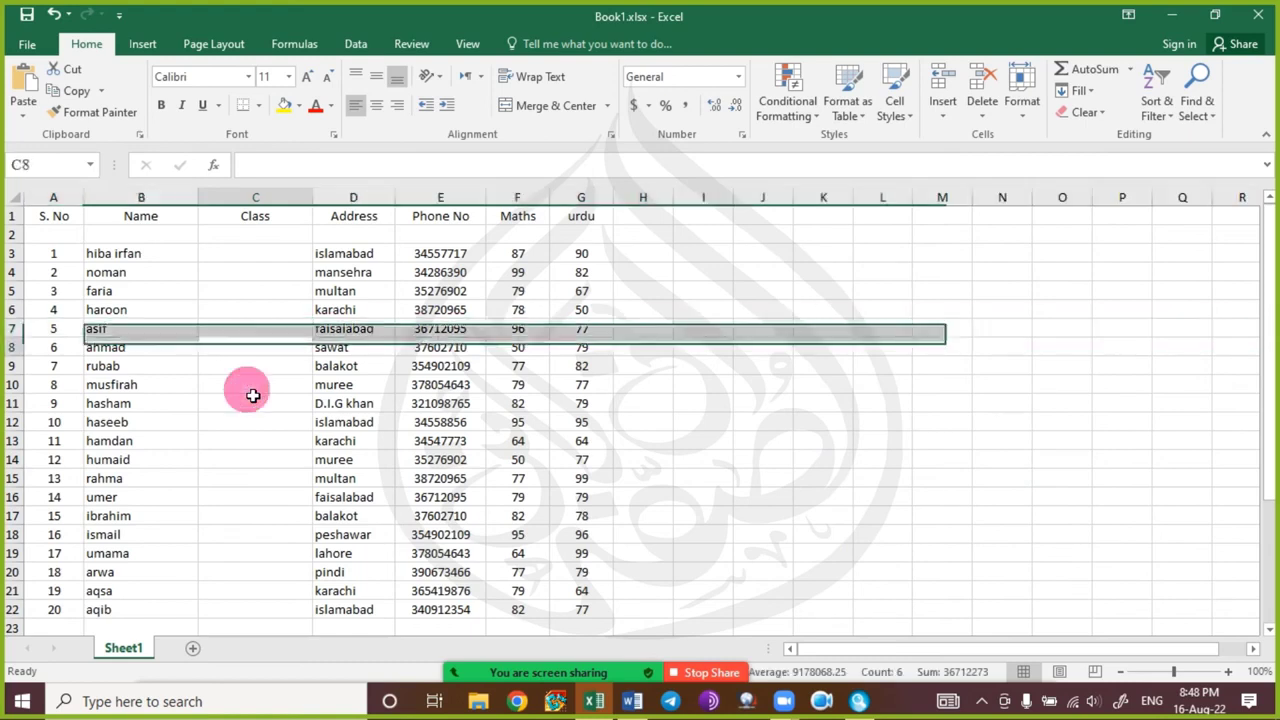
{"action": "left_click", "coordinate": [253, 395]}
{"action": "key", "text": "shift+space"}
{"action": "key", "text": "shift+Down"}
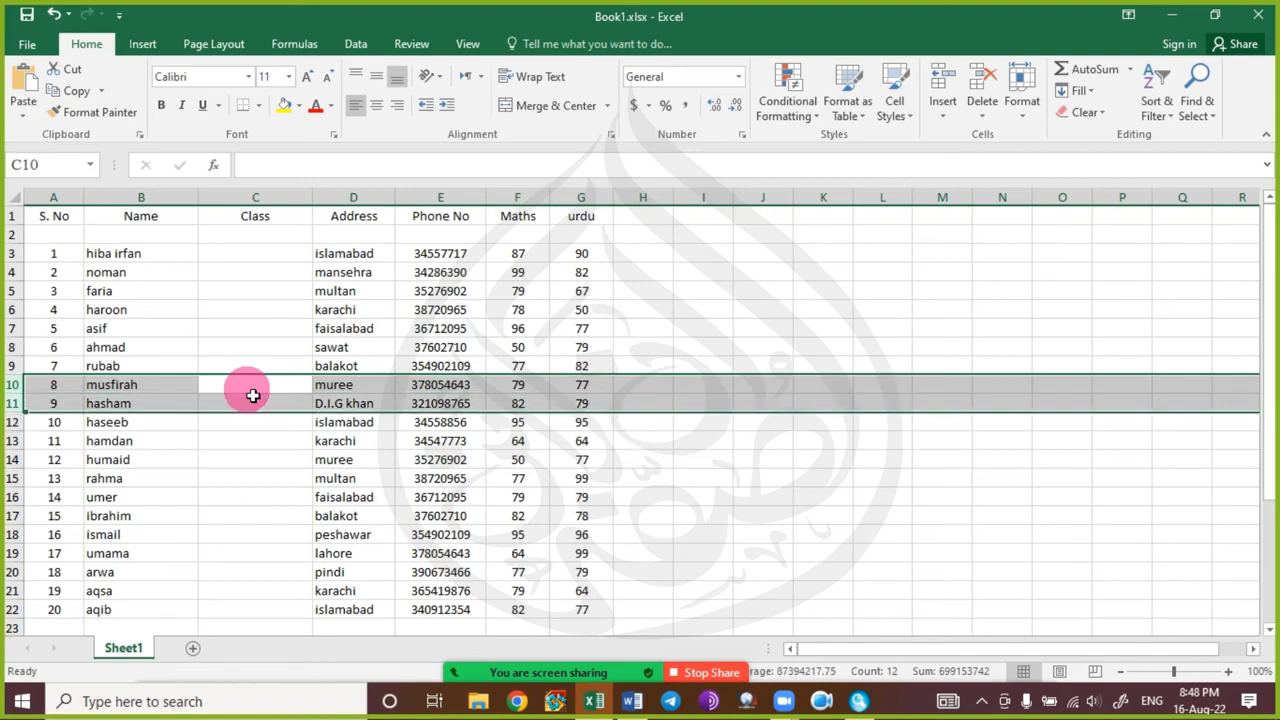
{"action": "key", "text": "Up"}
{"action": "key", "text": "shift+space"}
{"action": "key", "text": "Down"}
{"action": "key", "text": "Down"}
{"action": "key", "text": "Down"}
{"action": "key", "text": "Down"}
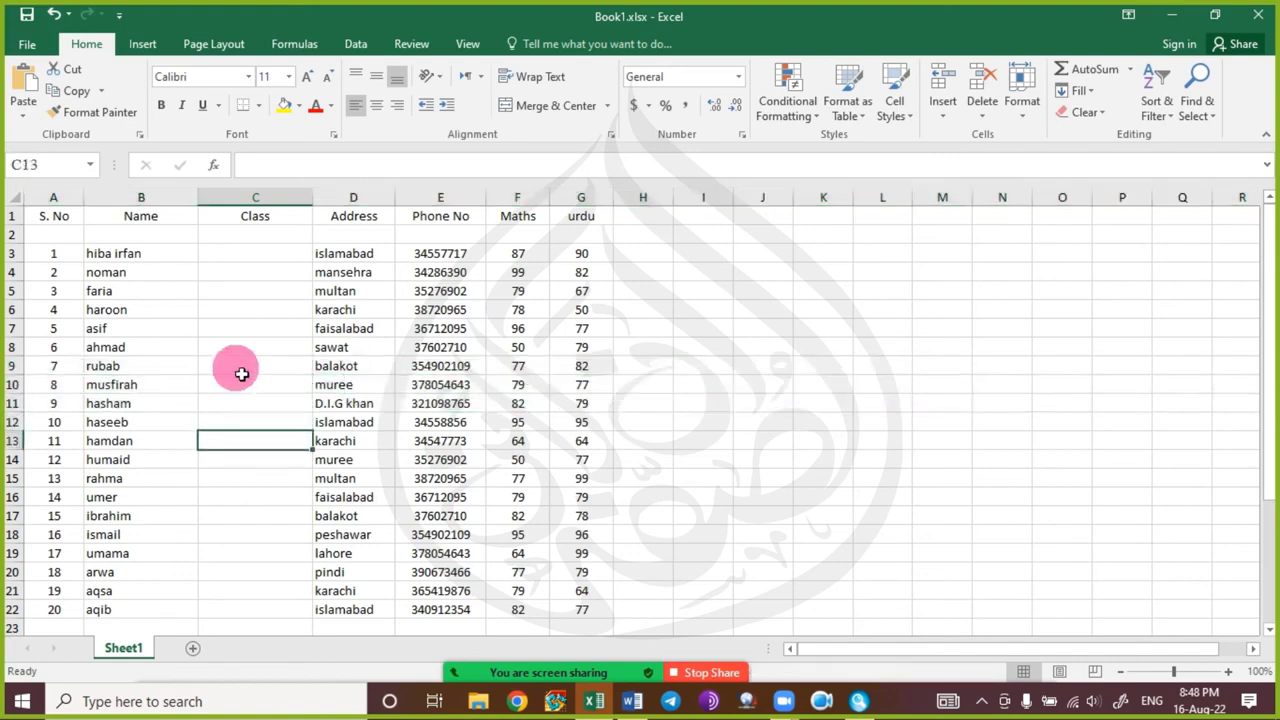
{"action": "left_click", "coordinate": [355, 197]}
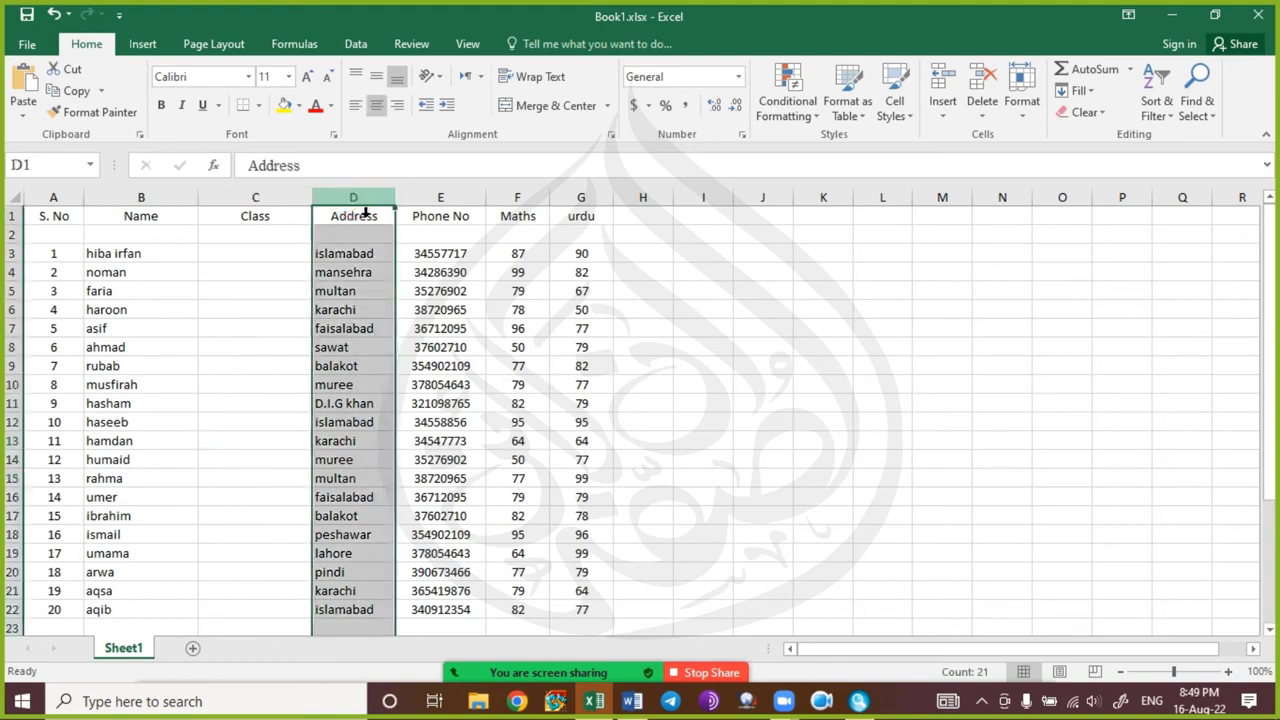
{"action": "left_click", "coordinate": [525, 198]}
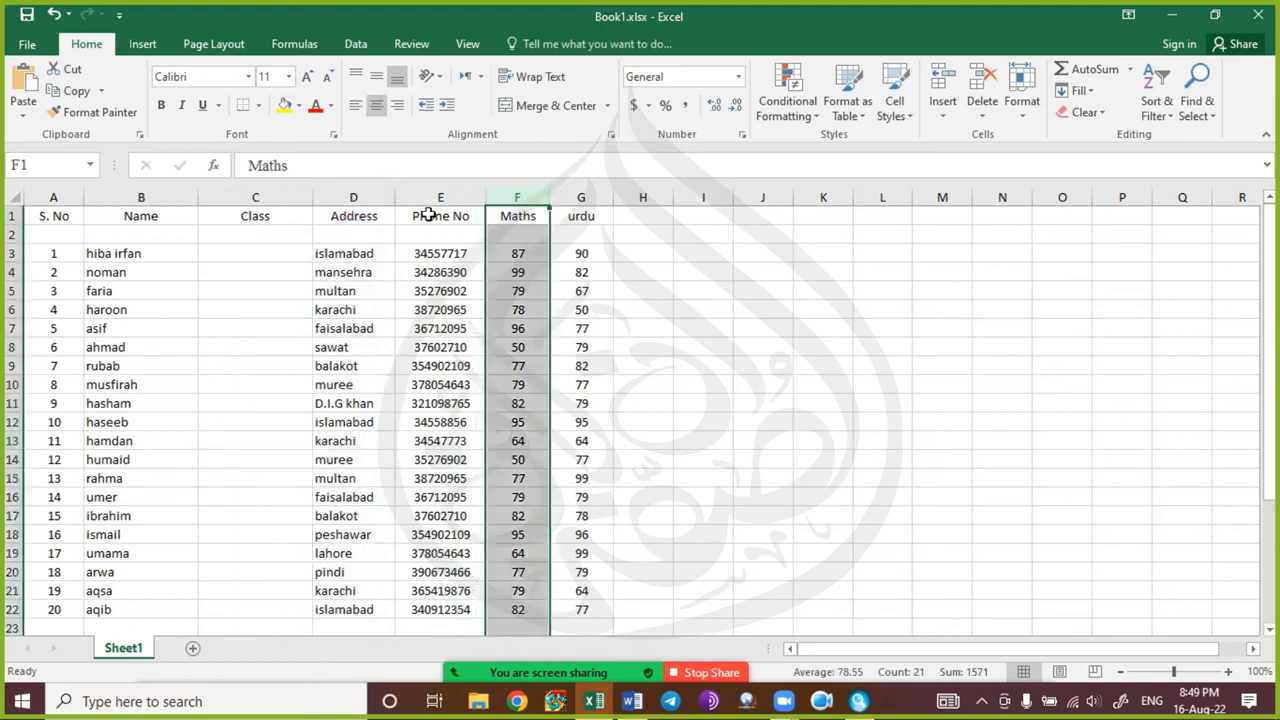
{"action": "left_click", "coordinate": [250, 198]}
{"action": "left_click", "coordinate": [147, 198]}
{"action": "left_click", "coordinate": [107, 327]}
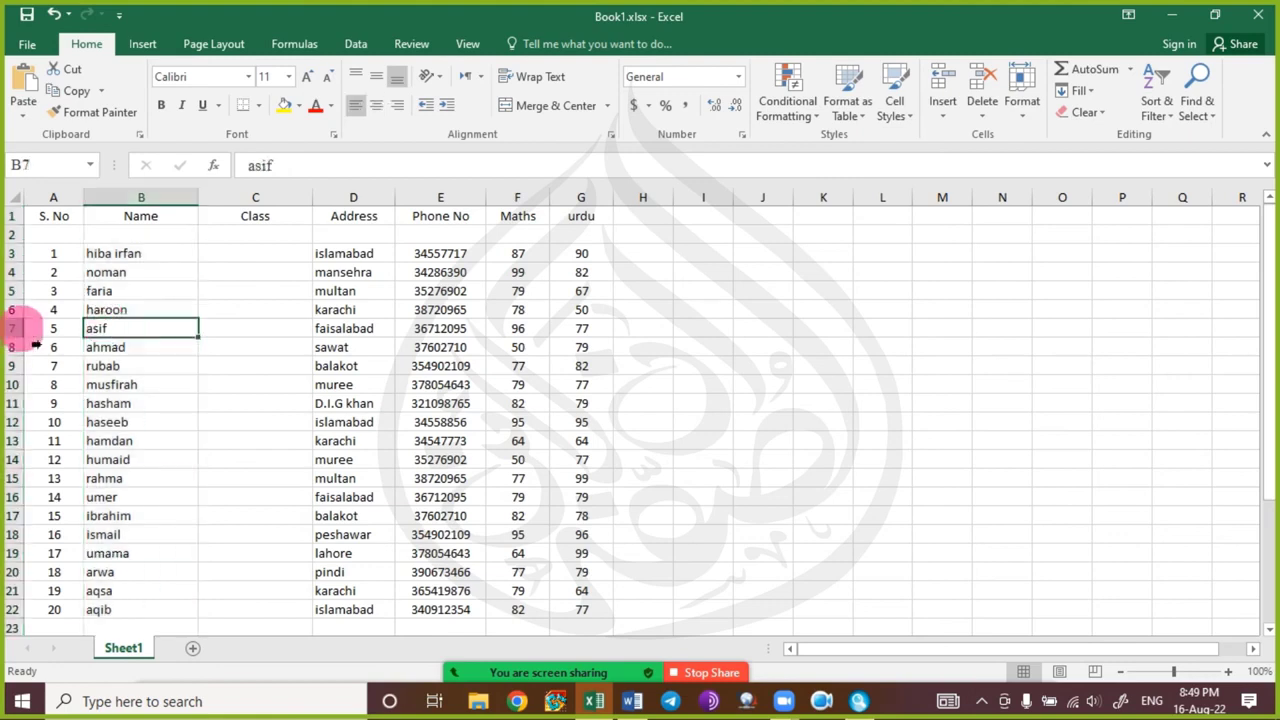
{"action": "left_click", "coordinate": [22, 328]}
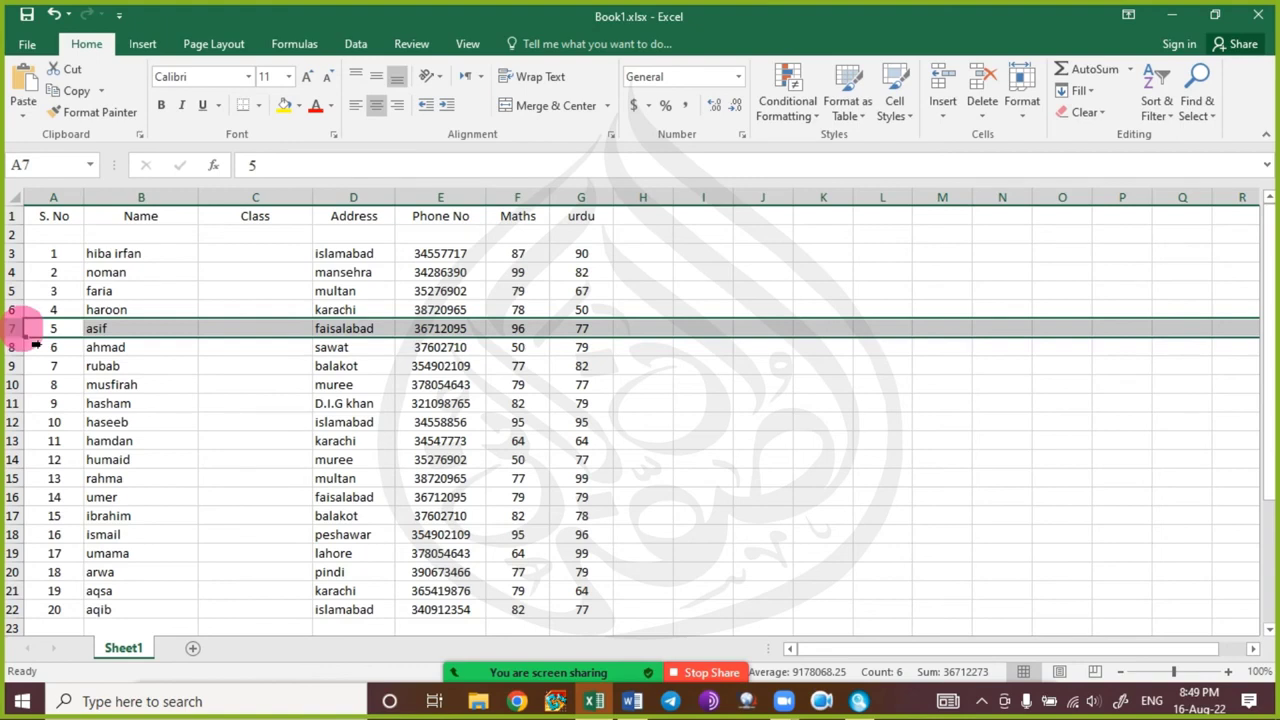
{"action": "left_click", "coordinate": [224, 417]}
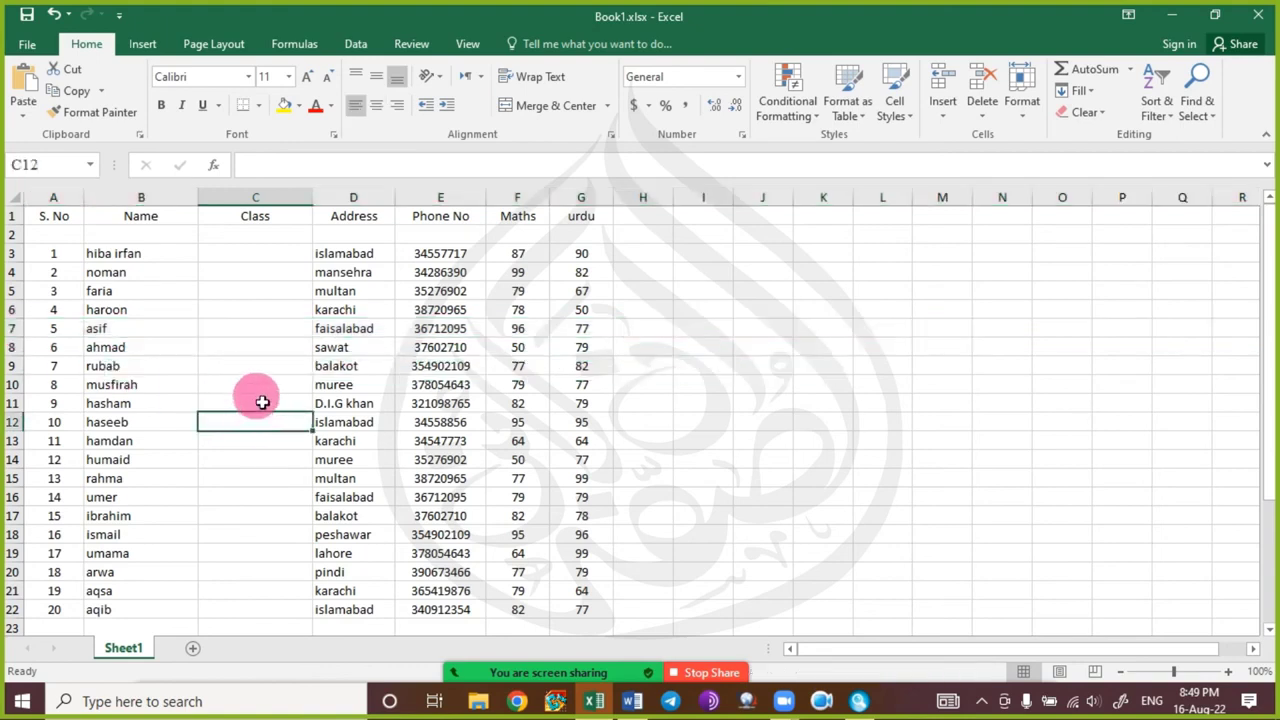
{"action": "left_click", "coordinate": [297, 195]}
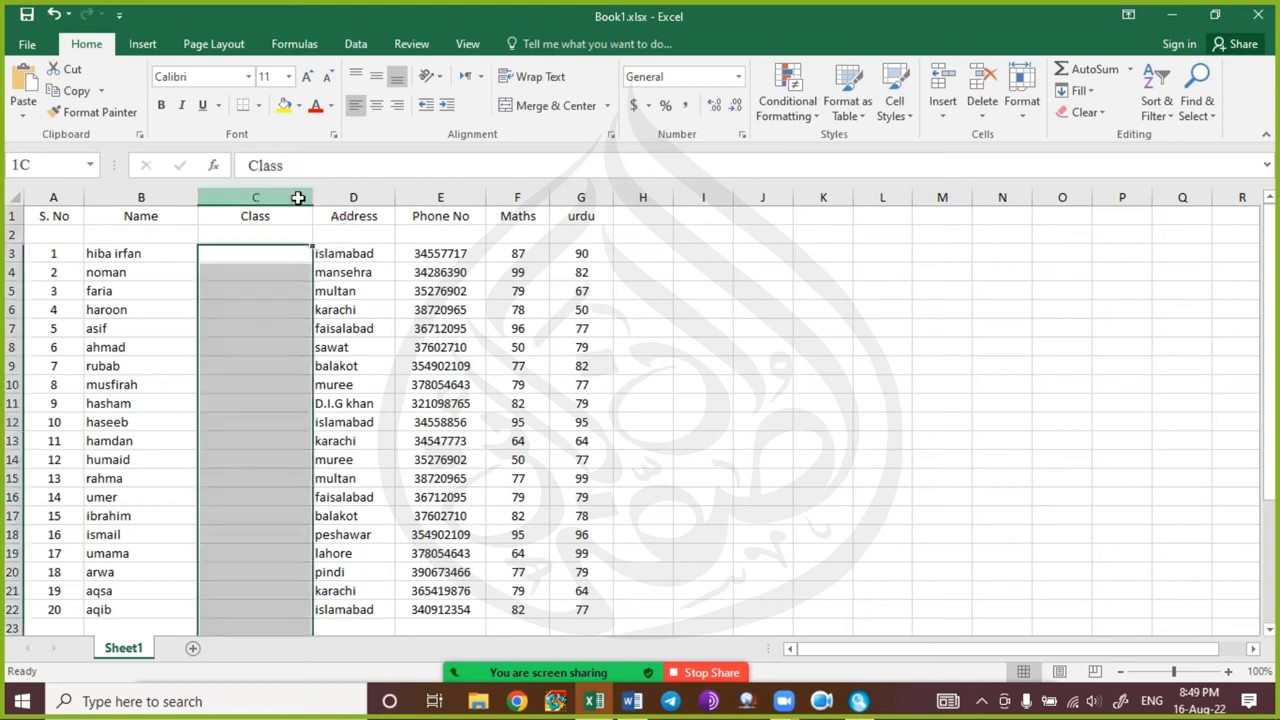
{"action": "left_click", "coordinate": [286, 268]}
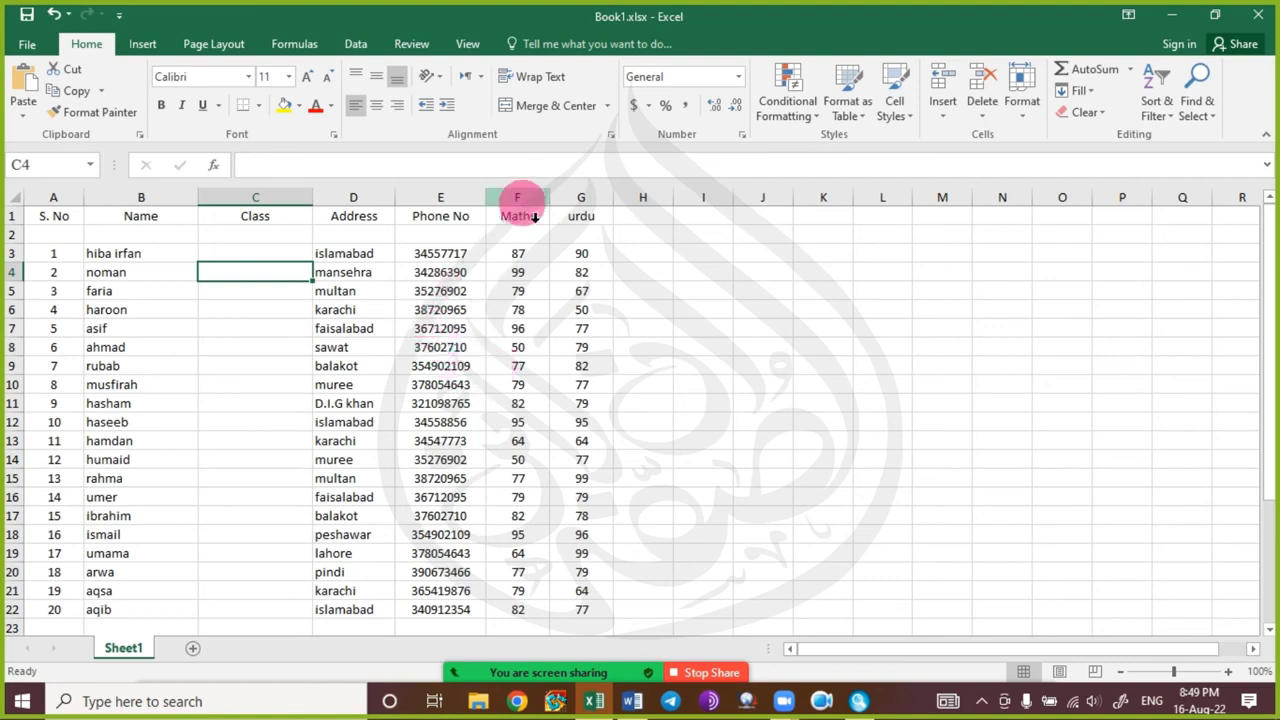
{"action": "left_click", "coordinate": [519, 197]}
{"action": "left_click", "coordinate": [176, 204]}
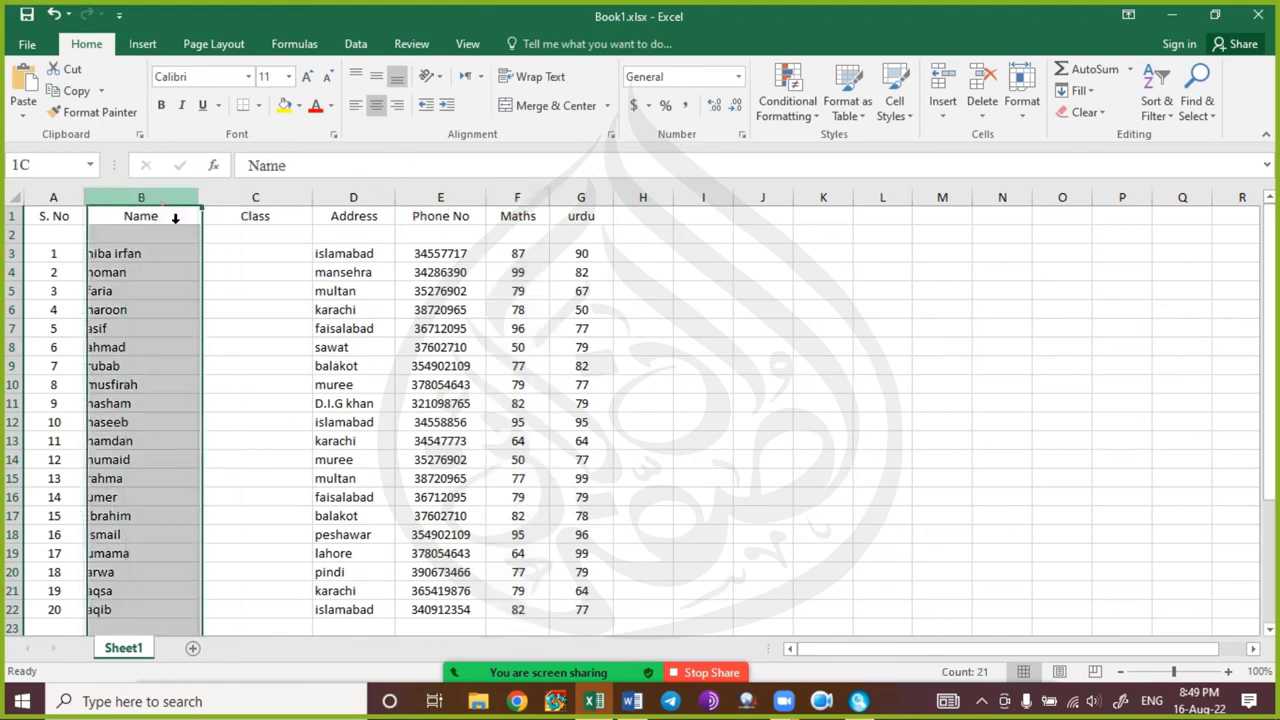
{"action": "left_click", "coordinate": [520, 196]}
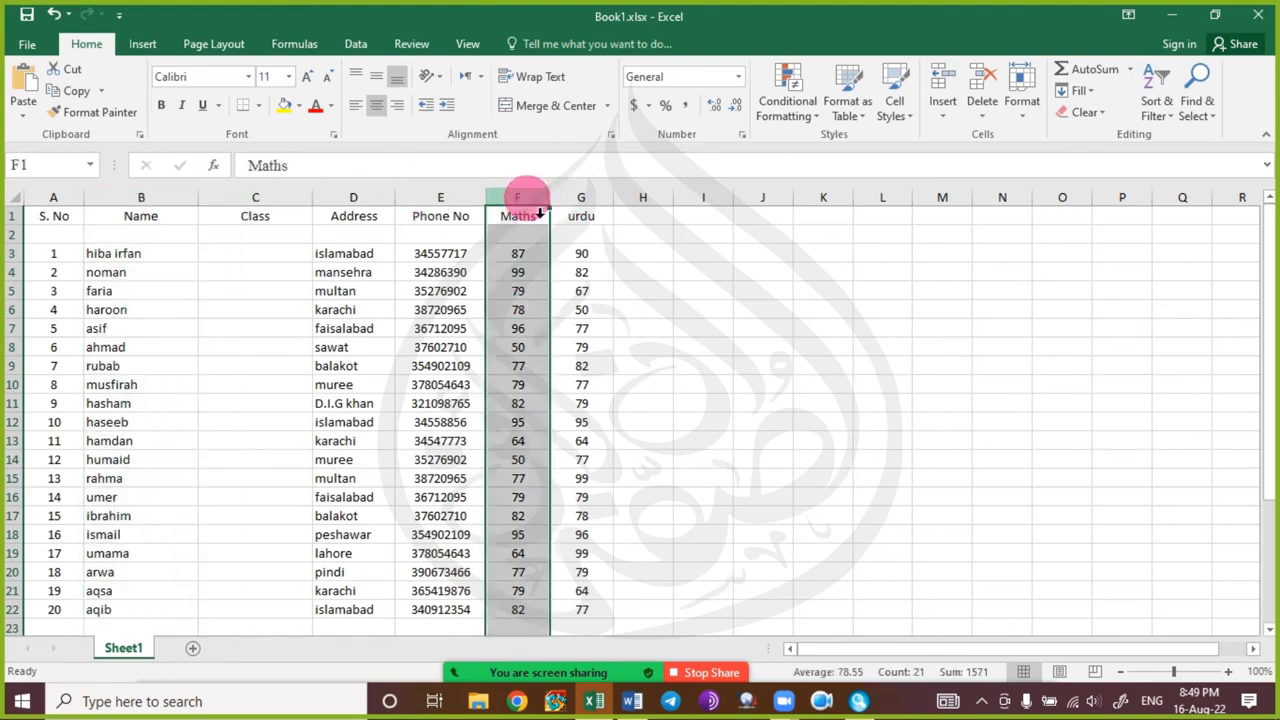
{"action": "left_click", "coordinate": [150, 205], "text": "ctrl"}
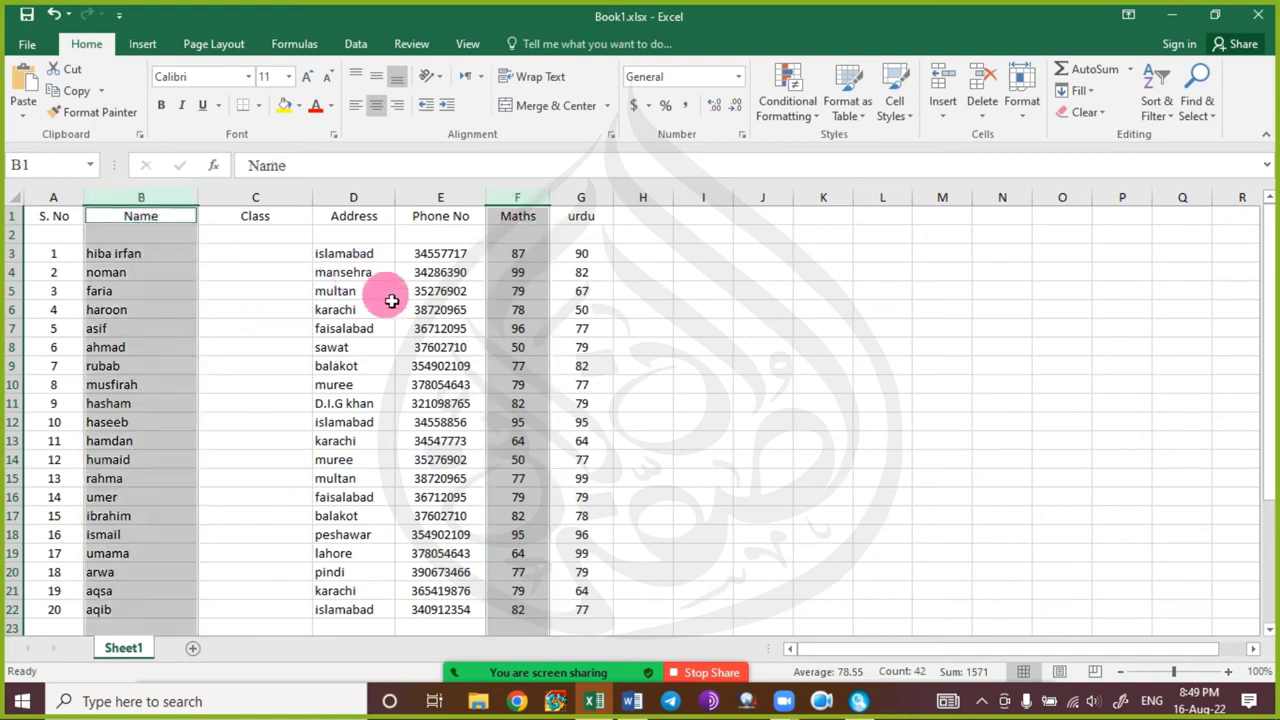
{"action": "left_click", "coordinate": [380, 367]}
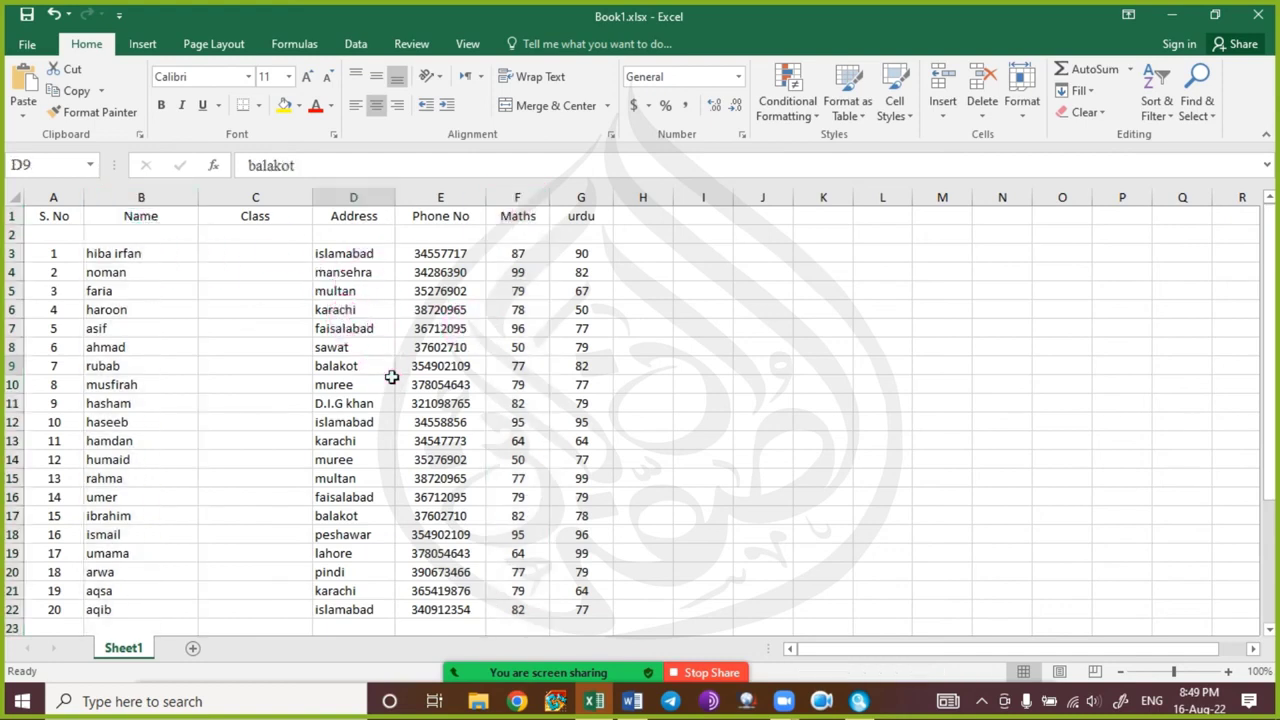
{"action": "left_click", "coordinate": [12, 312]}
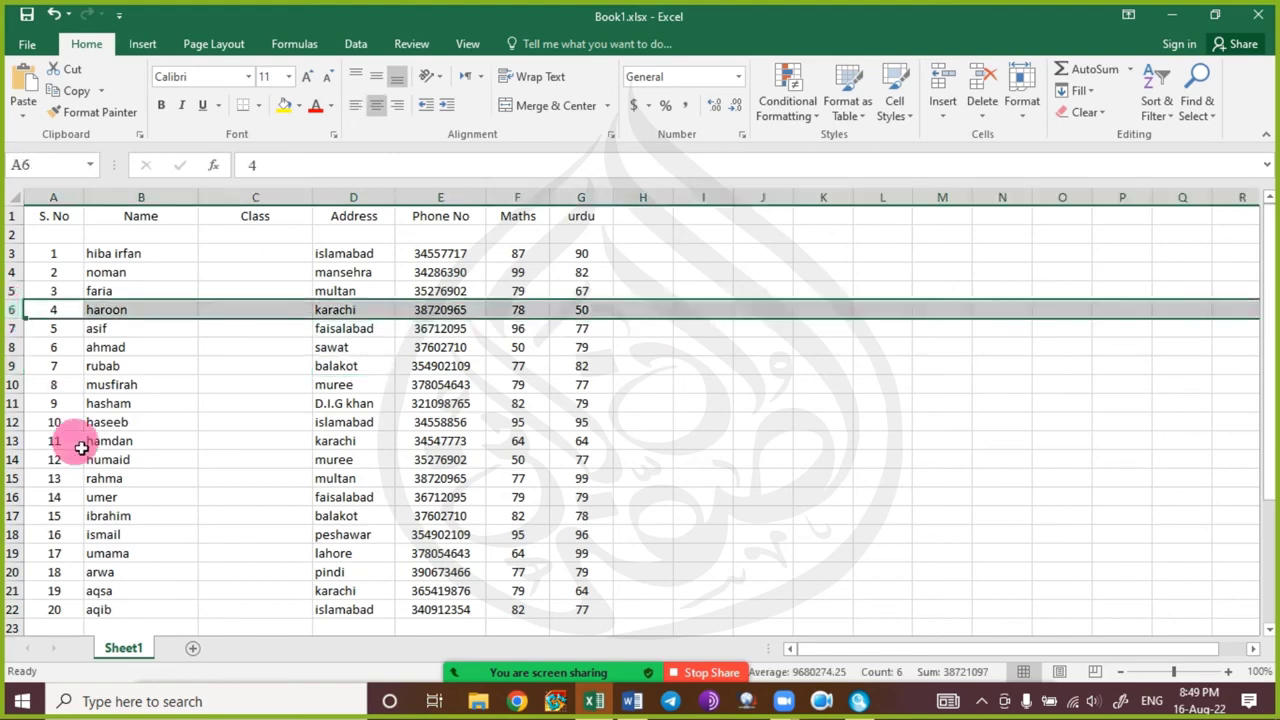
{"action": "left_click", "coordinate": [12, 479], "text": "ctrl"}
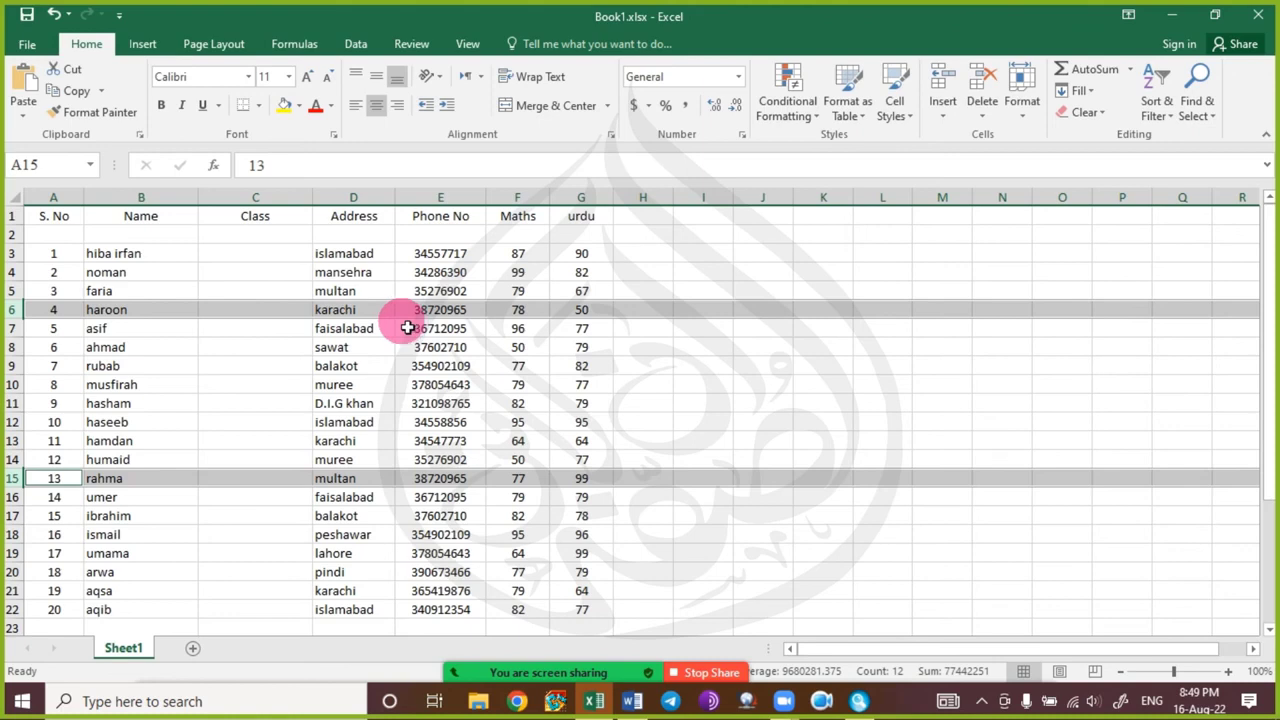
{"action": "left_click", "coordinate": [160, 106]}
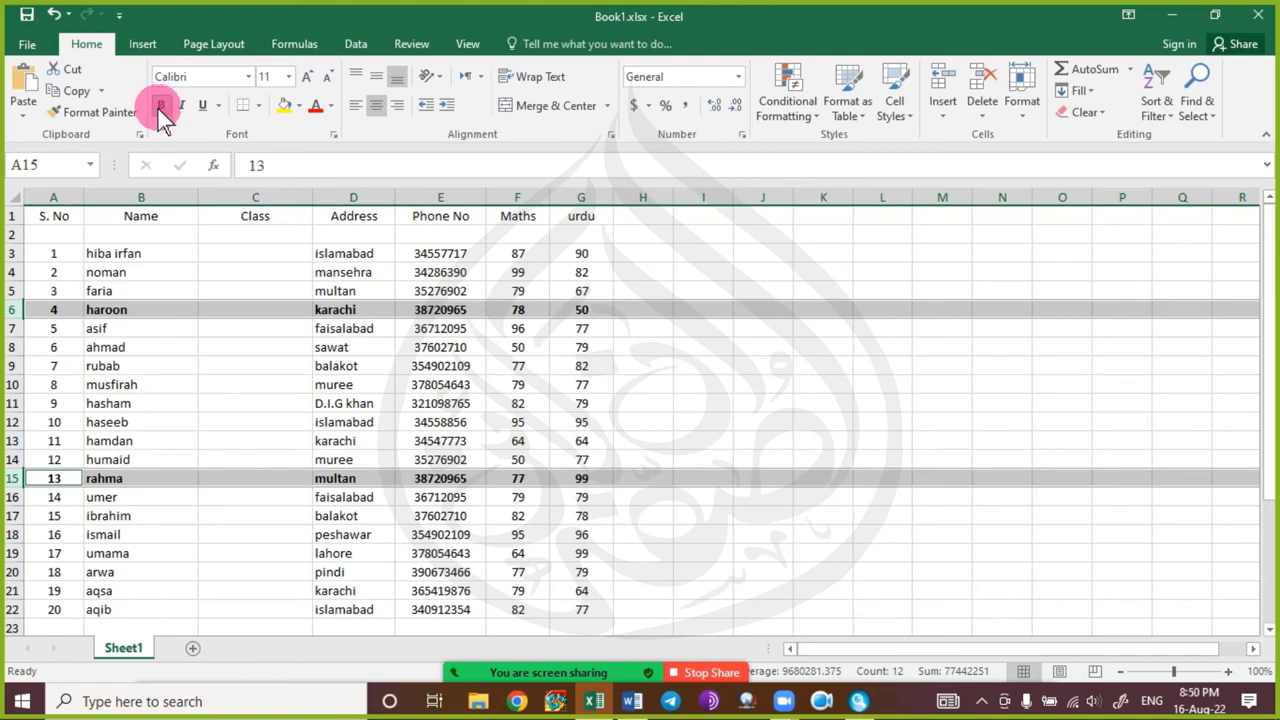
{"action": "left_click", "coordinate": [160, 106]}
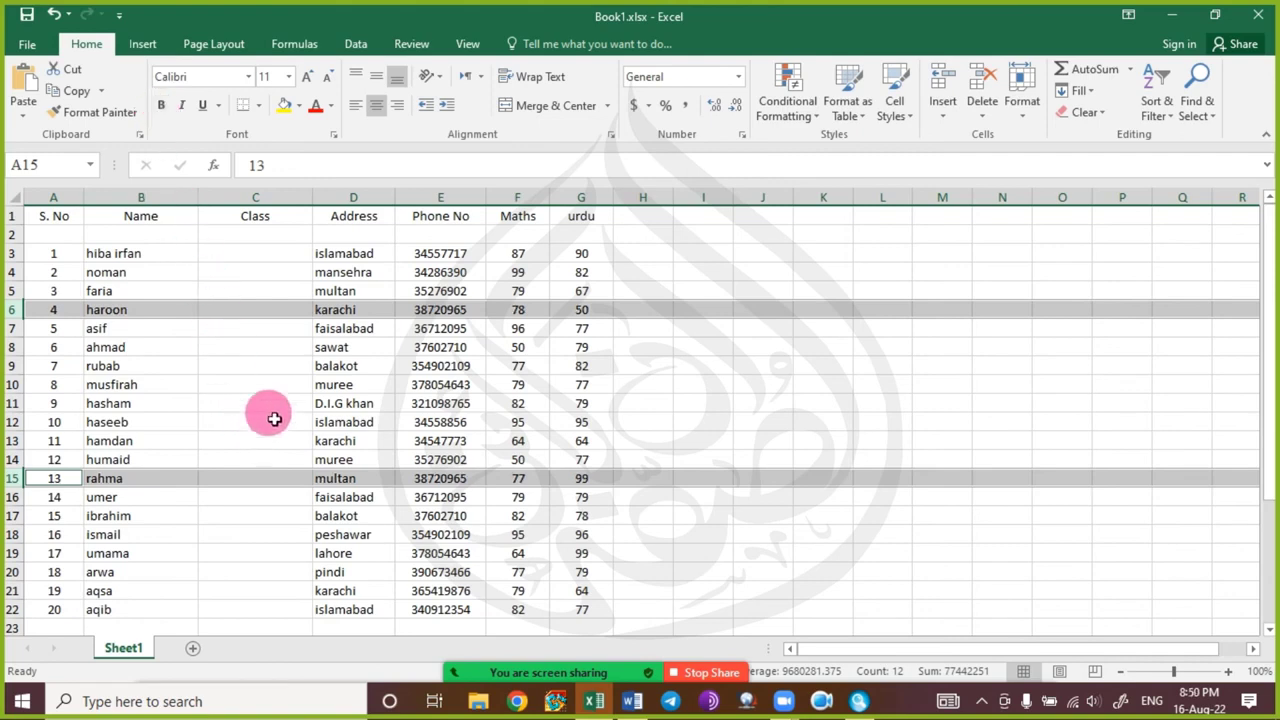
{"action": "left_click", "coordinate": [273, 405]}
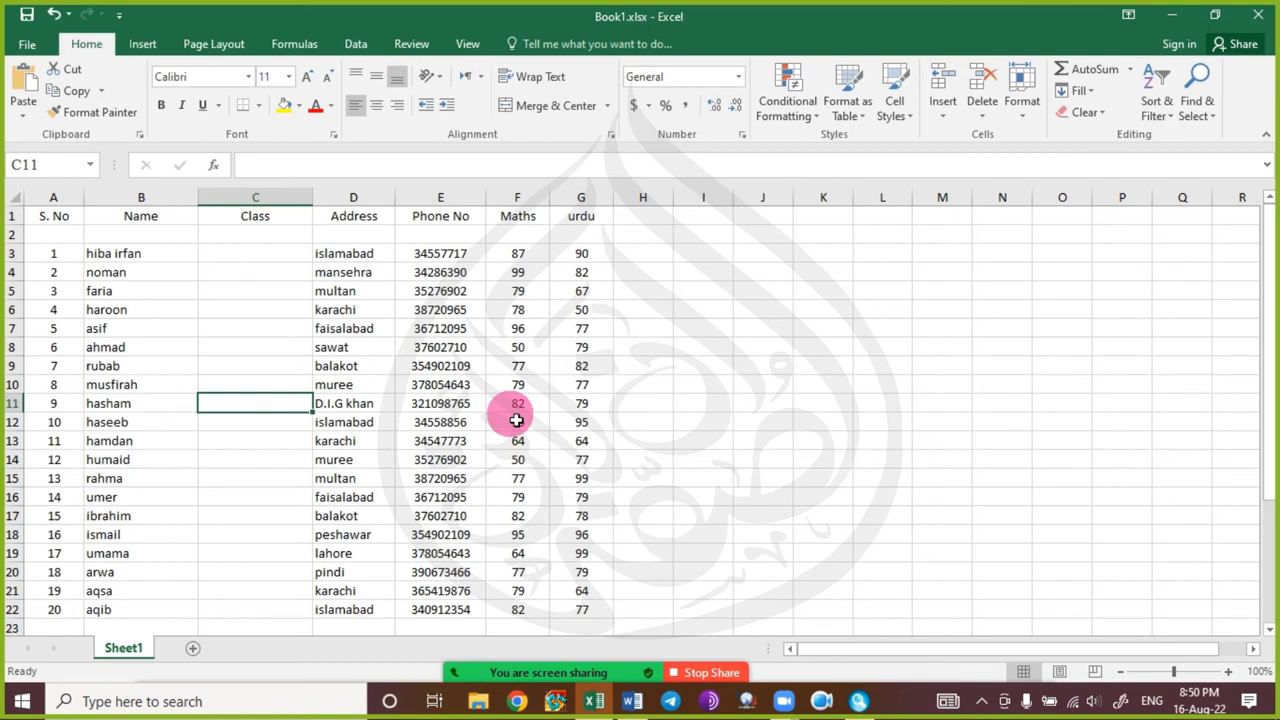
{"action": "key", "text": "ctrl+space"}
{"action": "left_click", "coordinate": [289, 406]}
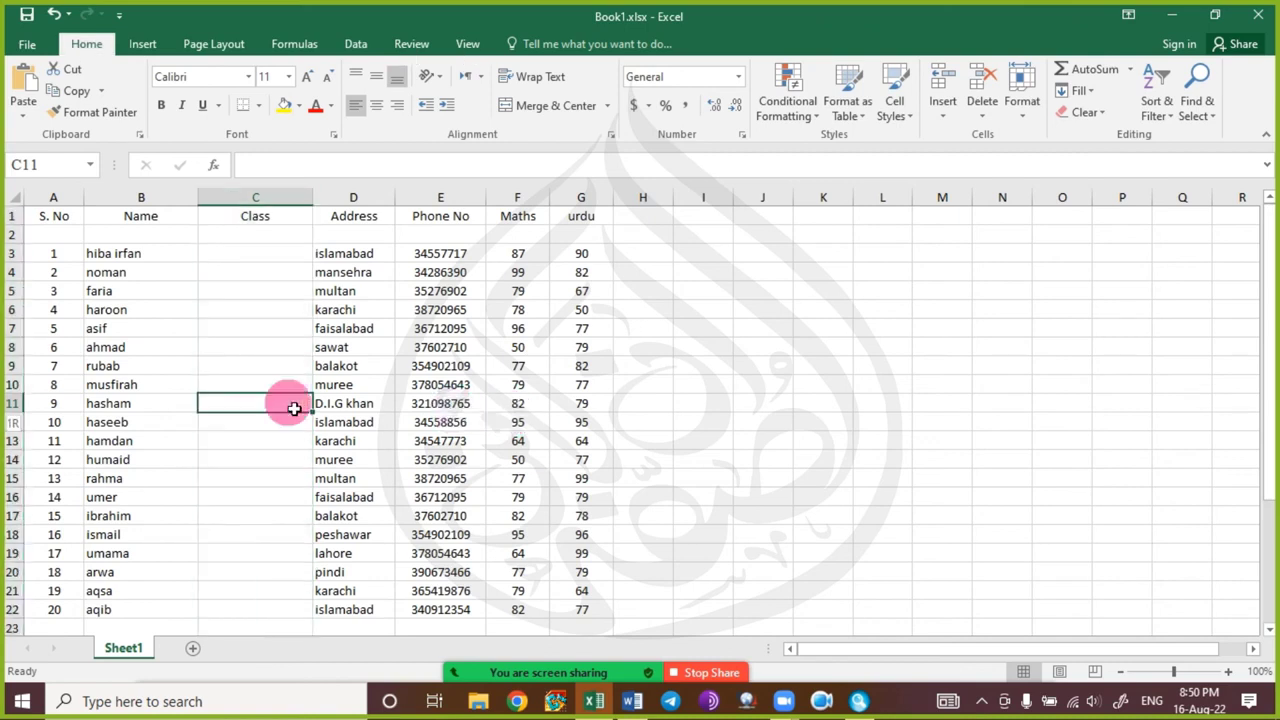
{"action": "key", "text": "shift+space"}
{"action": "left_click", "coordinate": [294, 408]}
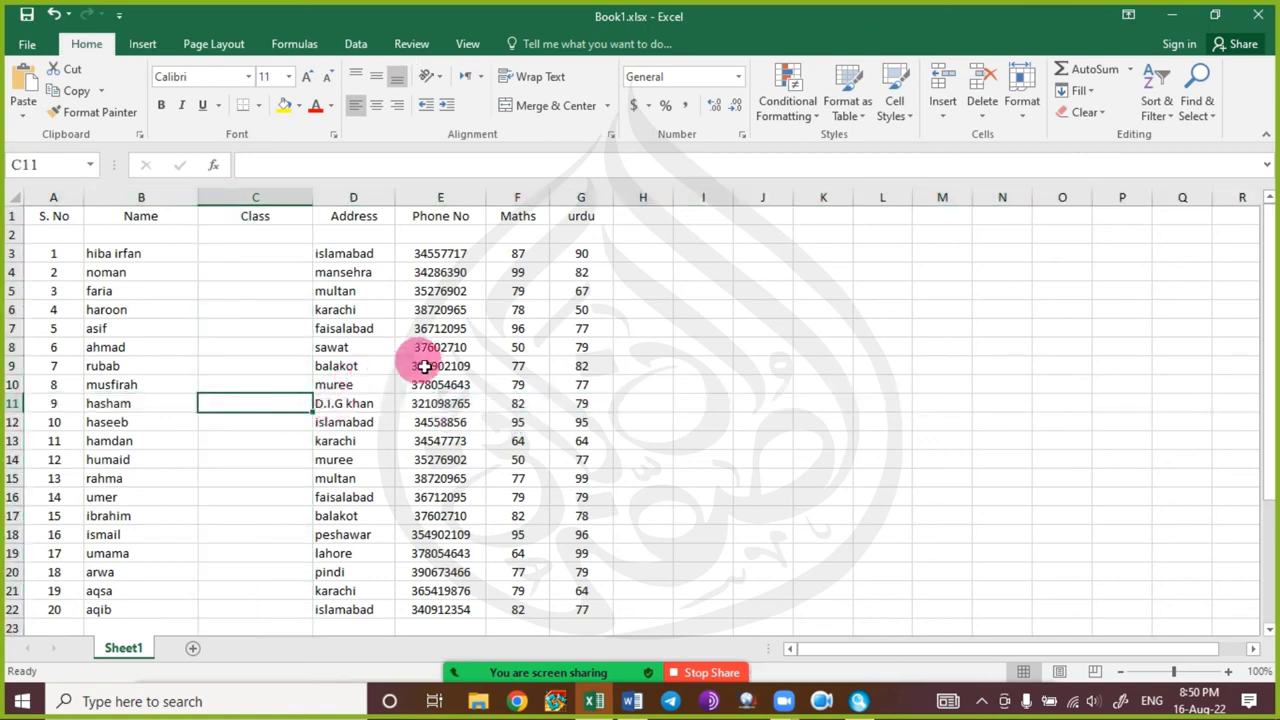
{"action": "left_click", "coordinate": [530, 204]}
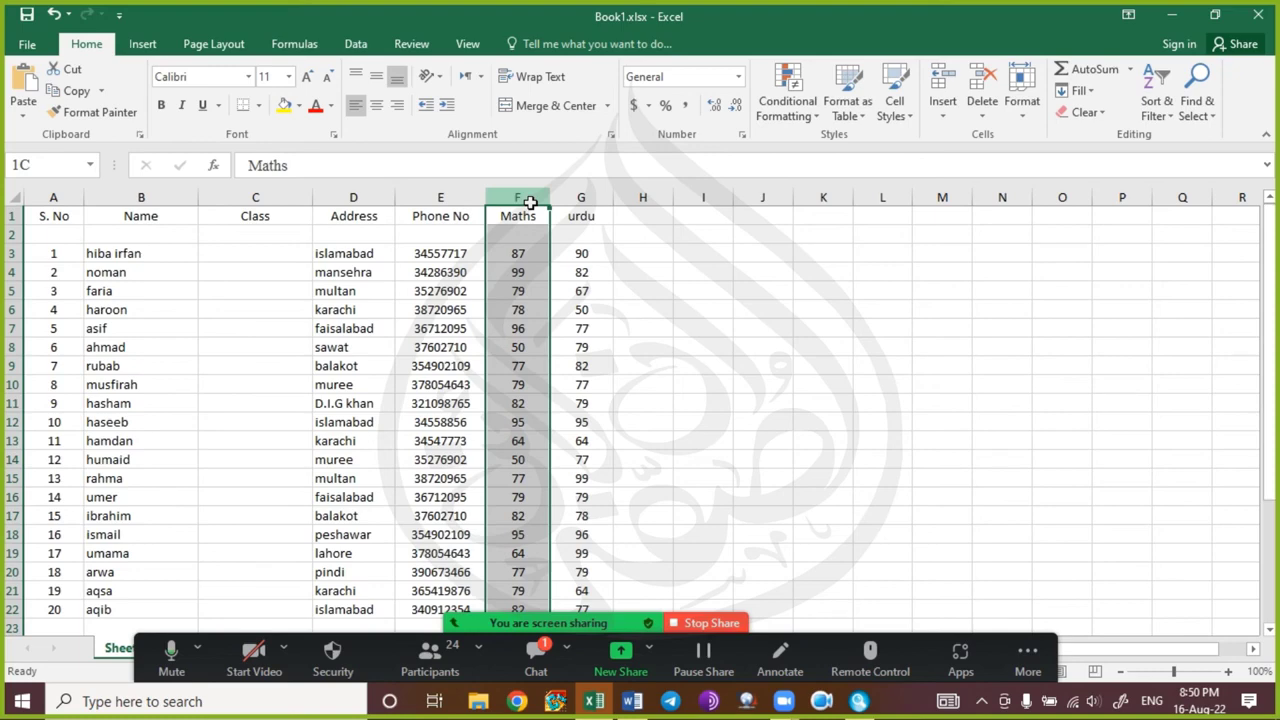
{"action": "mouse_move", "coordinate": [530, 204]}
{"action": "left_mouse_down"}
{"action": "mouse_move", "coordinate": [203, 188]}
{"action": "mouse_move", "coordinate": [139, 204]}
{"action": "mouse_move", "coordinate": [508, 216]}
{"action": "left_mouse_up"}
{"action": "left_click", "coordinate": [150, 272]}
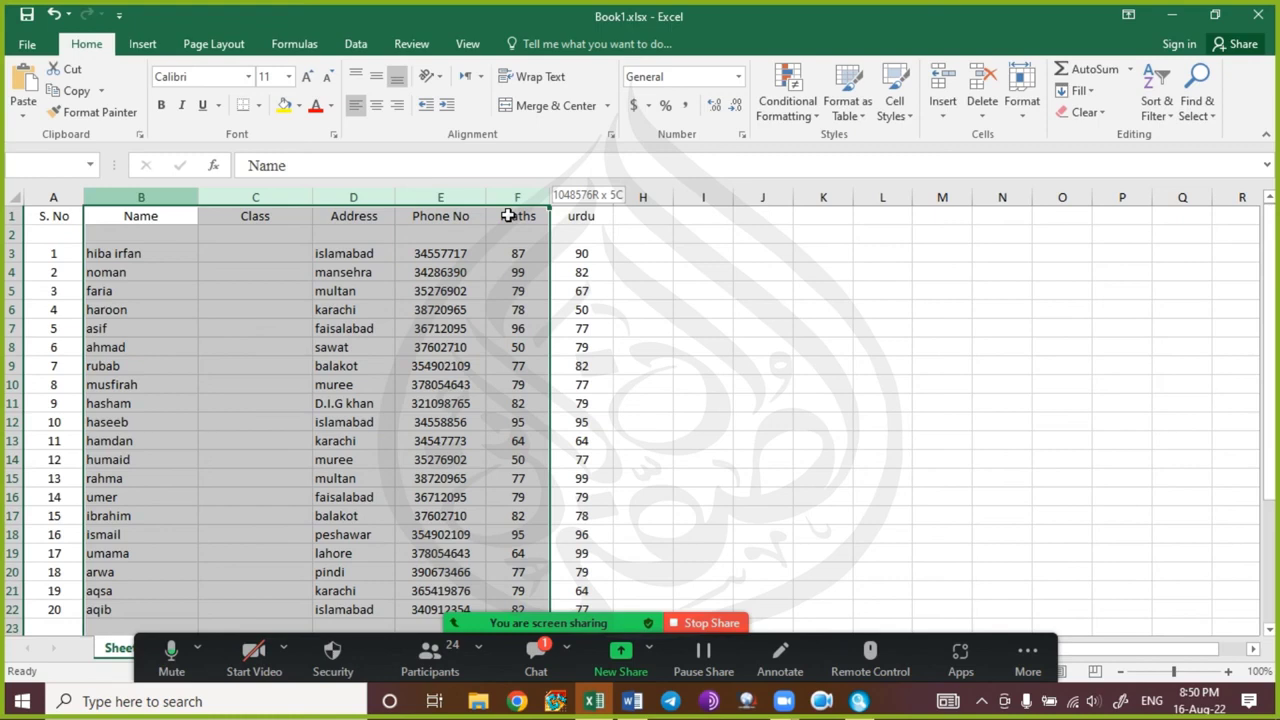
{"action": "left_click", "coordinate": [385, 272]}
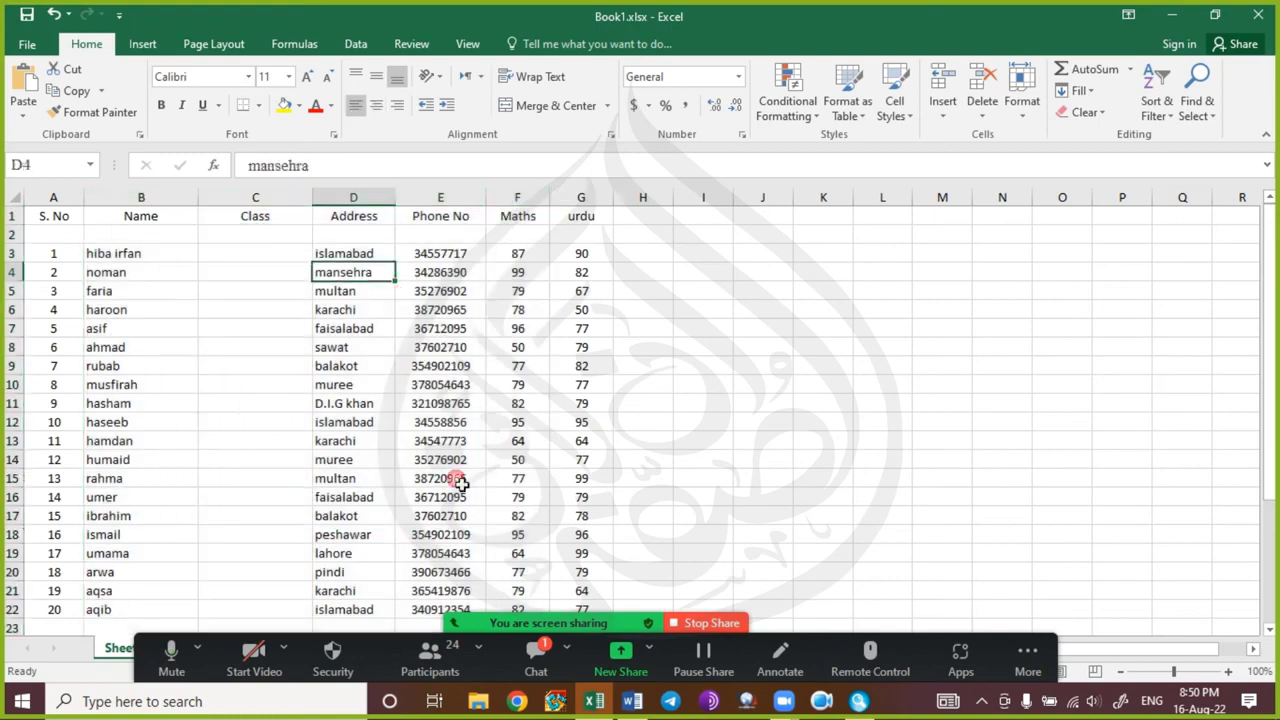
{"action": "left_click", "coordinate": [540, 655]}
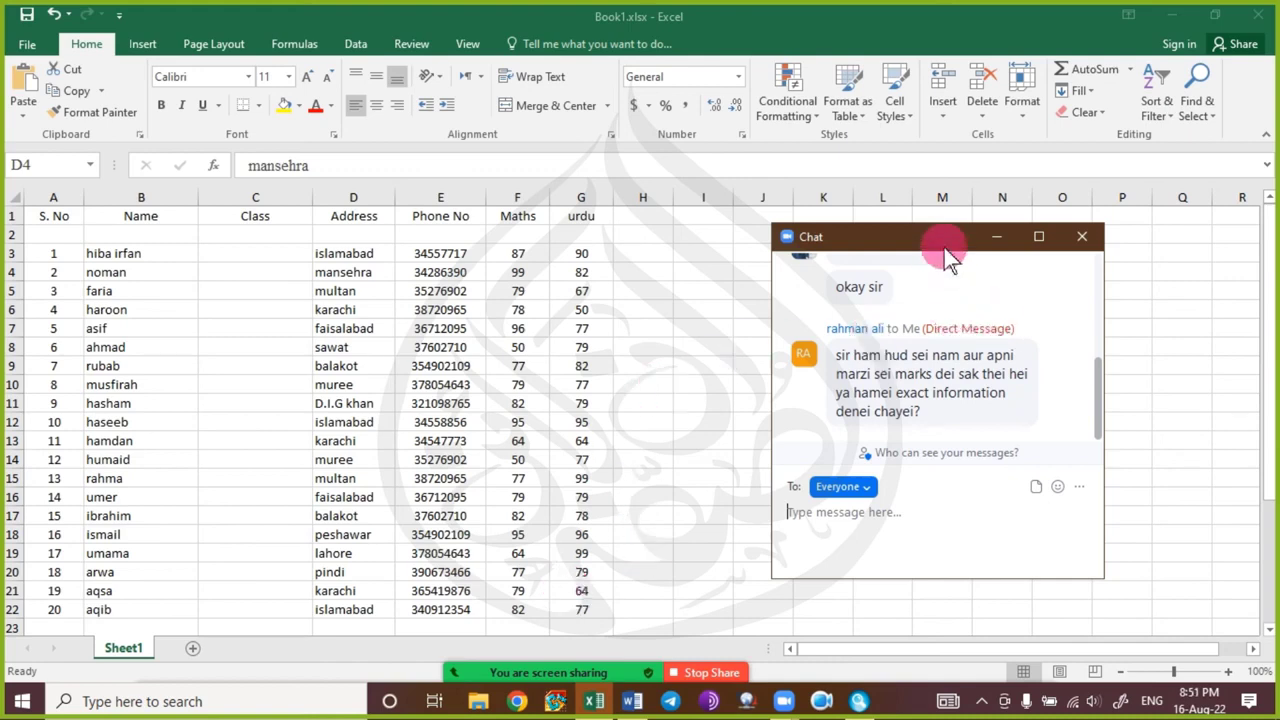
{"action": "left_click_drag", "start_coordinate": [950, 248], "coordinate": [957, 227]}
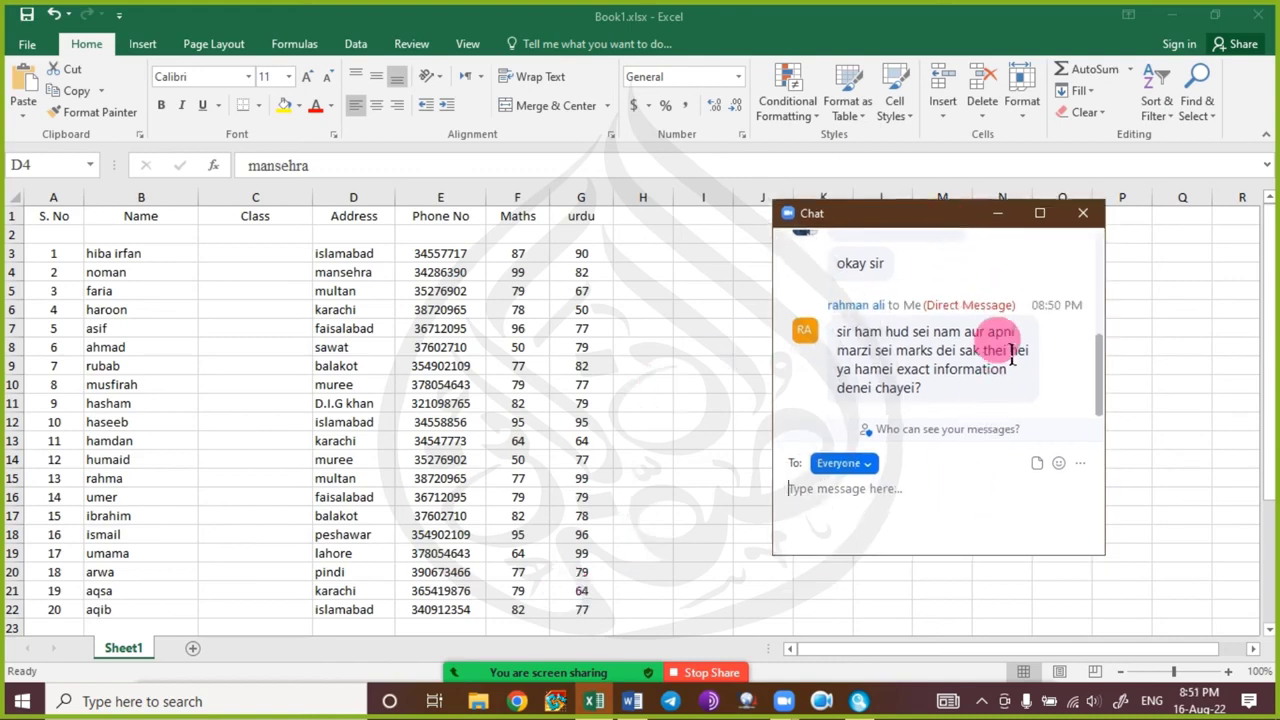
{"action": "scroll", "coordinate": [1009, 340], "scroll_direction": "up", "scroll_amount": 2}
{"action": "scroll", "coordinate": [986, 331], "scroll_direction": "down", "scroll_amount": 2}
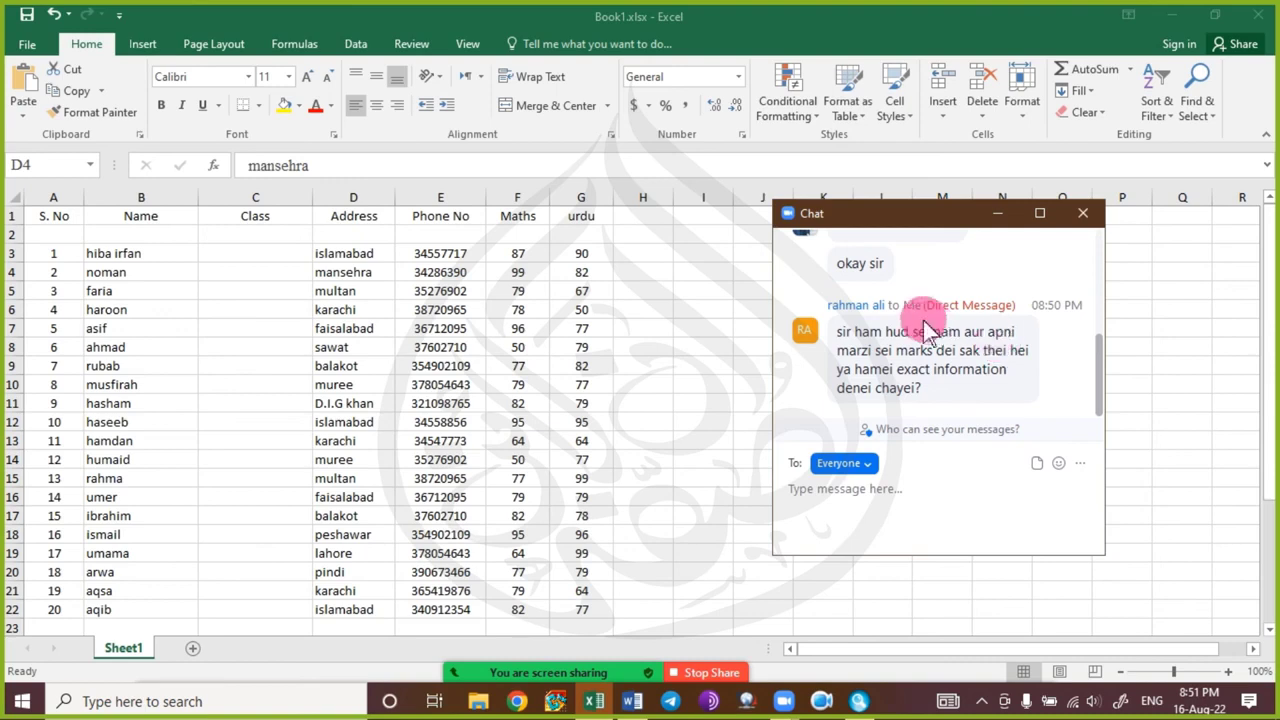
{"action": "left_click", "coordinate": [1084, 214]}
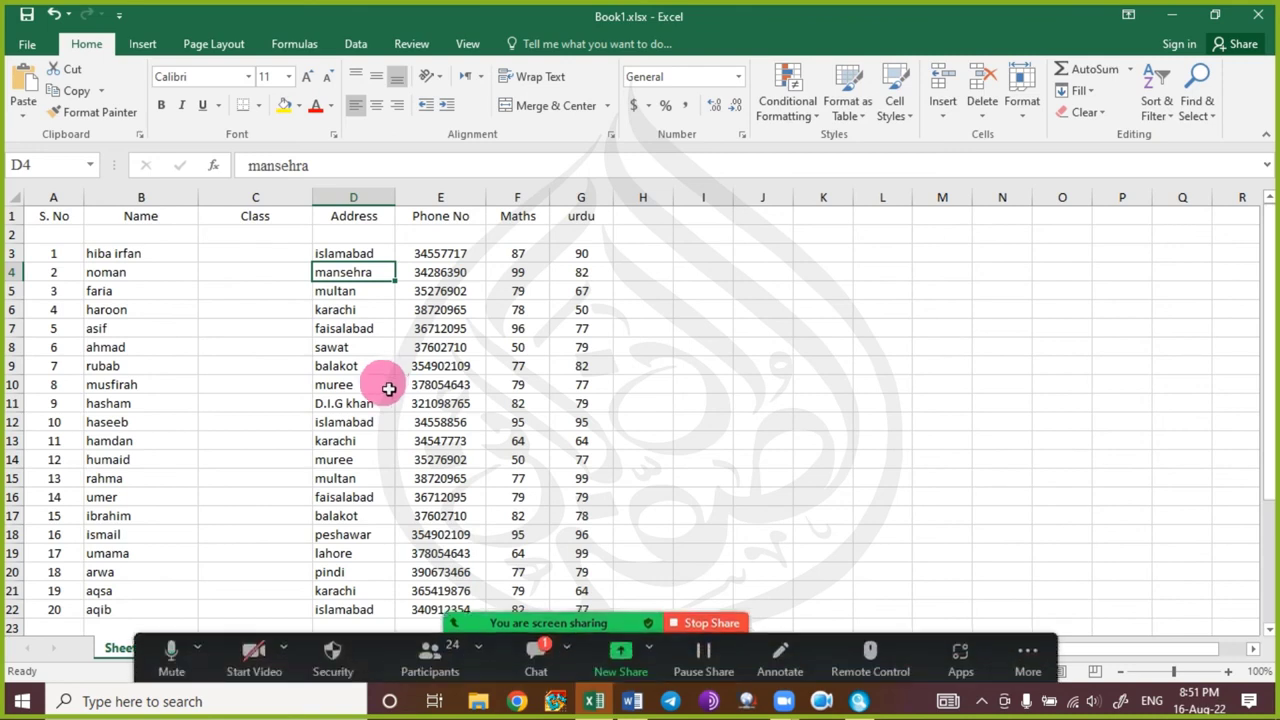
{"action": "left_click", "coordinate": [368, 422]}
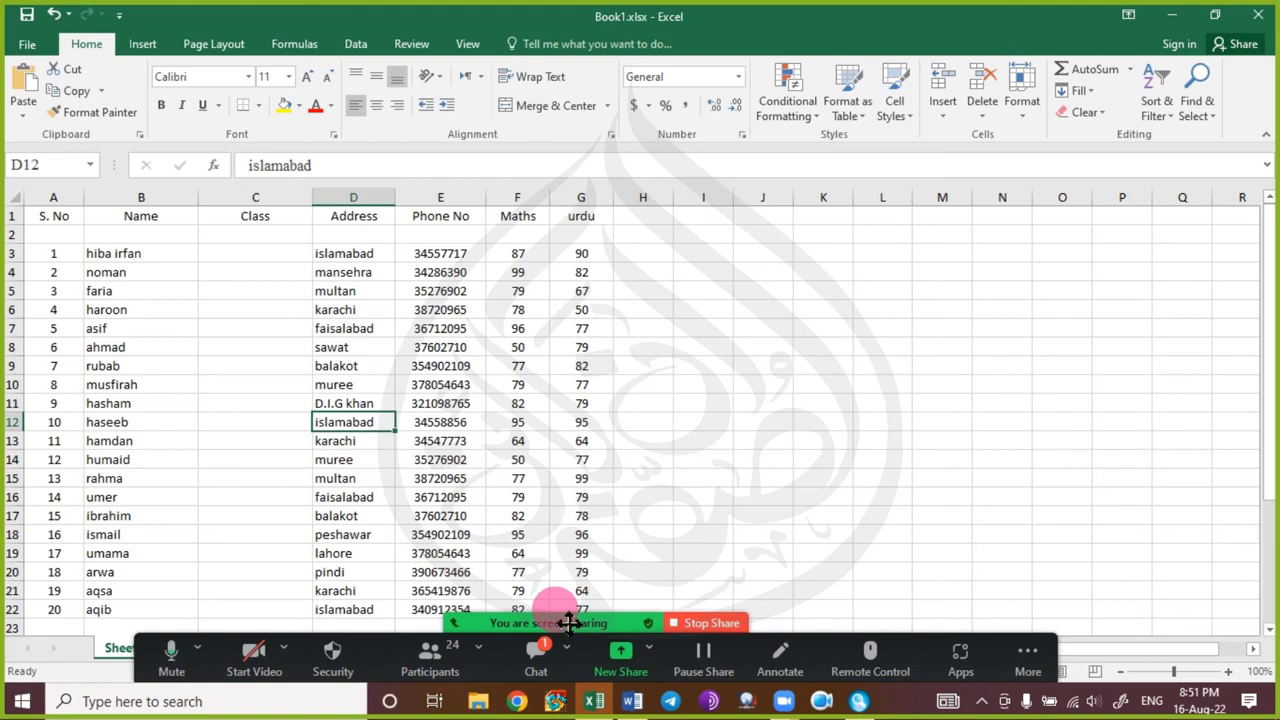
{"action": "key", "text": "ctrl+space"}
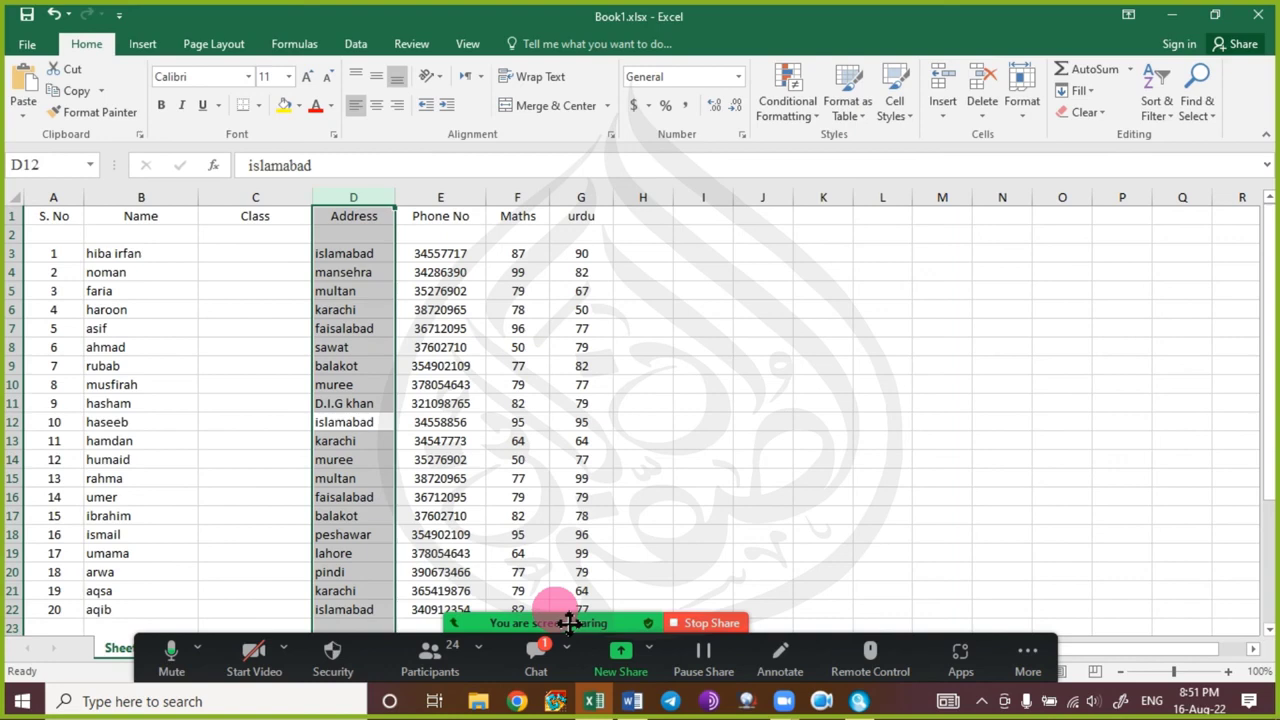
{"action": "key", "text": "shift+Right"}
{"action": "key", "text": "shift+Right"}
{"action": "key", "text": "shift+Right"}
{"action": "key", "text": "shift+Right"}
{"action": "key", "text": "shift+Right"}
{"action": "key", "text": "shift+Right"}
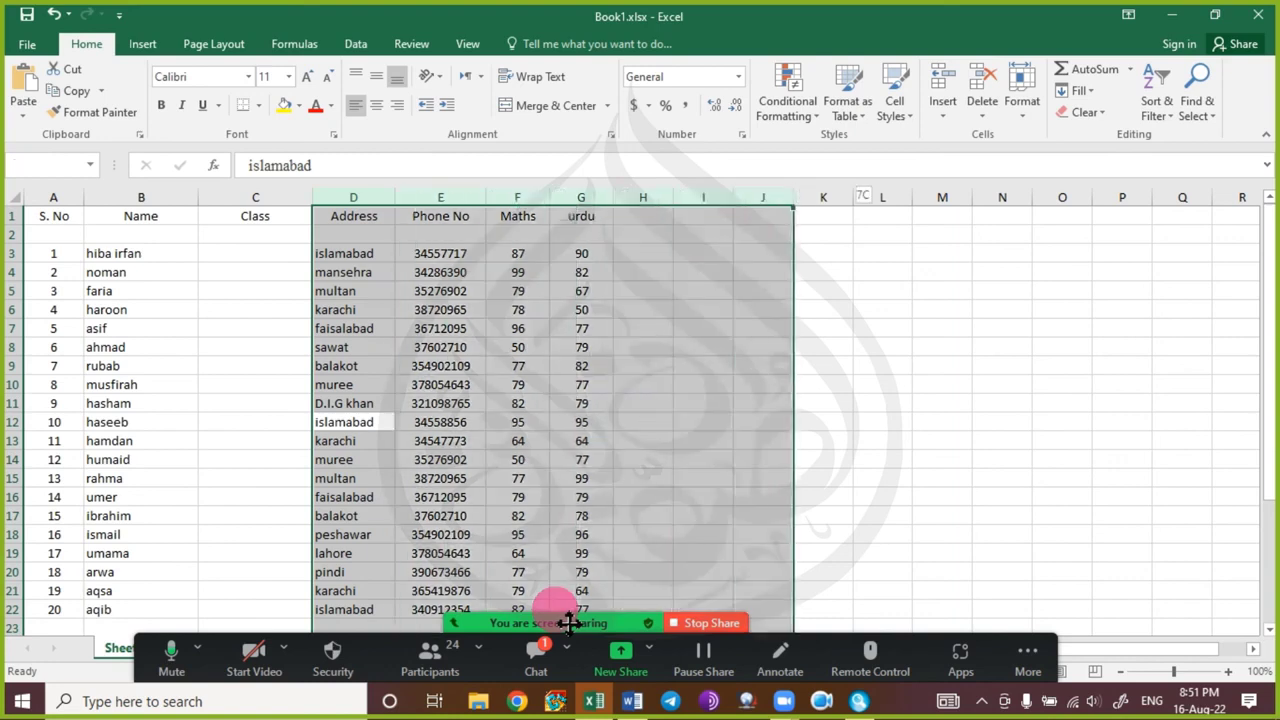
{"action": "key", "text": "shift+Right"}
{"action": "key", "text": "shift+Right"}
{"action": "key", "text": "shift+Right"}
{"action": "key", "text": "shift+Right"}
{"action": "key", "text": "shift+Right"}
{"action": "key", "text": "shift+Left"}
{"action": "key", "text": "shift+Left"}
{"action": "key", "text": "shift+Left"}
{"action": "key", "text": "shift+Left"}
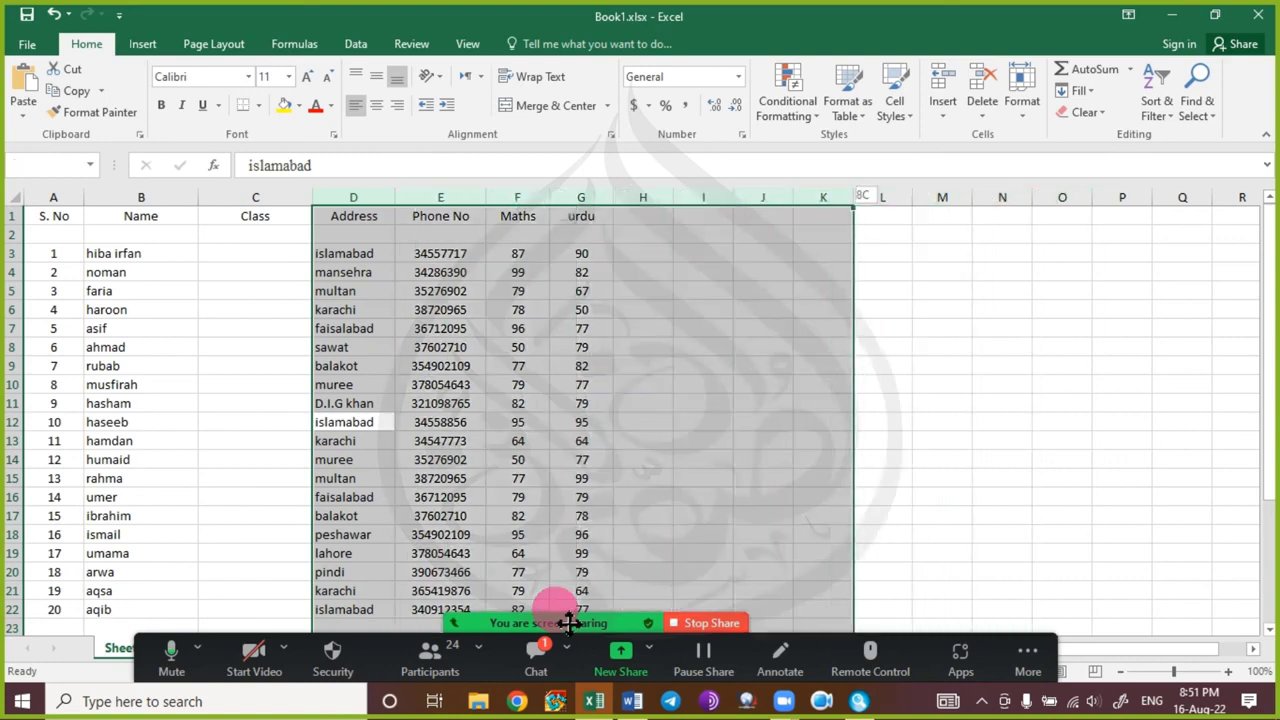
{"action": "key", "text": "shift+Left"}
{"action": "key", "text": "shift+Left"}
{"action": "key", "text": "shift+Left"}
{"action": "key", "text": "shift+Left"}
{"action": "key", "text": "shift+Left"}
{"action": "key", "text": "shift+Left"}
{"action": "key", "text": "shift+Left"}
{"action": "key", "text": "shift+Left"}
{"action": "key", "text": "shift+Left"}
{"action": "key", "text": "shift+Left"}
{"action": "key", "text": "shift+Right"}
{"action": "key", "text": "shift+Right"}
{"action": "key", "text": "shift+Right"}
{"action": "key", "text": "shift+Right"}
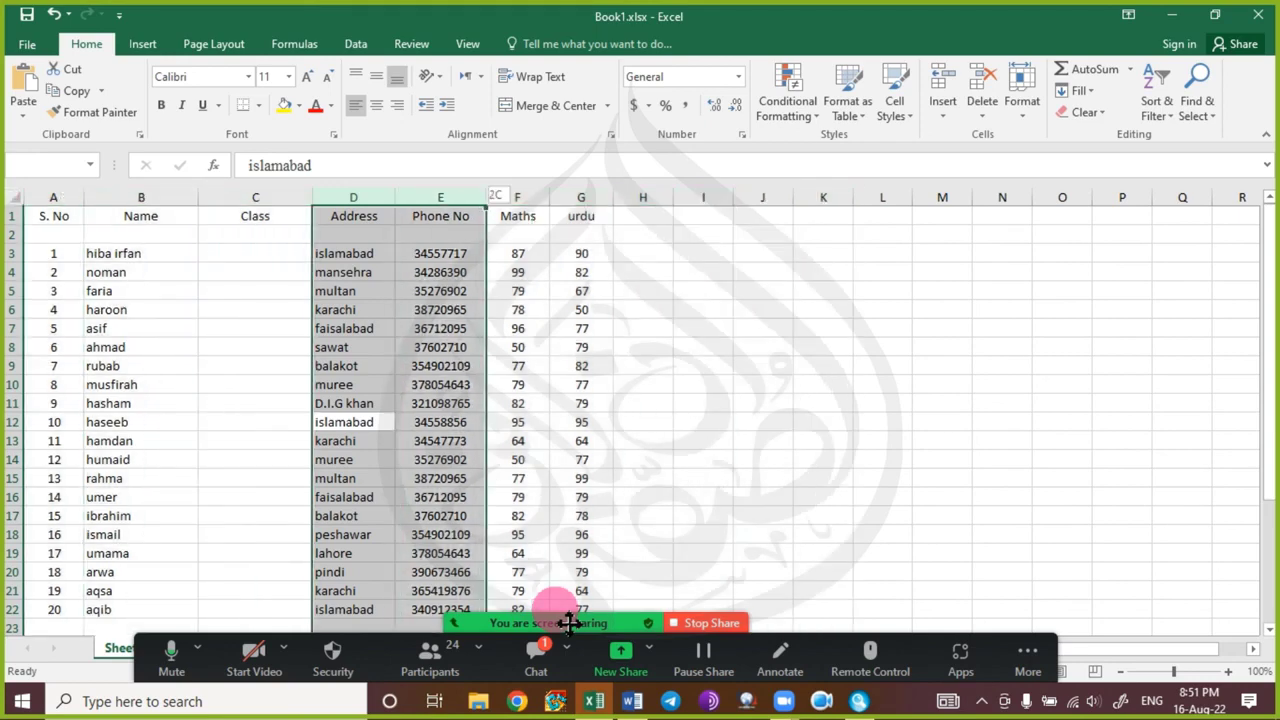
{"action": "key", "text": "shift+Left"}
{"action": "key", "text": "shift+Left"}
{"action": "key", "text": "shift+Left"}
{"action": "key", "text": "shift+Left"}
{"action": "key", "text": "shift+Right"}
{"action": "key", "text": "shift+Right"}
{"action": "key", "text": "shift+Right"}
{"action": "key", "text": "shift+Right"}
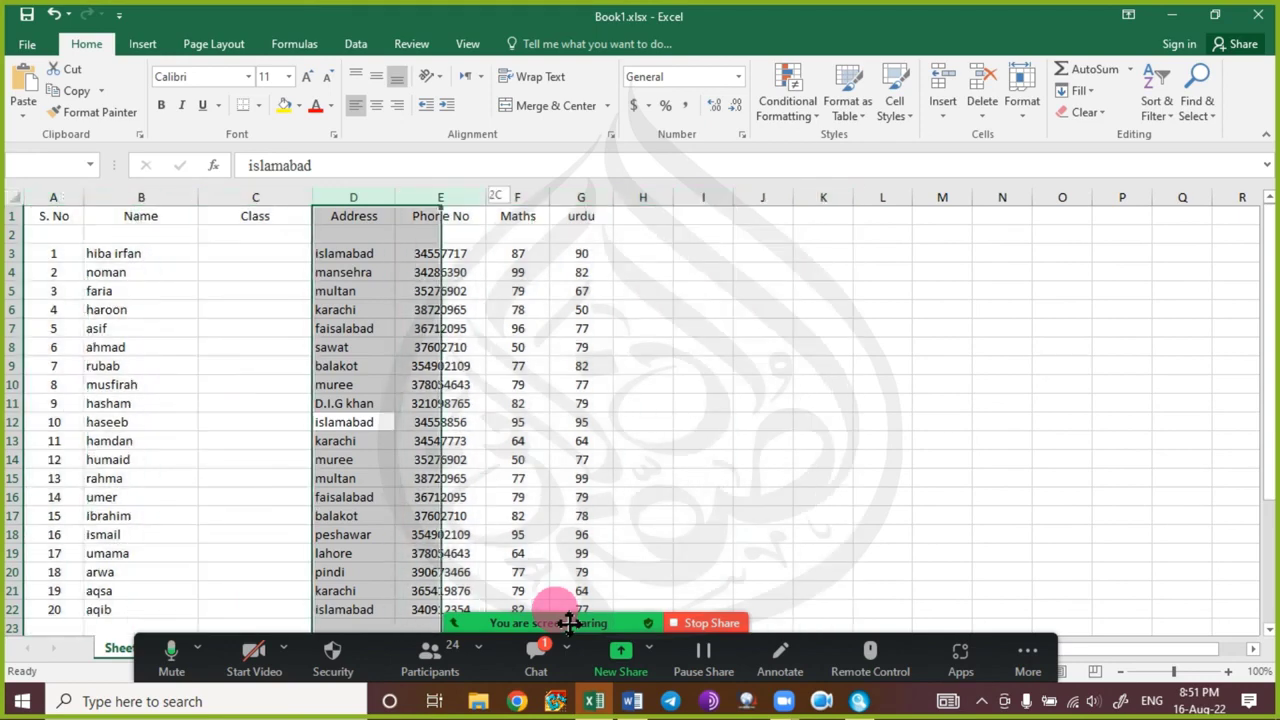
{"action": "key", "text": "shift+Right"}
{"action": "key", "text": "shift+Right"}
{"action": "key", "text": "shift+Right"}
{"action": "key", "text": "shift+Right"}
{"action": "key", "text": "shift+Right"}
{"action": "key", "text": "shift+Right"}
{"action": "key", "text": "shift+Right"}
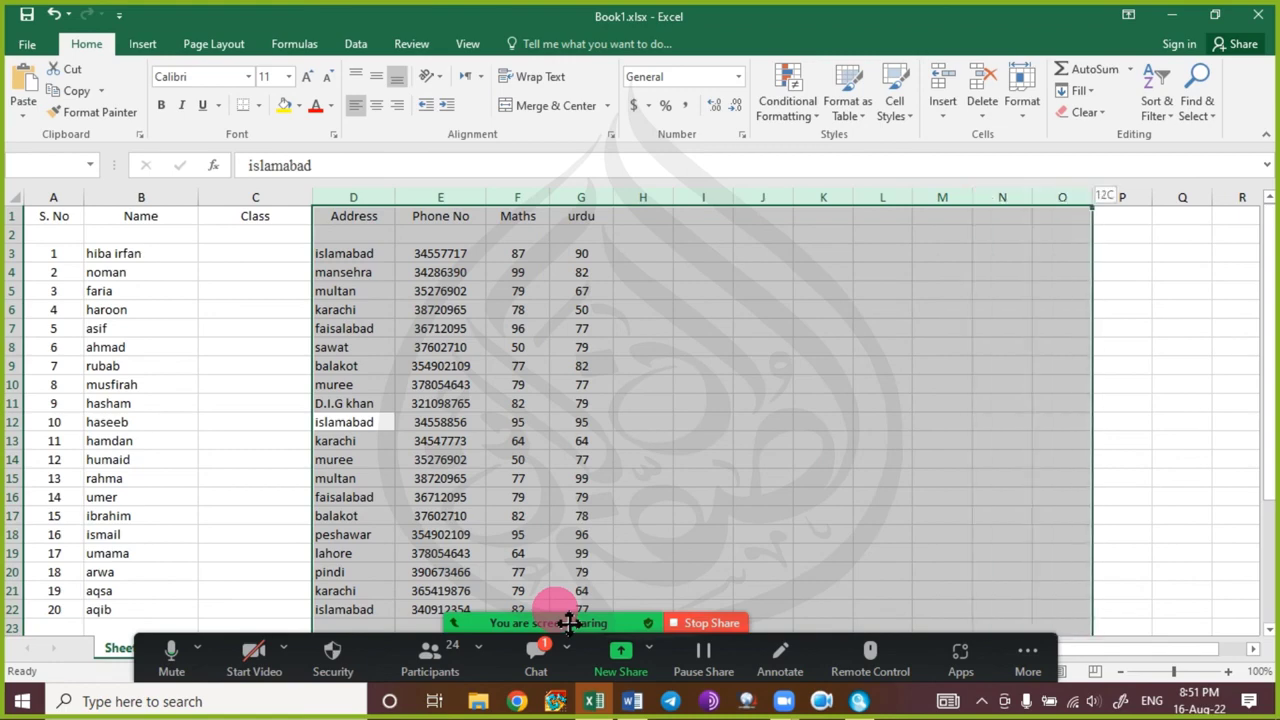
{"action": "key", "text": "Left"}
{"action": "key", "text": "Right"}
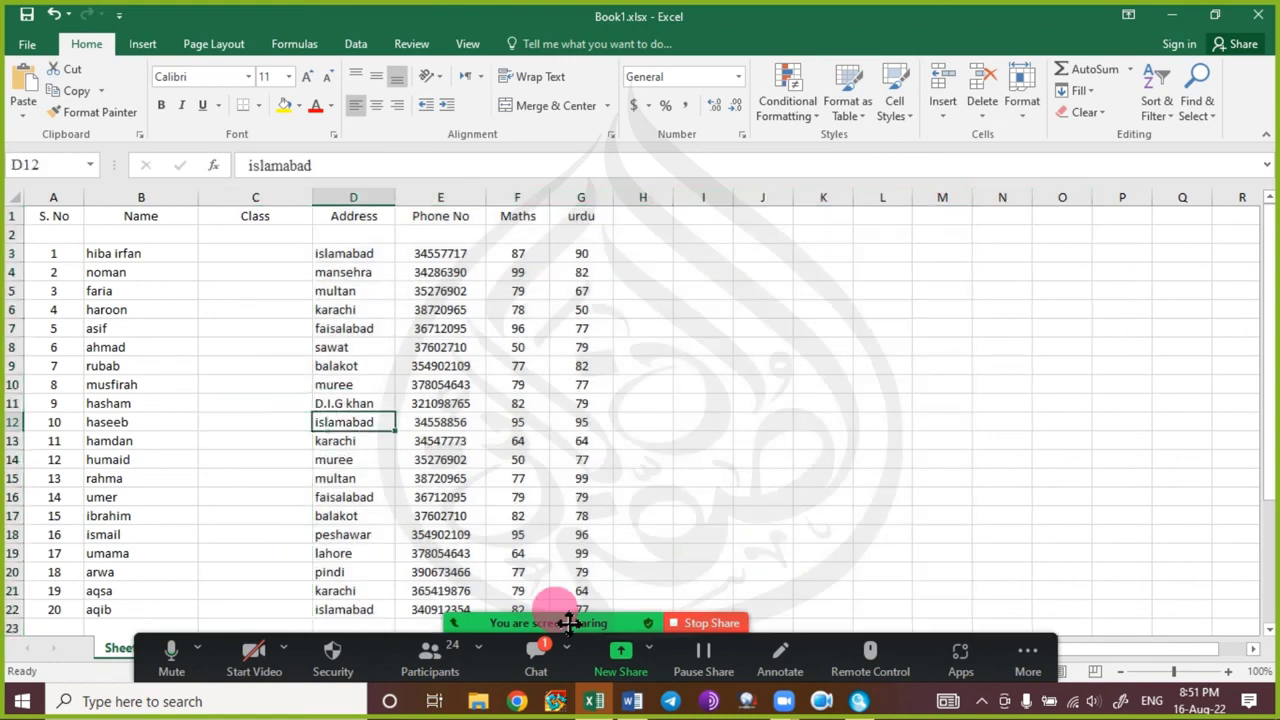
{"action": "key", "text": "Up"}
{"action": "key", "text": "Up"}
{"action": "key", "text": "Up"}
{"action": "key", "text": "Up"}
{"action": "key", "text": "Up"}
{"action": "key", "text": "Up"}
{"action": "key", "text": "shift+space"}
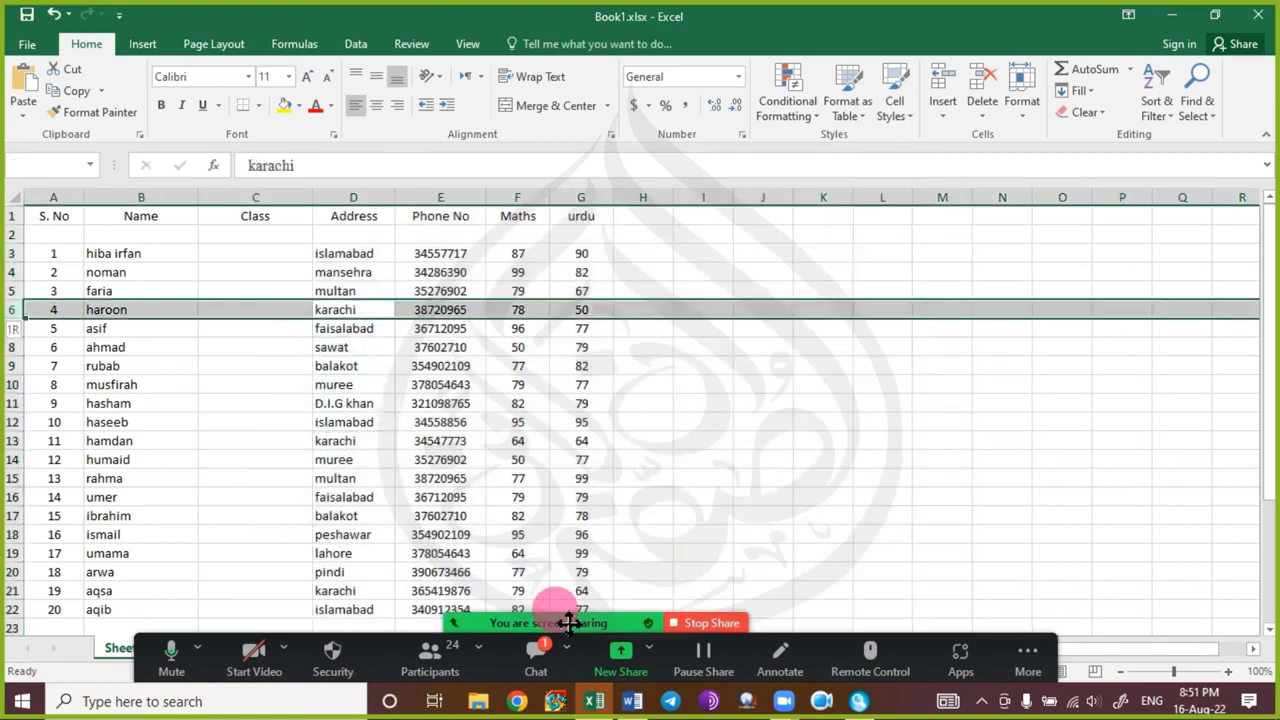
{"action": "key", "text": "shift+Down"}
{"action": "key", "text": "shift+Down"}
{"action": "key", "text": "shift+Down"}
{"action": "key", "text": "shift+Down"}
{"action": "key", "text": "shift+Down"}
{"action": "key", "text": "shift+Down"}
{"action": "key", "text": "shift+Down"}
{"action": "key", "text": "shift+Down"}
{"action": "key", "text": "shift+Down"}
{"action": "key", "text": "shift+Down"}
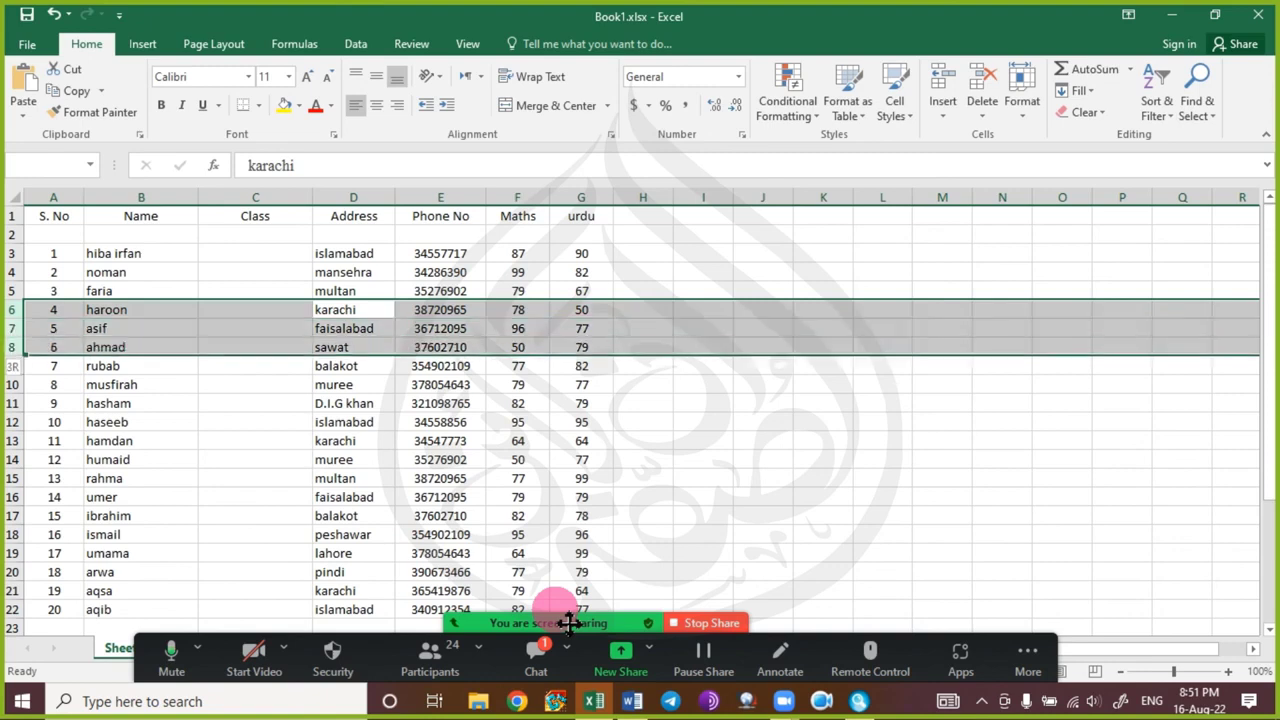
{"action": "key", "text": "shift+Up"}
{"action": "key", "text": "shift+Up"}
{"action": "key", "text": "shift+Up"}
{"action": "key", "text": "shift+Up"}
{"action": "key", "text": "shift+Up"}
{"action": "key", "text": "shift+Up"}
{"action": "key", "text": "shift+Up"}
{"action": "key", "text": "shift+Up"}
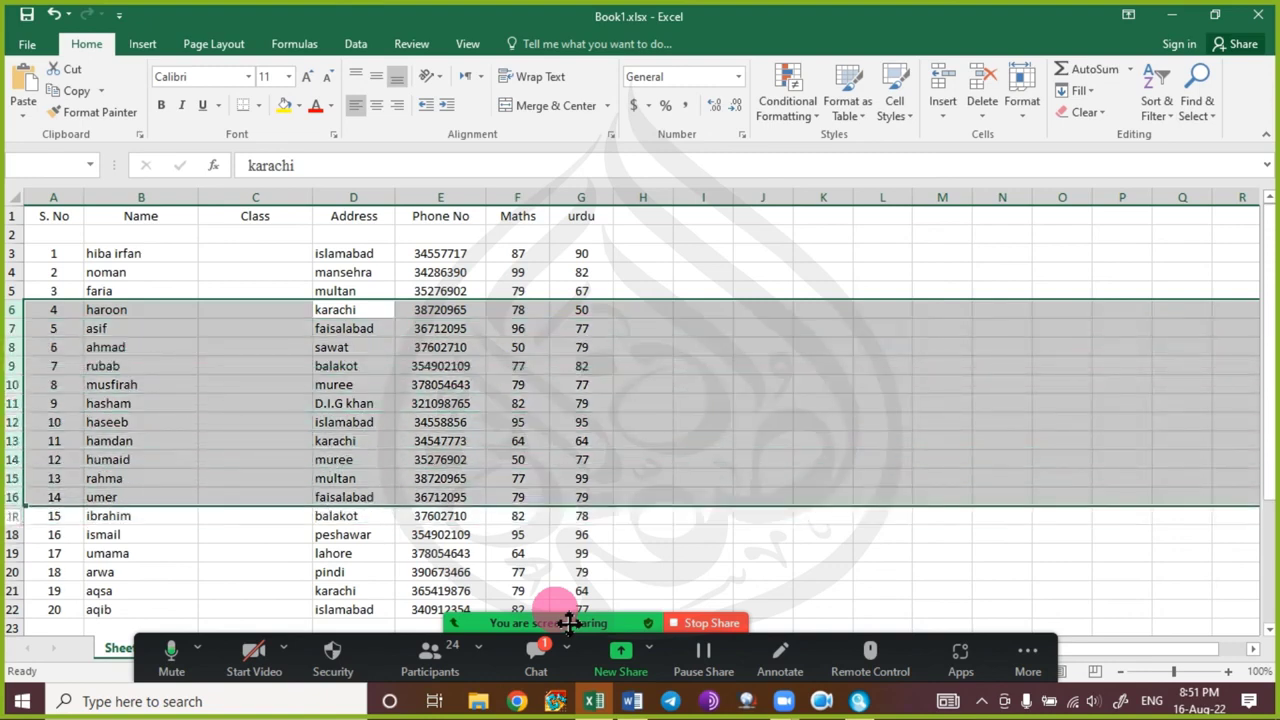
{"action": "key", "text": "shift+Up"}
{"action": "key", "text": "shift+Up"}
{"action": "key", "text": "shift+Up"}
{"action": "key", "text": "shift+Up"}
{"action": "key", "text": "shift+Up"}
{"action": "key", "text": "shift+Up"}
{"action": "key", "text": "shift+Up"}
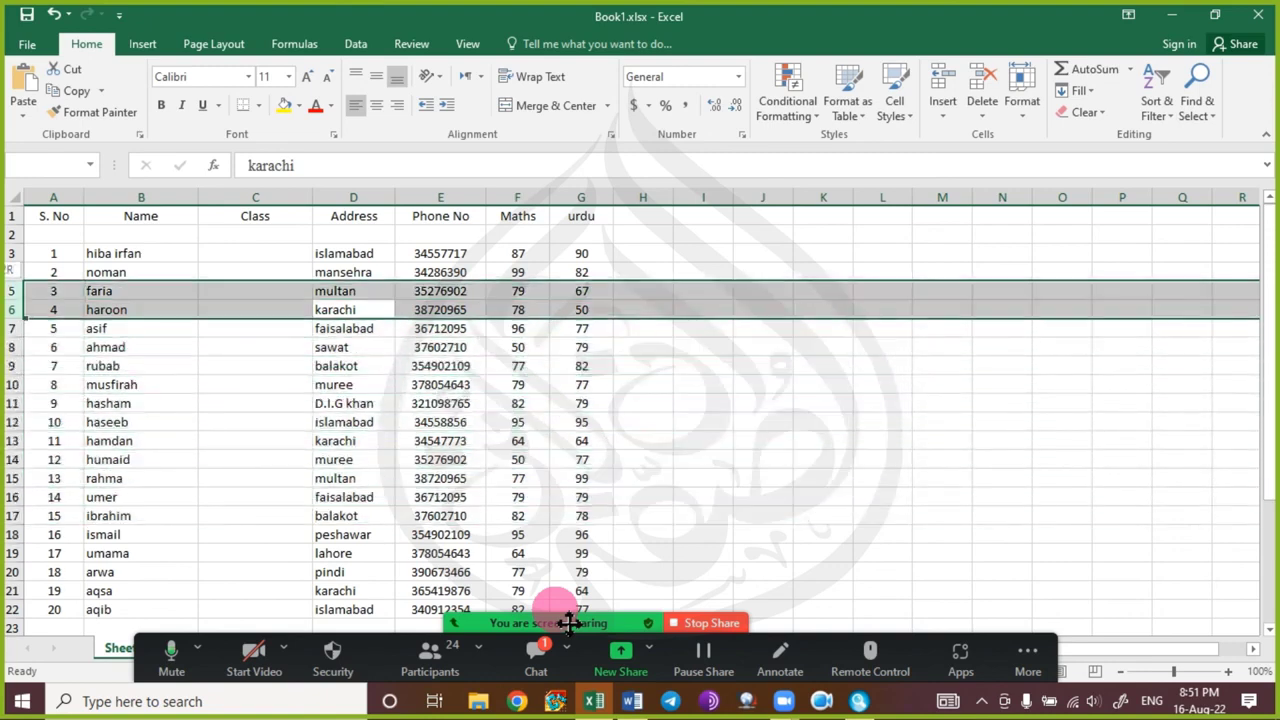
{"action": "key", "text": "shift+Down"}
{"action": "key", "text": "shift+Down"}
{"action": "key", "text": "shift+Down"}
{"action": "key", "text": "shift+Down"}
{"action": "key", "text": "shift+Down"}
{"action": "key", "text": "shift+Down"}
{"action": "key", "text": "shift+Down"}
{"action": "key", "text": "shift+Down"}
{"action": "key", "text": "shift+Down"}
{"action": "key", "text": "shift+Down"}
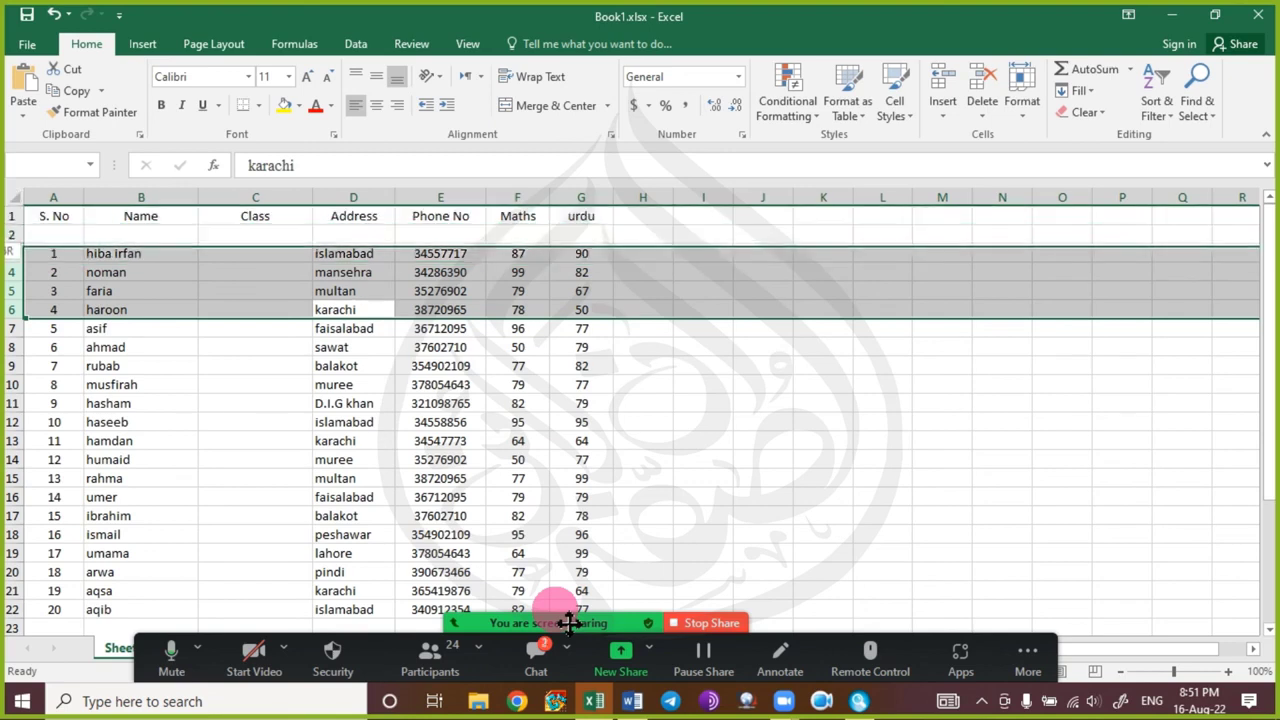
{"action": "key", "text": "shift+Down"}
{"action": "key", "text": "shift+Down"}
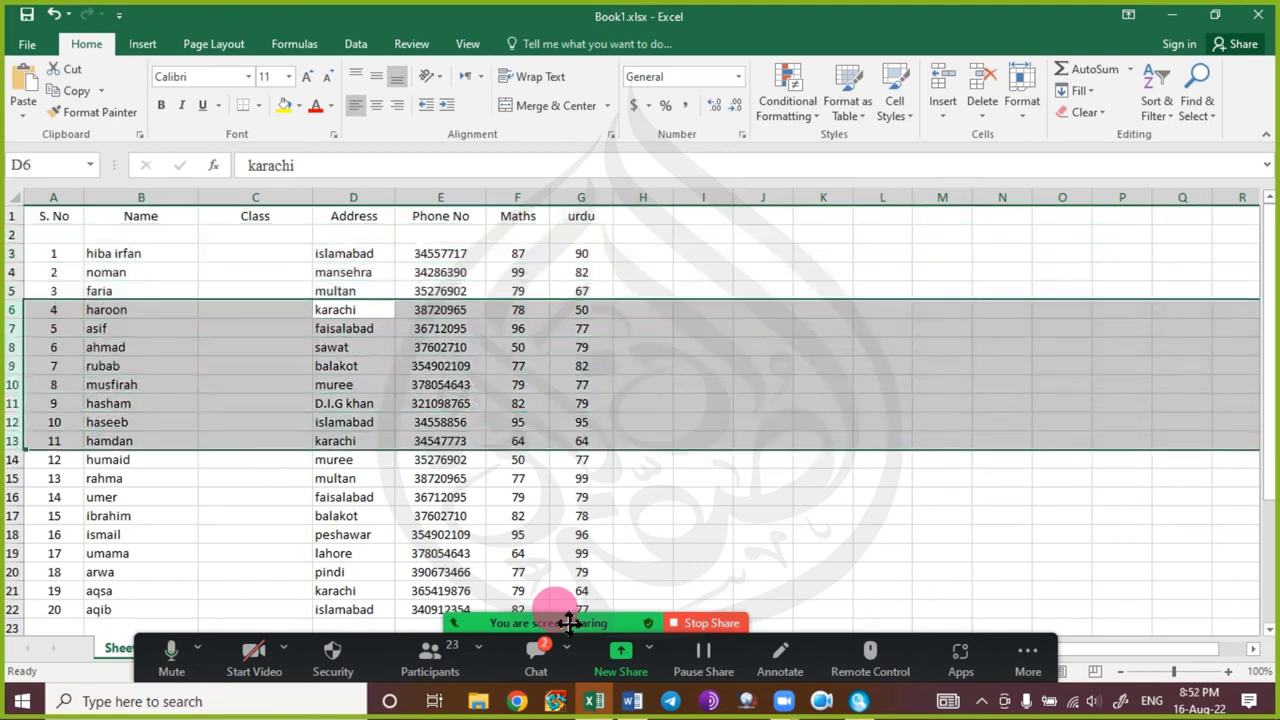
{"action": "key", "text": "Right"}
{"action": "key", "text": "Left"}
{"action": "key", "text": "Down"}
{"action": "key", "text": "Down"}
{"action": "key", "text": "Down"}
{"action": "key", "text": "Down"}
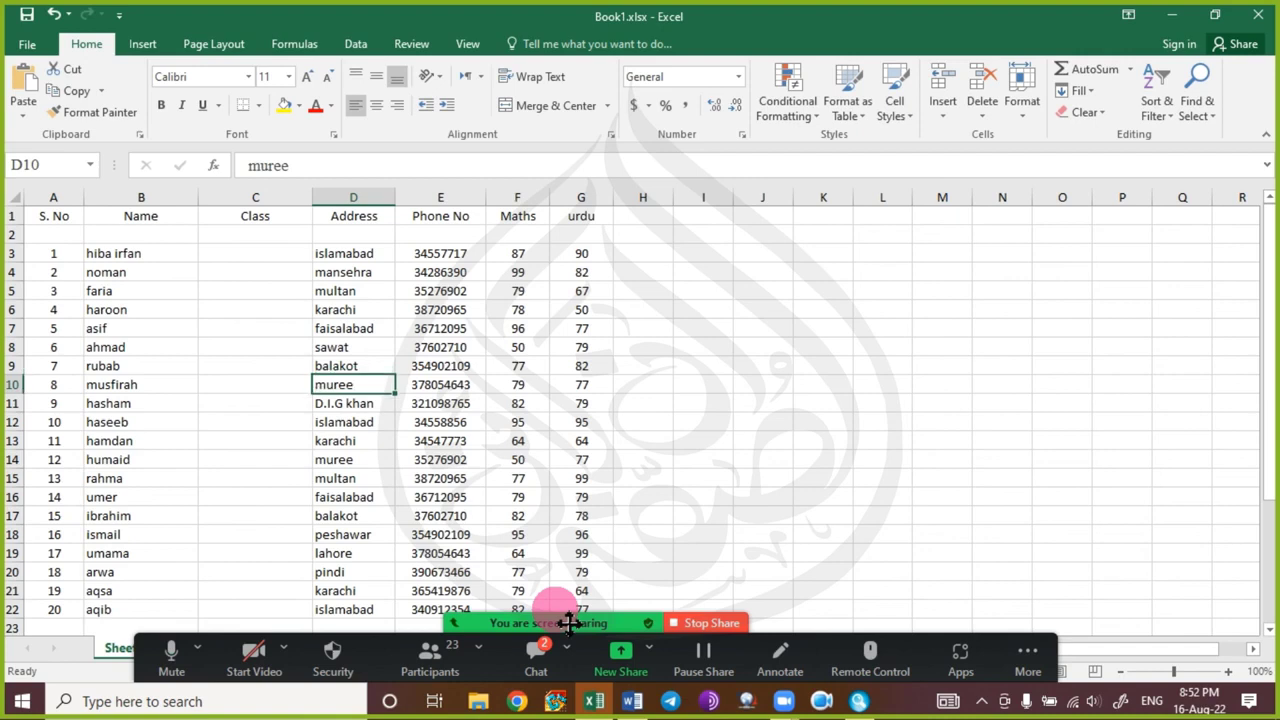
{"action": "key", "text": "Down"}
{"action": "key", "text": "Down"}
{"action": "key", "text": "Down"}
{"action": "key", "text": "Down"}
{"action": "key", "text": "Down"}
{"action": "key", "text": "Down"}
{"action": "key", "text": "Down"}
{"action": "key", "text": "Down"}
{"action": "key", "text": "Down"}
{"action": "key", "text": "Down"}
{"action": "key", "text": "Down"}
{"action": "key", "text": "Down"}
{"action": "key", "text": "Right"}
{"action": "key", "text": "Up"}
{"action": "key", "text": "Up"}
{"action": "key", "text": "Up"}
{"action": "key", "text": "Up"}
{"action": "key", "text": "Up"}
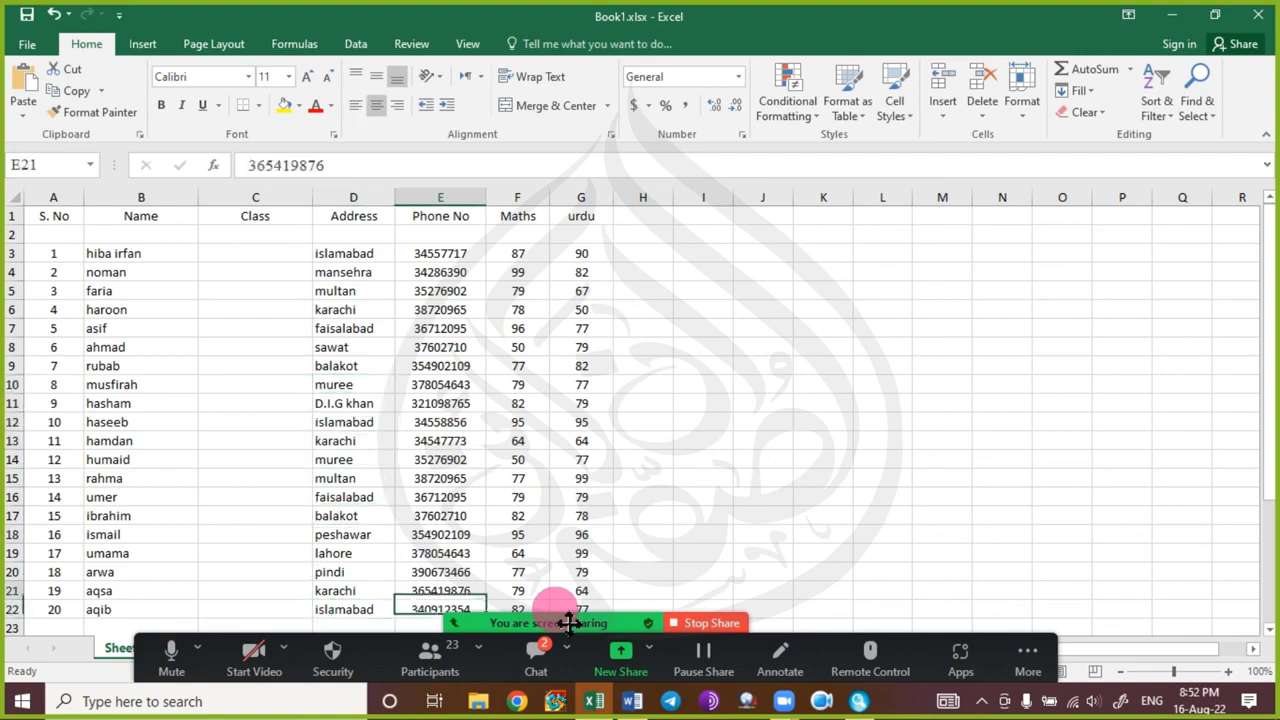
{"action": "key", "text": "Up"}
{"action": "key", "text": "Up"}
{"action": "key", "text": "Up"}
{"action": "key", "text": "Up"}
{"action": "key", "text": "Up"}
{"action": "key", "text": "Up"}
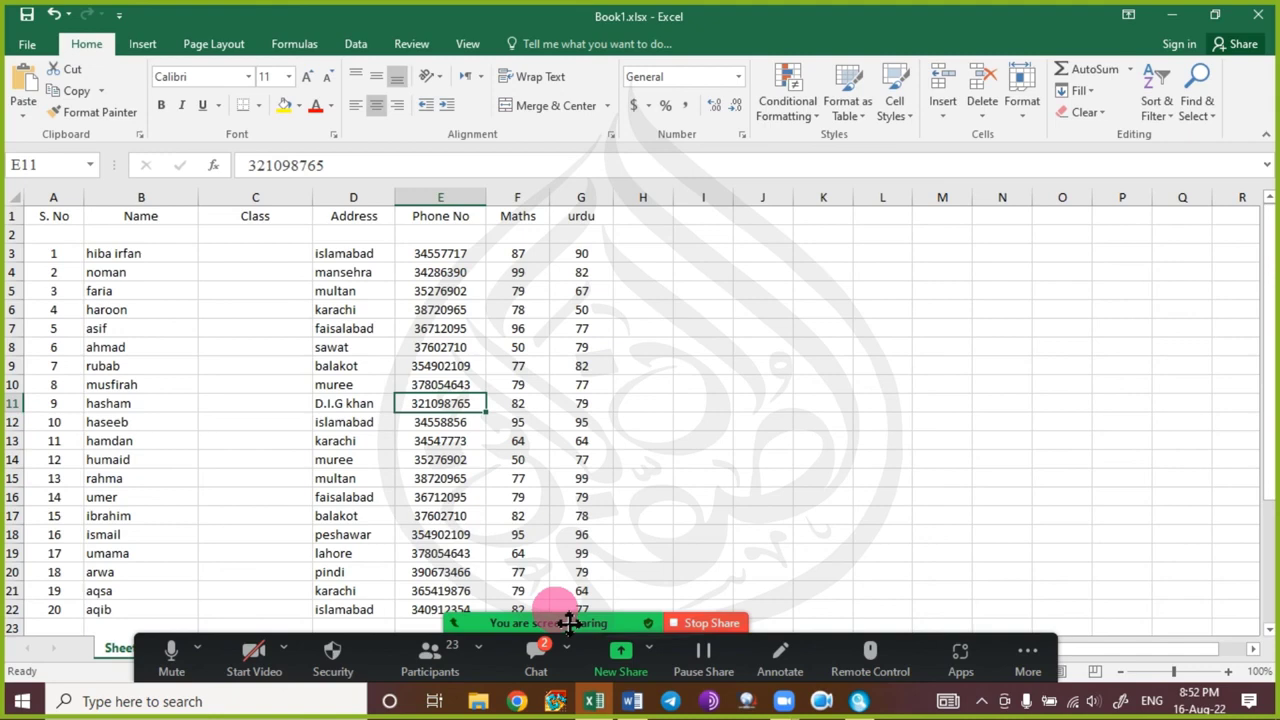
{"action": "key", "text": "ctrl+space"}
{"action": "key", "text": "shift+Left"}
{"action": "key", "text": "shift+Left"}
{"action": "key", "text": "shift+Left"}
{"action": "key", "text": "shift+Left"}
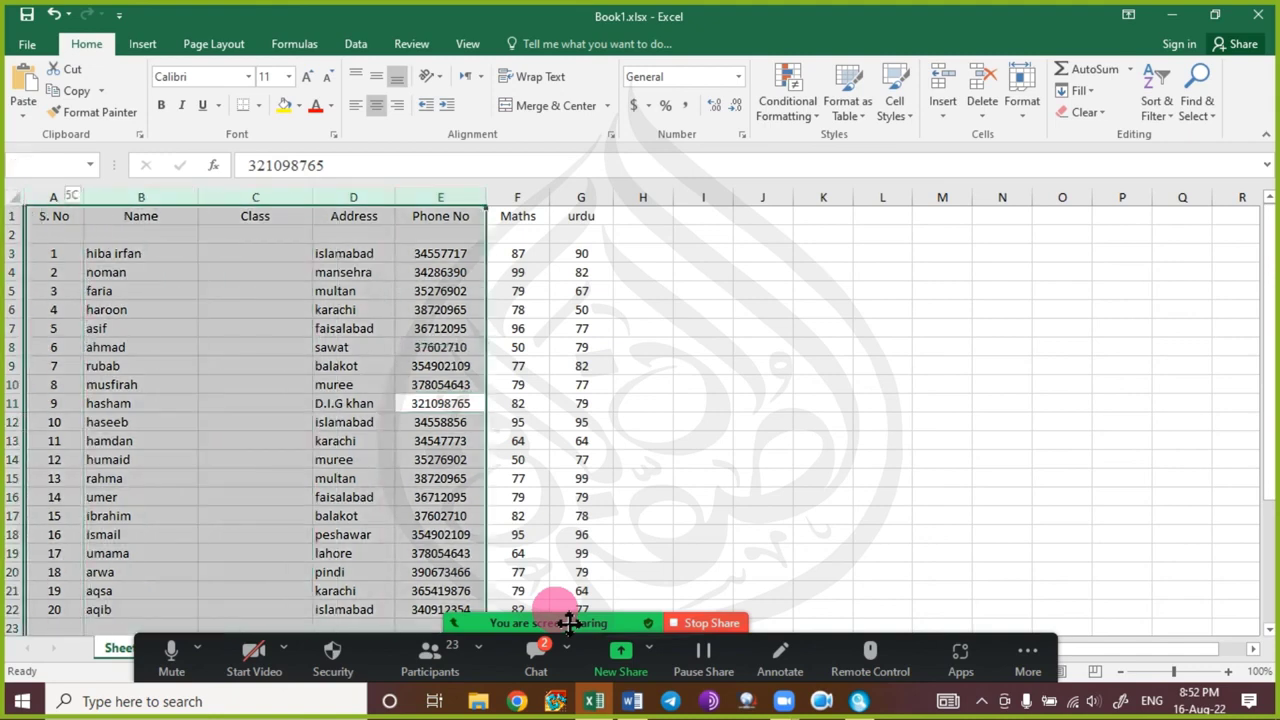
{"action": "key", "text": "shift+Right"}
{"action": "key", "text": "shift+Right"}
{"action": "key", "text": "shift+Right"}
{"action": "key", "text": "shift+Right"}
{"action": "key", "text": "shift+Right"}
{"action": "key", "text": "shift+Right"}
{"action": "key", "text": "shift+Right"}
{"action": "key", "text": "shift+Right"}
{"action": "key", "text": "shift+Right"}
{"action": "key", "text": "shift+Right"}
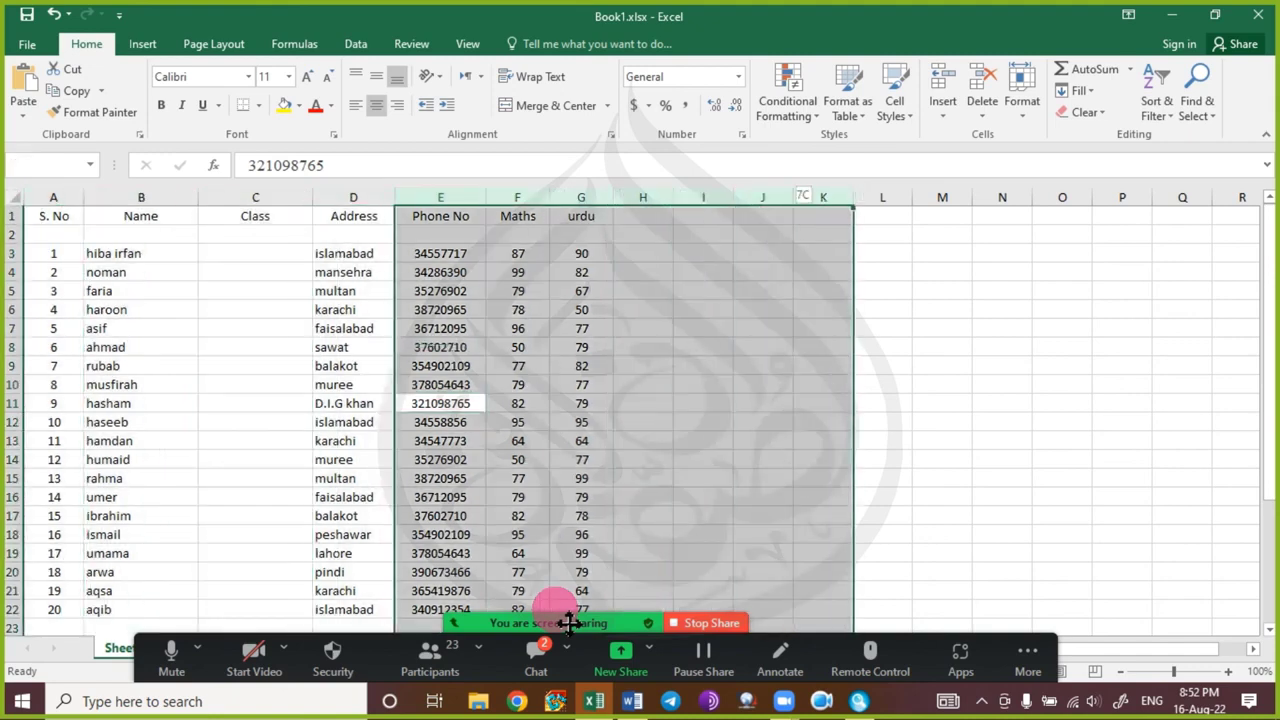
{"action": "key", "text": "shift+Left"}
{"action": "key", "text": "shift+Left"}
{"action": "key", "text": "shift+Left"}
{"action": "key", "text": "shift+Left"}
{"action": "key", "text": "Left"}
{"action": "key", "text": "shift+space"}
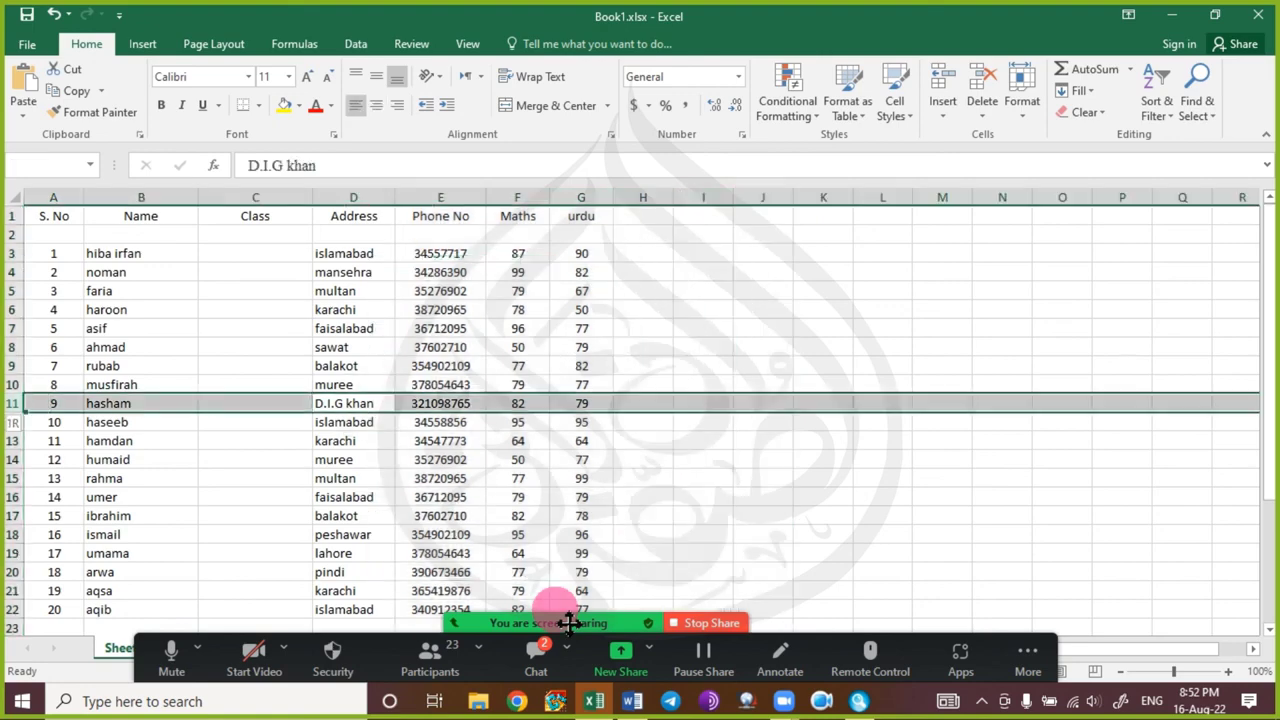
{"action": "key", "text": "shift+Down"}
{"action": "key", "text": "shift+Down"}
{"action": "key", "text": "shift+Down"}
{"action": "key", "text": "shift+Down"}
{"action": "key", "text": "shift+Down"}
{"action": "key", "text": "shift+Down"}
{"action": "key", "text": "shift+Down"}
{"action": "key", "text": "shift+Down"}
{"action": "key", "text": "shift+Down"}
{"action": "key", "text": "shift+Down"}
{"action": "key", "text": "shift+Down"}
{"action": "key", "text": "shift+Up"}
{"action": "key", "text": "shift+Up"}
{"action": "key", "text": "shift+Up"}
{"action": "key", "text": "shift+Up"}
{"action": "key", "text": "shift+Up"}
{"action": "key", "text": "shift+Up"}
{"action": "key", "text": "shift+Up"}
{"action": "key", "text": "shift+Up"}
{"action": "key", "text": "shift+Up"}
{"action": "key", "text": "shift+Up"}
{"action": "key", "text": "shift+Up"}
{"action": "key", "text": "shift+Up"}
{"action": "key", "text": "shift+Up"}
{"action": "key", "text": "shift+Up"}
{"action": "key", "text": "shift+Up"}
{"action": "key", "text": "shift+Up"}
{"action": "key", "text": "shift+Up"}
{"action": "key", "text": "shift+Up"}
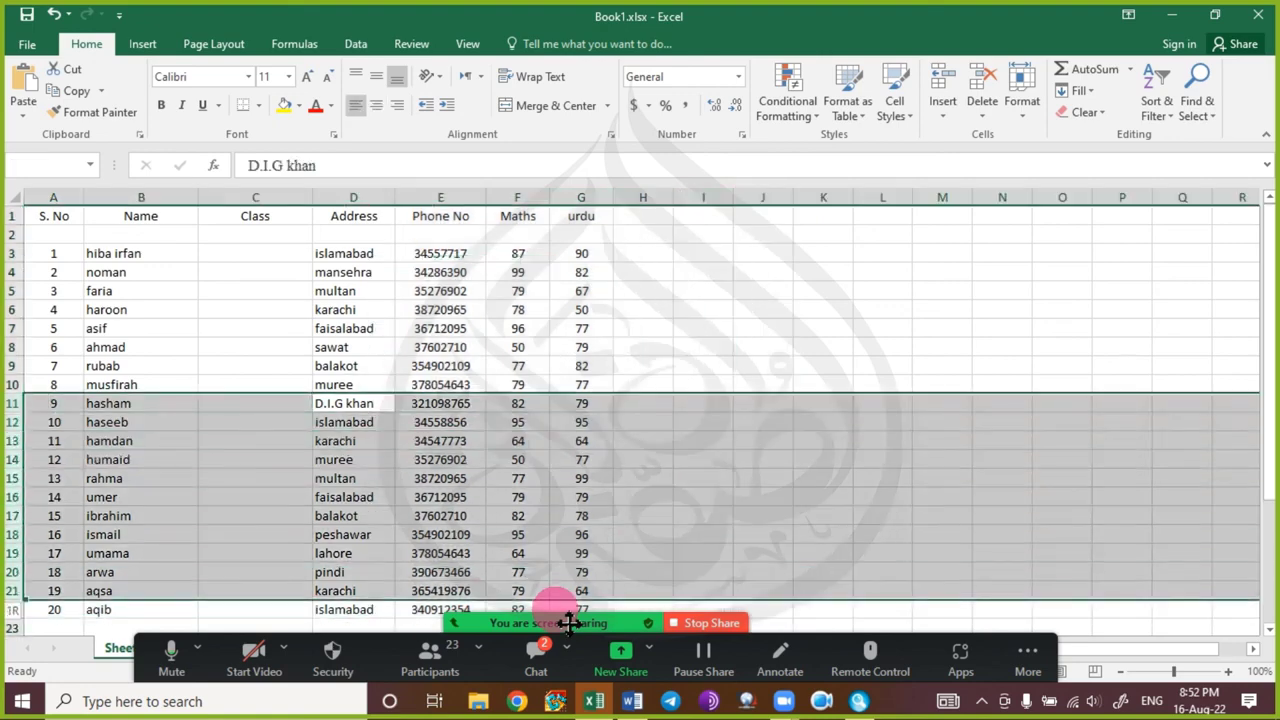
{"action": "key", "text": "Down"}
{"action": "key", "text": "Down"}
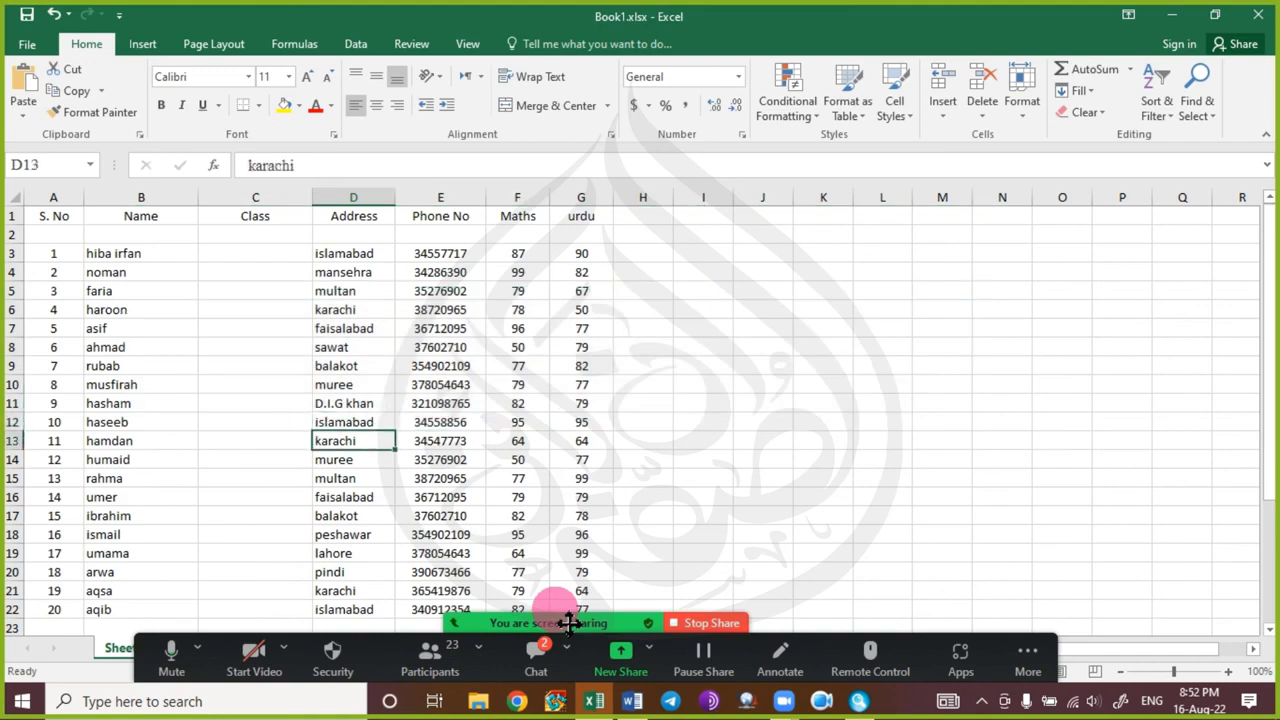
{"action": "key", "text": "ctrl+Up"}
{"action": "key", "text": "Left"}
{"action": "key", "text": "Left"}
{"action": "key", "text": "Left"}
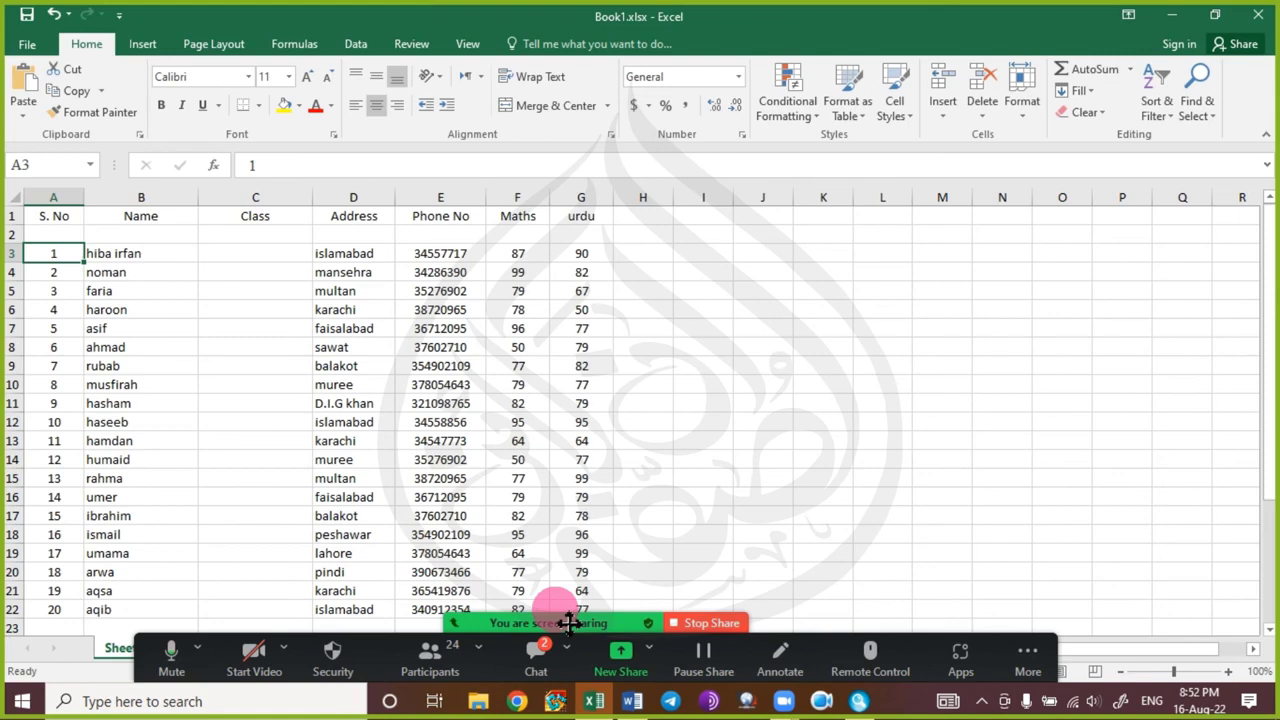
Delete the empty Class column C through its header's right-click menu.
{"action": "key", "text": "Right"}
{"action": "key", "text": "Right"}
{"action": "key", "text": "Right"}
{"action": "key", "text": "Right"}
{"action": "key", "text": "Right"}
{"action": "key", "text": "Right"}
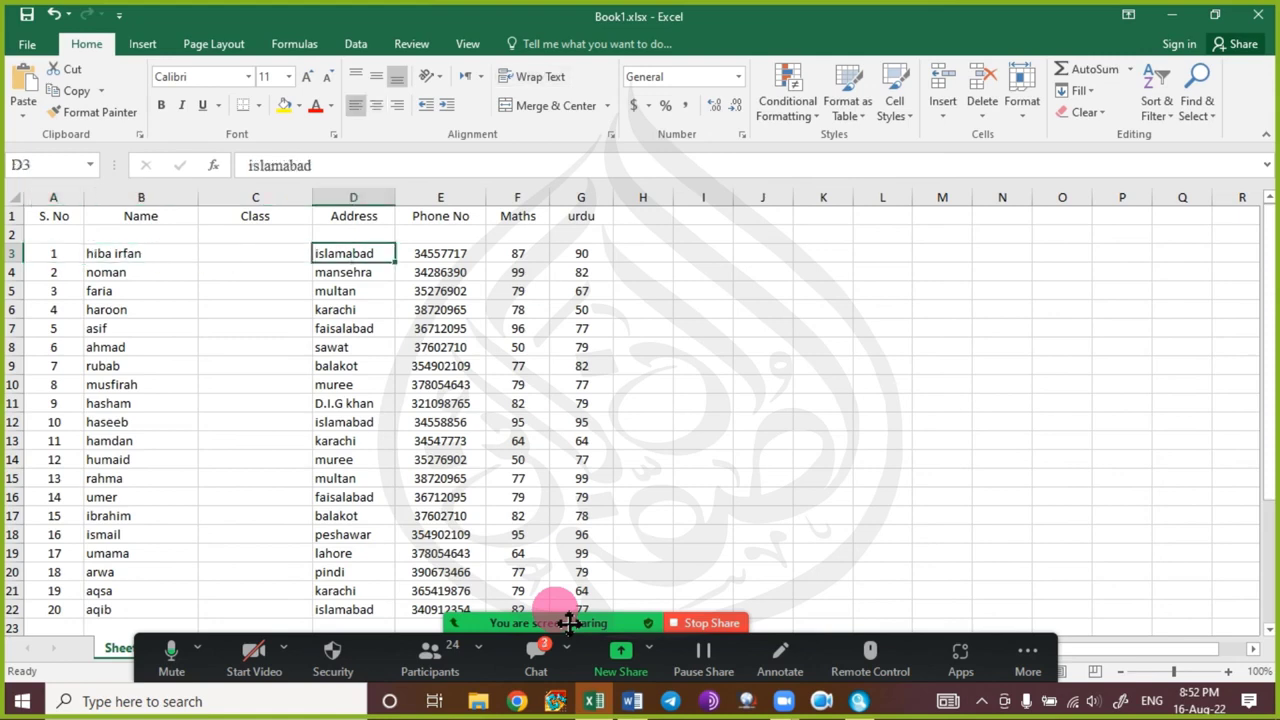
{"action": "key", "text": "Left"}
{"action": "key", "text": "Left"}
{"action": "key", "text": "Left"}
{"action": "key", "text": "Left"}
{"action": "key", "text": "Left"}
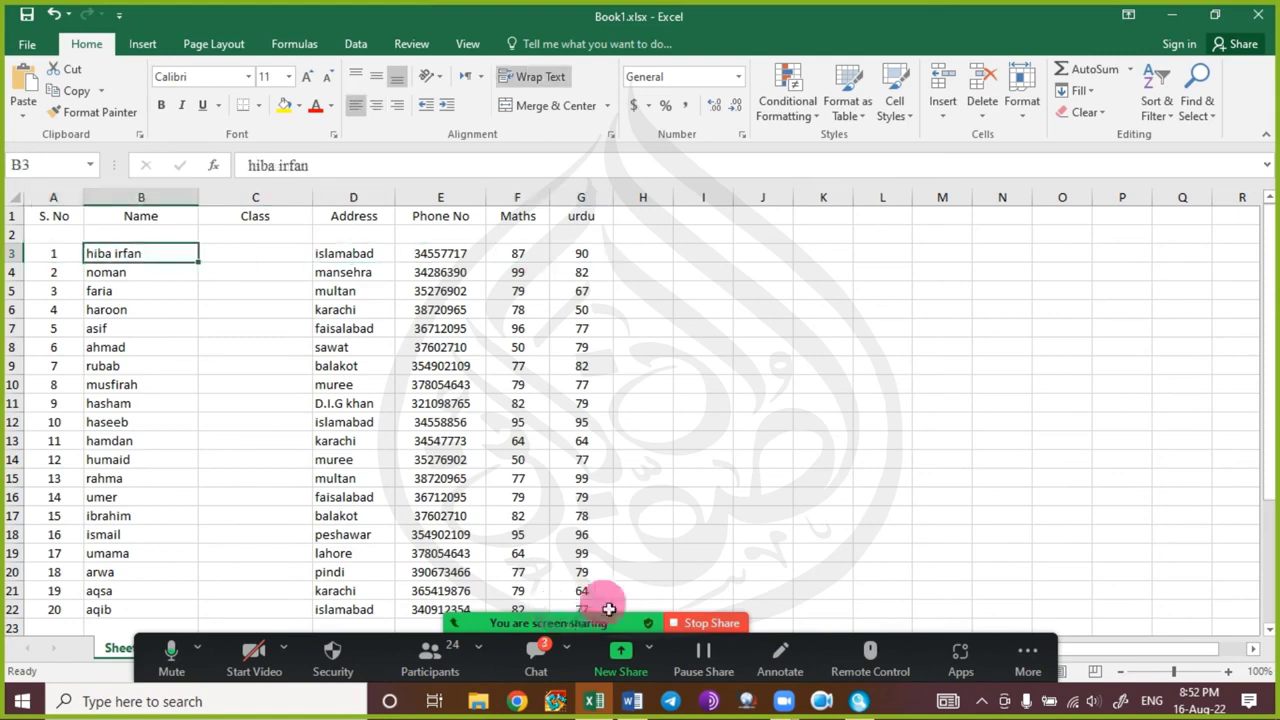
{"action": "right_click", "coordinate": [302, 197]}
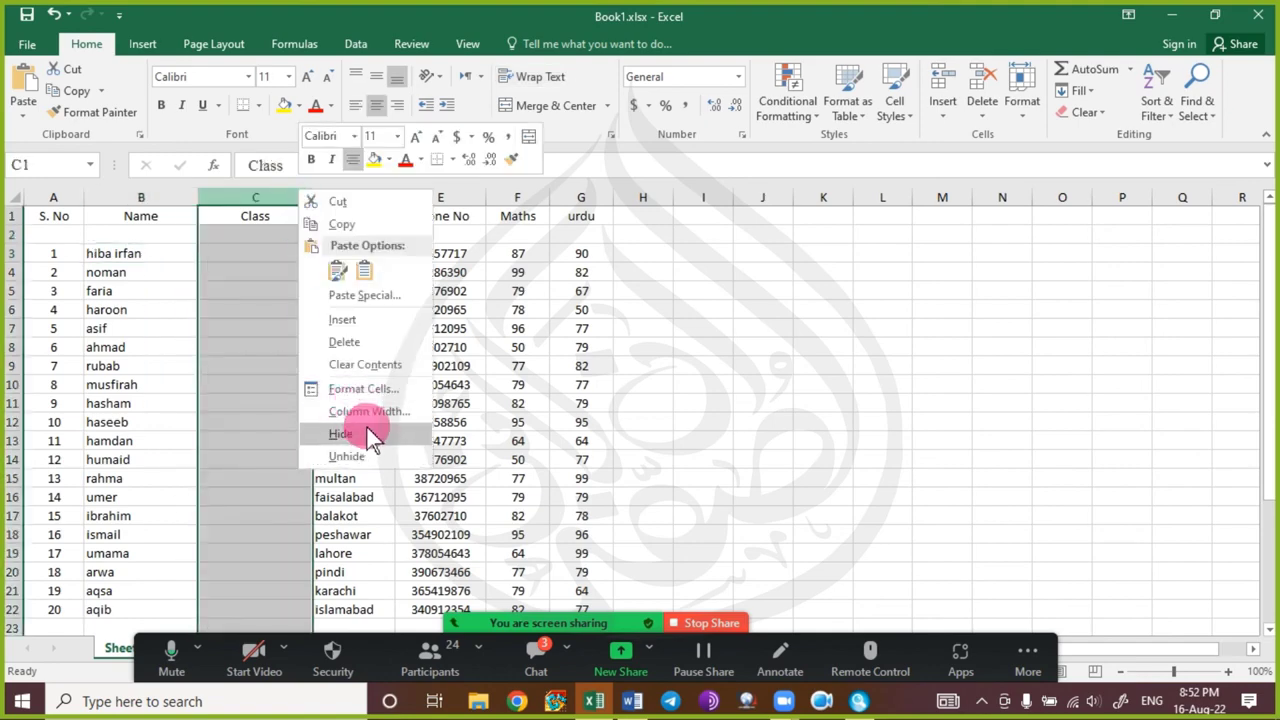
{"action": "left_click", "coordinate": [400, 342]}
{"action": "left_click", "coordinate": [234, 403]}
Jump from column A to row 3's data end, its start, and the last student row, then open the meeting chat.
{"action": "left_click", "coordinate": [57, 240]}
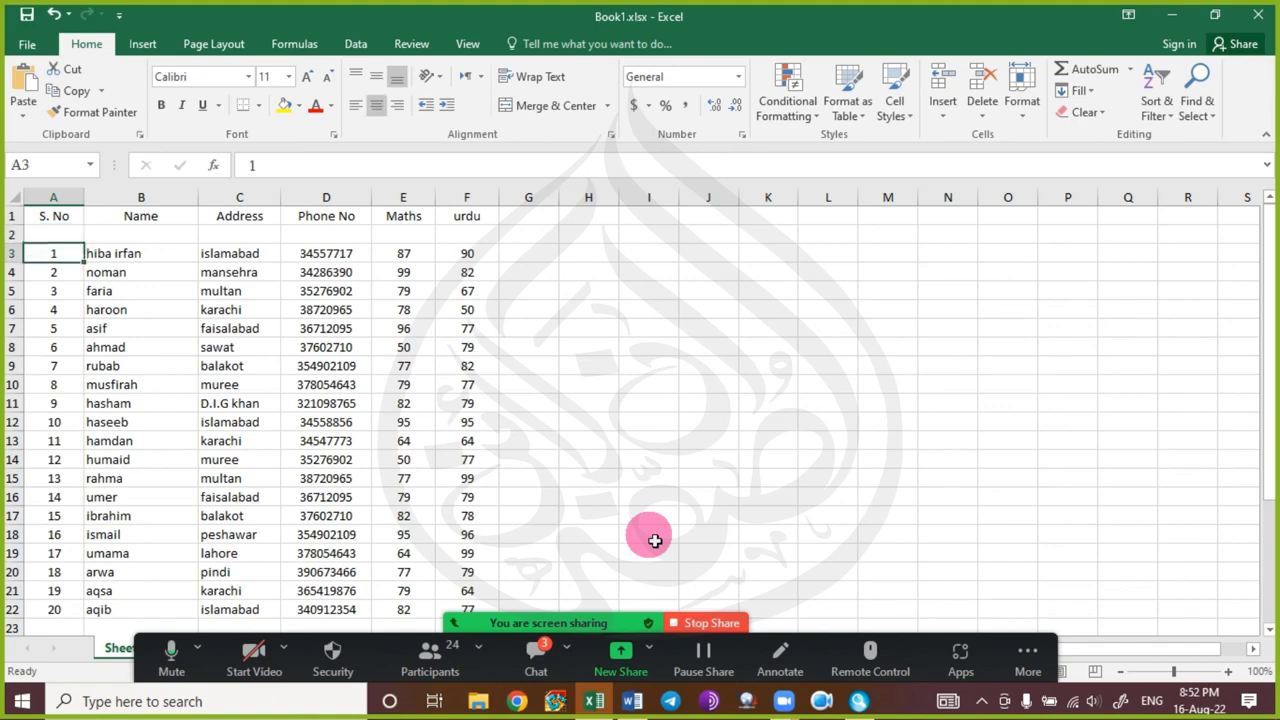
{"action": "key", "text": "Right"}
{"action": "key", "text": "Right"}
{"action": "key", "text": "Right"}
{"action": "key", "text": "Right"}
{"action": "key", "text": "Right"}
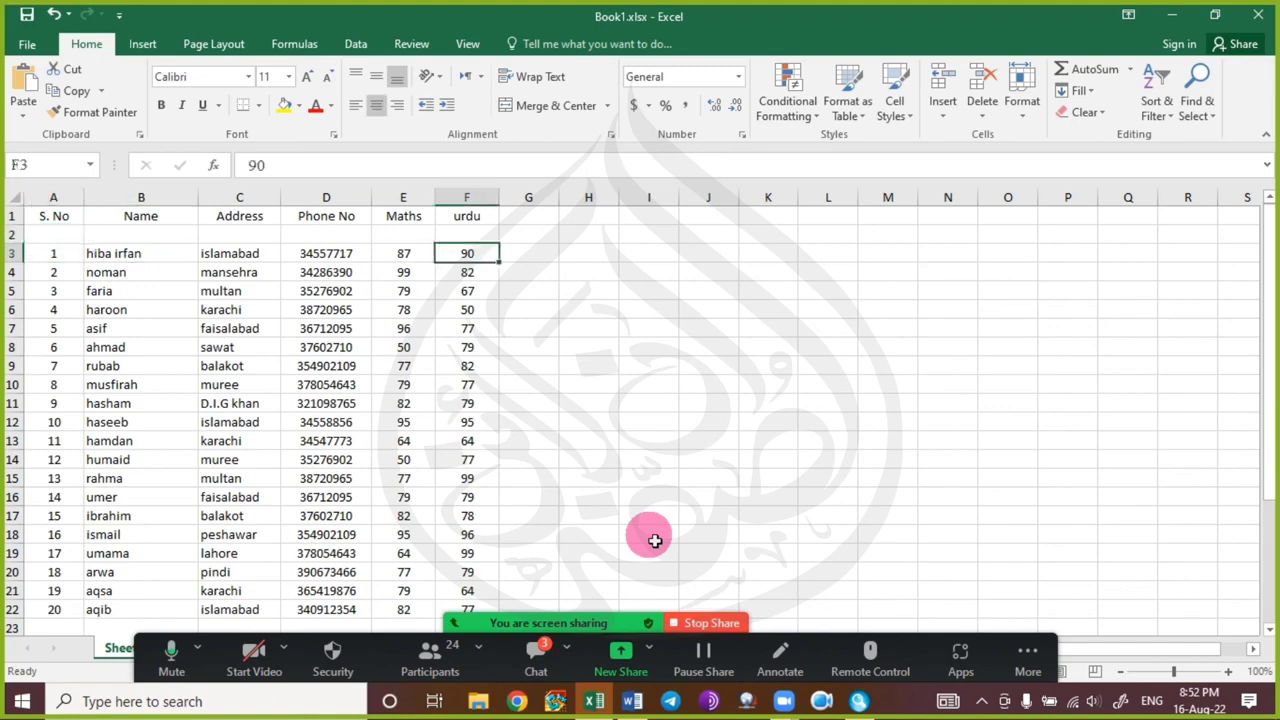
{"action": "key", "text": "Home"}
{"action": "key", "text": "ctrl+Down"}
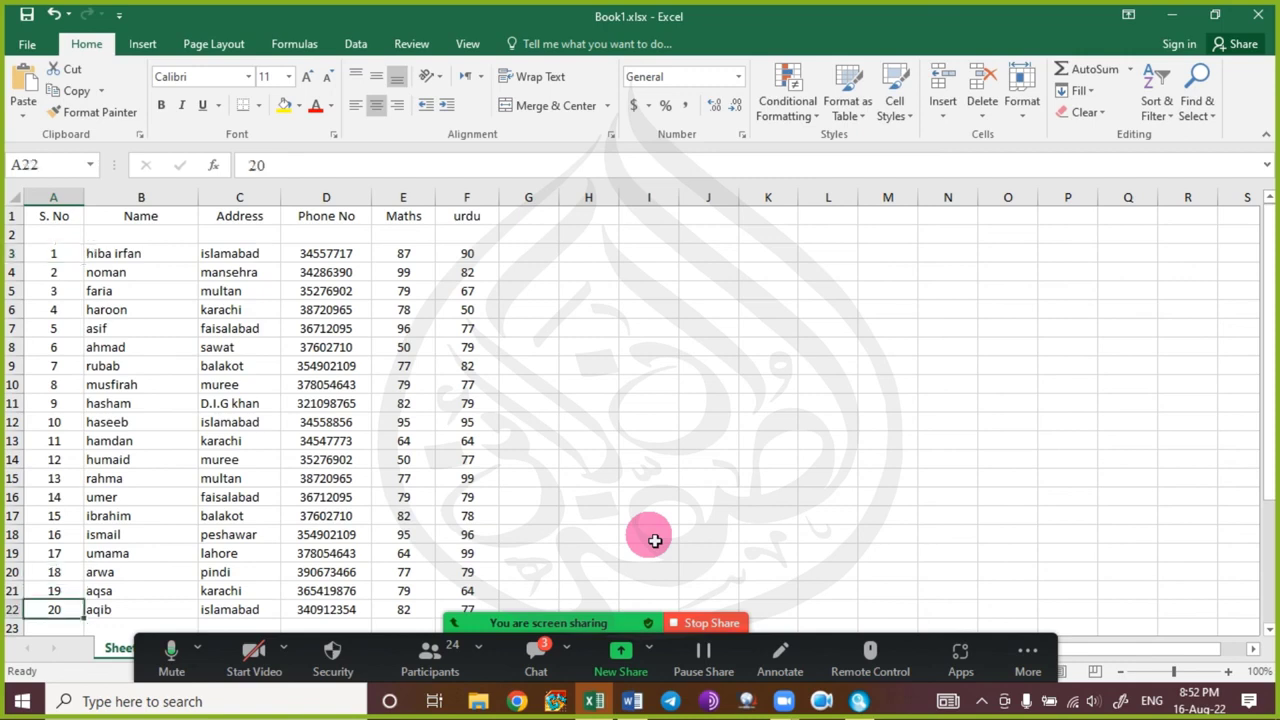
{"action": "left_click", "coordinate": [538, 652]}
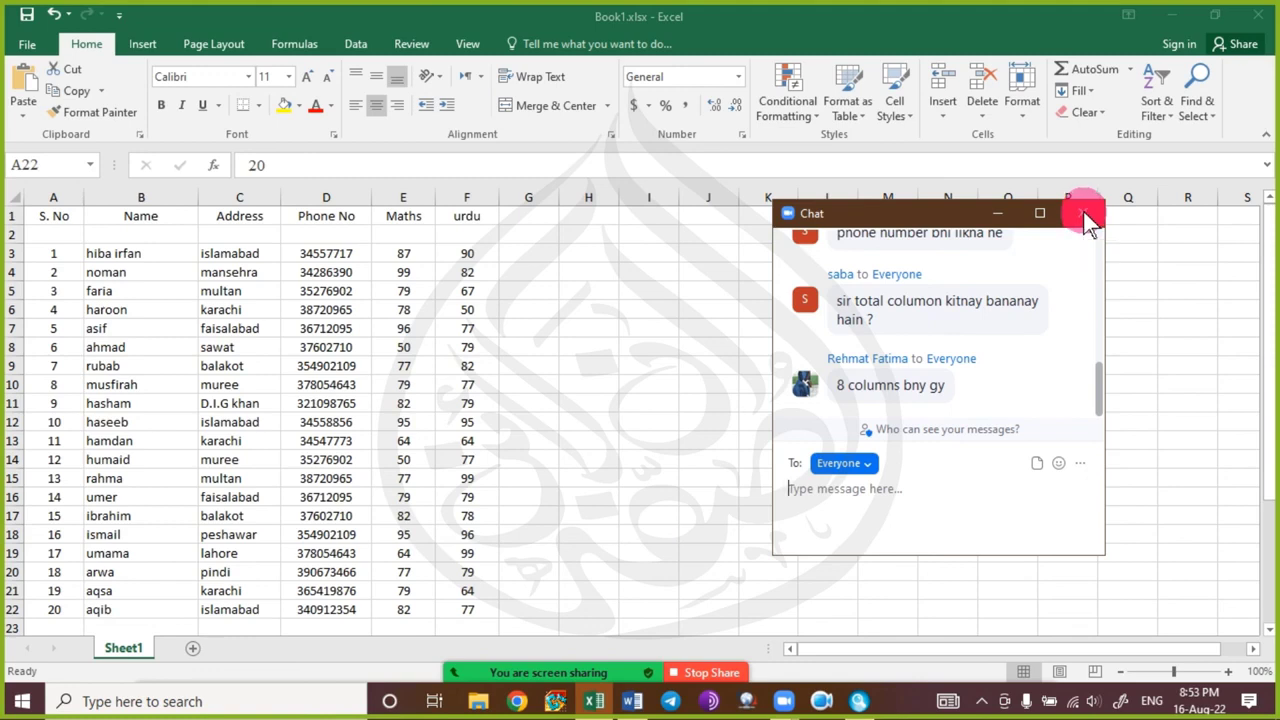
{"action": "left_click", "coordinate": [1087, 214]}
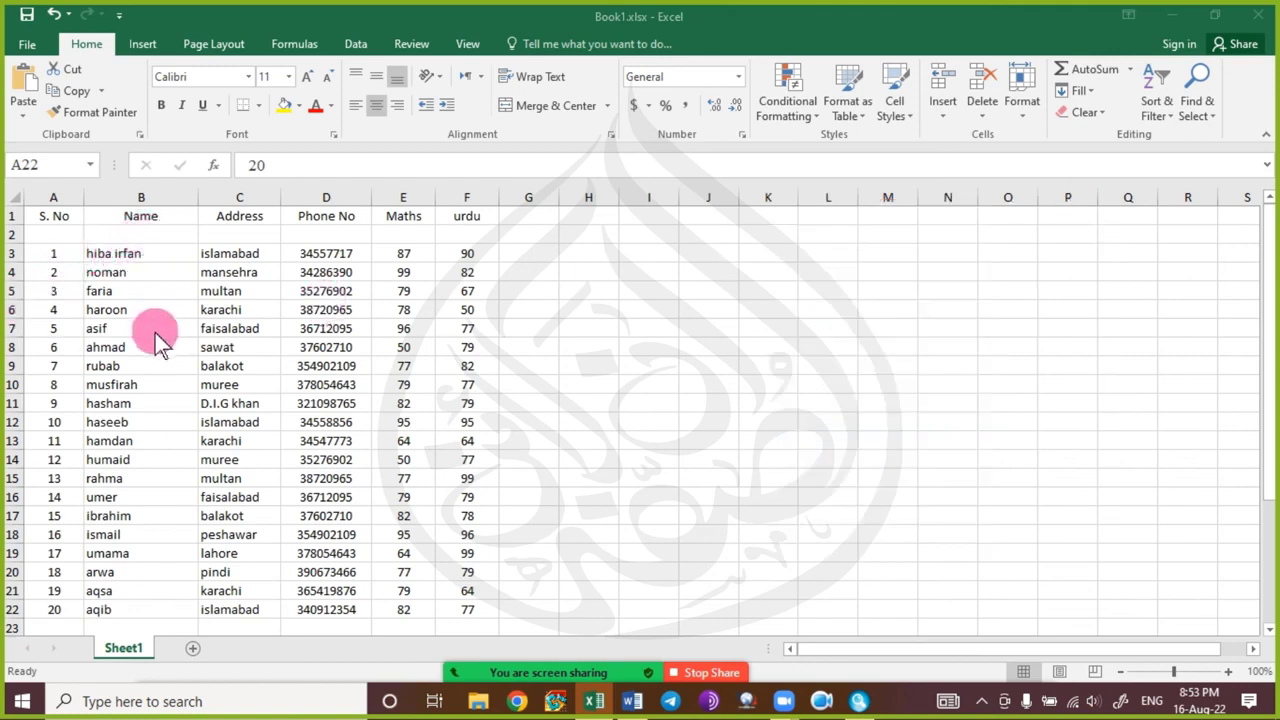
From A3, practise selecting the whole data block and row 3's data with Ctrl+Shift+Arrow keys.
{"action": "left_click", "coordinate": [67, 255]}
{"action": "left_click", "coordinate": [42, 253]}
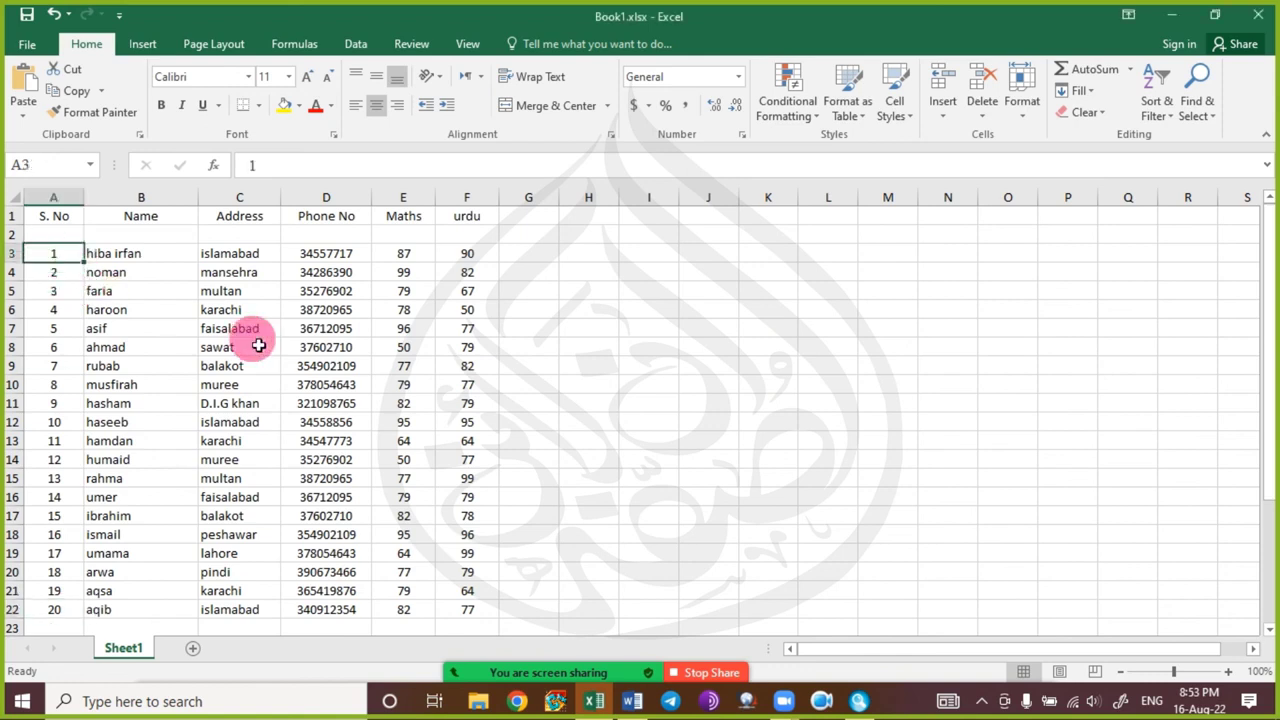
{"action": "key", "text": "ctrl+a"}
{"action": "key", "text": "Left"}
{"action": "key", "text": "ctrl+shift+Right"}
{"action": "key", "text": "ctrl+shift+Left"}
{"action": "key", "text": "ctrl+shift+Right"}
{"action": "key", "text": "ctrl+shift+Left"}
{"action": "key", "text": "ctrl+shift+Right"}
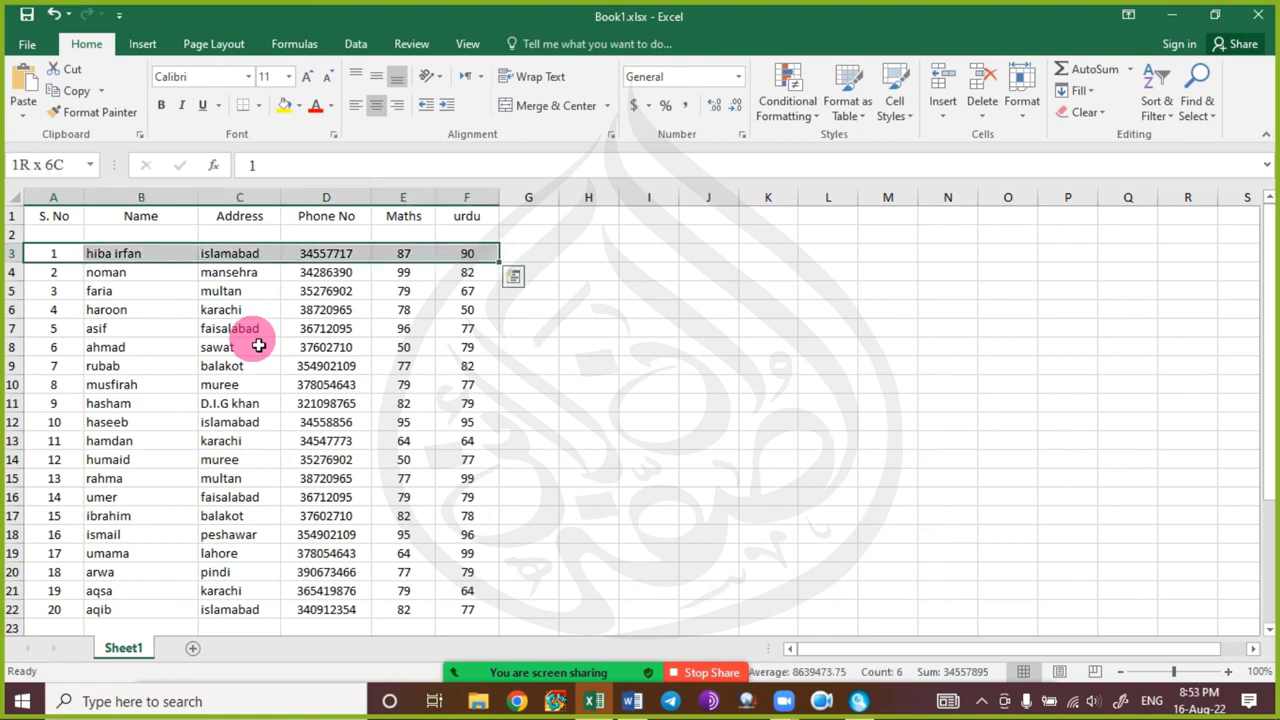
{"action": "key", "text": "ctrl+shift+Down"}
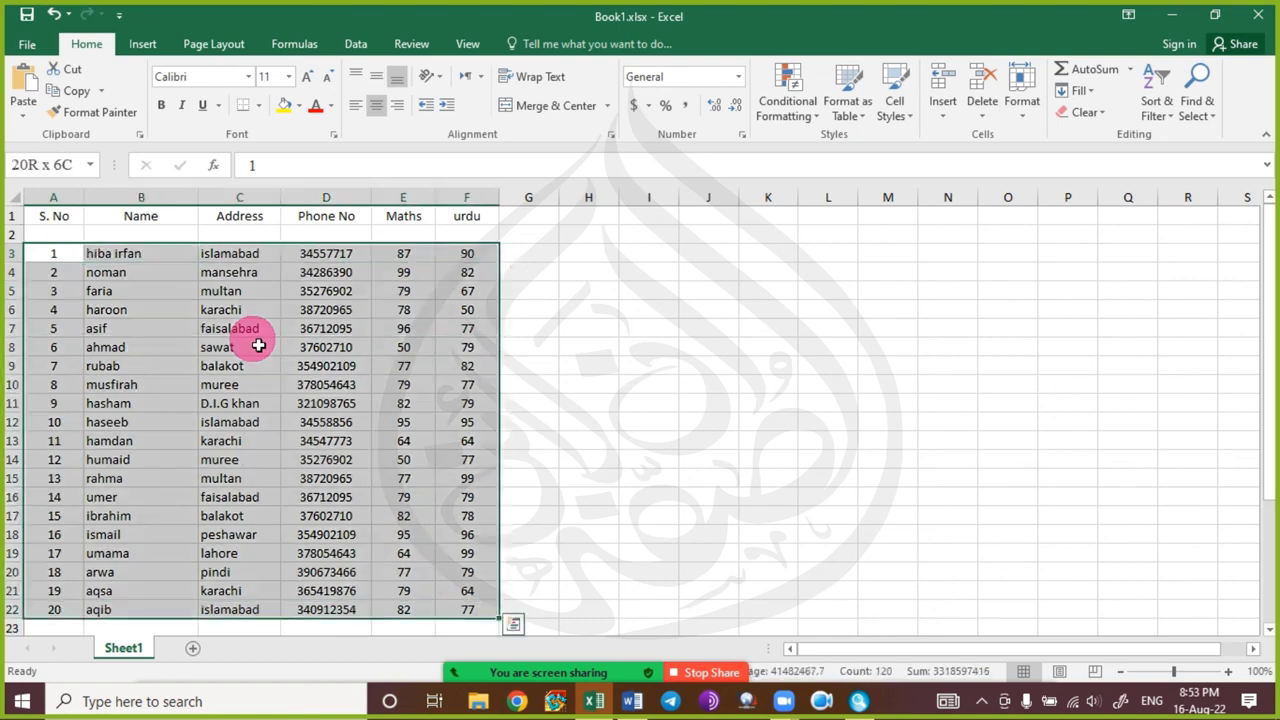
{"action": "key", "text": "ctrl+shift+Up"}
{"action": "key", "text": "ctrl+shift+Left"}
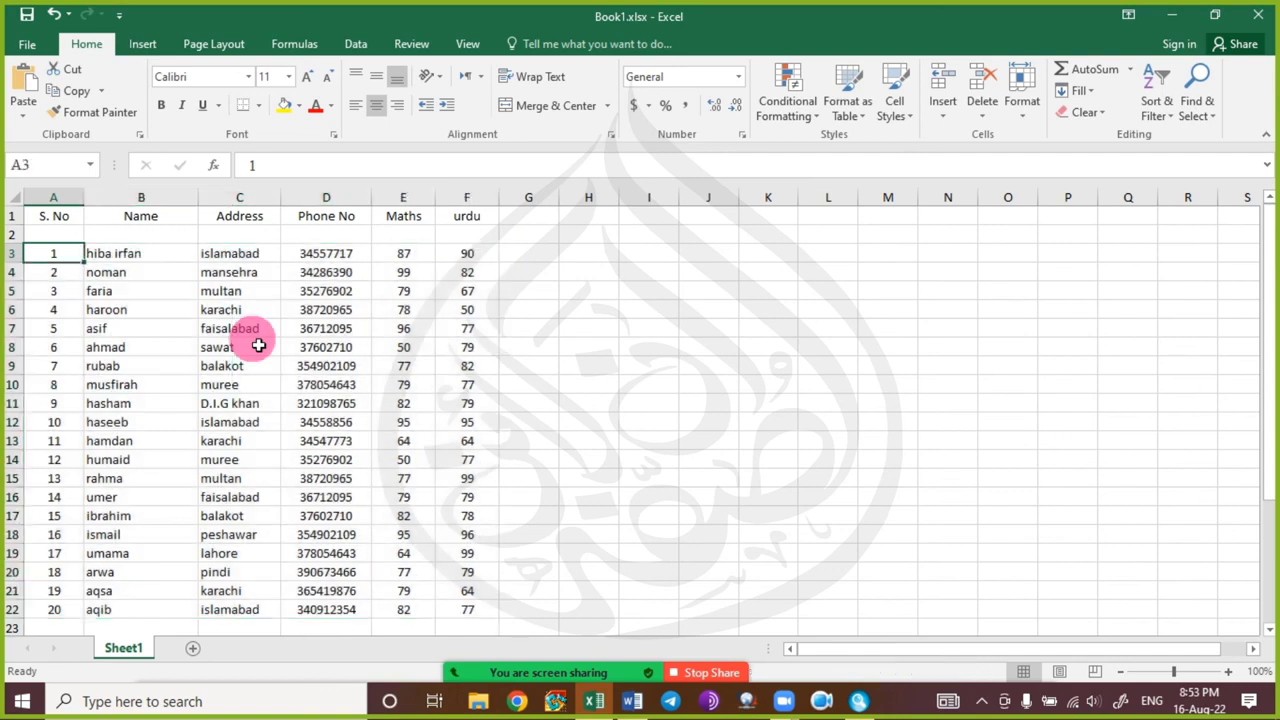
Select the serial numbers down to row 22, extend across to urdu, then reselect the full student block.
{"action": "key", "text": "ctrl+shift+Down"}
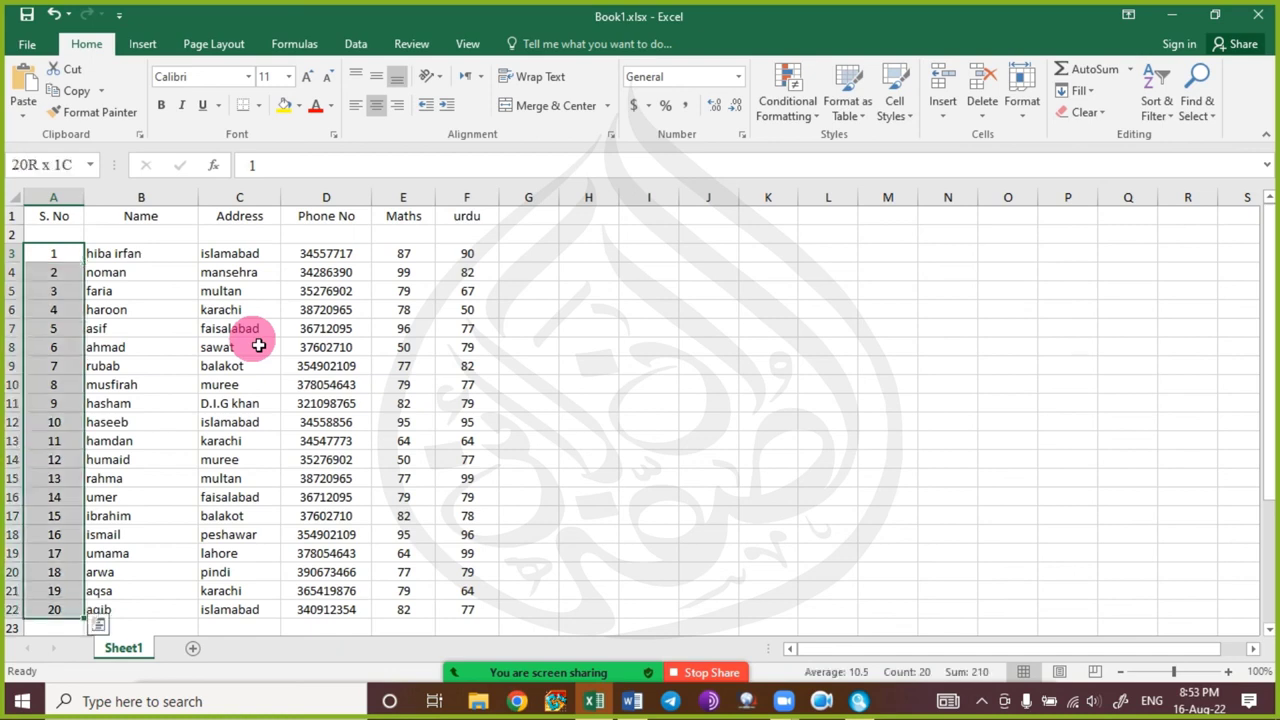
{"action": "key", "text": "ctrl+shift+Right"}
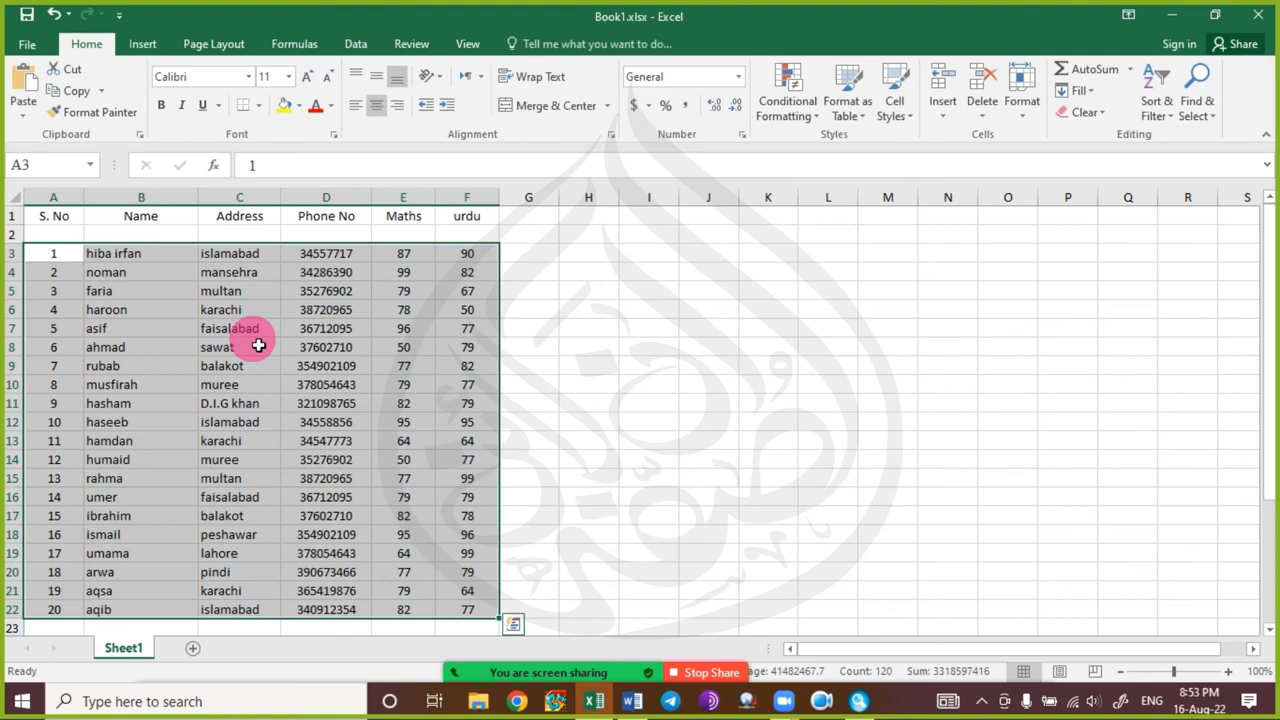
{"action": "key", "text": "Left"}
{"action": "key", "text": "Right"}
{"action": "key", "text": "Left"}
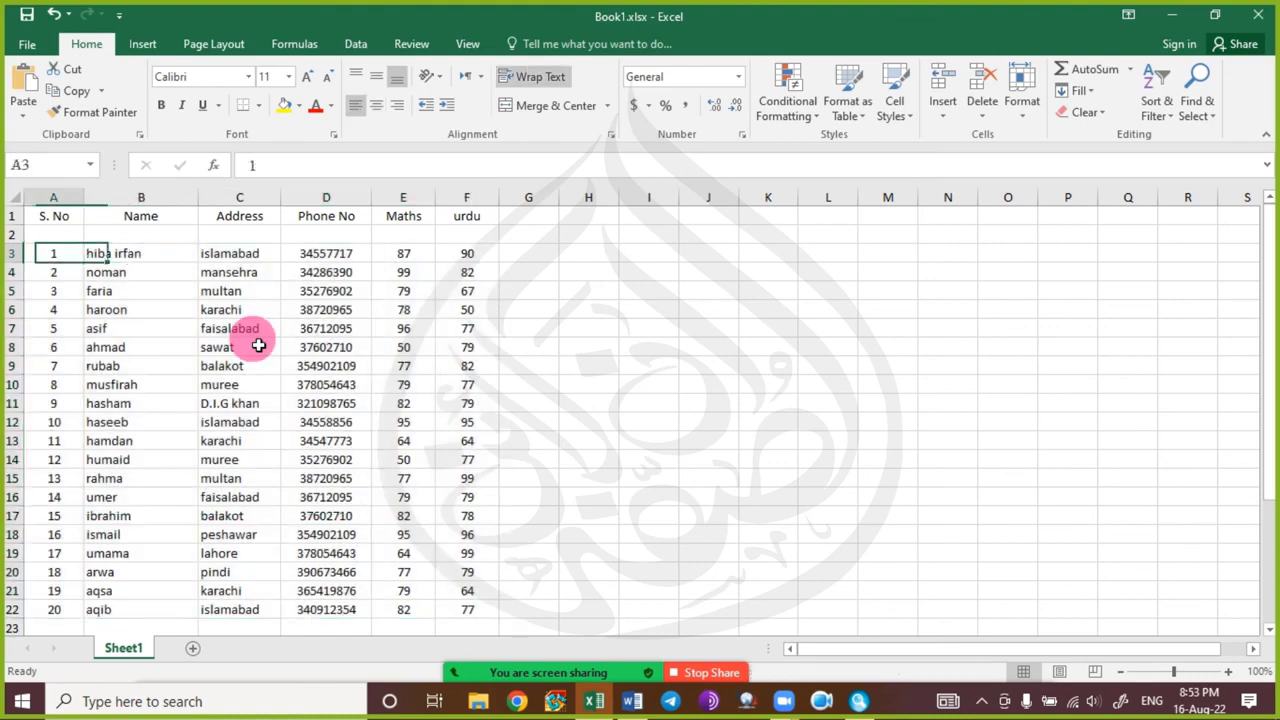
{"action": "key", "text": "ctrl+shift+Right"}
{"action": "key", "text": "ctrl+shift+Down"}
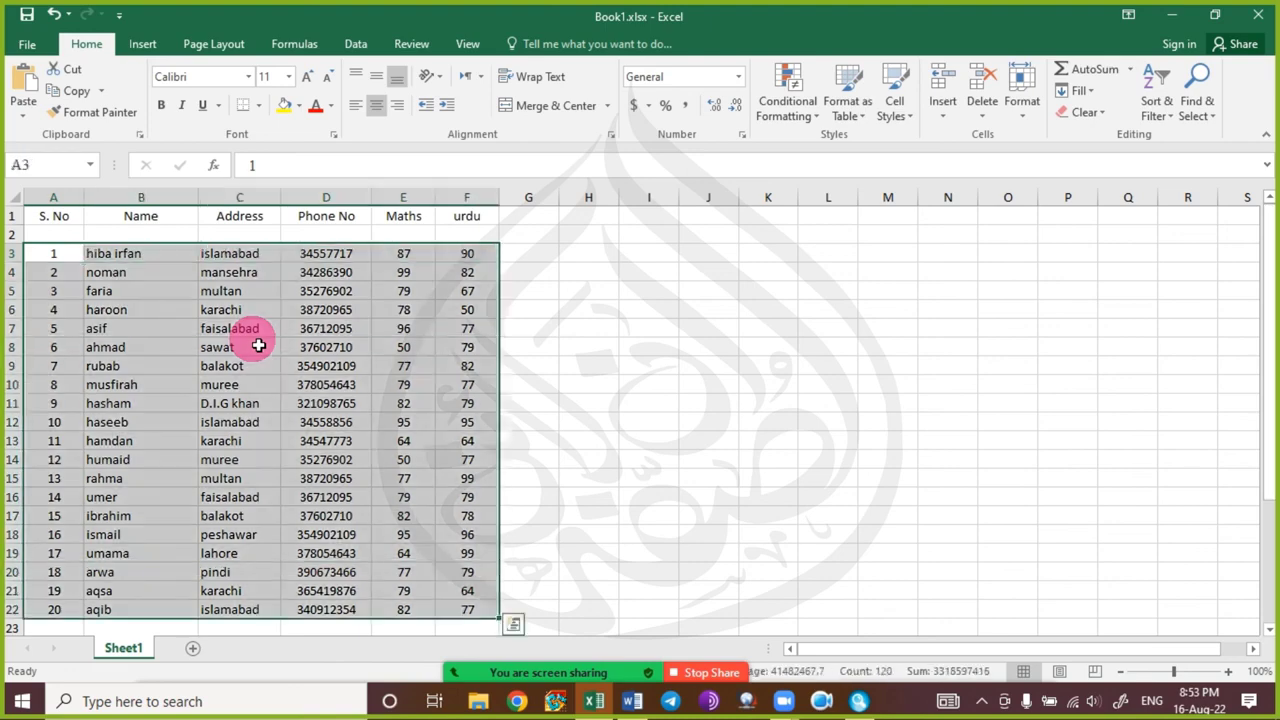
{"action": "key", "text": "Up"}
{"action": "key", "text": "Right"}
{"action": "key", "text": "Down"}
{"action": "key", "text": "Left"}
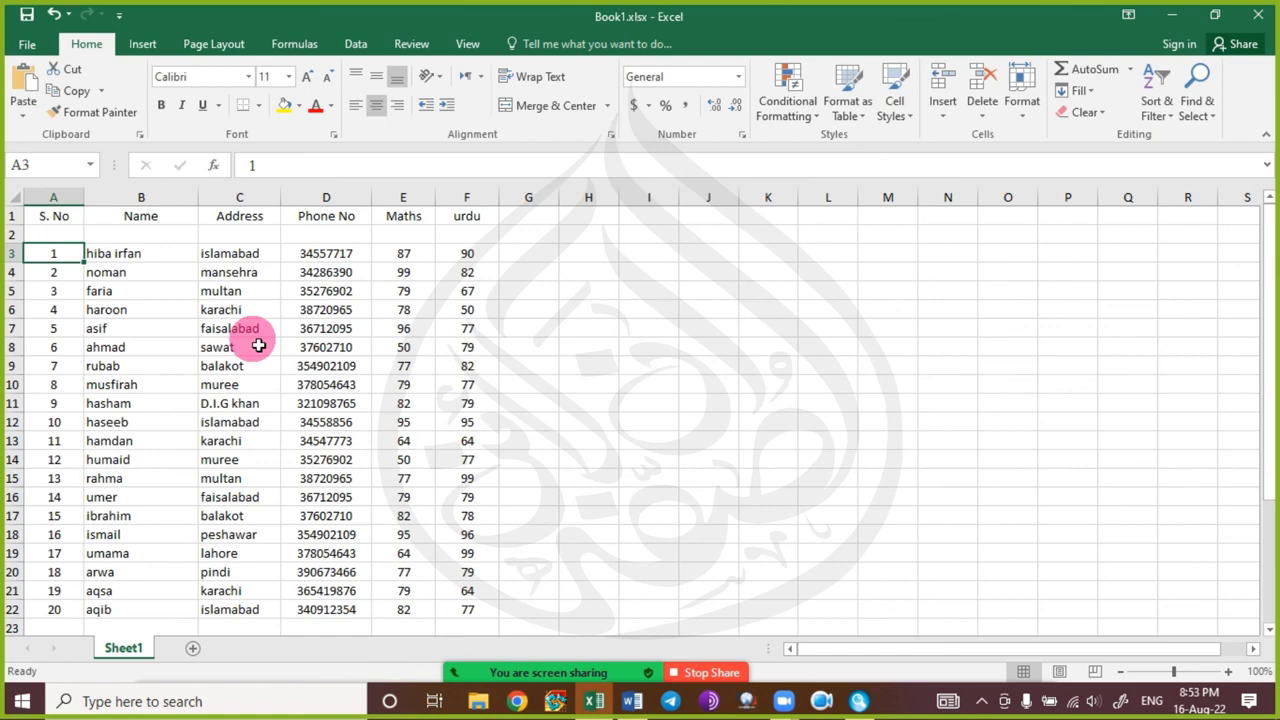
{"action": "key", "text": "Right"}
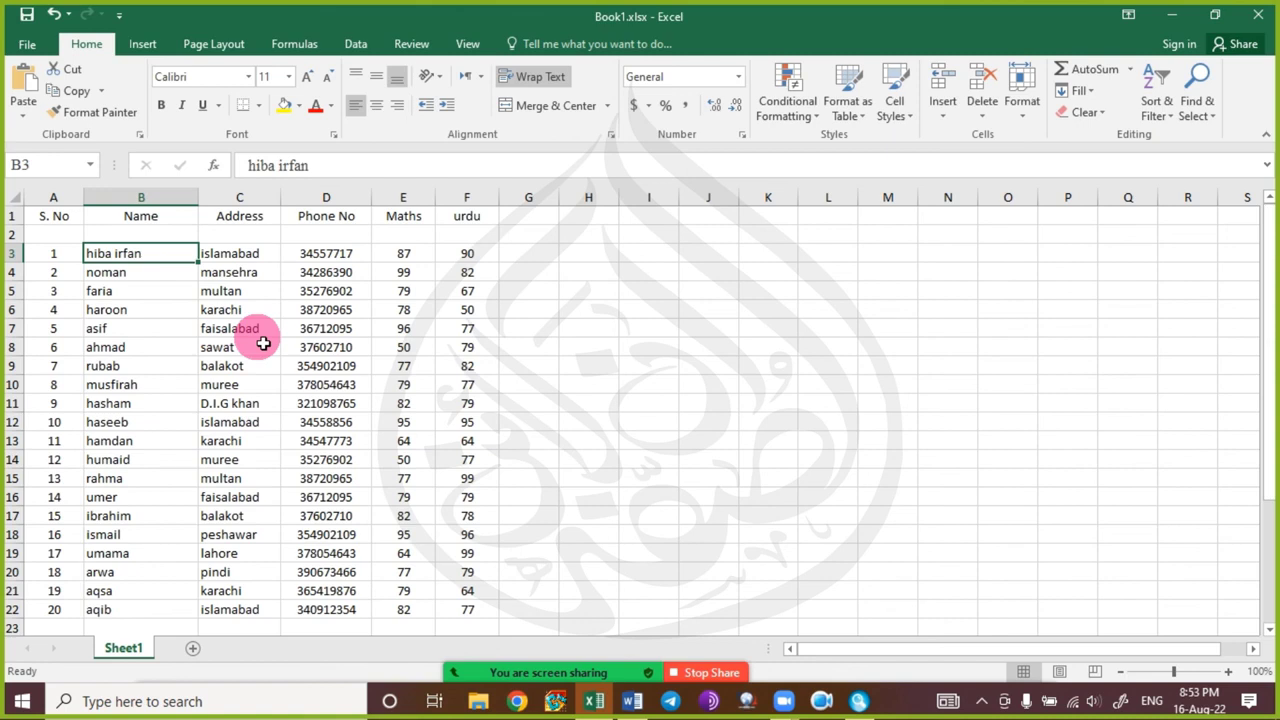
{"action": "key", "text": "ctrl+shift+Down"}
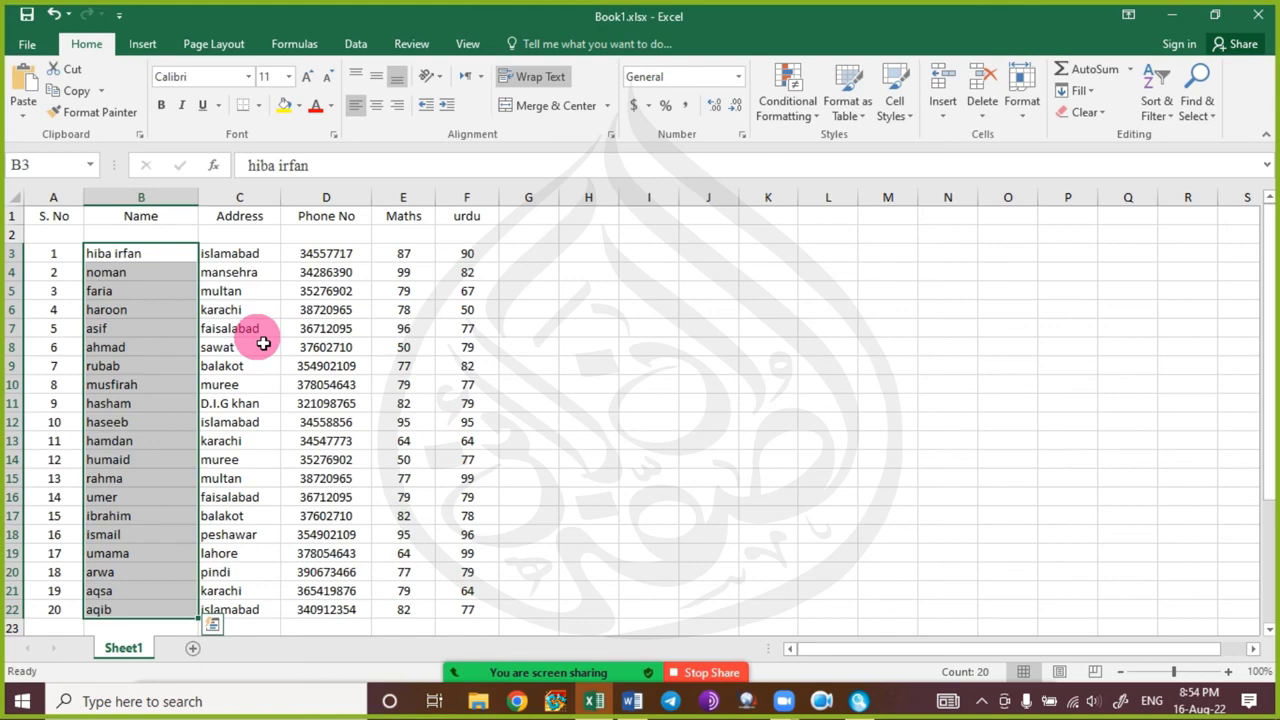
Check the meeting chat twice, then select the names haroon and asif in B6:B7.
{"action": "mouse_move", "coordinate": [571, 634]}
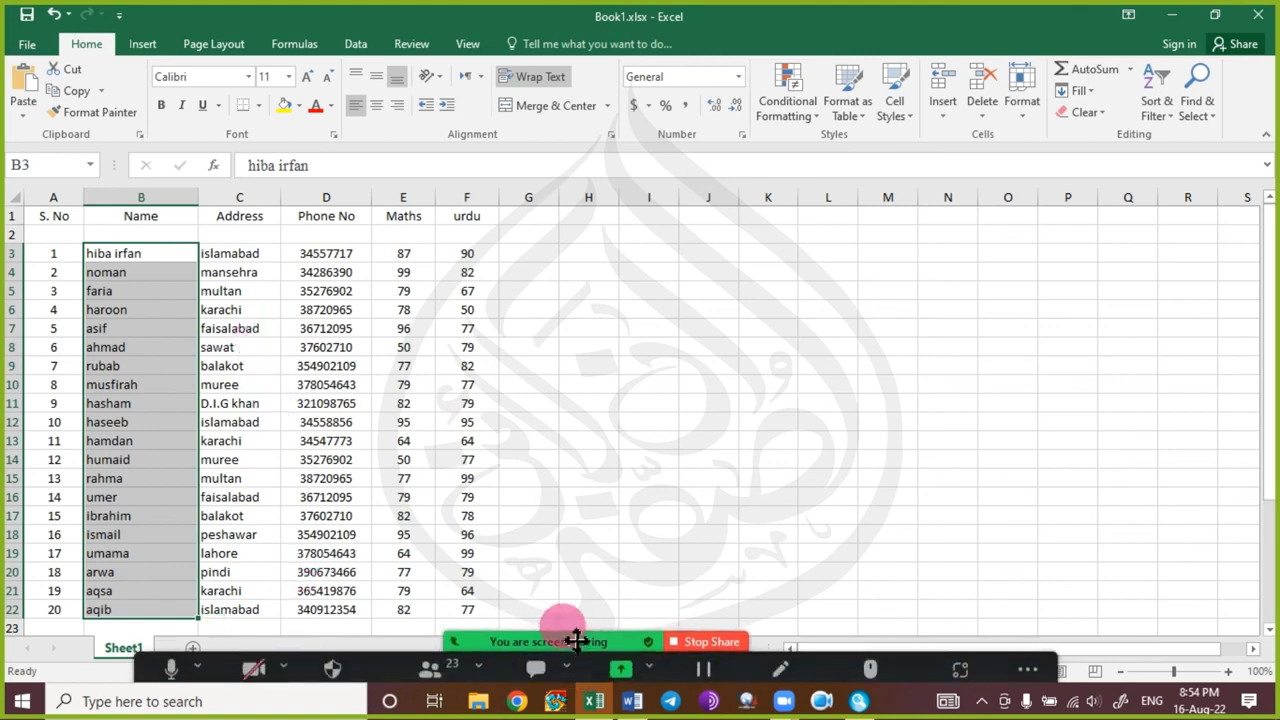
{"action": "left_click", "coordinate": [541, 656]}
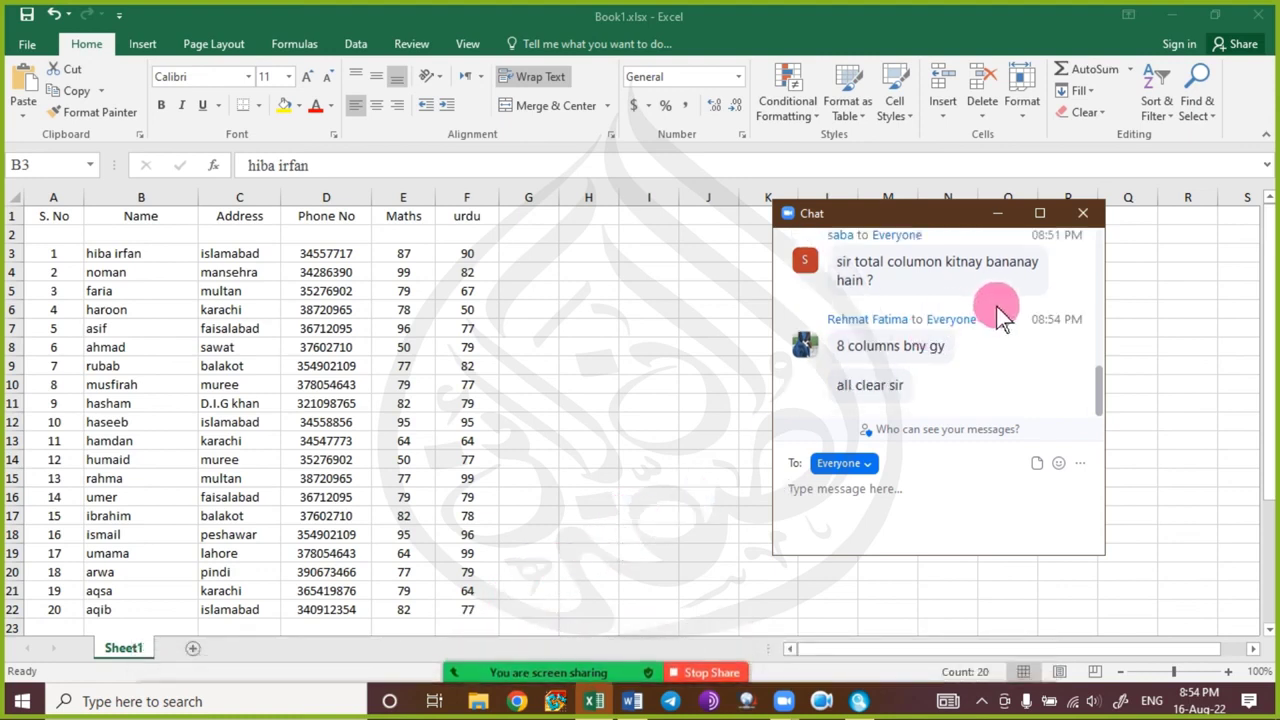
{"action": "left_click", "coordinate": [1082, 214]}
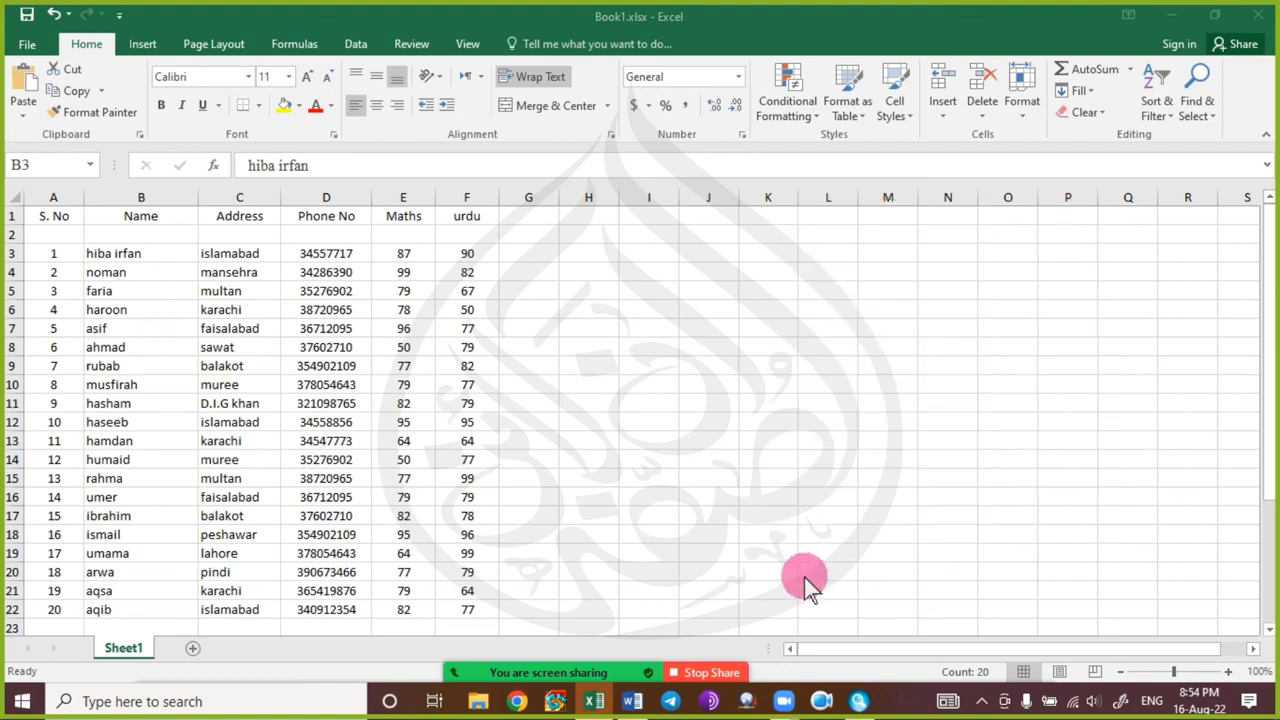
{"action": "mouse_move", "coordinate": [592, 683]}
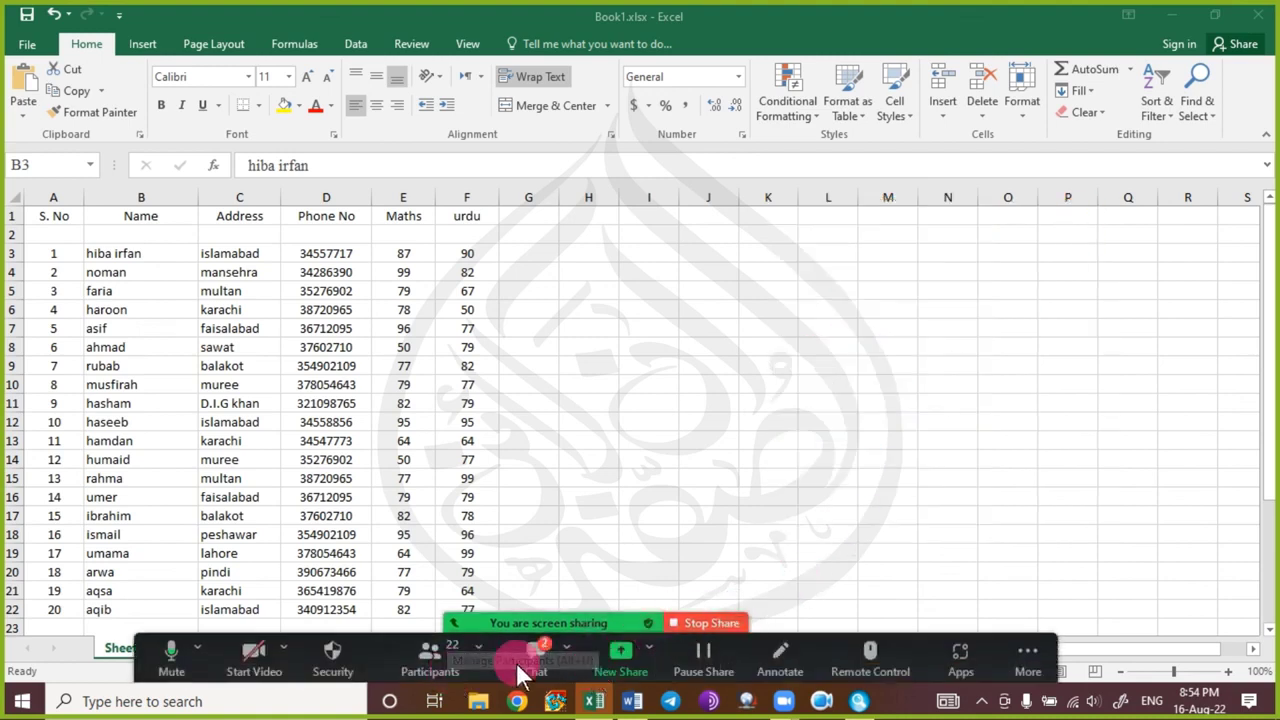
{"action": "left_click", "coordinate": [524, 658]}
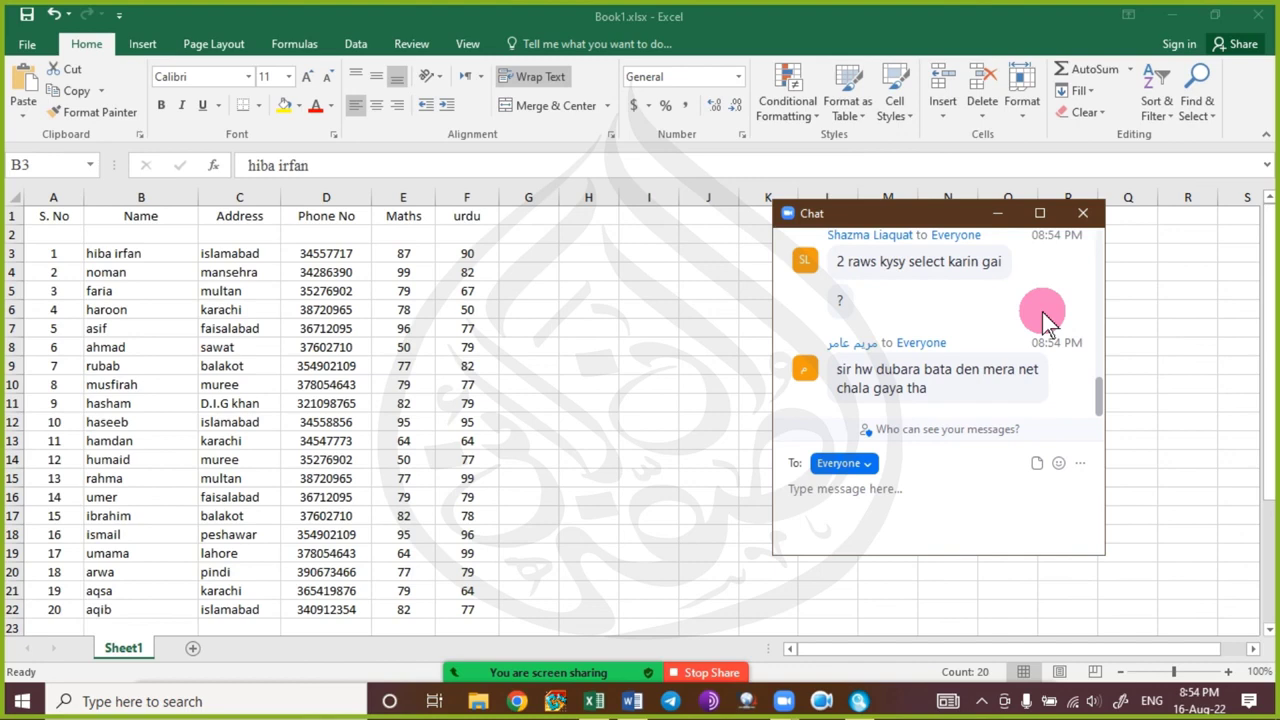
{"action": "left_click", "coordinate": [1083, 214]}
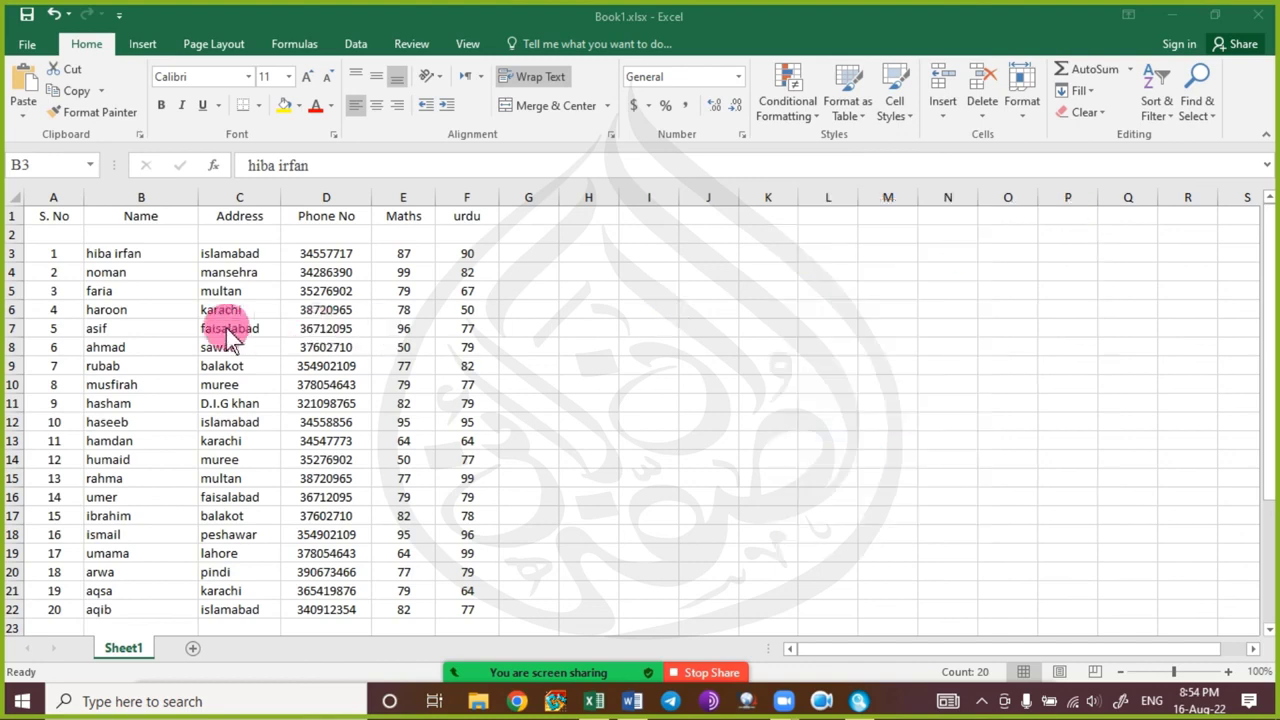
{"action": "left_click_drag", "start_coordinate": [104, 309], "coordinate": [104, 322]}
{"action": "left_click", "coordinate": [104, 312]}
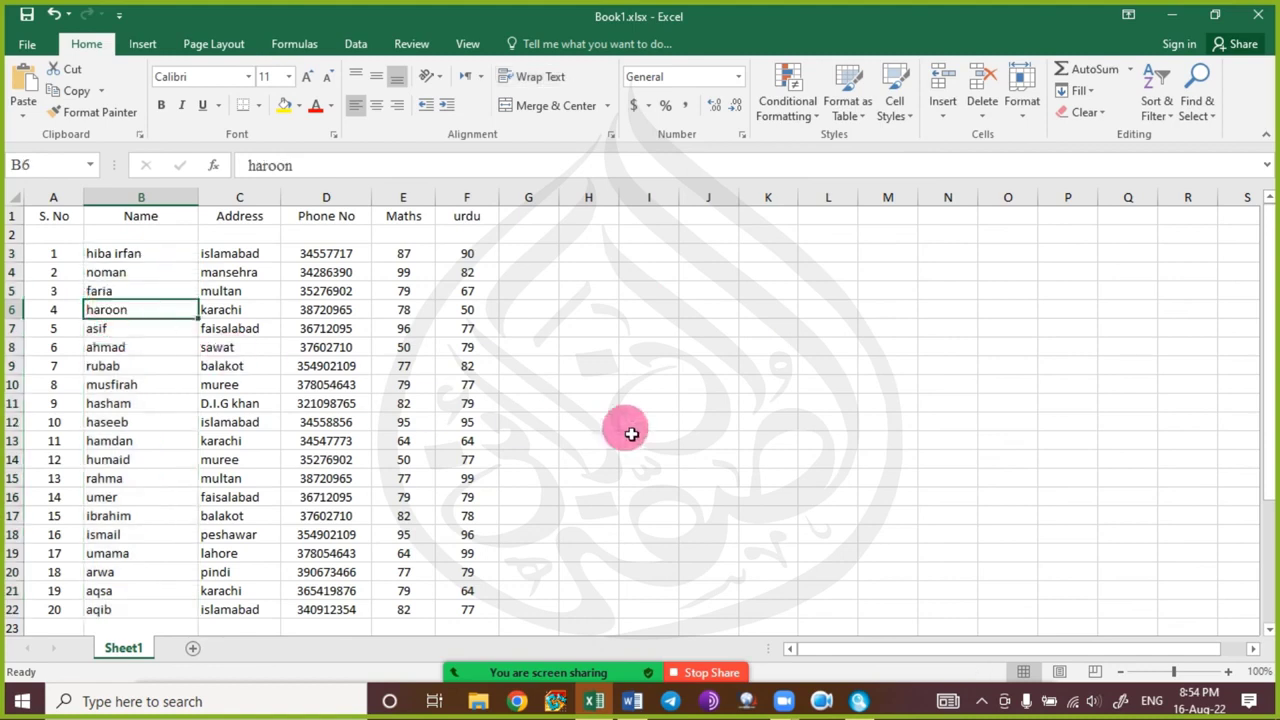
{"action": "key", "text": "Up"}
{"action": "key", "text": "Up"}
{"action": "key", "text": "shift+Up"}
{"action": "key", "text": "Left"}
{"action": "key", "text": "Right"}
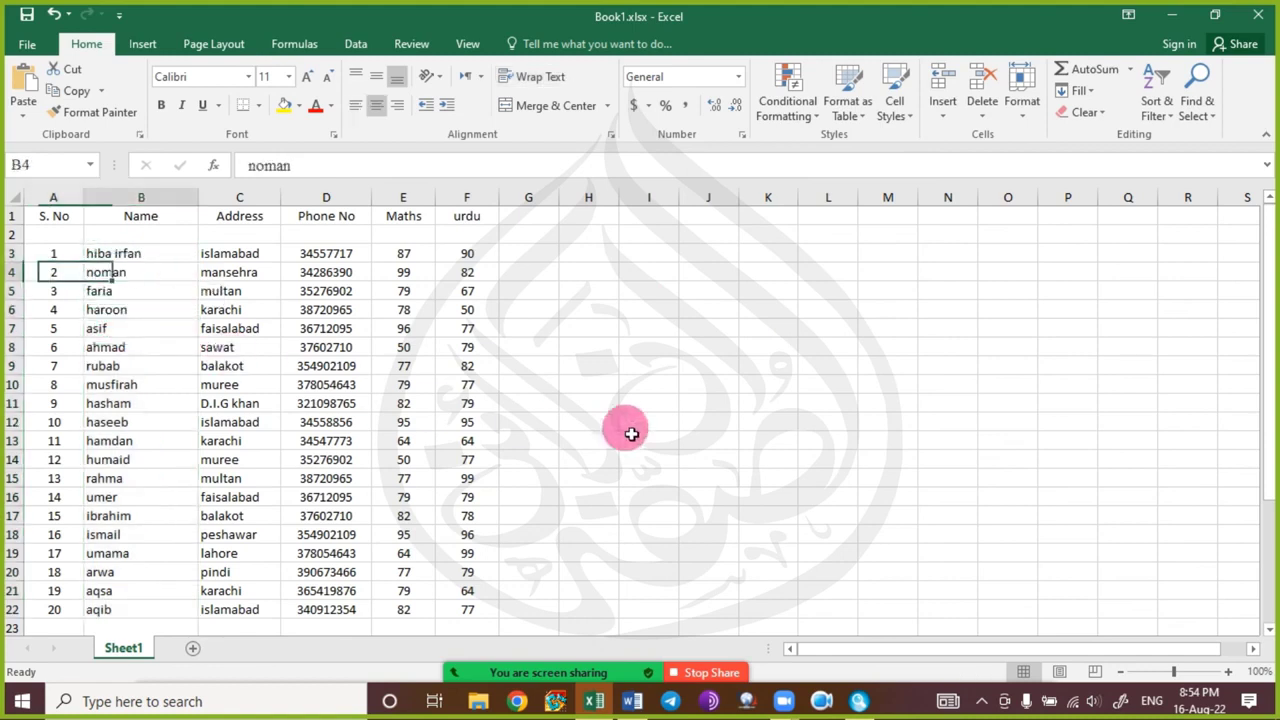
{"action": "key", "text": "shift+space"}
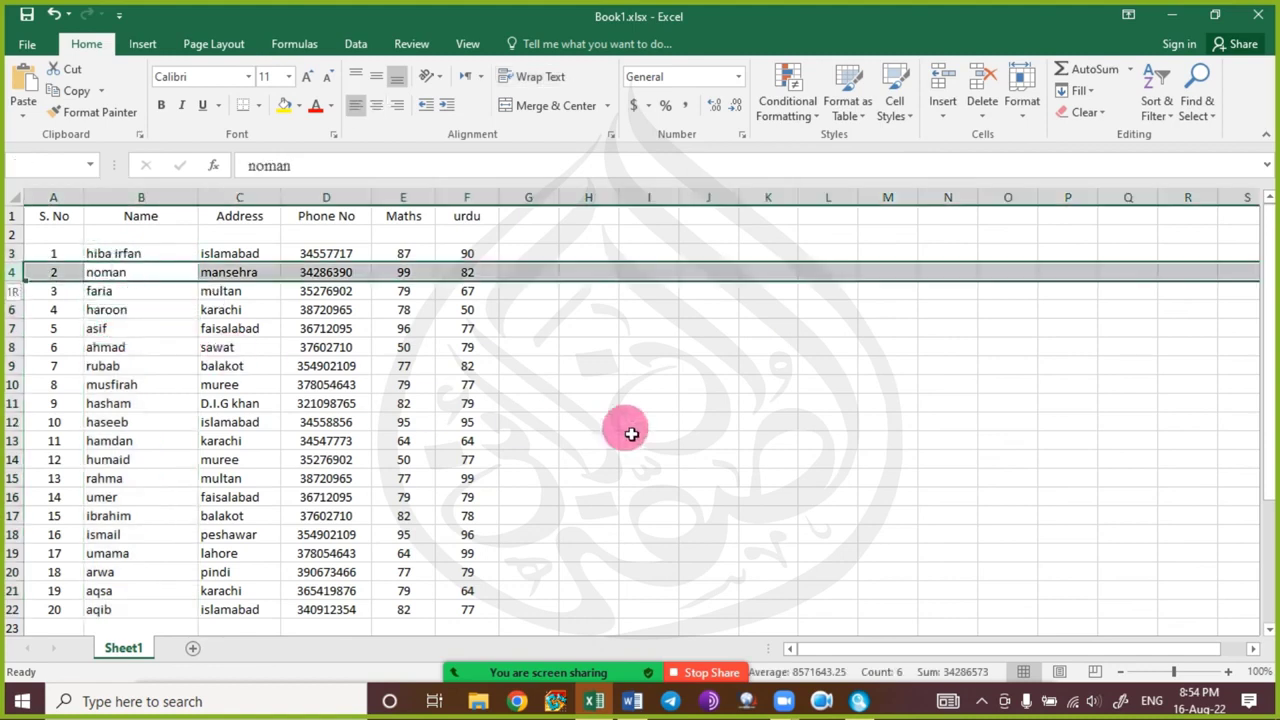
{"action": "key", "text": "shift+Down"}
{"action": "key", "text": "shift+Down"}
{"action": "key", "text": "shift+Down"}
{"action": "key", "text": "shift+Down"}
{"action": "key", "text": "shift+Down"}
{"action": "key", "text": "shift+Down"}
{"action": "key", "text": "shift+Down"}
{"action": "key", "text": "shift+Down"}
{"action": "key", "text": "shift+Down"}
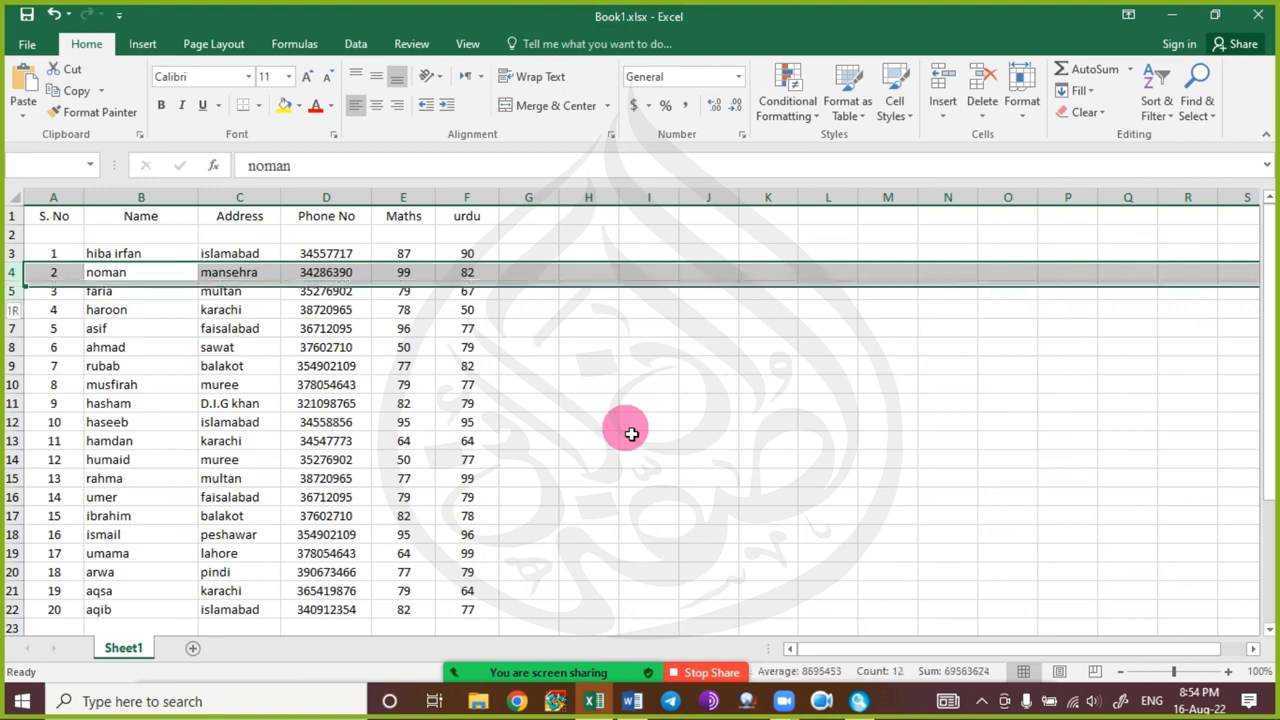
{"action": "key", "text": "shift+Down"}
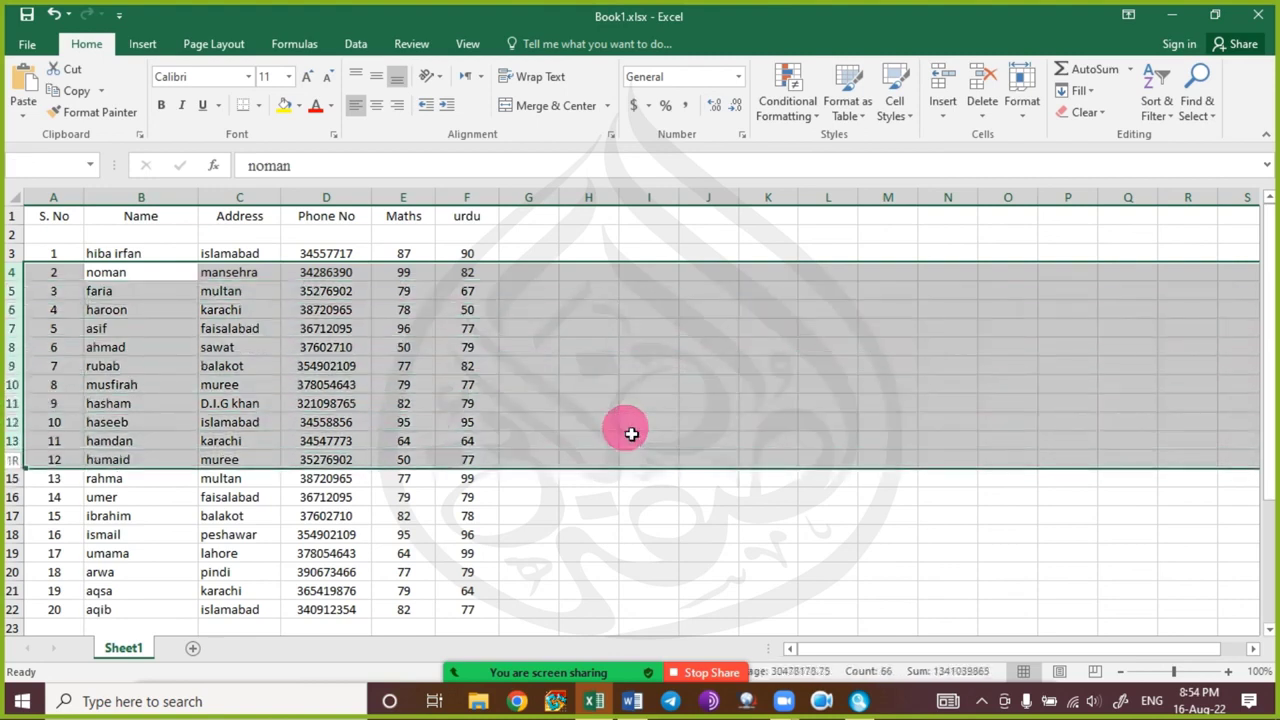
{"action": "key", "text": "shift+Up"}
{"action": "key", "text": "shift+Up"}
{"action": "key", "text": "shift+Up"}
{"action": "key", "text": "shift+Up"}
{"action": "key", "text": "shift+Up"}
{"action": "key", "text": "shift+Up"}
{"action": "key", "text": "shift+Up"}
{"action": "key", "text": "shift+Up"}
{"action": "key", "text": "shift+Up"}
{"action": "key", "text": "shift+Up"}
{"action": "key", "text": "Left"}
{"action": "key", "text": "Right"}
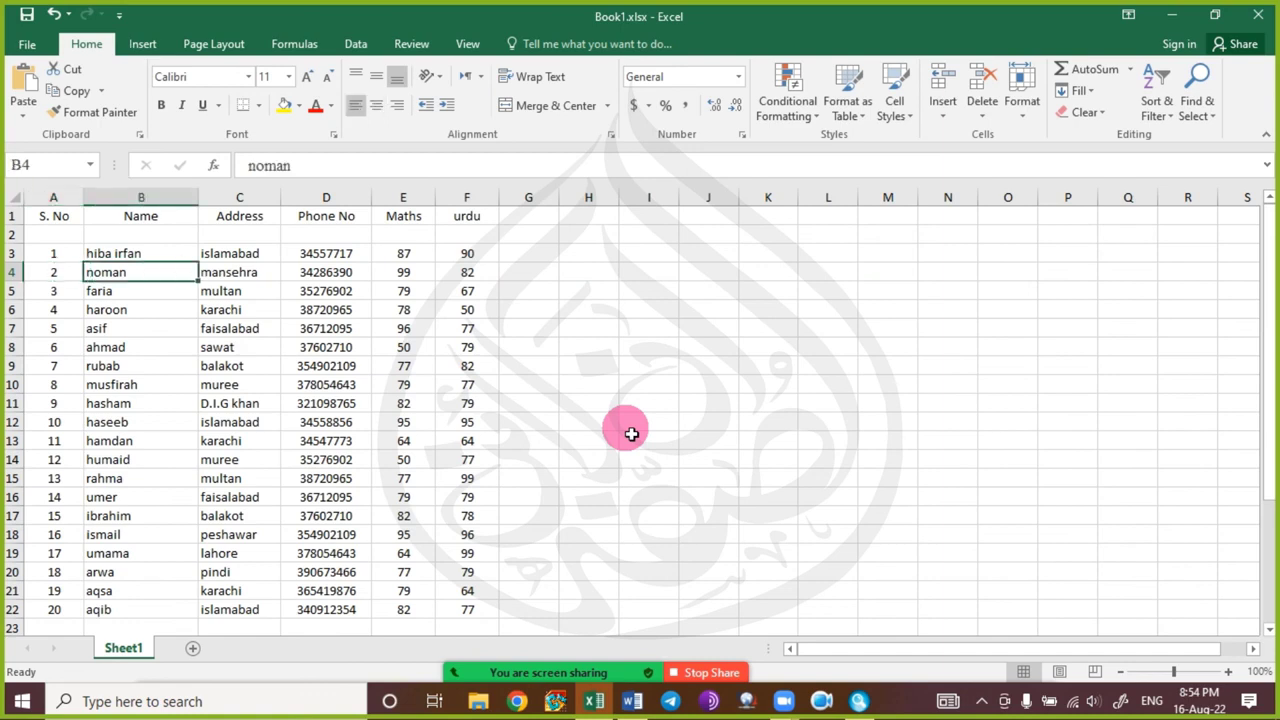
{"action": "key", "text": "shift+space"}
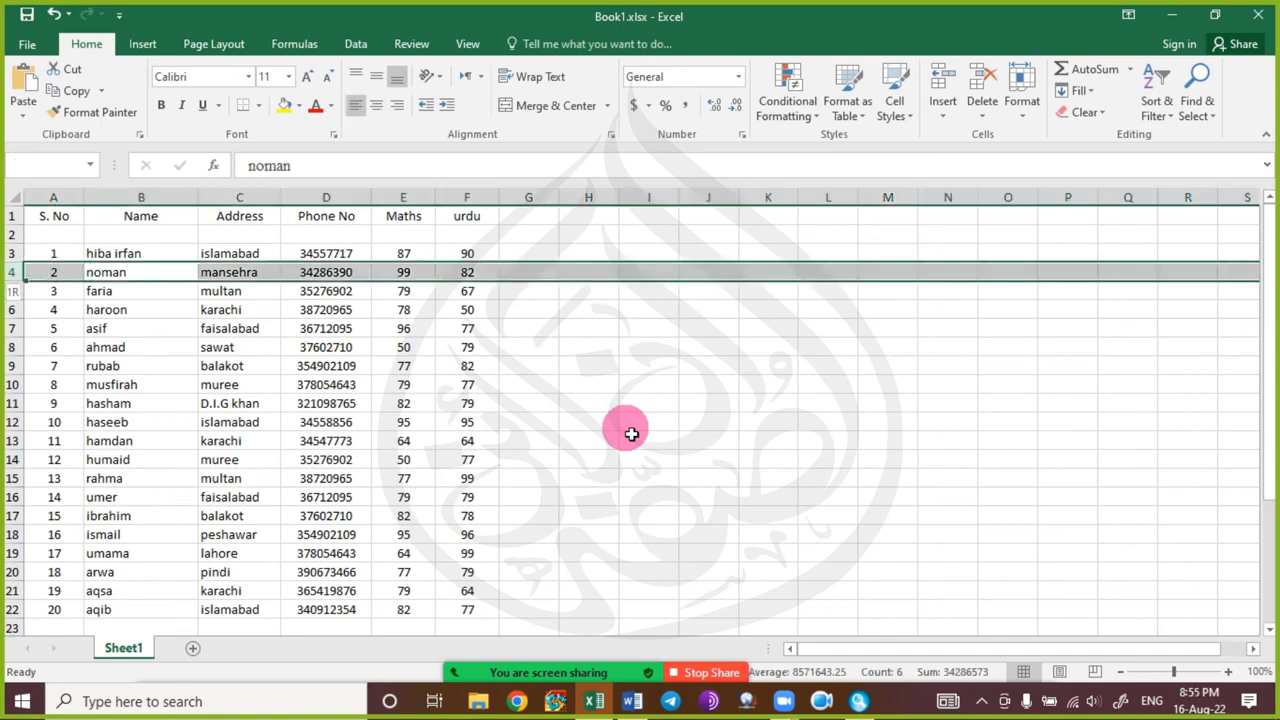
{"action": "key", "text": "shift+Down"}
{"action": "key", "text": "shift+Down"}
{"action": "key", "text": "shift+Down"}
{"action": "key", "text": "shift+Down"}
{"action": "key", "text": "shift+Down"}
{"action": "key", "text": "shift+Down"}
{"action": "key", "text": "shift+Down"}
{"action": "key", "text": "shift+Down"}
{"action": "key", "text": "shift+Down"}
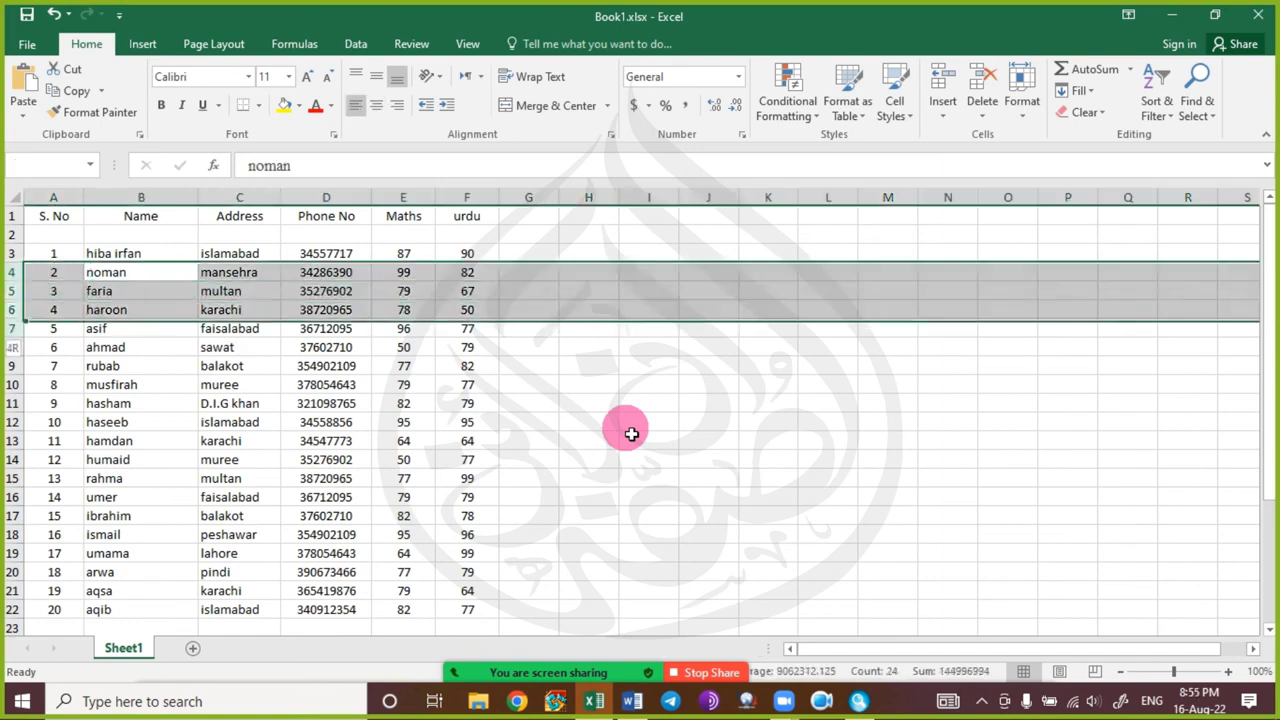
{"action": "key", "text": "shift+Down"}
{"action": "key", "text": "shift+Down"}
{"action": "key", "text": "shift+Down"}
{"action": "key", "text": "shift+Down"}
{"action": "key", "text": "shift+Down"}
{"action": "key", "text": "shift+Down"}
{"action": "key", "text": "shift+Down"}
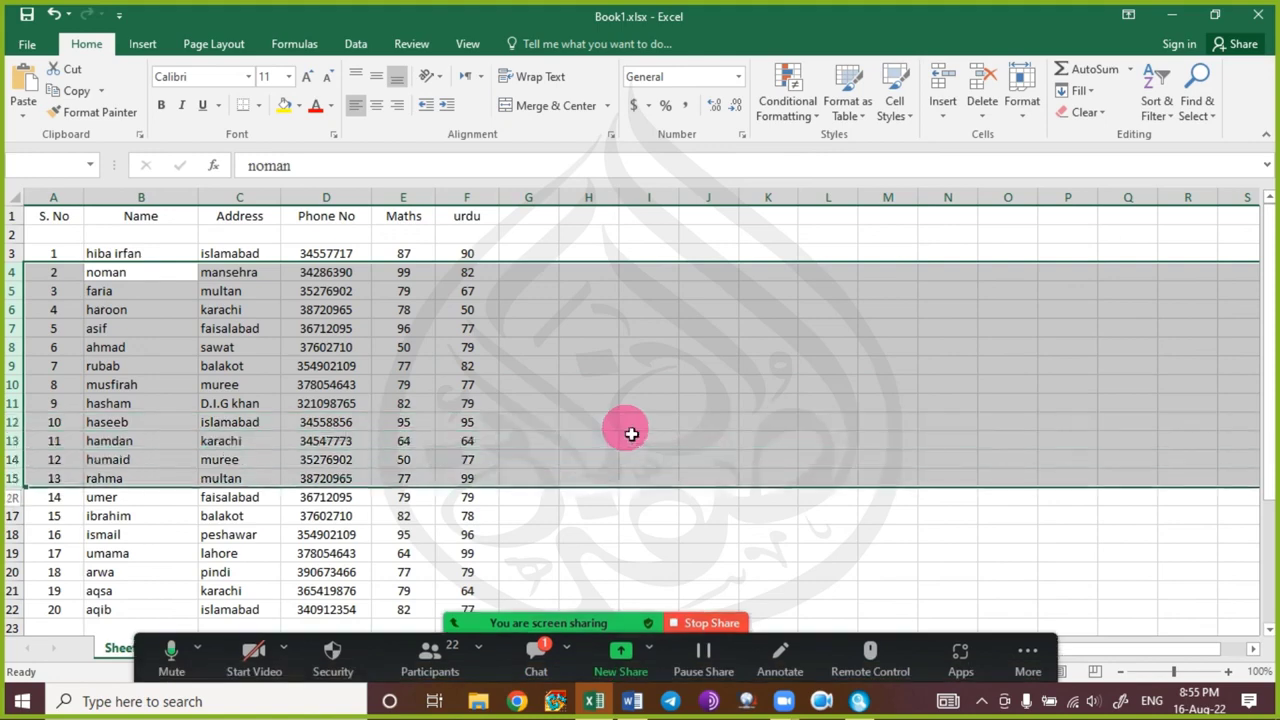
{"action": "key", "text": "shift+Up"}
{"action": "key", "text": "shift+Up"}
{"action": "key", "text": "shift+Up"}
{"action": "key", "text": "shift+Up"}
{"action": "key", "text": "shift+Up"}
{"action": "key", "text": "shift+Up"}
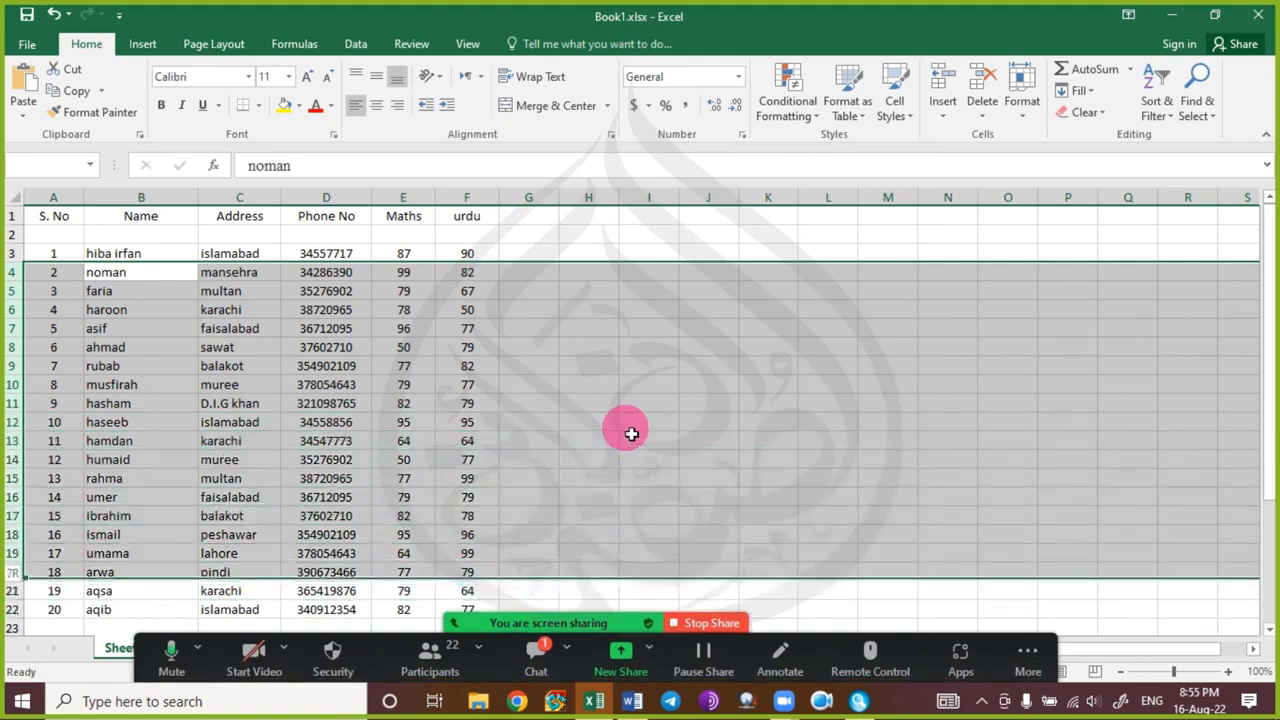
{"action": "key", "text": "Down"}
{"action": "key", "text": "Down"}
{"action": "key", "text": "Down"}
{"action": "key", "text": "Down"}
{"action": "key", "text": "Down"}
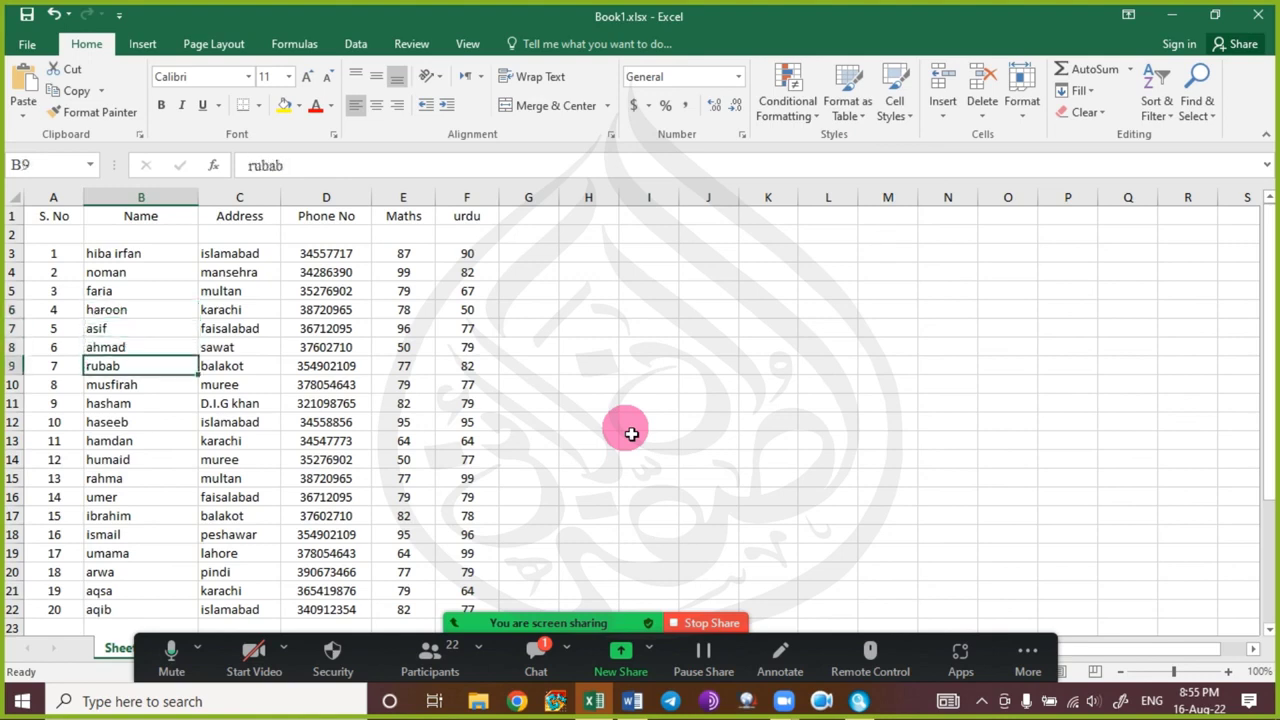
{"action": "key", "text": "ctrl+space"}
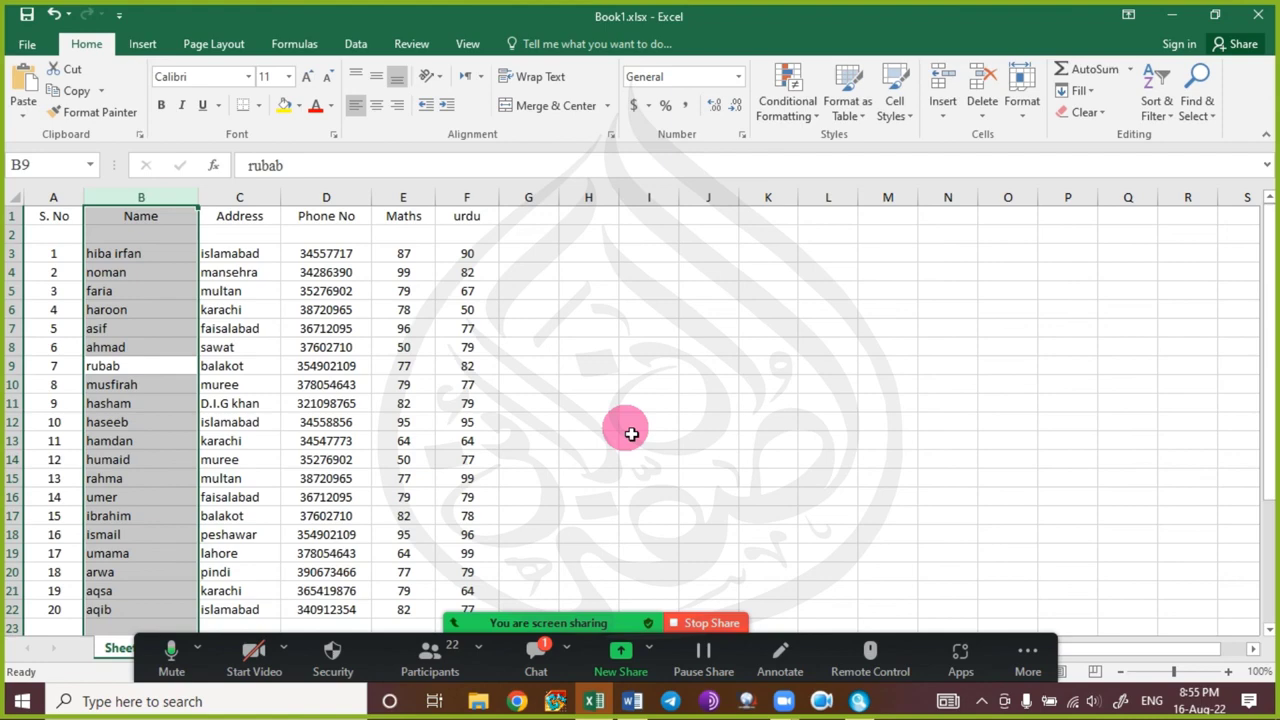
{"action": "key", "text": "shift+Right"}
{"action": "key", "text": "shift+Right"}
{"action": "key", "text": "shift+Right"}
{"action": "key", "text": "shift+Right"}
{"action": "key", "text": "shift+Right"}
{"action": "key", "text": "shift+Right"}
{"action": "key", "text": "shift+Right"}
{"action": "key", "text": "shift+Right"}
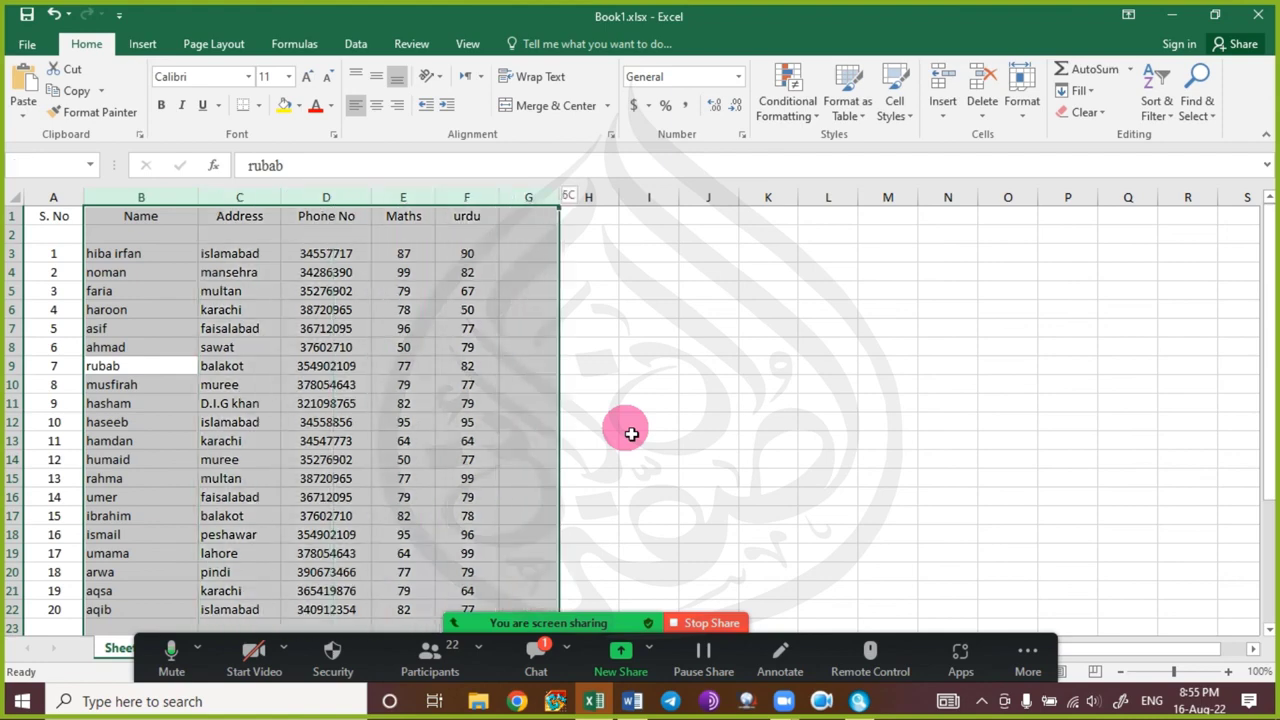
{"action": "key", "text": "shift+Right"}
{"action": "key", "text": "shift+Right"}
{"action": "key", "text": "shift+Right"}
{"action": "key", "text": "shift+Left"}
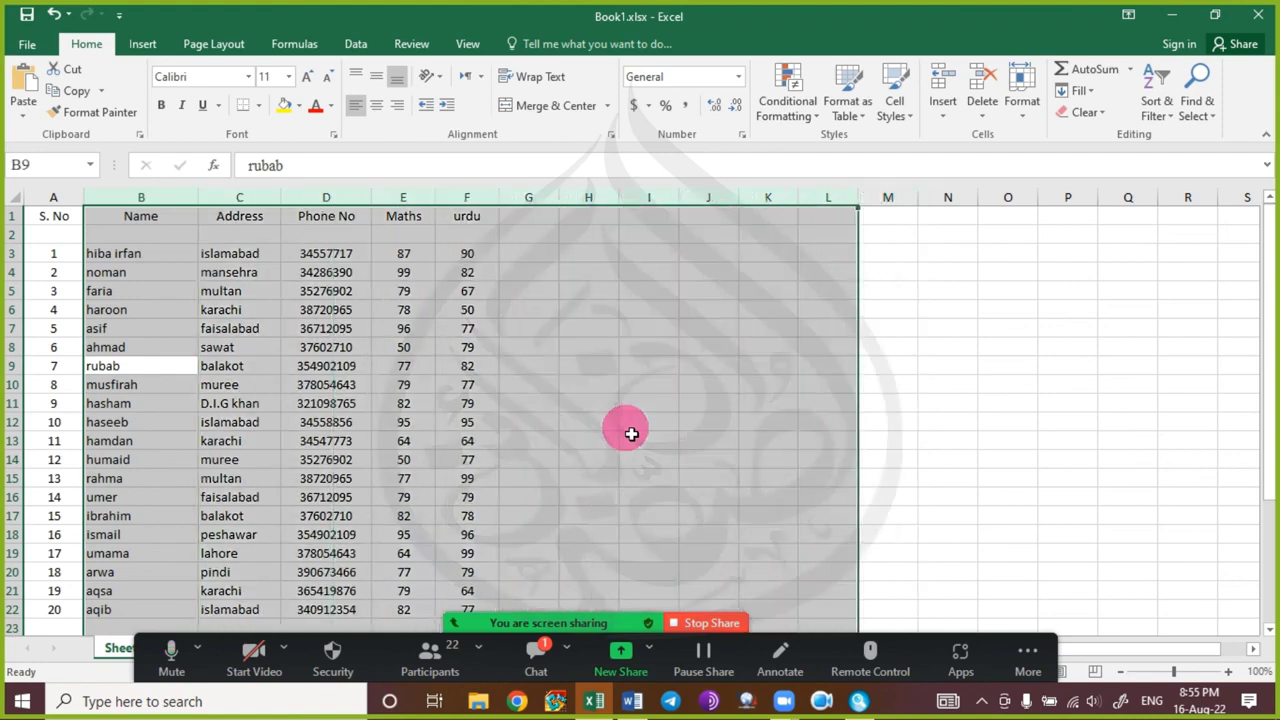
{"action": "key", "text": "Left"}
{"action": "key", "text": "Right"}
{"action": "key", "text": "Right"}
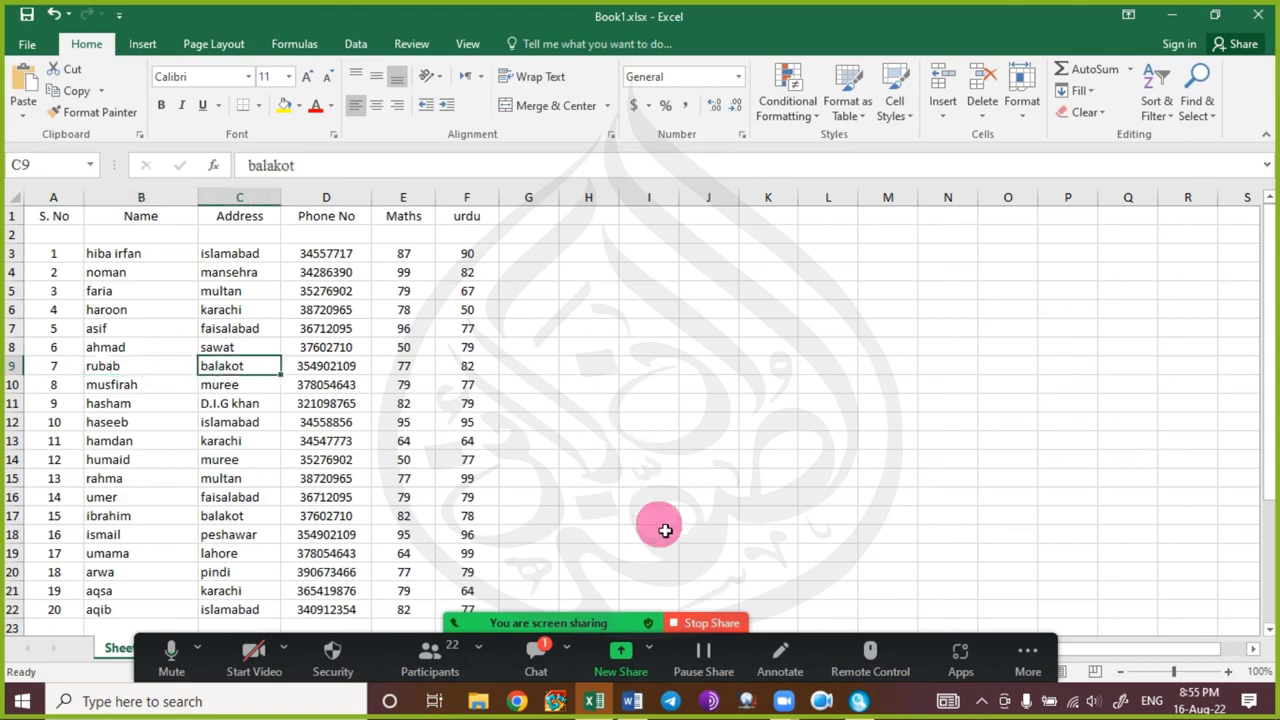
Open the meeting chat, then select rows 3 through 17 starting from A3 and clear the selection.
{"action": "left_click", "coordinate": [537, 655]}
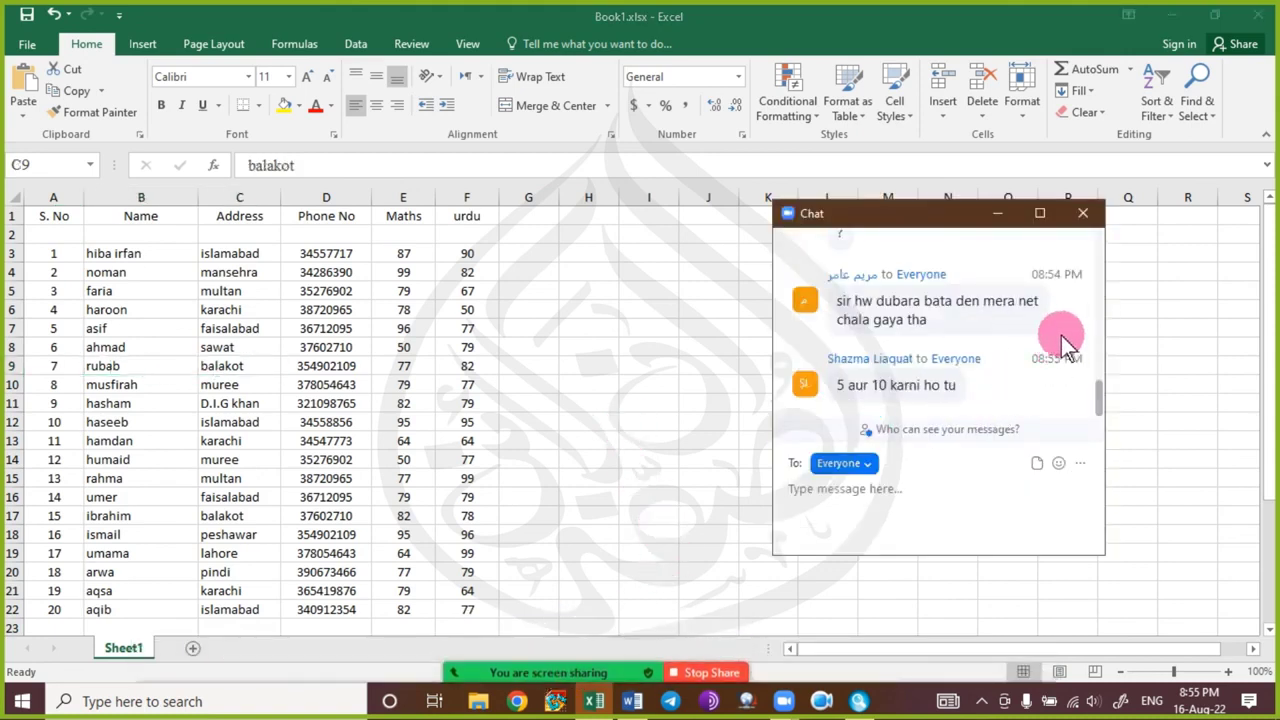
{"action": "left_click", "coordinate": [56, 254]}
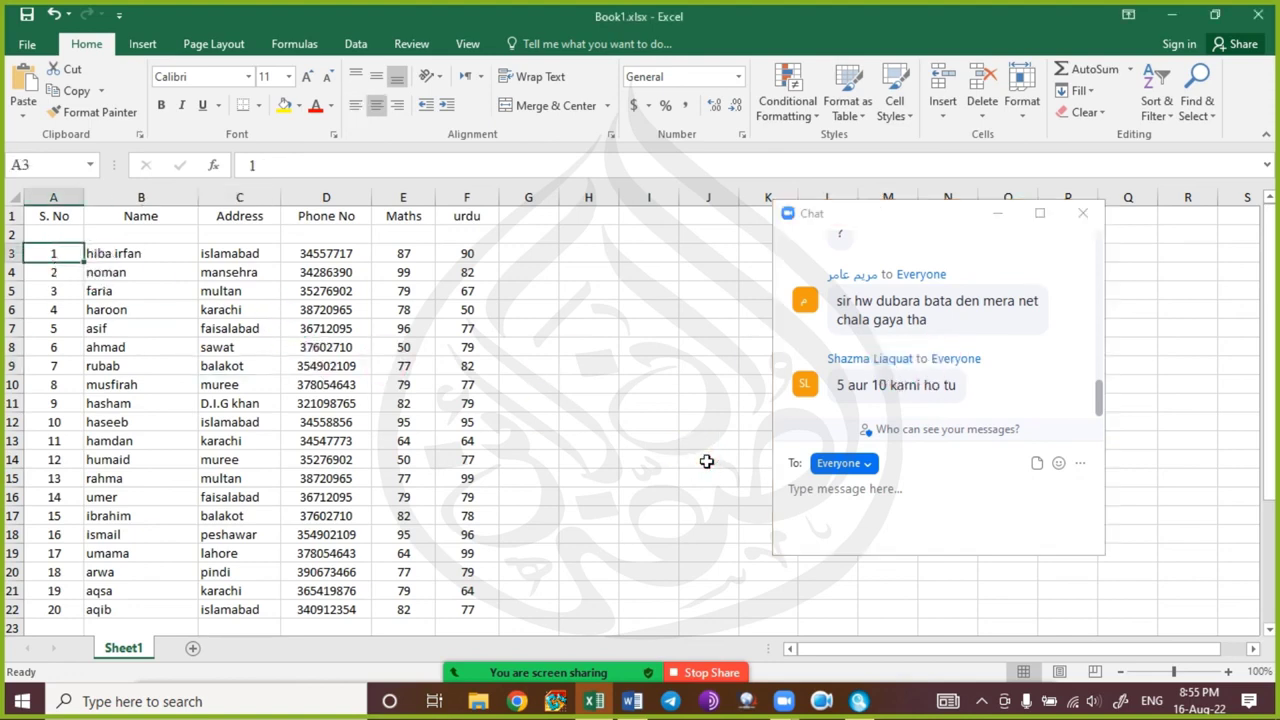
{"action": "key", "text": "shift+space"}
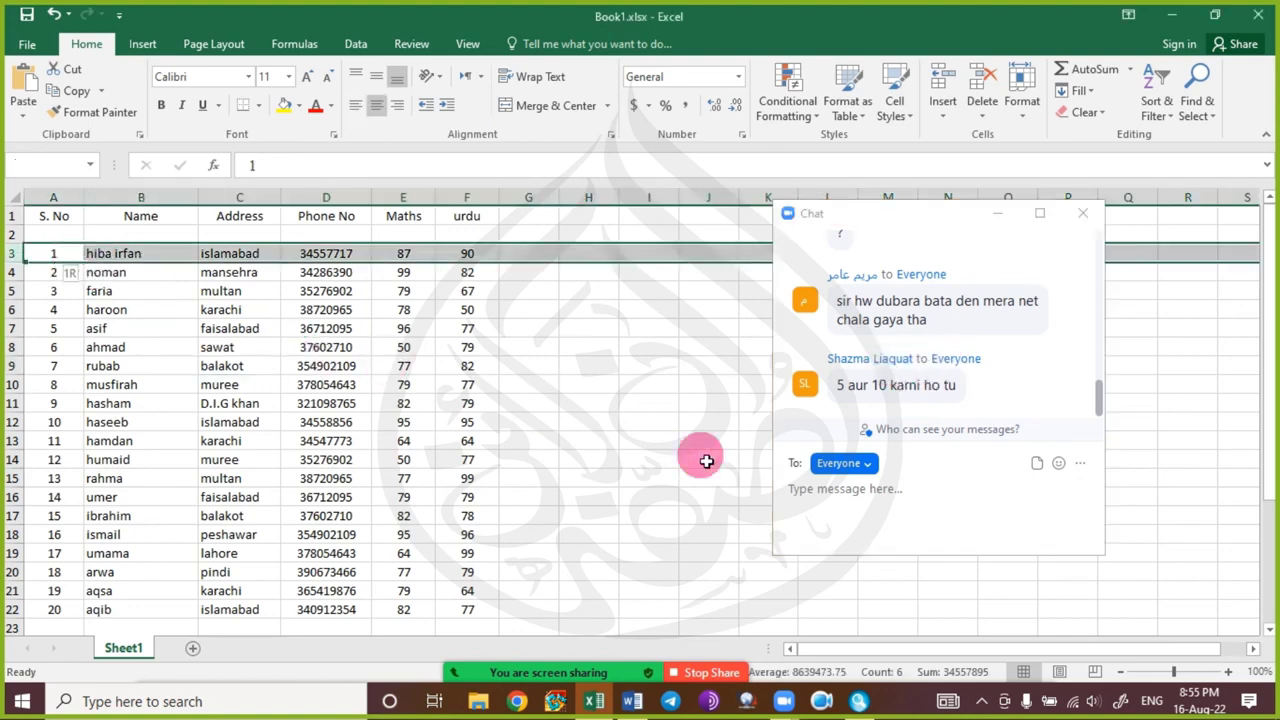
{"action": "key", "text": "shift+Down"}
{"action": "key", "text": "shift+Down"}
{"action": "key", "text": "shift+Down"}
{"action": "key", "text": "shift+Down"}
{"action": "key", "text": "shift+Down"}
{"action": "key", "text": "shift+Down"}
{"action": "key", "text": "shift+Down"}
{"action": "key", "text": "shift+Down"}
{"action": "key", "text": "shift+Down"}
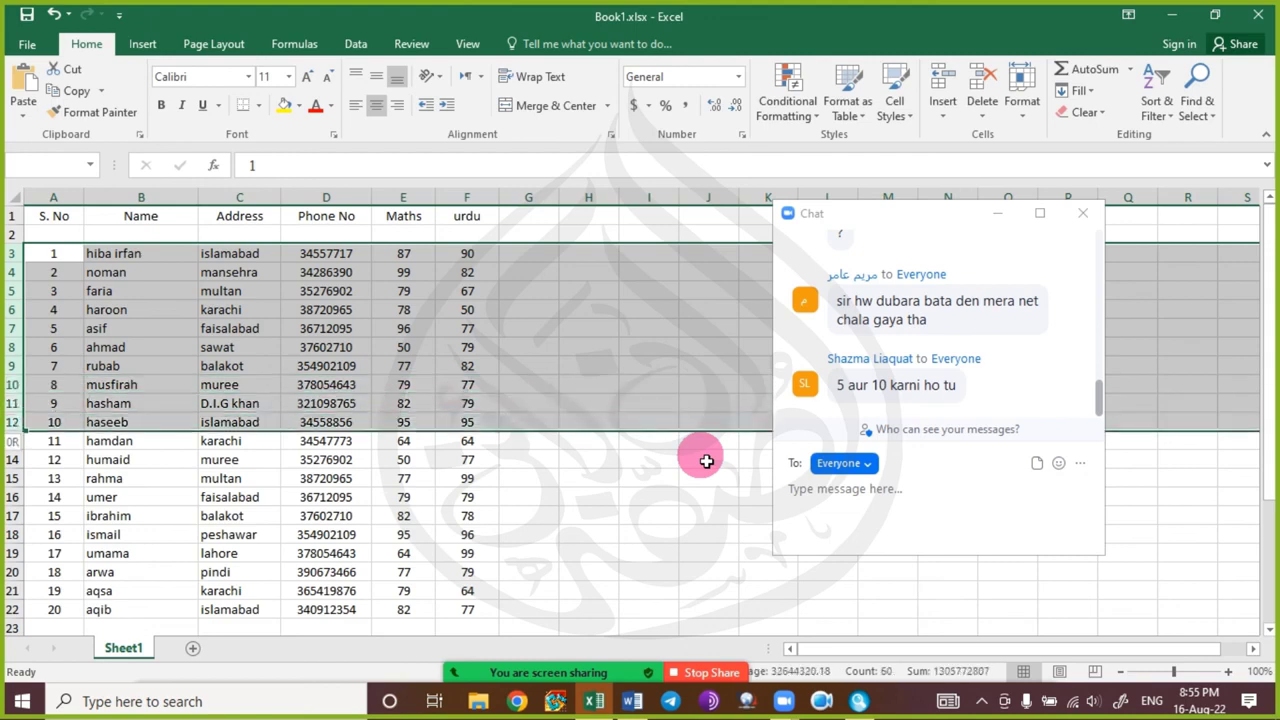
{"action": "key", "text": "shift+Down"}
{"action": "key", "text": "shift+Down"}
{"action": "key", "text": "shift+Down"}
{"action": "key", "text": "shift+Down"}
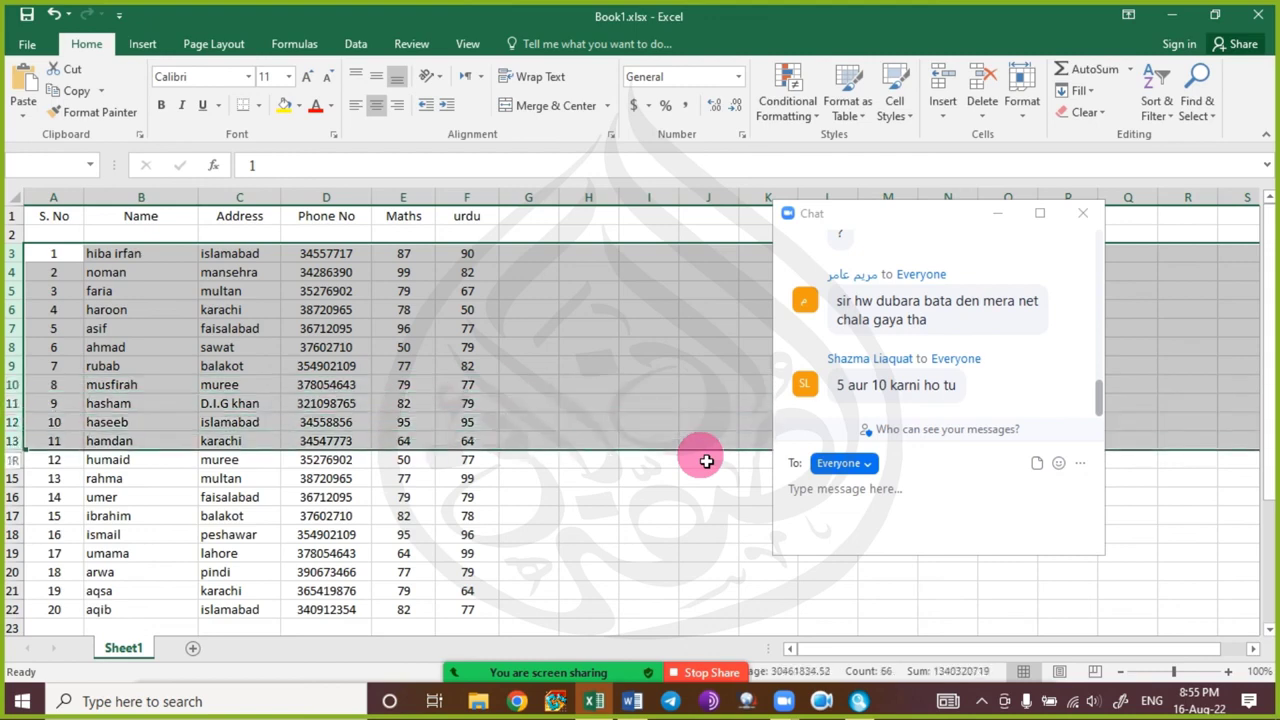
{"action": "key", "text": "shift+Down"}
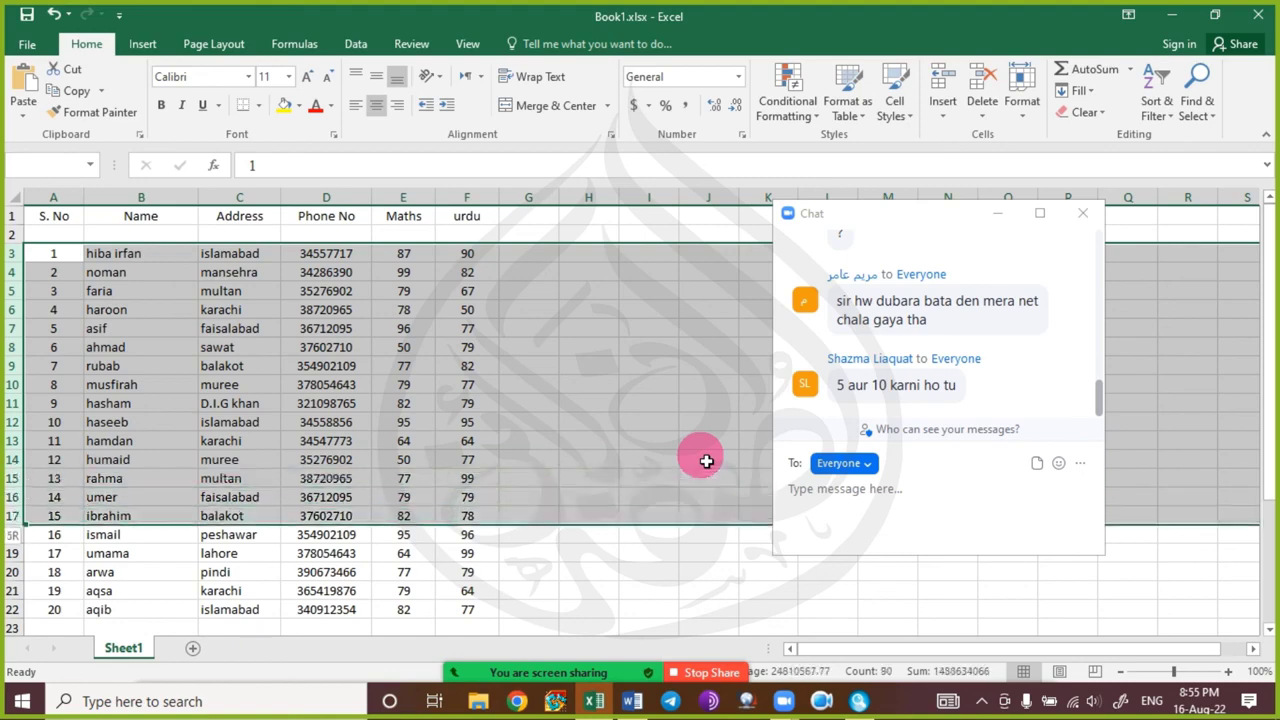
{"action": "key", "text": "Down"}
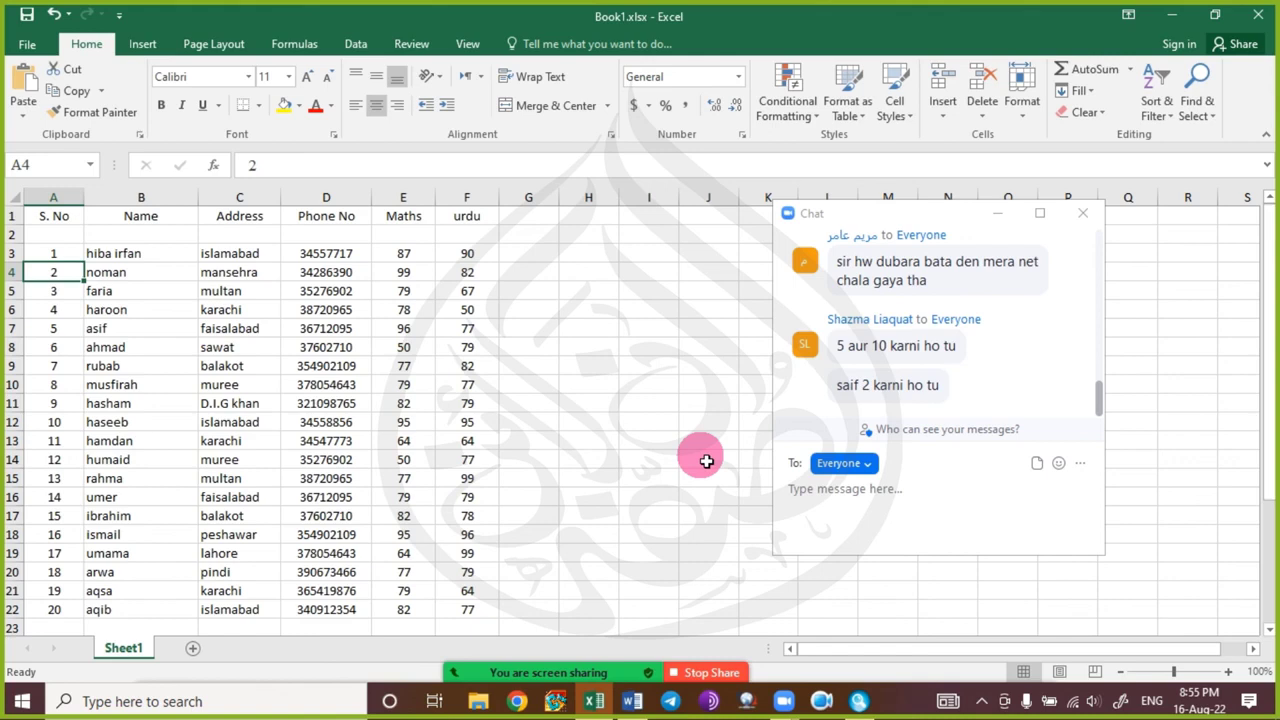
Insert a blank column C before Address with heading 'Class', then close the meeting chat.
{"action": "left_click", "coordinate": [249, 214]}
{"action": "left_click", "coordinate": [249, 196]}
{"action": "key", "text": "ctrl+shift+plus"}
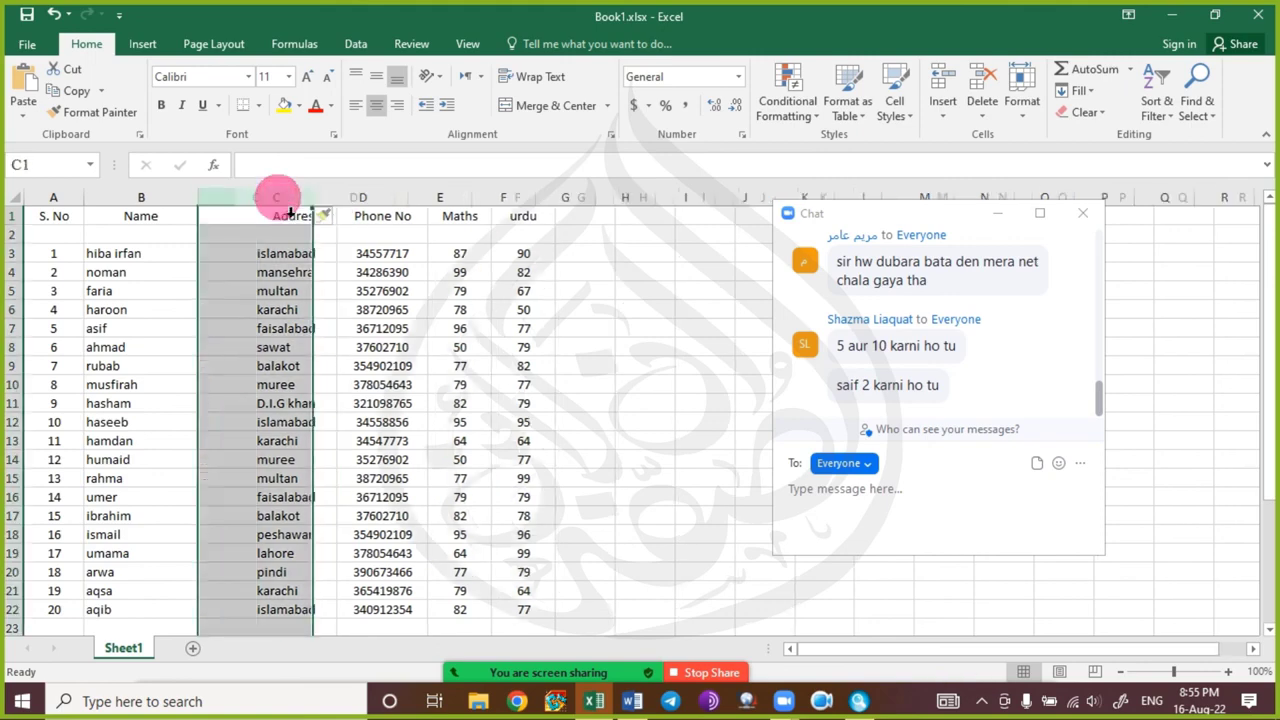
{"action": "left_click", "coordinate": [272, 221]}
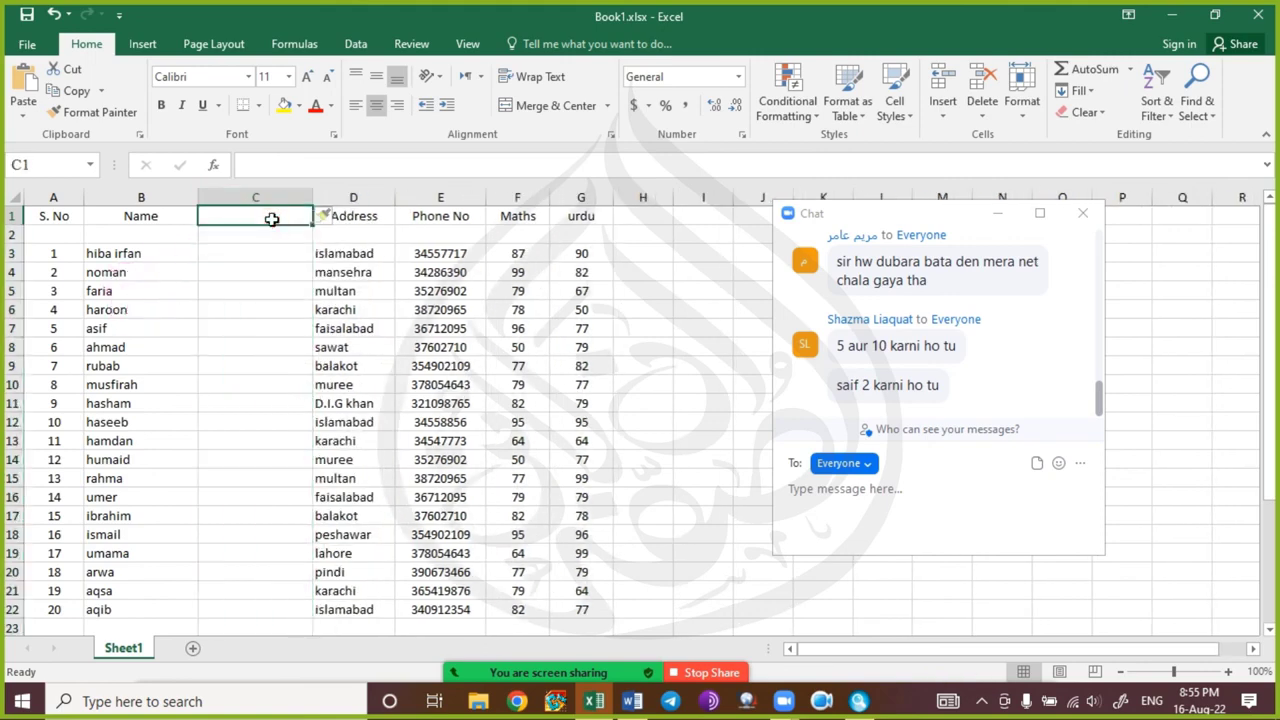
{"action": "type", "text": "Class"}
{"action": "left_click", "coordinate": [353, 328]}
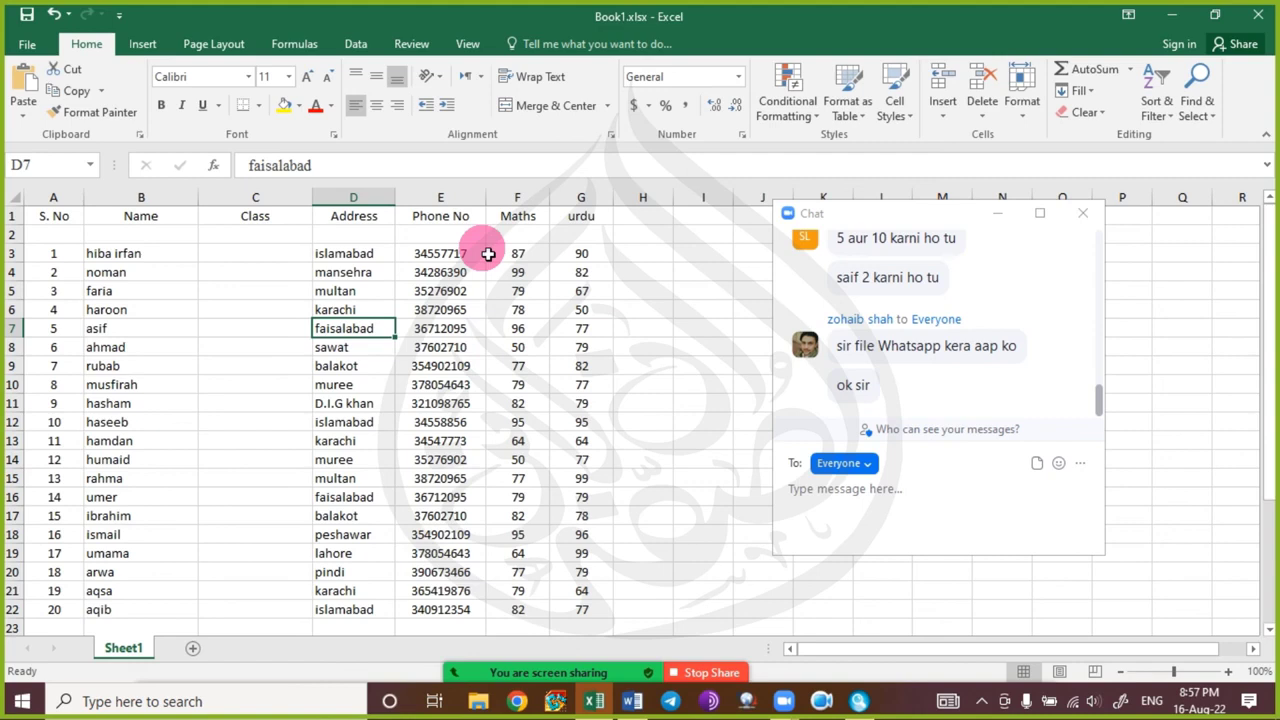
{"action": "left_click", "coordinate": [1083, 216]}
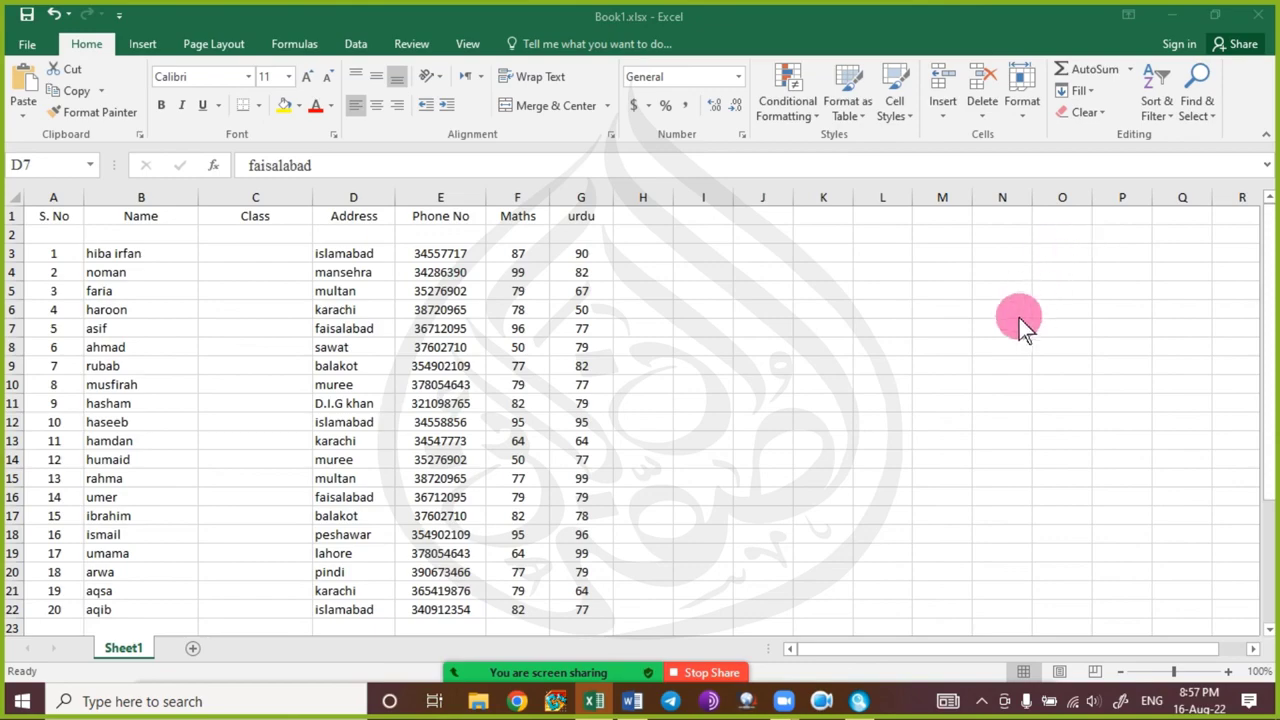
{"action": "mouse_move", "coordinate": [709, 674]}
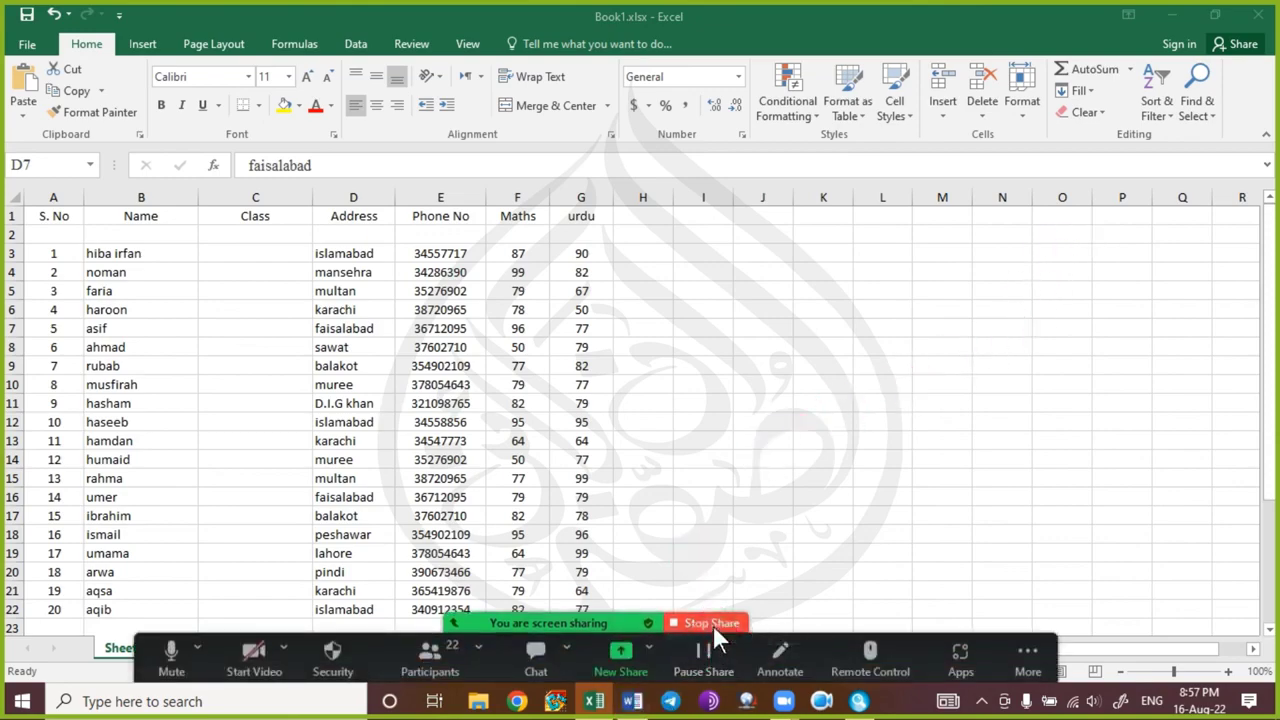